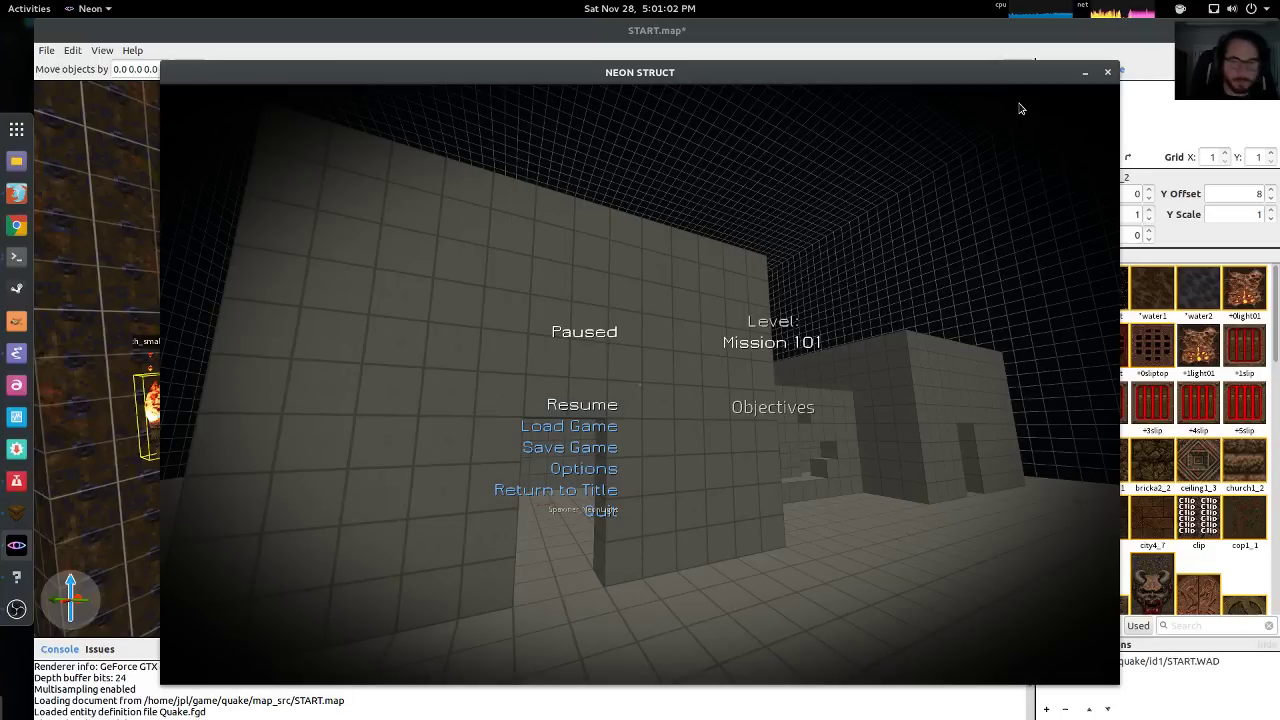
# Switch to Firefox and view the TrenchBroom website's description of the Quake level editor
pyautogui.click(16, 192)
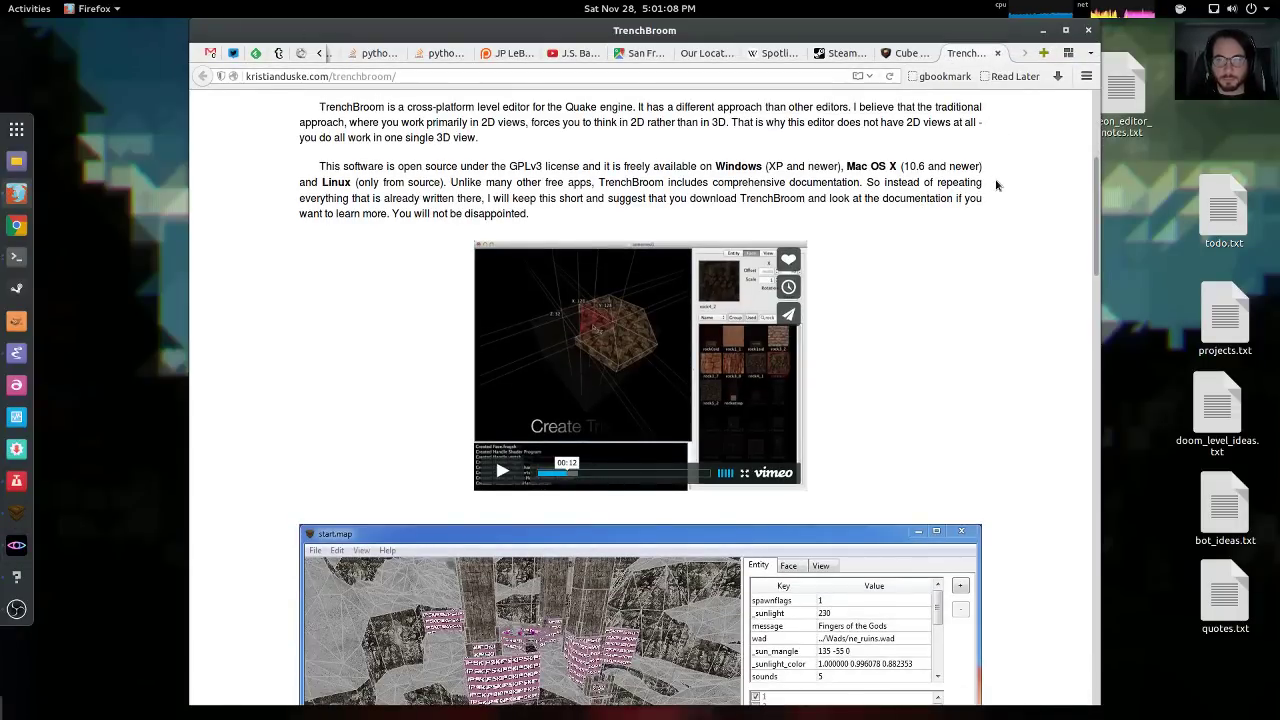
pyautogui.hotkey('alt', 'Tab')
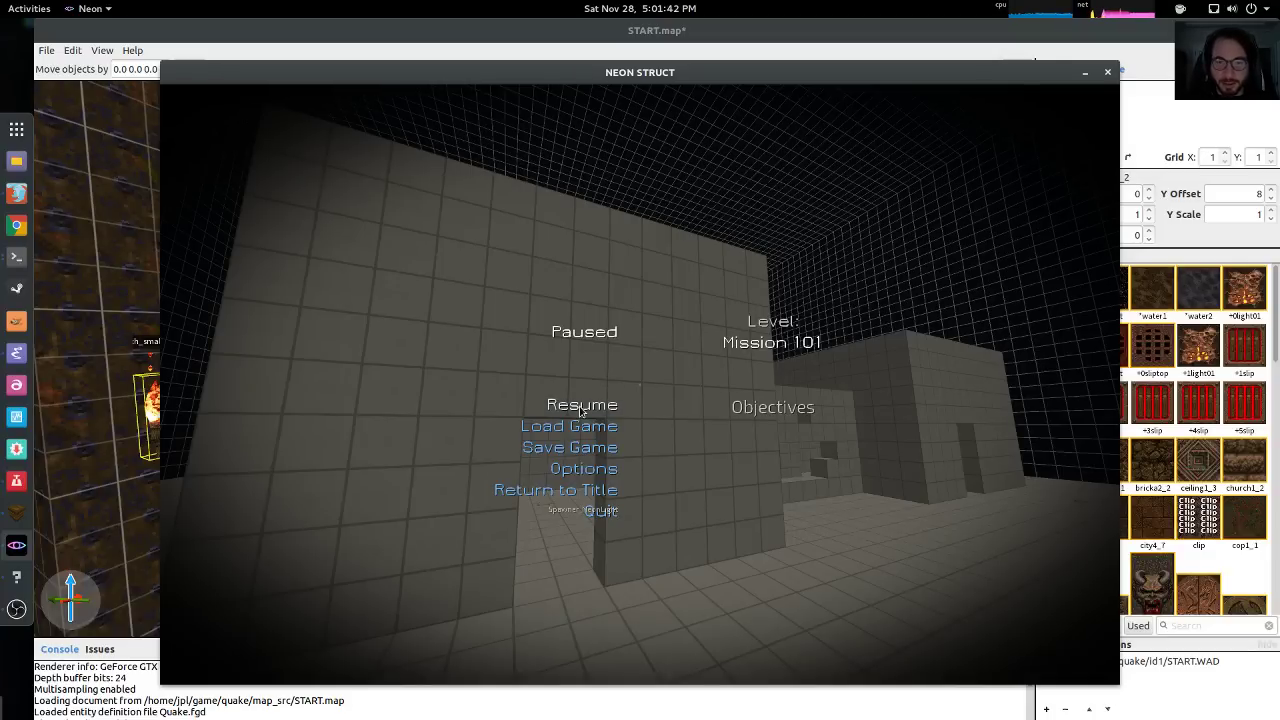
pyautogui.hotkey('ctrl', 'alt', 'Up')
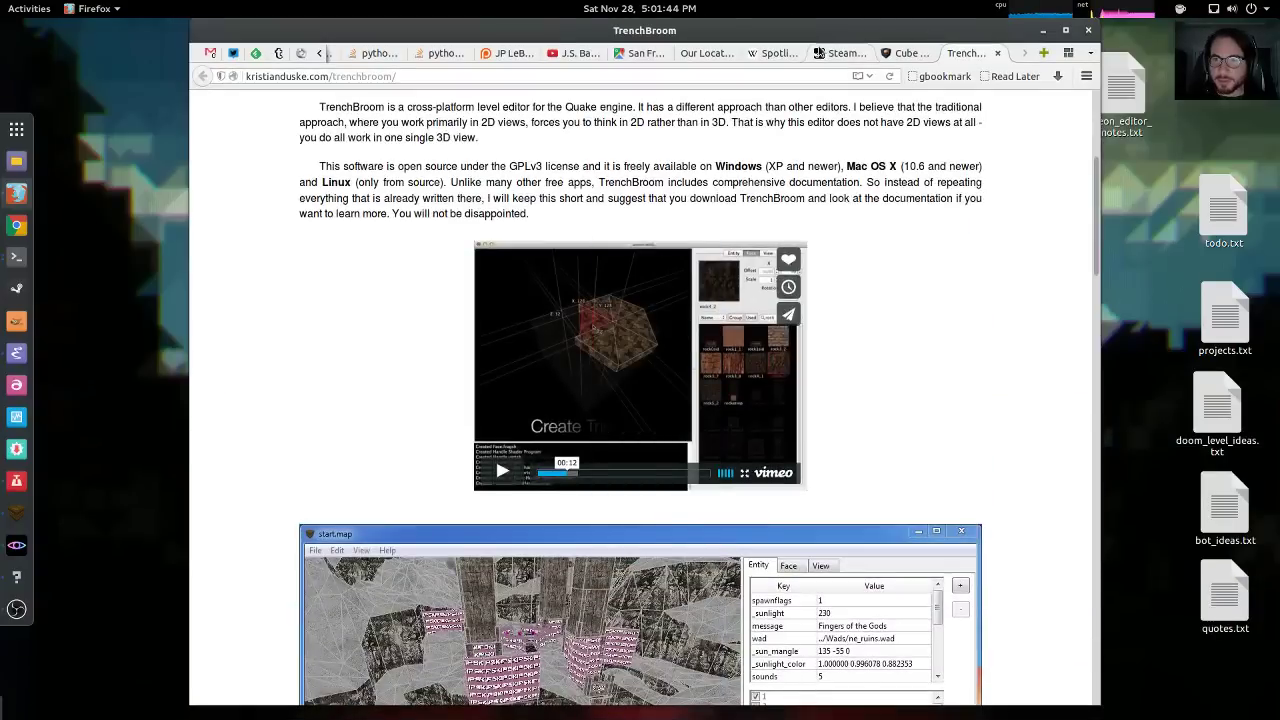
# View the NEON STRUCT Level Editor Documentation guide on Steam and open the game's store page in a separate tab
pyautogui.click(838, 53)
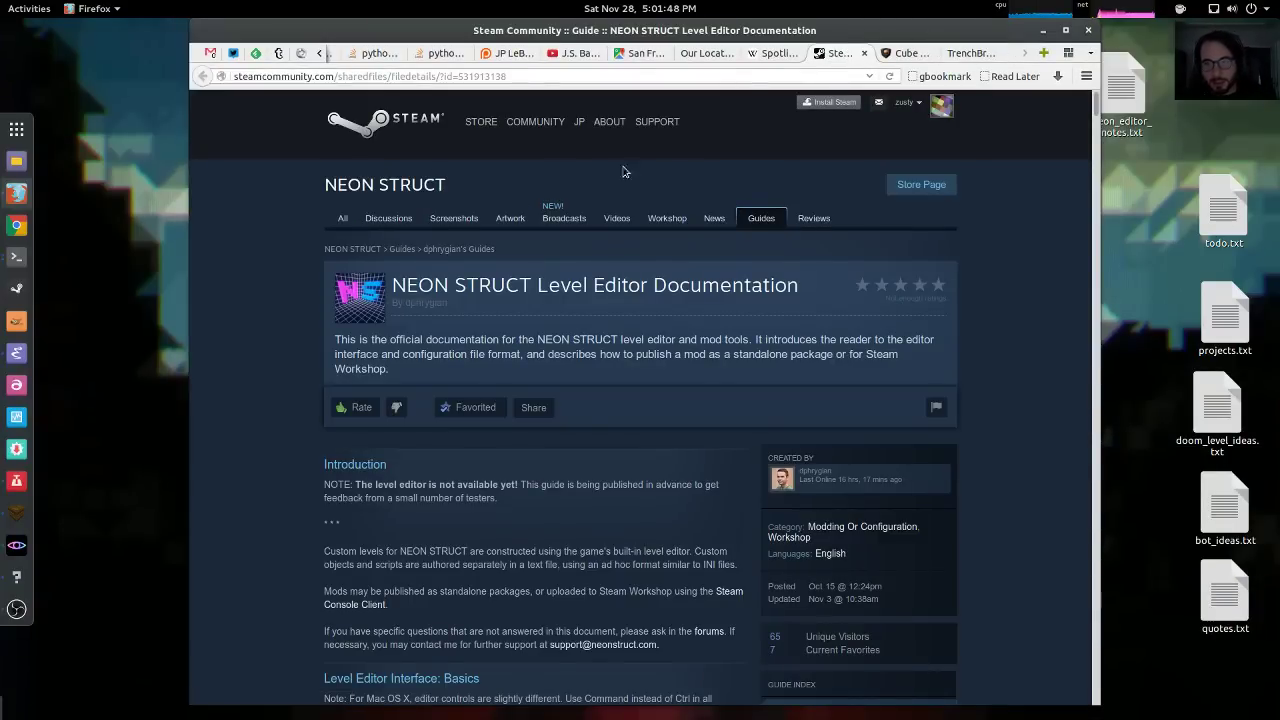
pyautogui.middleClick(916, 187)
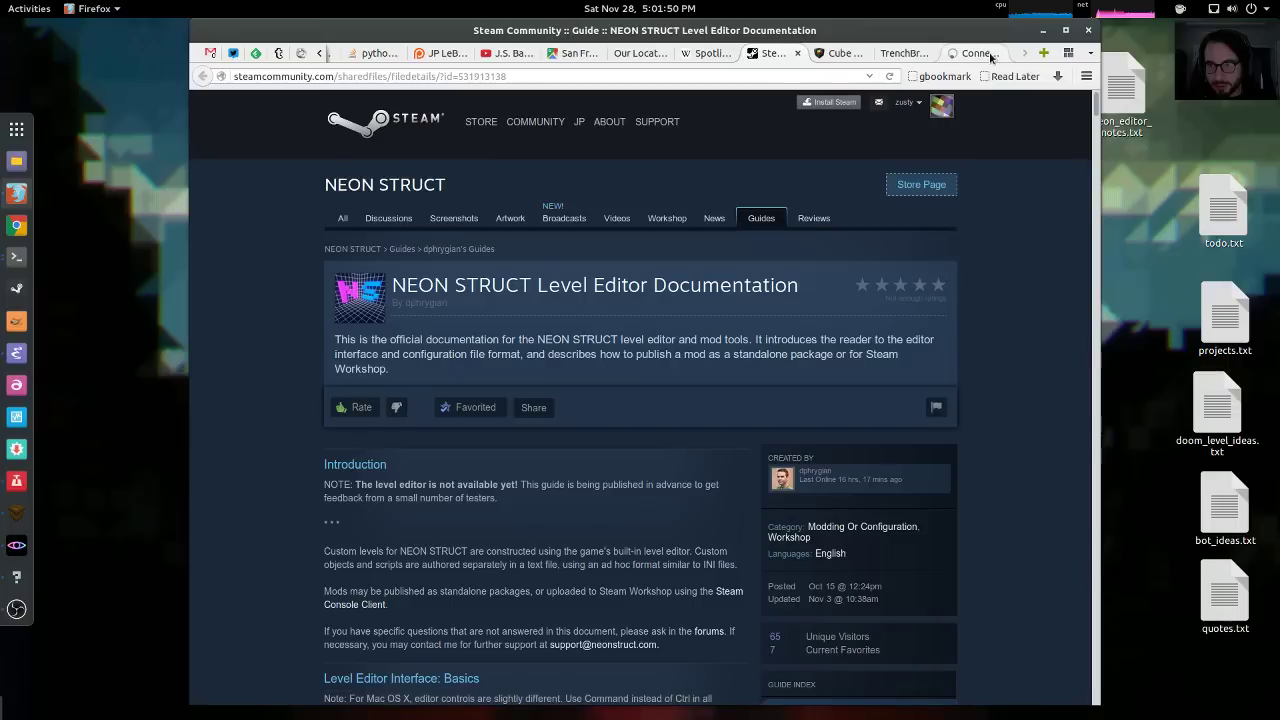
pyautogui.click(957, 57)
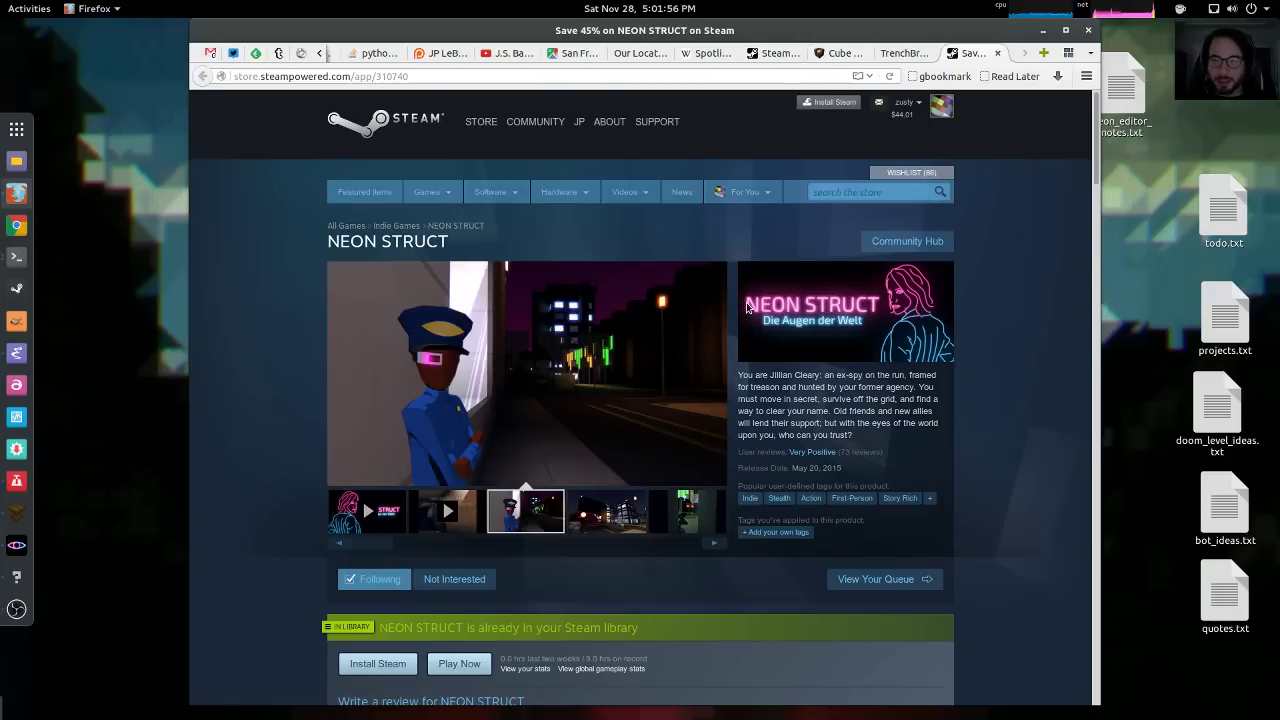
pyautogui.click(778, 55)
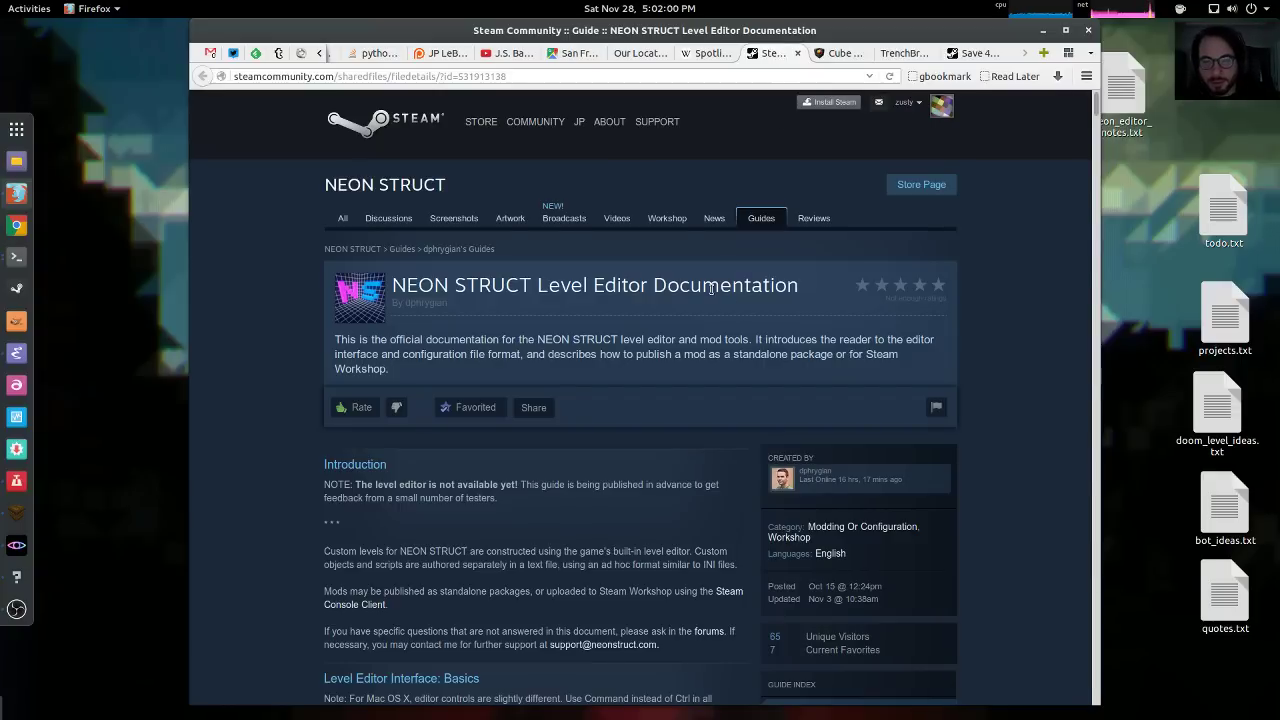
pyautogui.scroll(-2, 1042, 294)
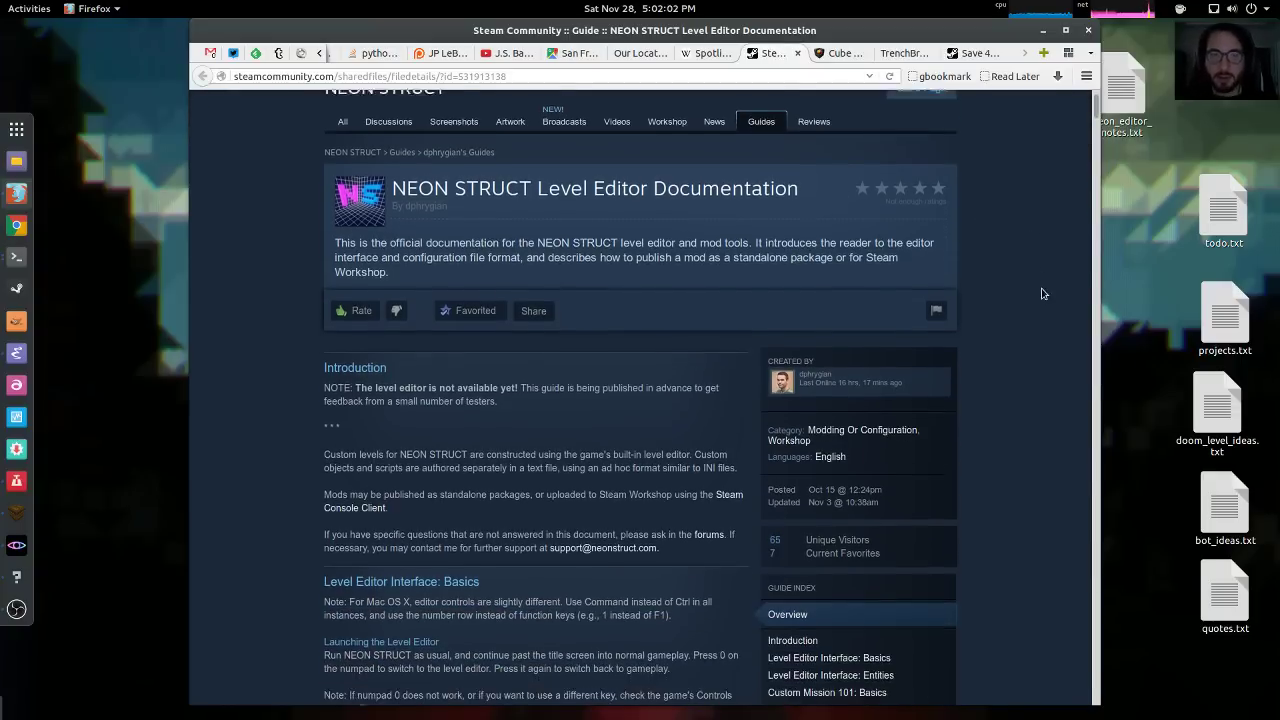
# Switch to NEON STRUCT and resume the paused level editor session
pyautogui.hotkey('ctrl', 'alt', 'Down')
pyautogui.click(606, 401)
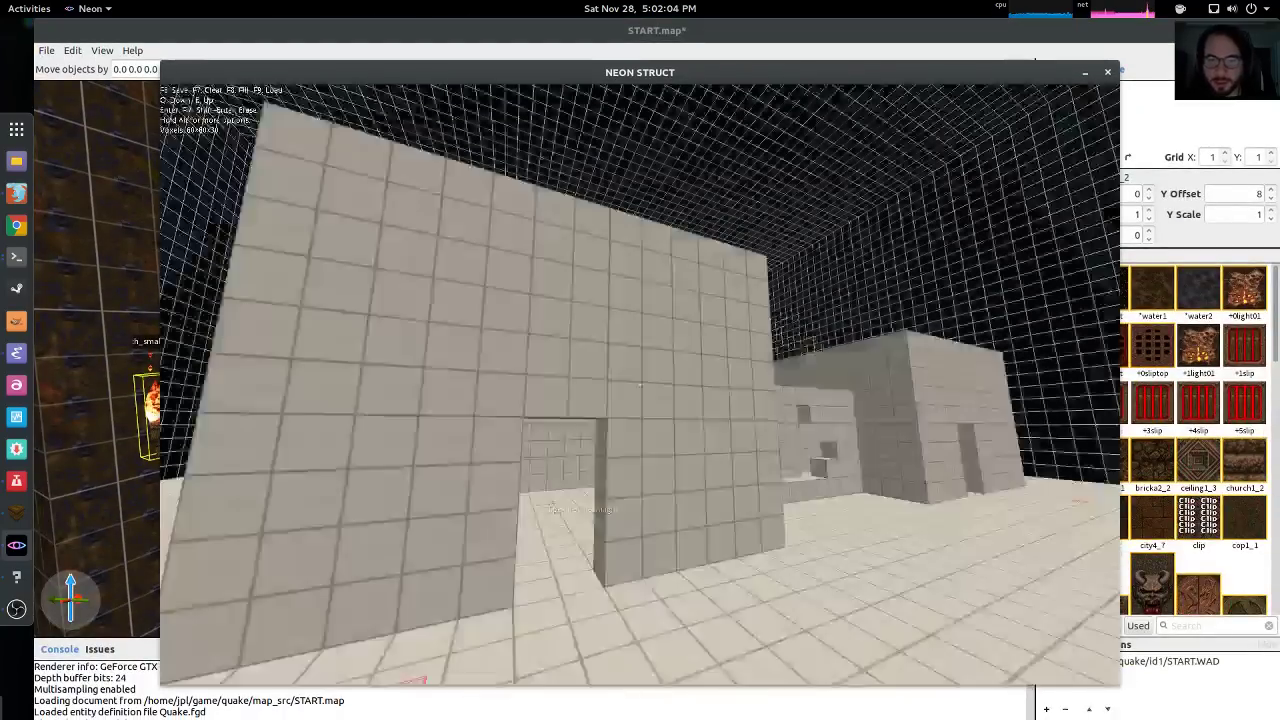
pyautogui.press('d')
pyautogui.press('s')
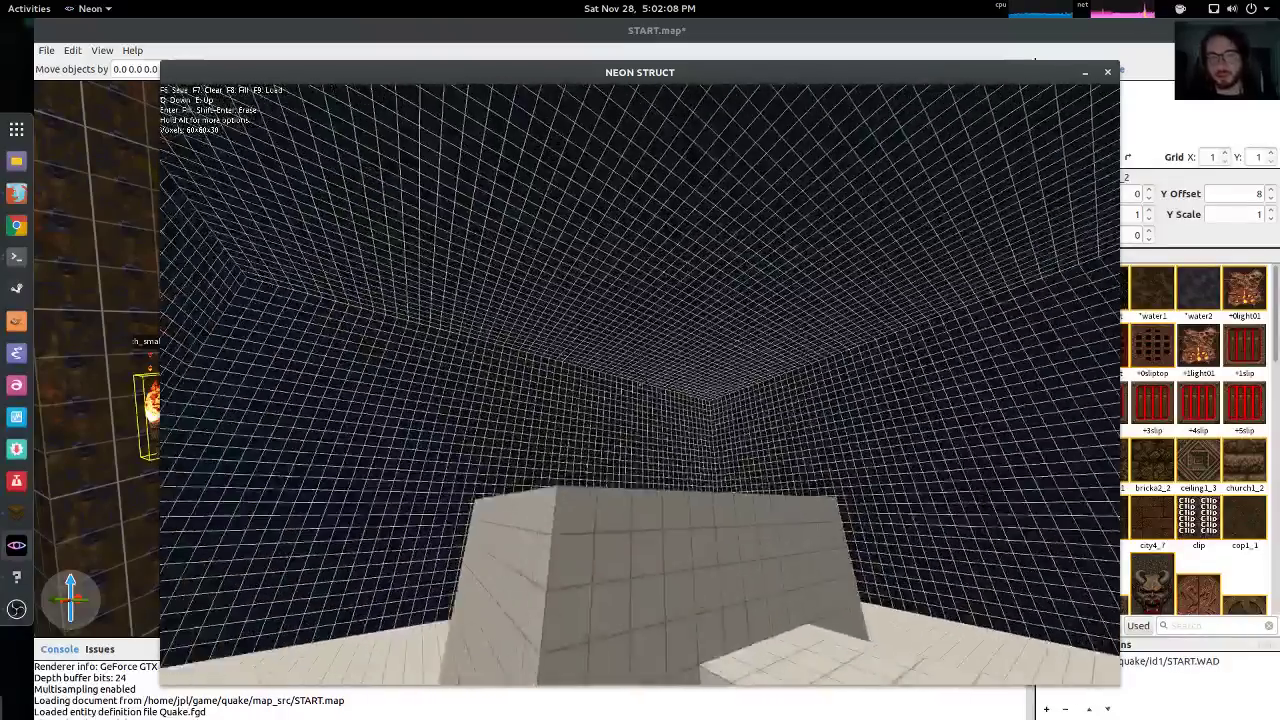
pyautogui.press('w')
pyautogui.press('w')
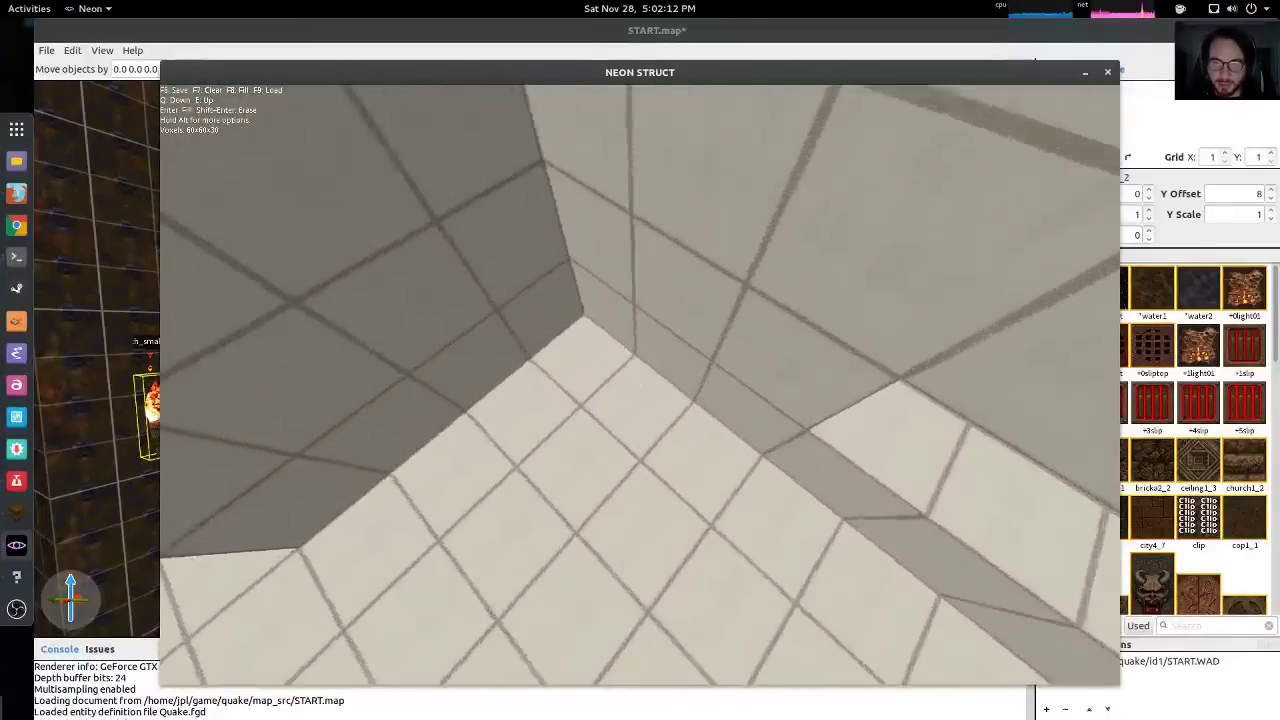
# Fill in voxels to stack a small wall of blocks along the building's inner corner
pyautogui.press('Return')
pyautogui.press('s')
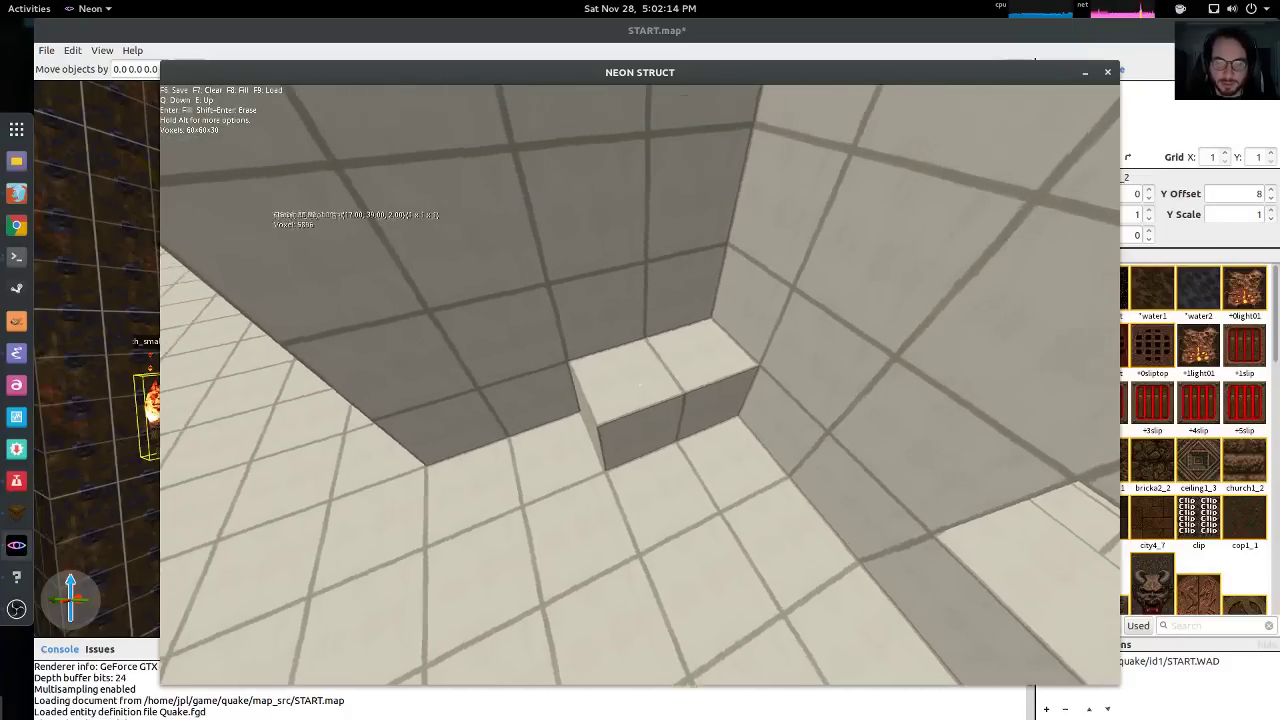
pyautogui.press('s')
pyautogui.click(640, 385)
pyautogui.click(640, 385)
pyautogui.press('d')
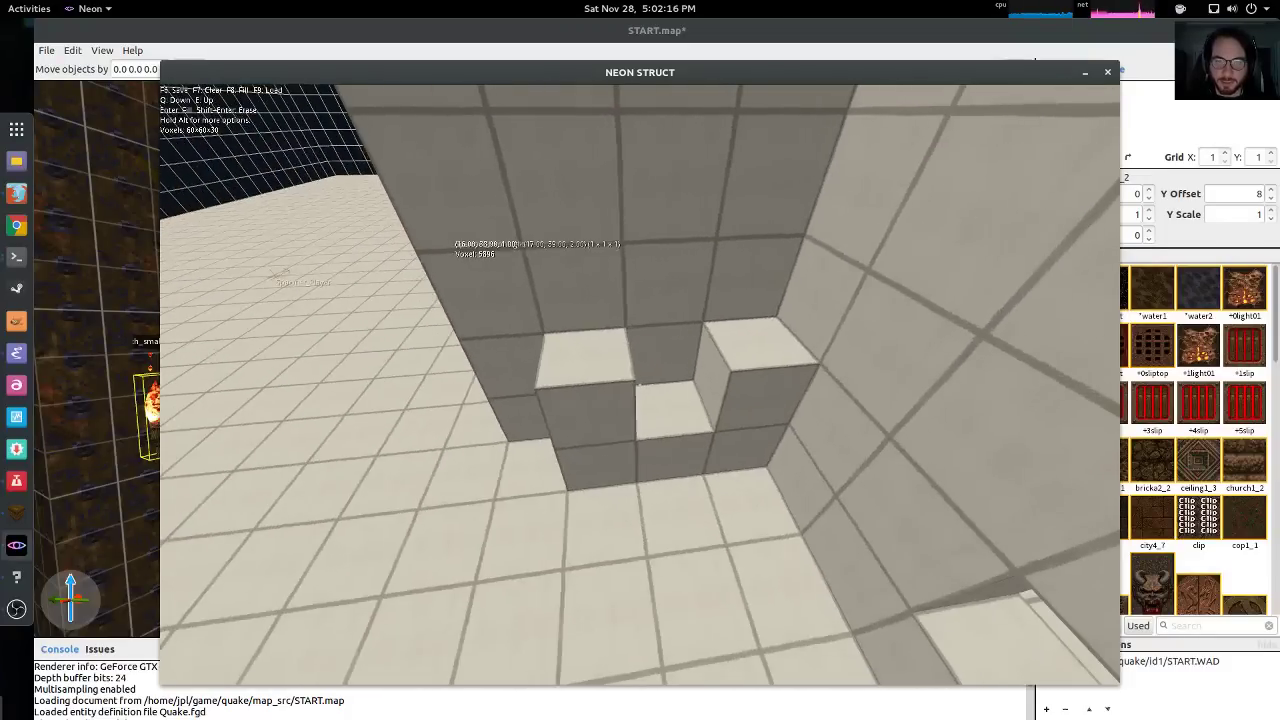
pyautogui.click(640, 385)
pyautogui.press('a')
pyautogui.click(640, 385)
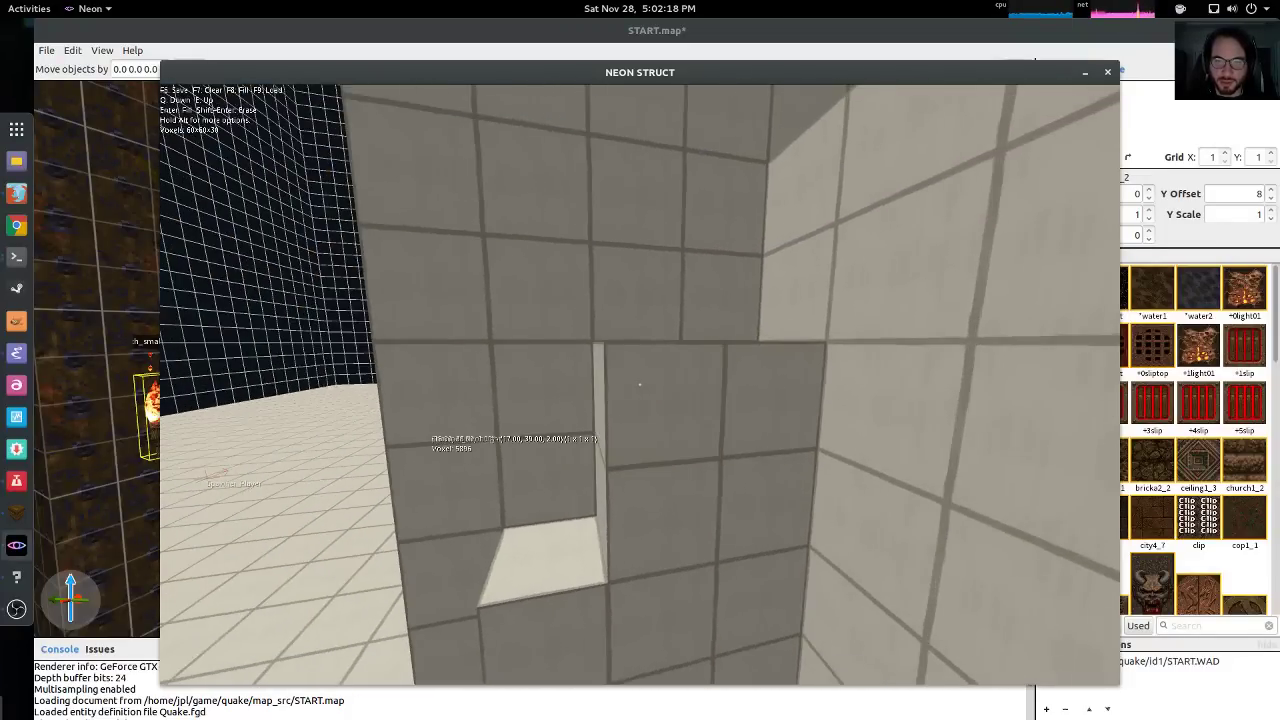
# Erase the added voxel blocks from the building's inner corner, leaving a single block
pyautogui.rightClick(640, 384)
pyautogui.rightClick(640, 384)
pyautogui.rightClick(640, 384)
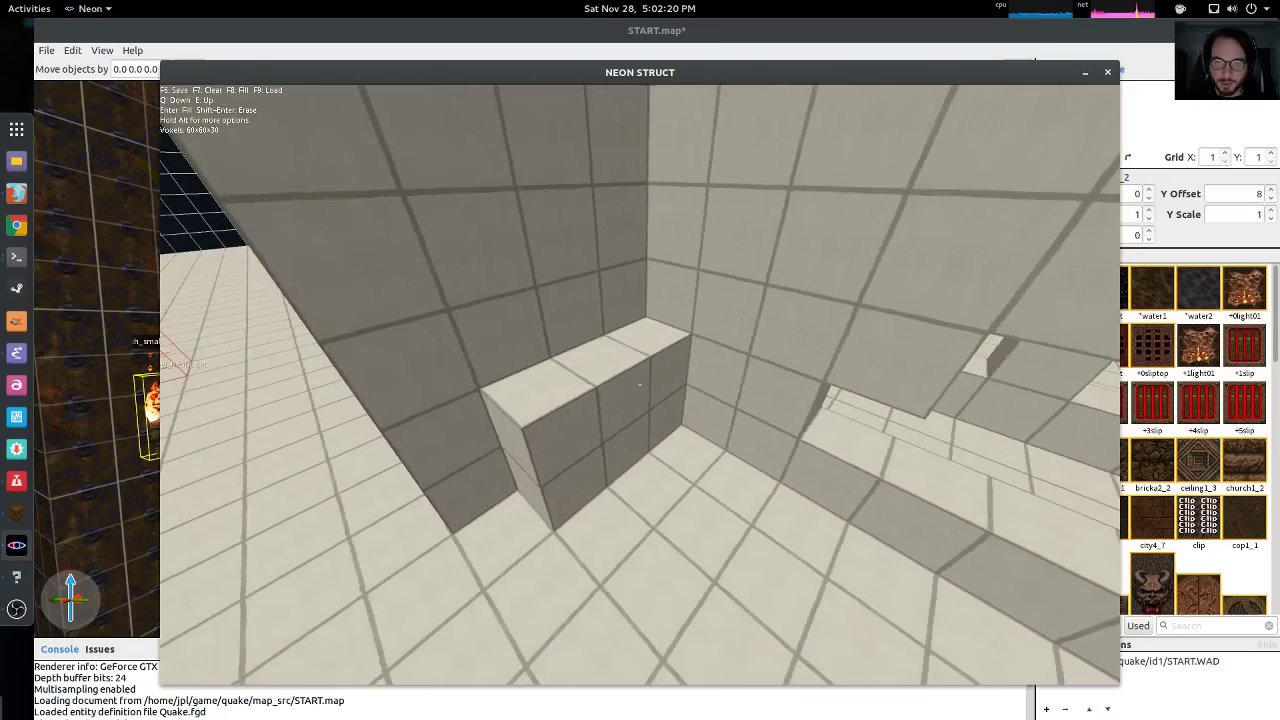
pyautogui.rightClick(640, 385)
pyautogui.rightClick(640, 385)
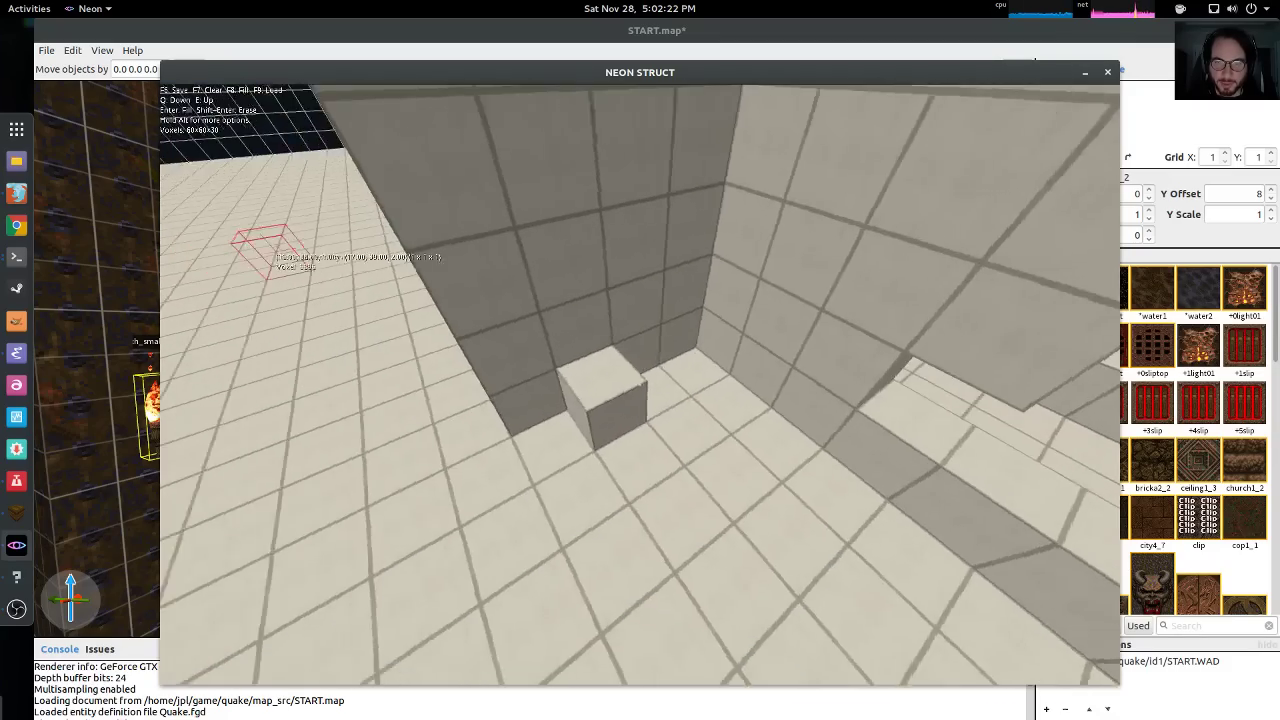
# Switch the level to gameplay mode and look at the building's interior and doorway from the player's view
pyautogui.press('w')
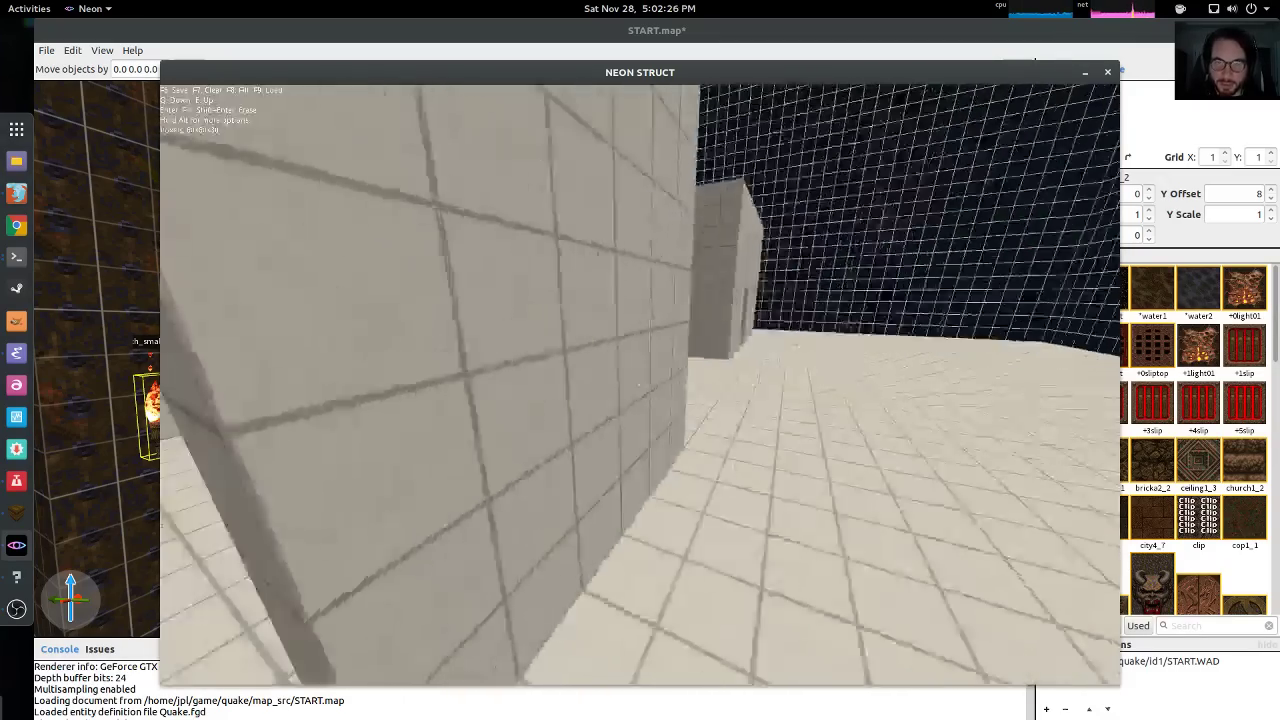
pyautogui.press('w')
pyautogui.press('F5')
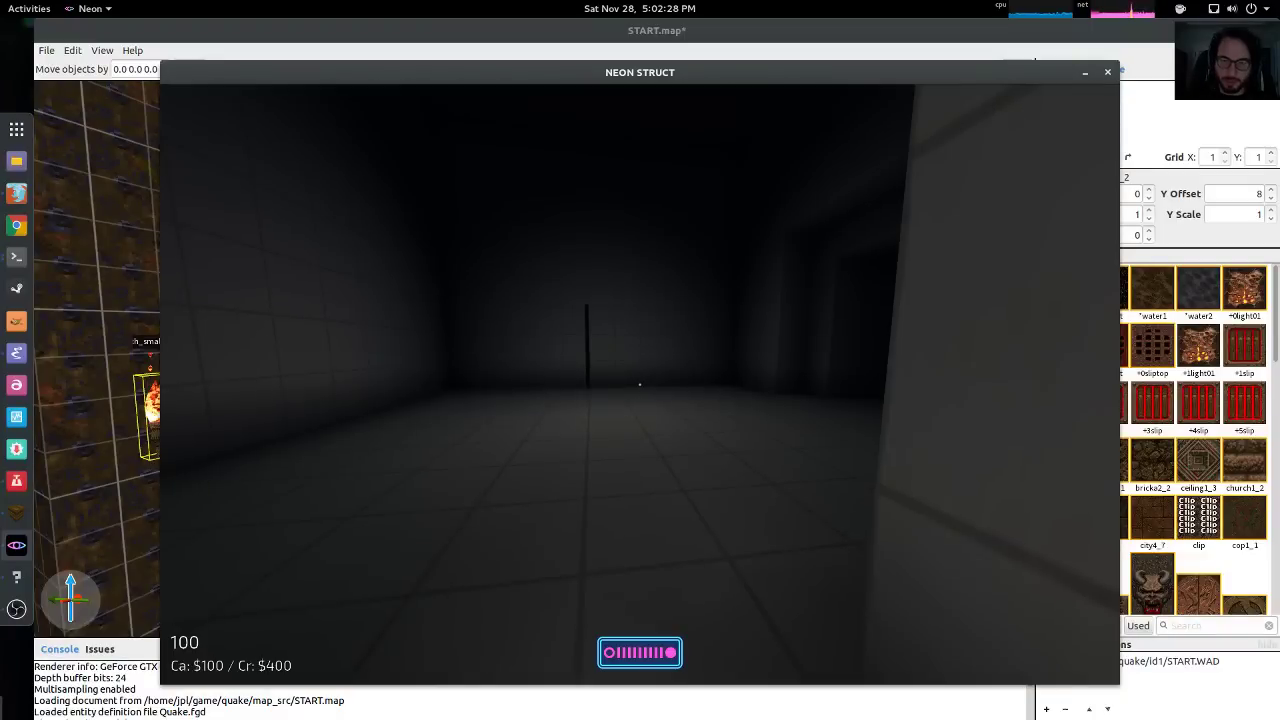
pyautogui.press('a')
pyautogui.press('d')
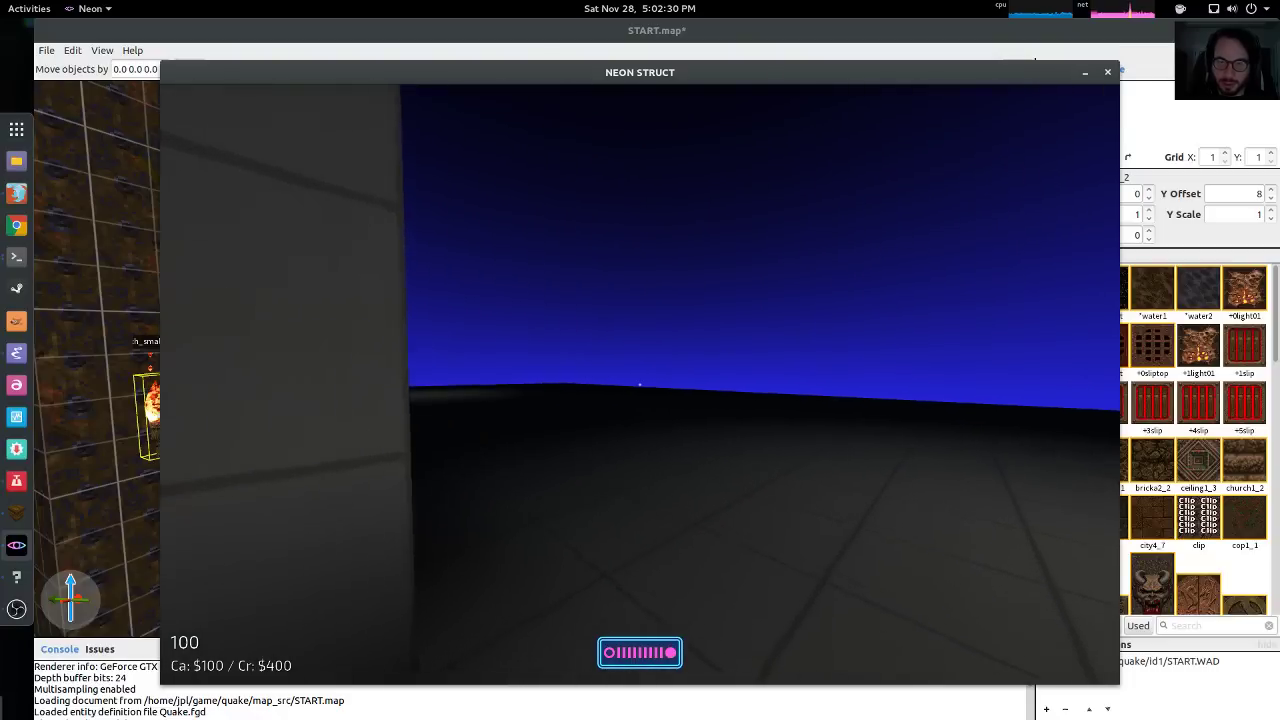
pyautogui.press('d')
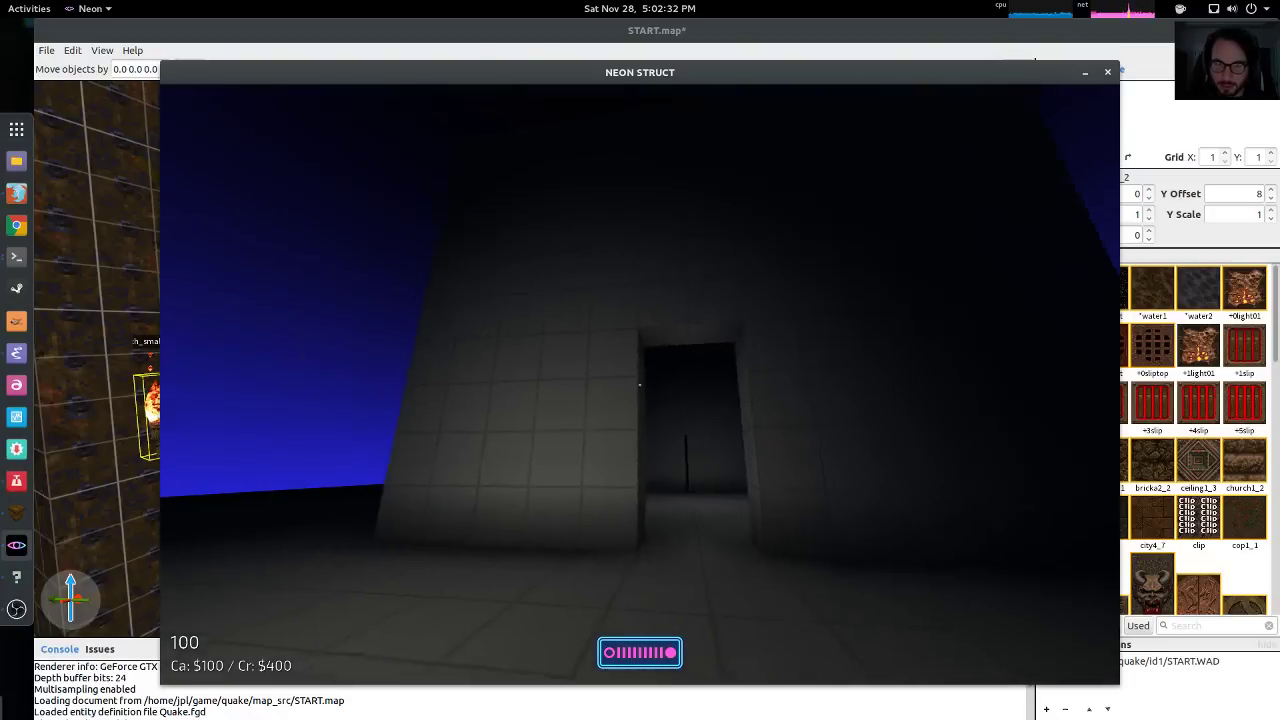
pyautogui.press('w')
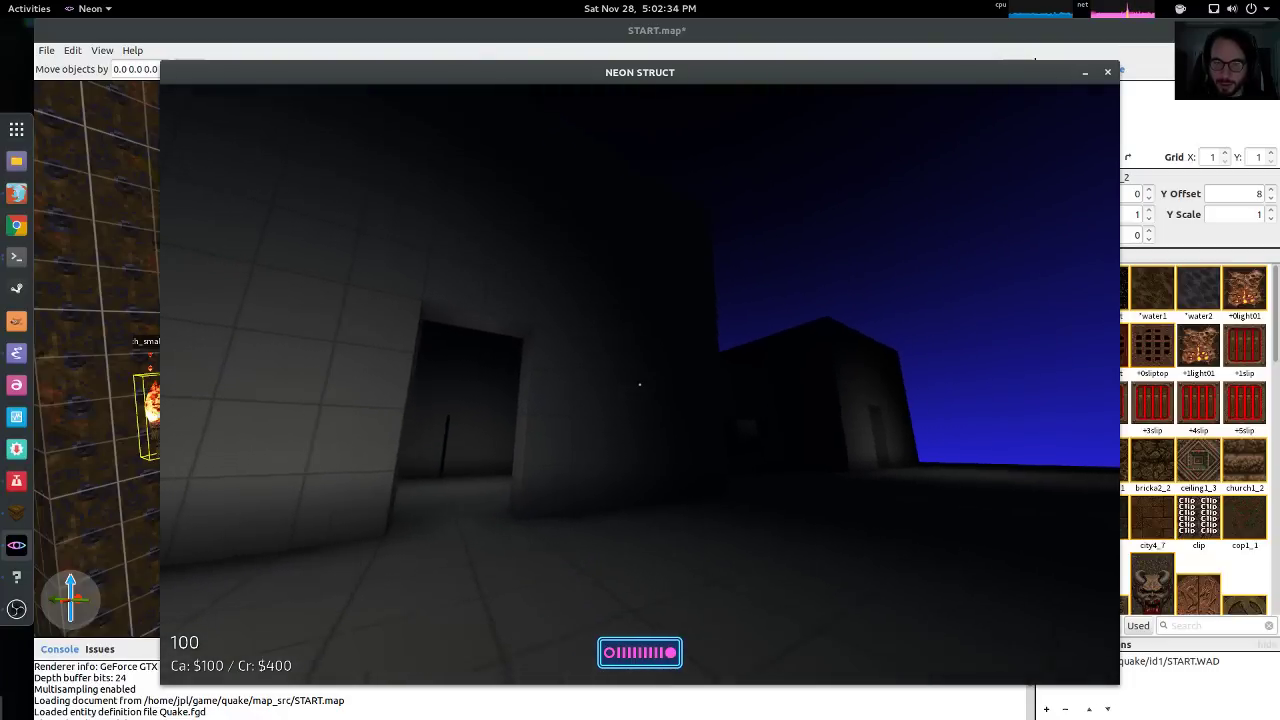
# Return to the level editor and enlarge the window beside the doorway to two voxels wide and two high
pyautogui.press('F6')
pyautogui.press('w')
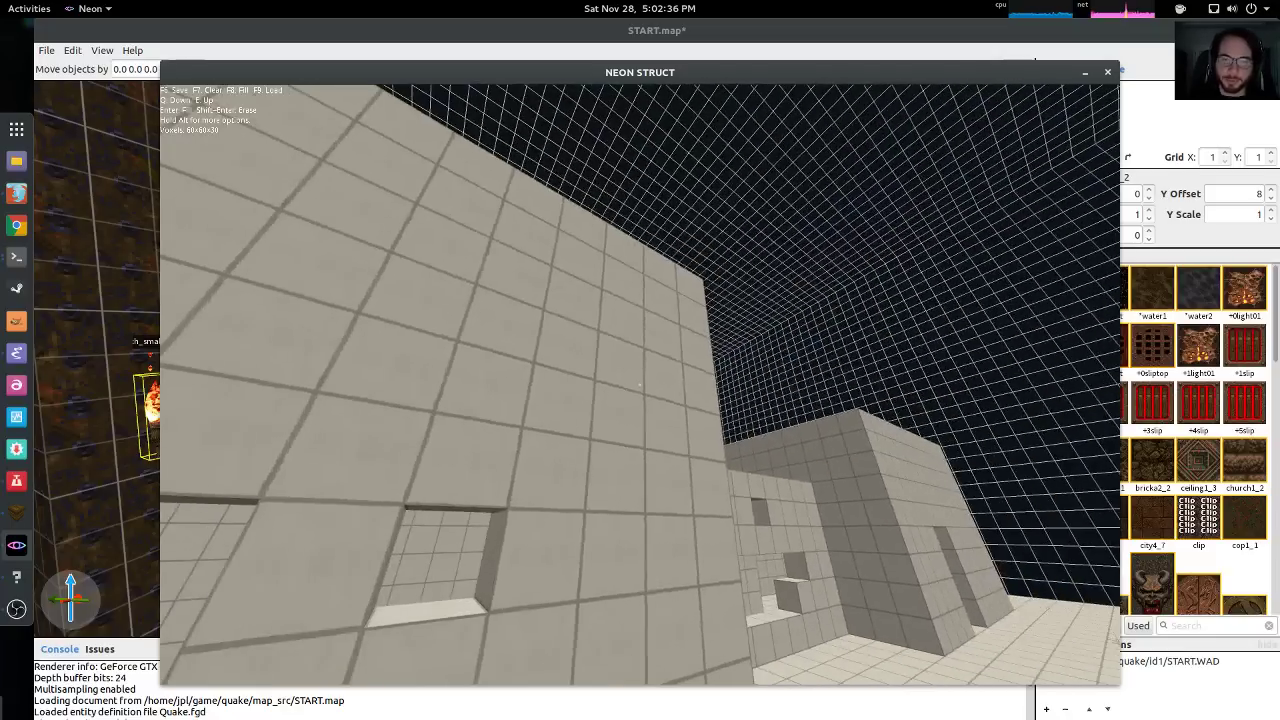
pyautogui.press('w')
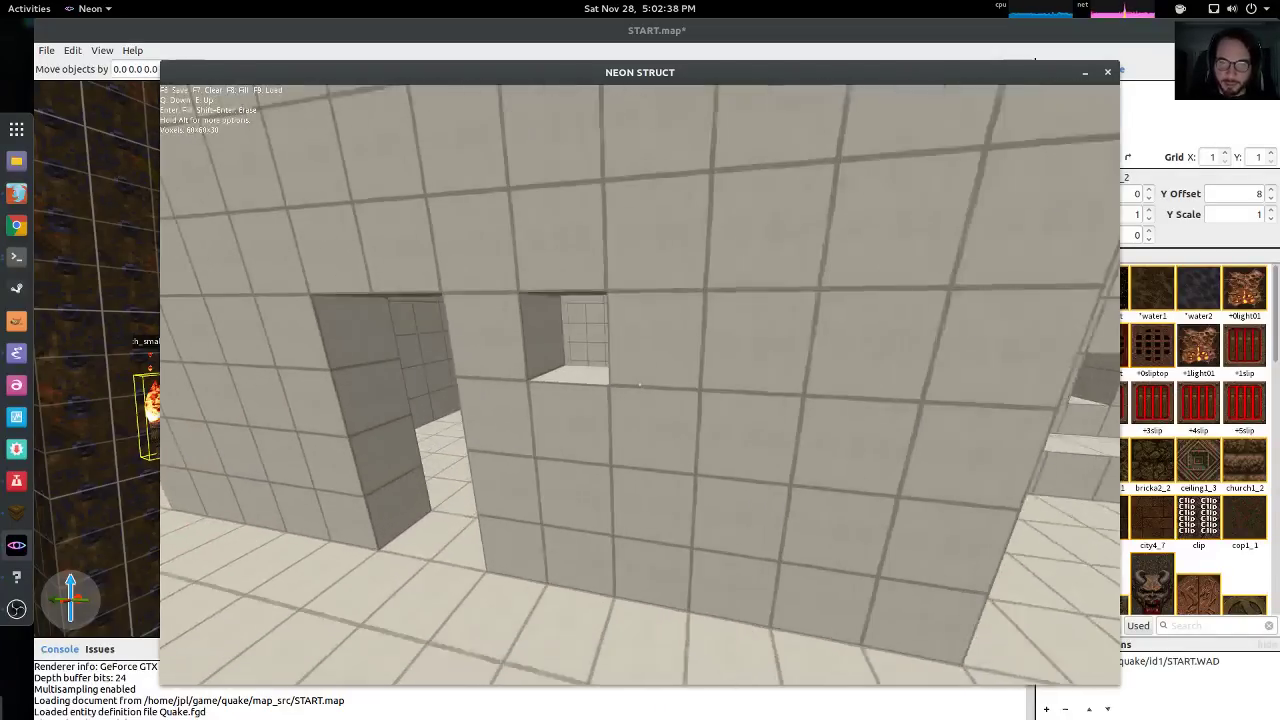
pyautogui.press('w')
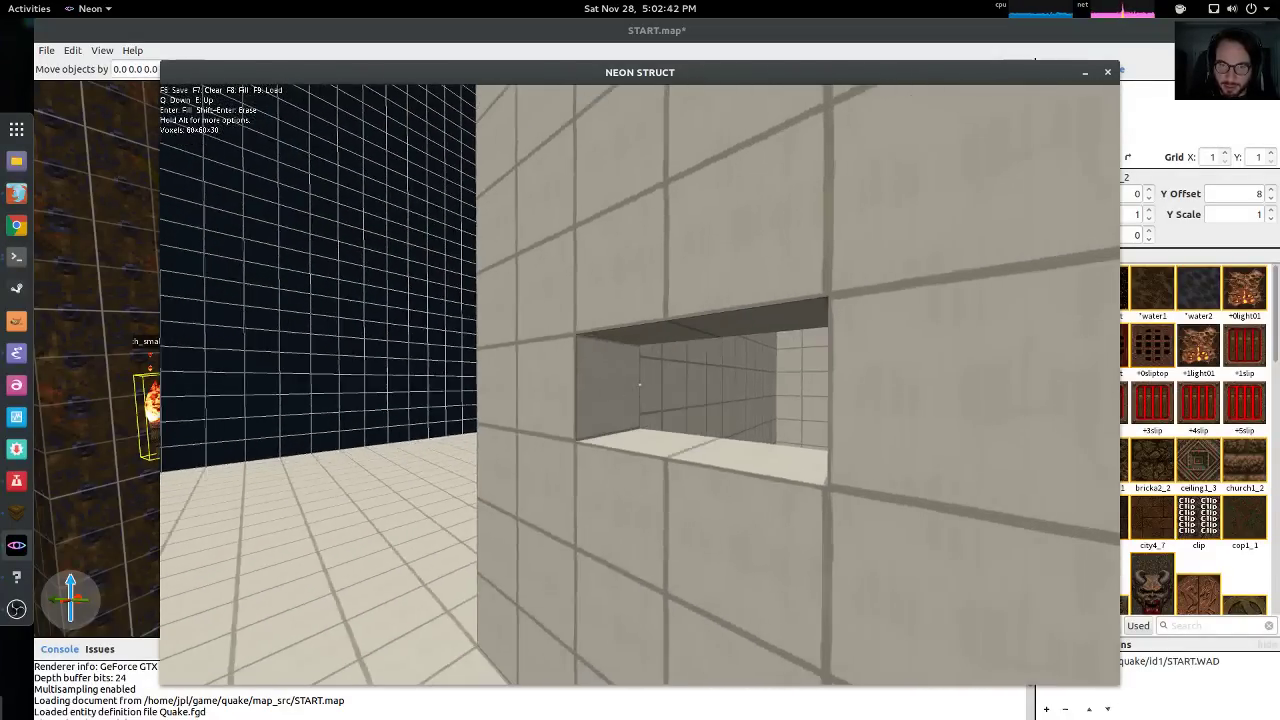
pyautogui.click(640, 384)
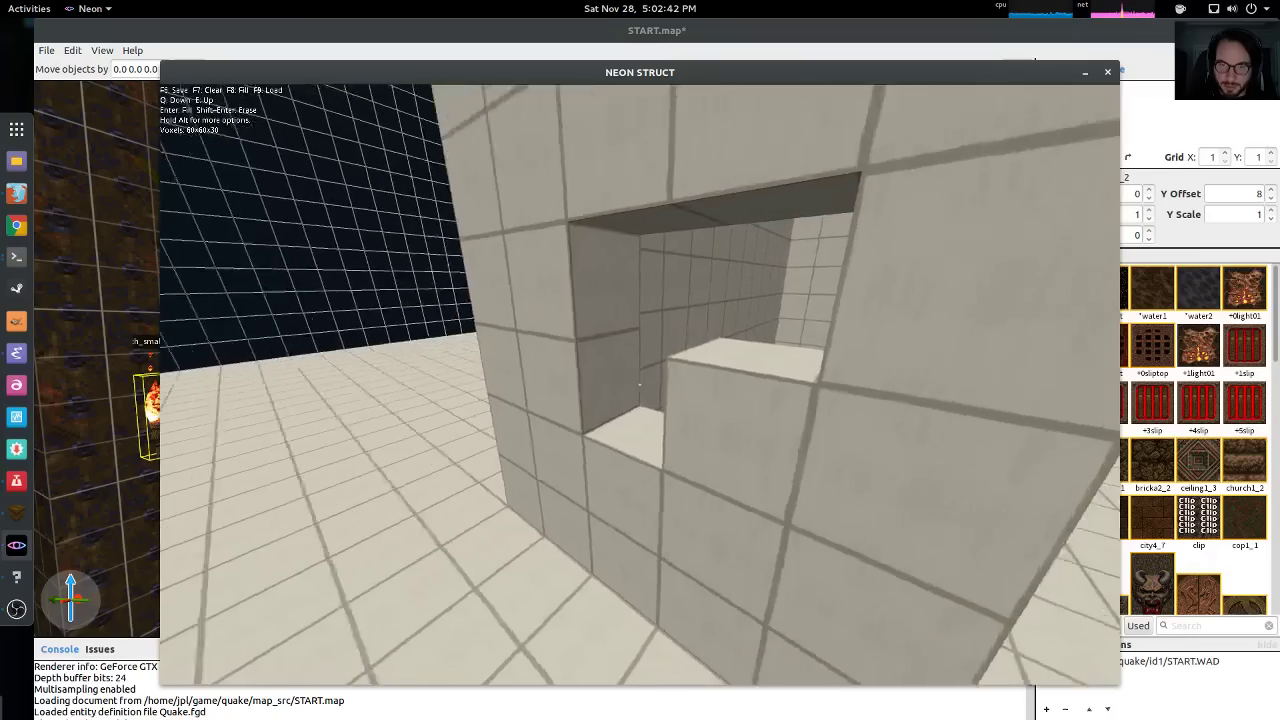
pyautogui.press('s')
pyautogui.press('d')
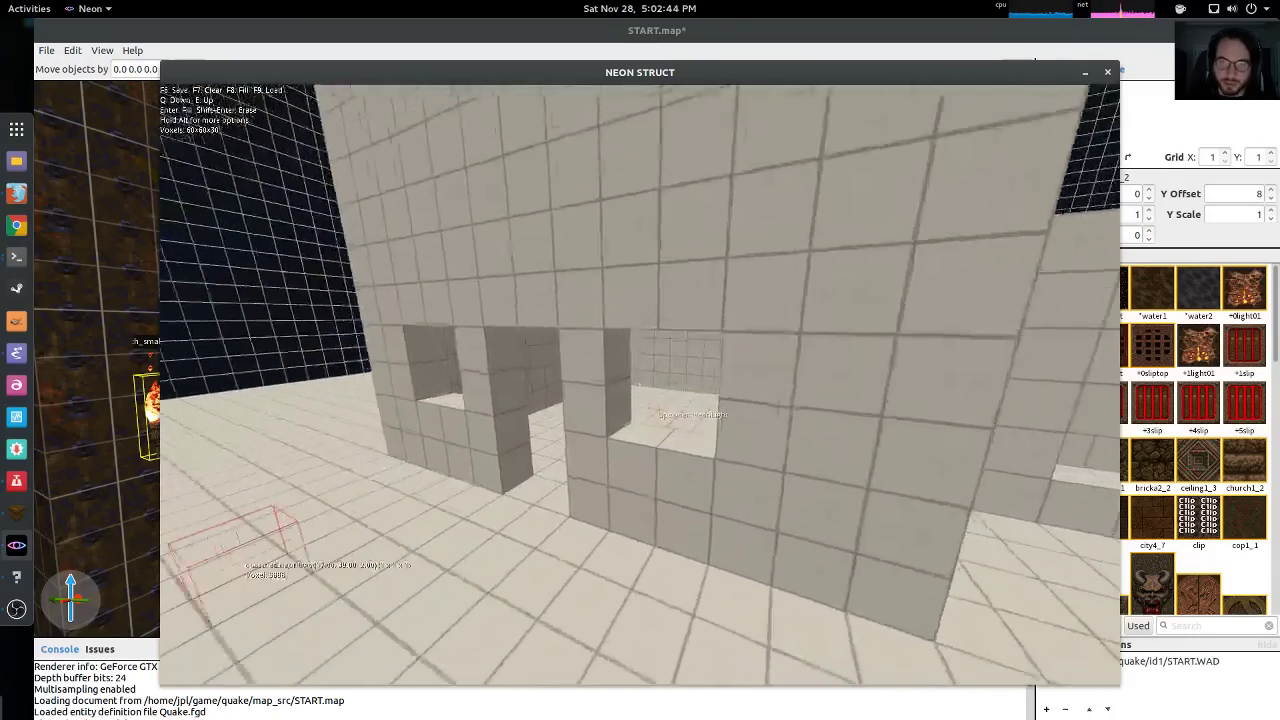
# Examine the building's outer front with its doorway and windows, and the adjoining lower wall with its openings
pyautogui.press('w')
pyautogui.press('s')
pyautogui.press('s')
pyautogui.press('d')
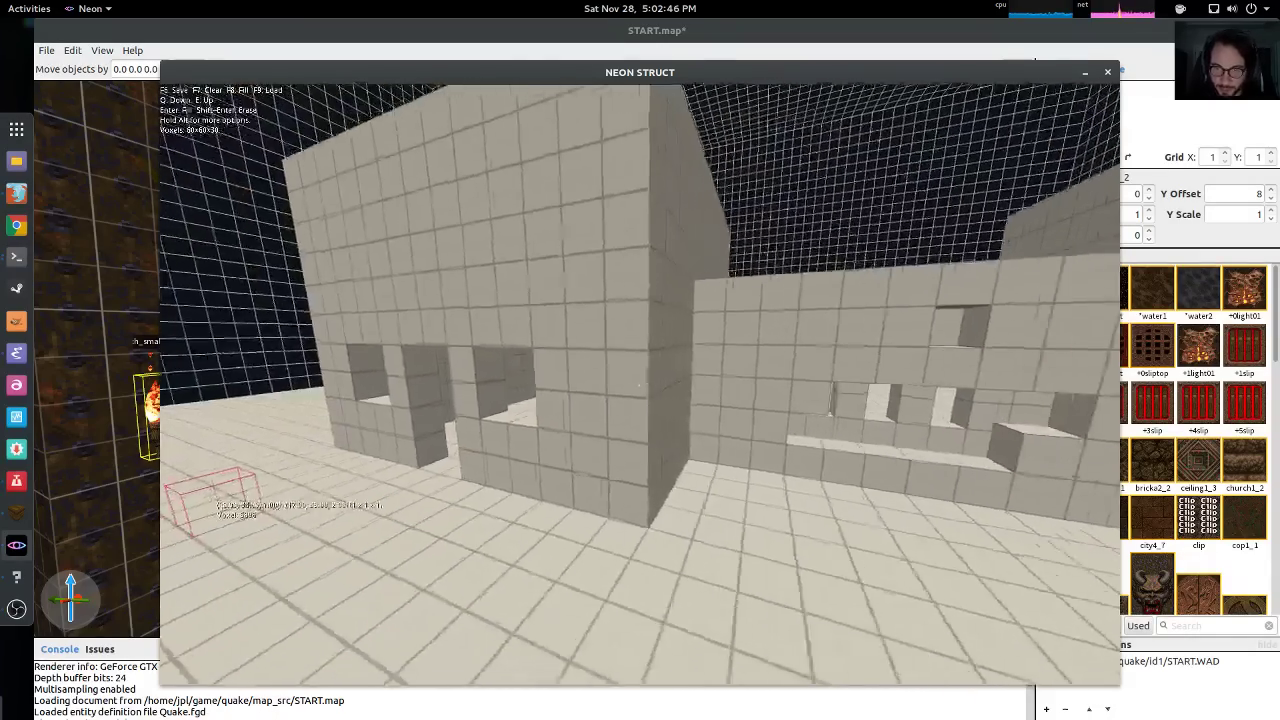
pyautogui.press('w')
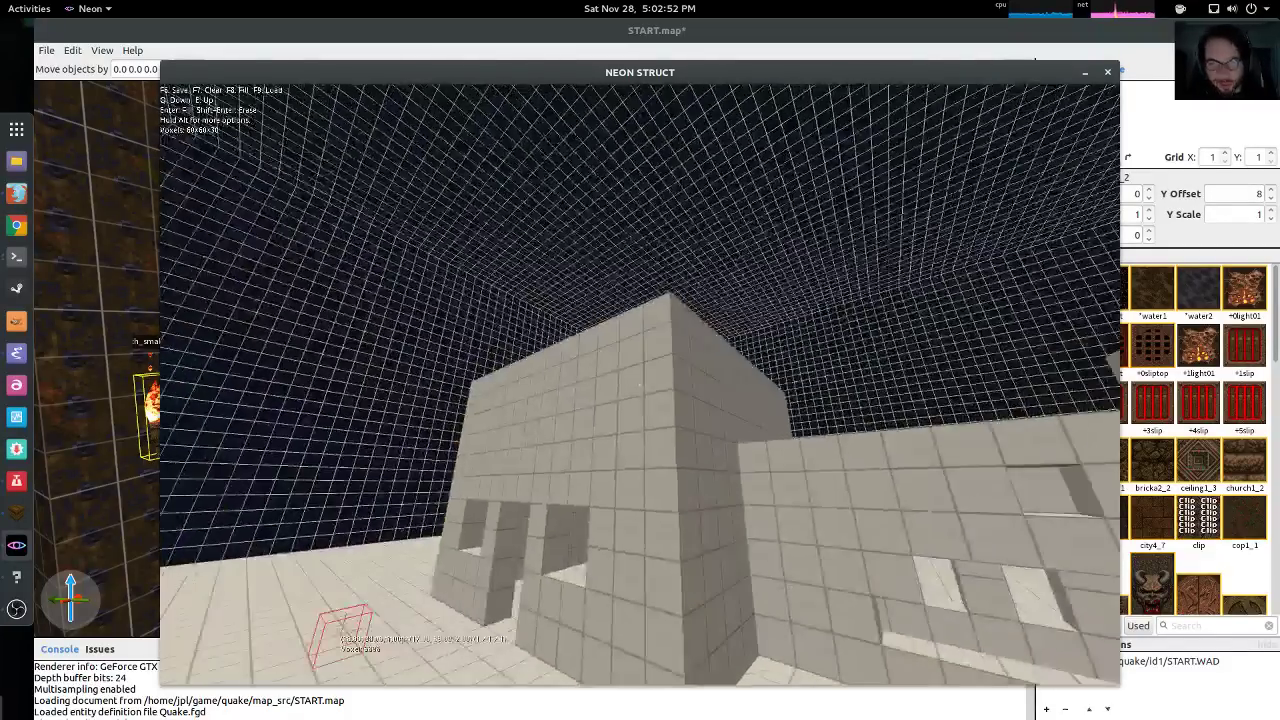
pyautogui.press('w')
pyautogui.press('w')
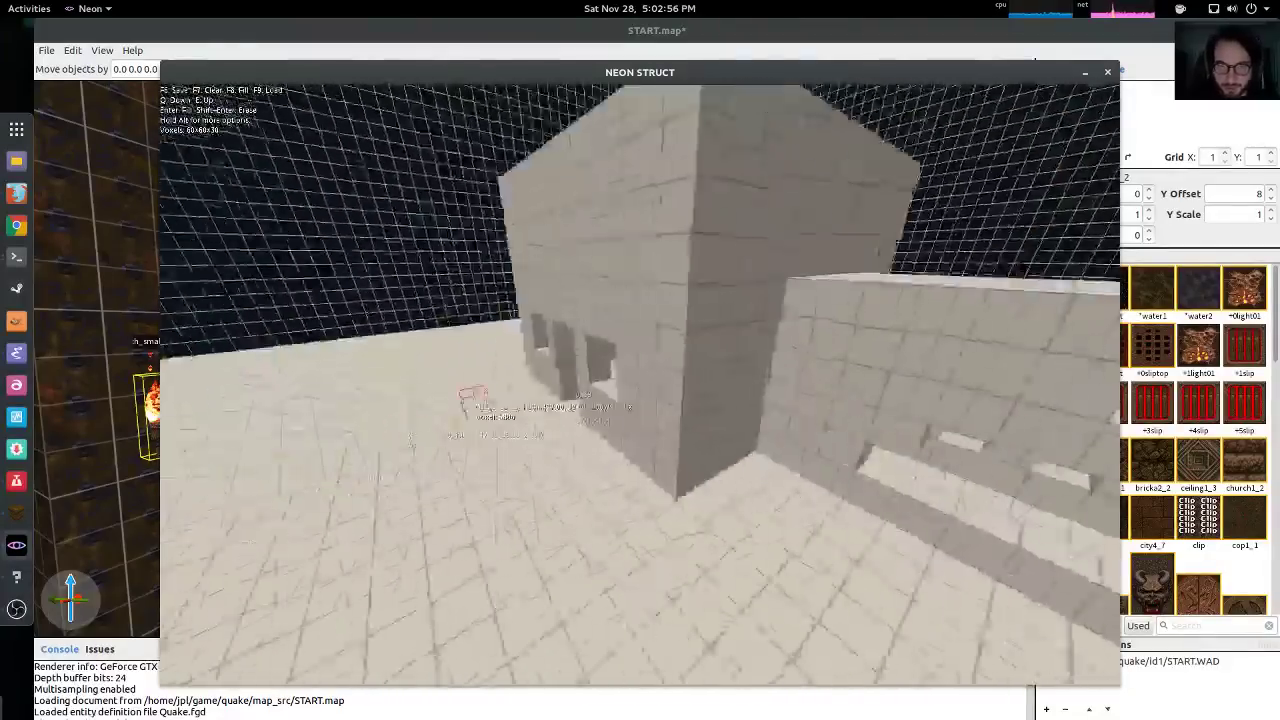
pyautogui.press('w')
pyautogui.press('w')
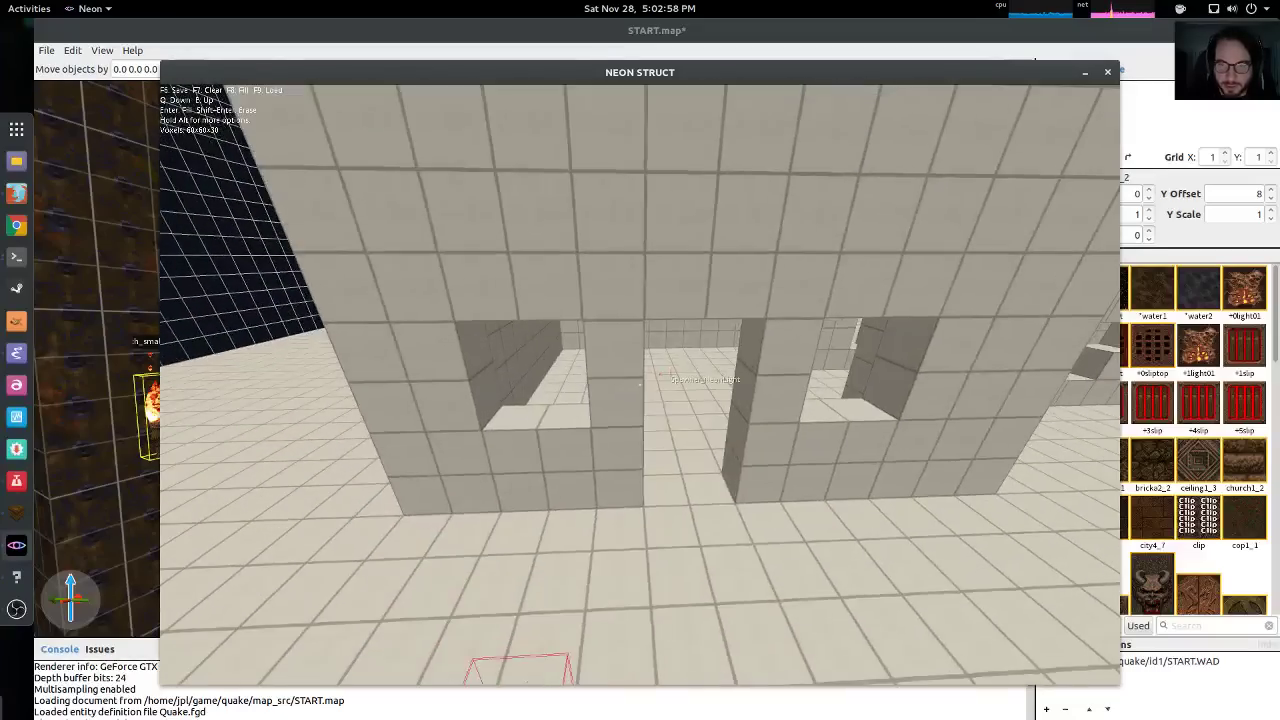
pyautogui.press('s')
pyautogui.press('w')
pyautogui.press('s')
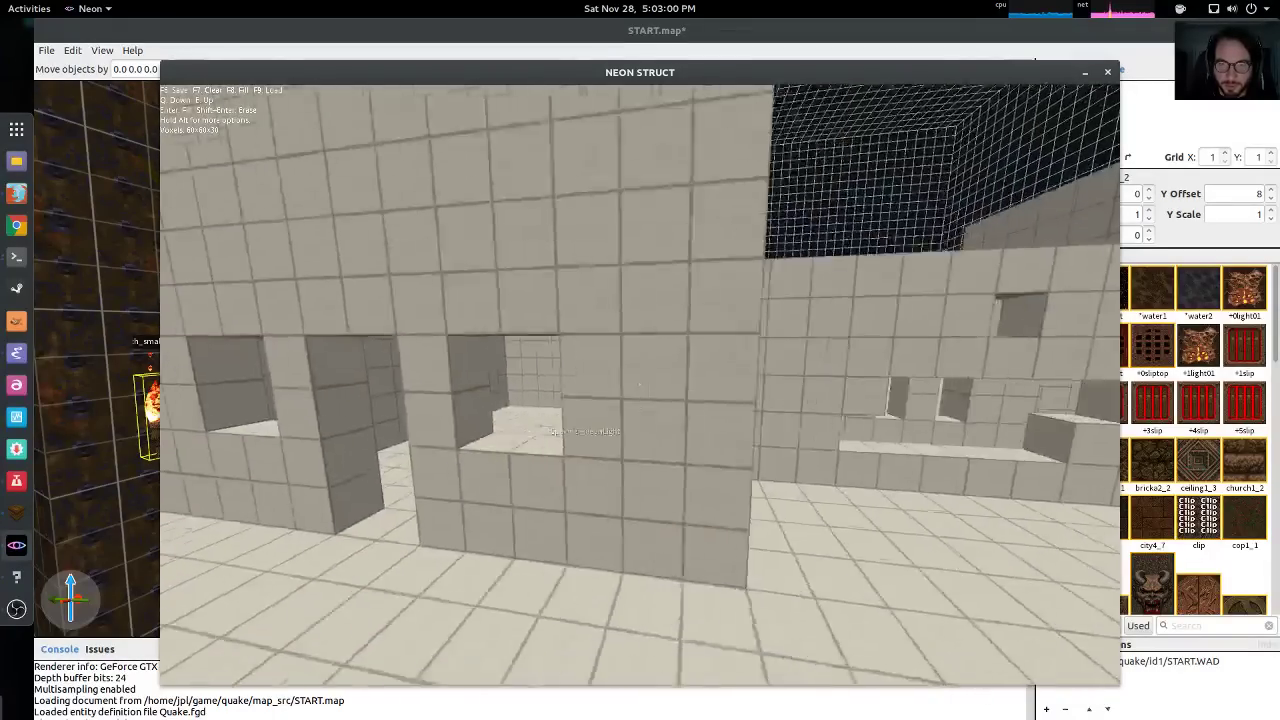
pyautogui.press('w')
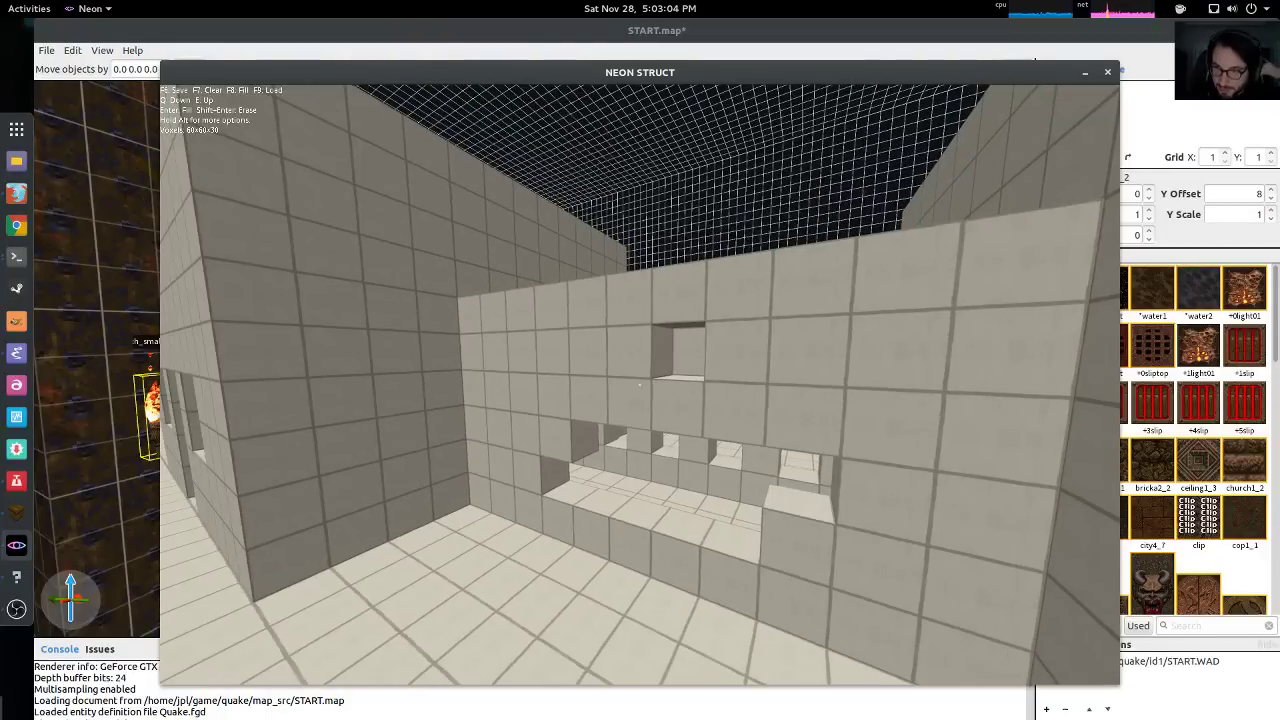
# Switch to TrenchBroom and Radiant to view their open levels, then return to NEON STRUCT and resume the voxel editor
pyautogui.hotkey('alt', 'Tab')
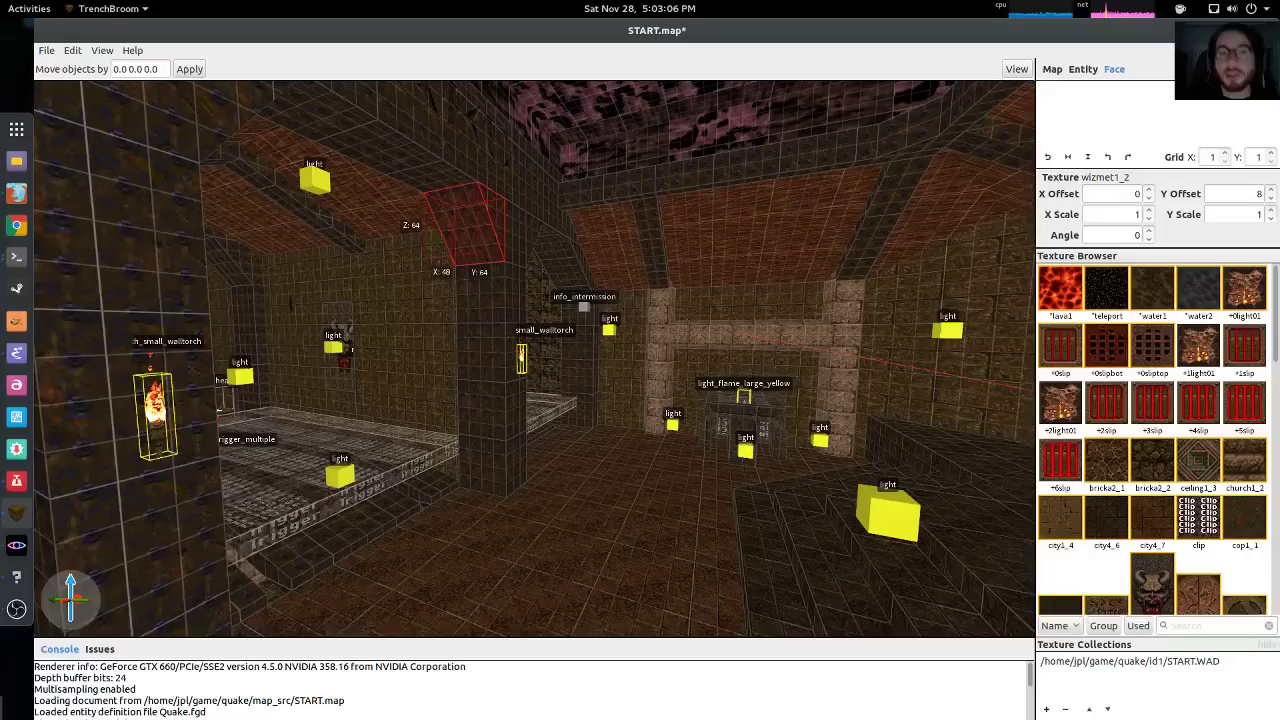
pyautogui.hotkey('alt', 'Tab')
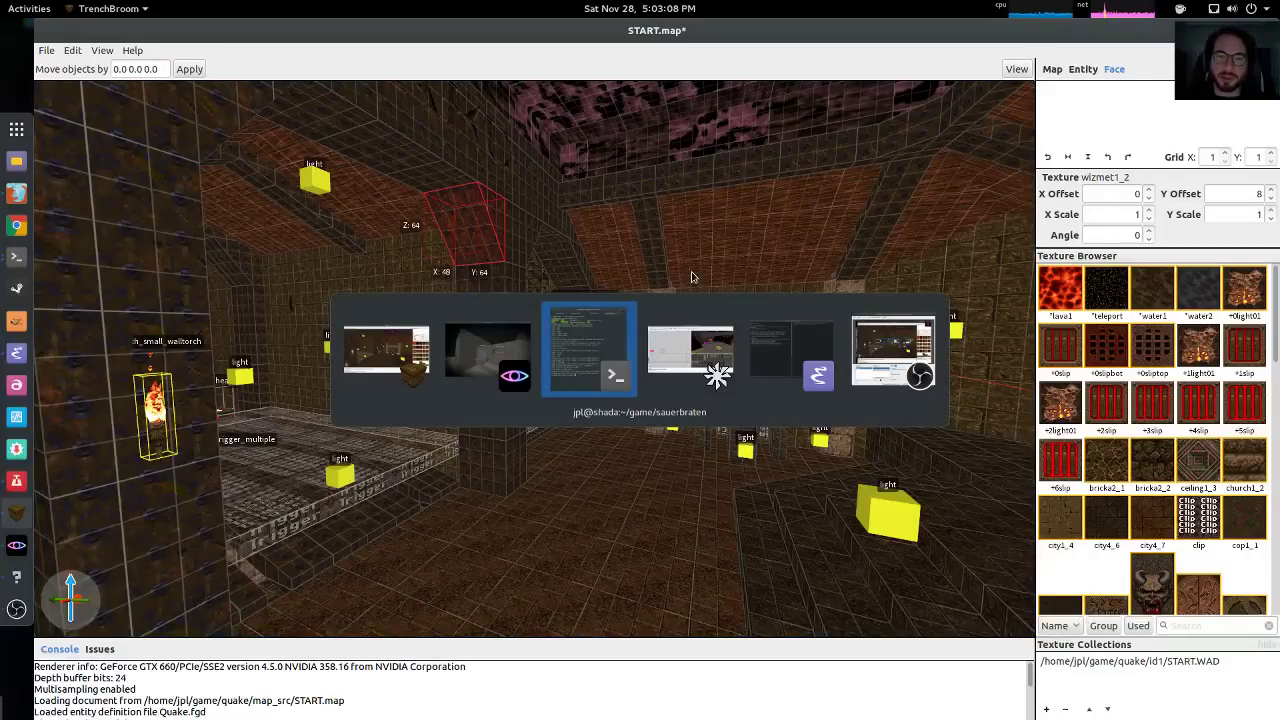
pyautogui.hotkey('alt', 'Tab')
pyautogui.hotkey('alt', 'Tab')
pyautogui.hotkey('alt', 'Tab')
pyautogui.hotkey('alt', 'Tab')
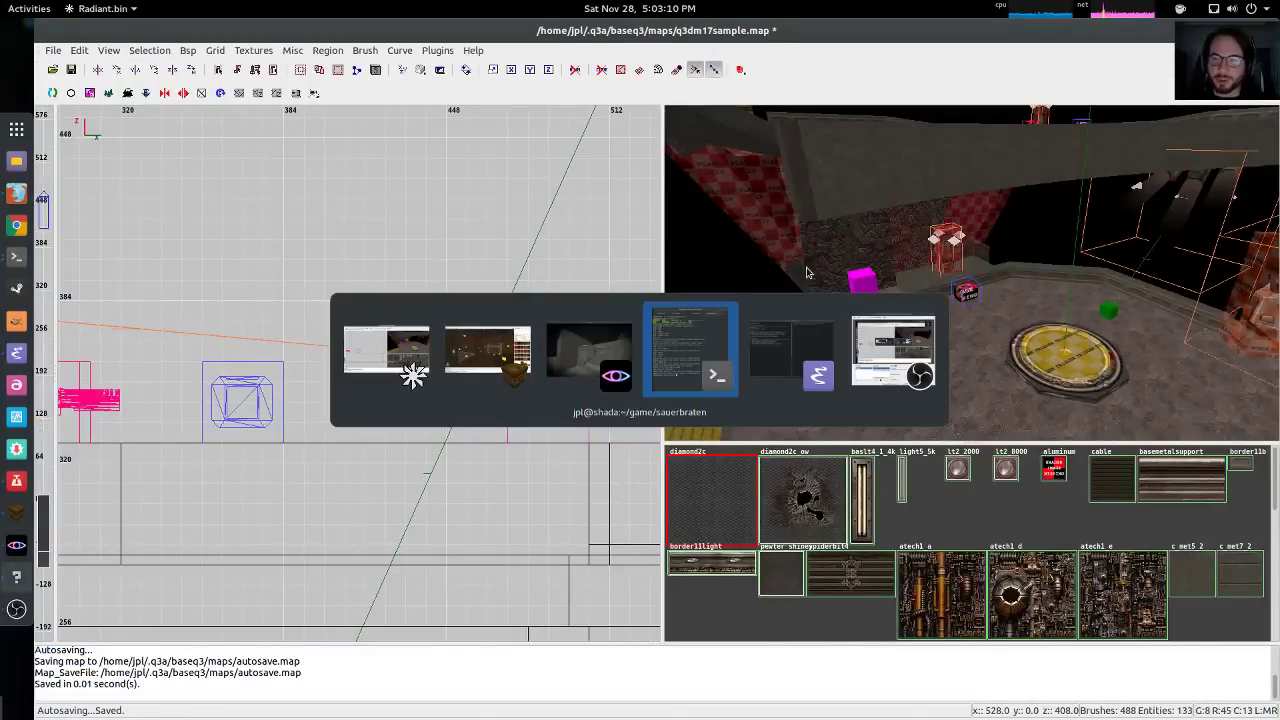
pyautogui.hotkey('alt', 'Tab')
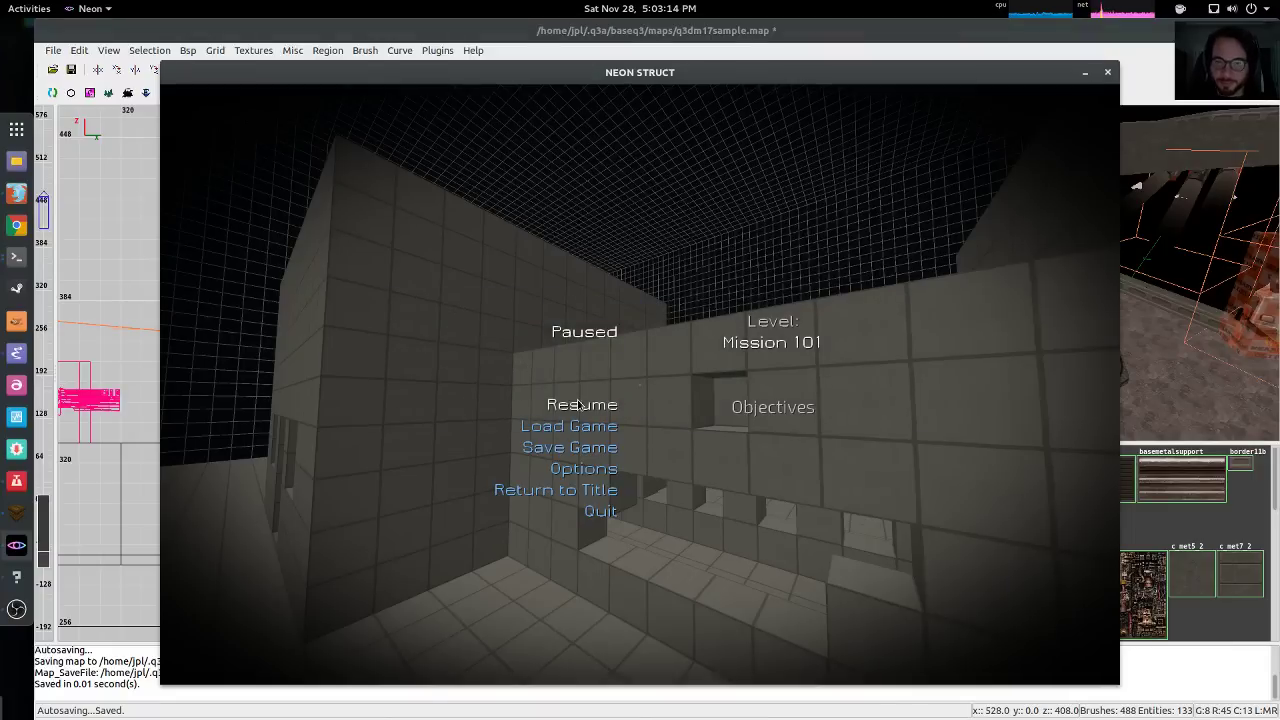
pyautogui.click(585, 405)
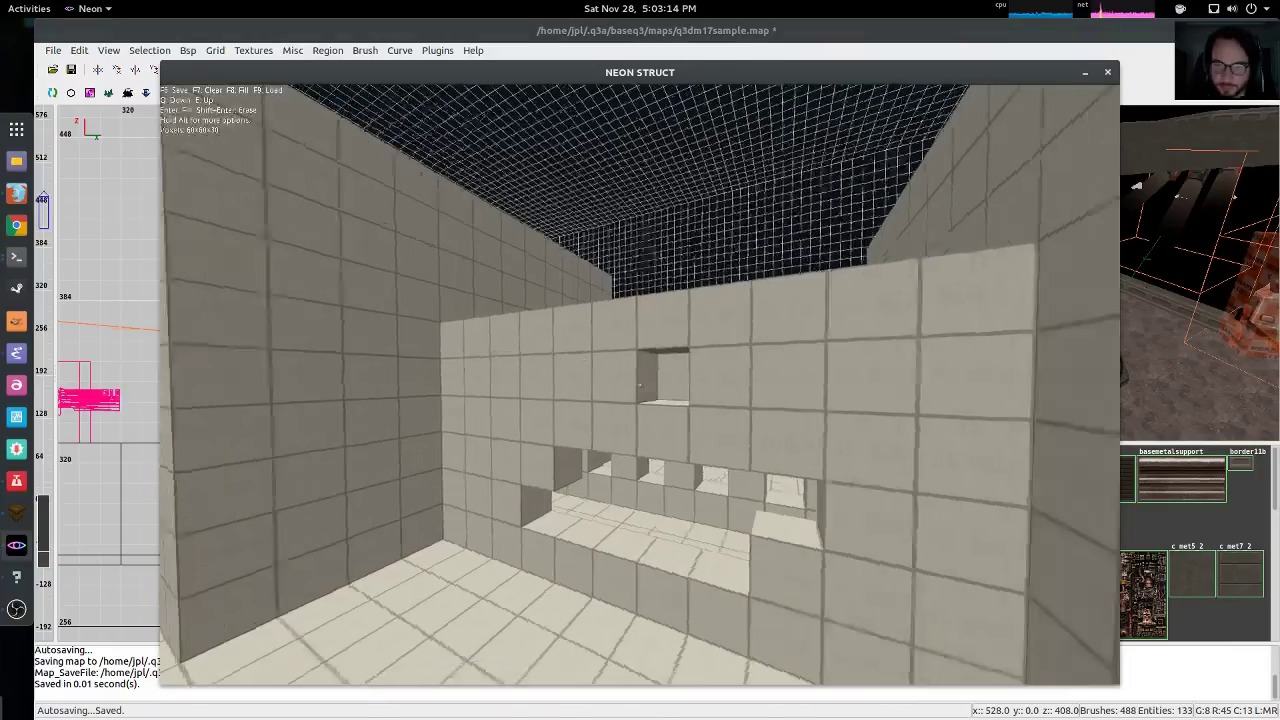
# Inspect the single block in the building's inner corner, the outer front with its windows, and the doorway
pyautogui.press('w')
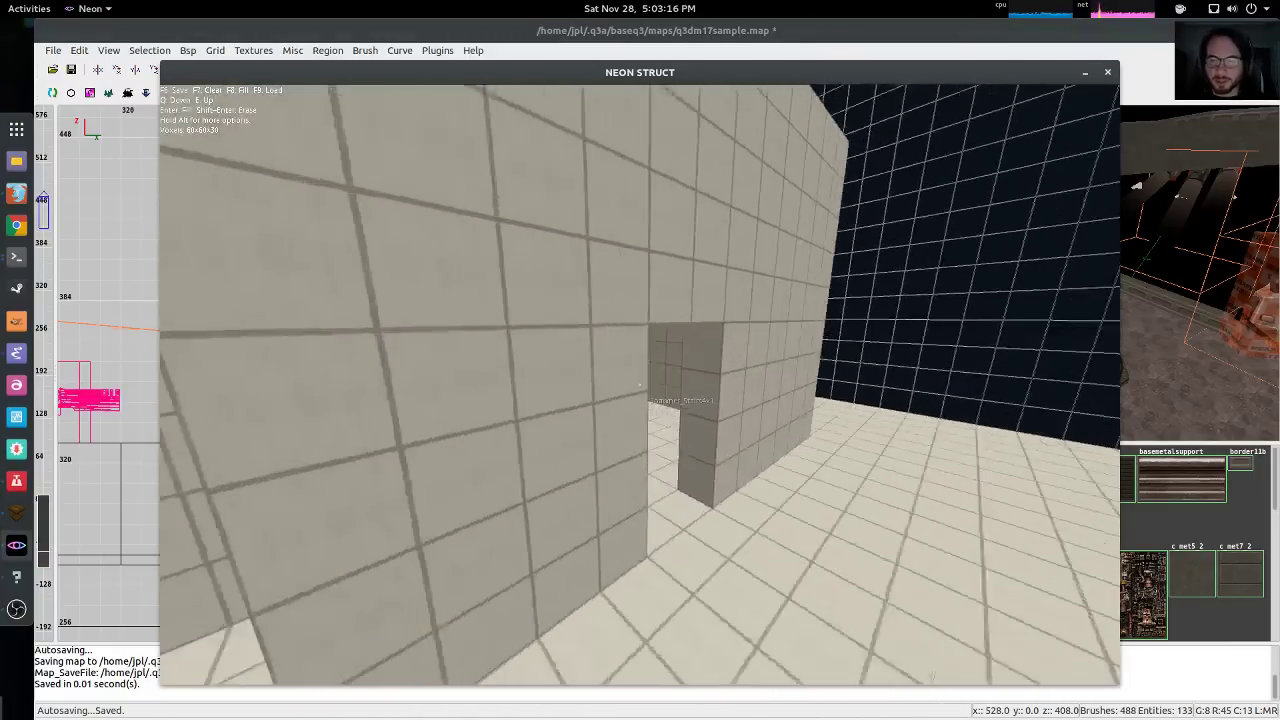
pyautogui.press('w')
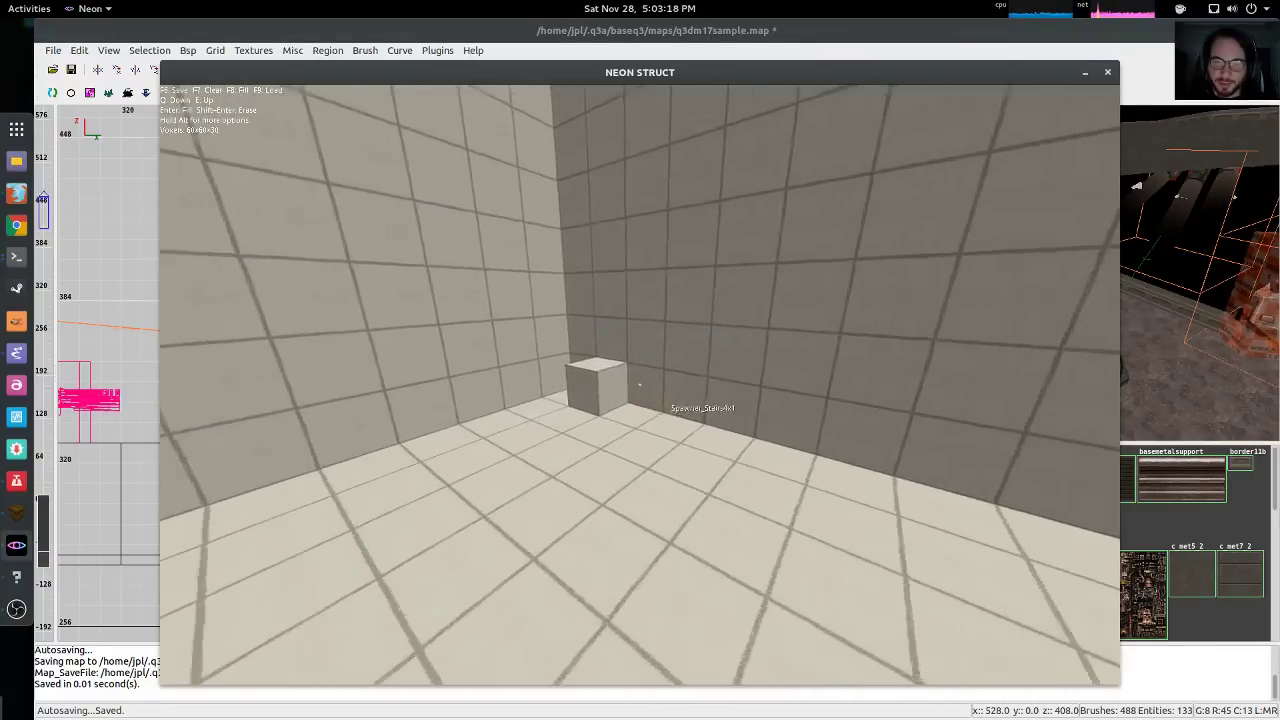
pyautogui.click(640, 385)
pyautogui.press('w')
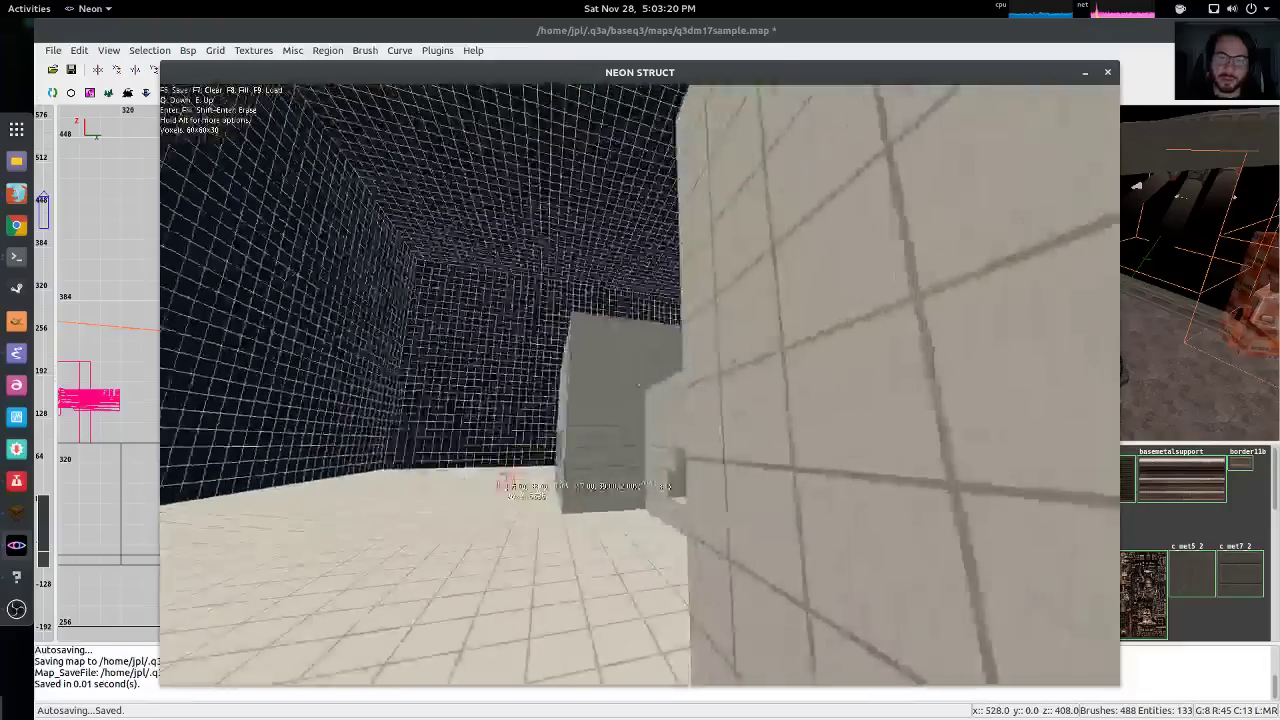
pyautogui.press('w')
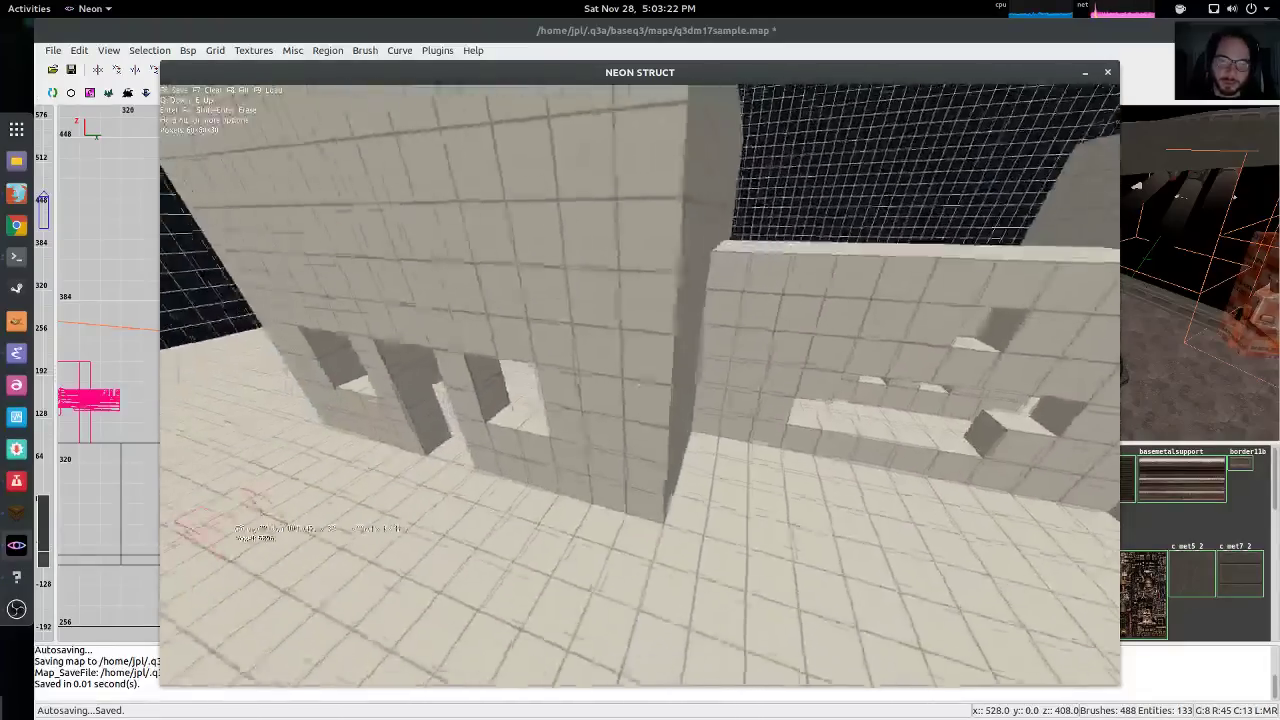
pyautogui.press('w')
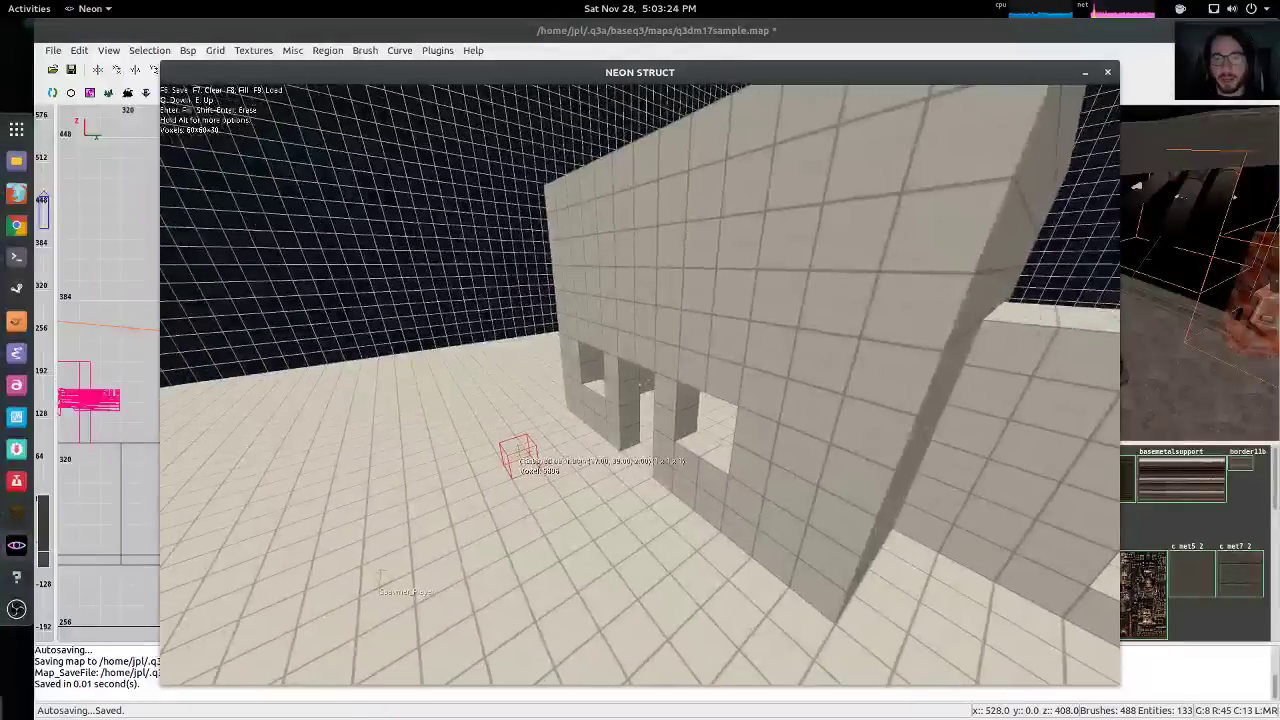
pyautogui.press('w')
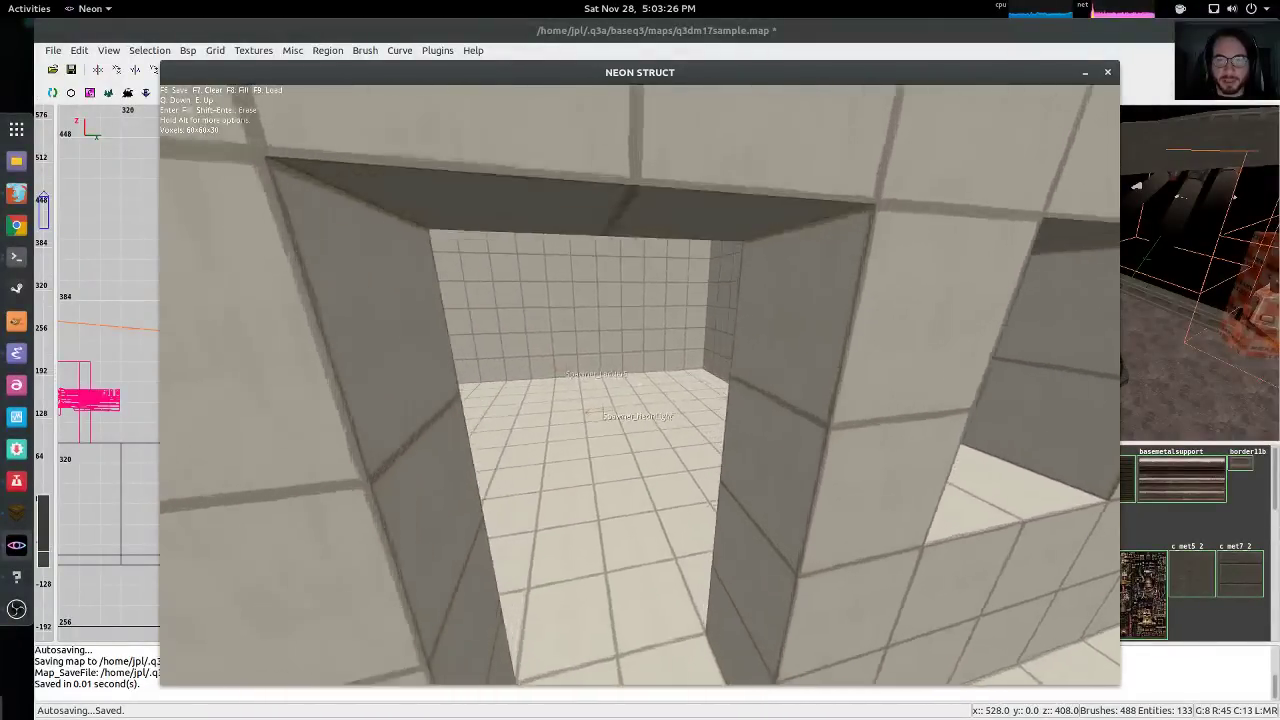
# Switch to Radiant for a brief look at its level, and return to the resumed NEON STRUCT editor
pyautogui.hotkey('alt', 'Tab')
pyautogui.hotkey('alt', 'Tab')
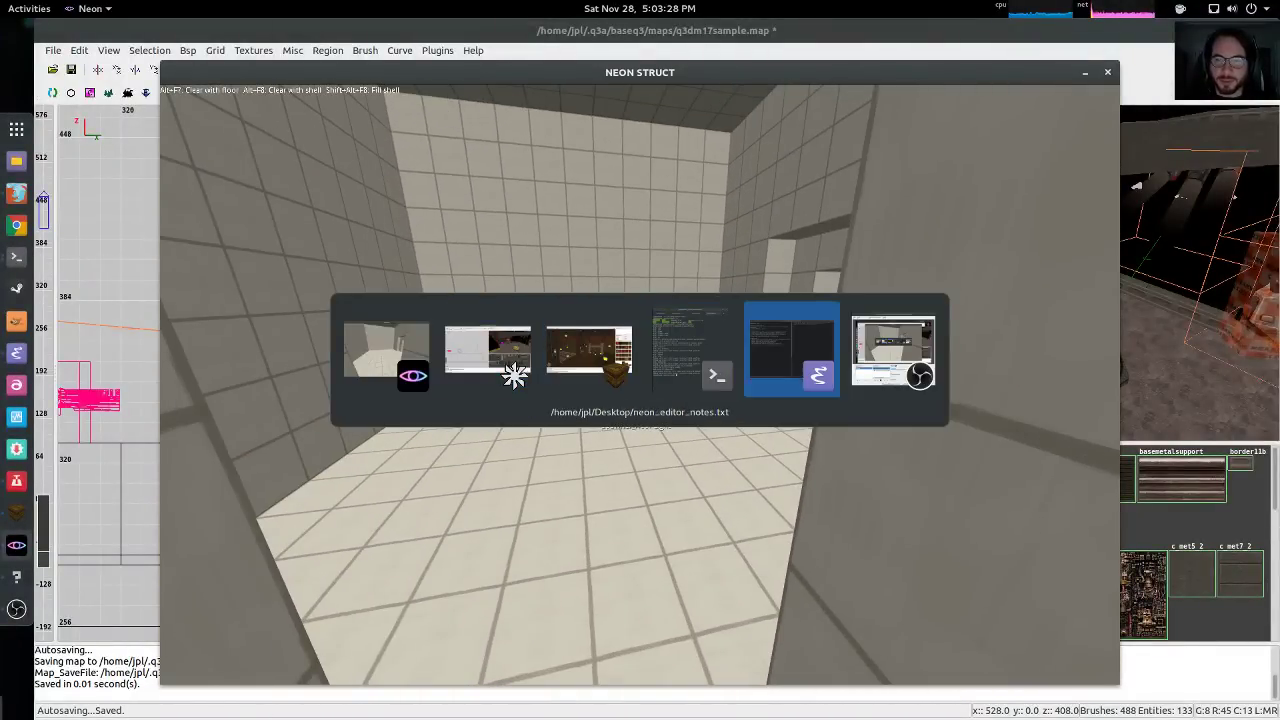
pyautogui.click(219, 37)
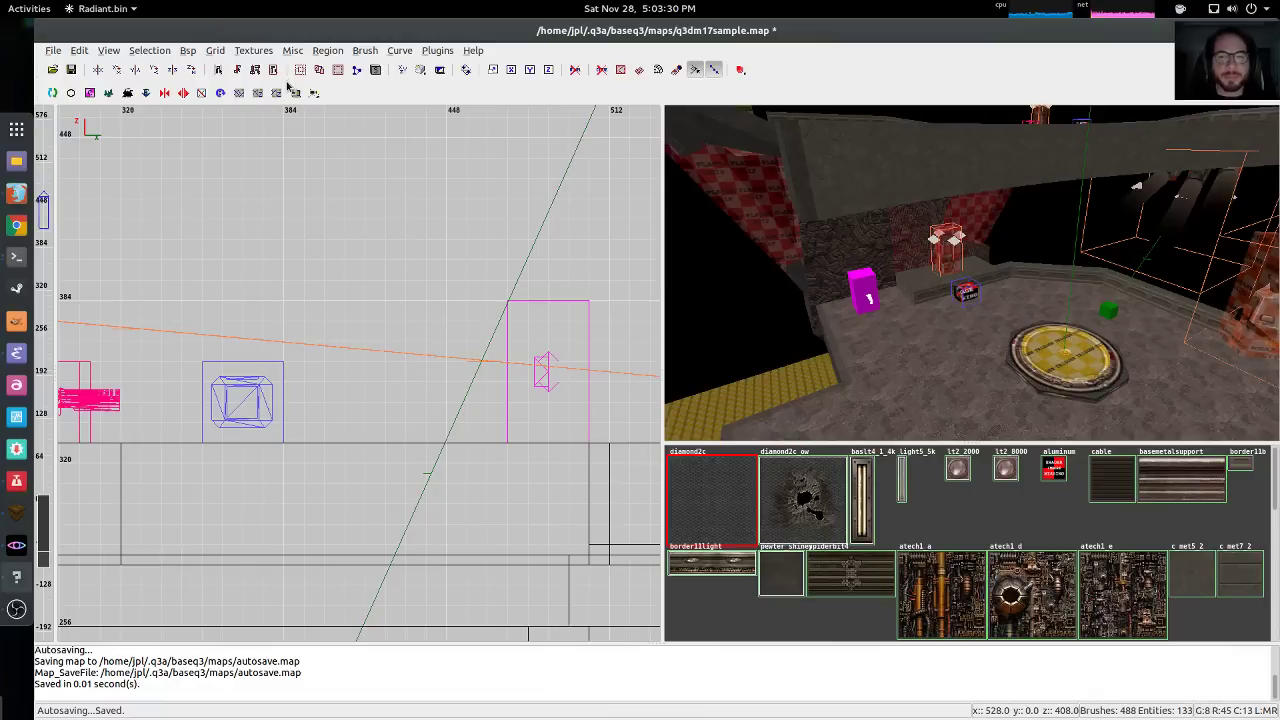
pyautogui.hotkey('alt', 'Tab')
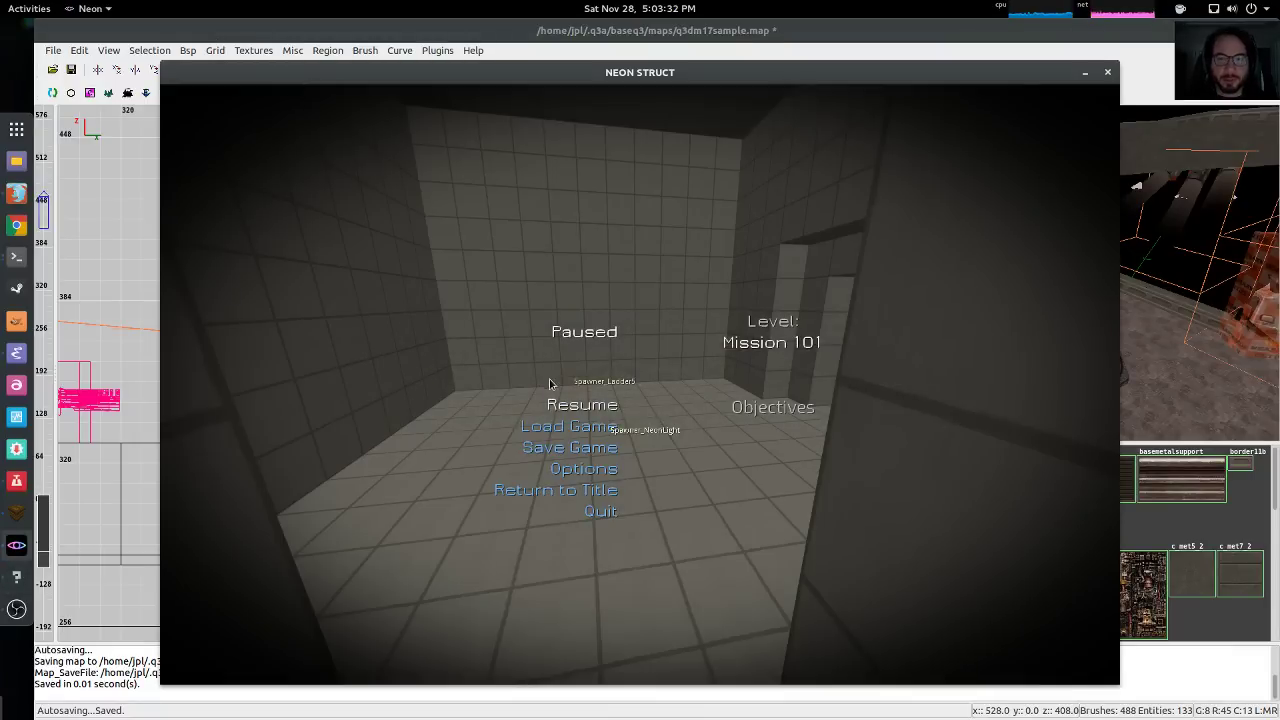
pyautogui.click(564, 405)
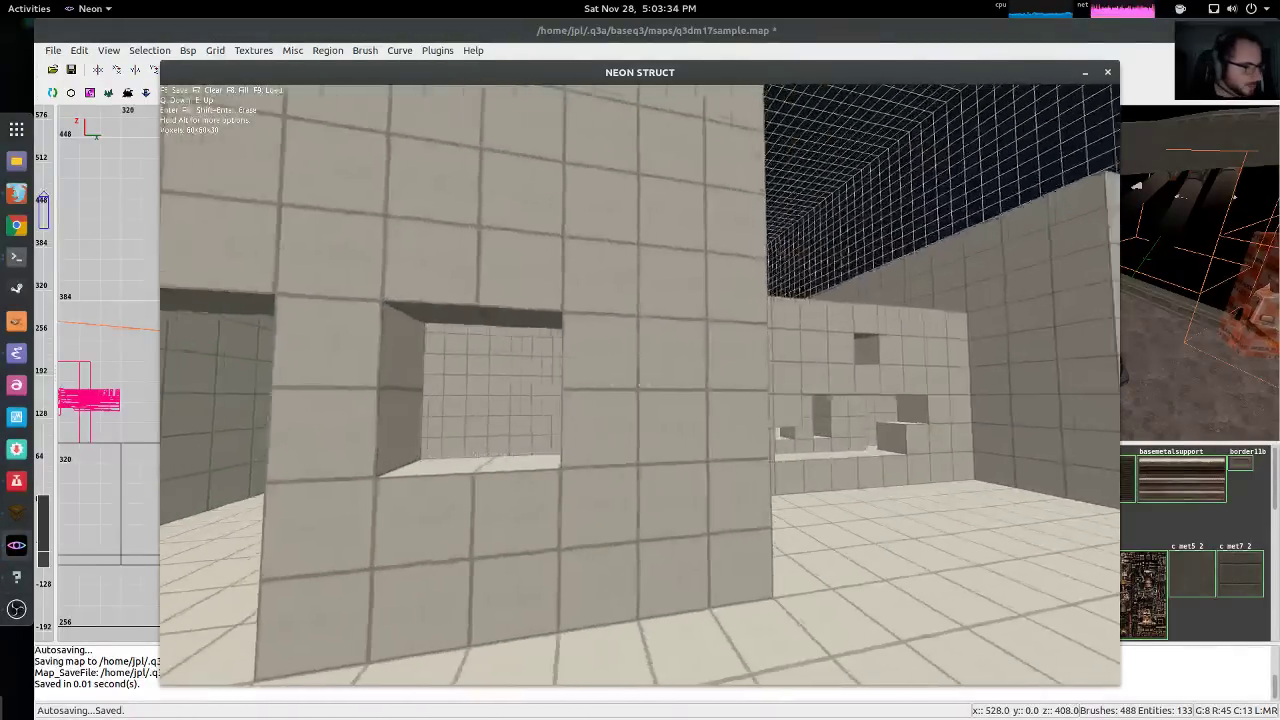
# Examine the building's exterior and the adjoining low wall from several sides, ending inside the room at its ceiling corner
pyautogui.press('s')
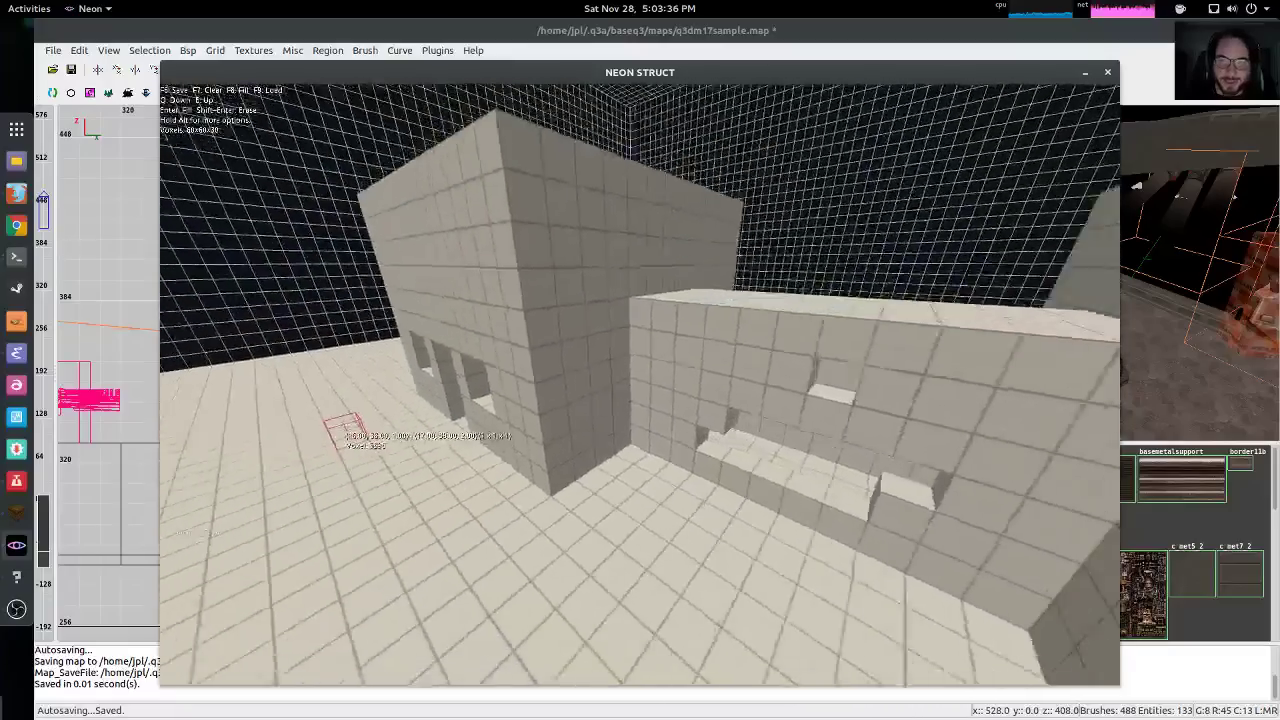
pyautogui.press('w')
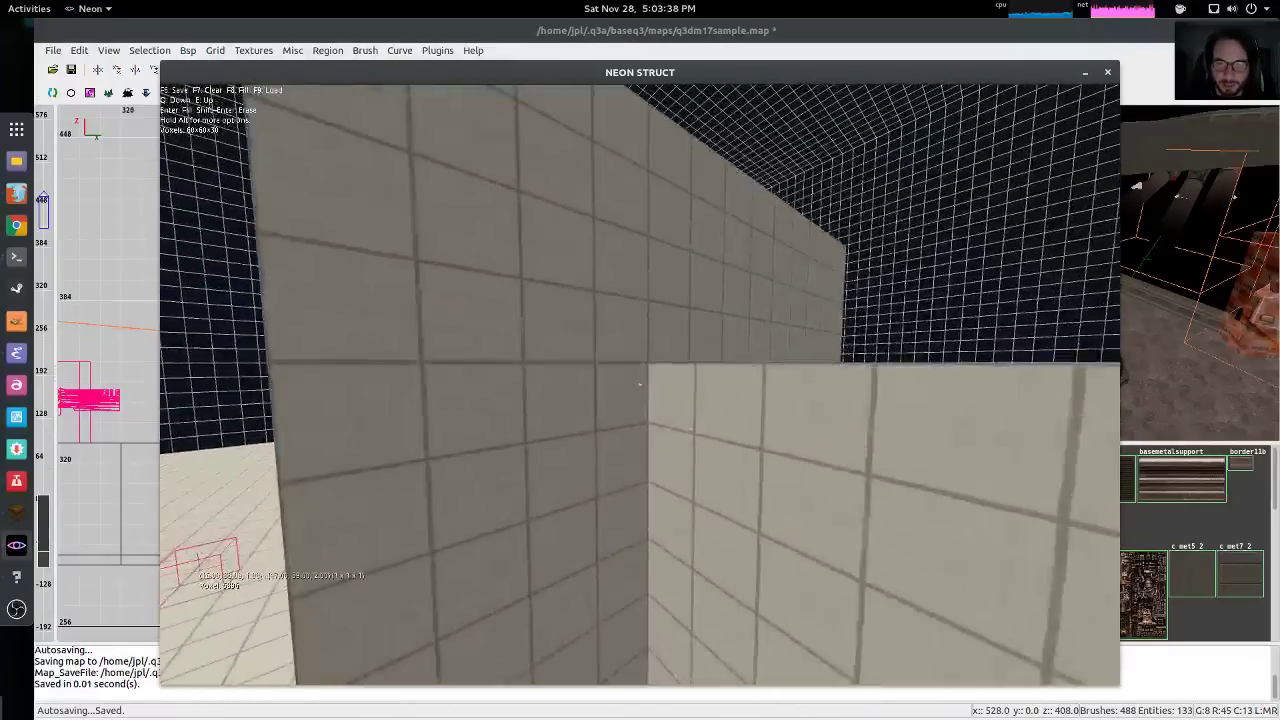
pyautogui.press('w')
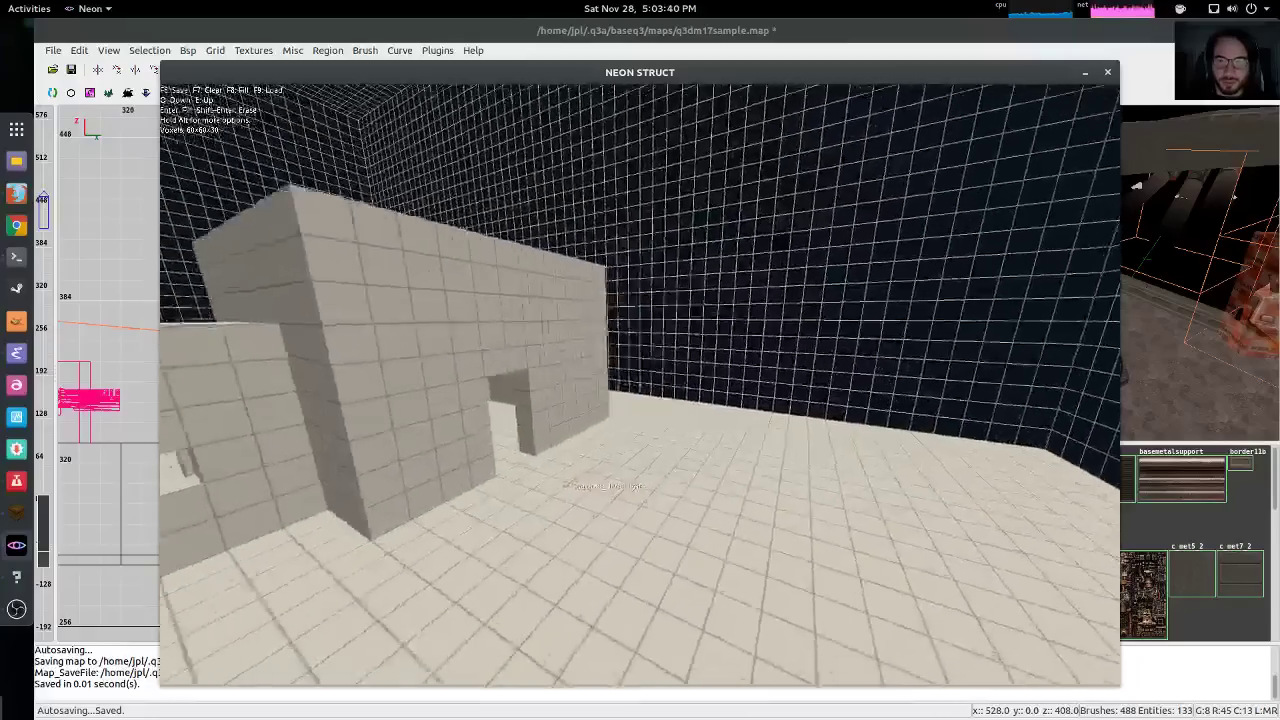
pyautogui.press('d')
pyautogui.press('w')
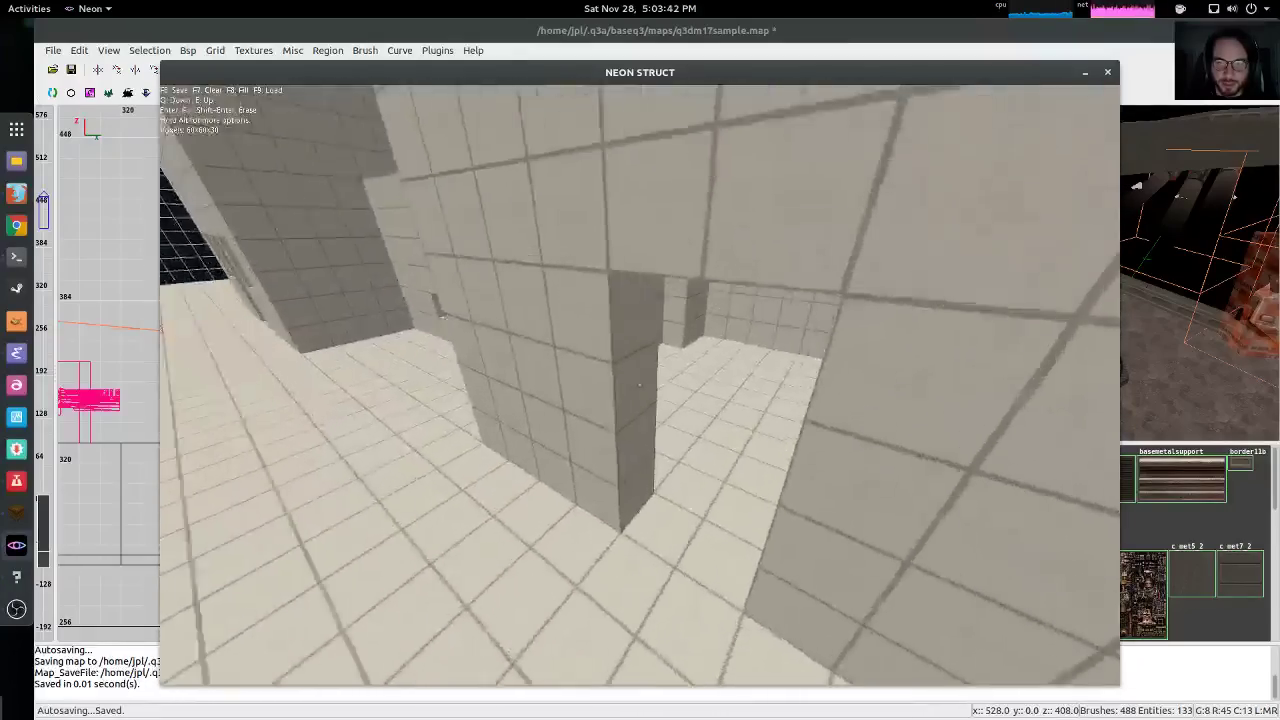
pyautogui.press('w')
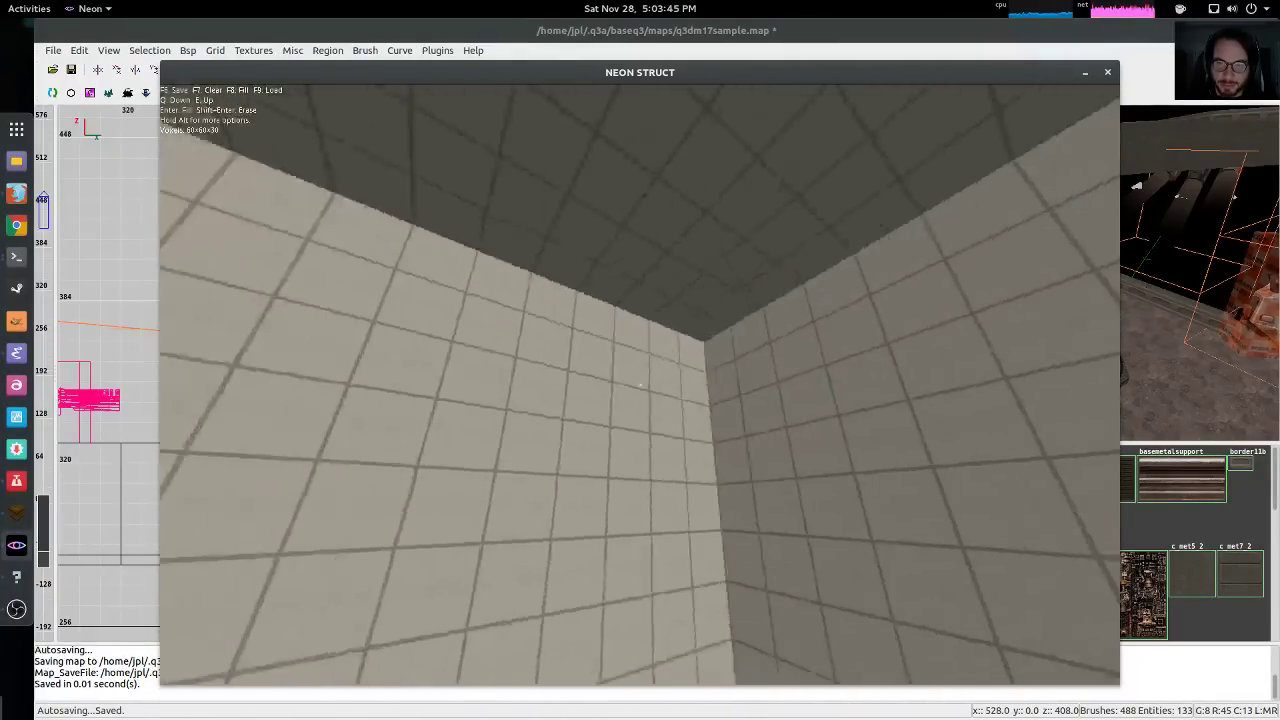
# Add a stepped cluster of voxel blocks in the room's upper corner, directly beneath the ceiling
pyautogui.press('w')
pyautogui.rightClick(640, 385)
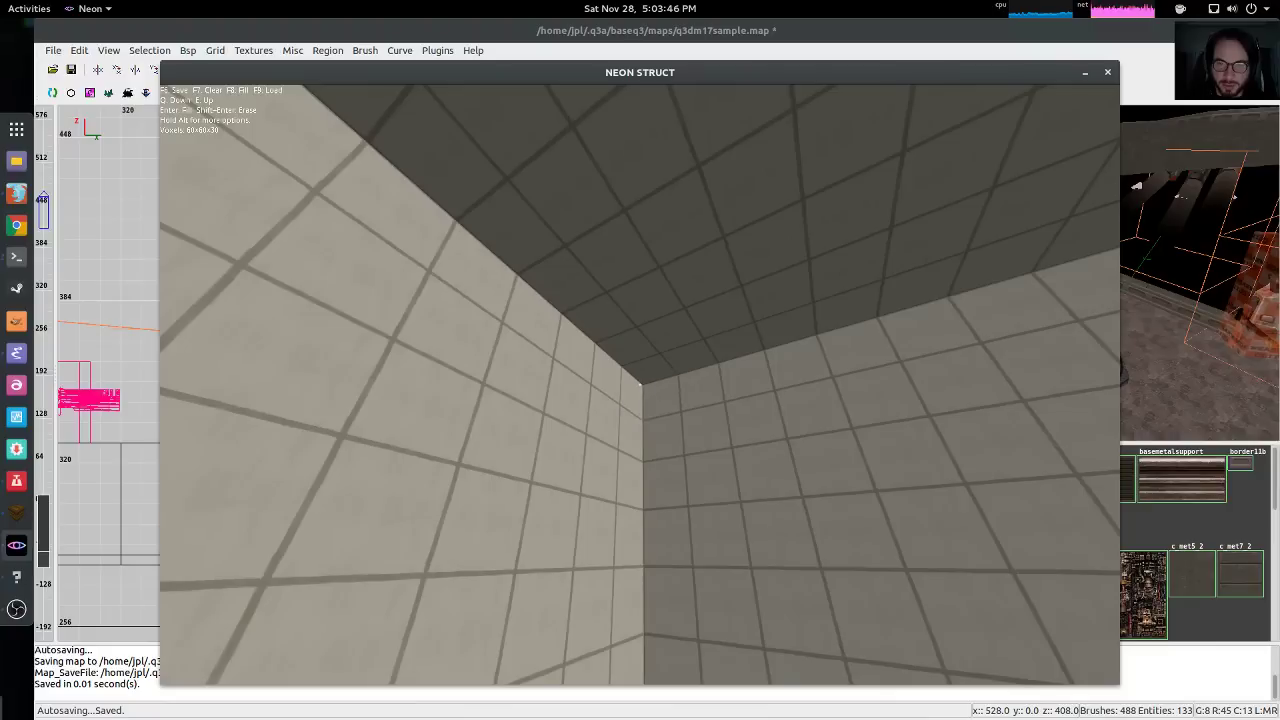
pyautogui.click(640, 385)
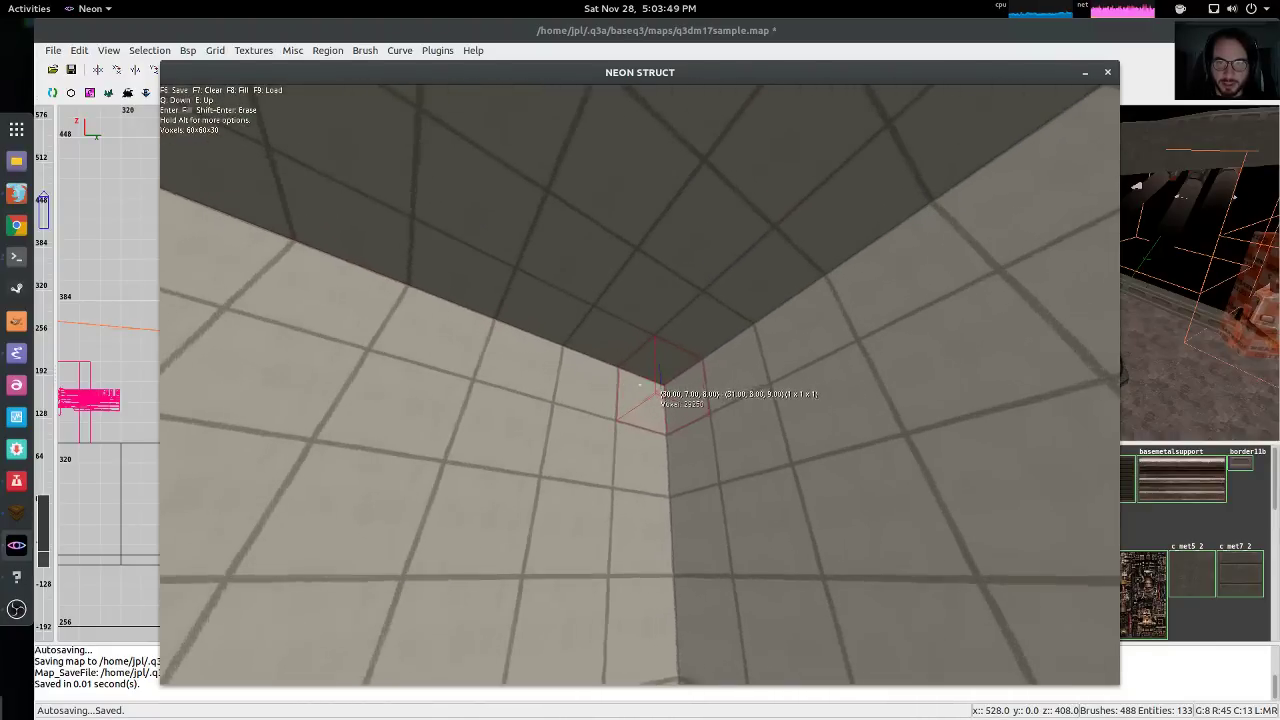
pyautogui.click(640, 385)
pyautogui.click(640, 385)
pyautogui.click(640, 385)
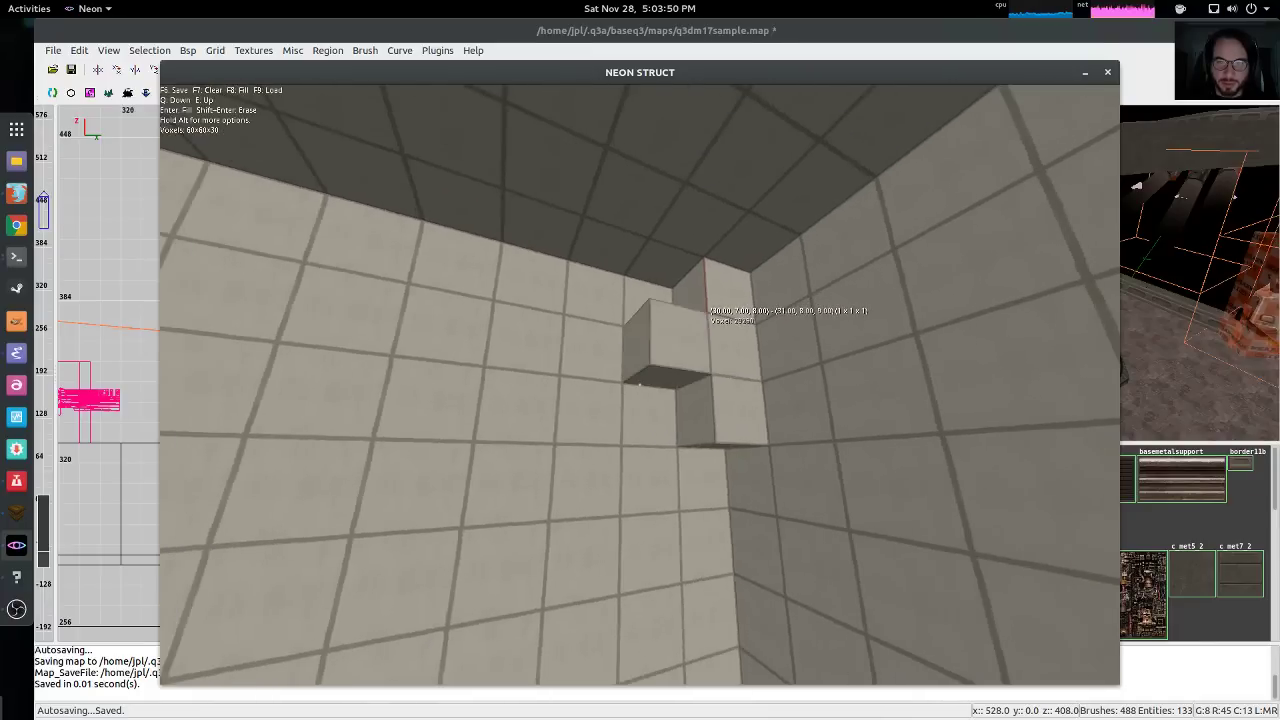
pyautogui.click(640, 385)
pyautogui.rightClick(640, 385)
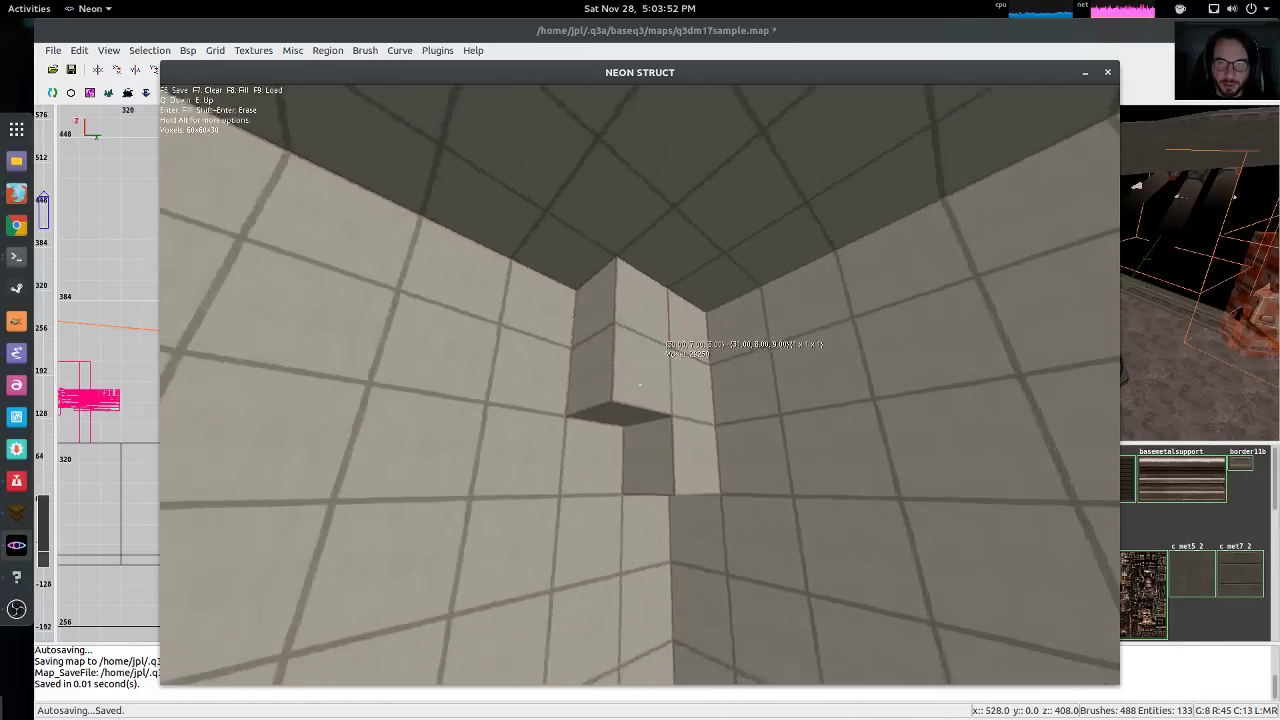
pyautogui.click(640, 385)
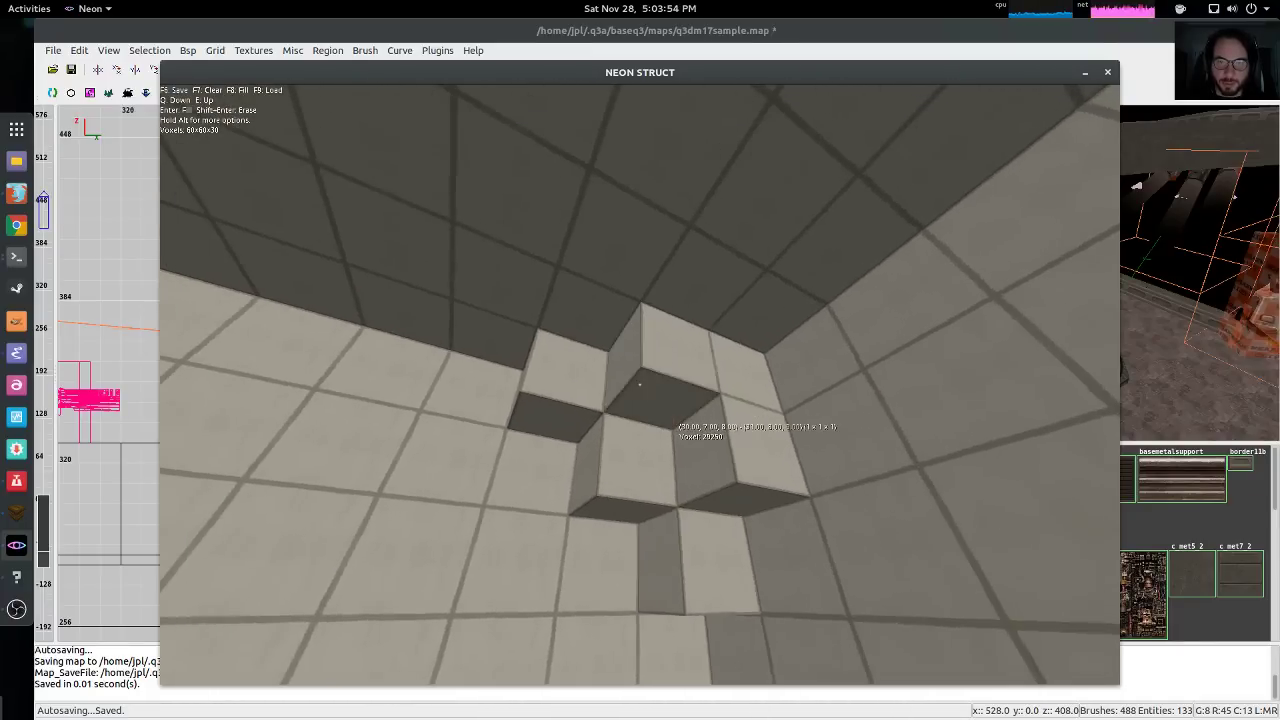
pyautogui.click(640, 384)
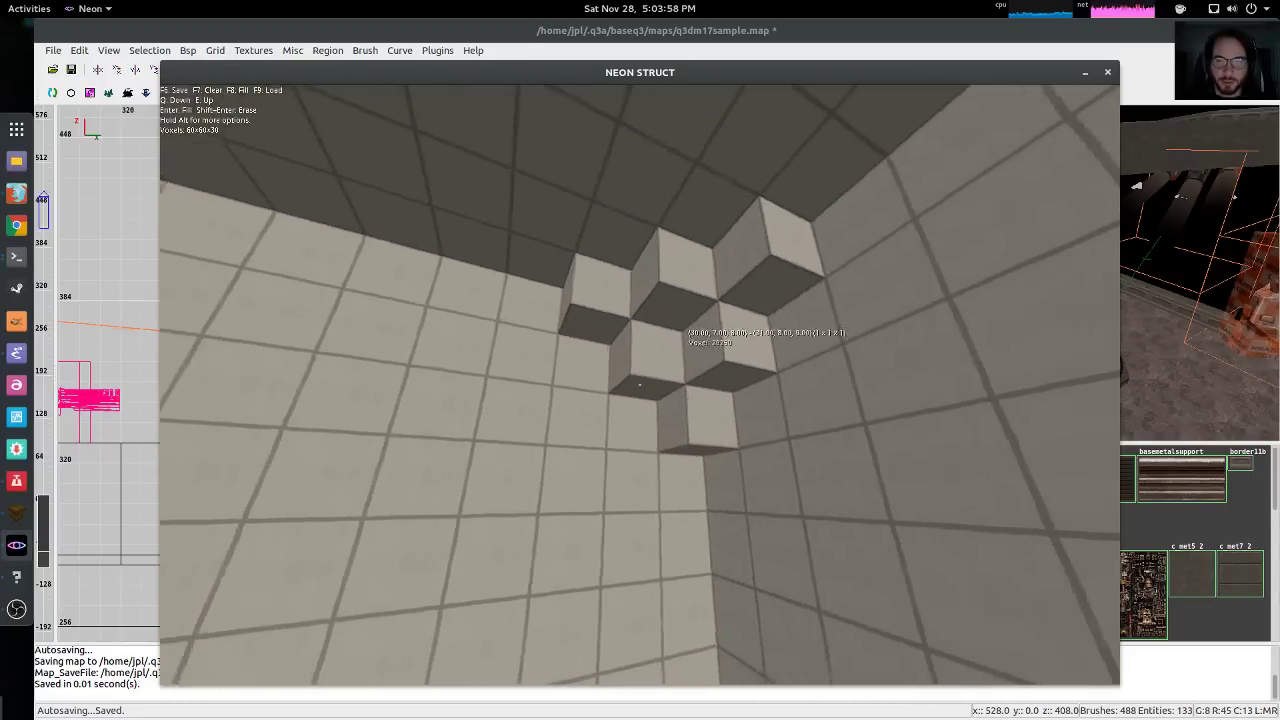
pyautogui.click(640, 384)
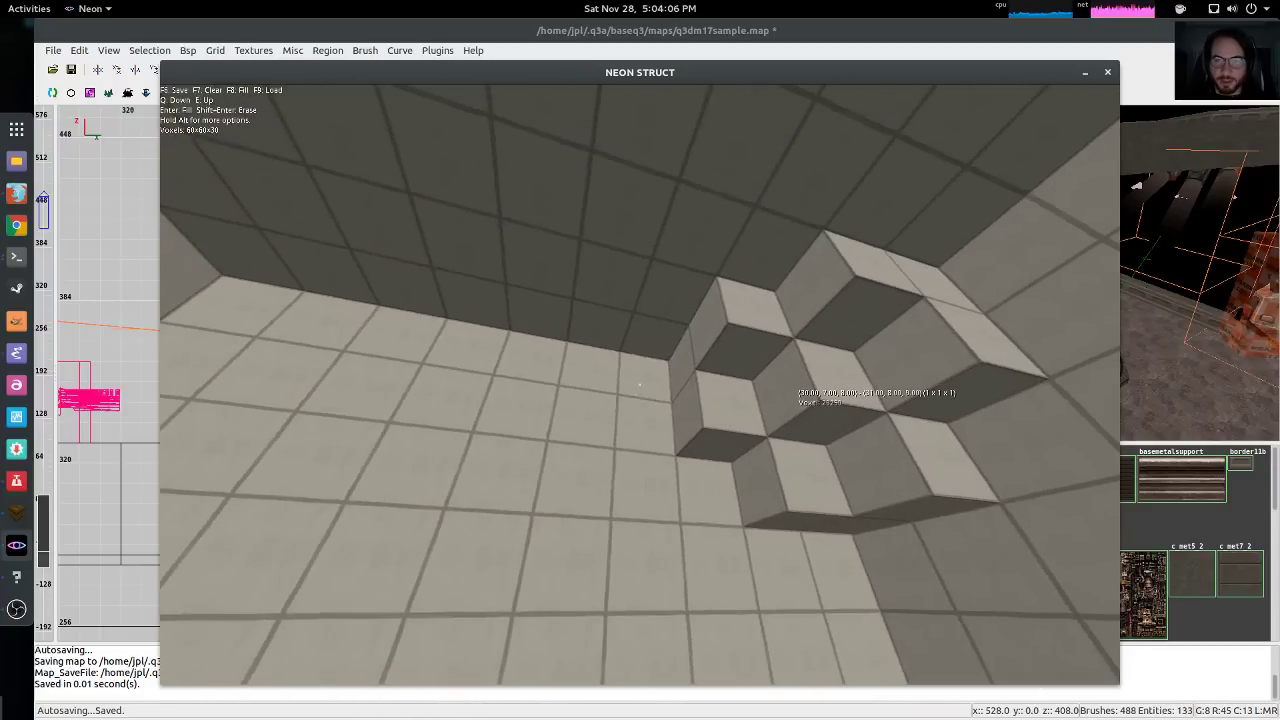
# Erase the two voxel blocks in the room's floor corner and select the 1 x 1 x 1 corner voxel
pyautogui.press('Return')
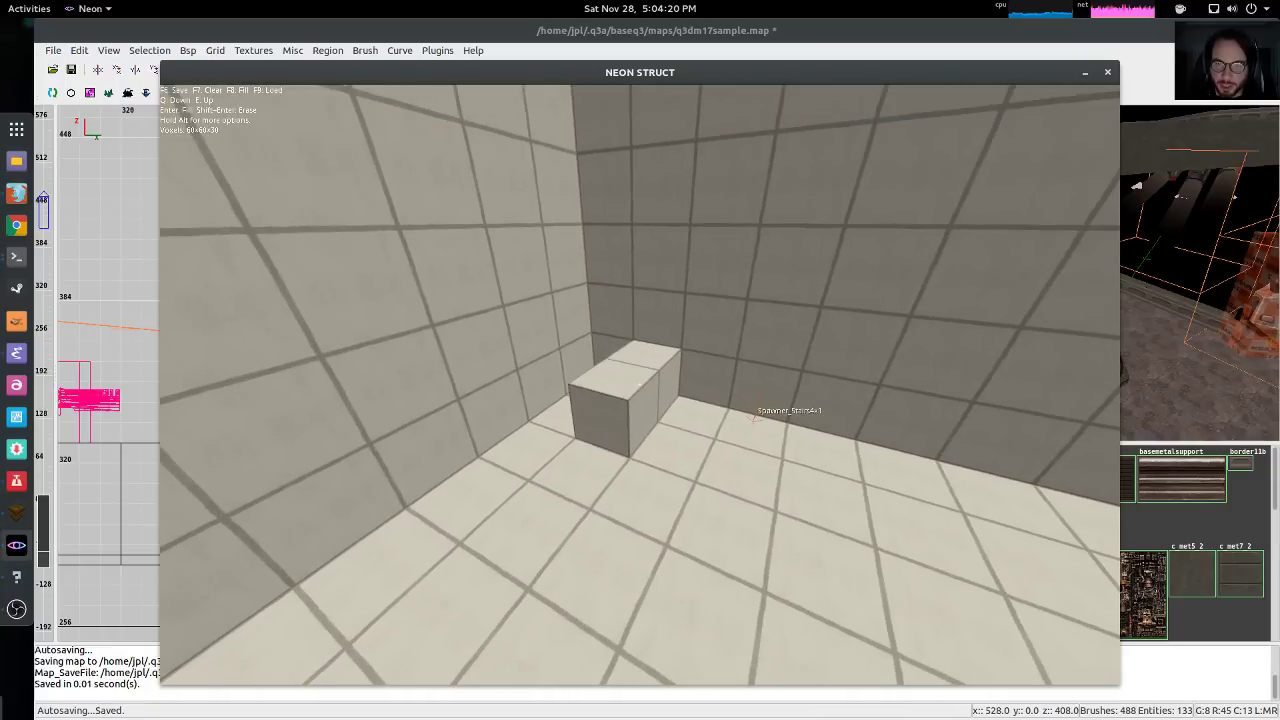
pyautogui.click(640, 385)
pyautogui.click(640, 385)
pyautogui.click(640, 385)
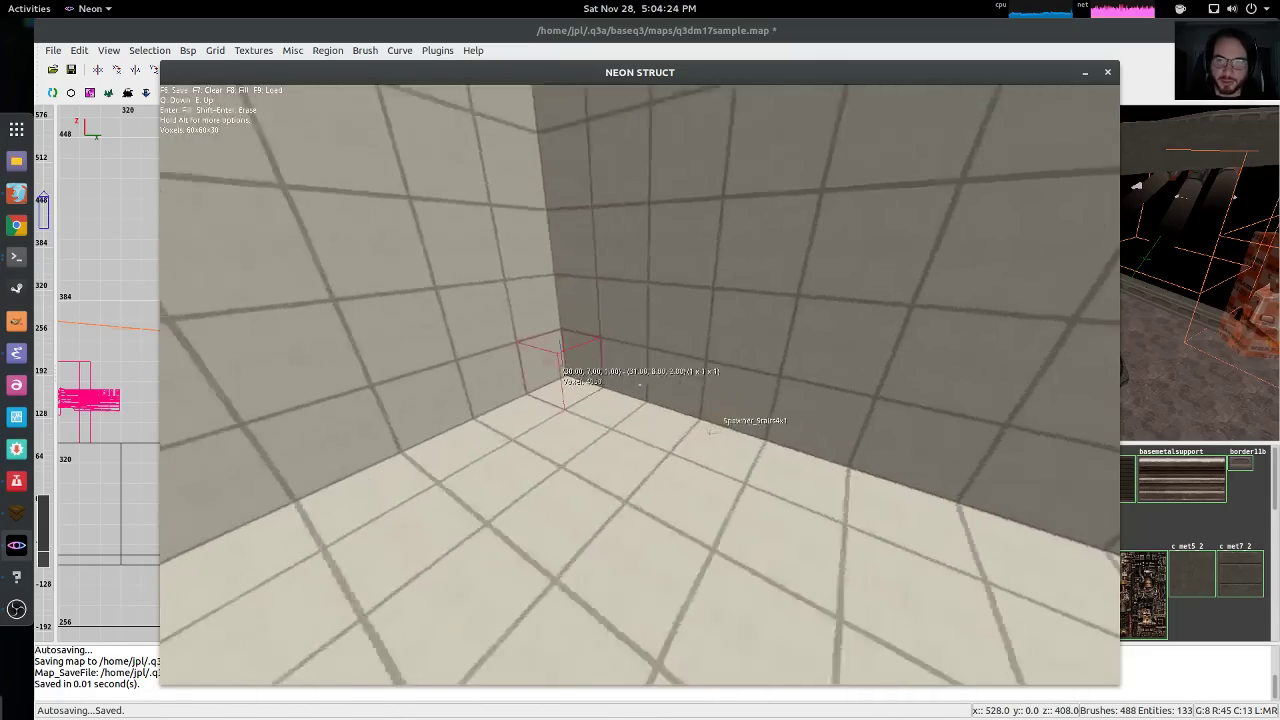
pyautogui.press('w')
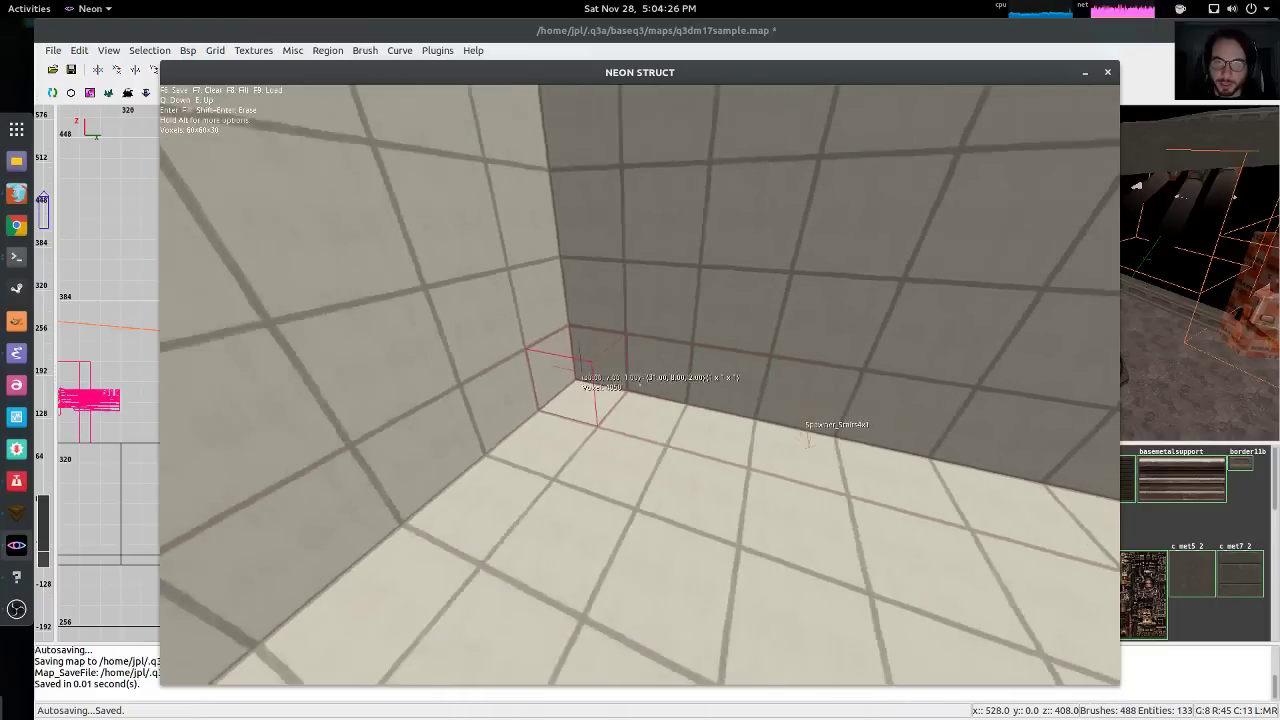
# Select a 1 x 4 x 4 voxel region at the base of the room's wall and erase an opening through to the outside
pyautogui.press('s')
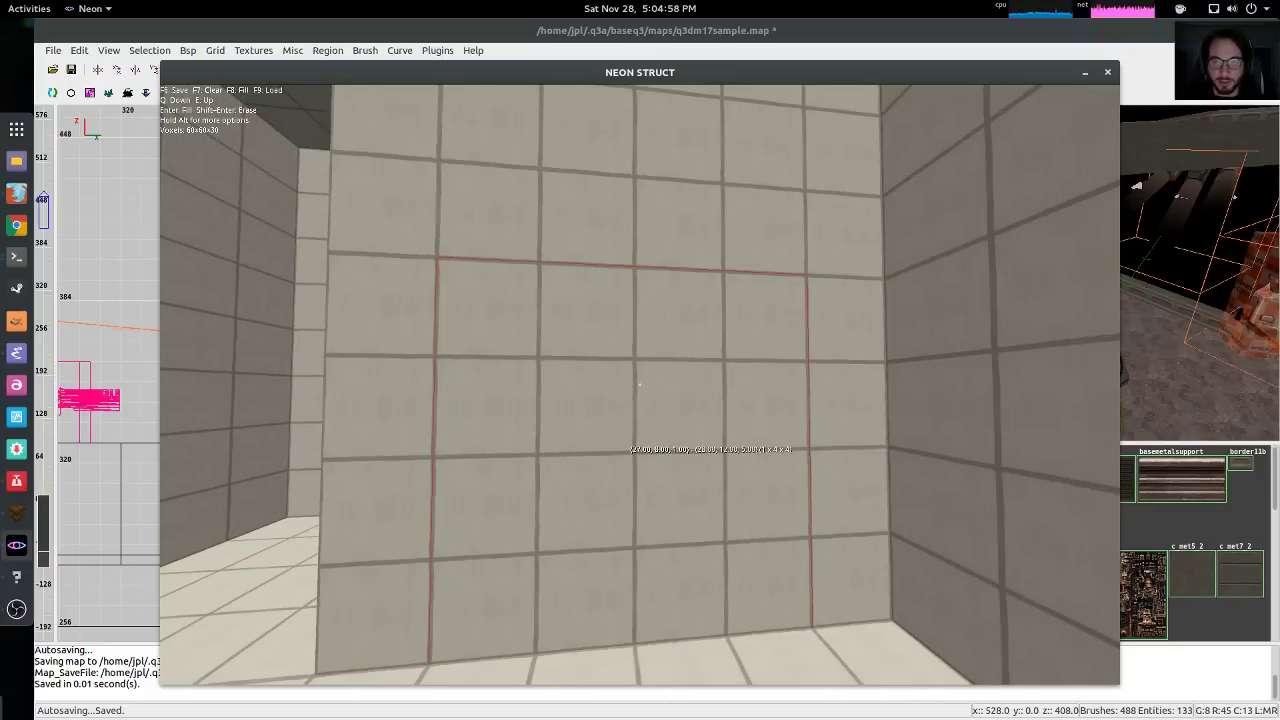
pyautogui.hotkey('shift', 'Return')
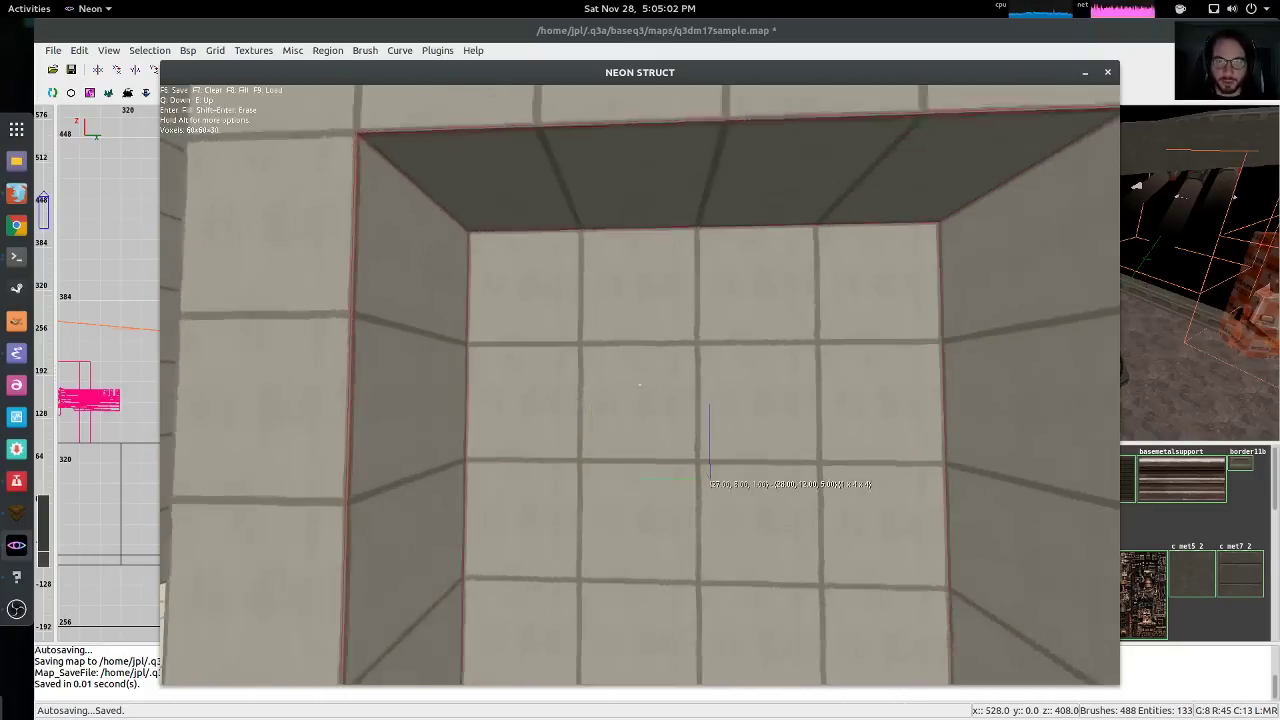
pyautogui.press('s')
pyautogui.press('w')
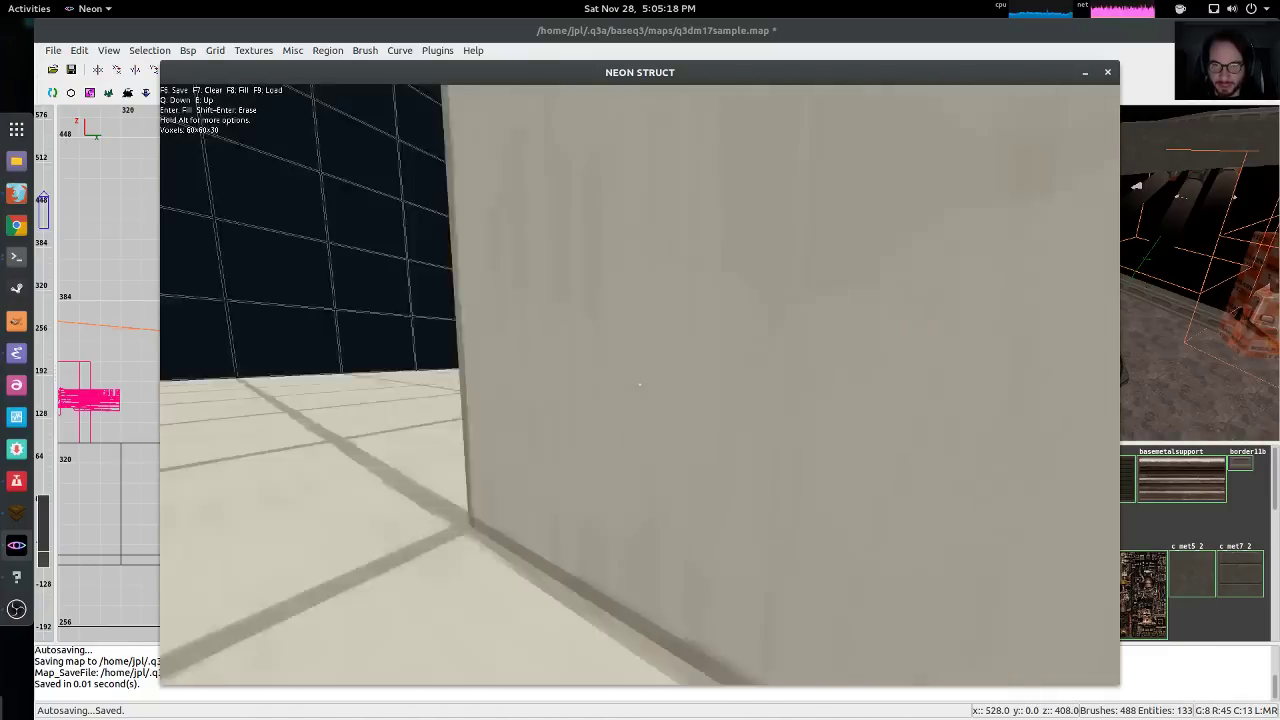
pyautogui.press('s')
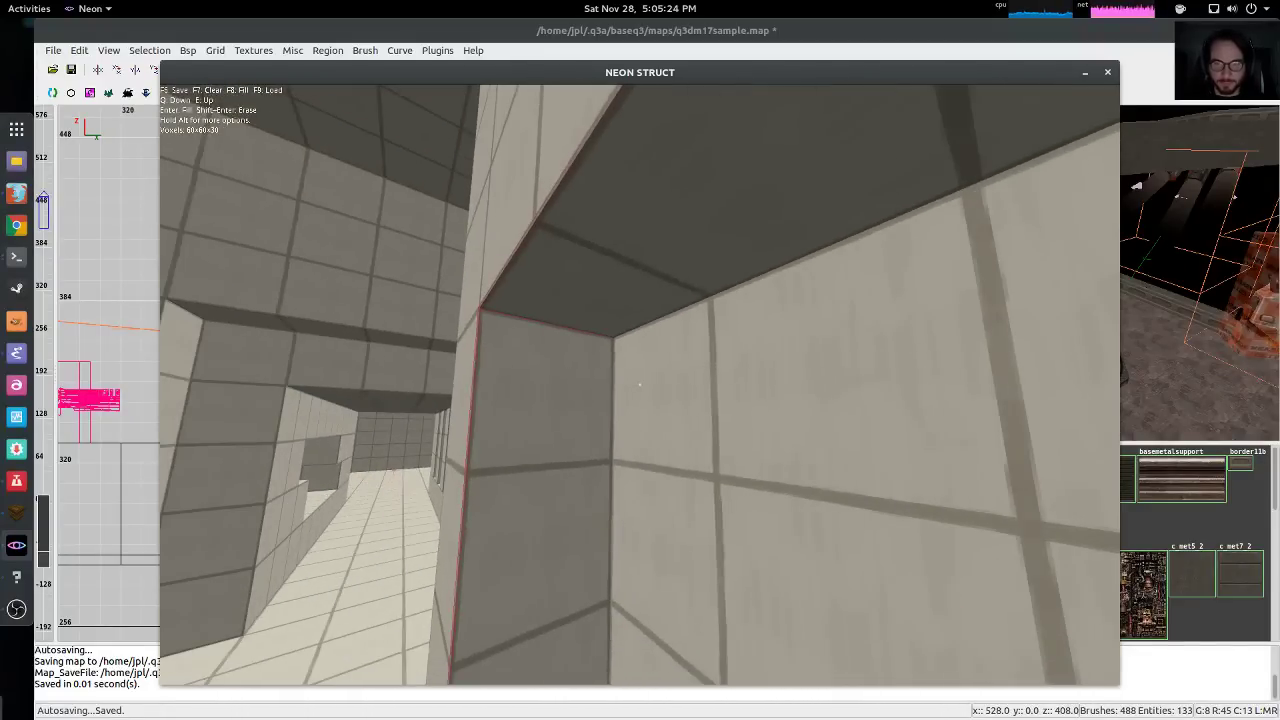
pyautogui.hotkey('shift', 'Return')
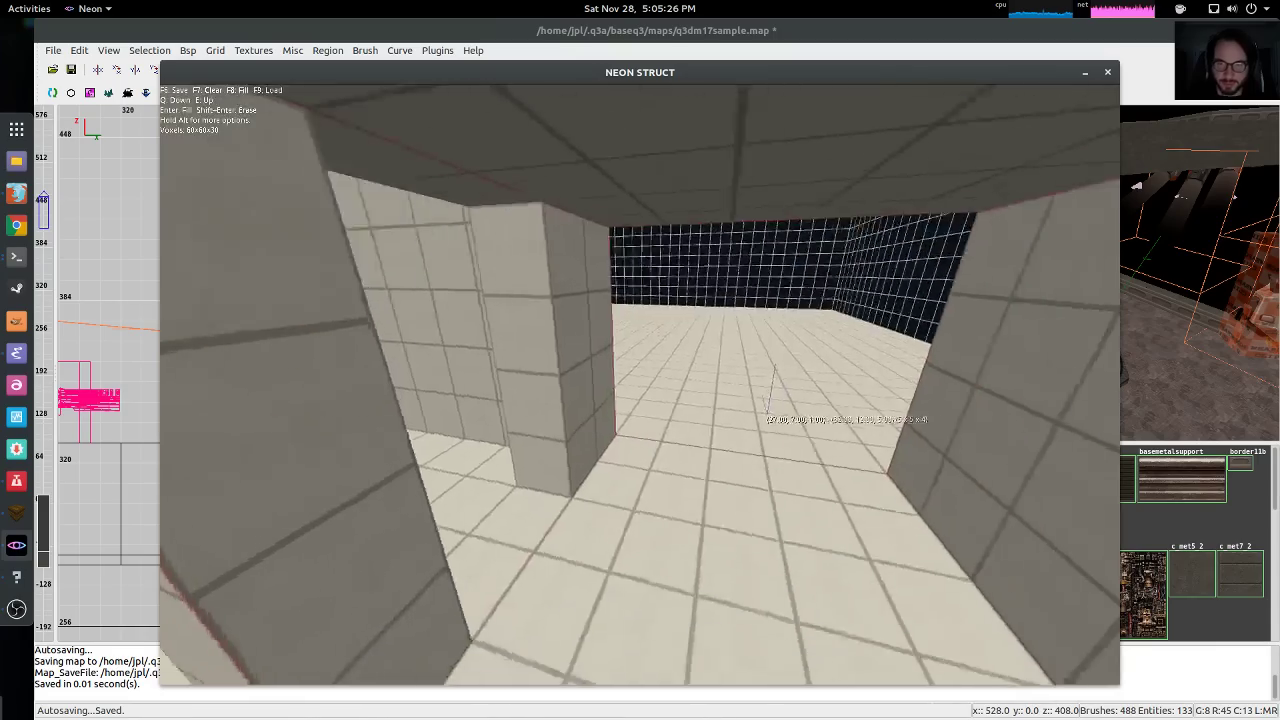
# Select the 1 x 1 x 1 voxel at the upper corner of the opening to the outside, directly beneath the ceiling
pyautogui.press('w')
pyautogui.press('w')
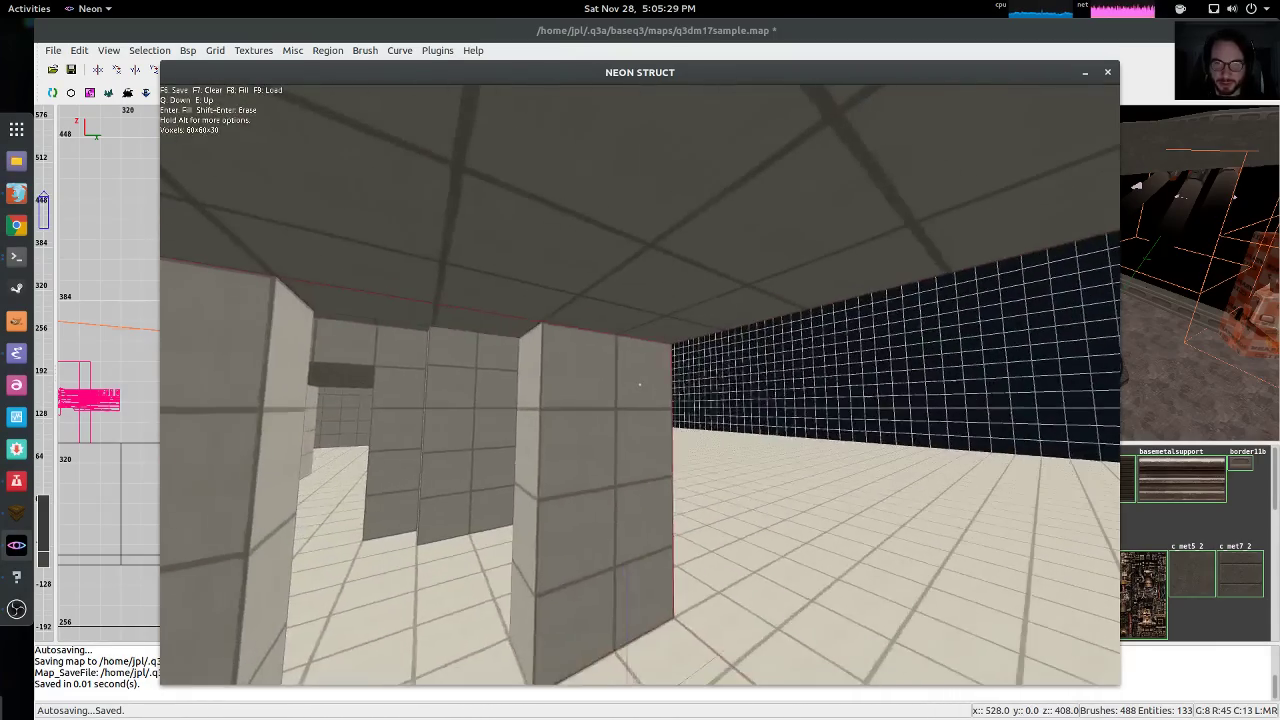
pyautogui.click(640, 384)
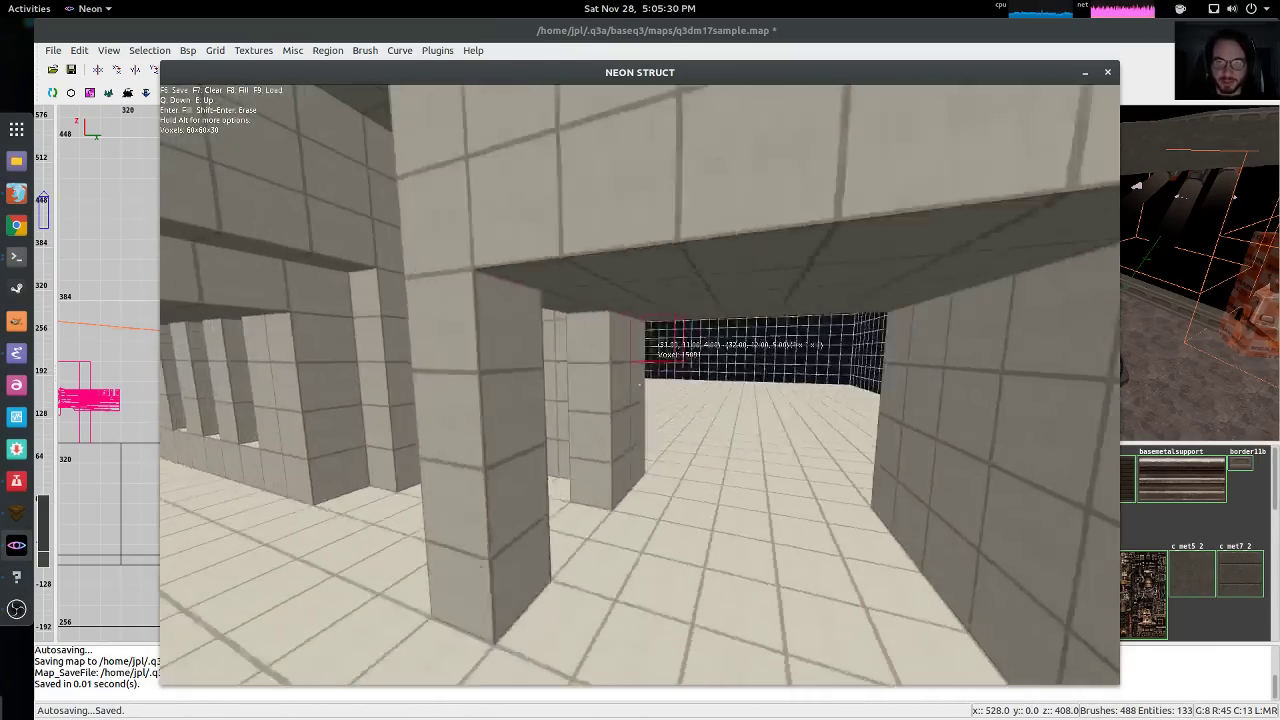
pyautogui.press('s')
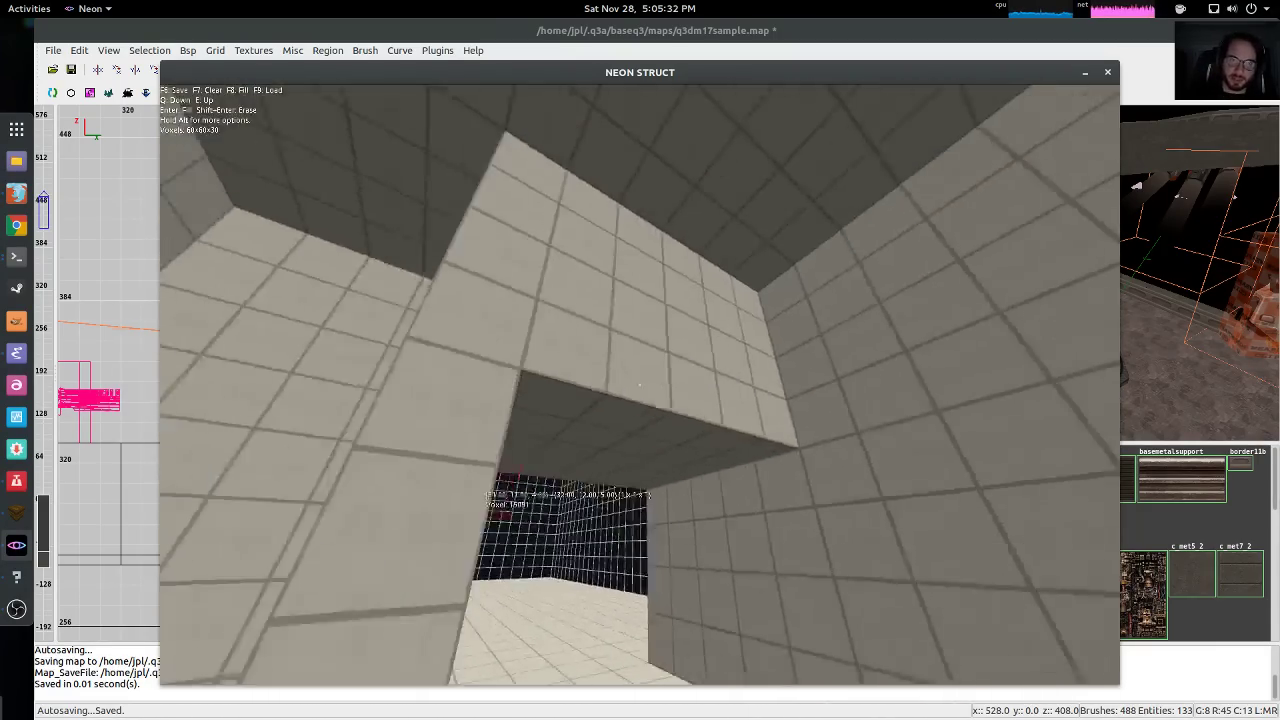
pyautogui.press('w')
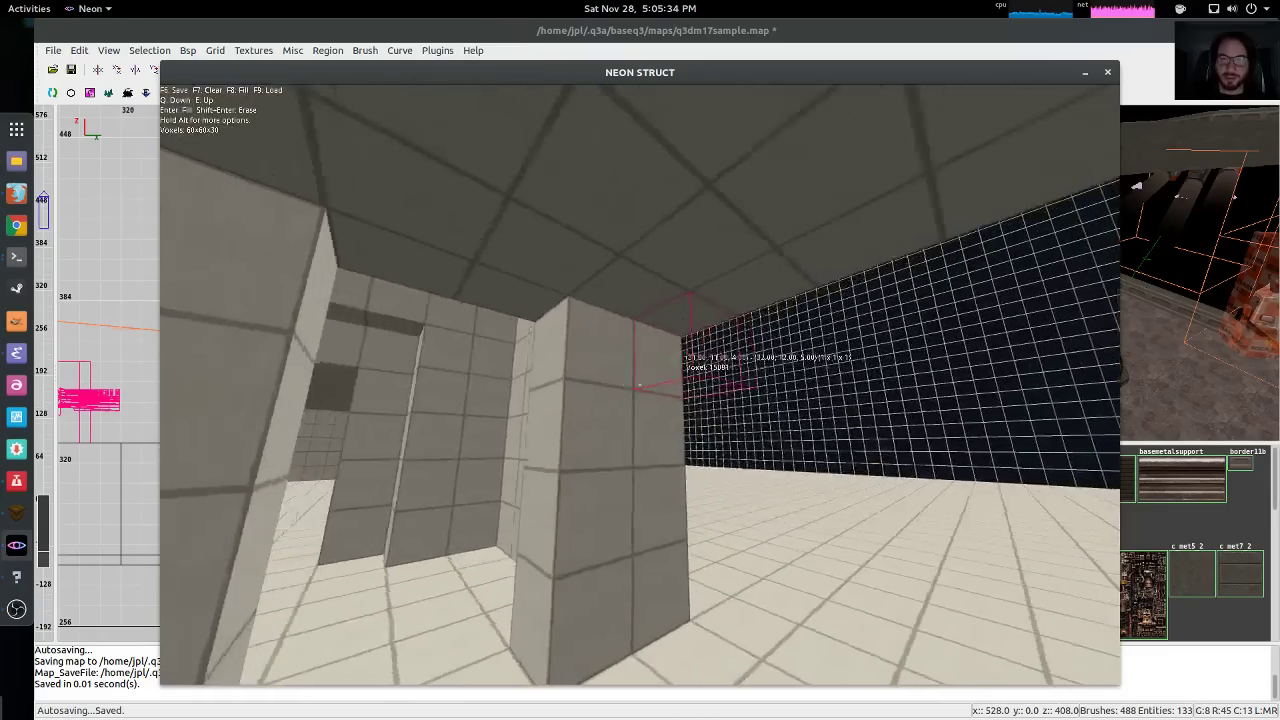
pyautogui.press('d')
pyautogui.press('w')
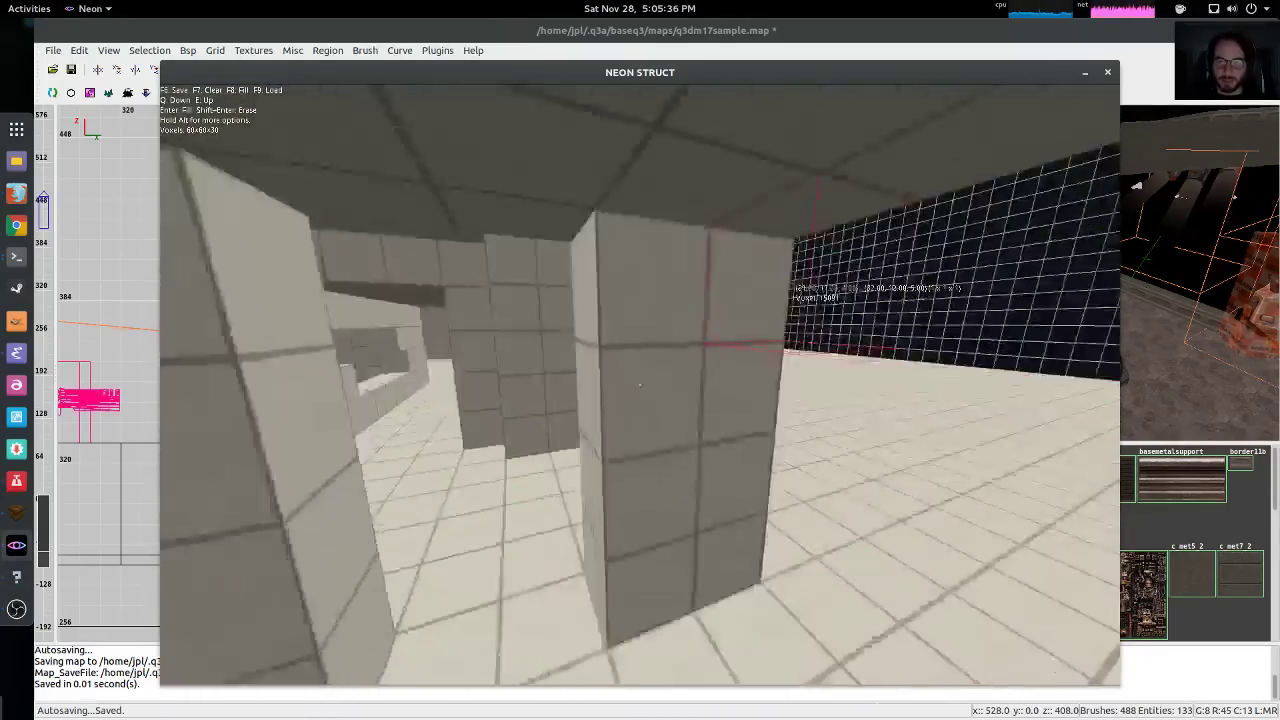
# Extend the selection to a 1 x 5 x 4 region spanning the opening and fill it to wall it up
pyautogui.press('w')
pyautogui.click(640, 385)
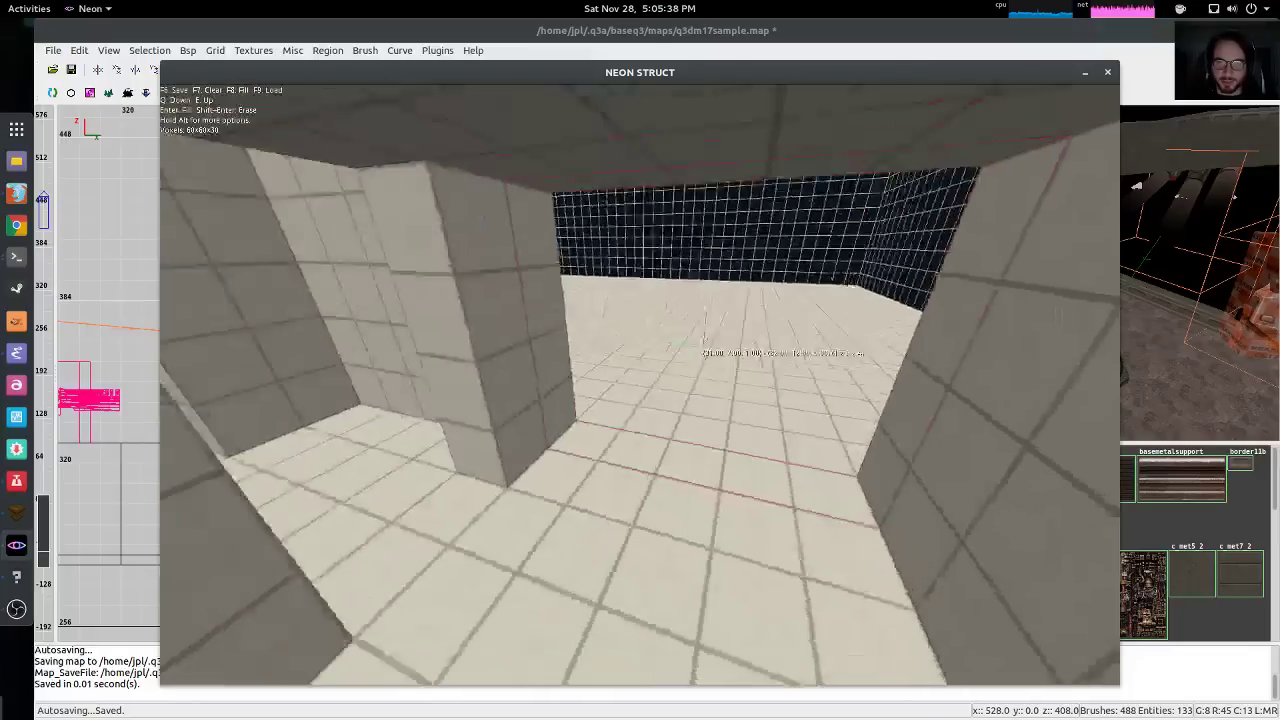
pyautogui.press('Return')
pyautogui.press('w')
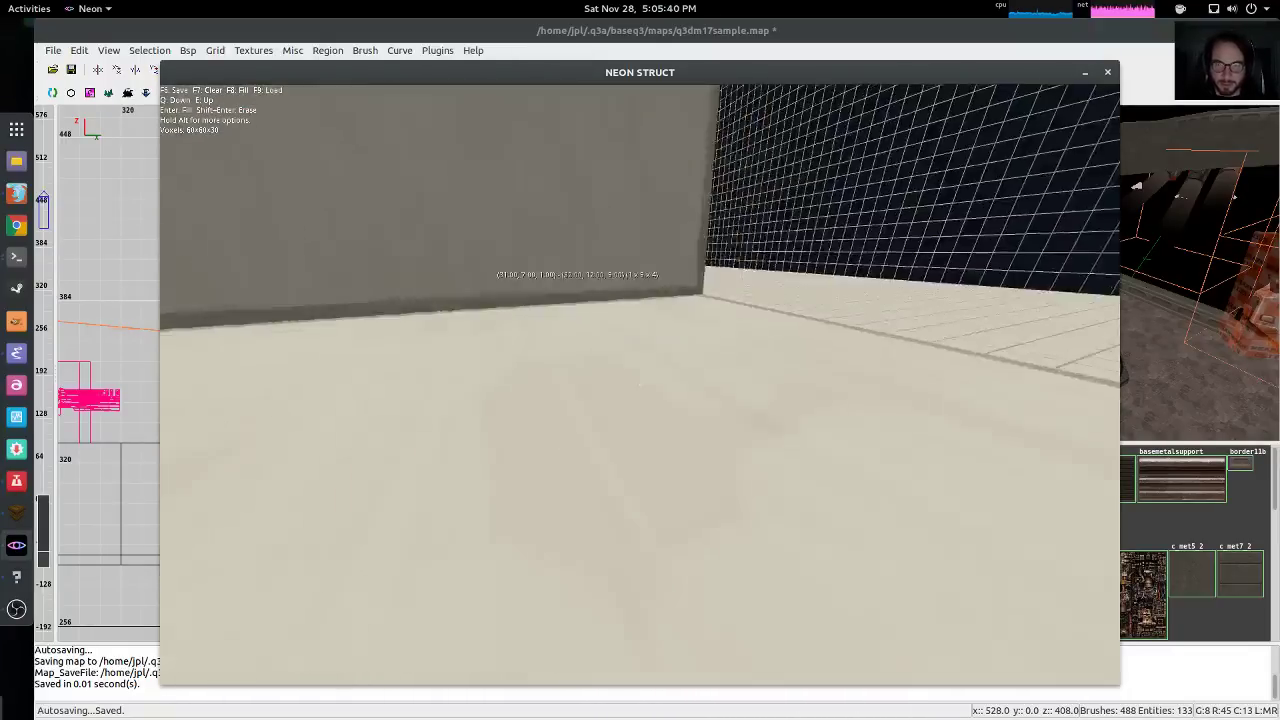
pyautogui.press('w')
pyautogui.press('s')
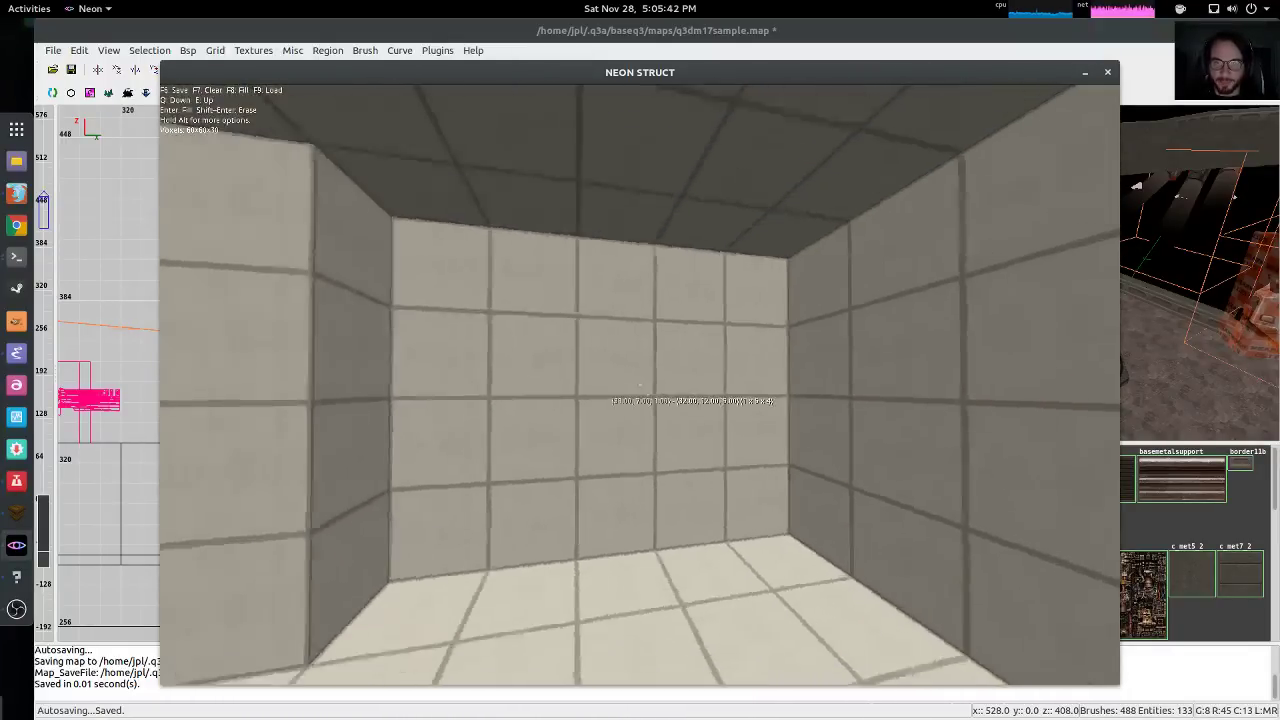
pyautogui.press('s')
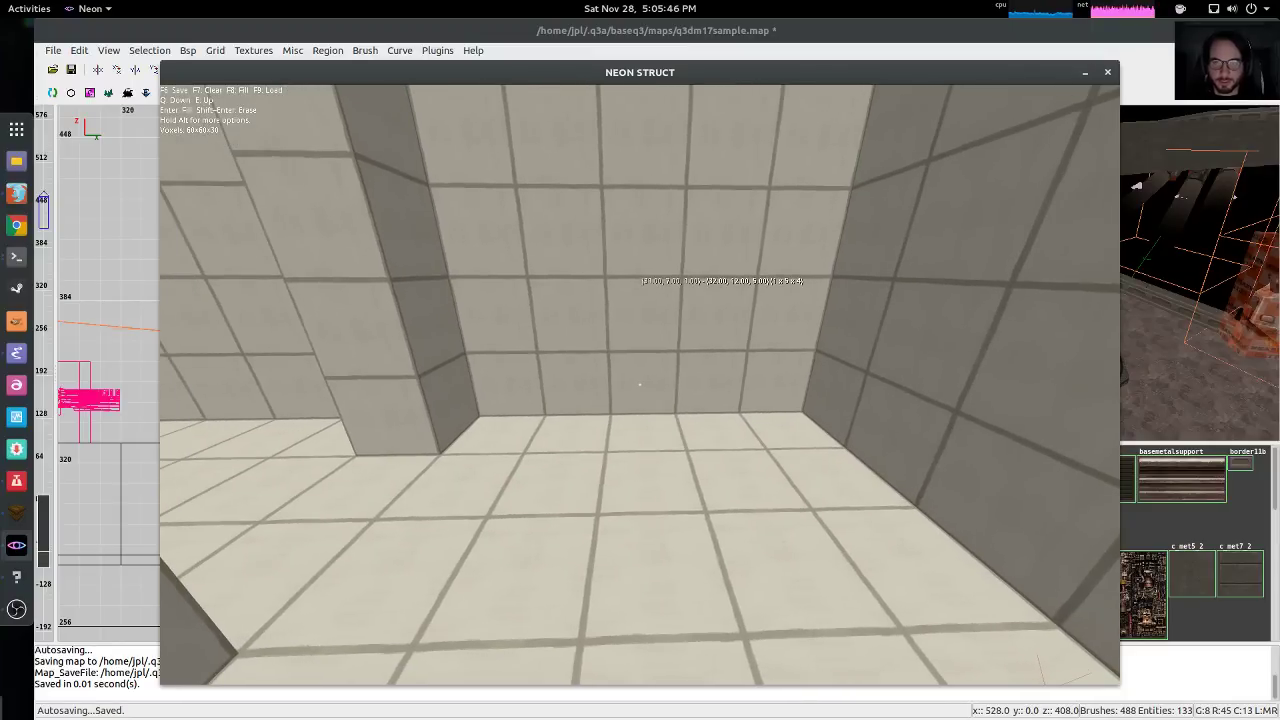
# Erase the 1 x 5 x 4 wall across the opening and fill the same region again
pyautogui.hotkey('shift', 'Return')
pyautogui.press('w')
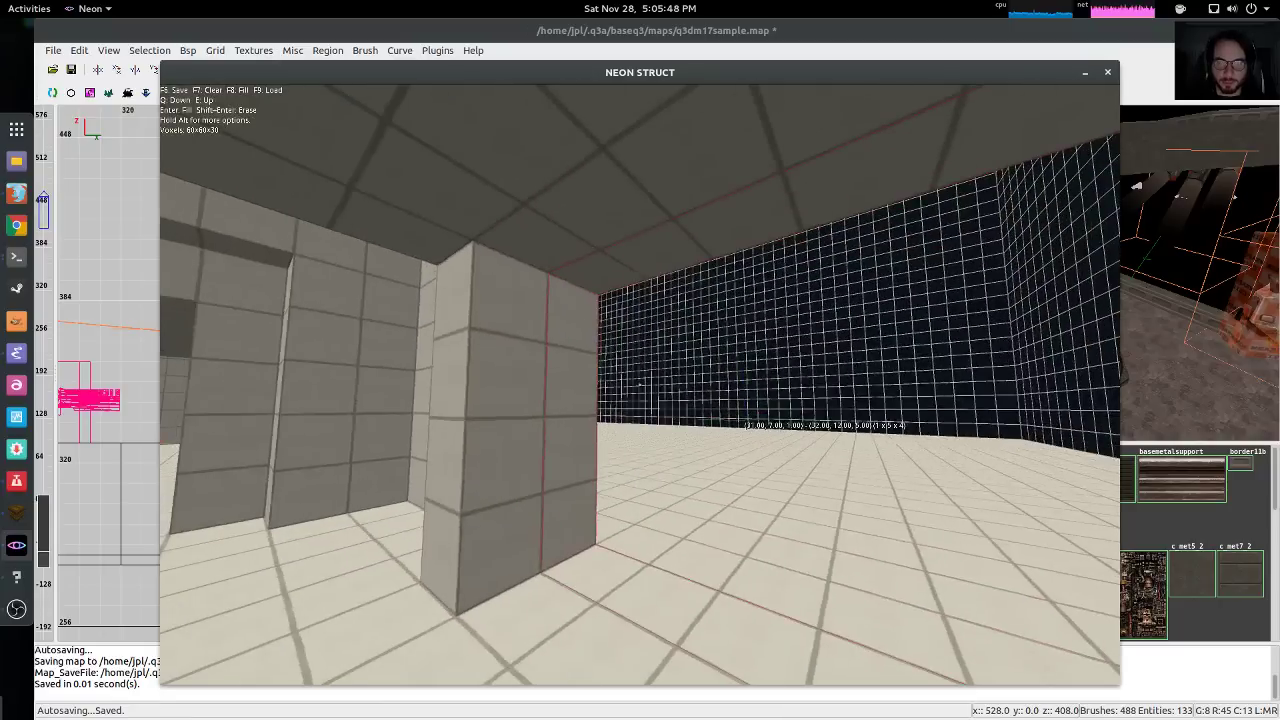
pyautogui.press('Return')
# Select a 2 x 3 x 3 region at the base of the filled wall and erase it to form a doorway
pyautogui.press('s')
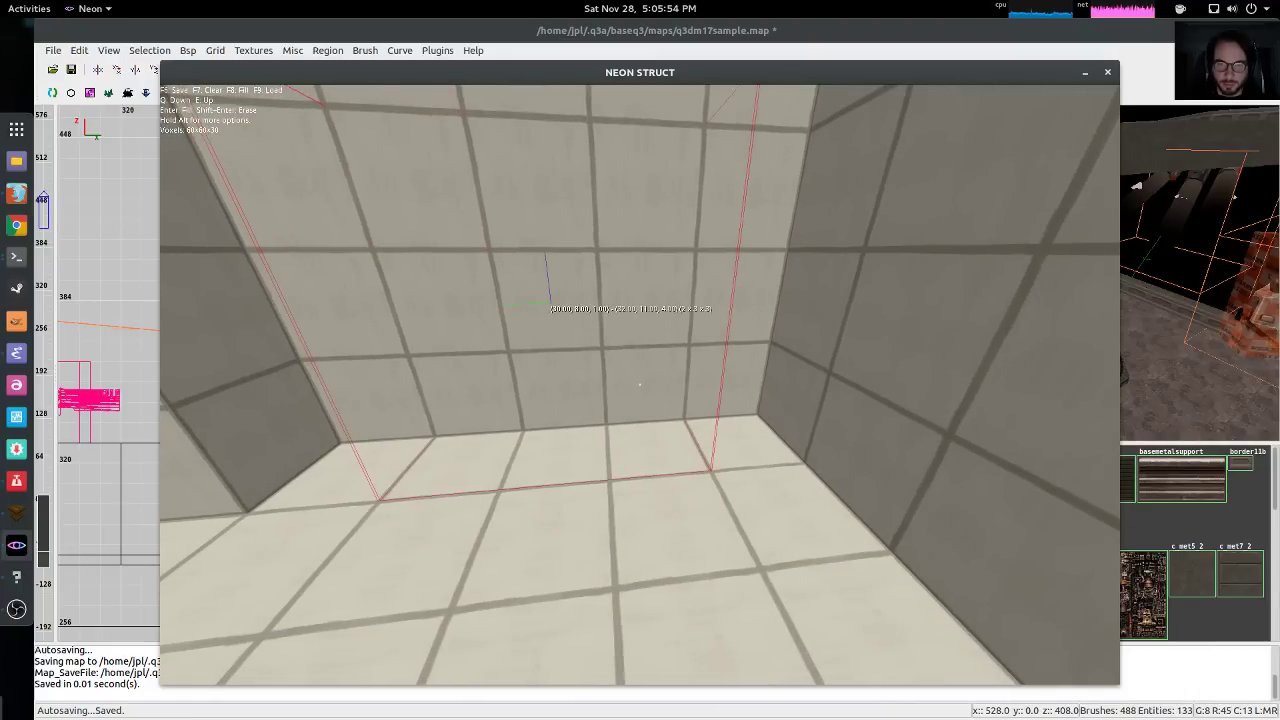
pyautogui.hotkey('shift', 'Return')
pyautogui.press('s')
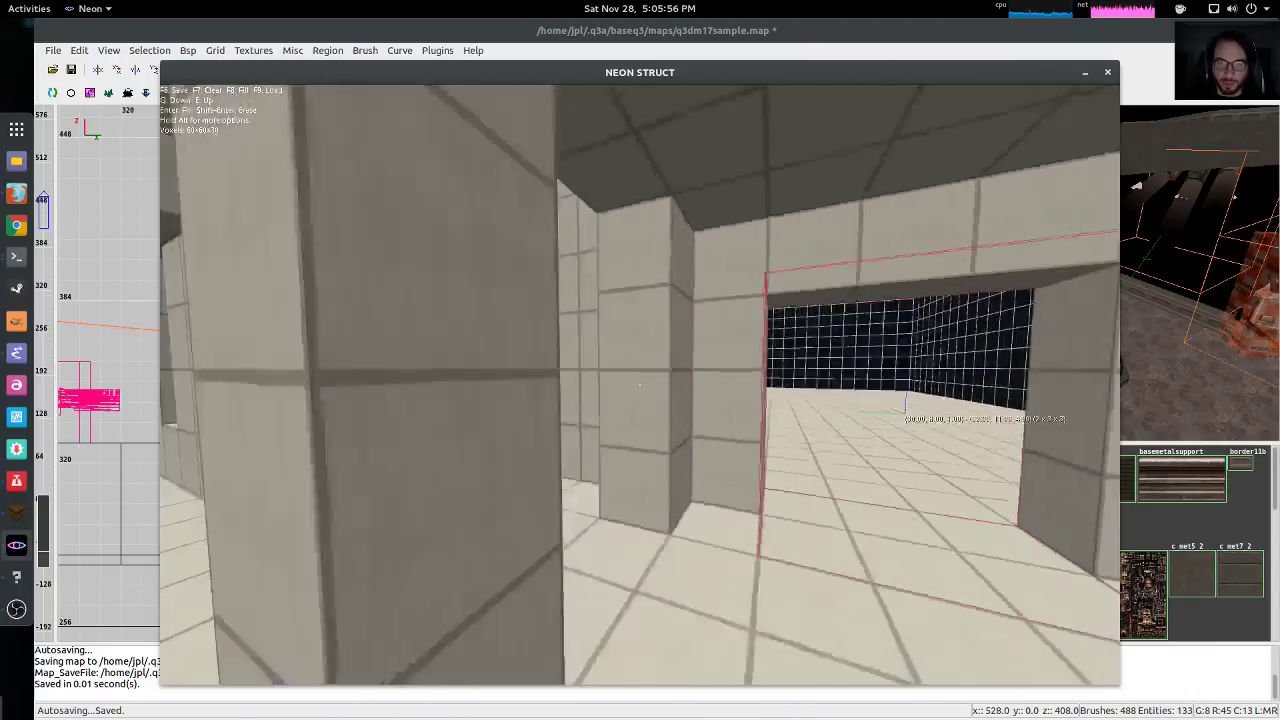
# Go outside to the vertical corner of the level's boundary grid and select a 1 x 1 x 1 voxel there
pyautogui.press('w')
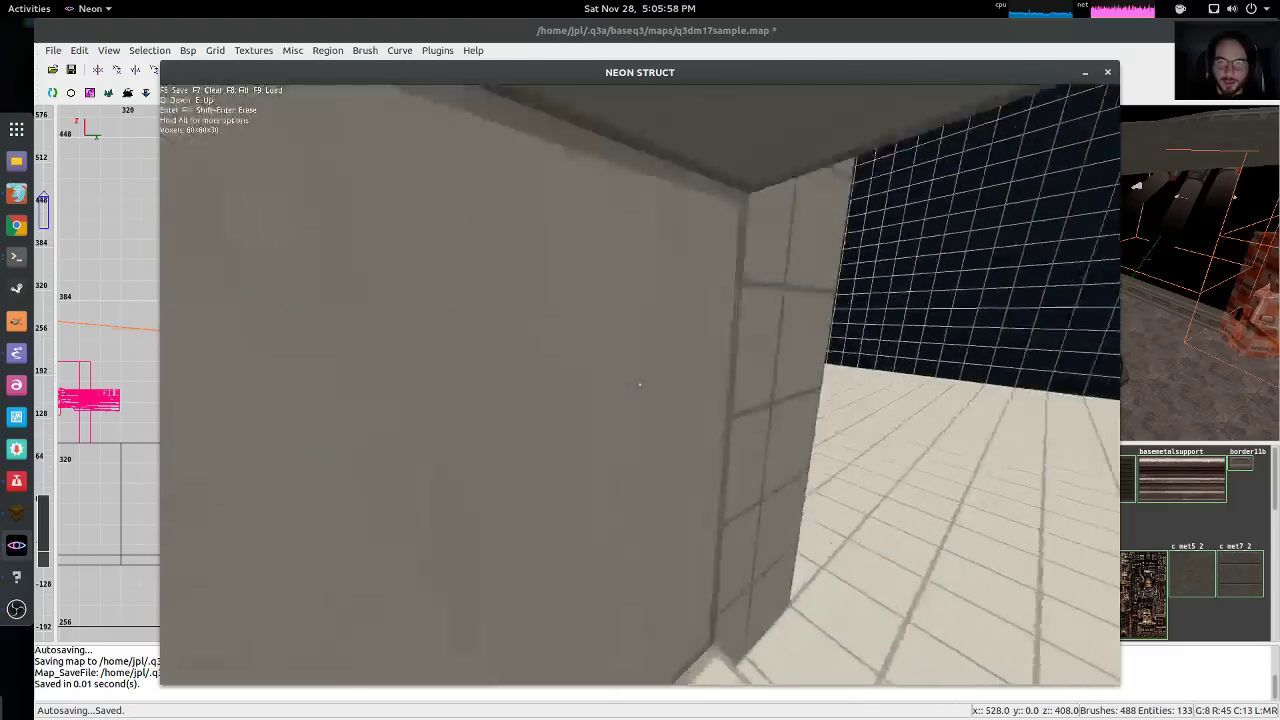
pyautogui.press('s')
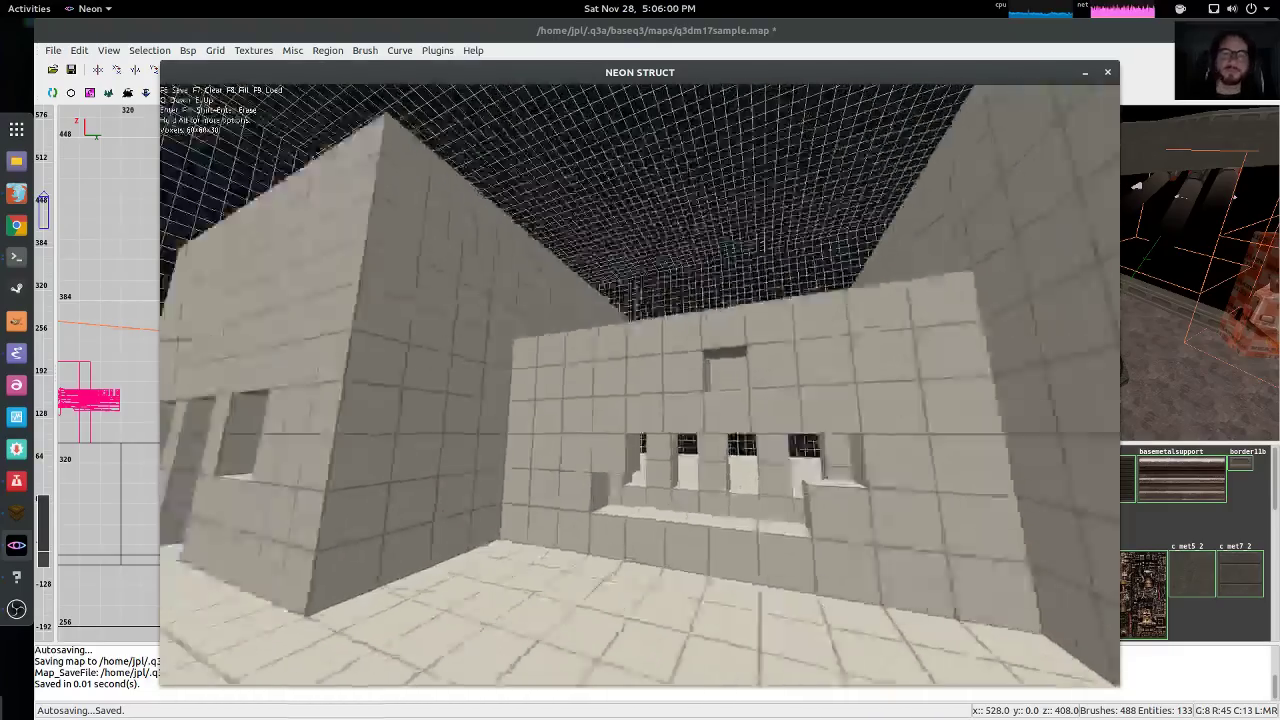
pyautogui.press('w')
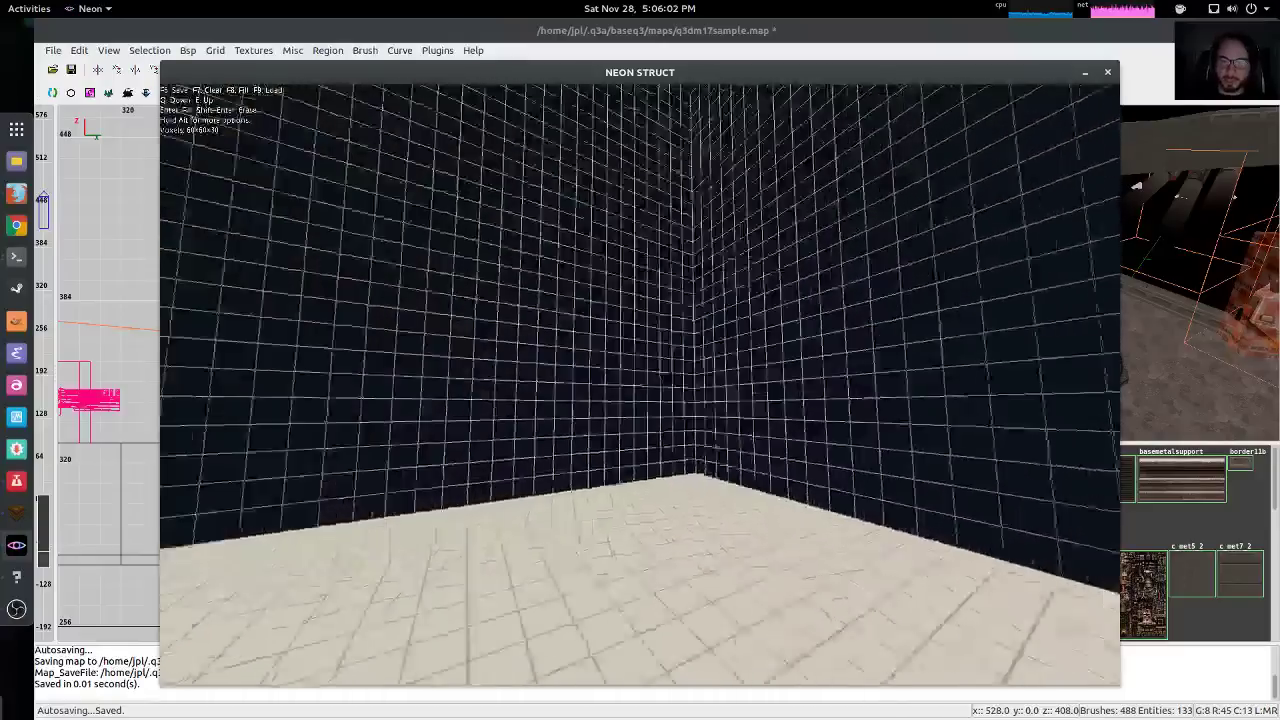
pyautogui.press('w')
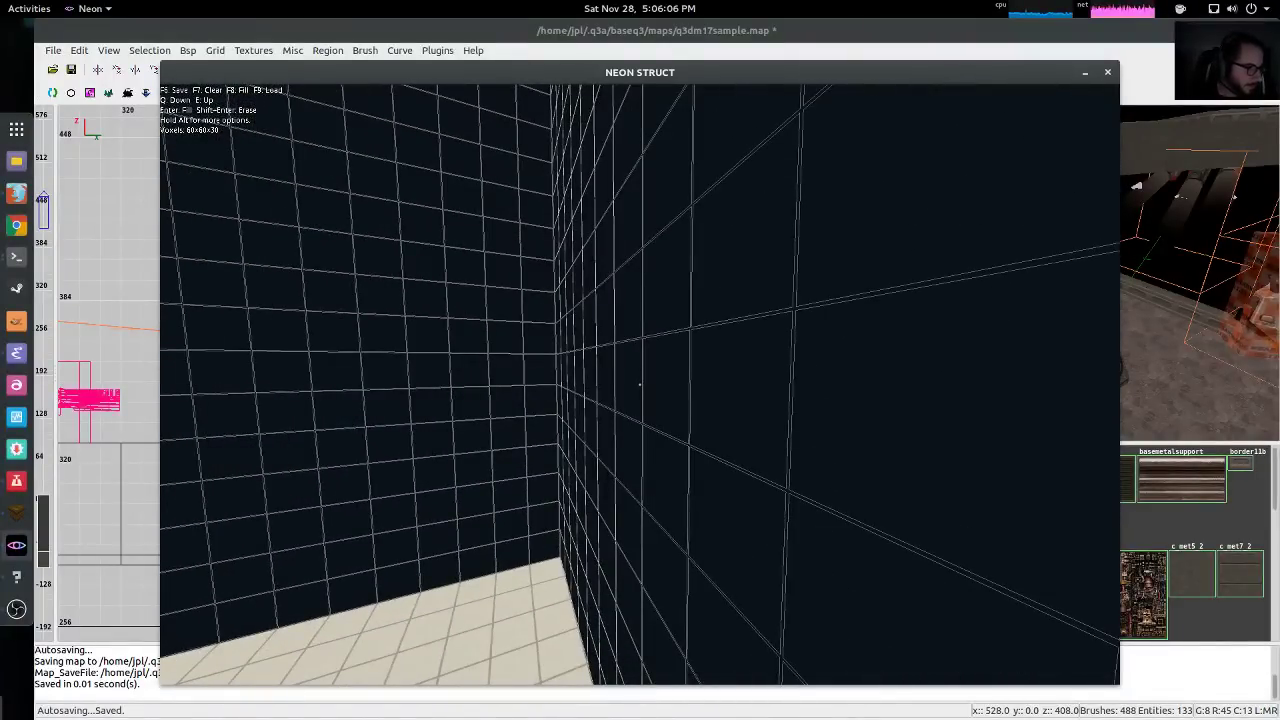
pyautogui.press('a')
pyautogui.press('w')
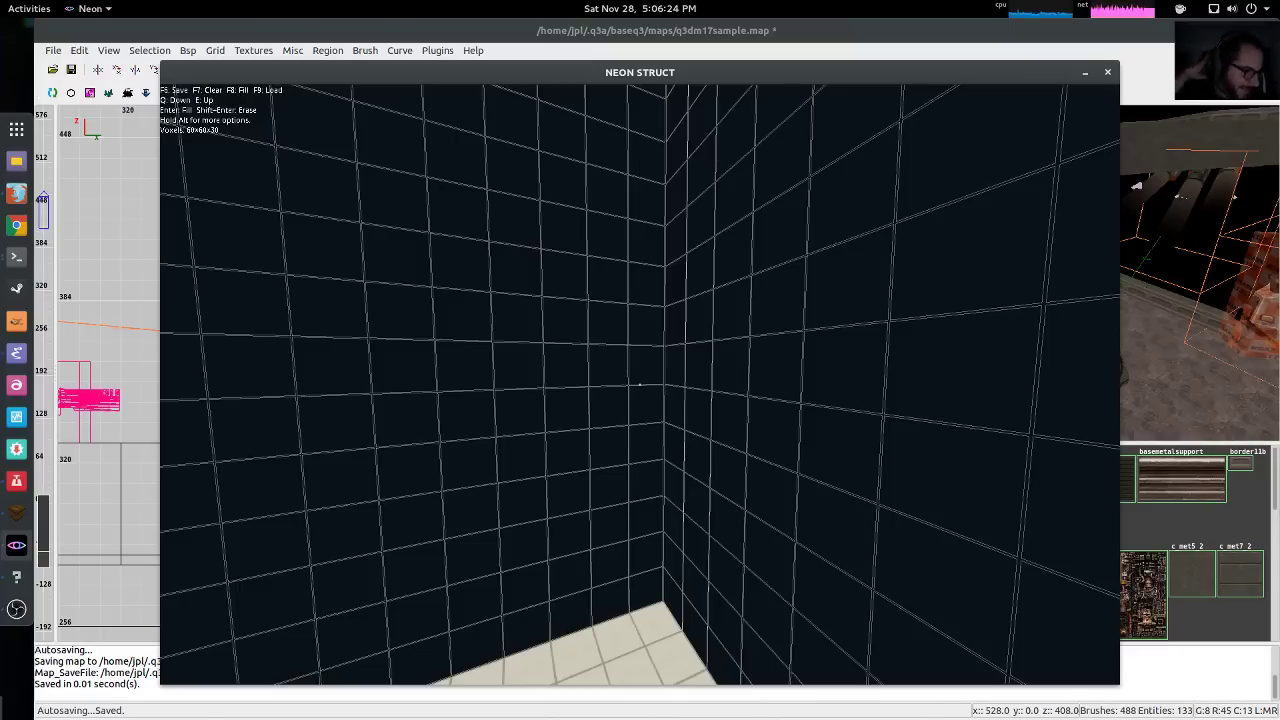
pyautogui.press('w')
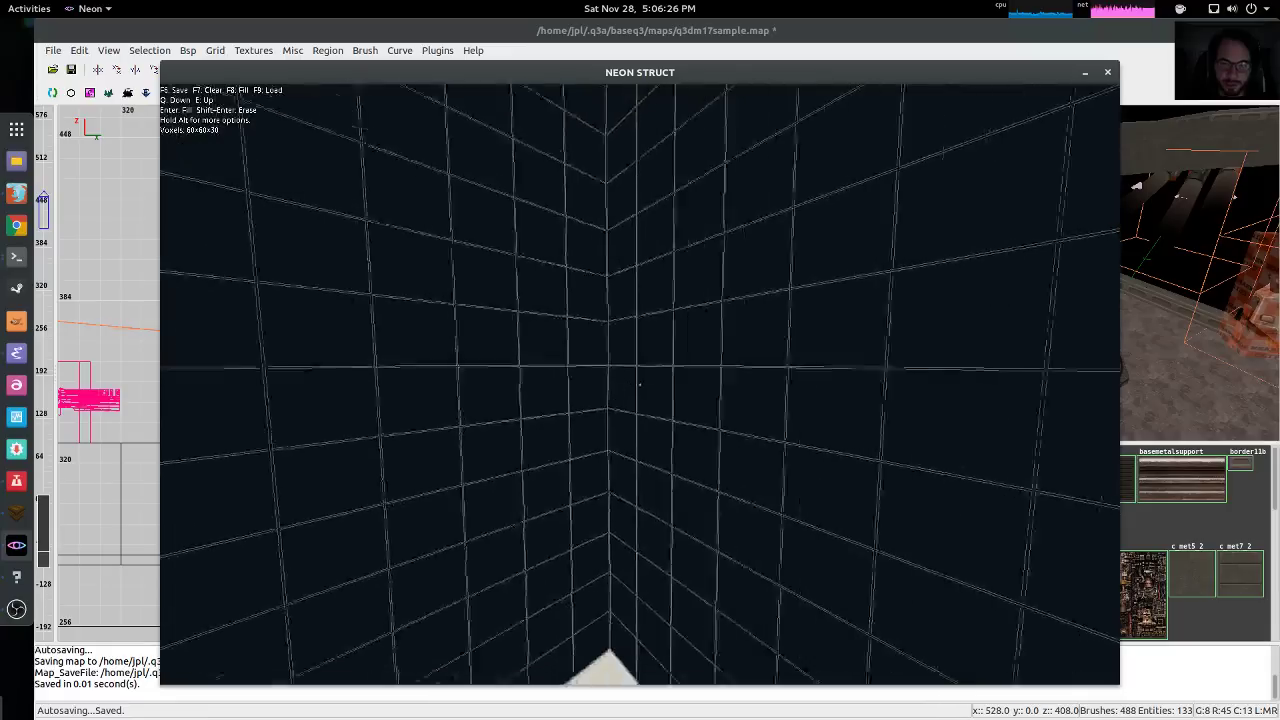
pyautogui.click(640, 384)
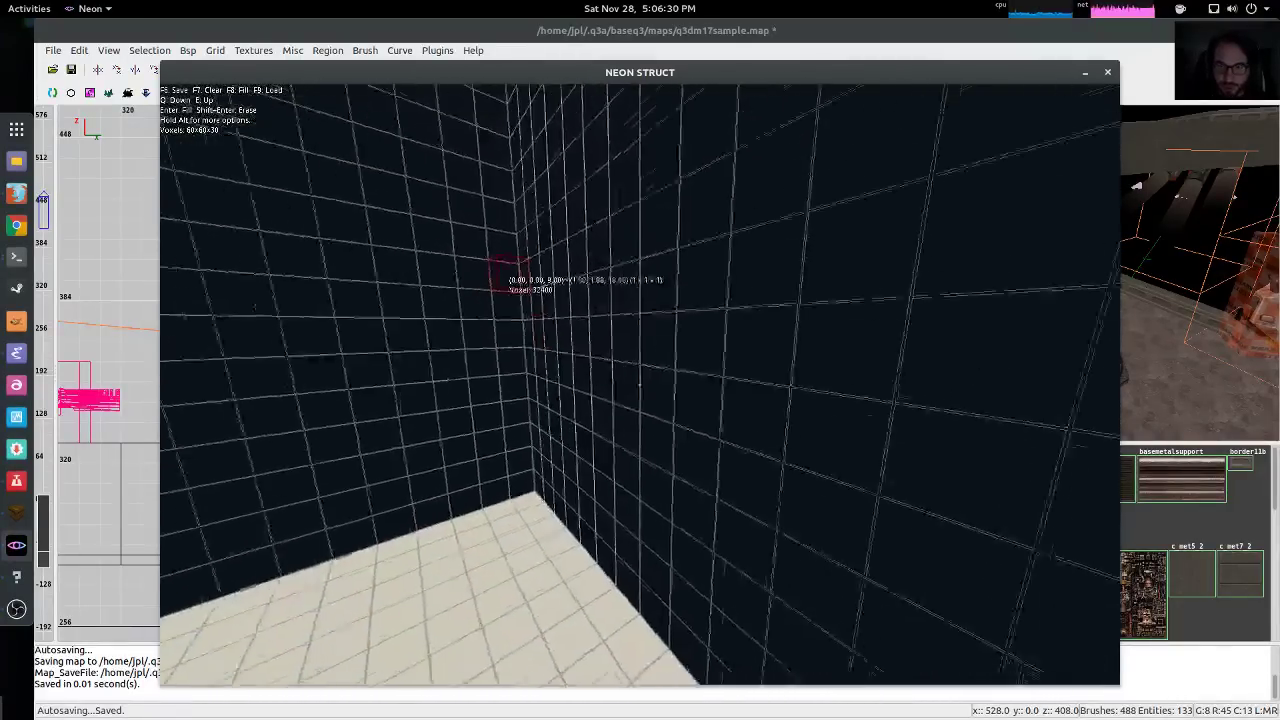
pyautogui.press('w')
pyautogui.press('s')
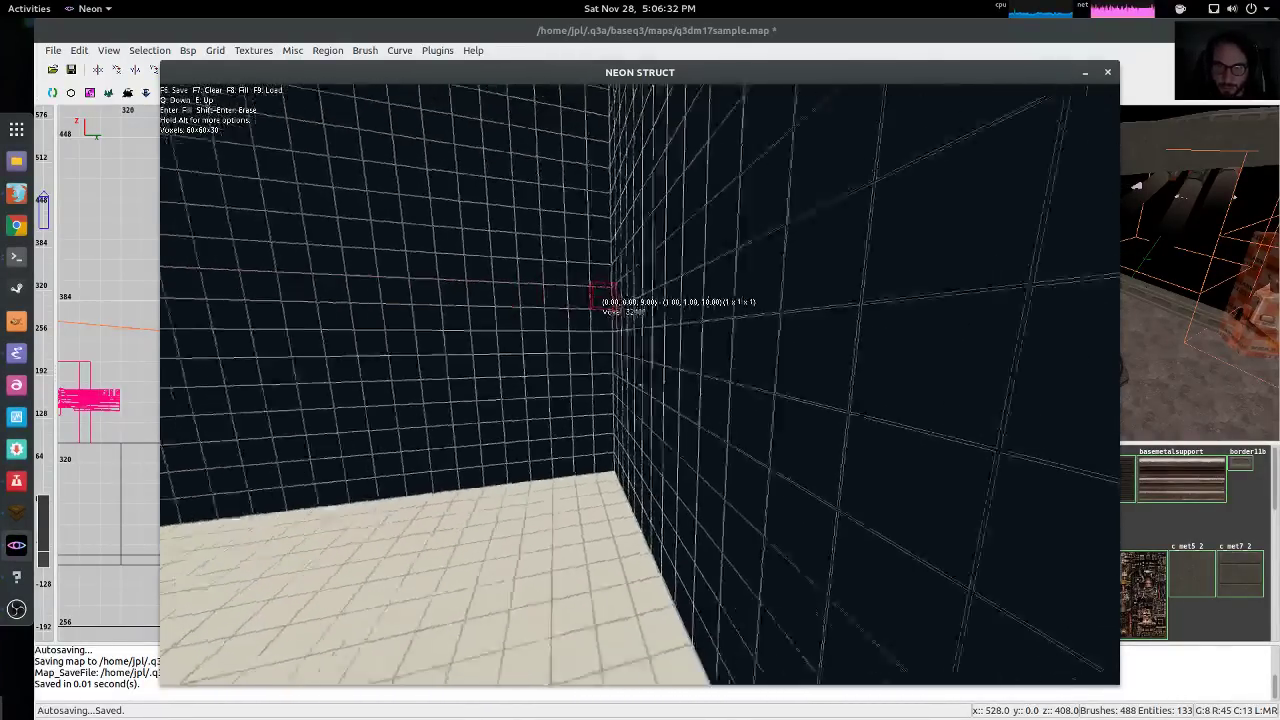
# Select several different single voxels along the two boundary walls beside the grid corner, one after another
pyautogui.press('w')
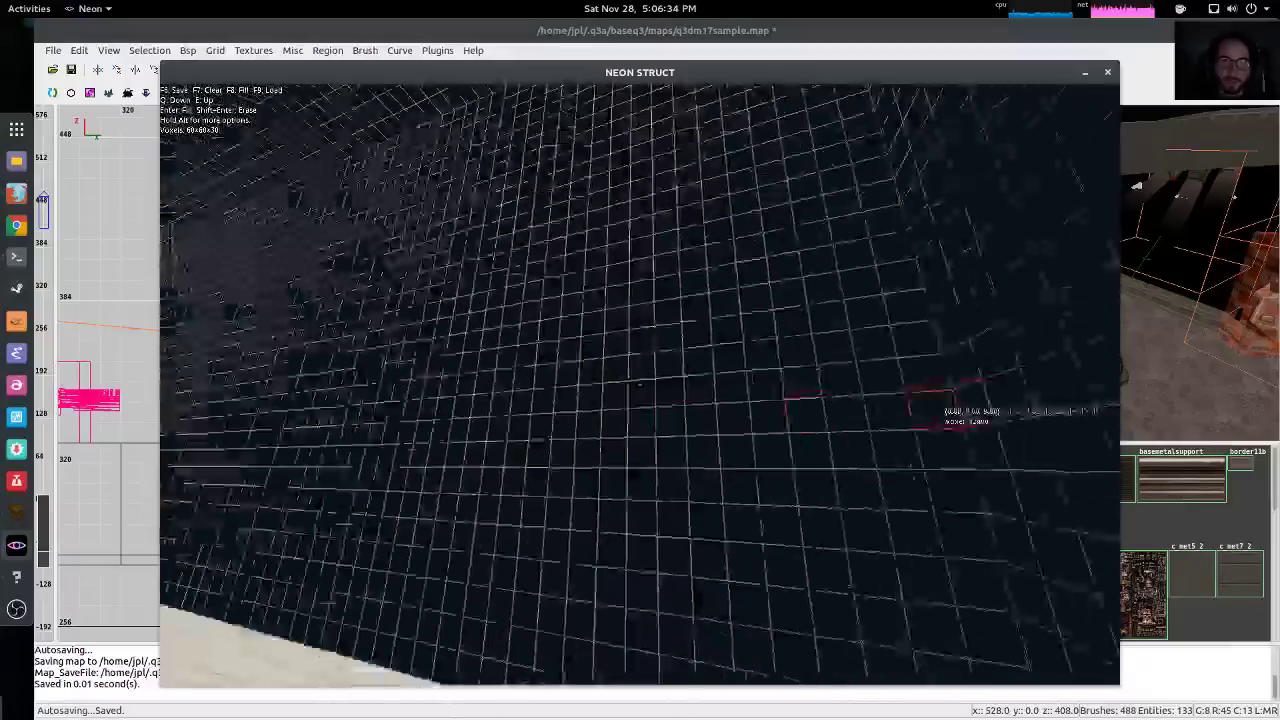
pyautogui.click(640, 385)
pyautogui.click(640, 385)
pyautogui.click(640, 385)
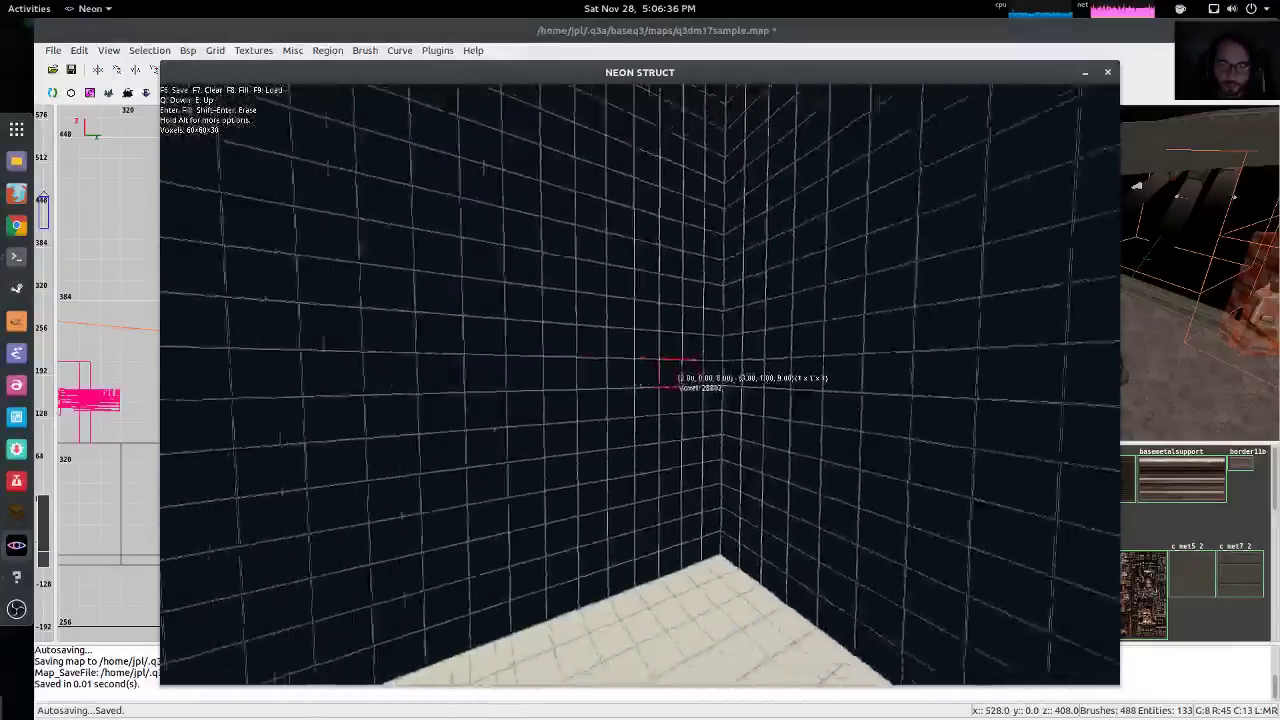
pyautogui.click(640, 385)
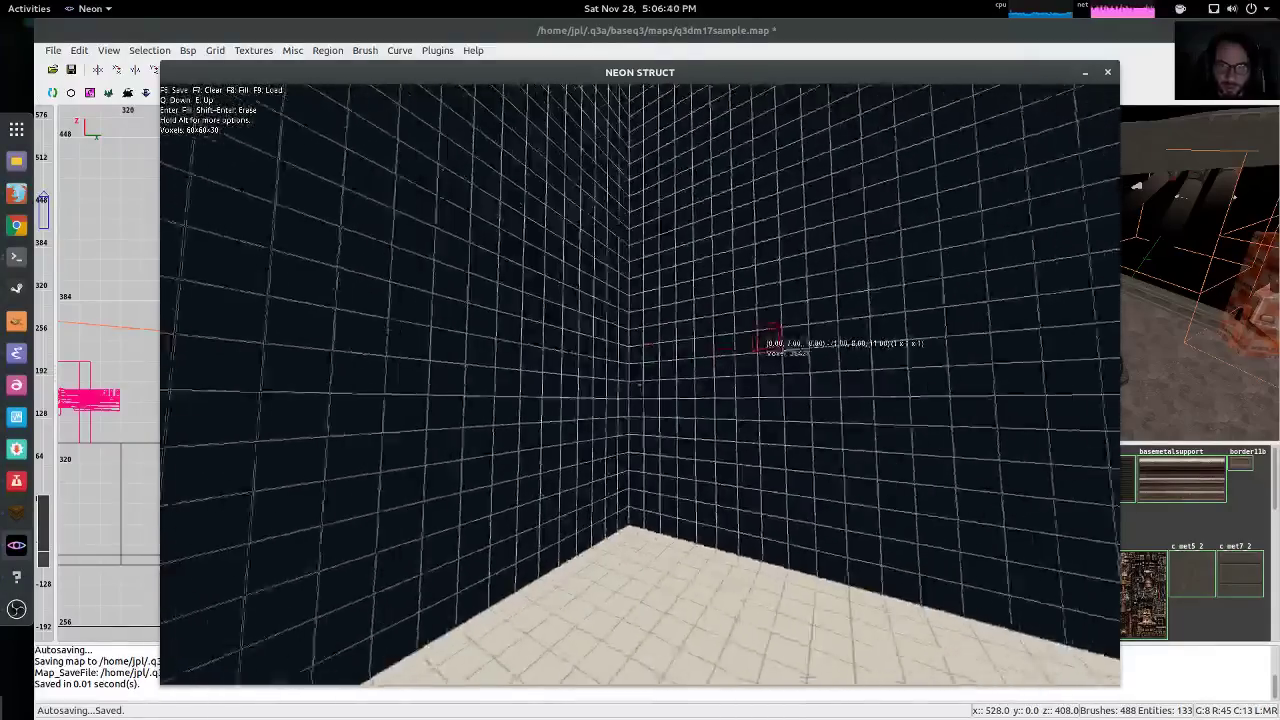
# Select a 9 x 11 x 12 region on the floor in the grid corner and fill it as a solid block
pyautogui.click(640, 385)
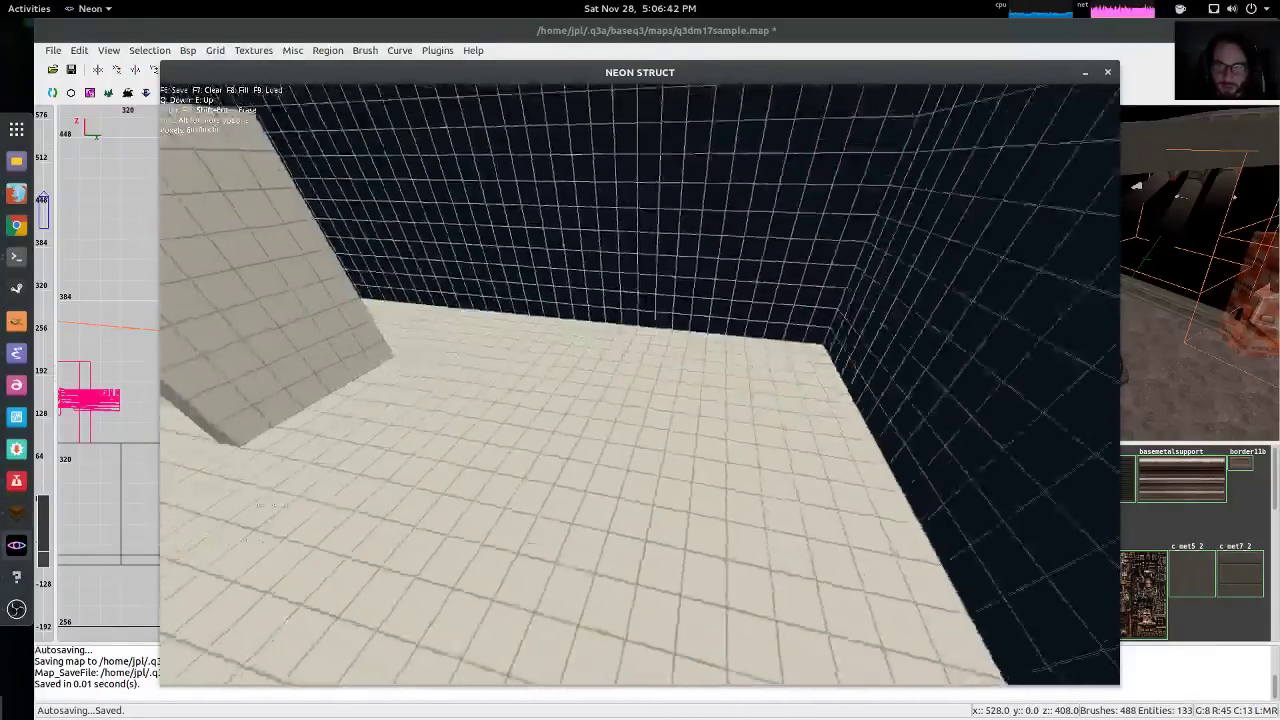
pyautogui.rightClick(640, 385)
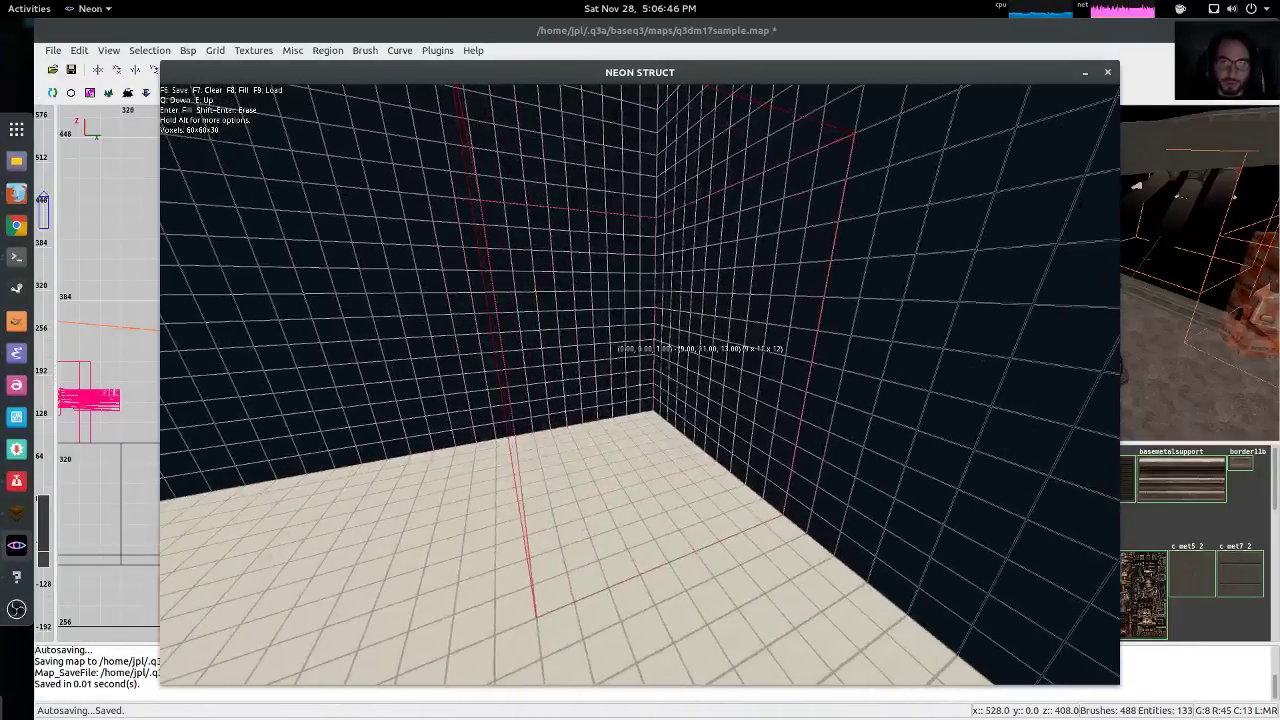
pyautogui.press('Return')
pyautogui.press('w')
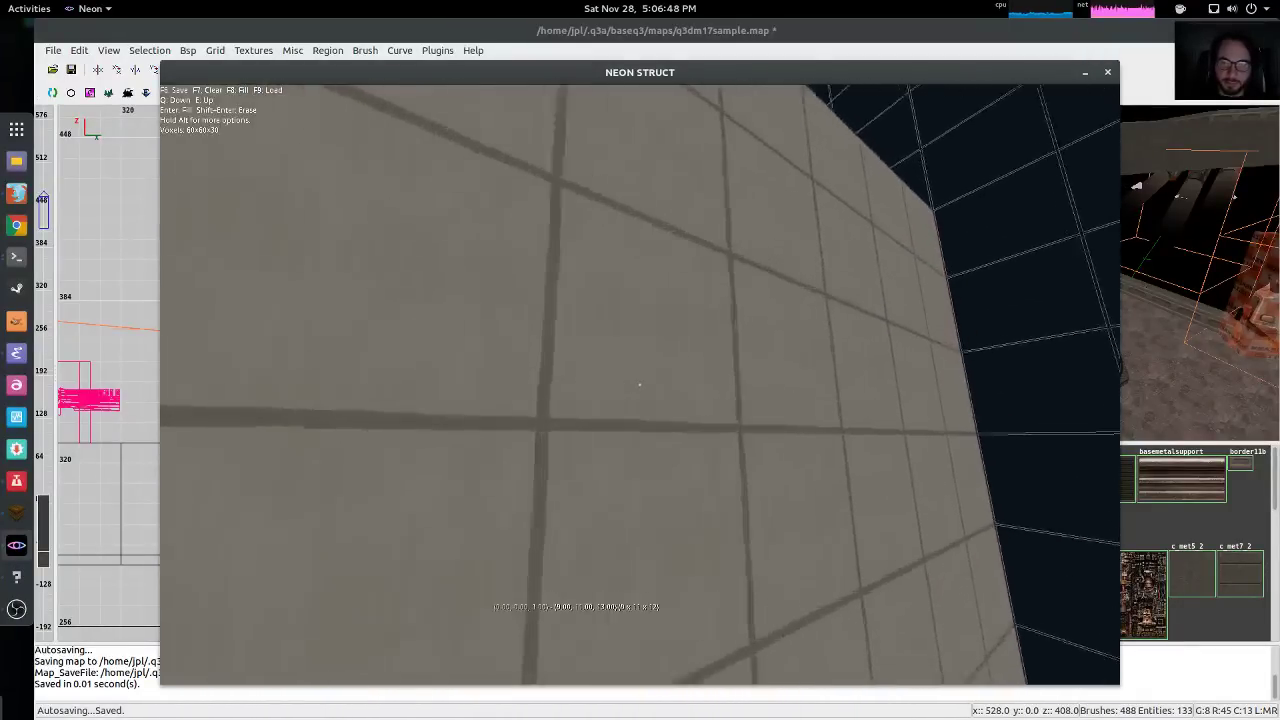
pyautogui.press('s')
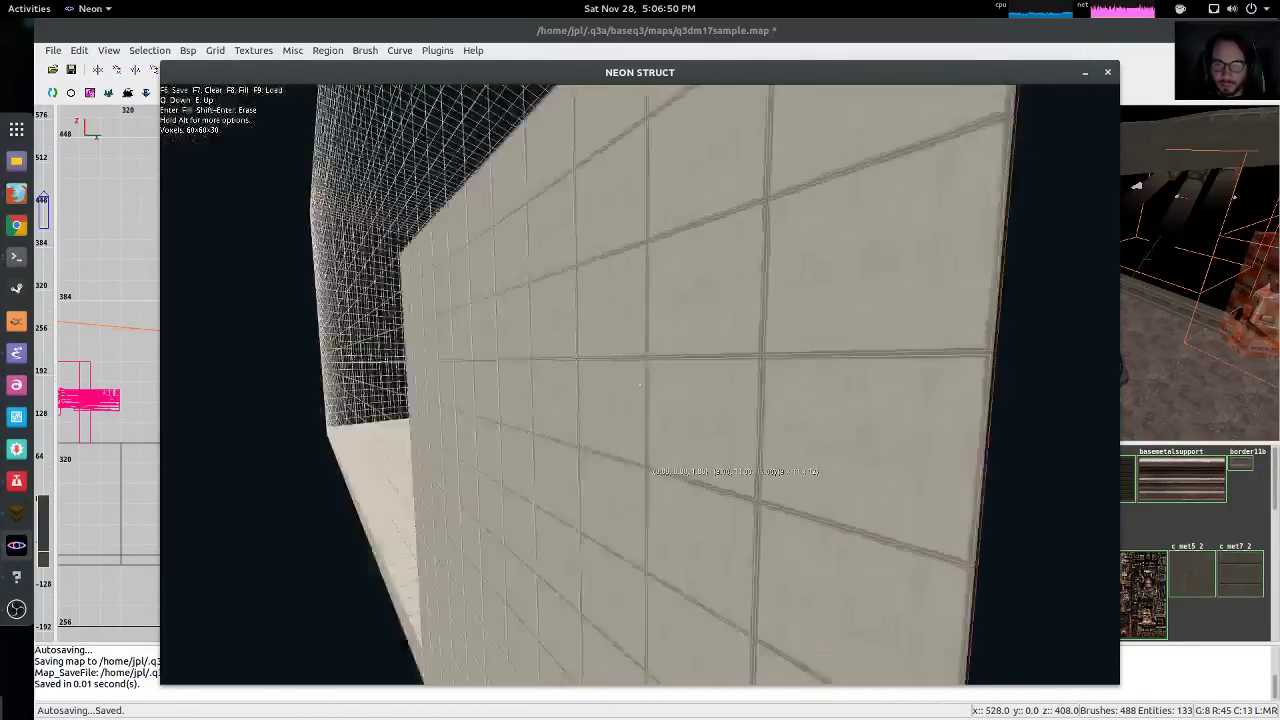
pyautogui.press('a')
pyautogui.press('s')
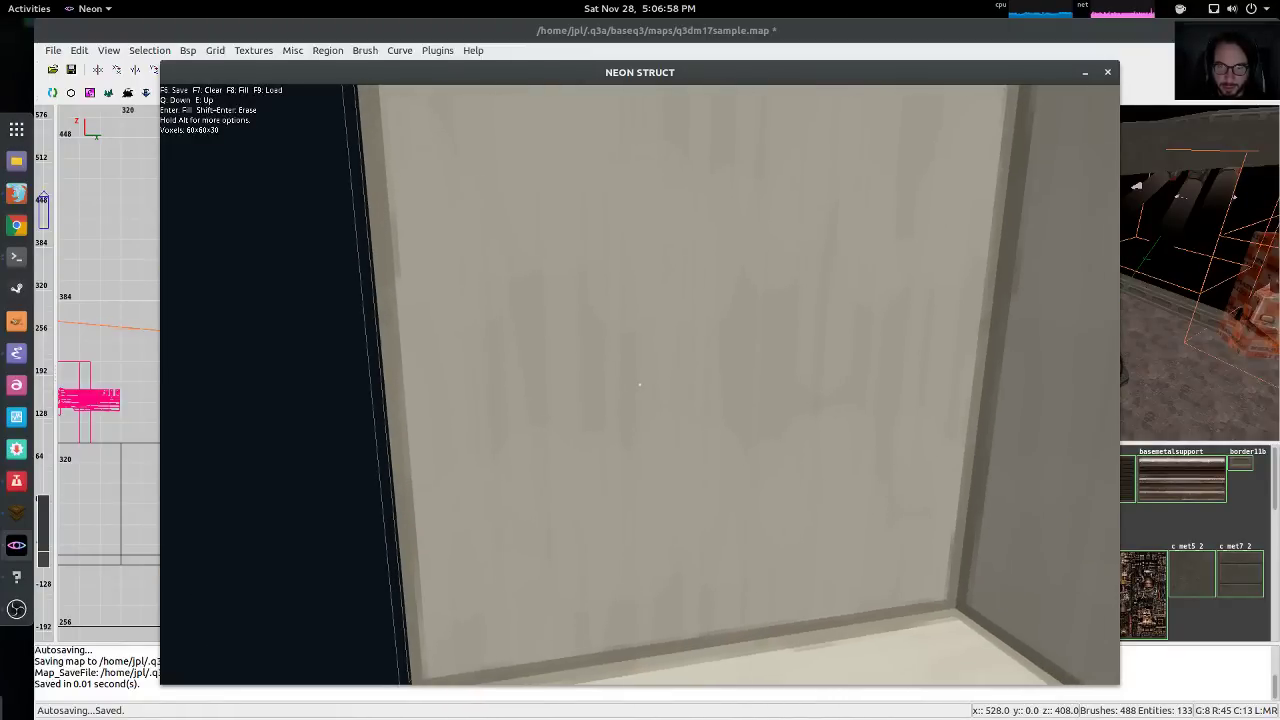
# Erase the 9 x 11 x 12 block in the grid corner and fill the region again
pyautogui.press('w')
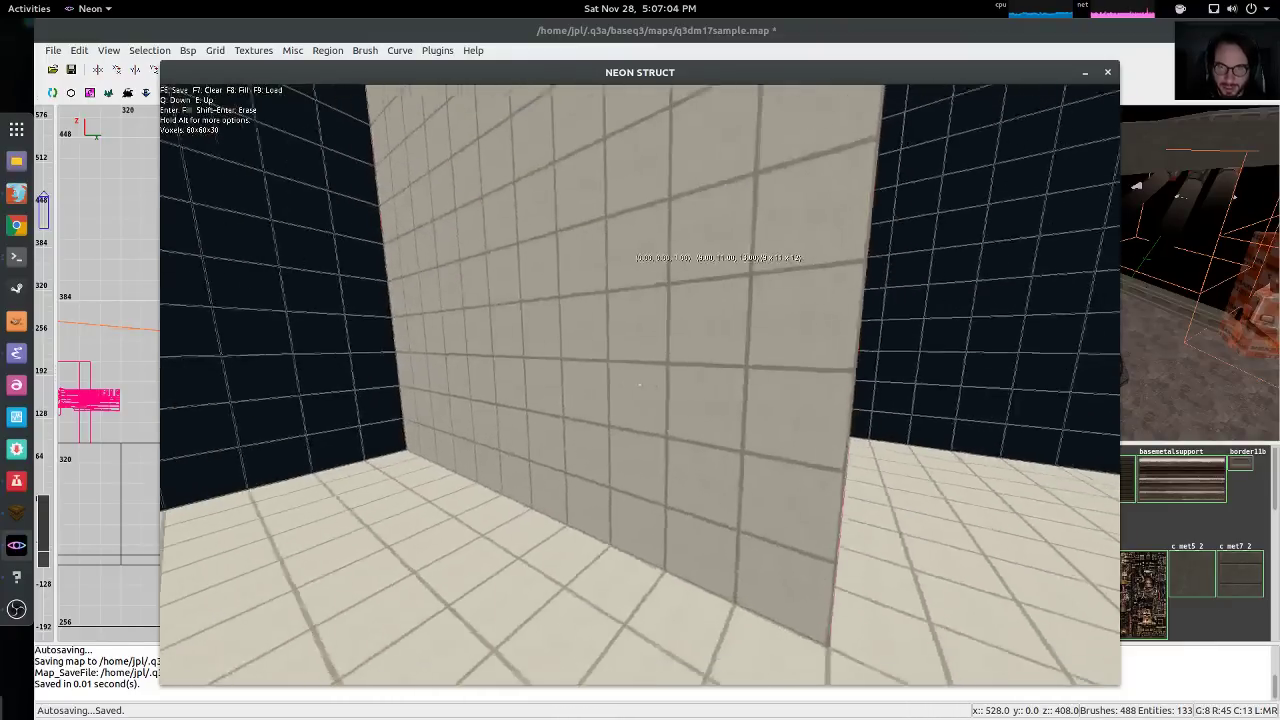
pyautogui.press('s')
pyautogui.hotkey('shift', 'Return')
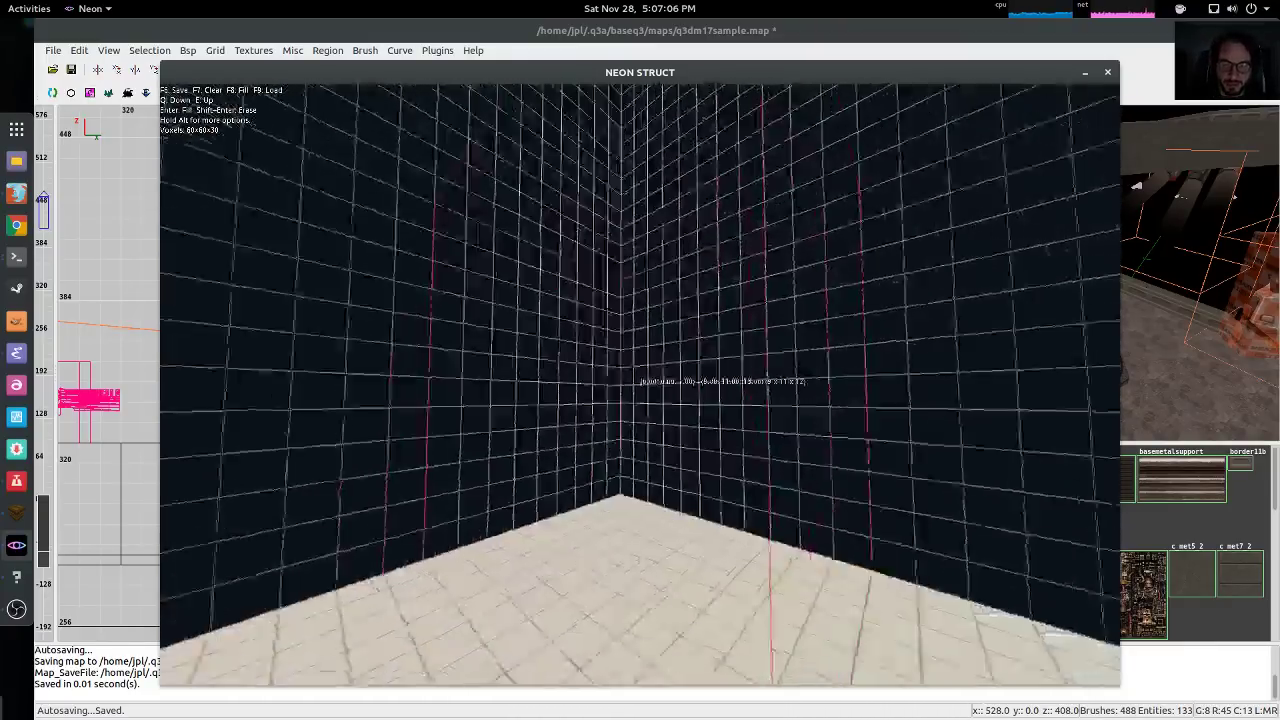
pyautogui.press('w')
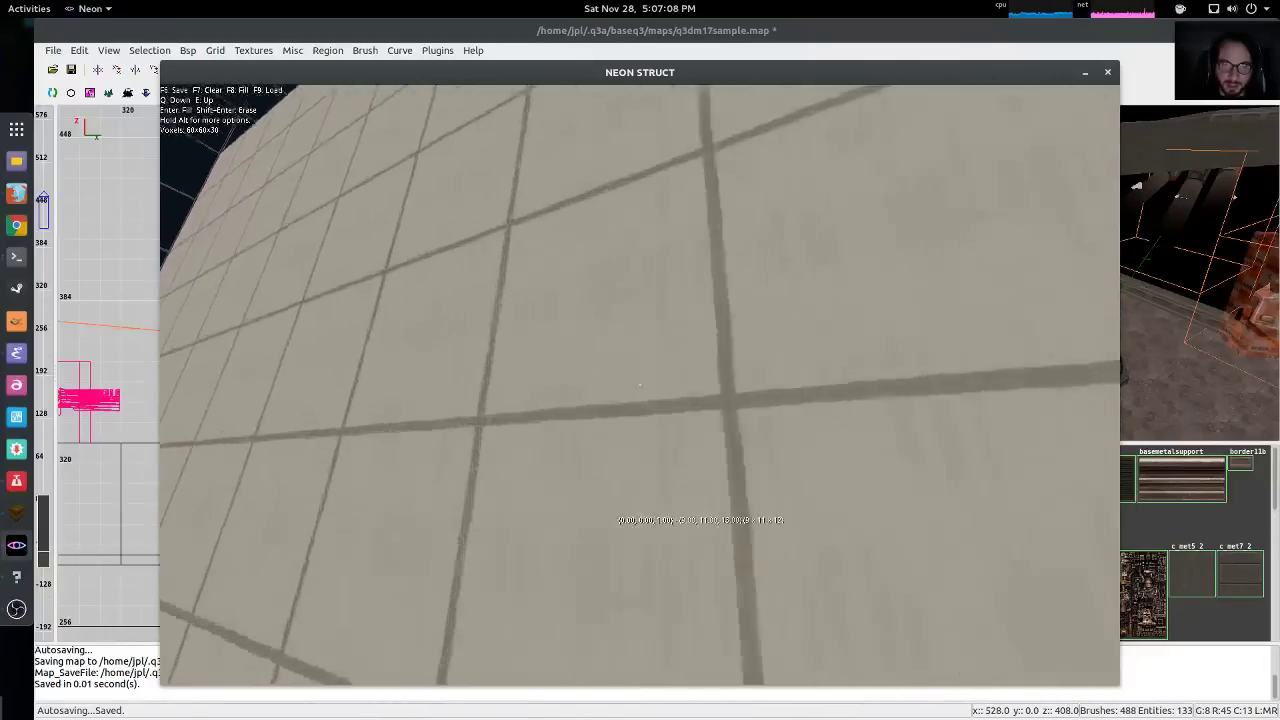
pyautogui.press('w')
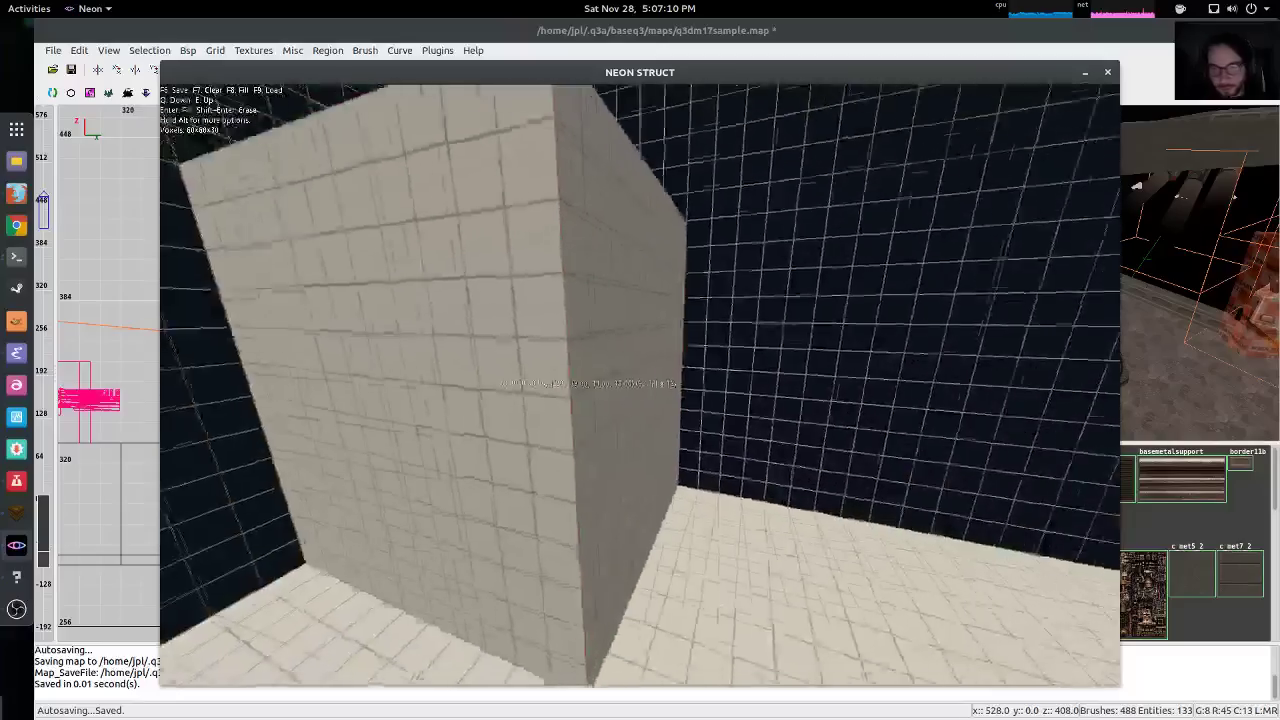
# Rise above the large corner block and select a 1 x 1 x 1 voxel on its top surface
pyautogui.press('s')
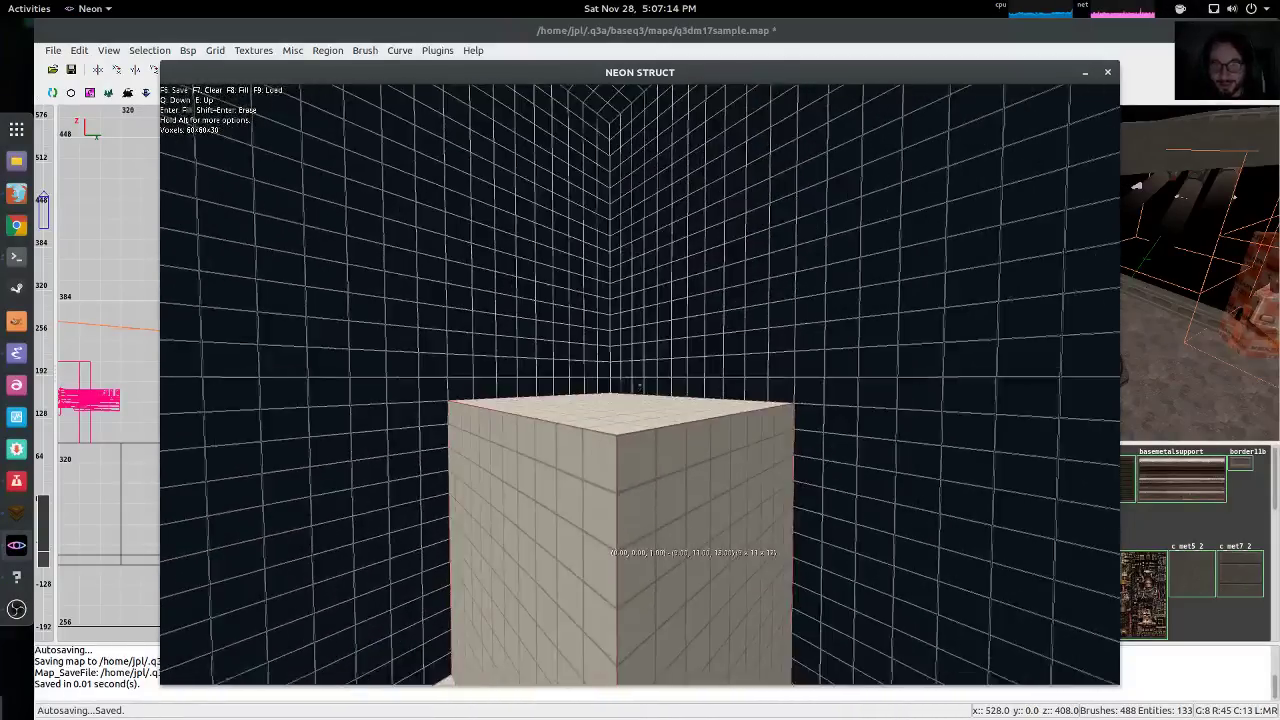
pyautogui.press('w')
pyautogui.press('e')
pyautogui.press('d')
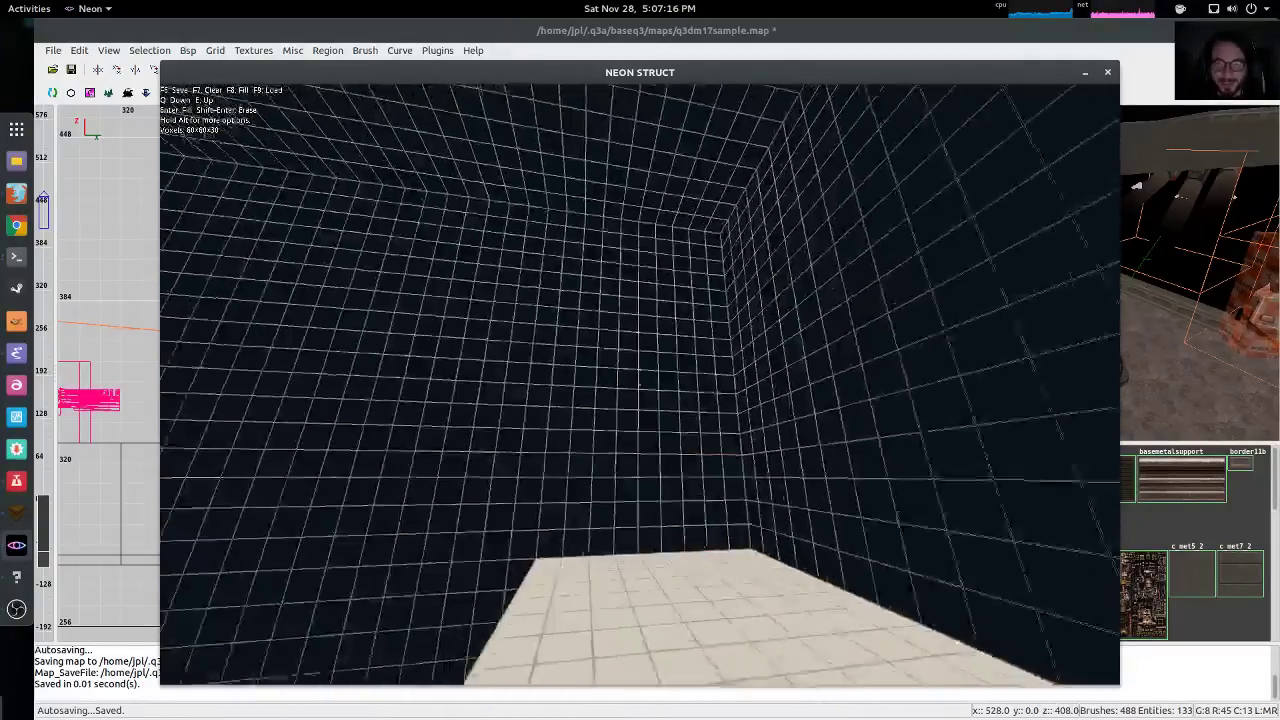
pyautogui.press('w')
pyautogui.press('d')
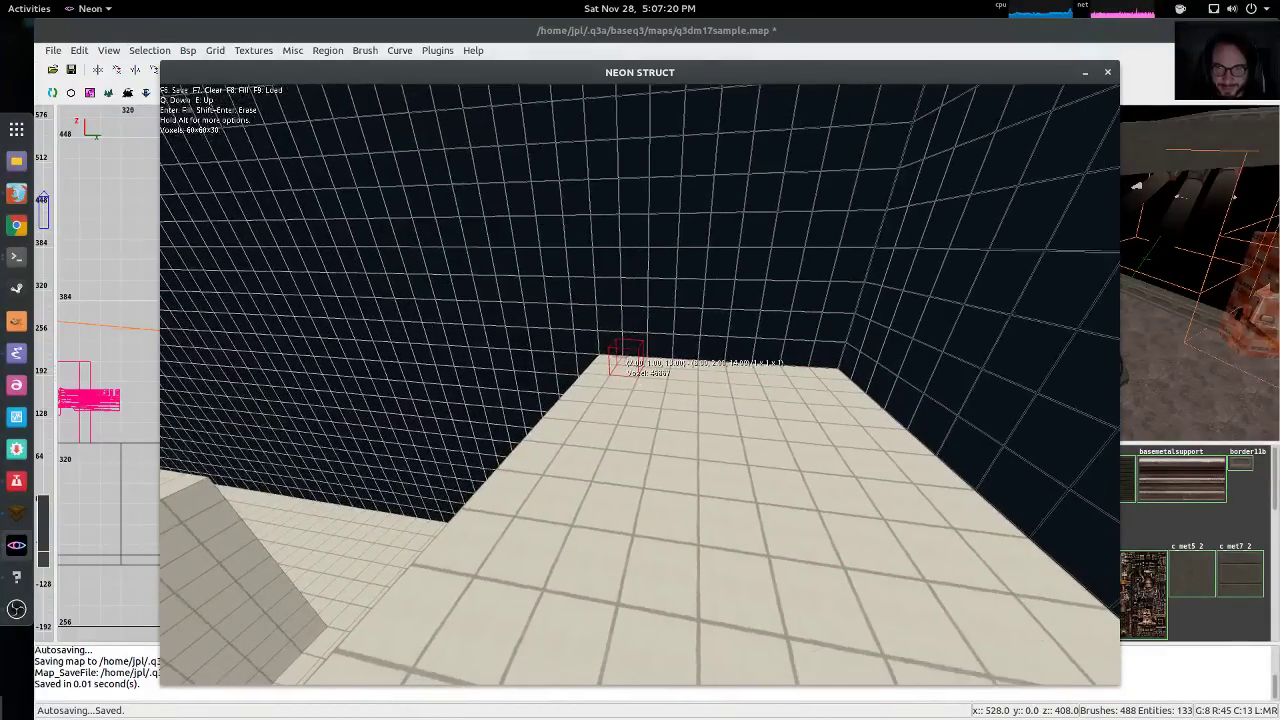
# Select a 7 x 9 x 2 region on top of the large corner block and erase it to hollow the top
pyautogui.moveTo(640, 384); pyautogui.dragTo(676, 392)
pyautogui.moveTo(612, 360); pyautogui.dragTo(435, 300)
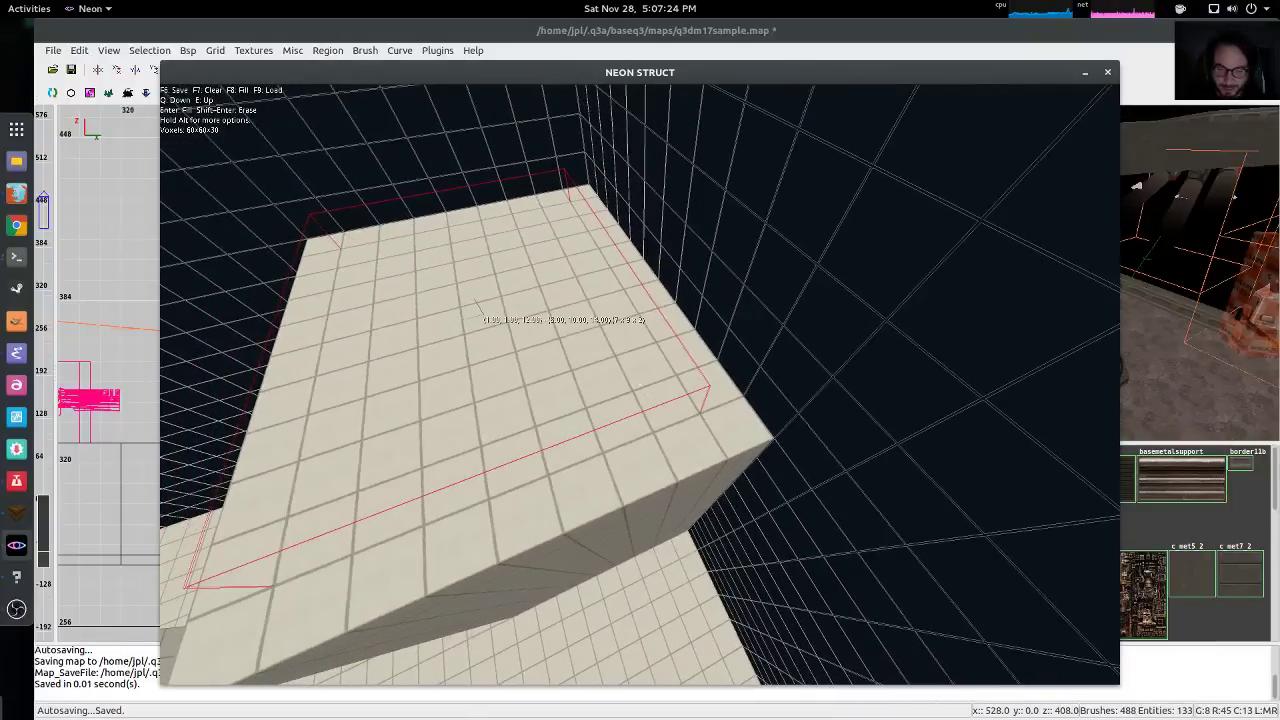
pyautogui.hotkey('shift', 'Return')
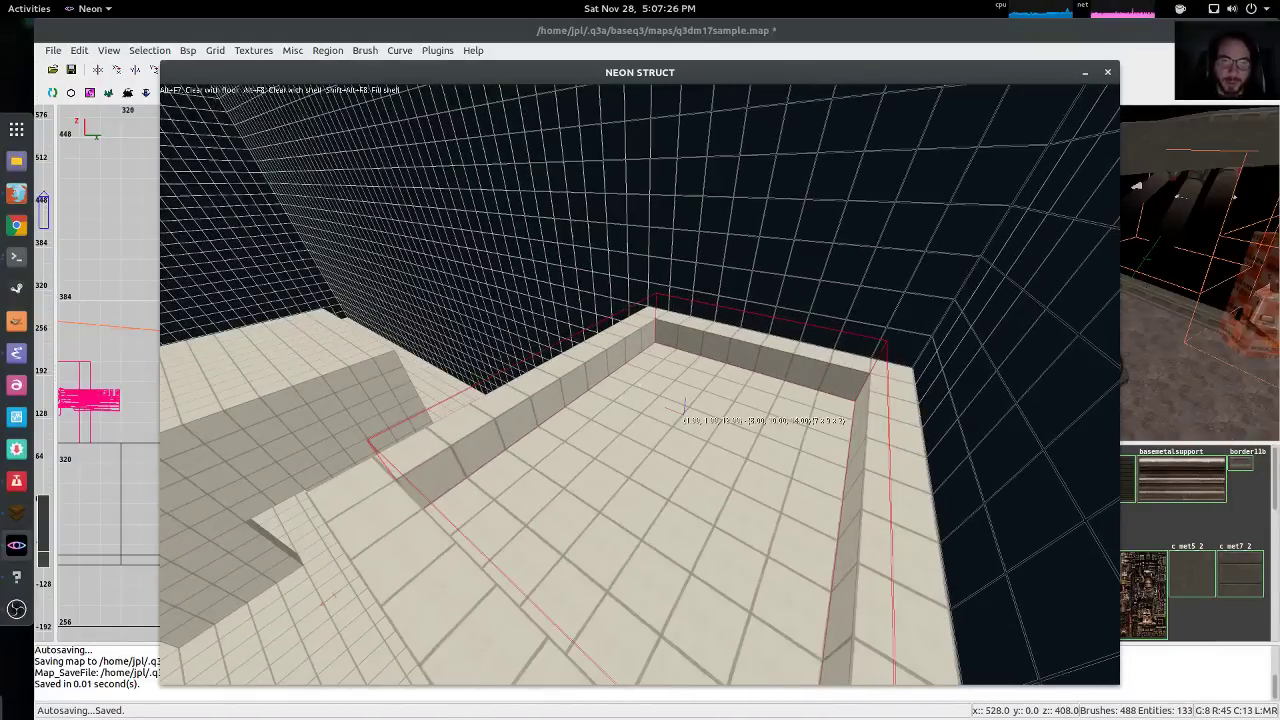
# Switch past TrenchBroom to the neon_editor_notes.txt file in Emacs and view the list of editor ideas
pyautogui.hotkey('alt', 'Tab')
pyautogui.hotkey('alt', 'Tab')
pyautogui.hotkey('alt', 'Tab')
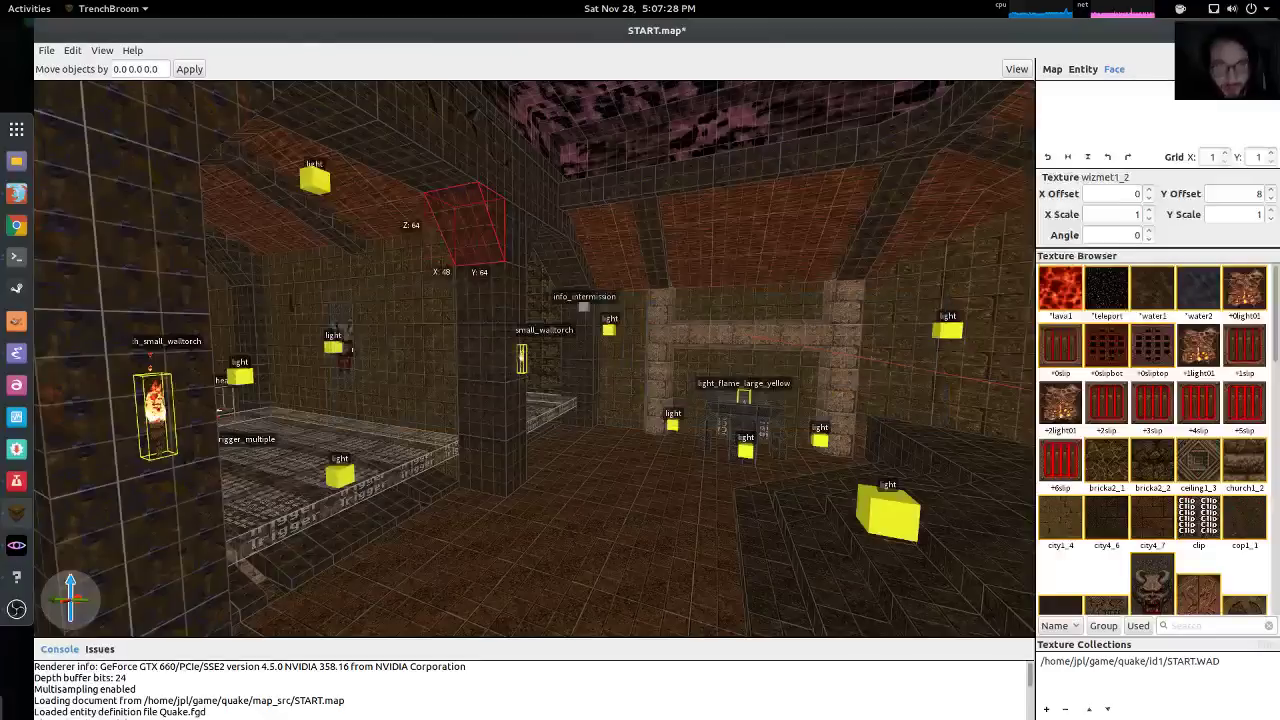
pyautogui.hotkey('alt', 'Tab')
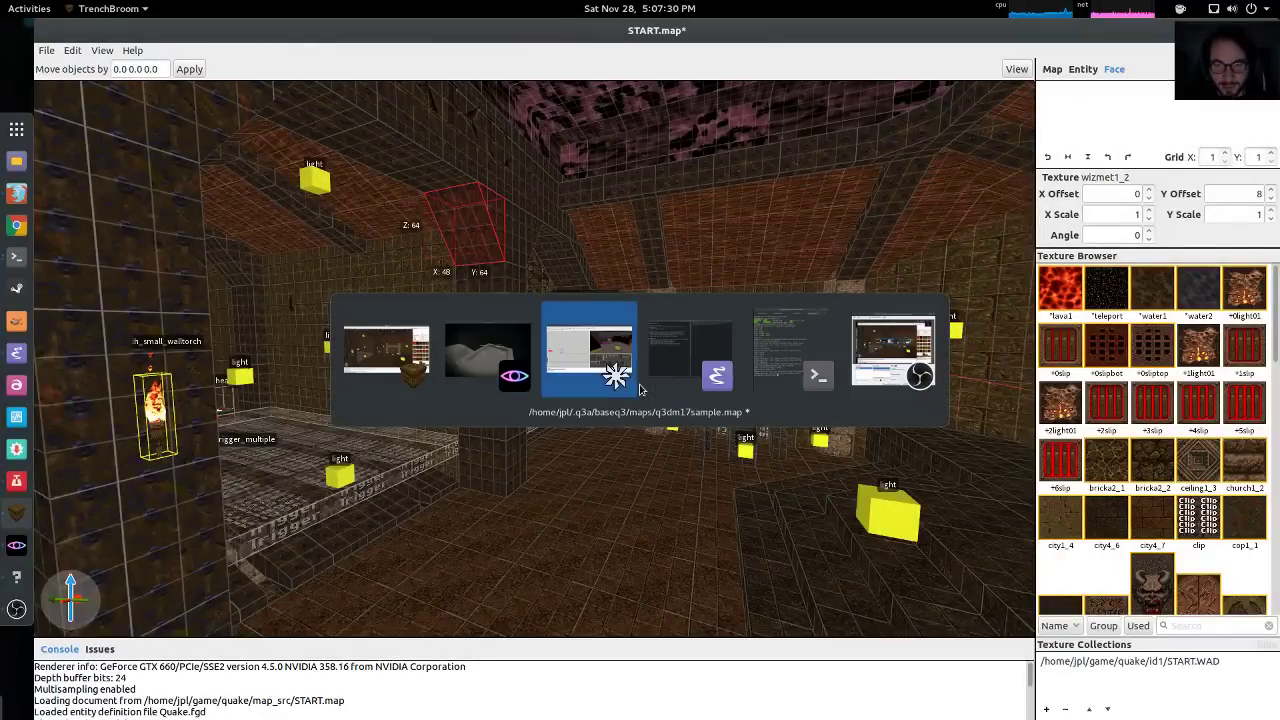
pyautogui.hotkey('alt', 'Tab')
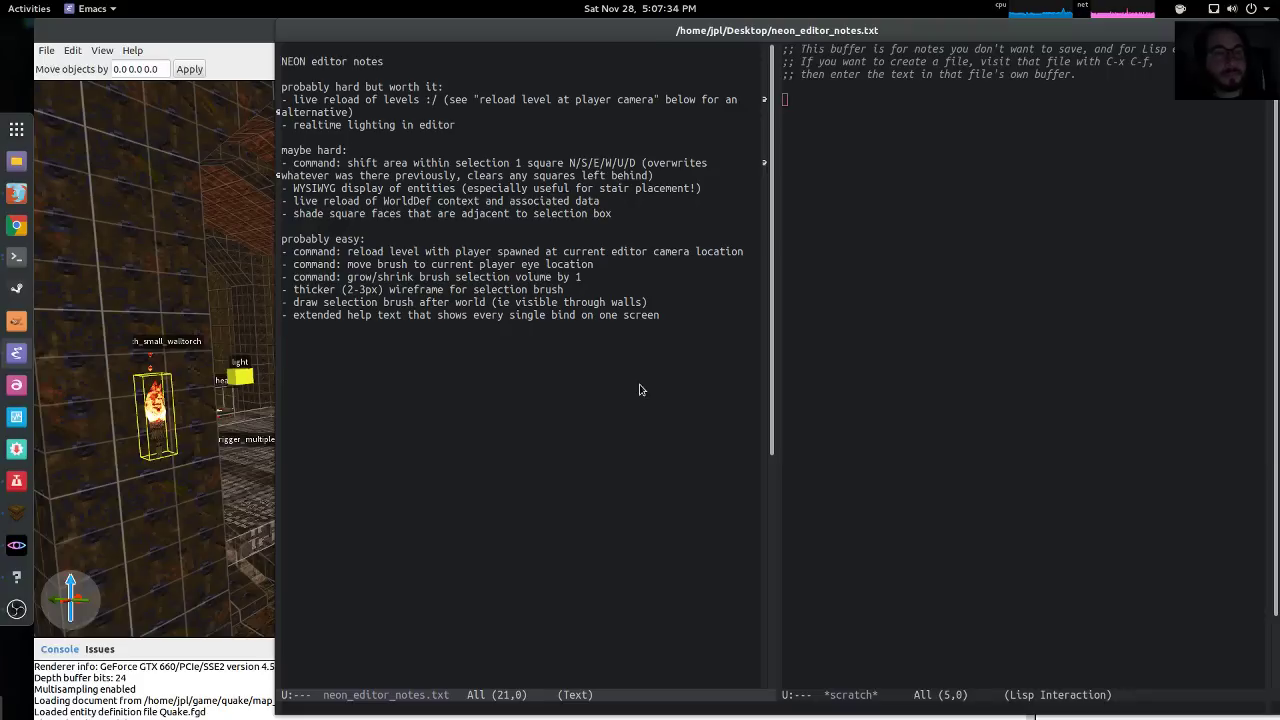
# Switch back to NEON STRUCT, resume Mission 101 and compare the in-game view of the buildings with the editor view
pyautogui.click(14, 545)
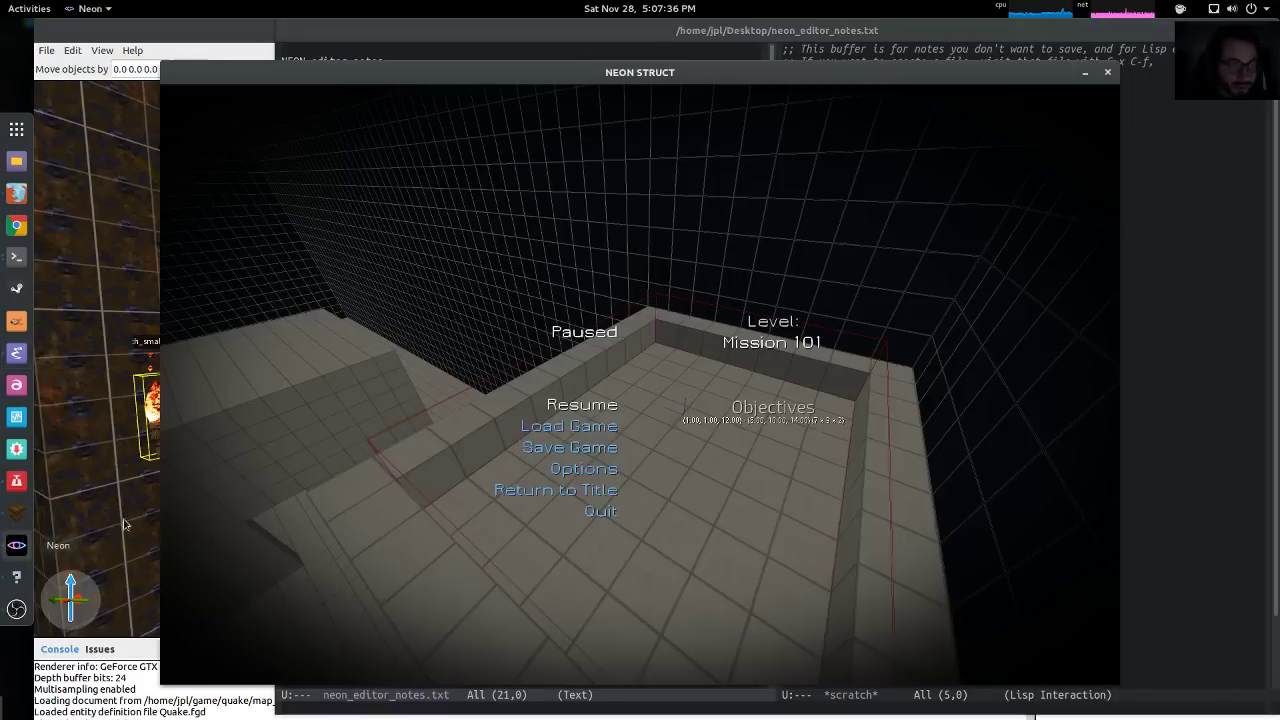
pyautogui.click(580, 404)
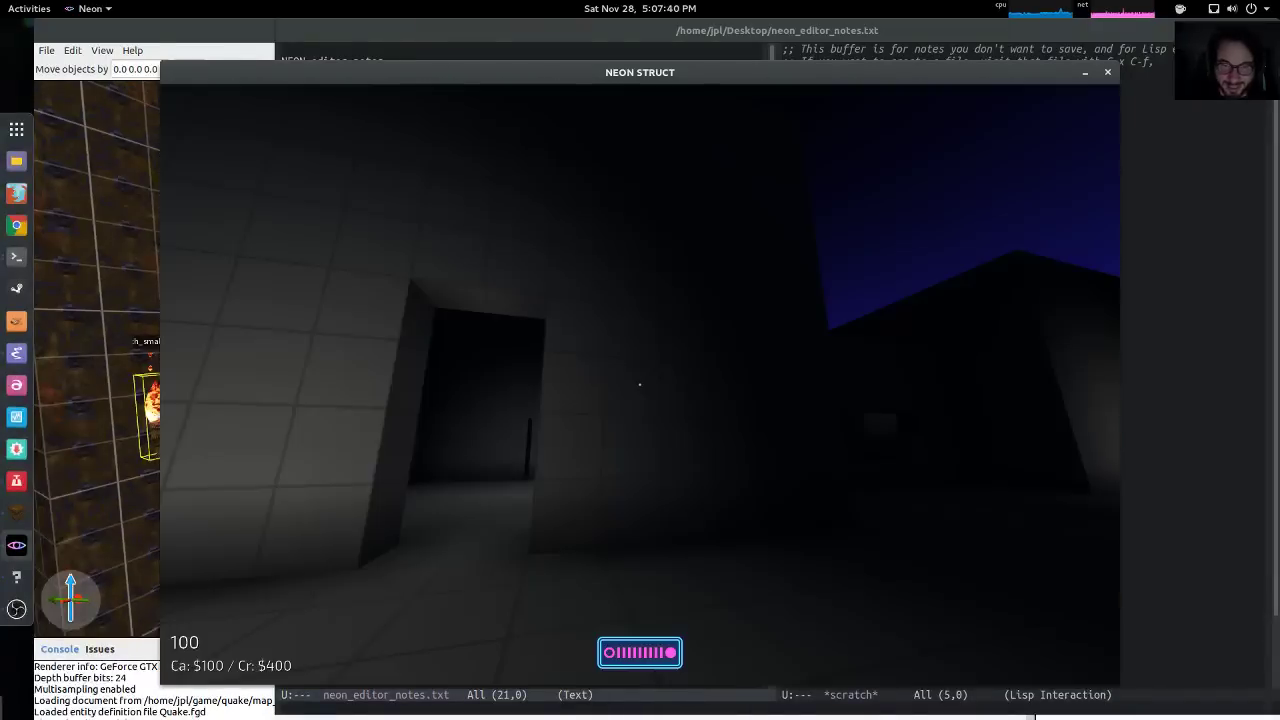
pyautogui.press('d')
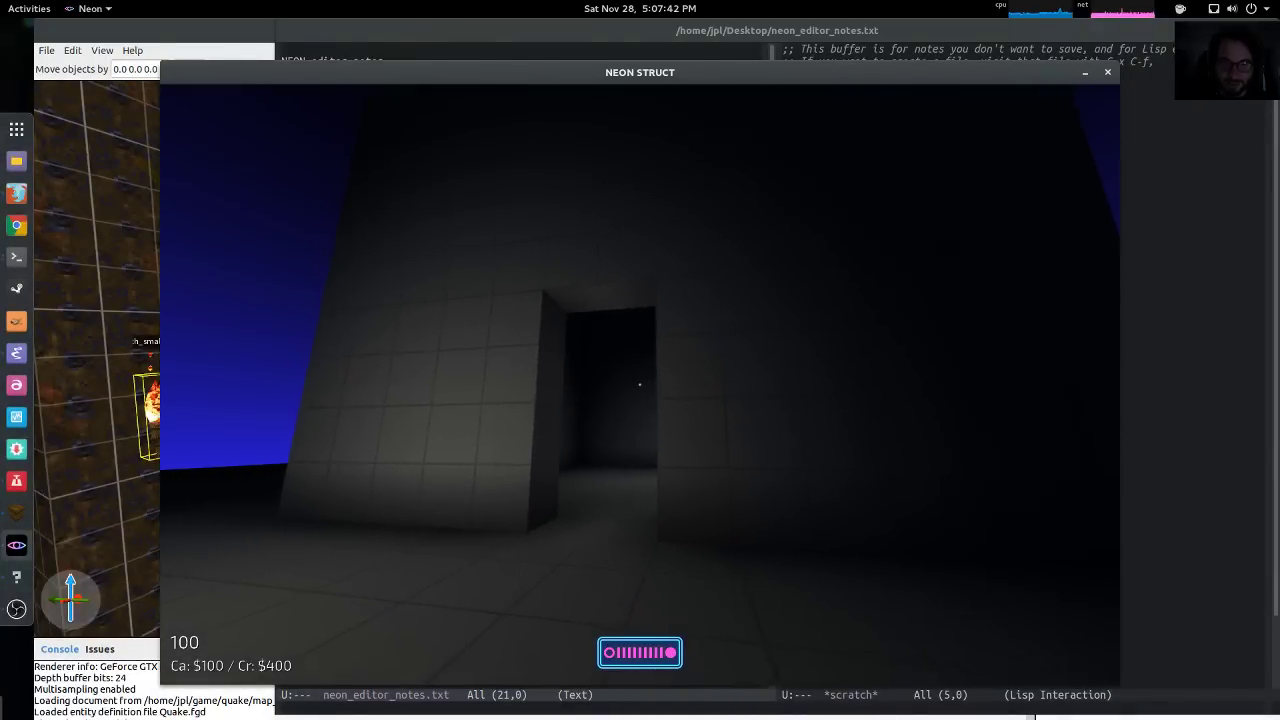
pyautogui.press('w')
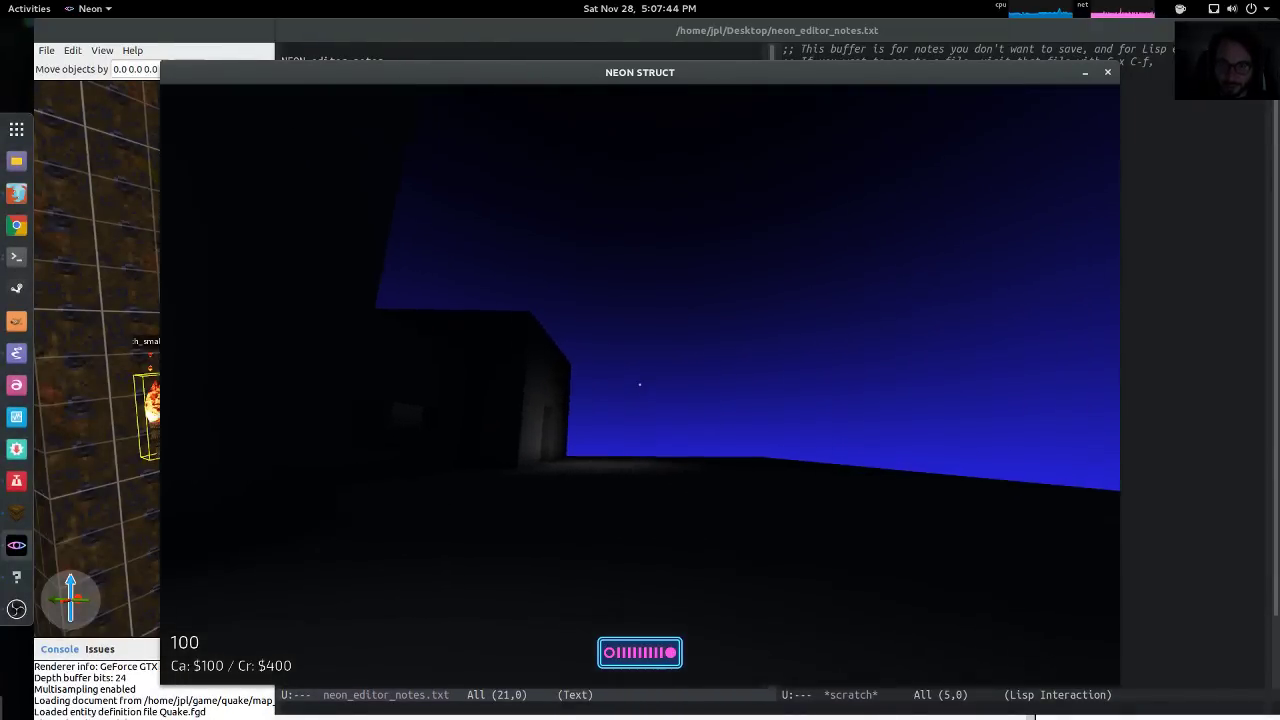
pyautogui.press('F1')
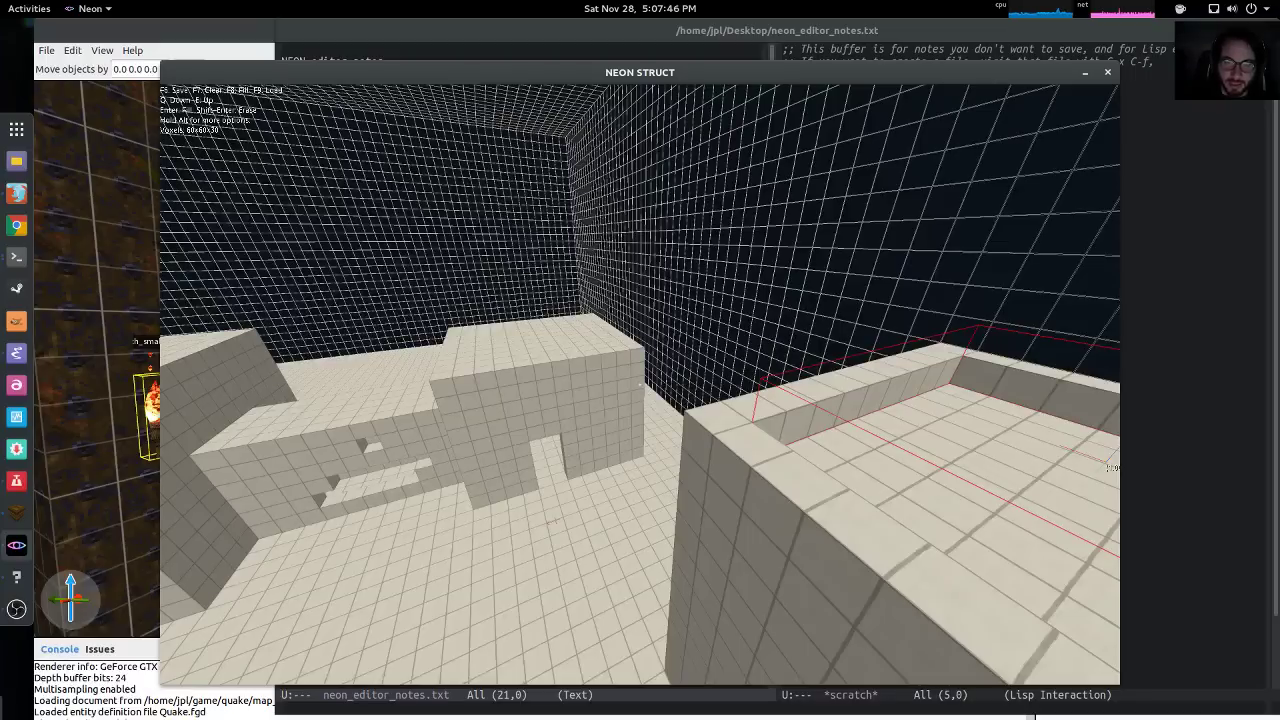
pyautogui.press('F1')
# Leave Mission 101 for the title screen and restart the level through Custom Missions
pyautogui.press('Escape')
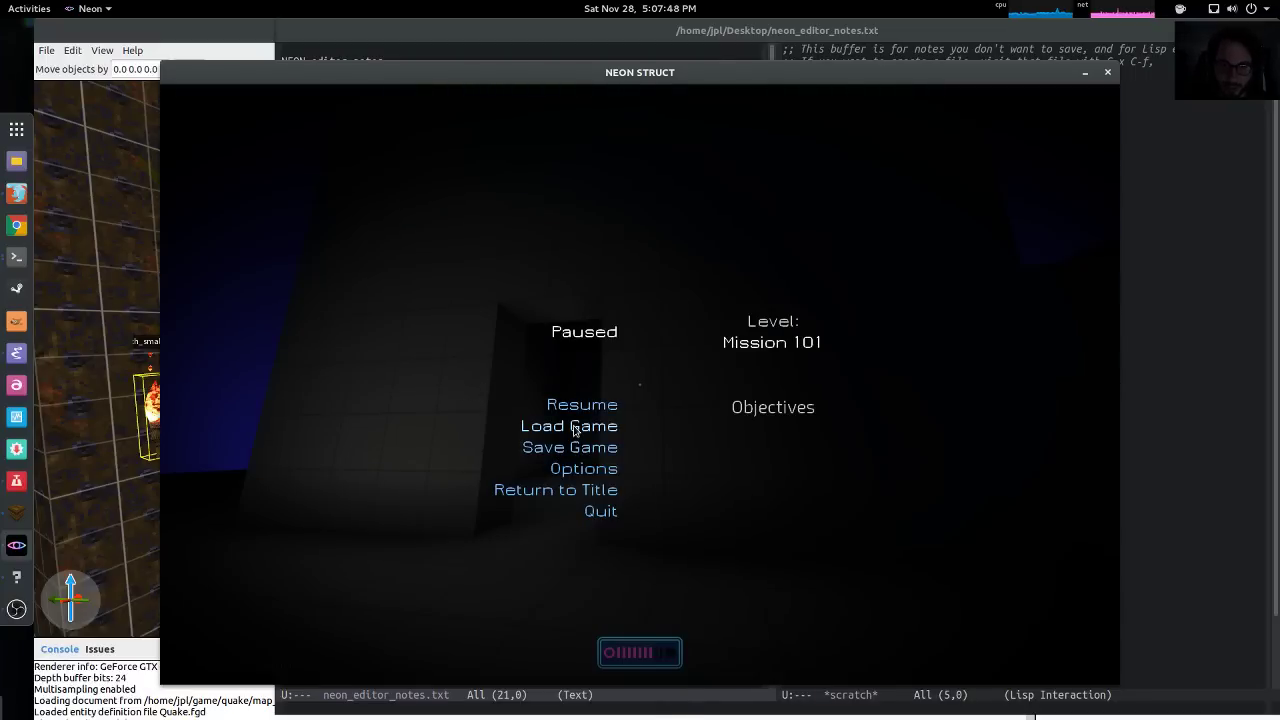
pyautogui.click(574, 489)
pyautogui.click(640, 400)
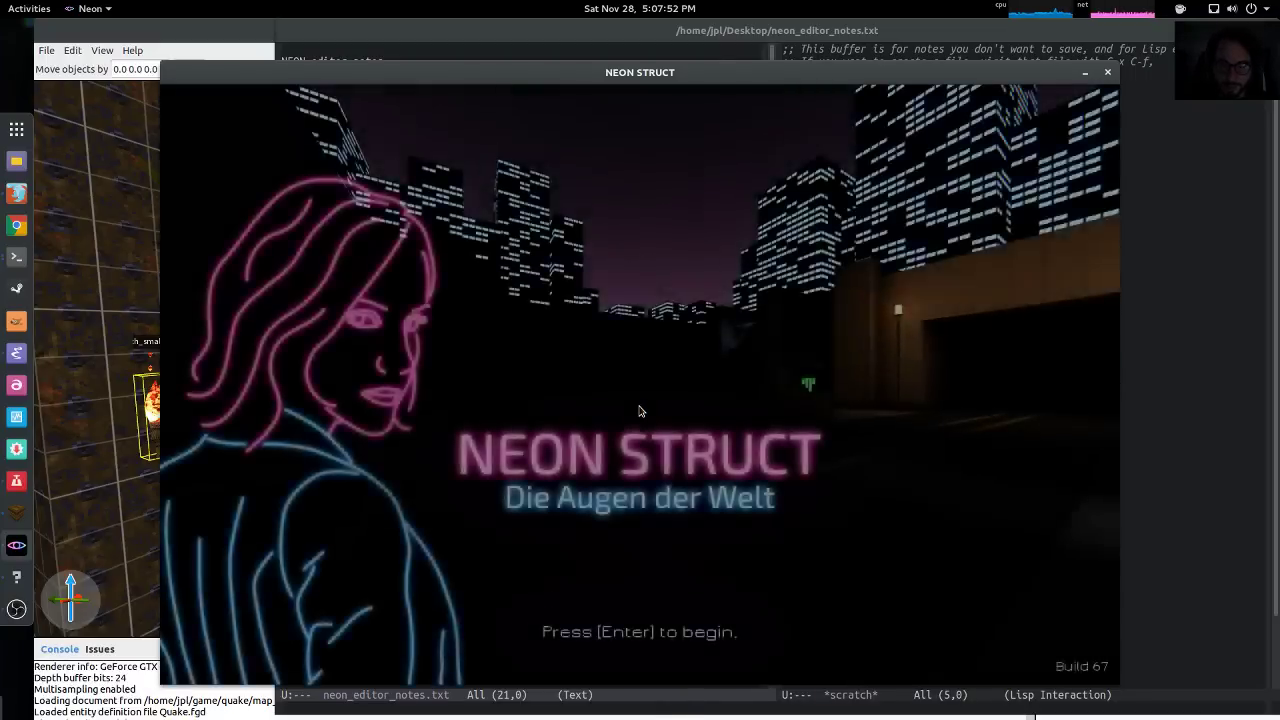
pyautogui.press('Return')
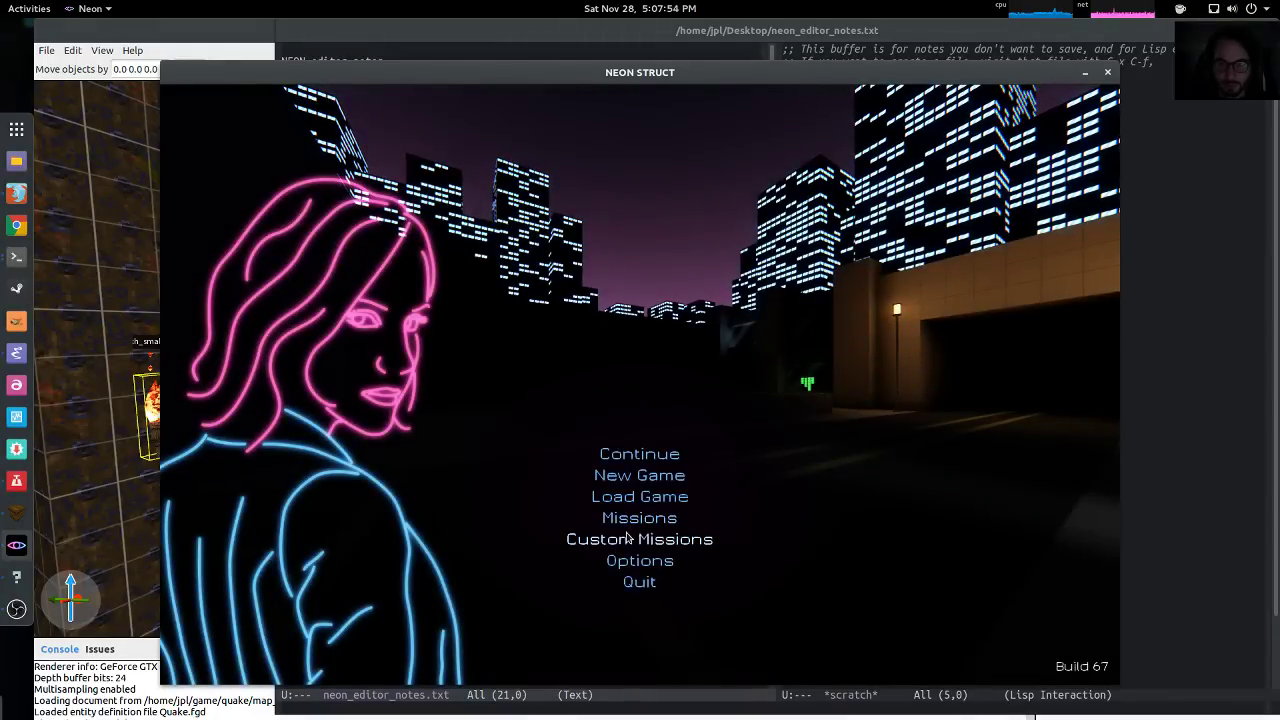
pyautogui.click(630, 537)
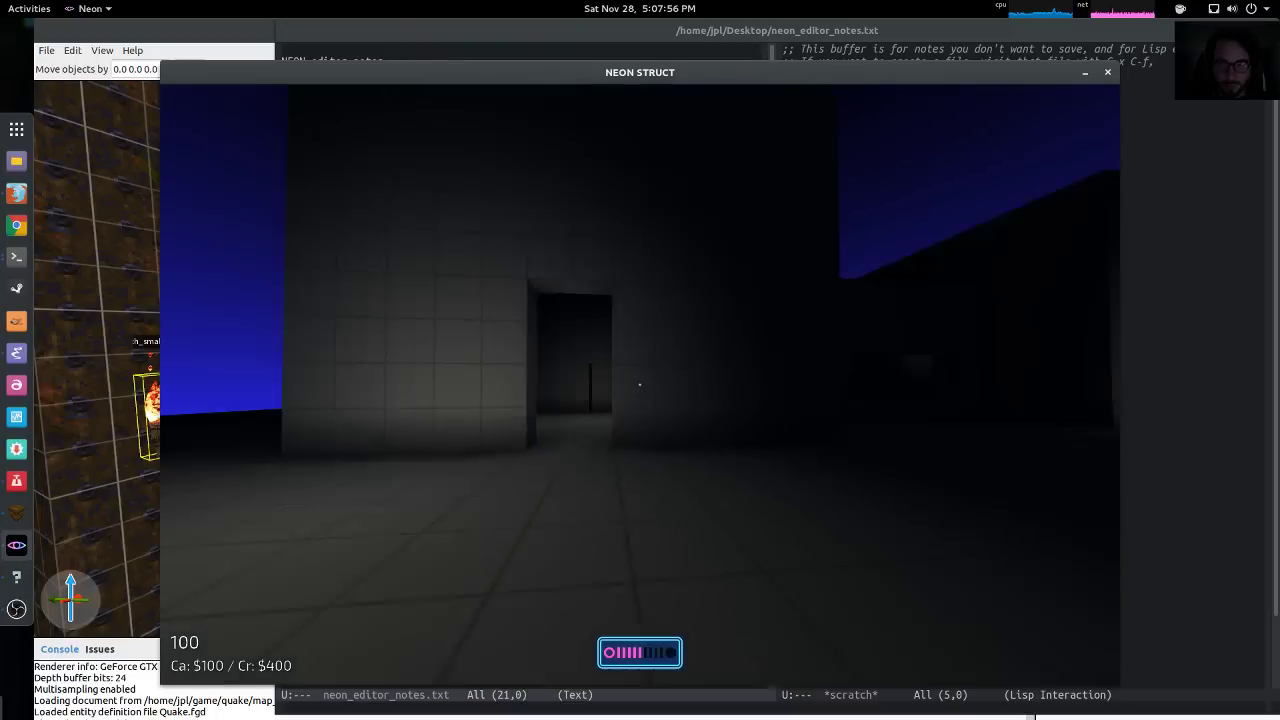
# Walk around the outside of the buildings in game view and go in through the lit doorway
pyautogui.press('w')
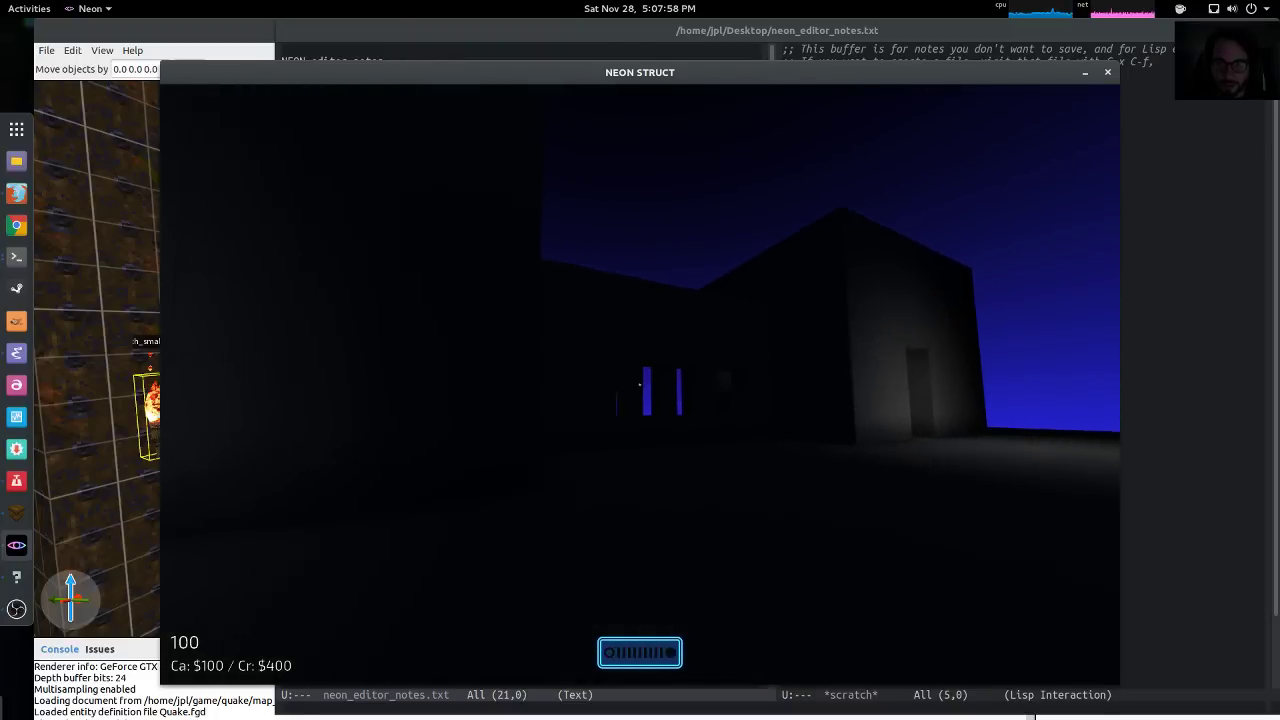
pyautogui.press('w')
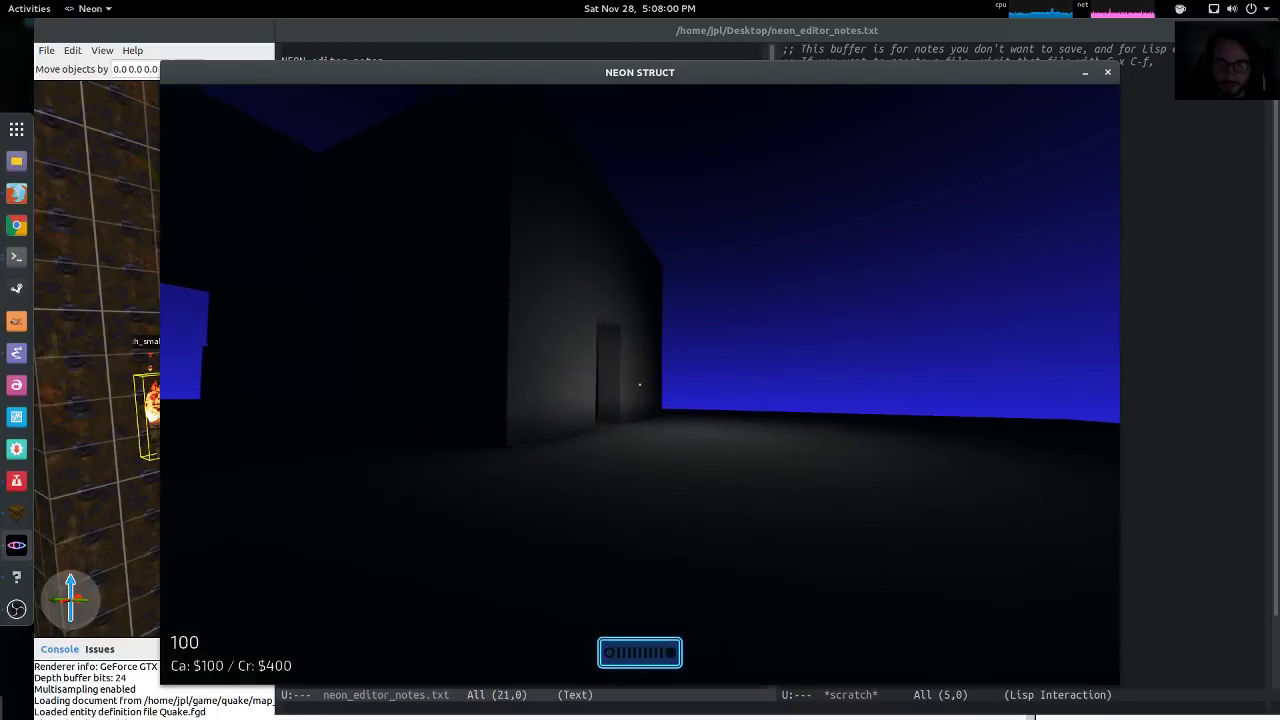
pyautogui.press('w')
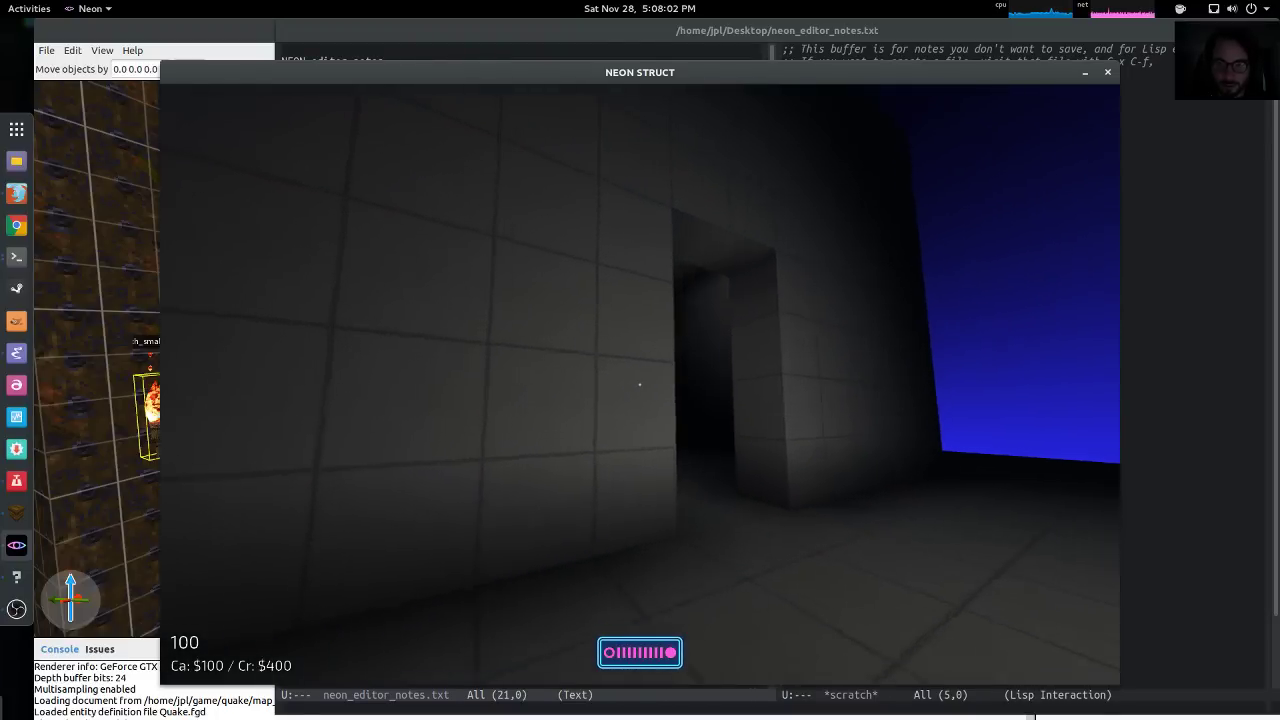
pyautogui.press('w')
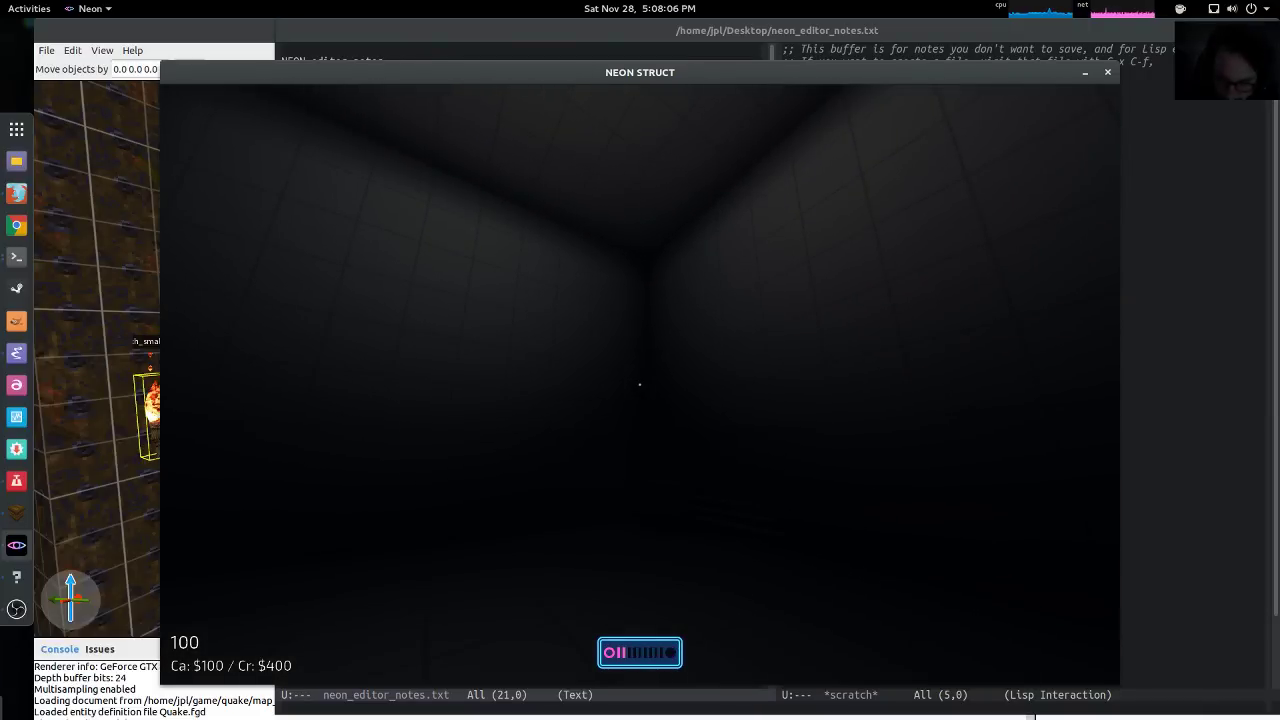
# Enter the level editor and load the mission101.neonroom file into it
pyautogui.press('F5')
pyautogui.press('d')
pyautogui.press('F9')
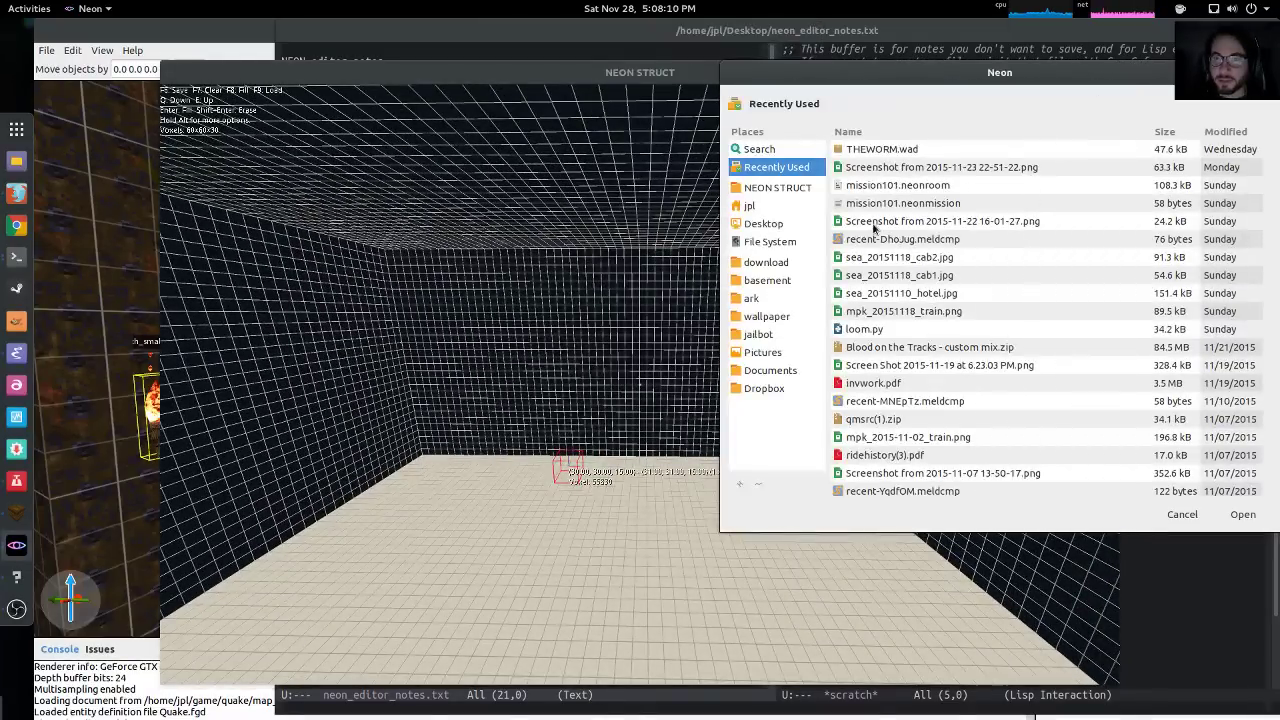
pyautogui.doubleClick(910, 187)
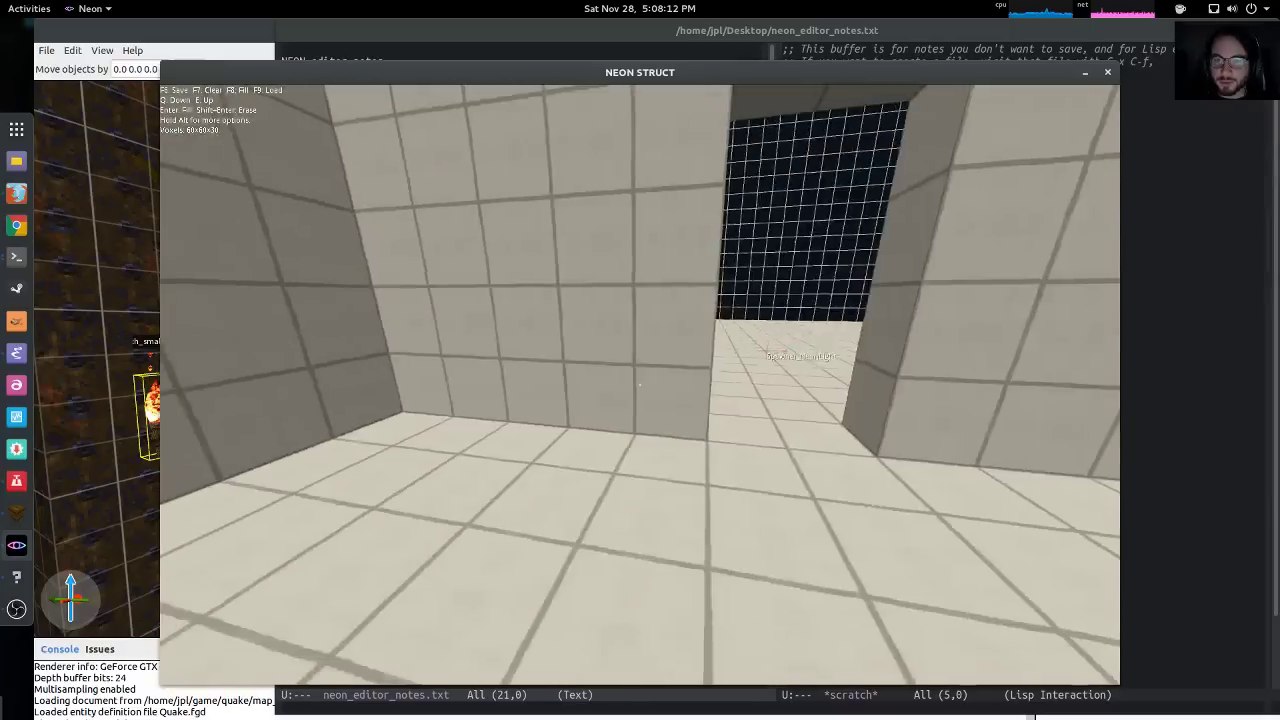
# Fly through the loaded rooms in the editor and compare them with the lit in-game view
pyautogui.press('w')
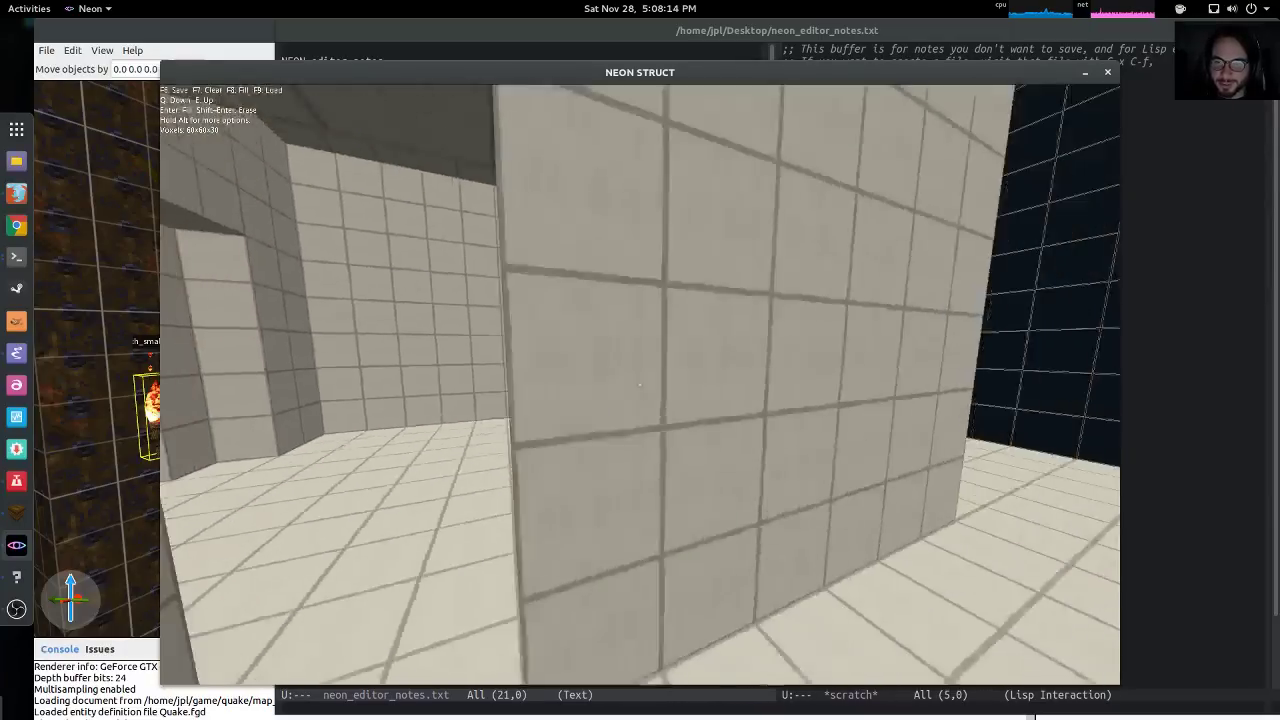
pyautogui.press('w')
pyautogui.press('F1')
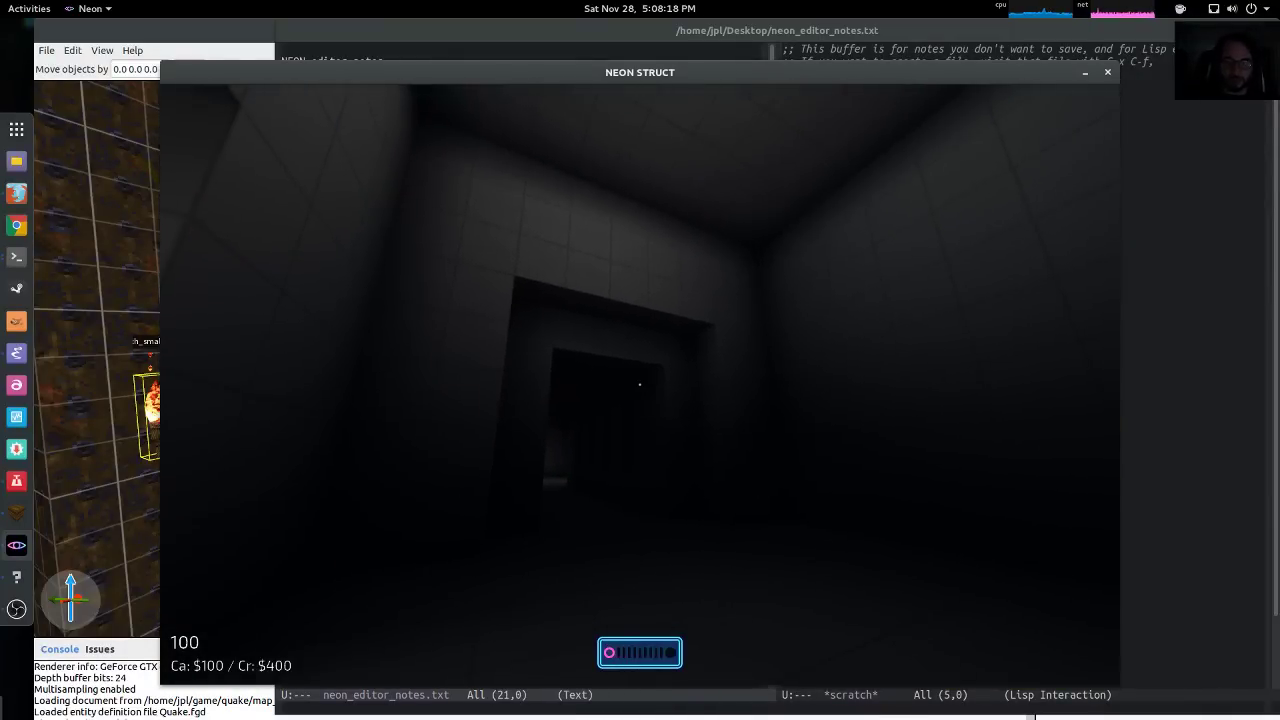
pyautogui.press('F1')
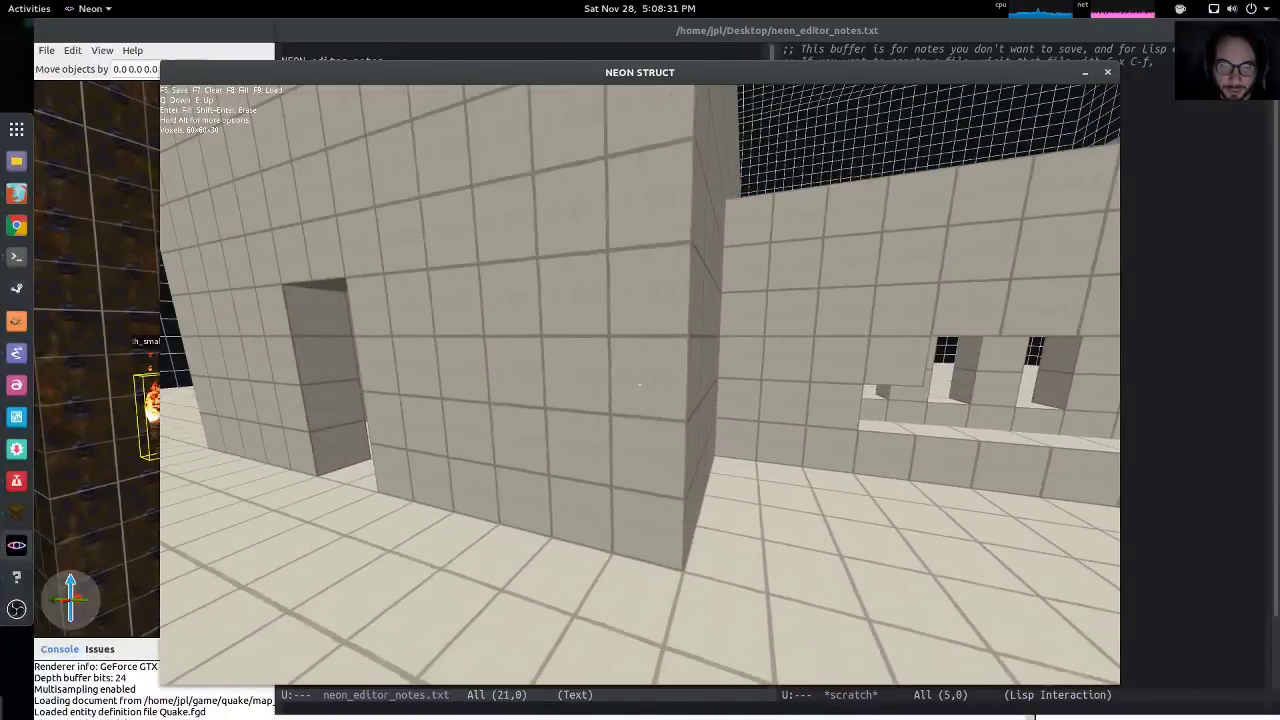
# Pause and switch to the Emacs notes, placing the cursor at the end of the "realtime lighting in editor" line
pyautogui.press('Escape')
pyautogui.click(330, 31)
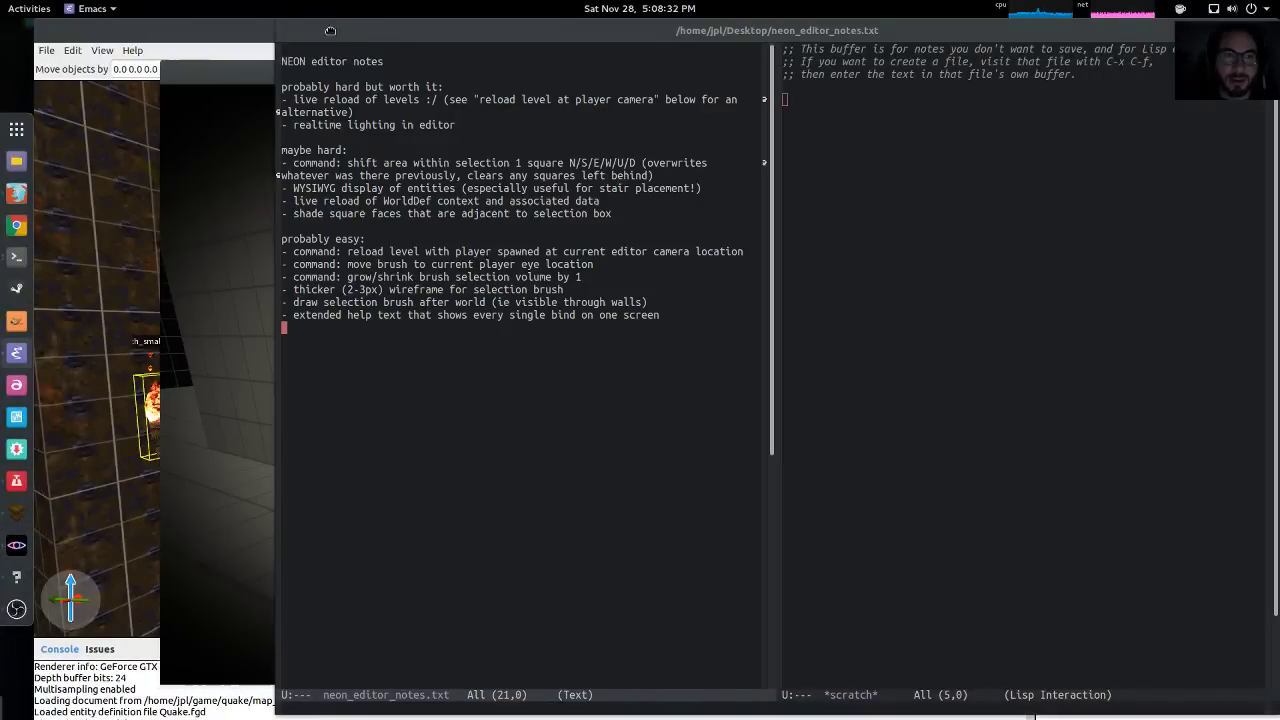
pyautogui.click(418, 101)
pyautogui.click(471, 124)
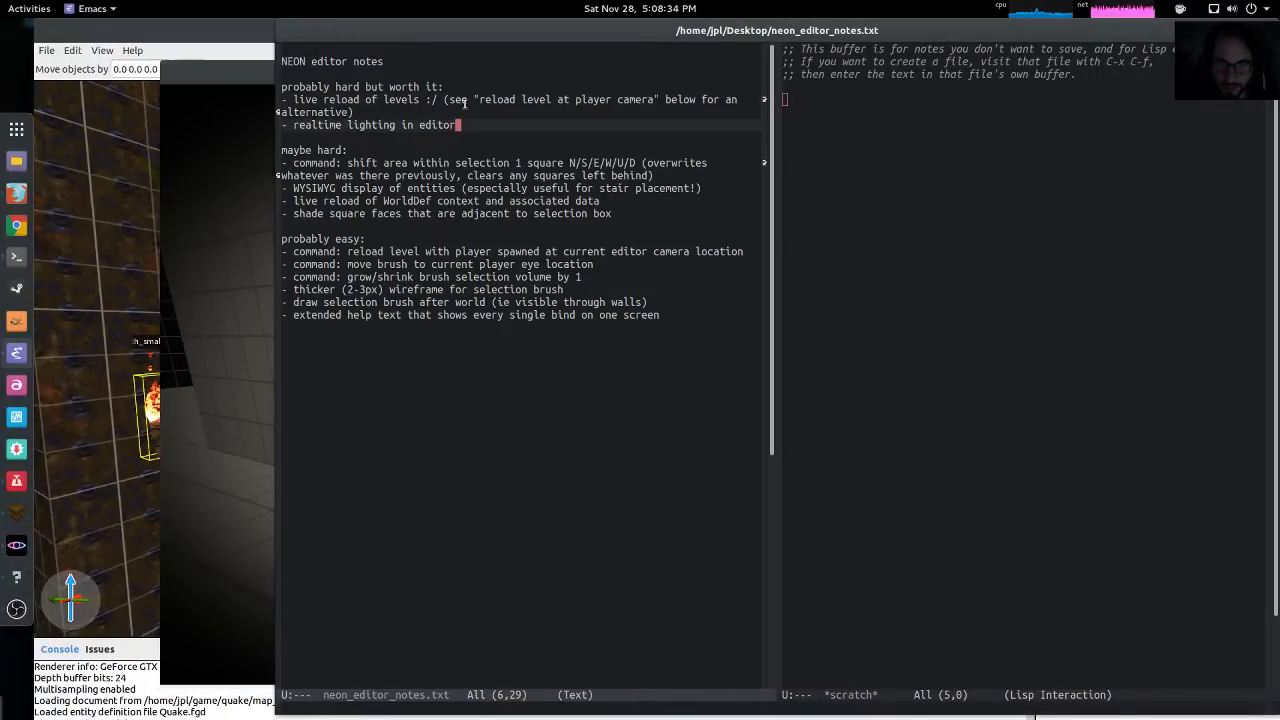
# Alternate between the paused NEON STRUCT view and the Emacs notes, and resume the level editor
pyautogui.click(195, 75)
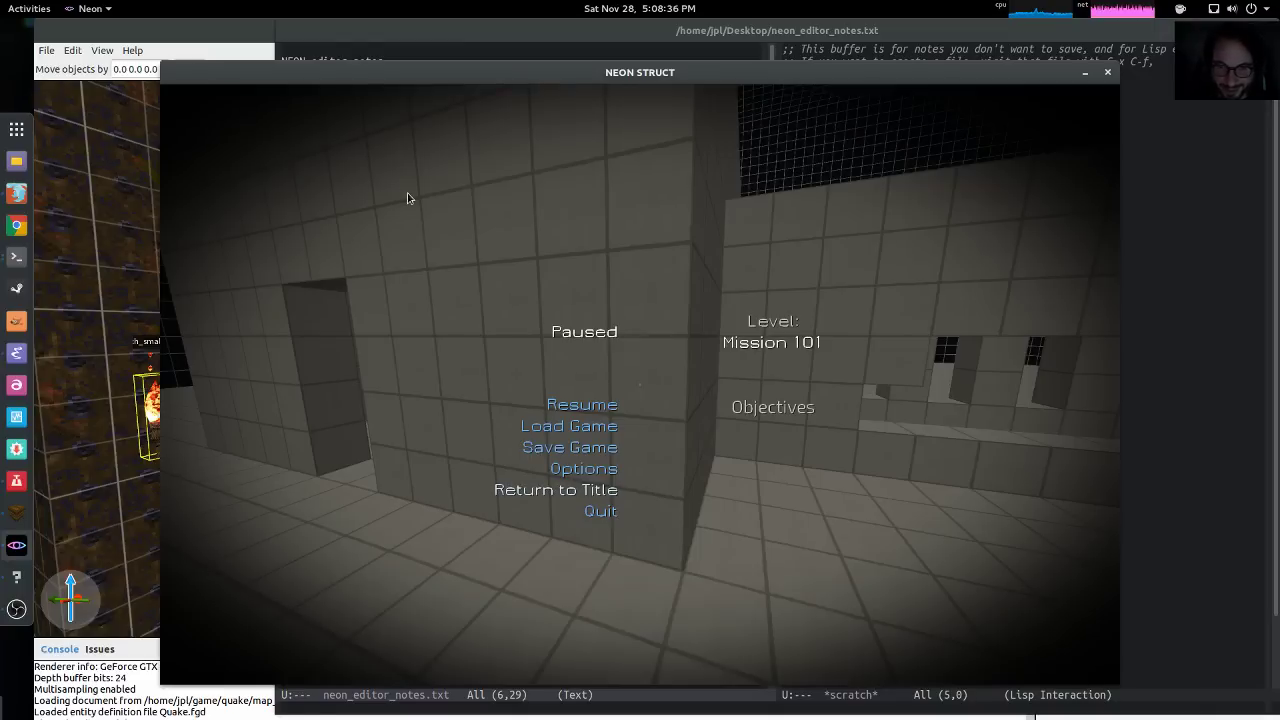
pyautogui.click(410, 34)
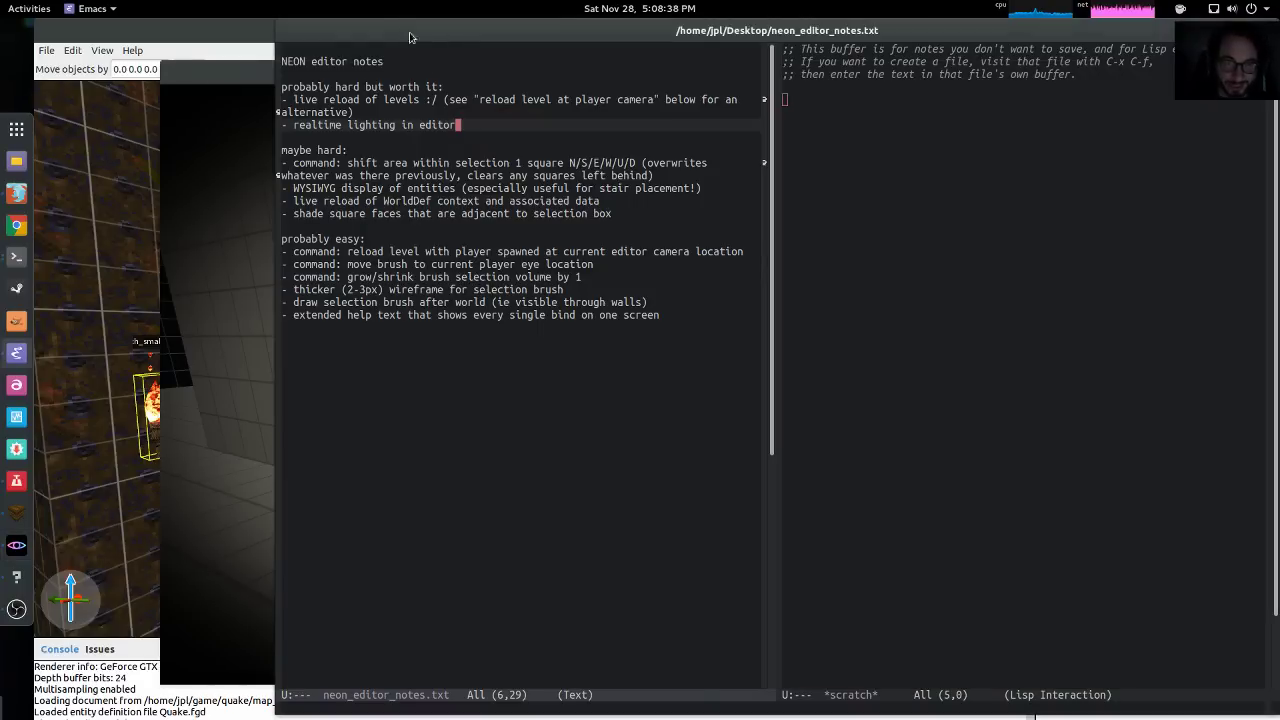
pyautogui.click(232, 89)
pyautogui.click(564, 403)
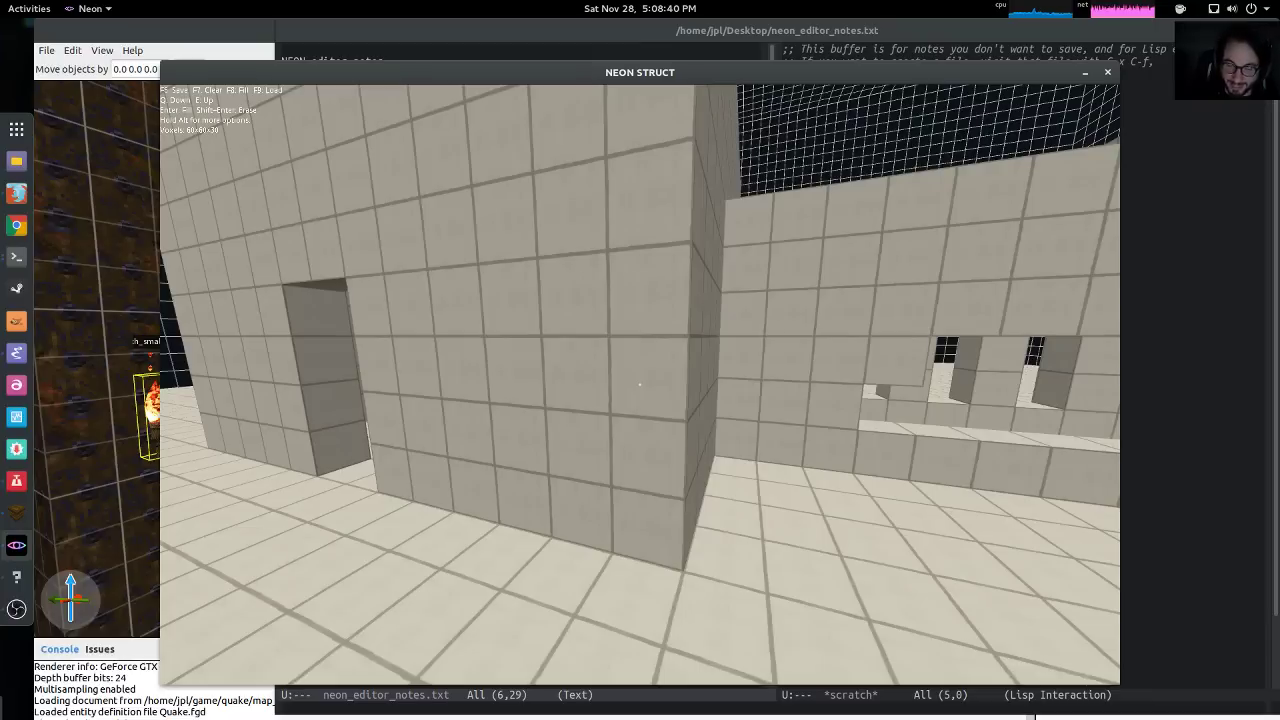
# Switch to the in-game view, walk outside and through the building's dark rooms, and return to the editor view
pyautogui.press('F2')
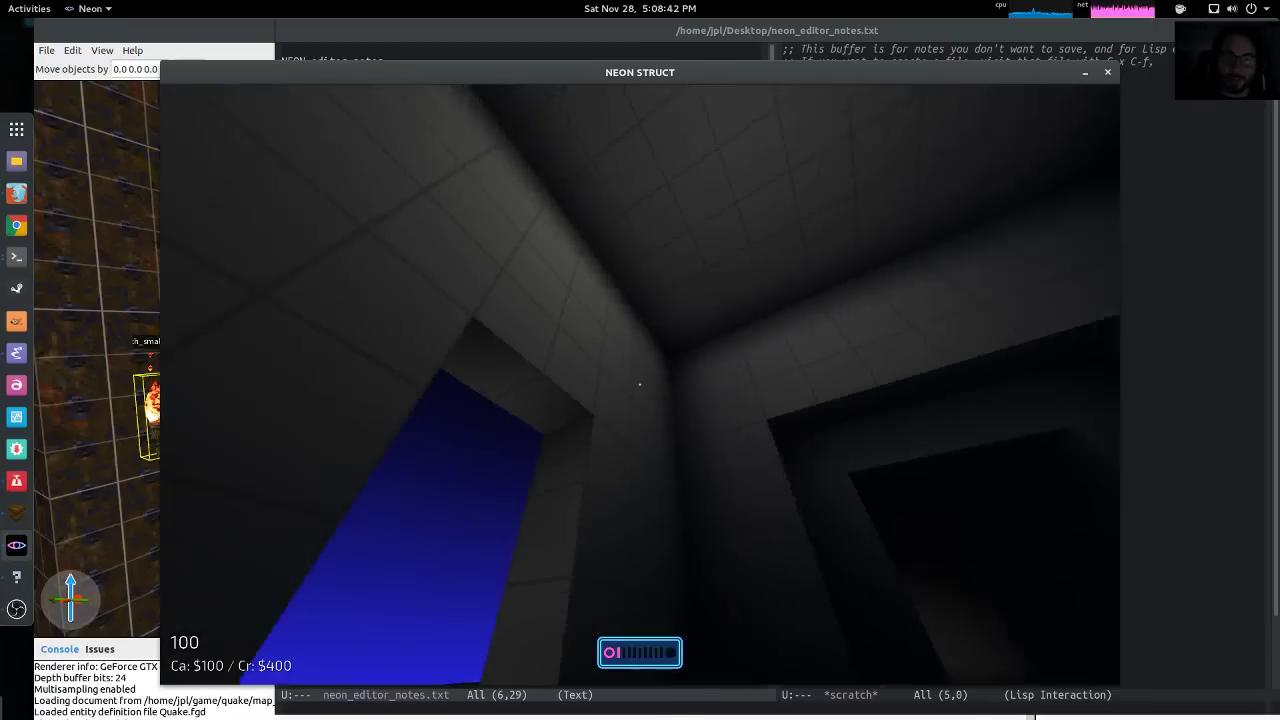
pyautogui.press('w')
pyautogui.press('w')
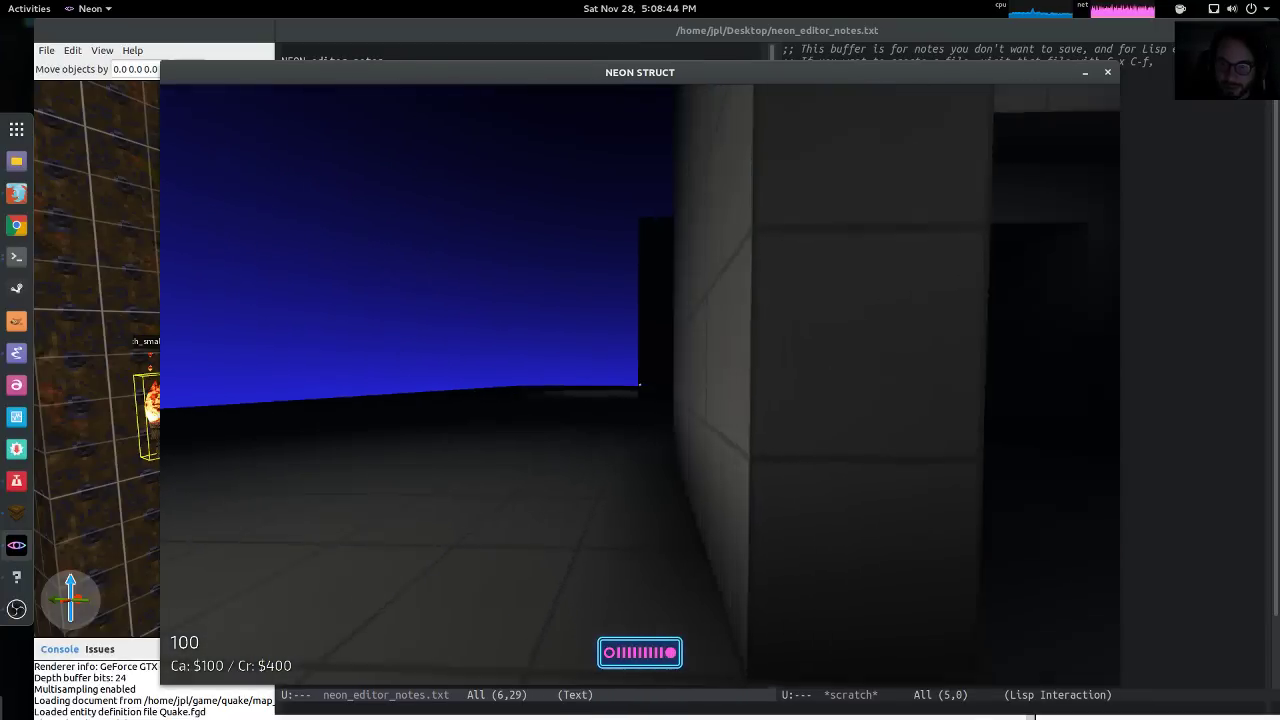
pyautogui.press('w')
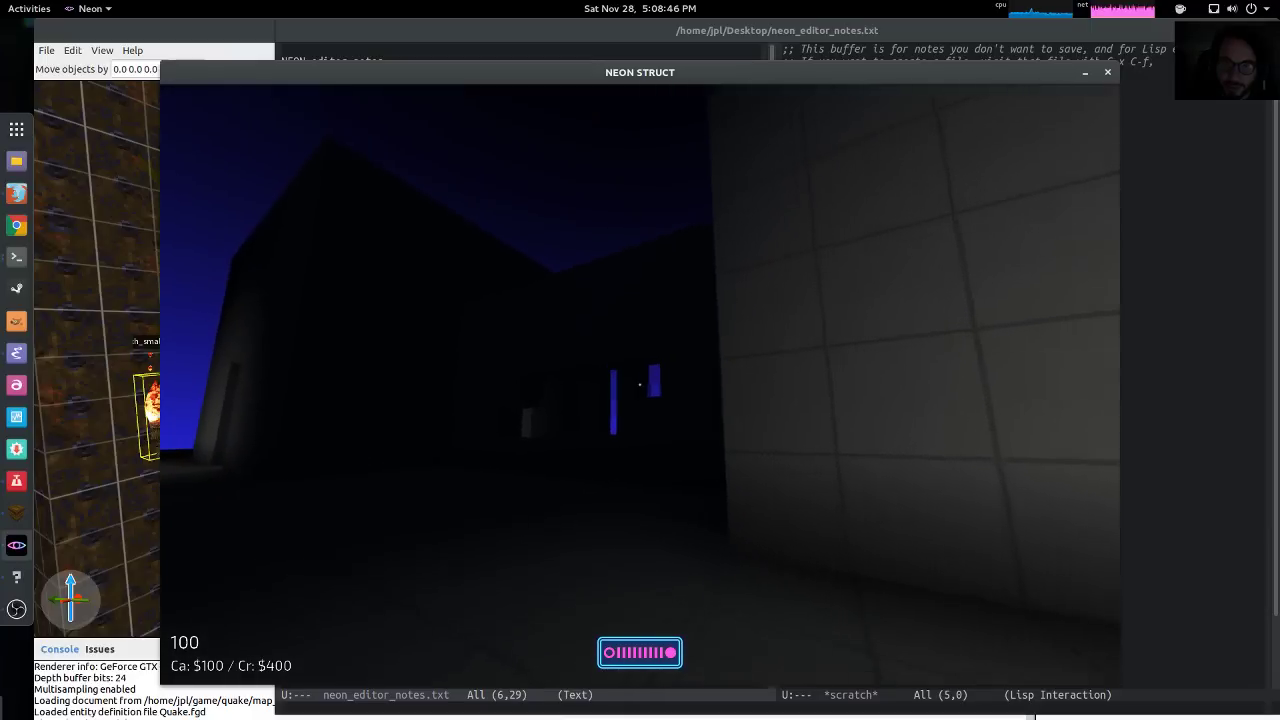
pyautogui.press('w')
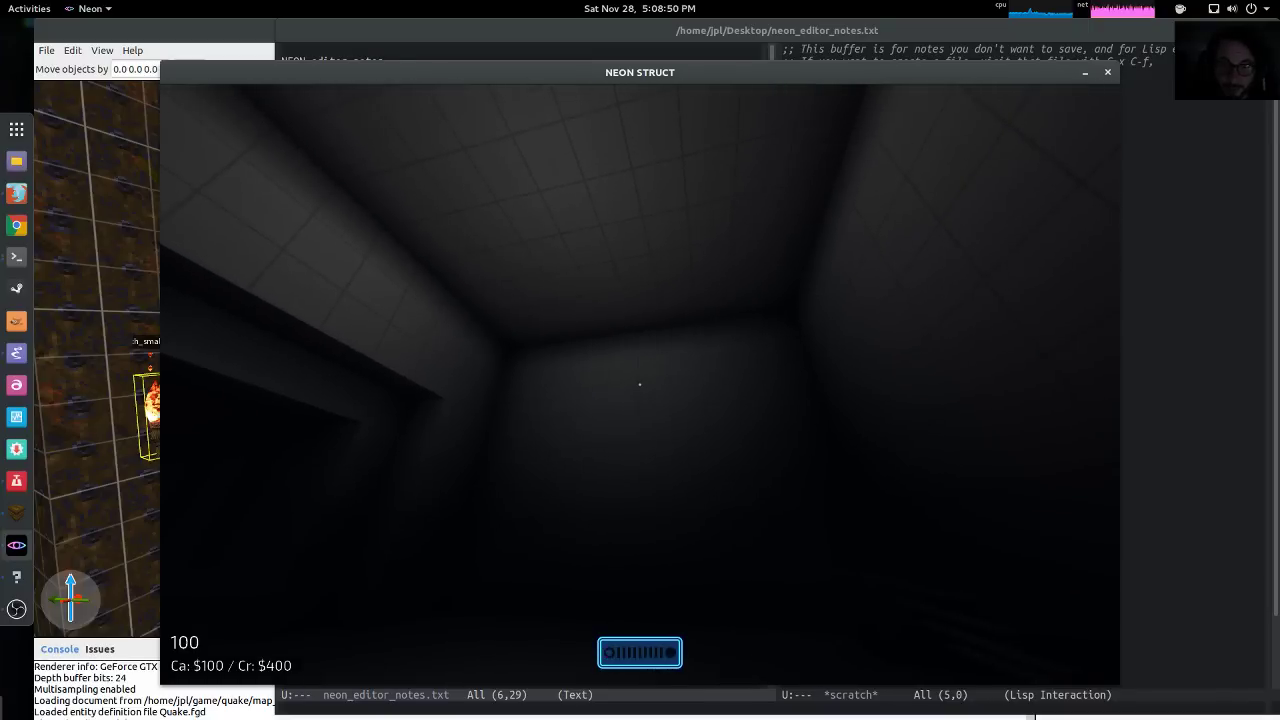
pyautogui.press('w')
pyautogui.press('w')
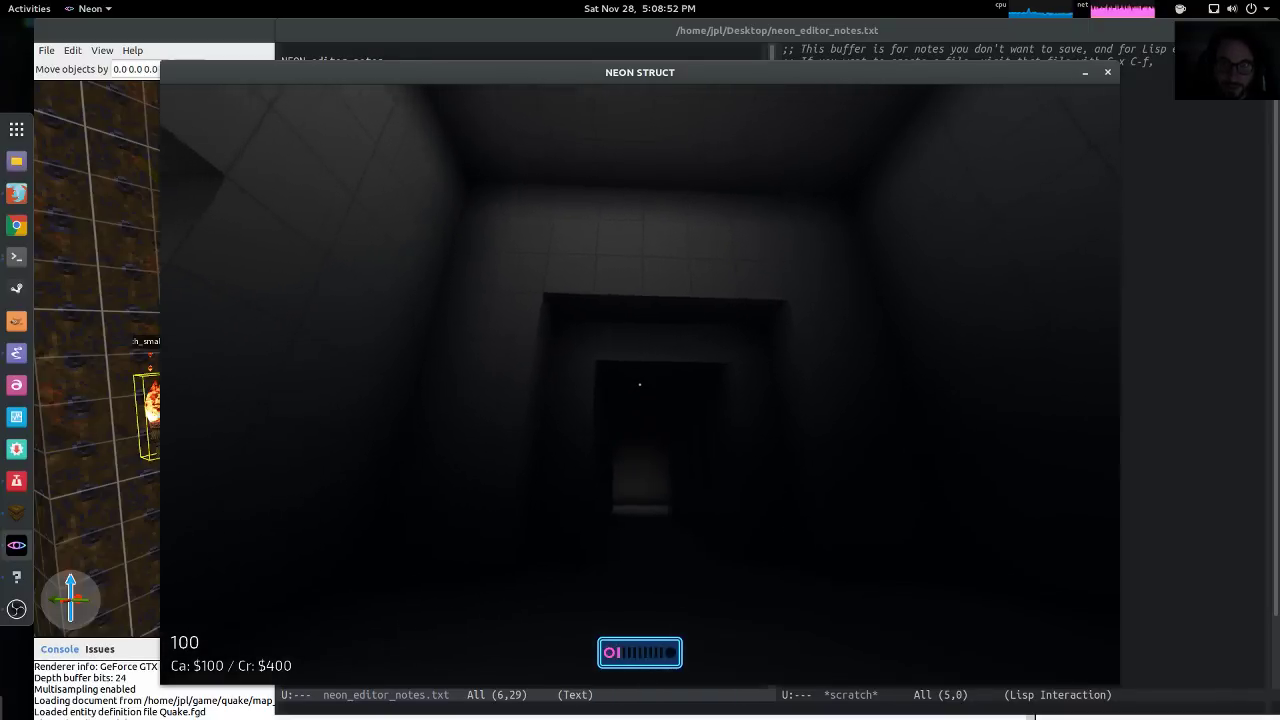
pyautogui.press('w')
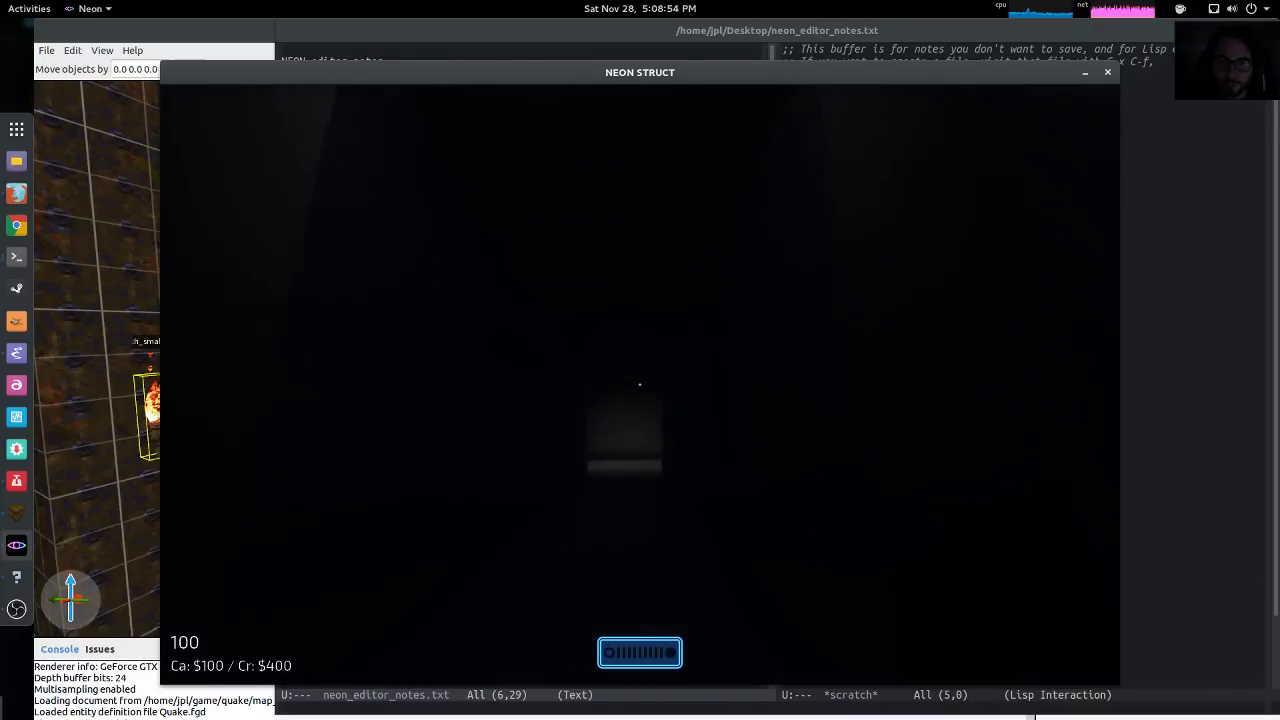
pyautogui.press('F5')
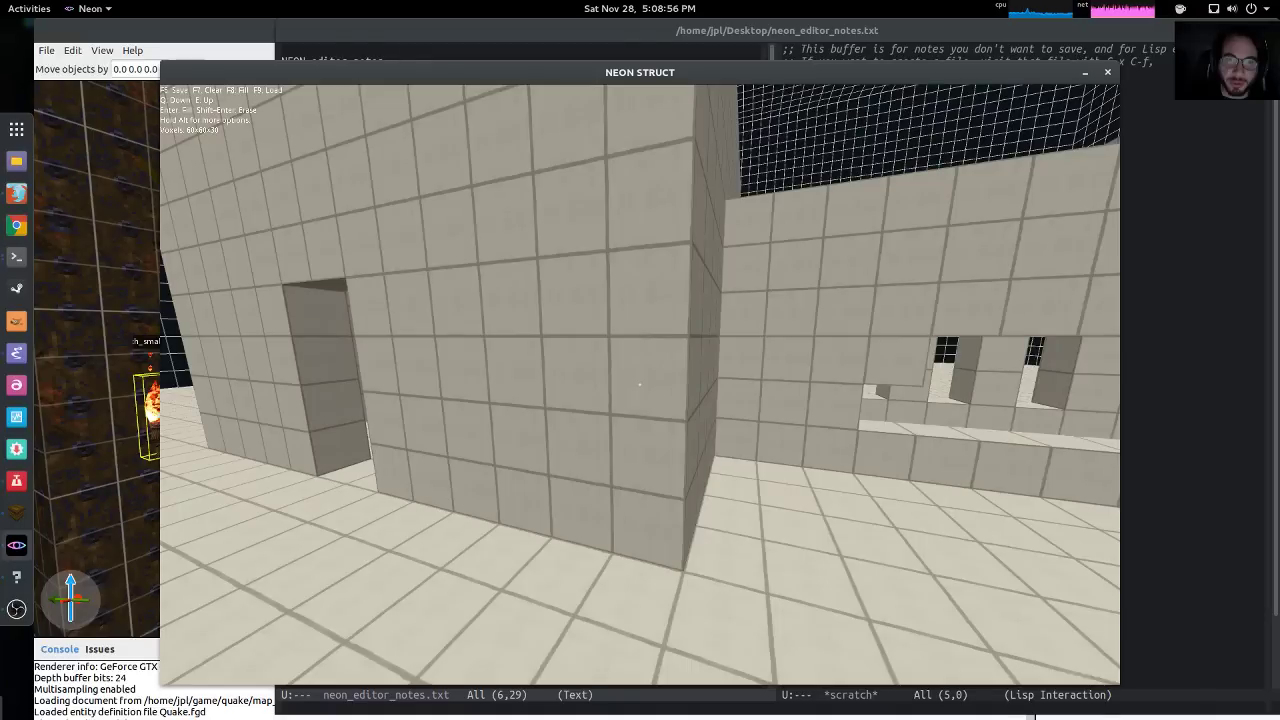
# Fly into the room in the editor and examine the spawner markers and voxel selection beside the wall
pyautogui.press('w')
pyautogui.press('s')
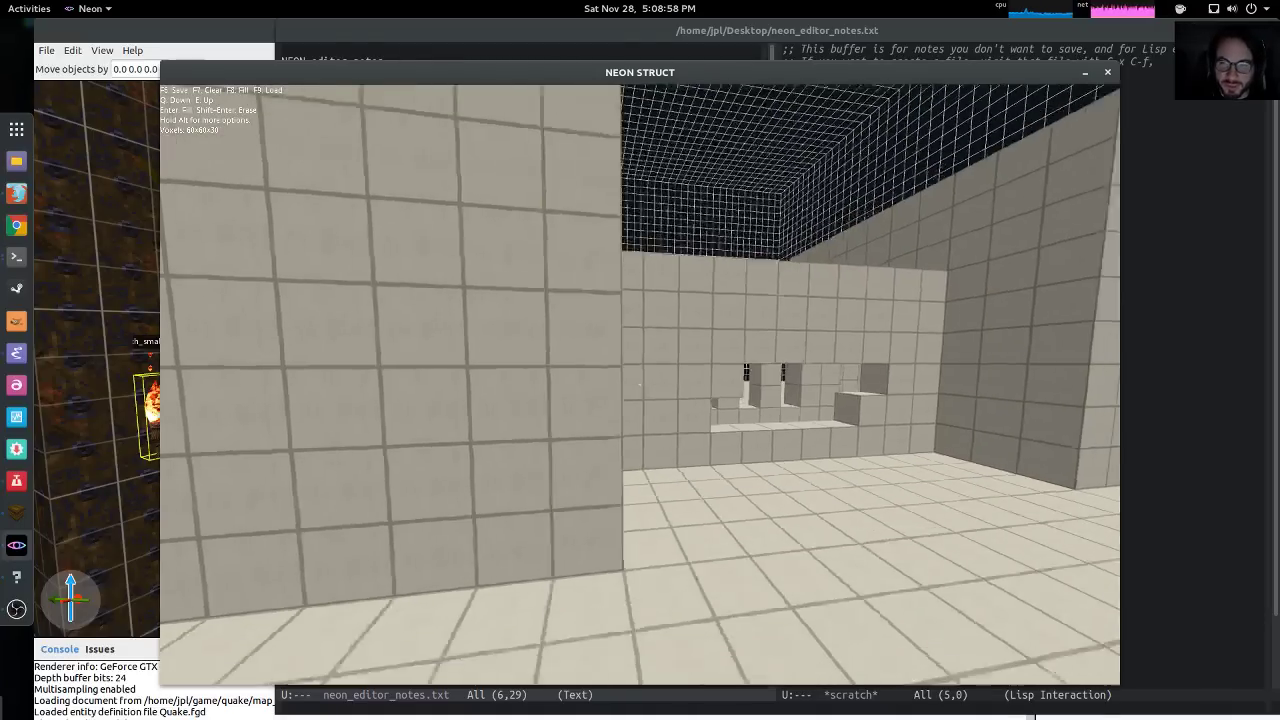
pyautogui.press('w')
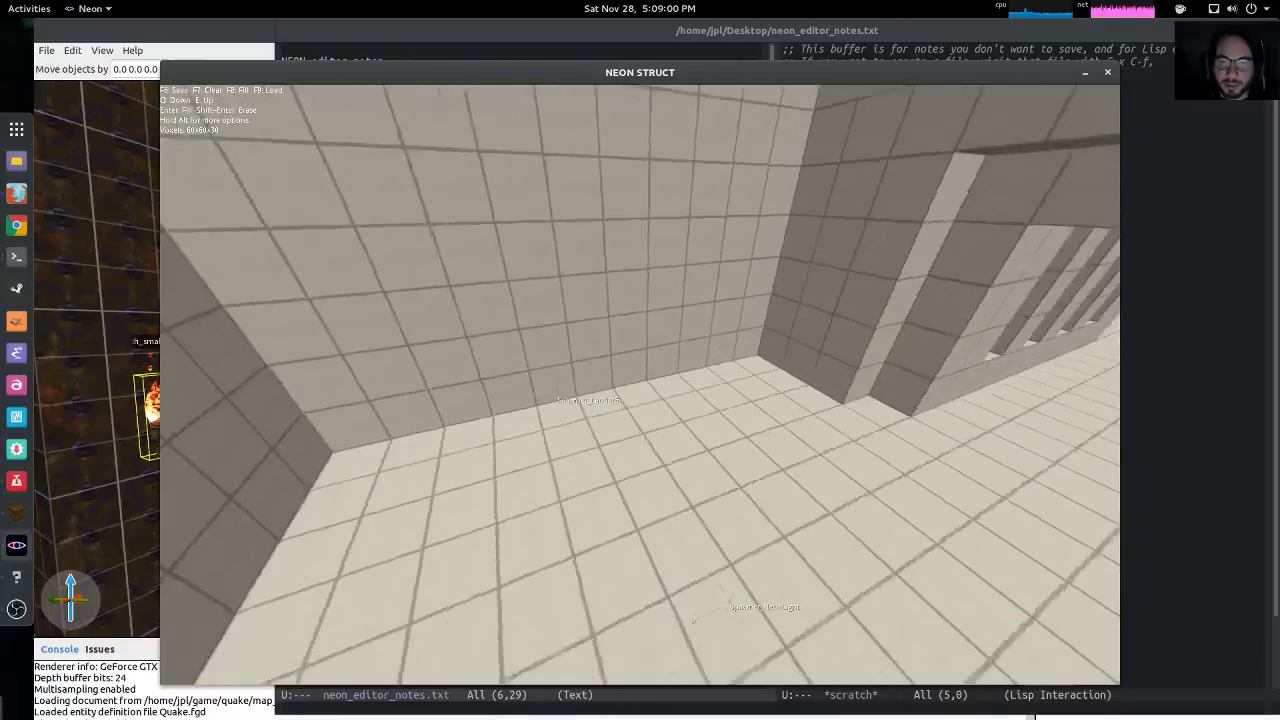
pyautogui.click(640, 384)
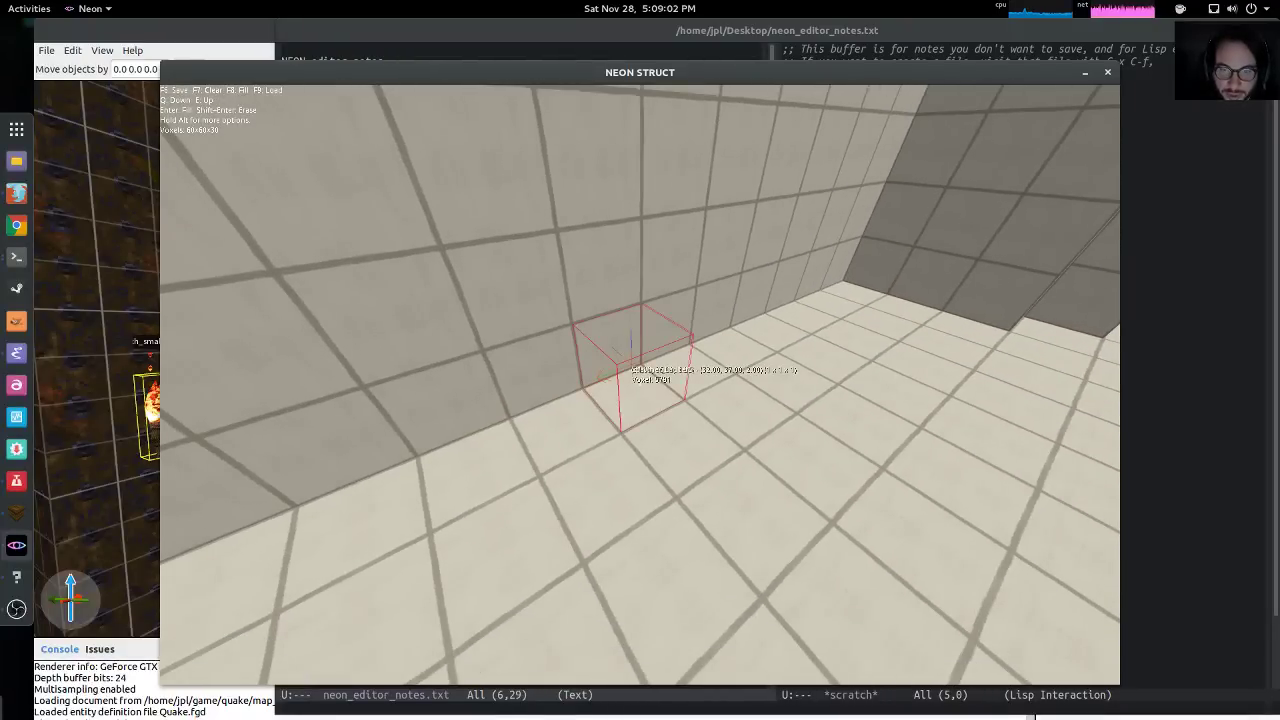
pyautogui.press('a')
pyautogui.press('d')
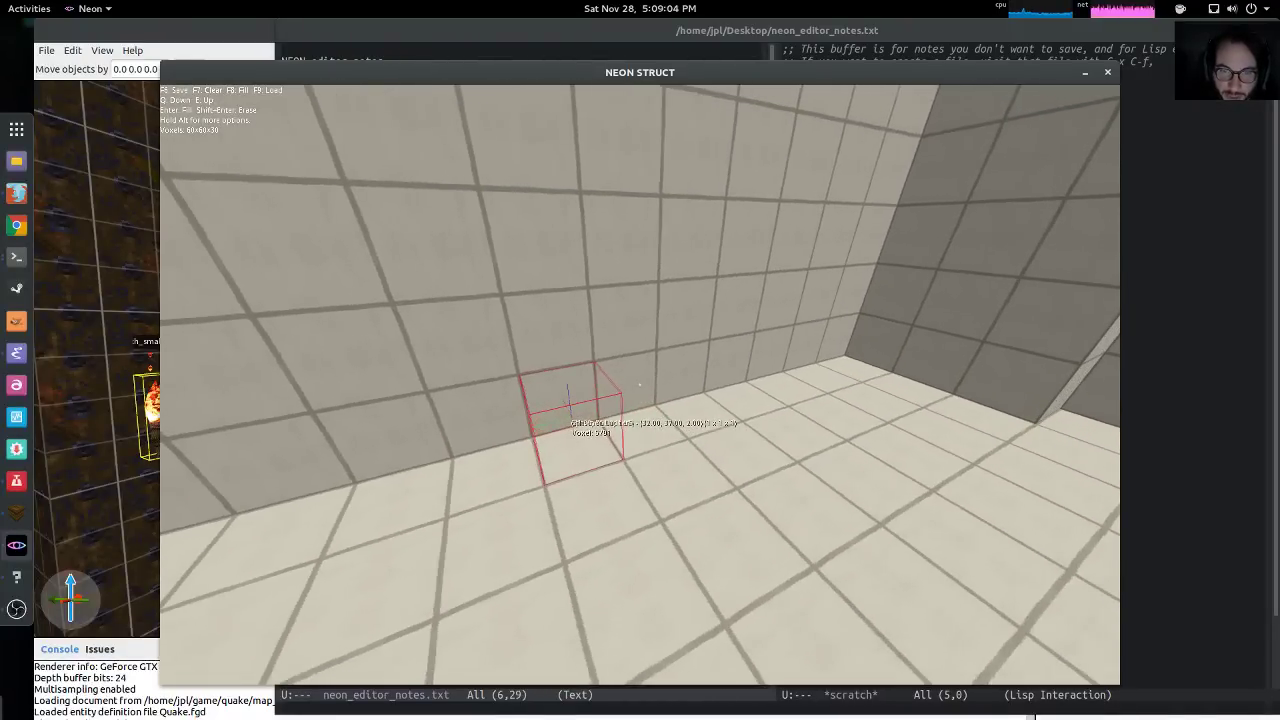
pyautogui.press('w')
pyautogui.click(640, 384)
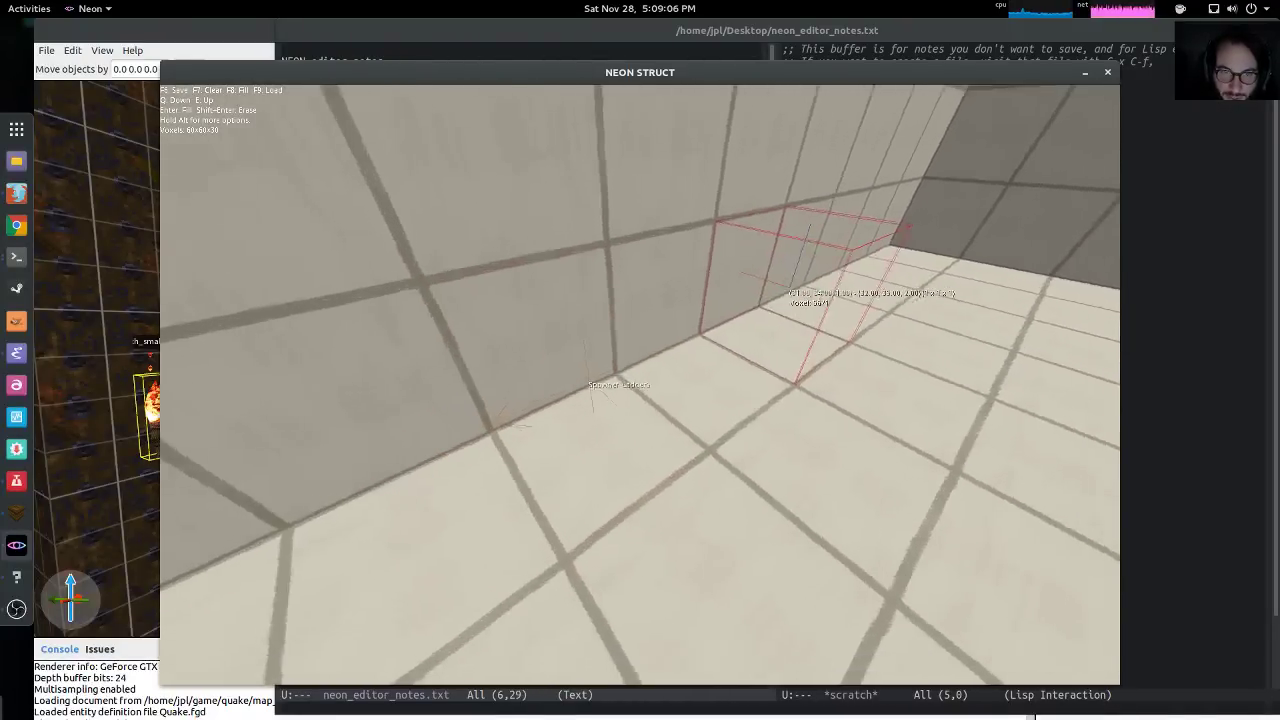
pyautogui.press('d')
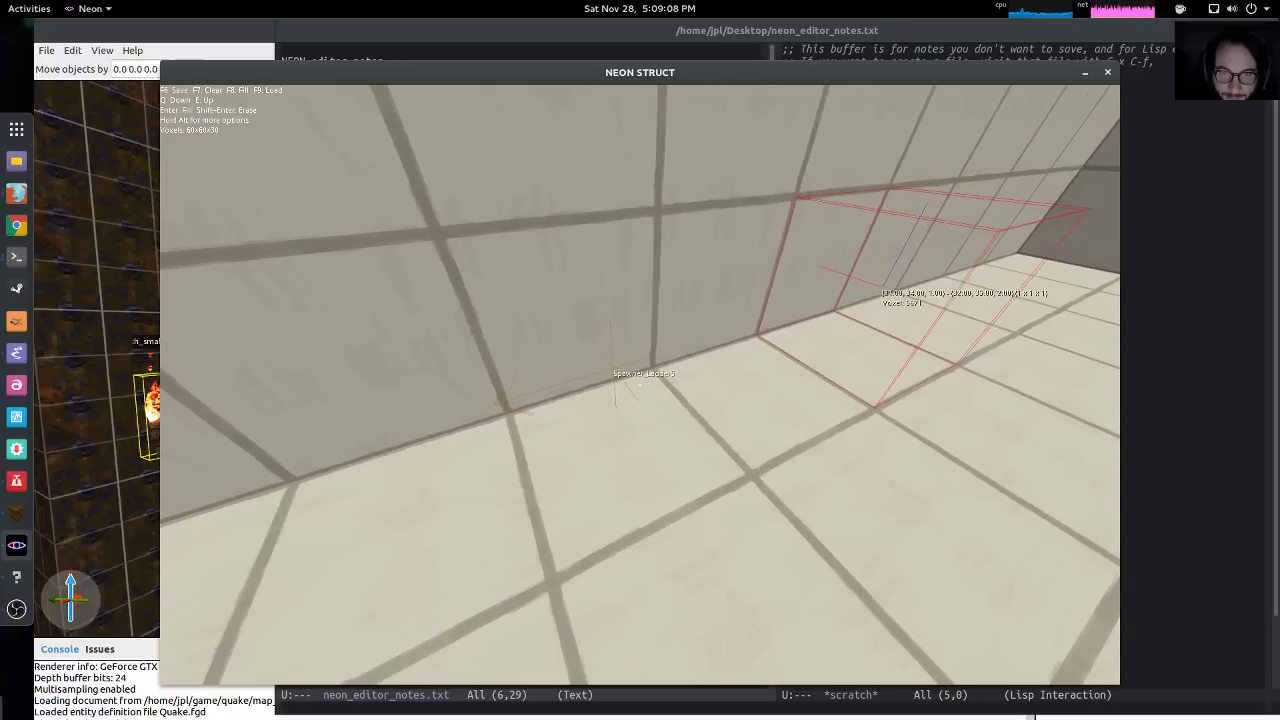
pyautogui.press('s')
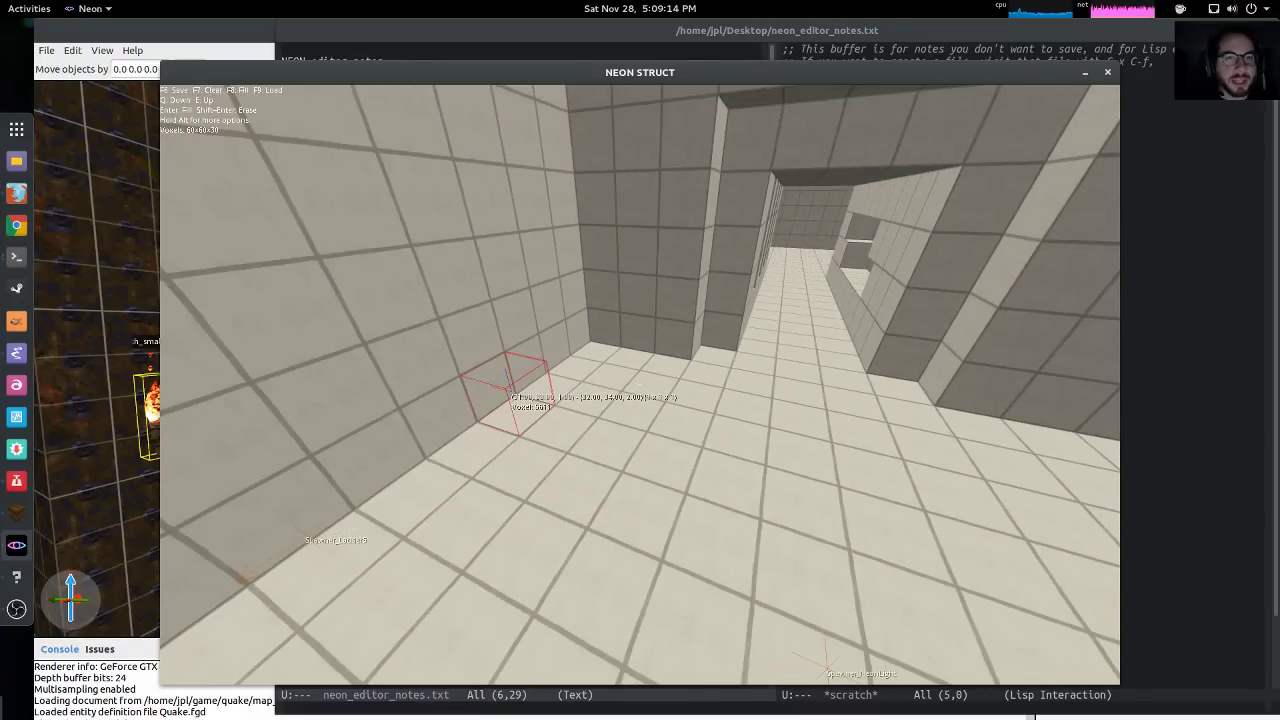
# Examine the spawner markers on the outdoor floor and the Spawner_Stairs4x1 marker near the room's corner
pyautogui.press('w')
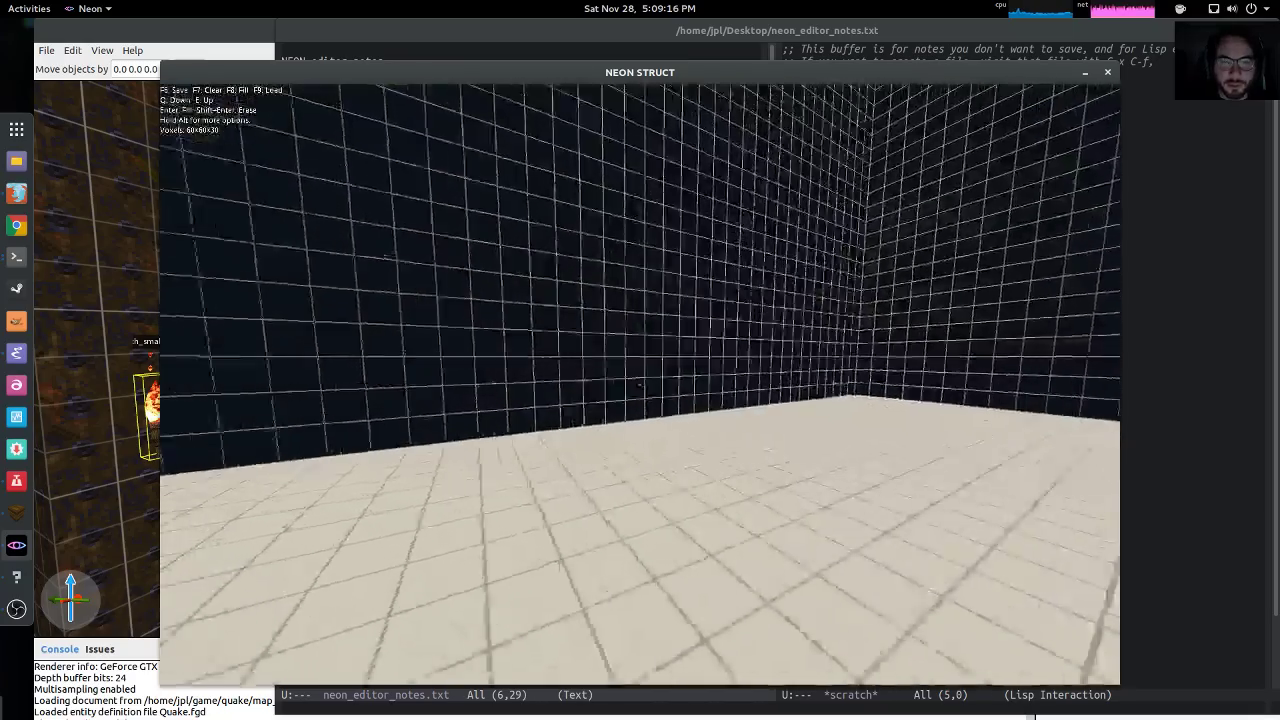
pyautogui.press('w')
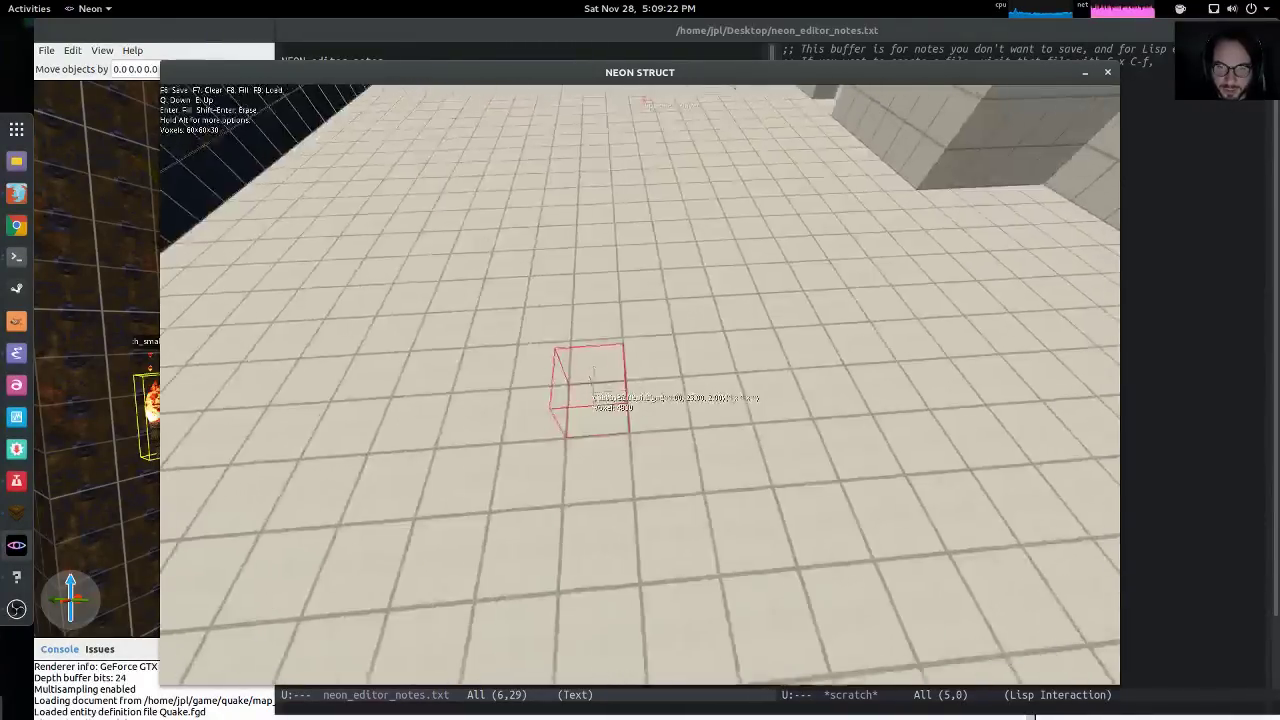
pyautogui.press('Right')
pyautogui.press('Up')
pyautogui.press('w')
pyautogui.press('w')
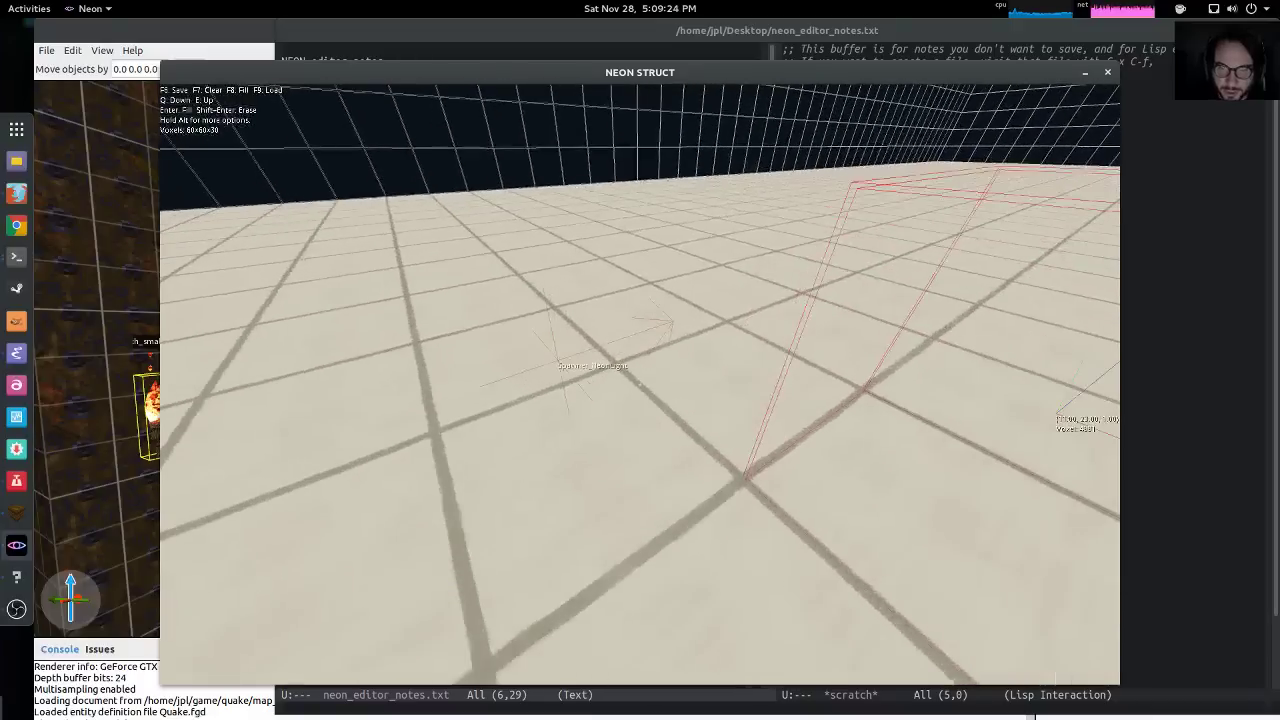
pyautogui.press('s')
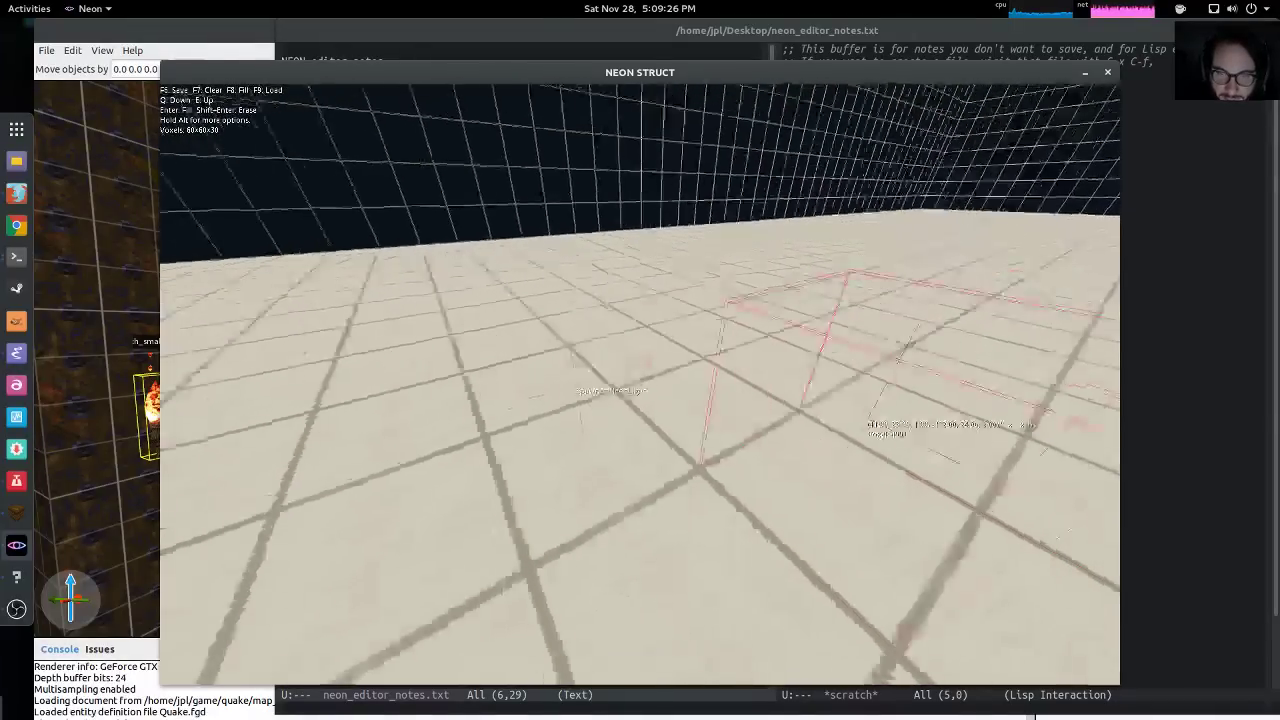
pyautogui.press('w')
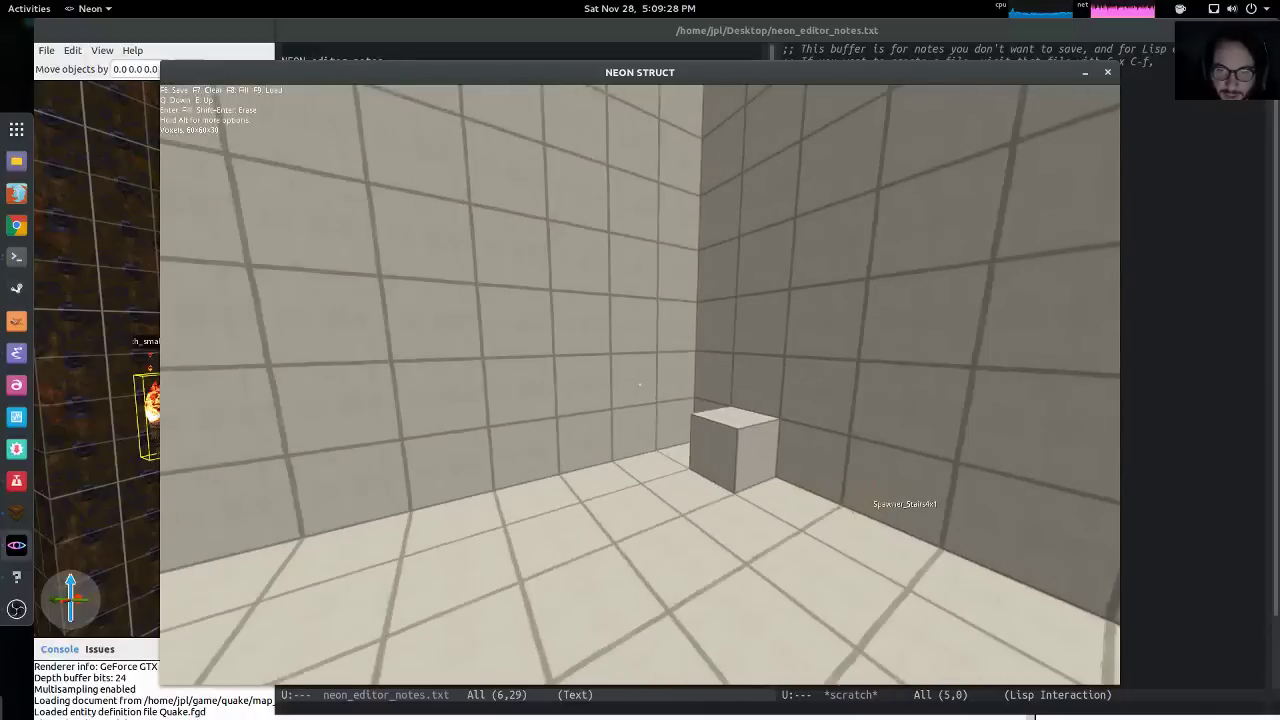
pyautogui.press('s')
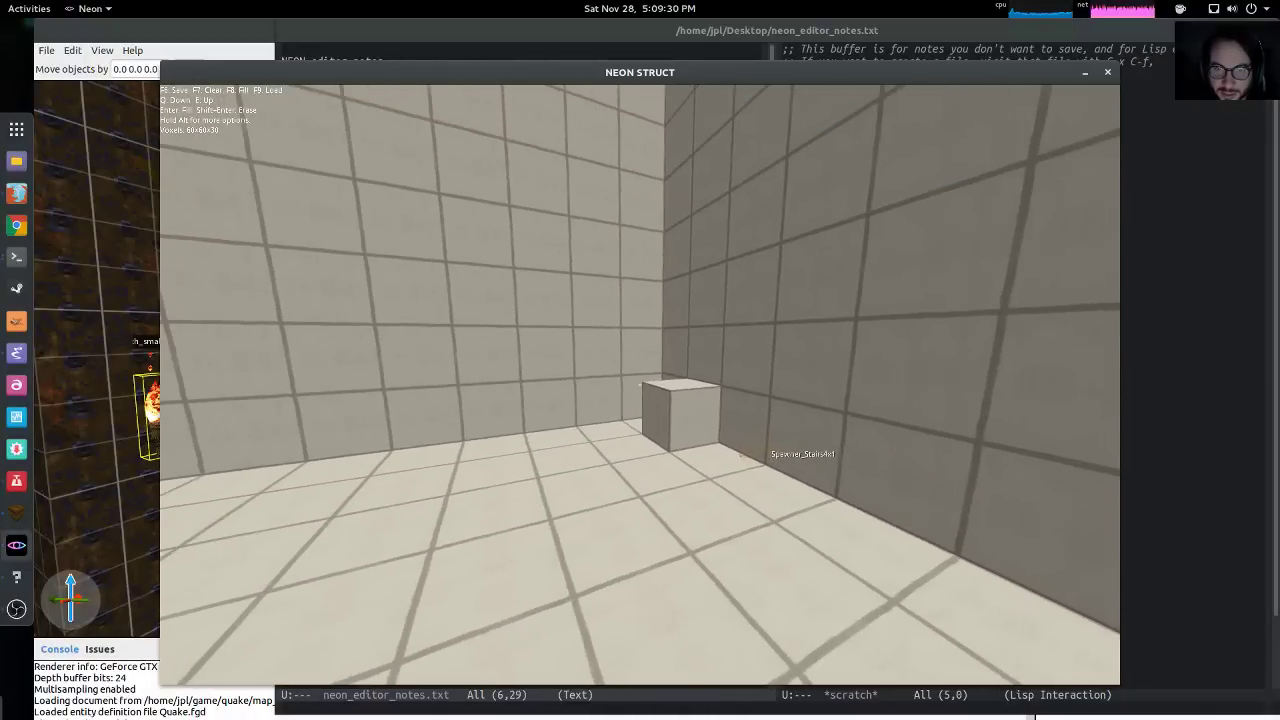
# Browse the spawner list's Doors and Pickups categories, pausing and resuming the editor once
pyautogui.rightClick(640, 385)
pyautogui.press('alt')
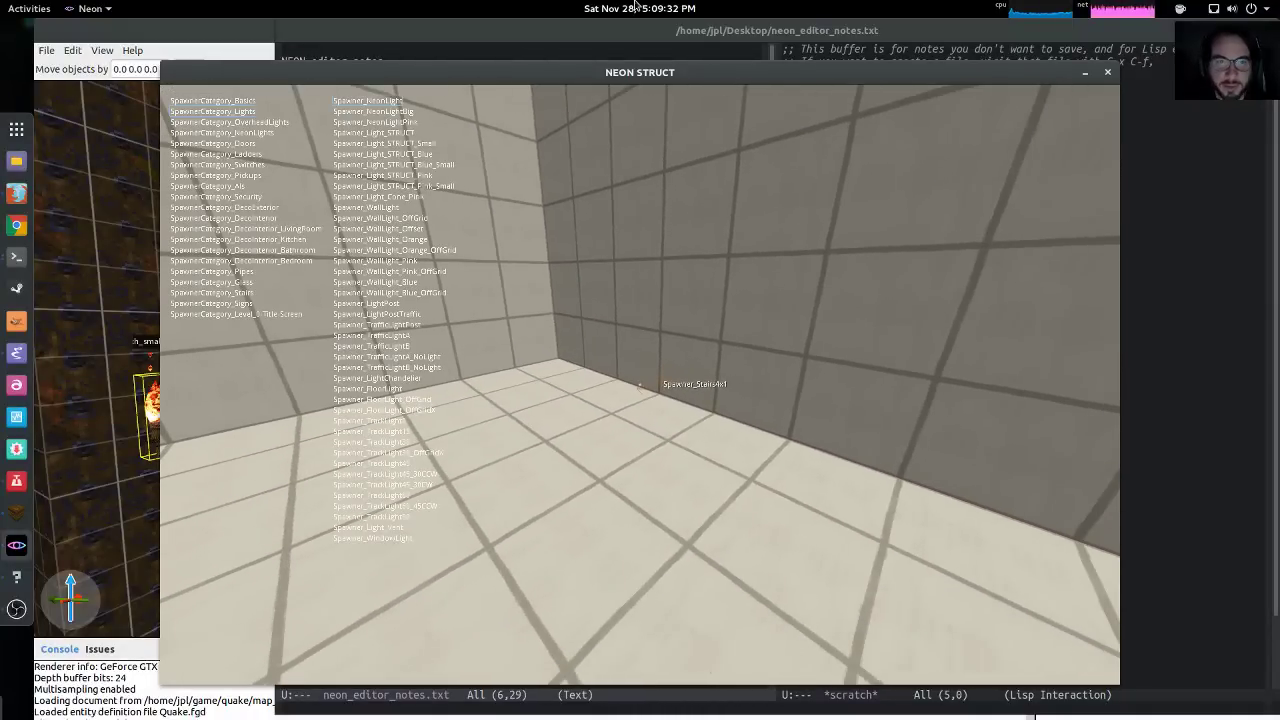
pyautogui.click(245, 145)
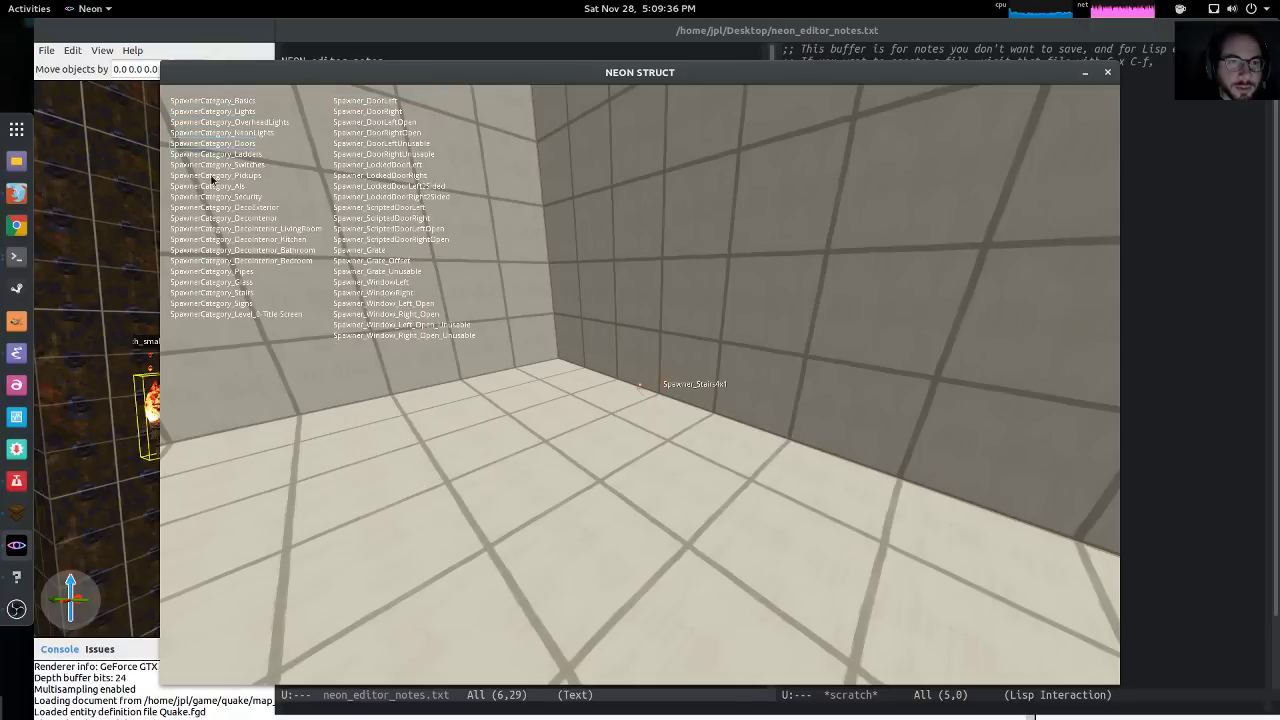
pyautogui.click(240, 176)
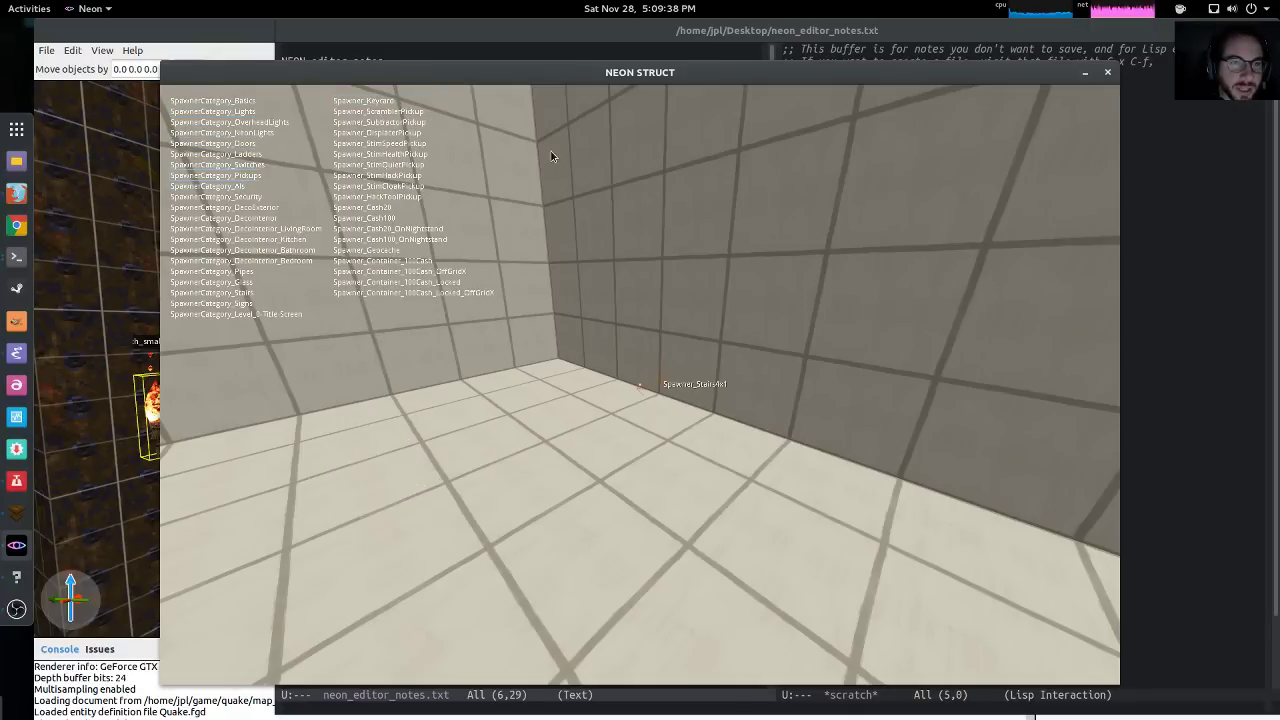
pyautogui.press('Escape')
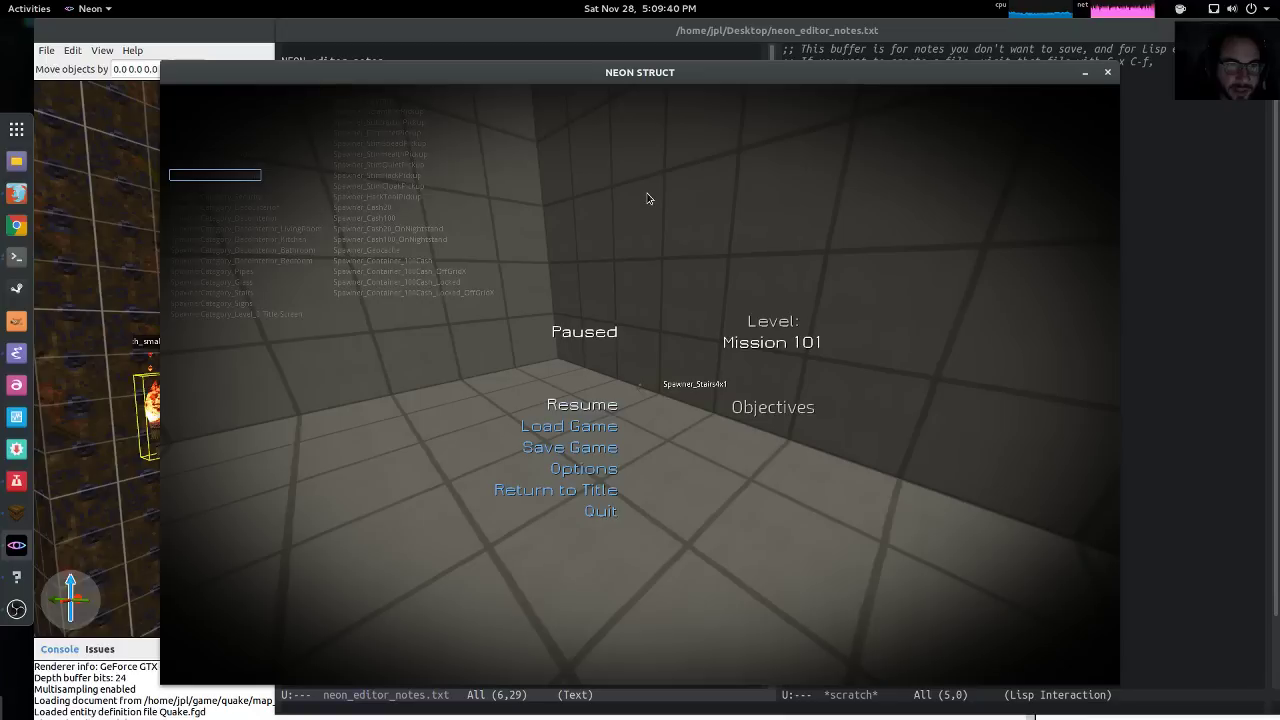
pyautogui.press('Escape')
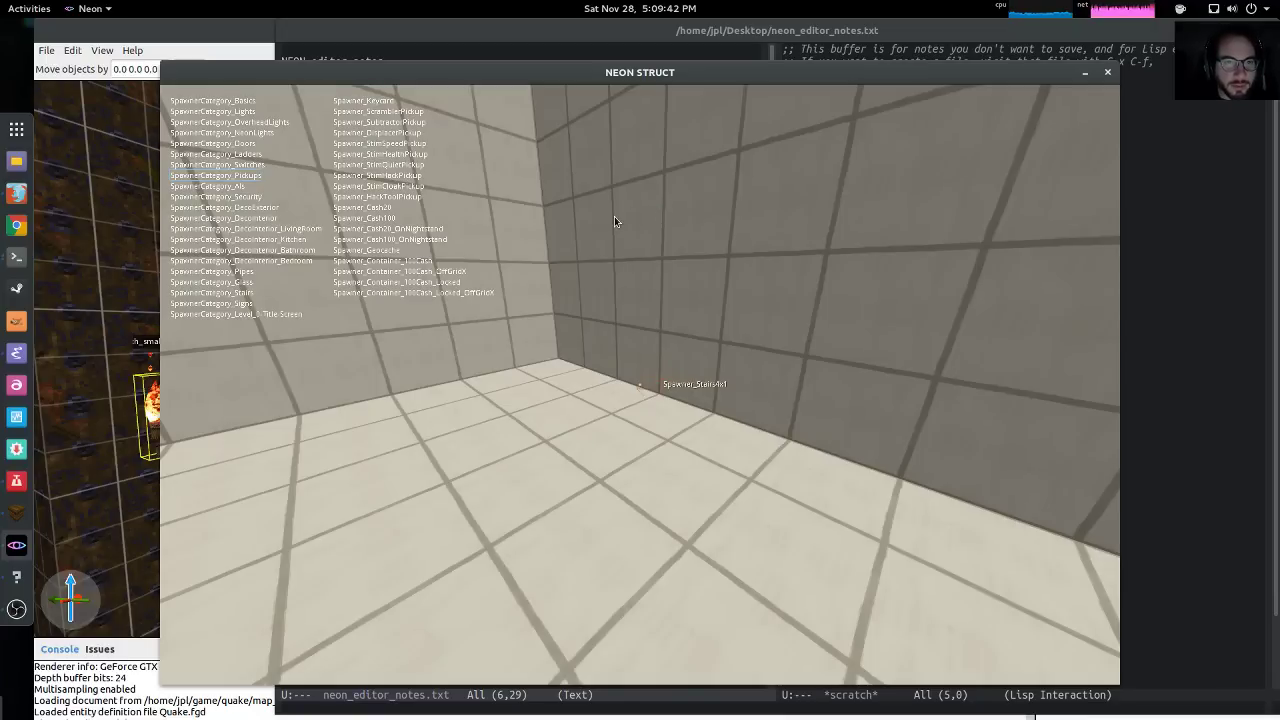
# Choose the purple-patterned block as the building voxel and place one in the room's floor
pyautogui.press('Tab')
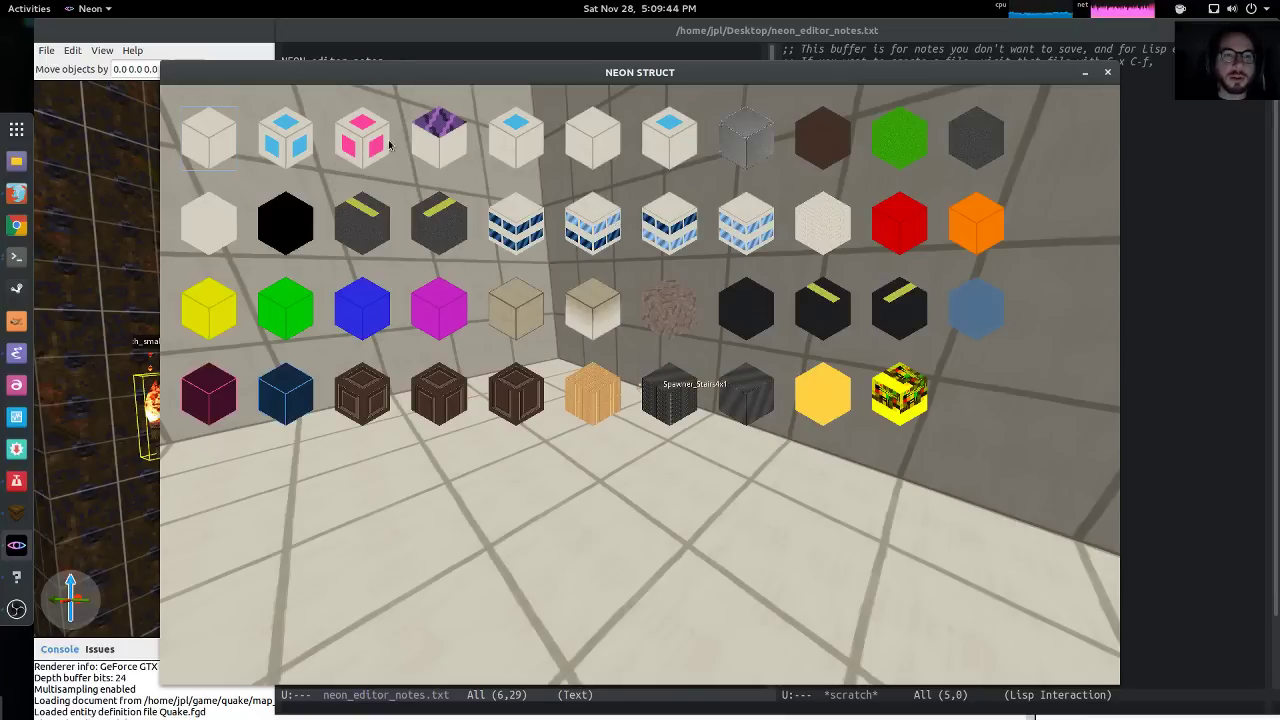
pyautogui.click(445, 130)
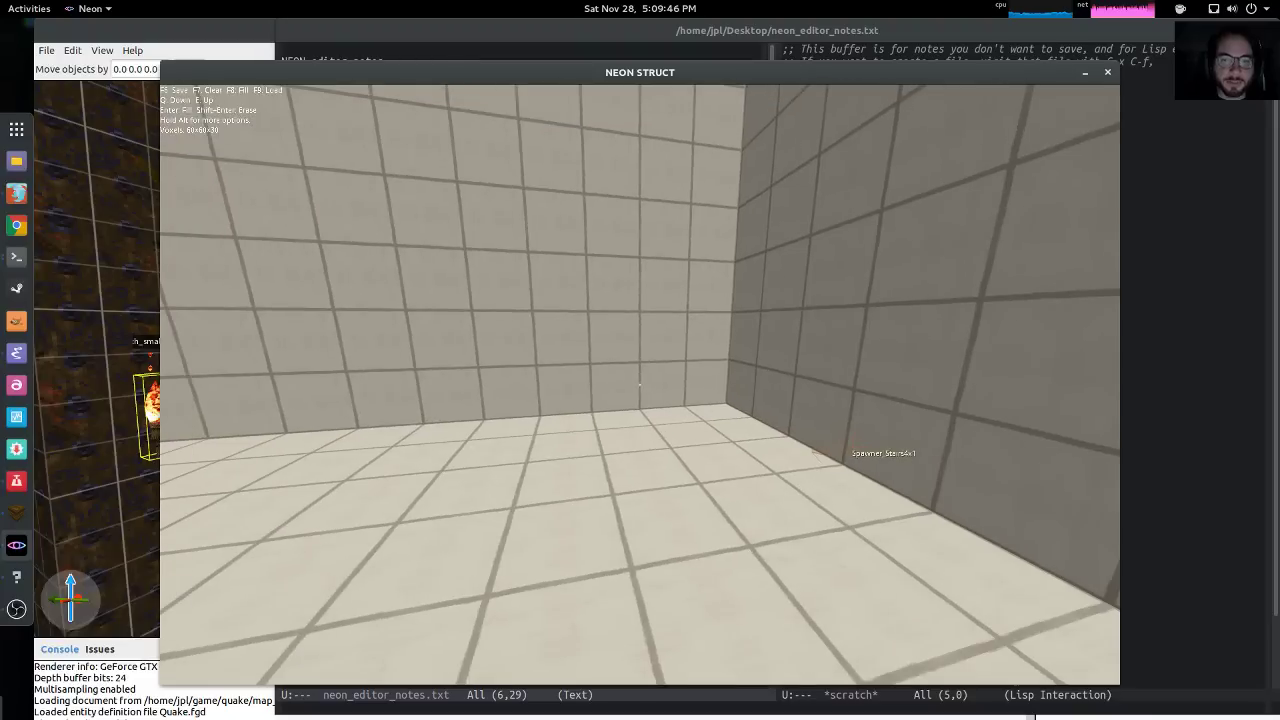
pyautogui.press('Tab')
pyautogui.click(426, 131)
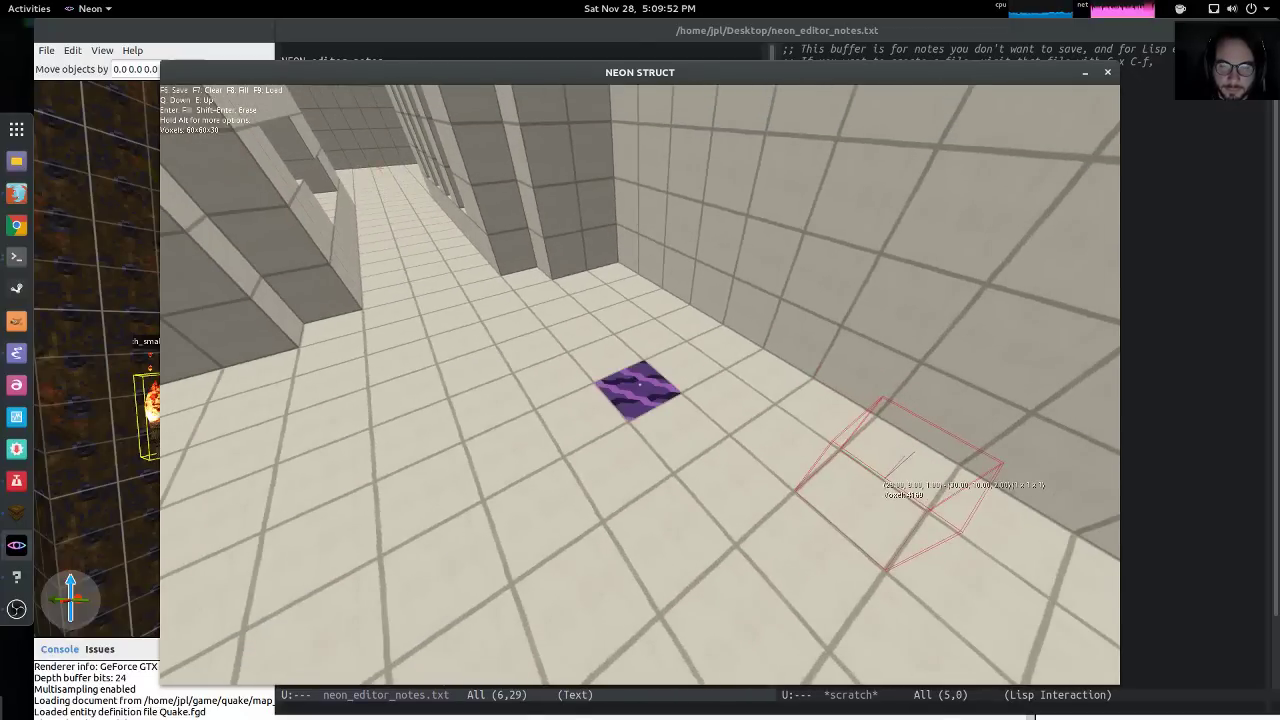
# Fill a 6 x 8 x 2 voxel region of the room with the purple-patterned block to form a raised platform
pyautogui.click(640, 384)
pyautogui.click(640, 384)
pyautogui.click(640, 384)
pyautogui.click(640, 384)
pyautogui.click(640, 384)
pyautogui.click(640, 384)
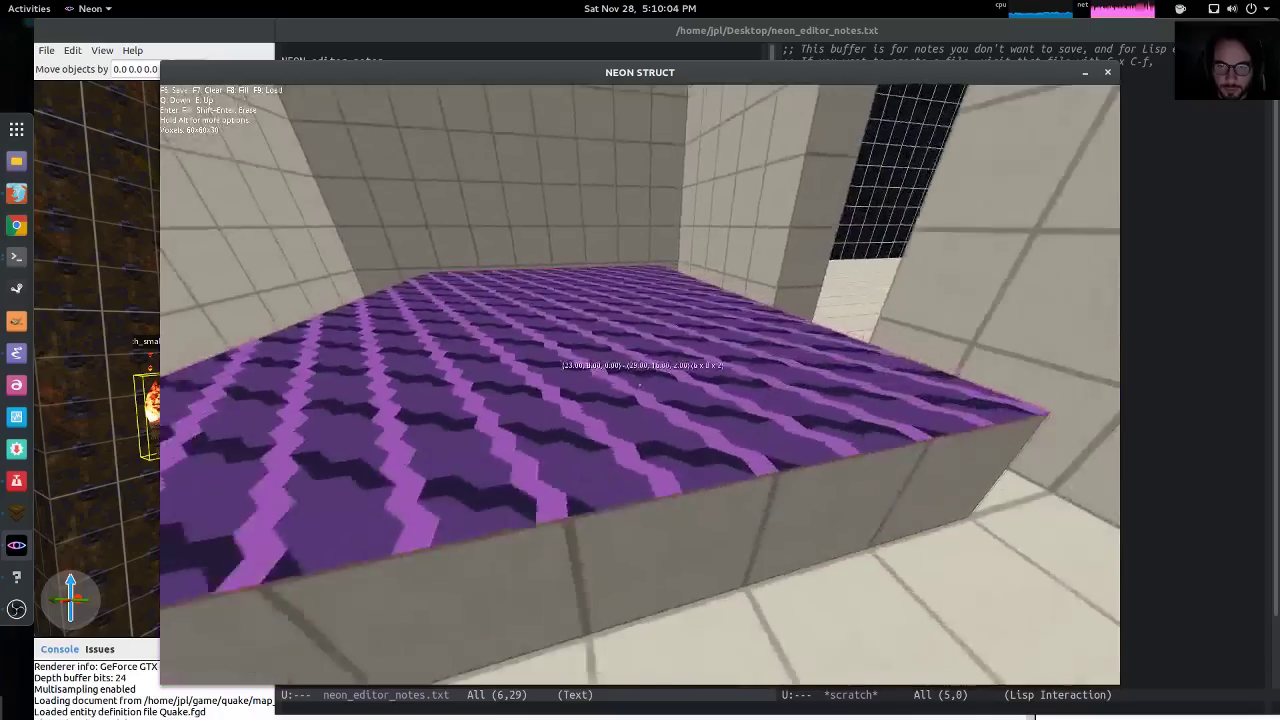
# Add one more purple-topped block at the platform's edge beside the wall
pyautogui.press('w')
pyautogui.press('s')
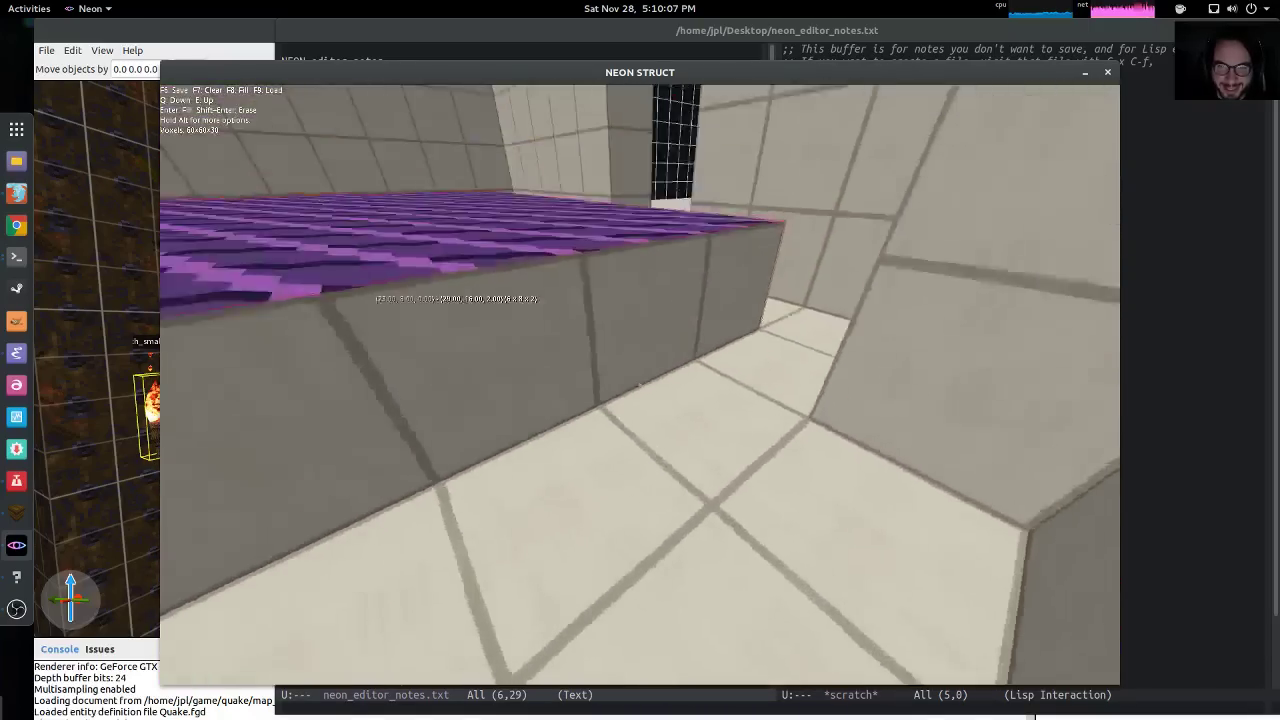
pyautogui.press('s')
pyautogui.press('w')
pyautogui.click(640, 385)
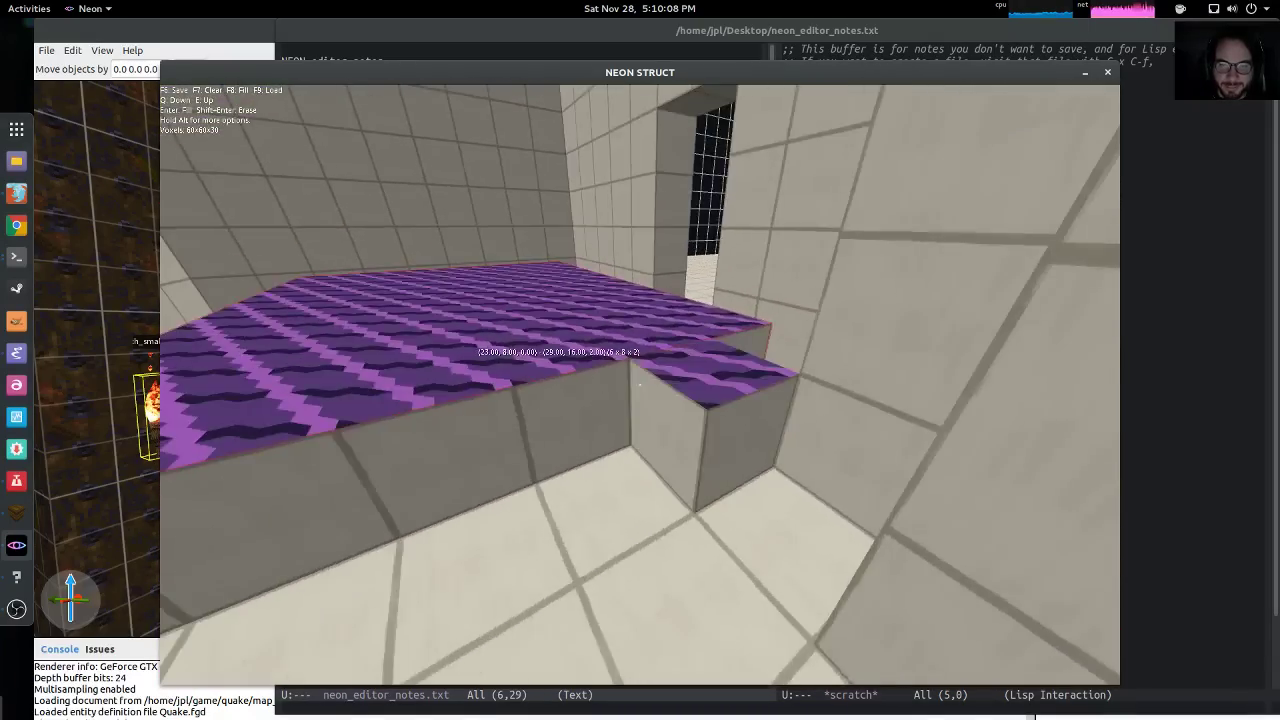
# Choose the blue-panelled block and fill most of the corridor's window opening with two rows of it
pyautogui.press('s')
pyautogui.press('s')
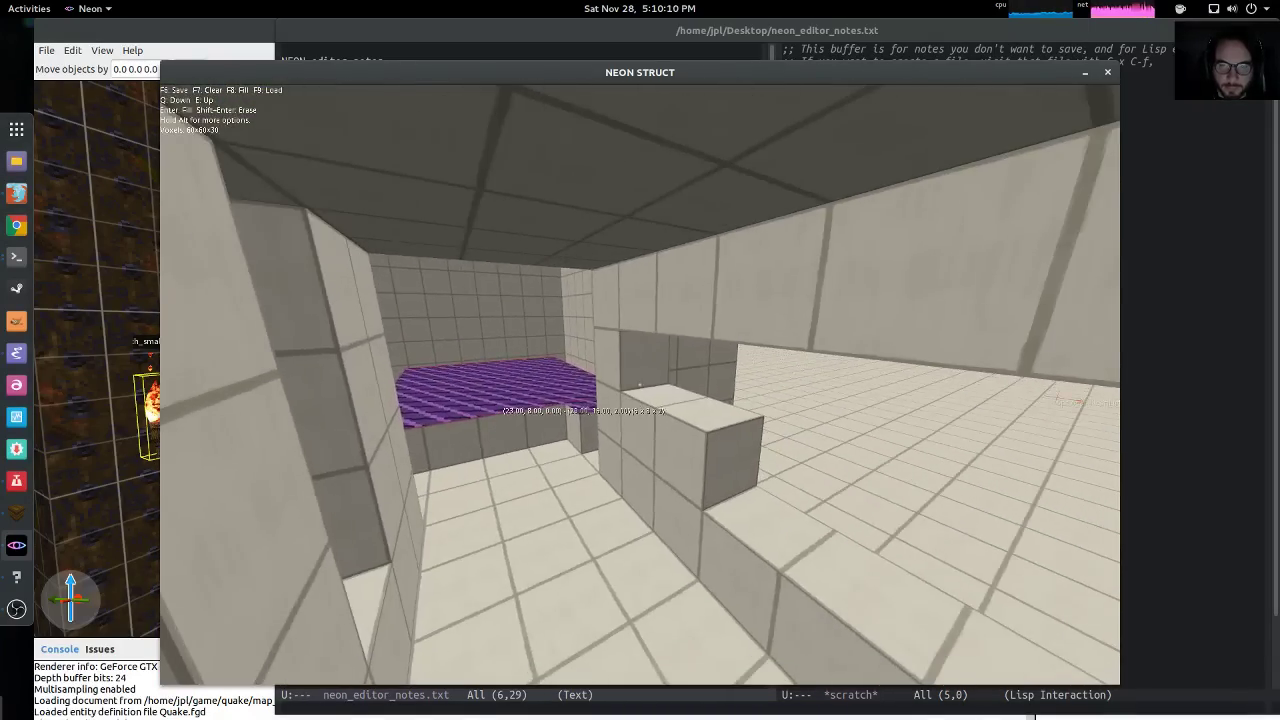
pyautogui.press('w')
pyautogui.press('Tab')
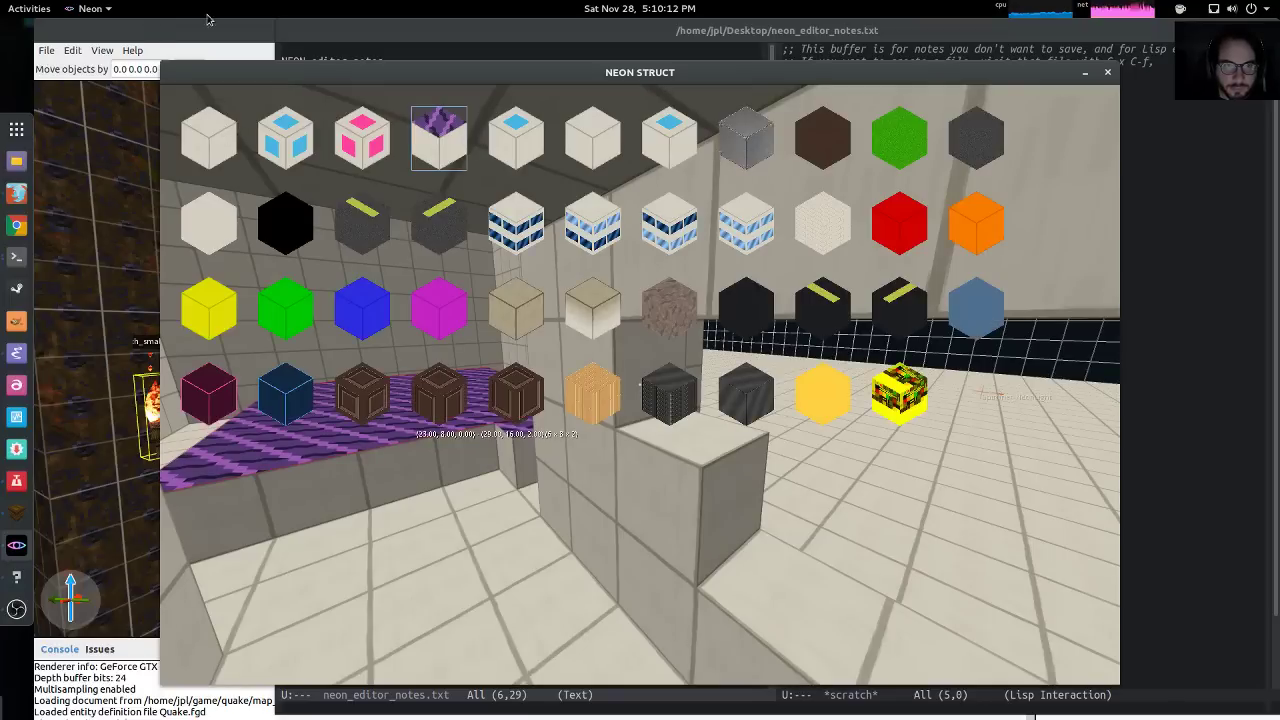
pyautogui.click(288, 135)
pyautogui.click(640, 385)
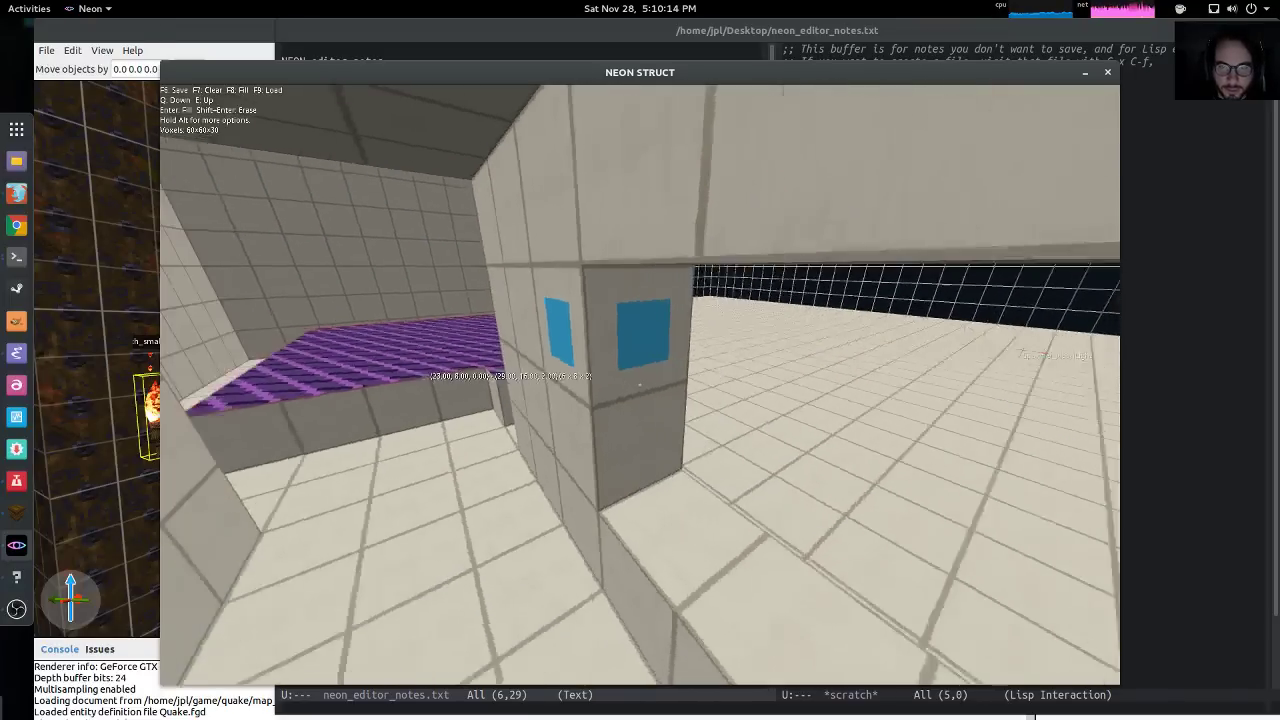
pyautogui.click(640, 385)
pyautogui.press('d')
pyautogui.click(640, 385)
pyautogui.press('a')
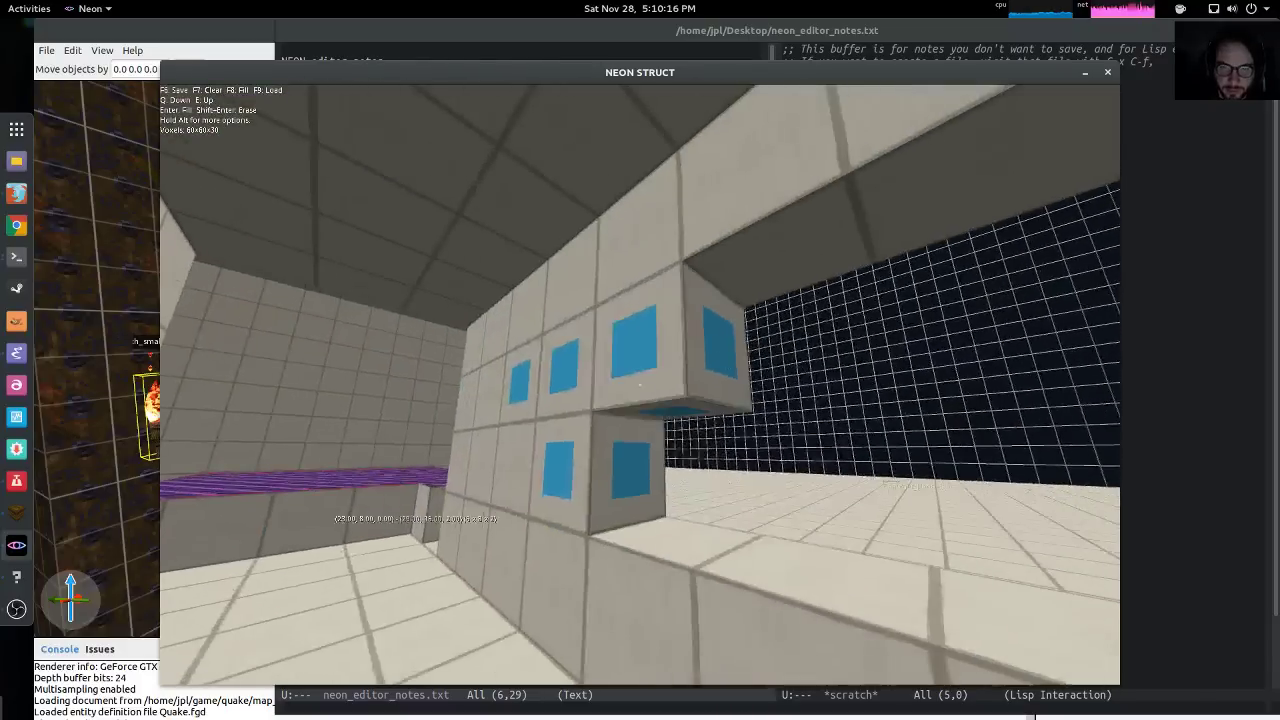
pyautogui.click(640, 385)
pyautogui.click(640, 385)
pyautogui.press('s')
pyautogui.click(640, 385)
pyautogui.press('w')
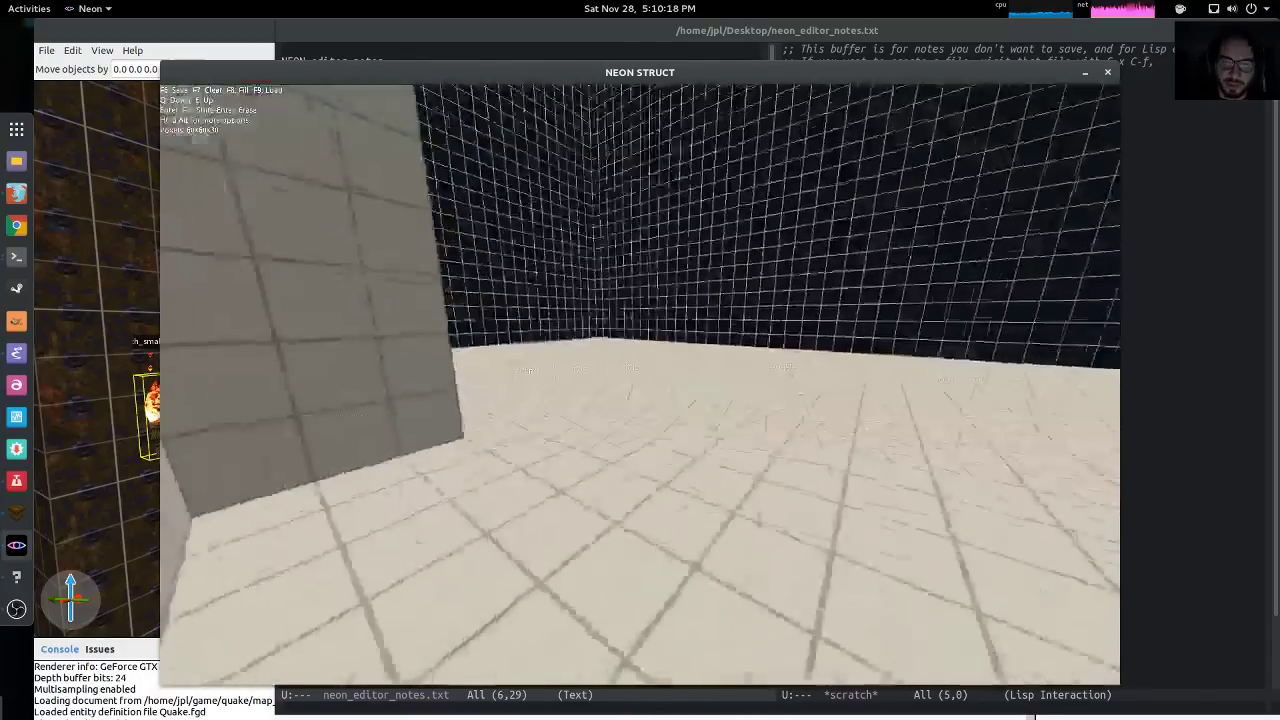
# View the block palette and the Pickups spawner list in front of the blue-panelled wall, pausing and resuming the editor
pyautogui.press('Tab')
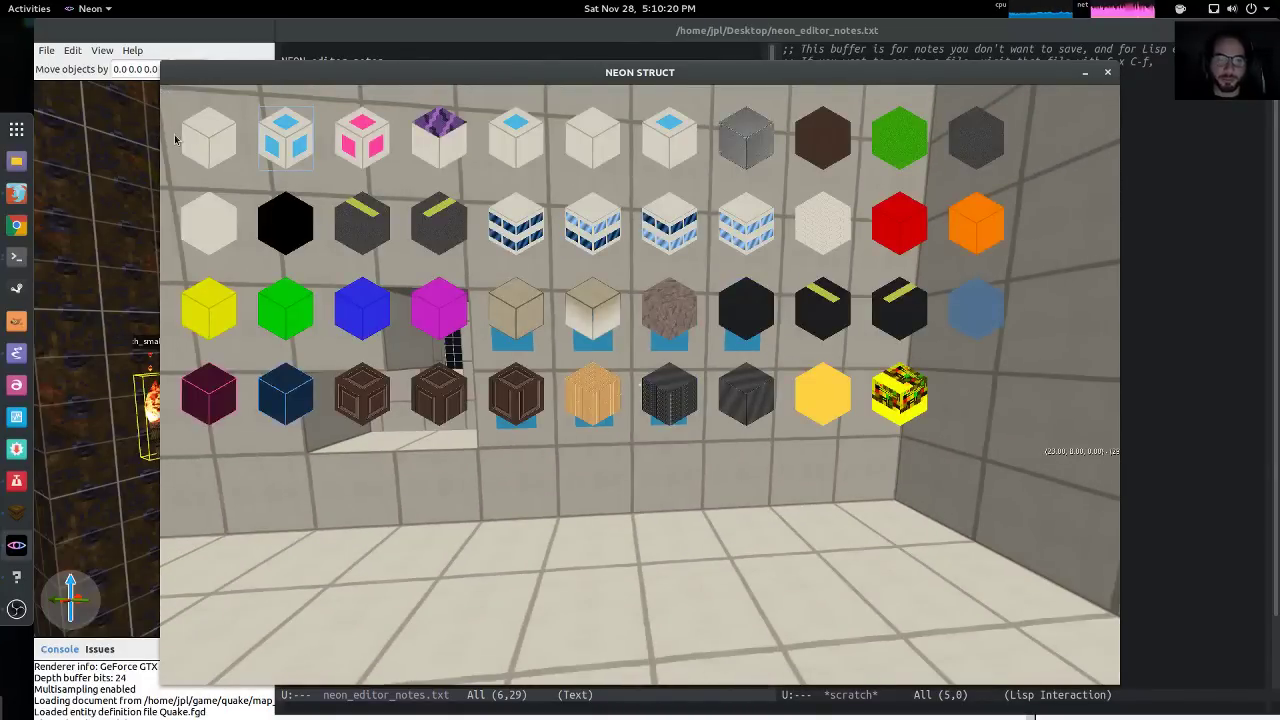
pyautogui.press('Tab')
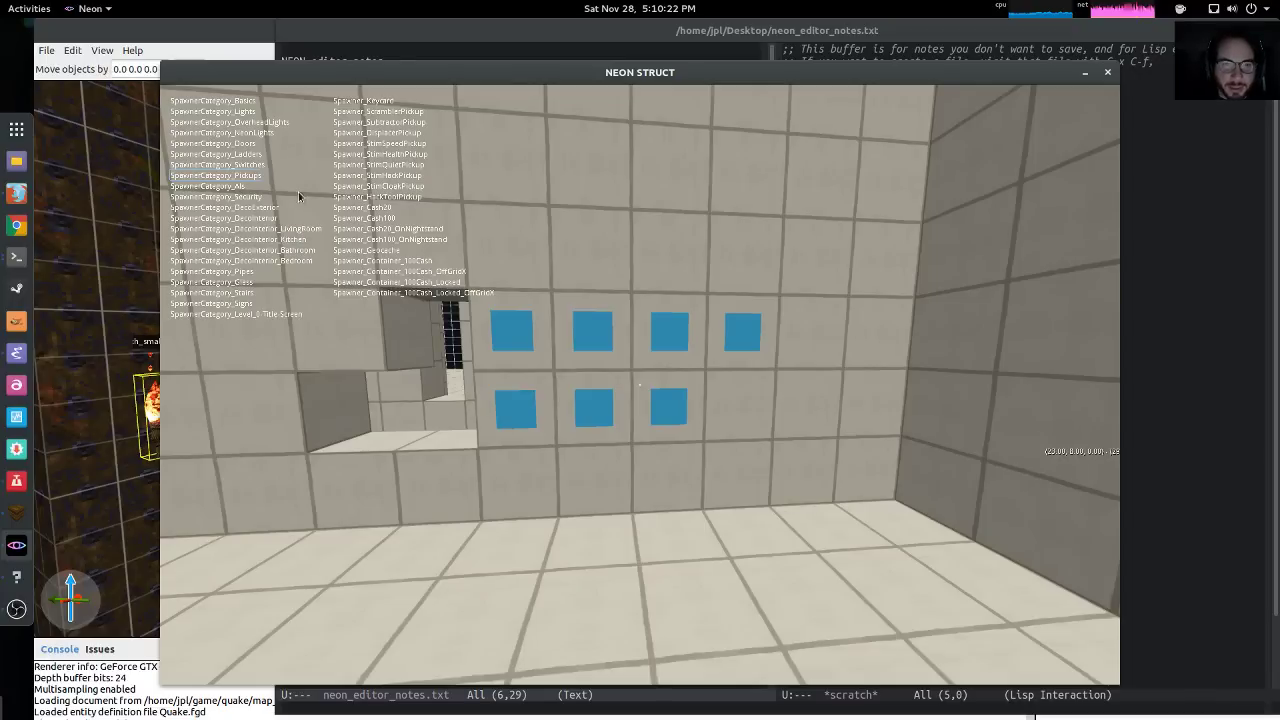
pyautogui.press('Escape')
pyautogui.click(591, 403)
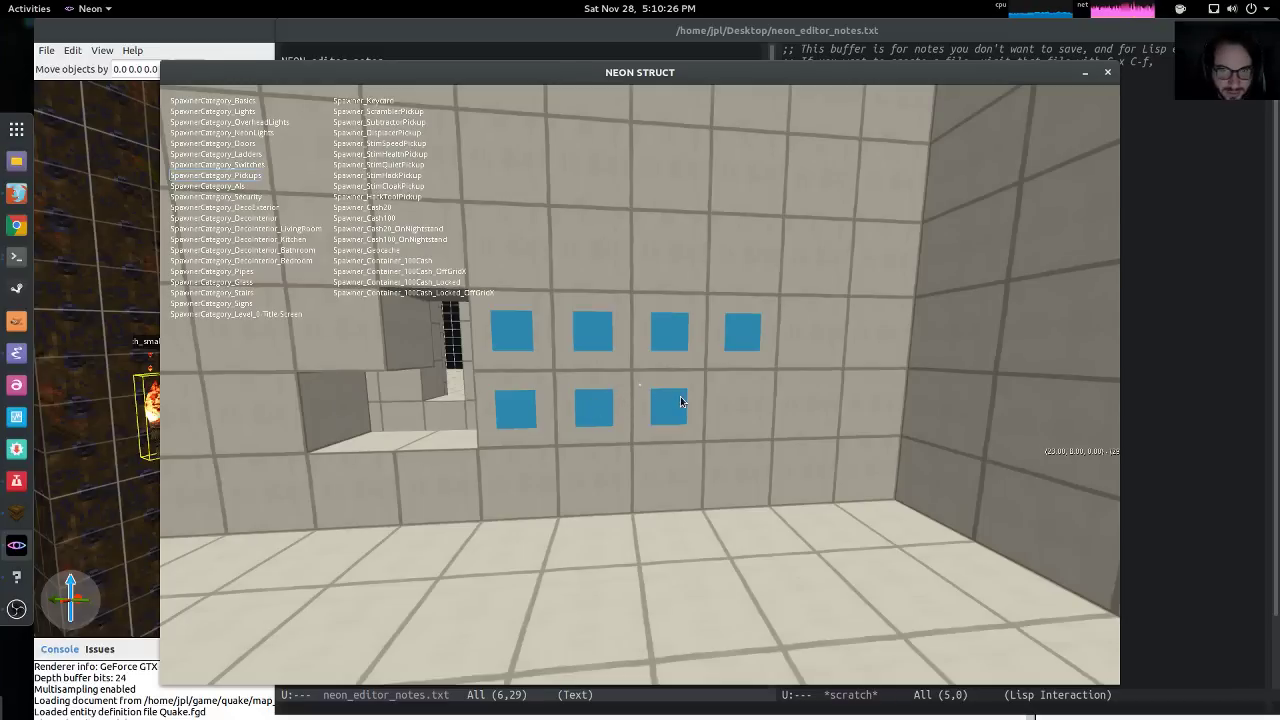
pyautogui.press('Escape')
pyautogui.press('Escape')
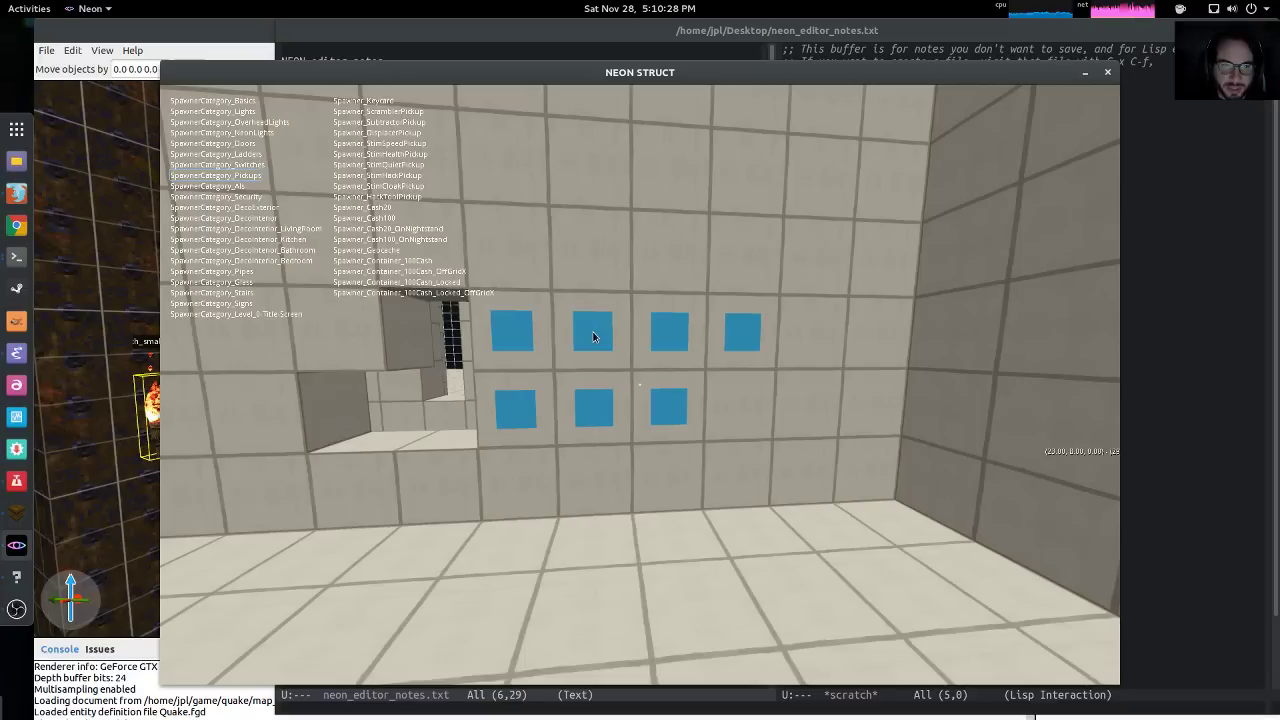
# Choose the pink-panelled block as the building voxel and back away from the blue-panelled wall
pyautogui.press('Tab')
pyautogui.click(352, 146)
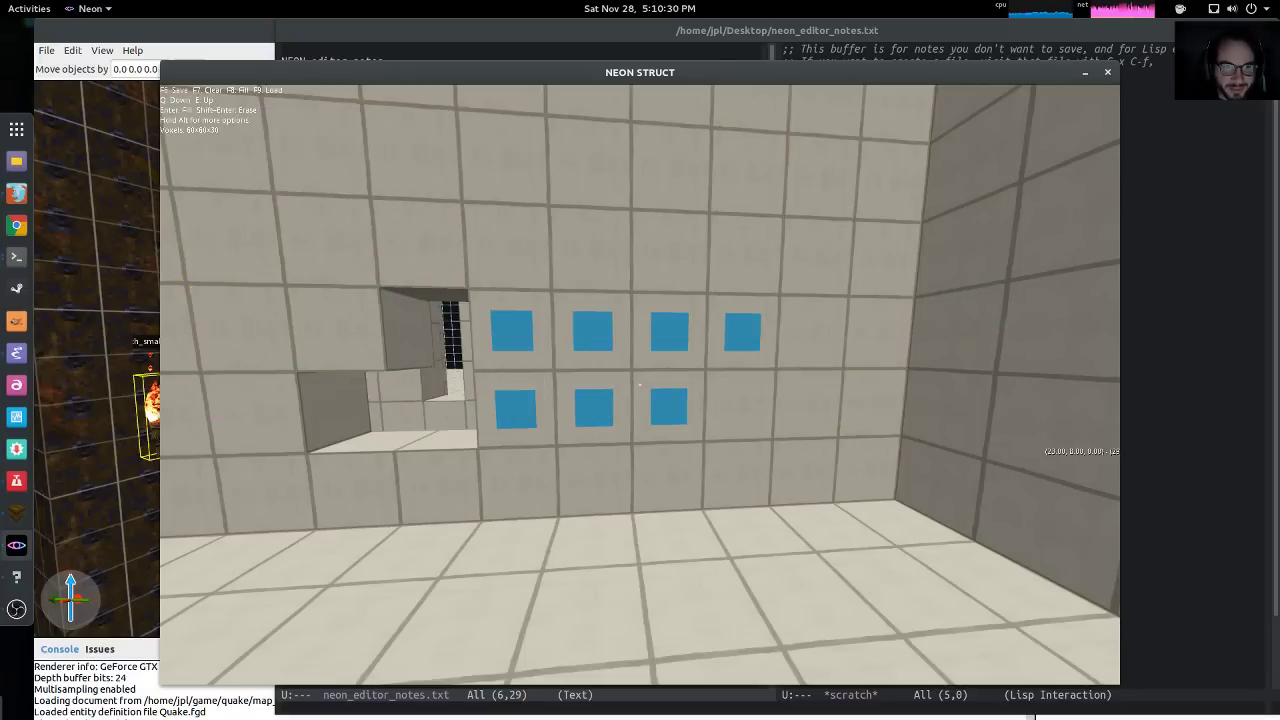
pyautogui.press('s')
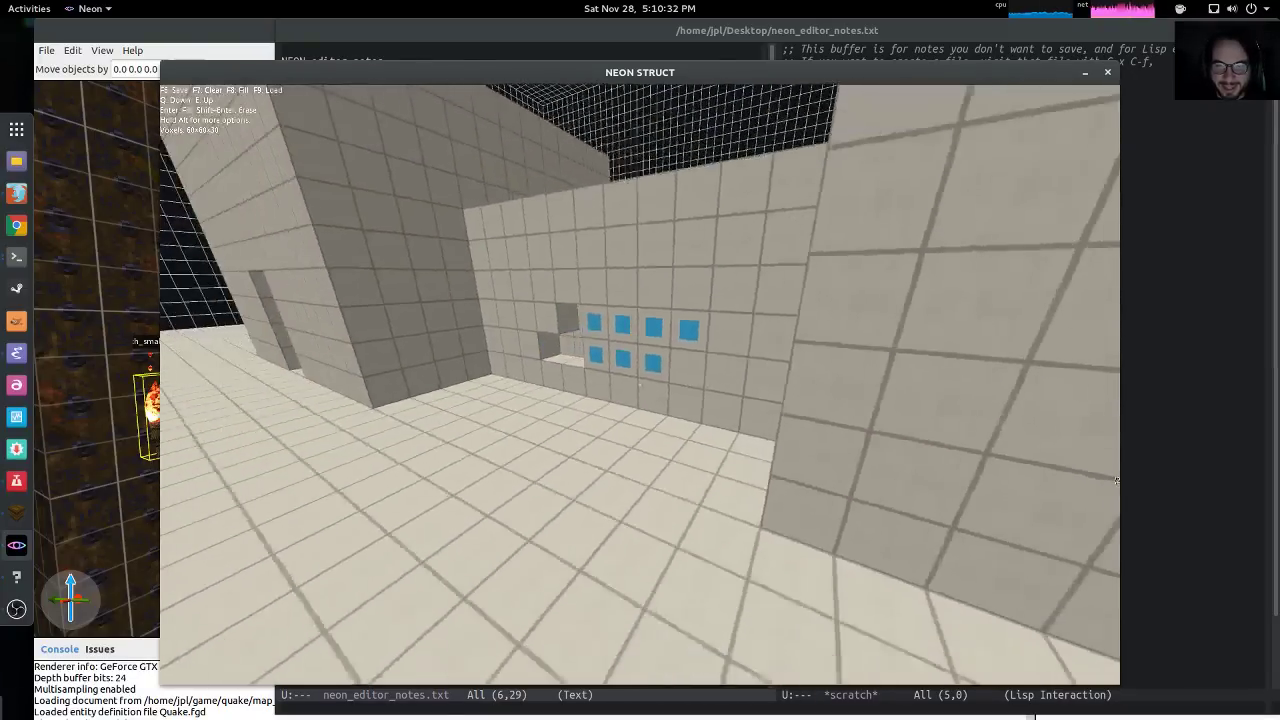
# Fly through the rooms to the ladder spawner on the floor by the wall and switch from the editor to the game
pyautogui.press('w')
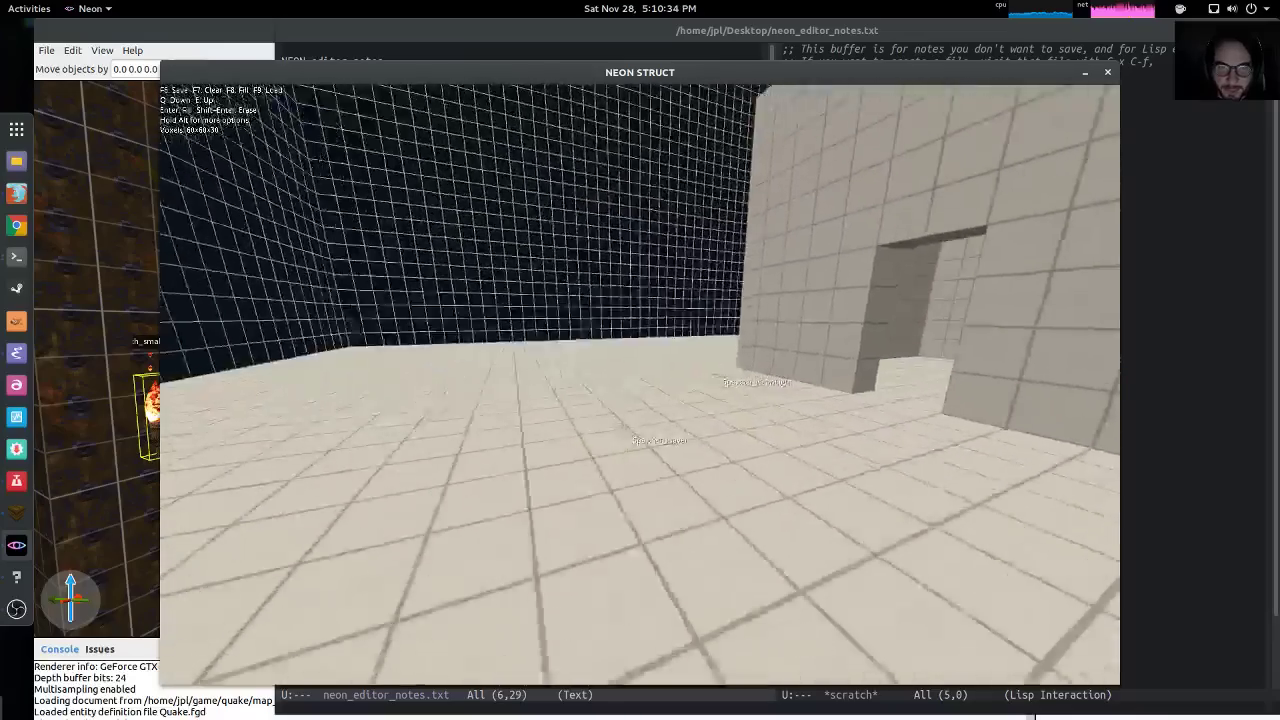
pyautogui.press('w')
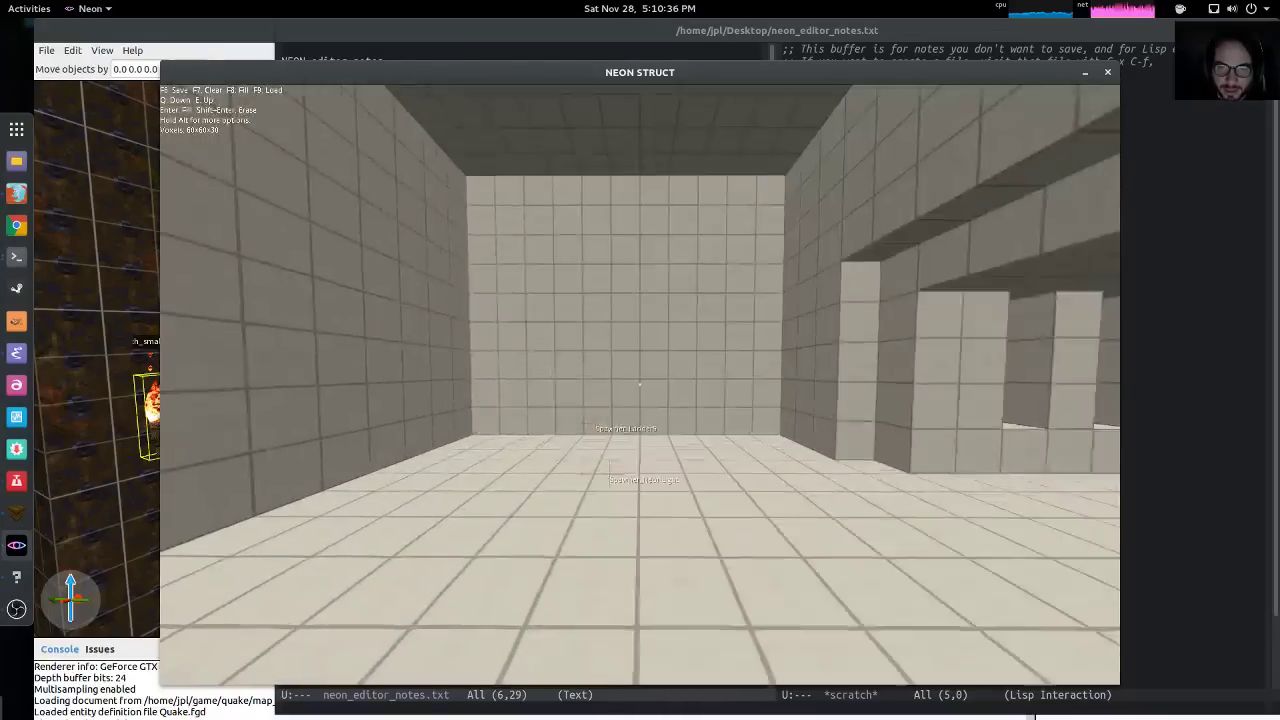
pyautogui.press('s')
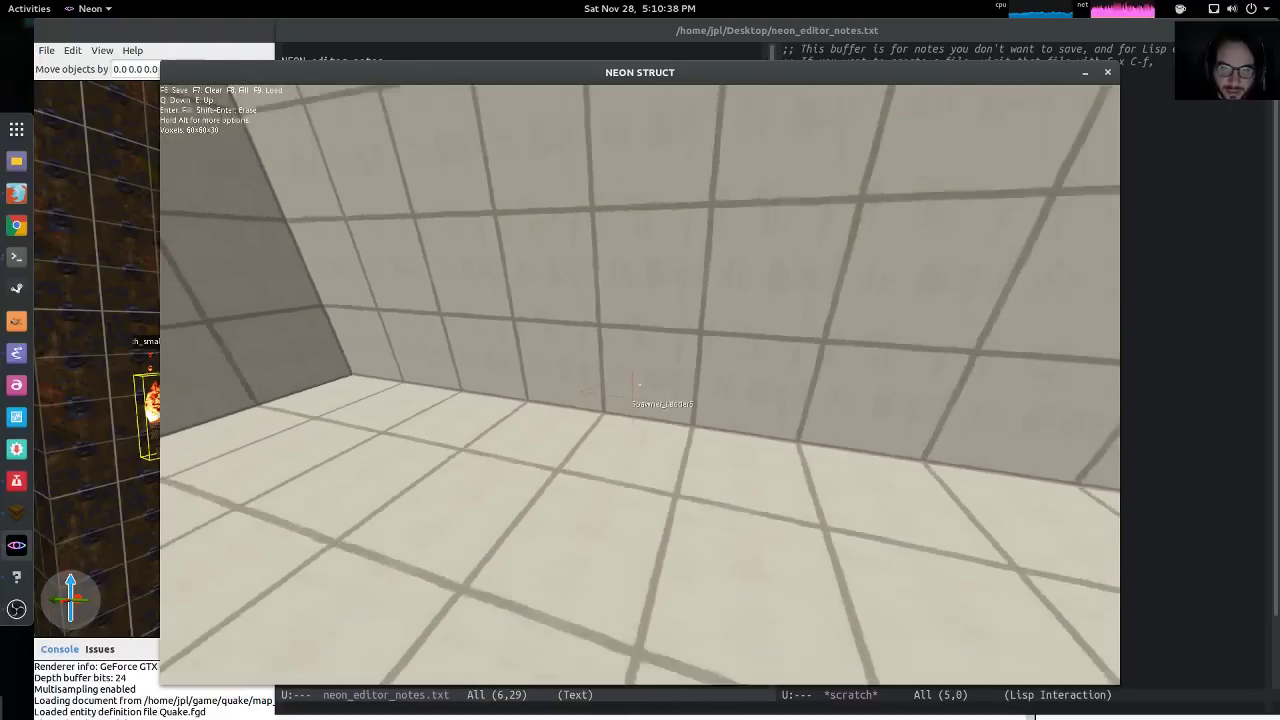
pyautogui.press('Tab')
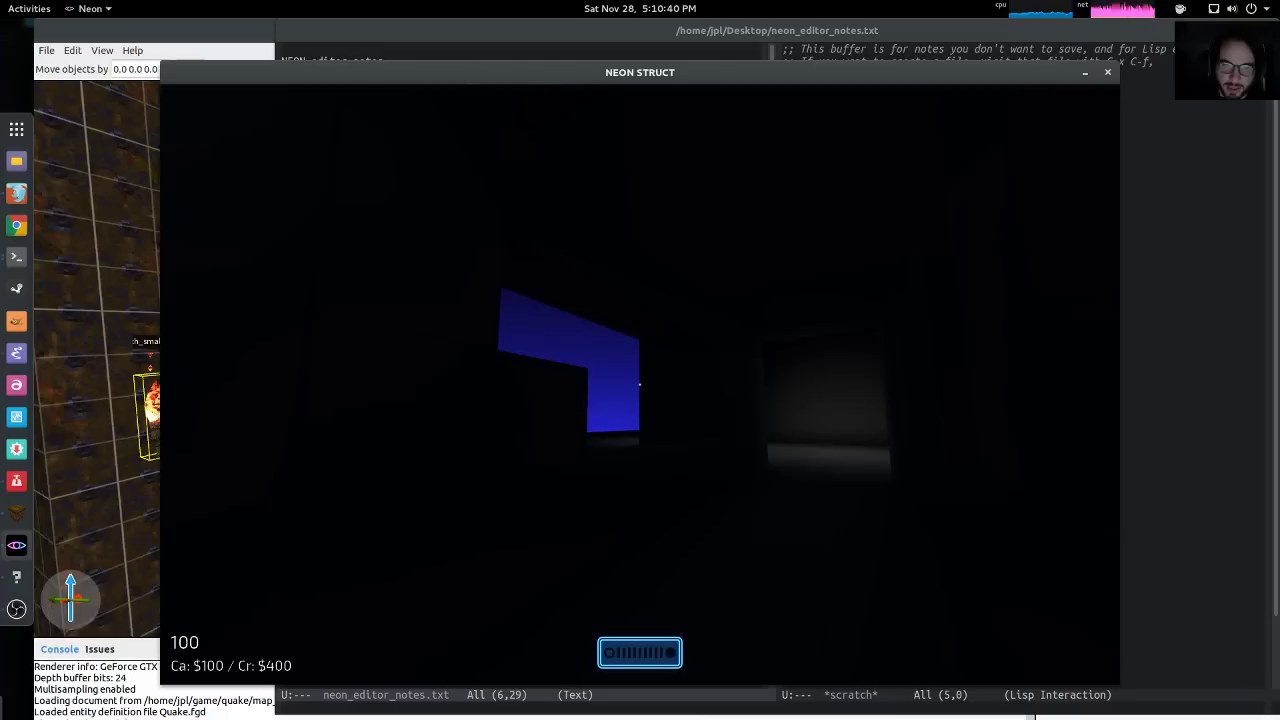
# Walk through the dark level to the ladder, inspect it from both sides and return to the editor
pyautogui.press('w')
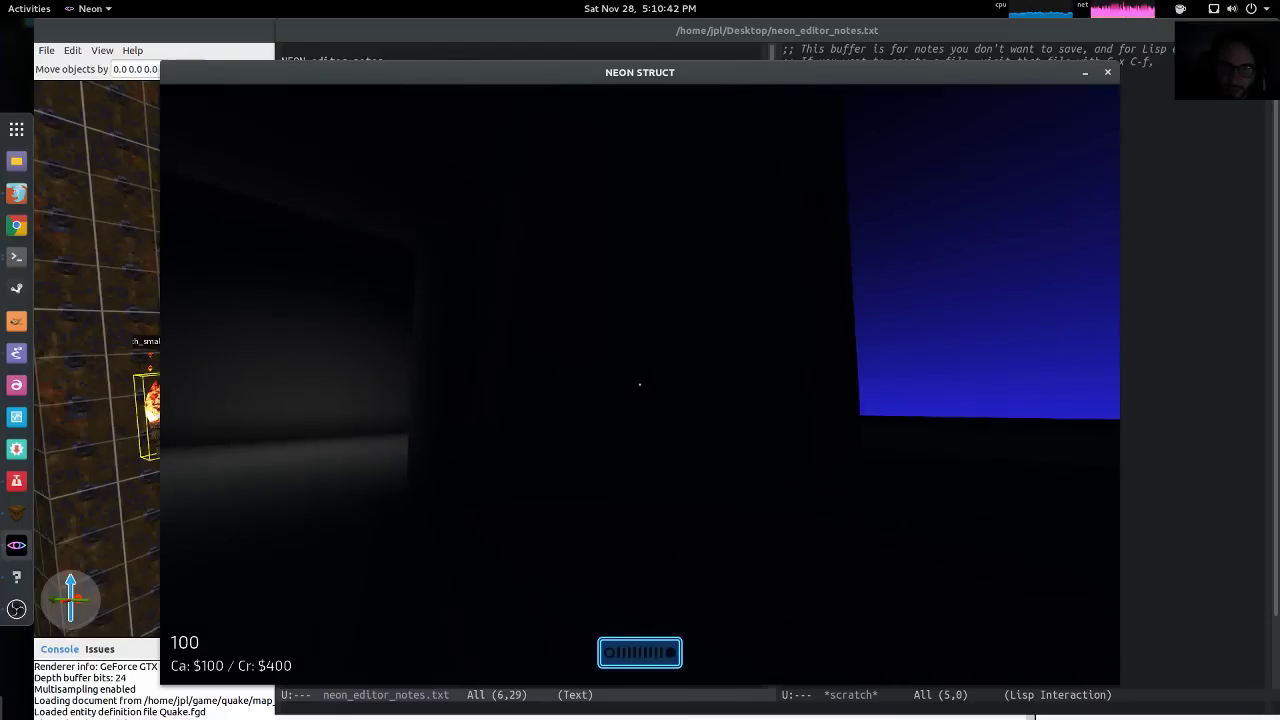
pyautogui.press('w')
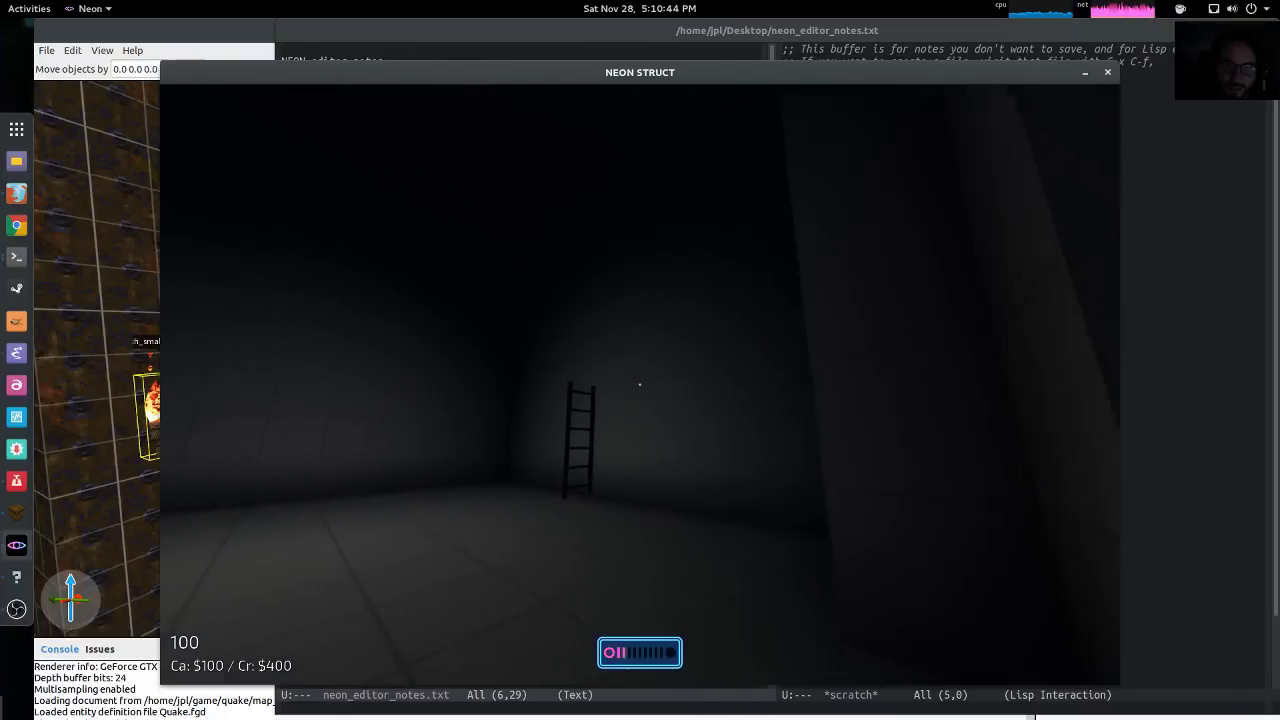
pyautogui.press('w')
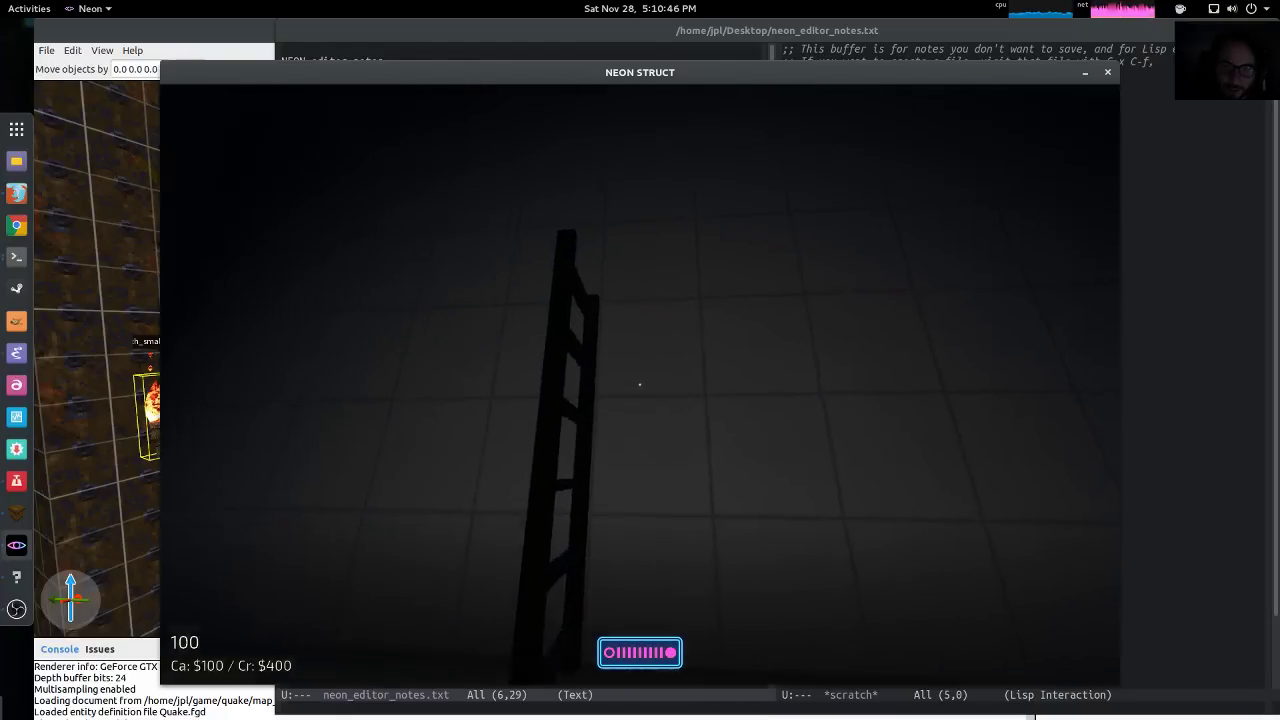
pyautogui.press('s')
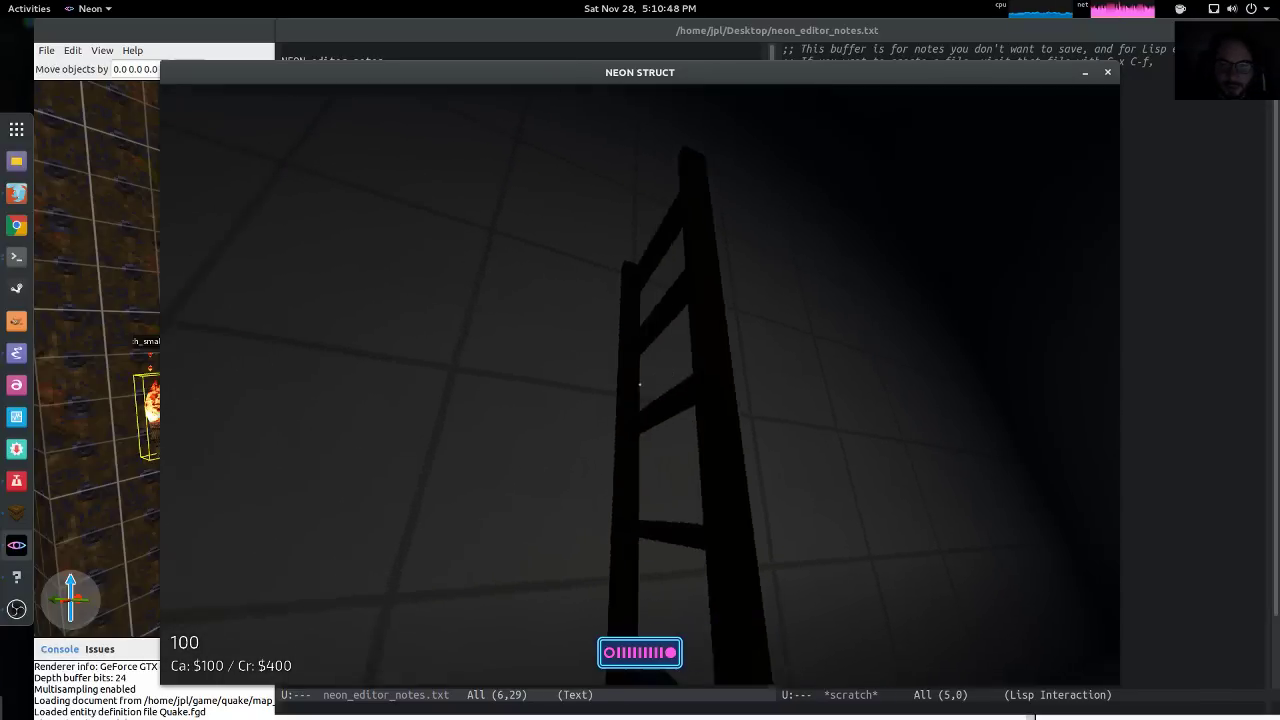
pyautogui.press('Tab')
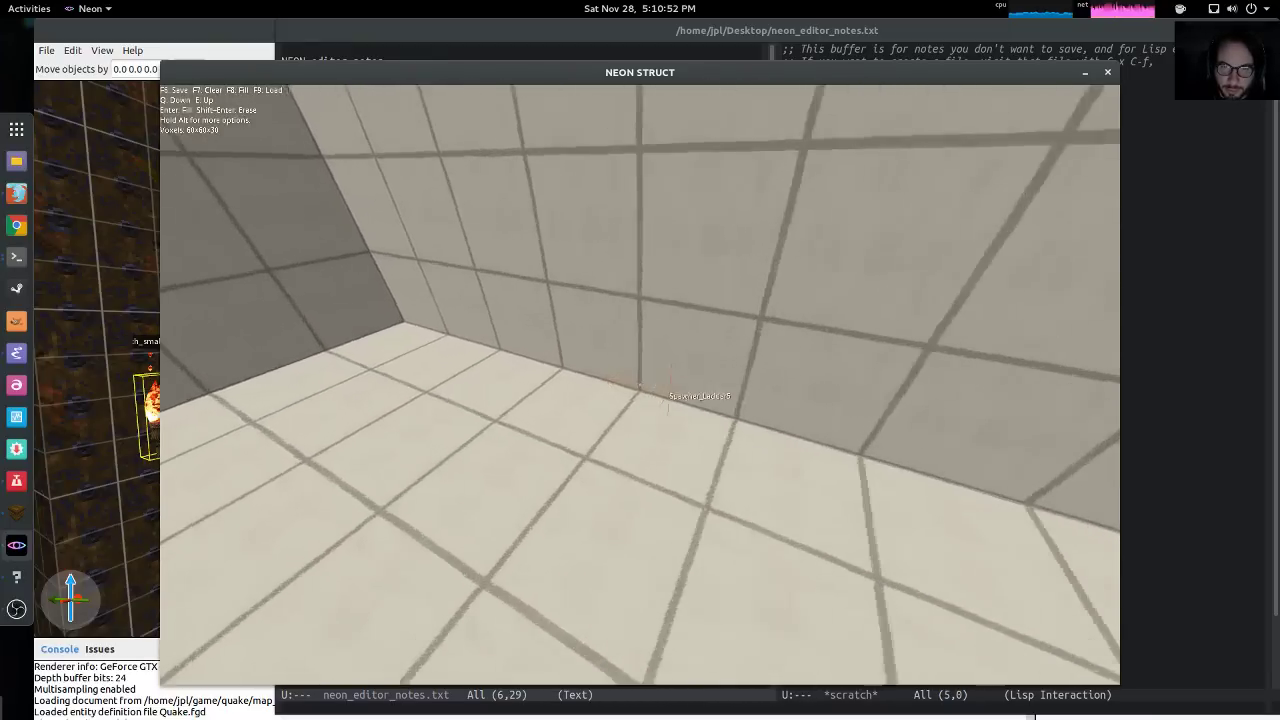
# Switch to the NEON editor notes in Emacs and place the cursor on the blank line above "maybe hard"
pyautogui.hotkey('alt', 'Tab')
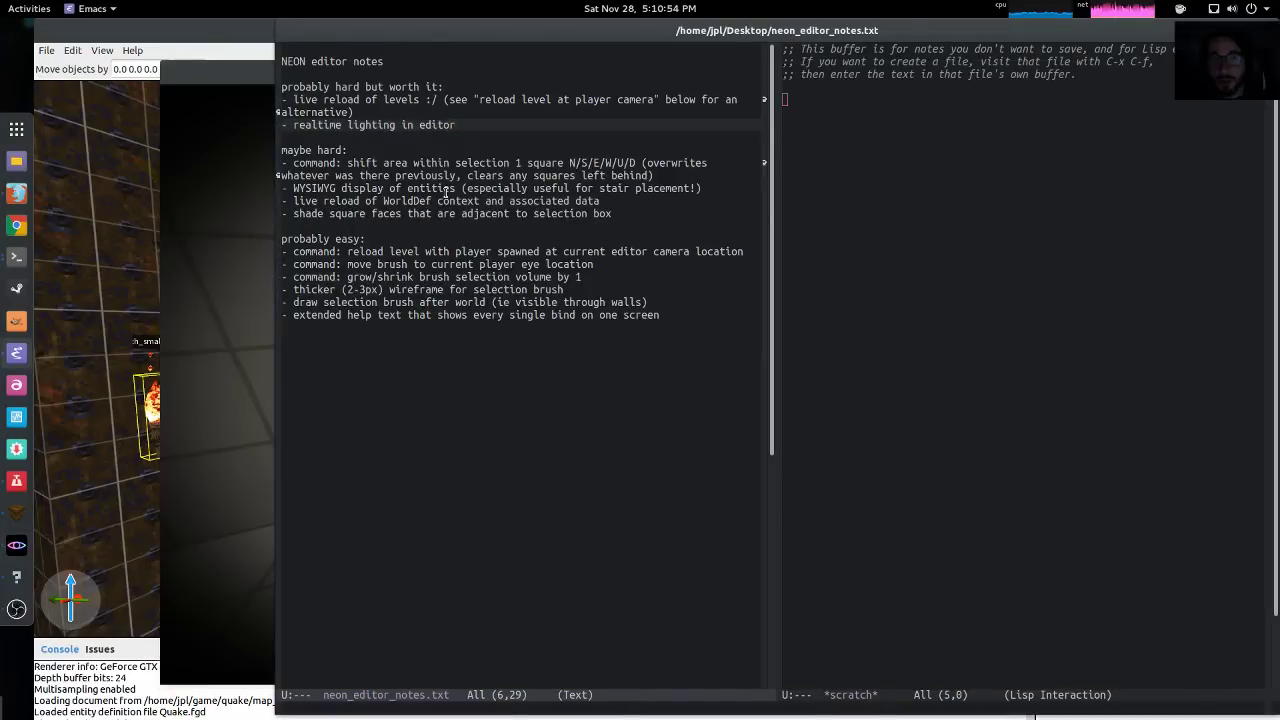
pyautogui.click(389, 139)
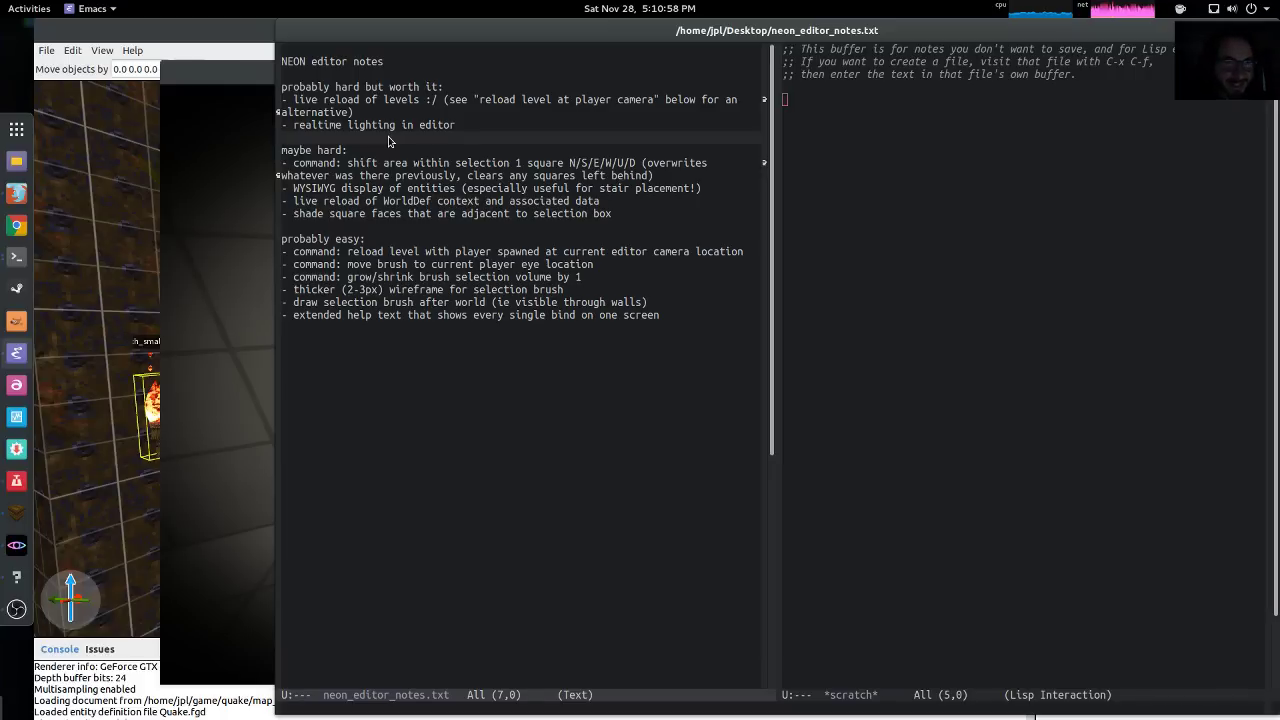
pyautogui.hotkey('alt', 'Tab')
pyautogui.hotkey('alt', 'Tab')
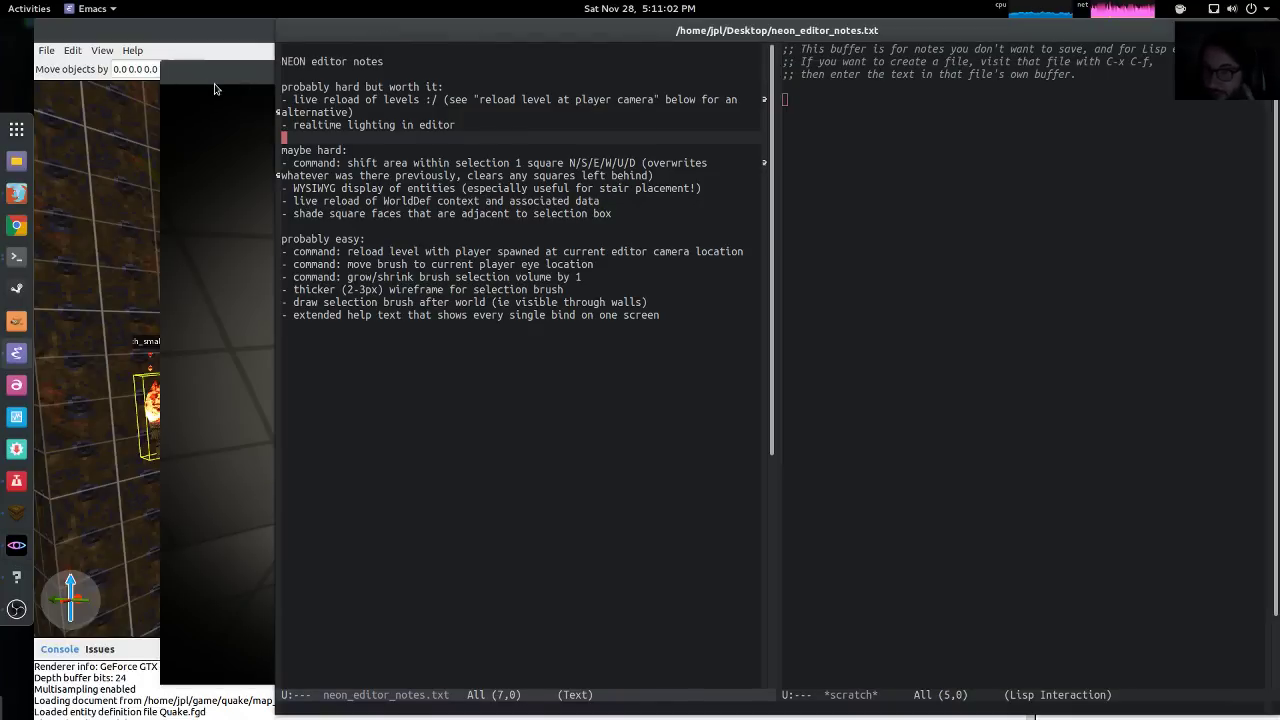
# Move the notes window aside to uncover NEON STRUCT and resume its paused editor
pyautogui.keyDown('super'); pyautogui.moveTo(657, 255); pyautogui.dragTo(1059, 250); pyautogui.keyUp('super')
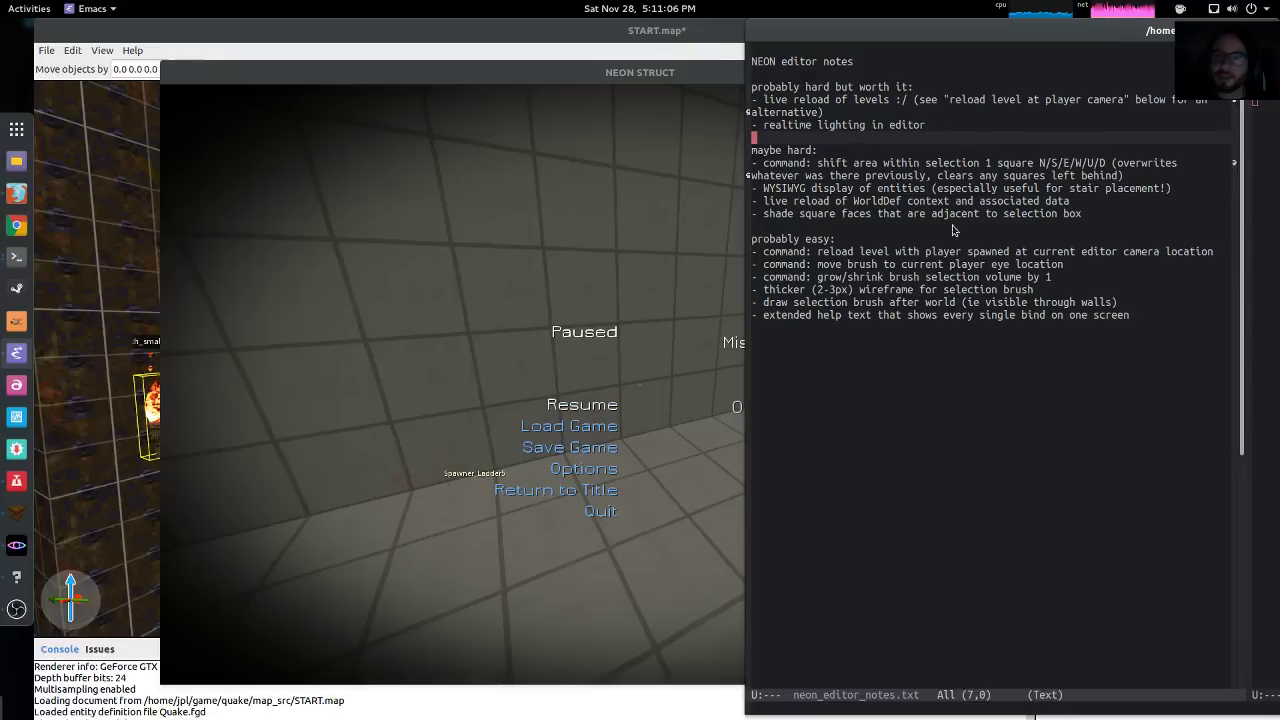
pyautogui.click(549, 76)
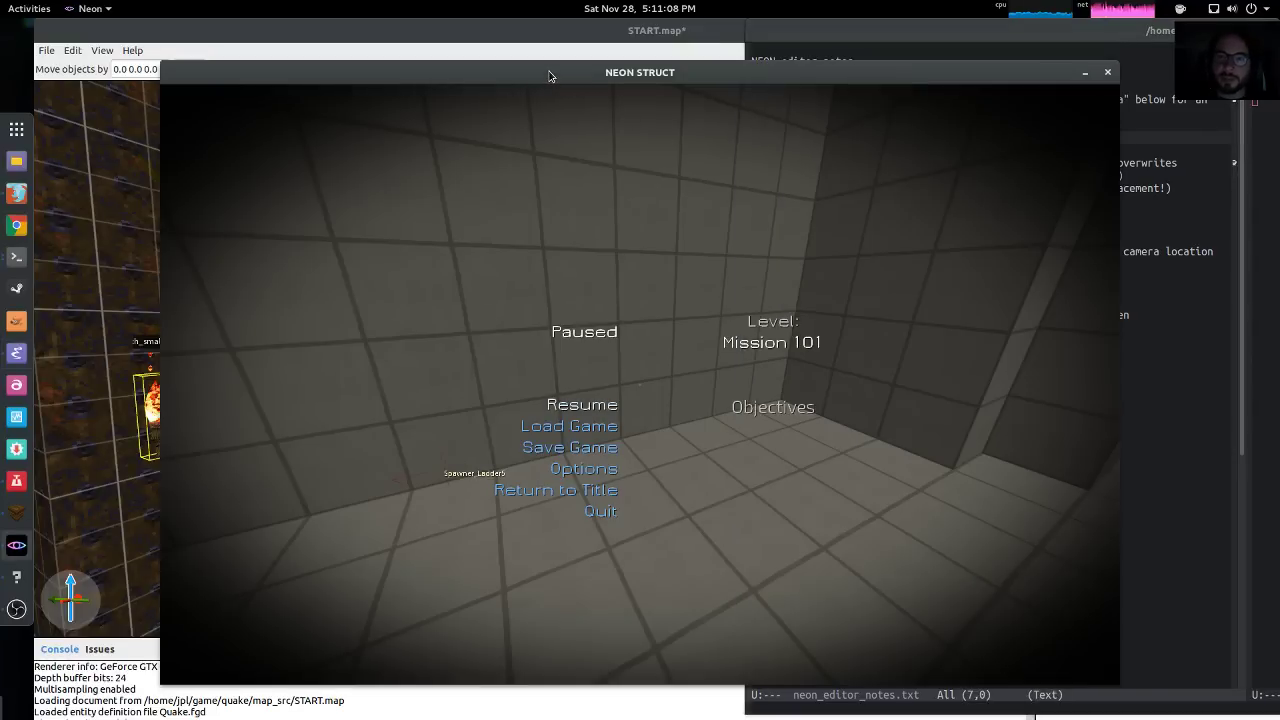
pyautogui.click(567, 405)
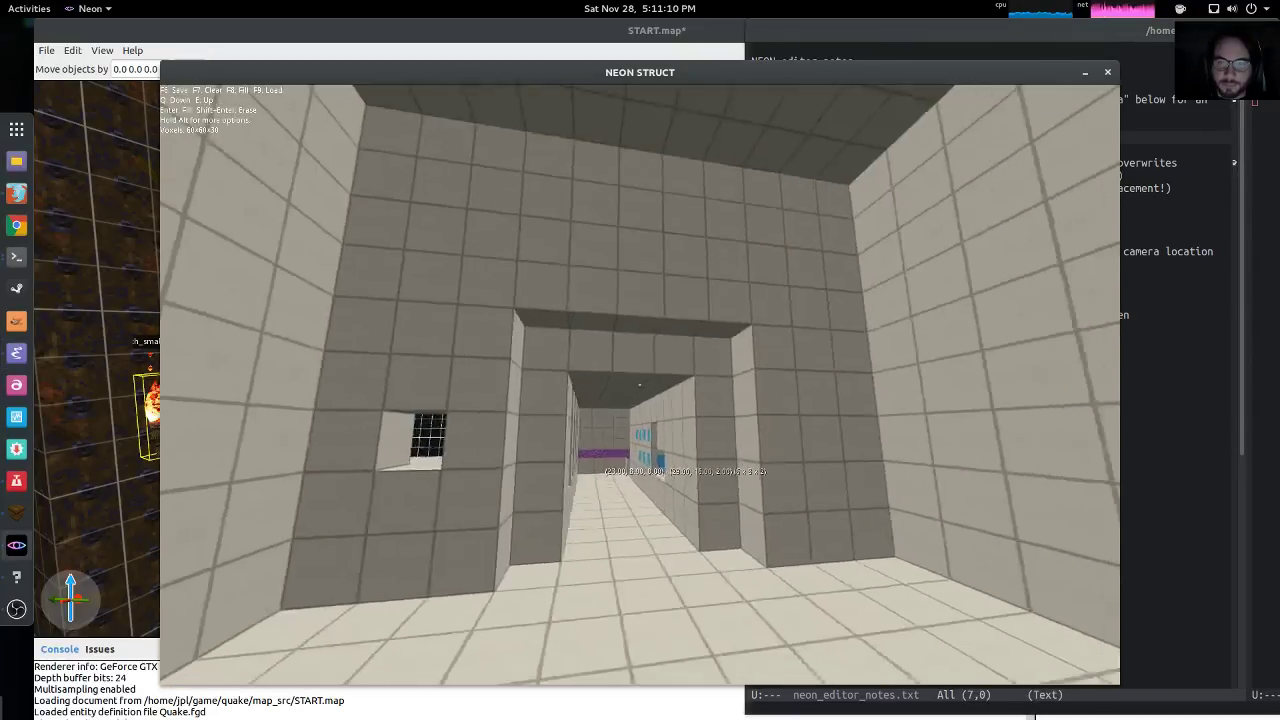
# Fly above the buildings to an empty corner of the level and fill the selected volume with a tall teal-panelled tower
pyautogui.press('s')
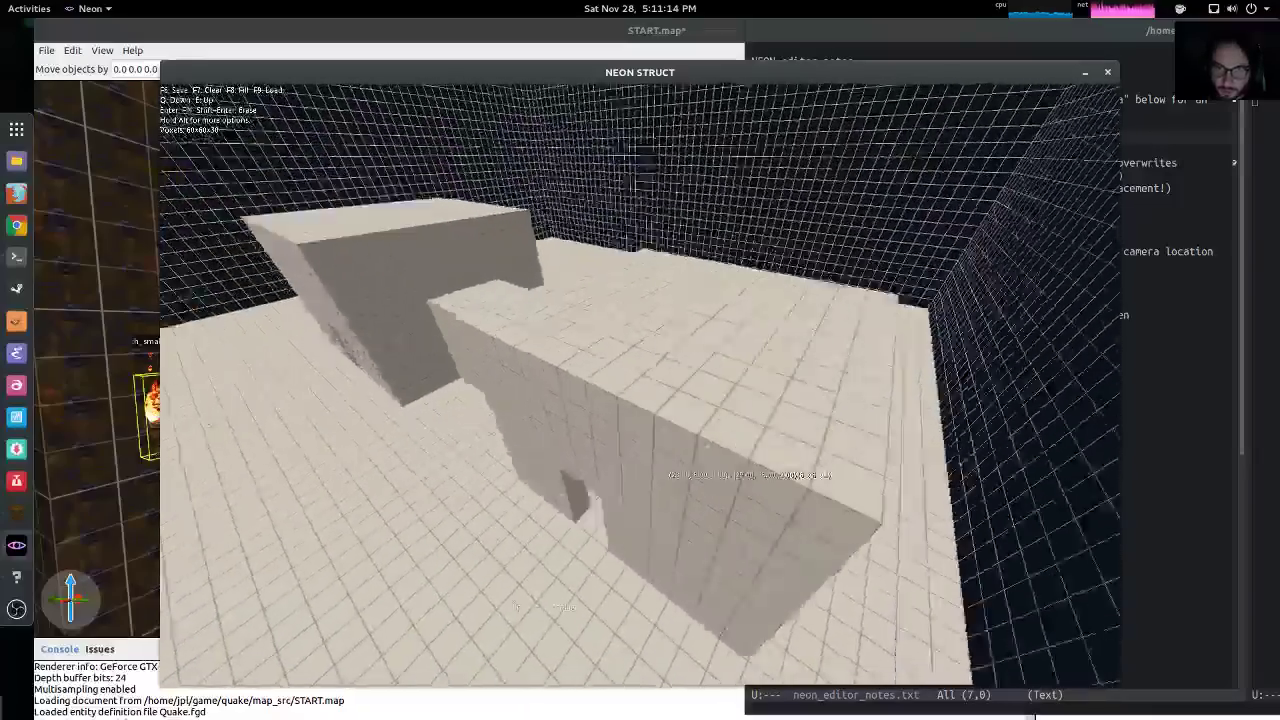
pyautogui.press('w')
pyautogui.press('w')
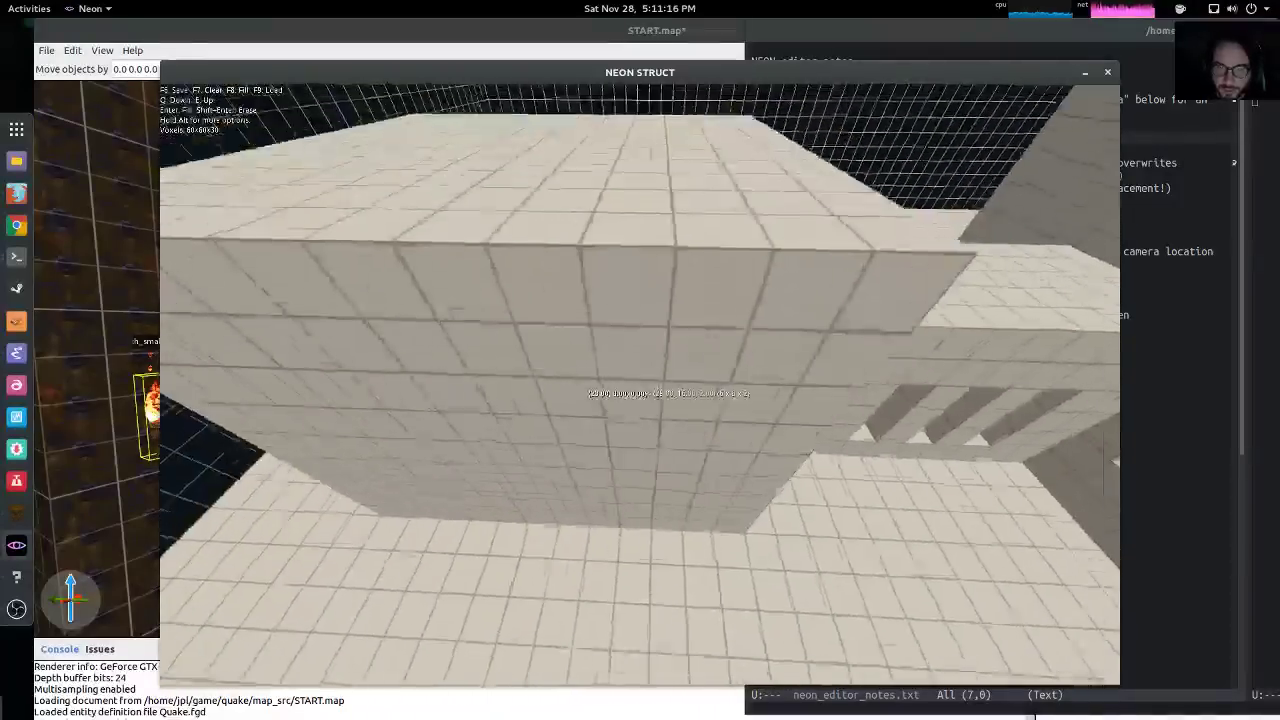
pyautogui.press('s')
pyautogui.press('w')
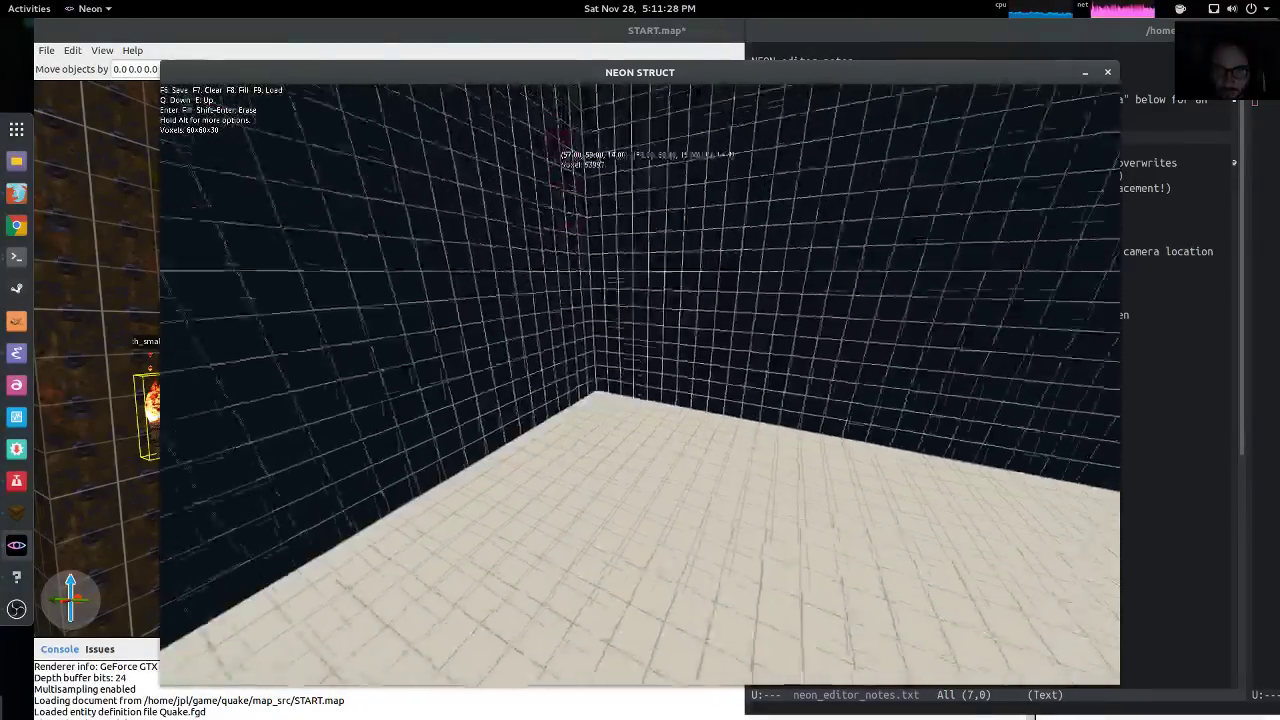
pyautogui.press('Return')
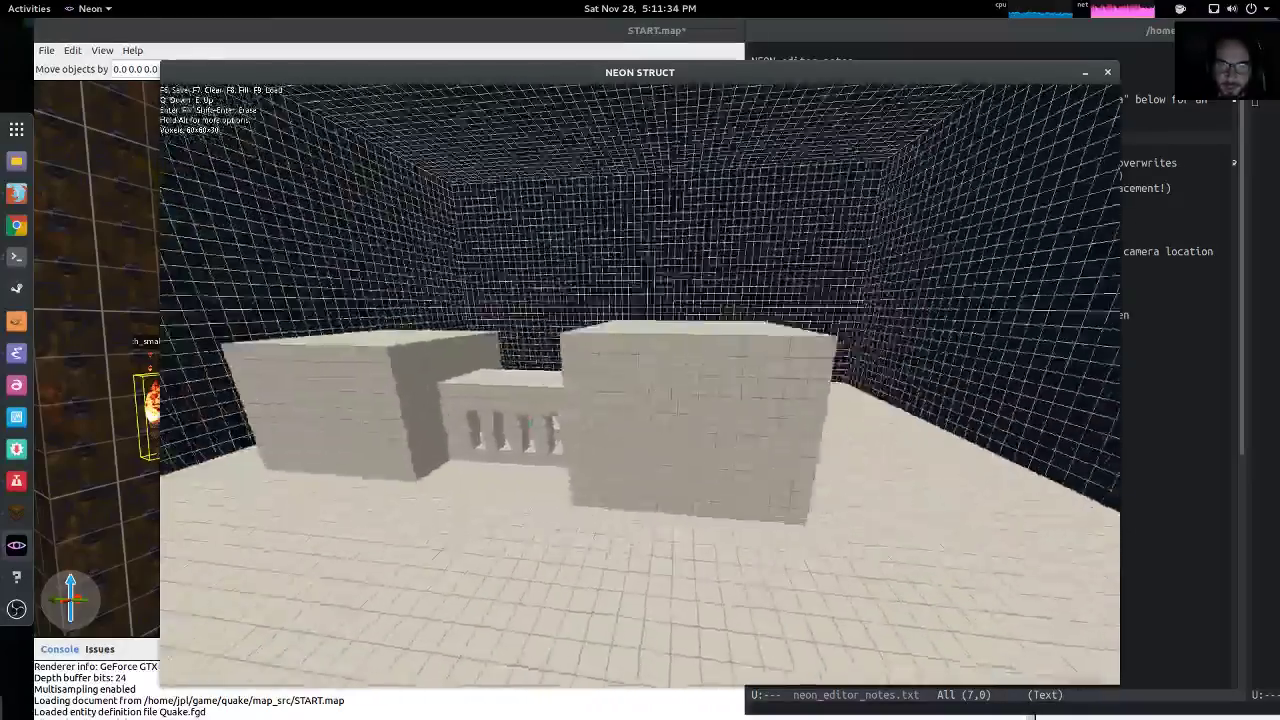
# Fit a 12 x 13 x 10 voxel selection box around the large room beside the windowed corridor
pyautogui.press('w')
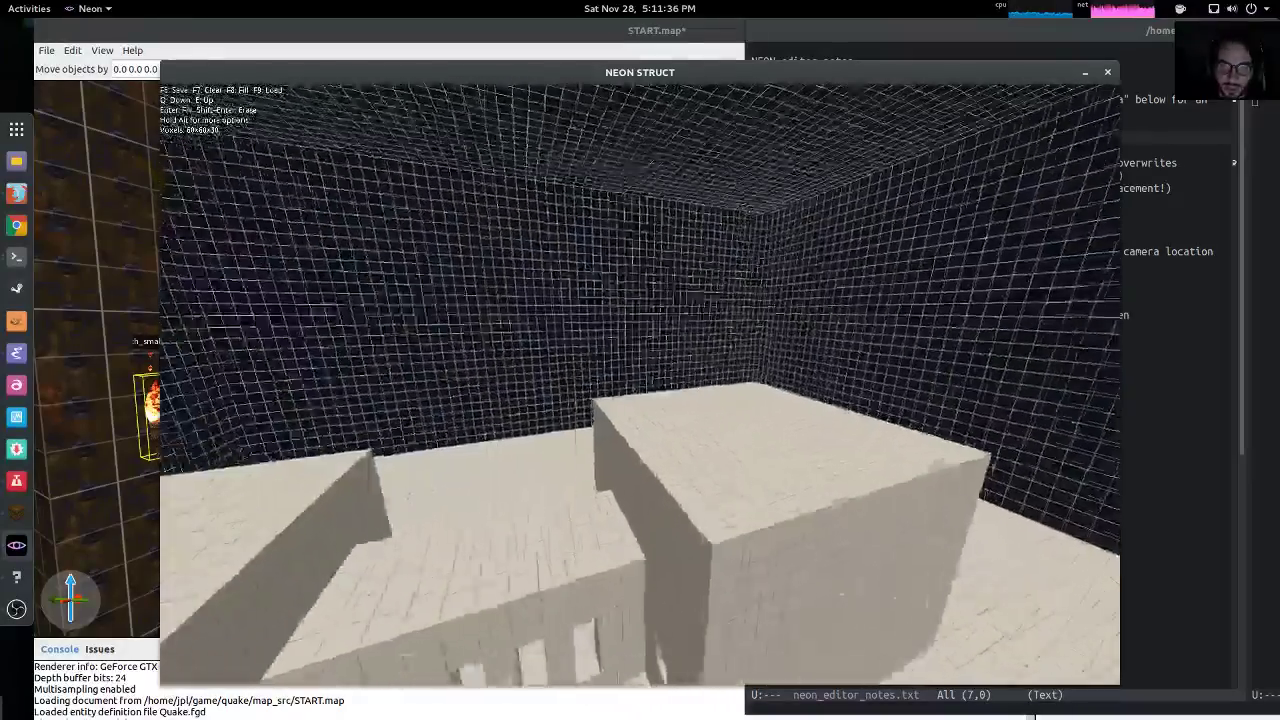
pyautogui.press('w')
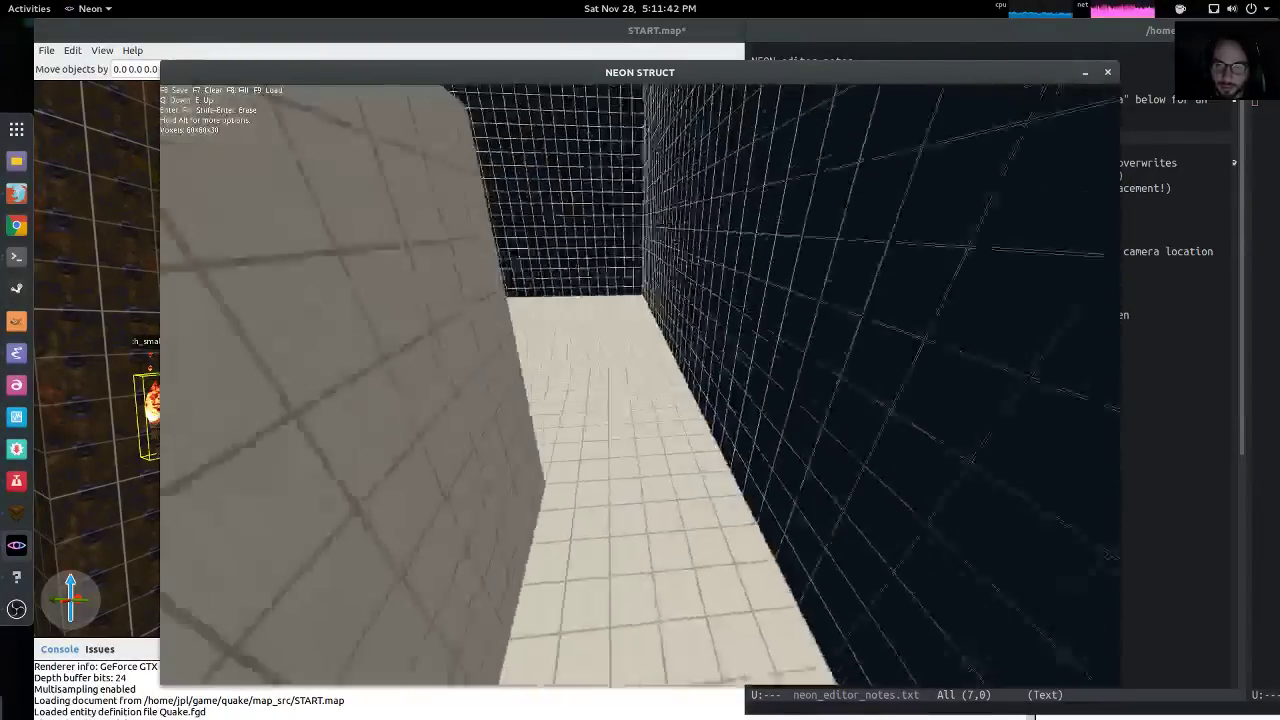
pyautogui.press('s')
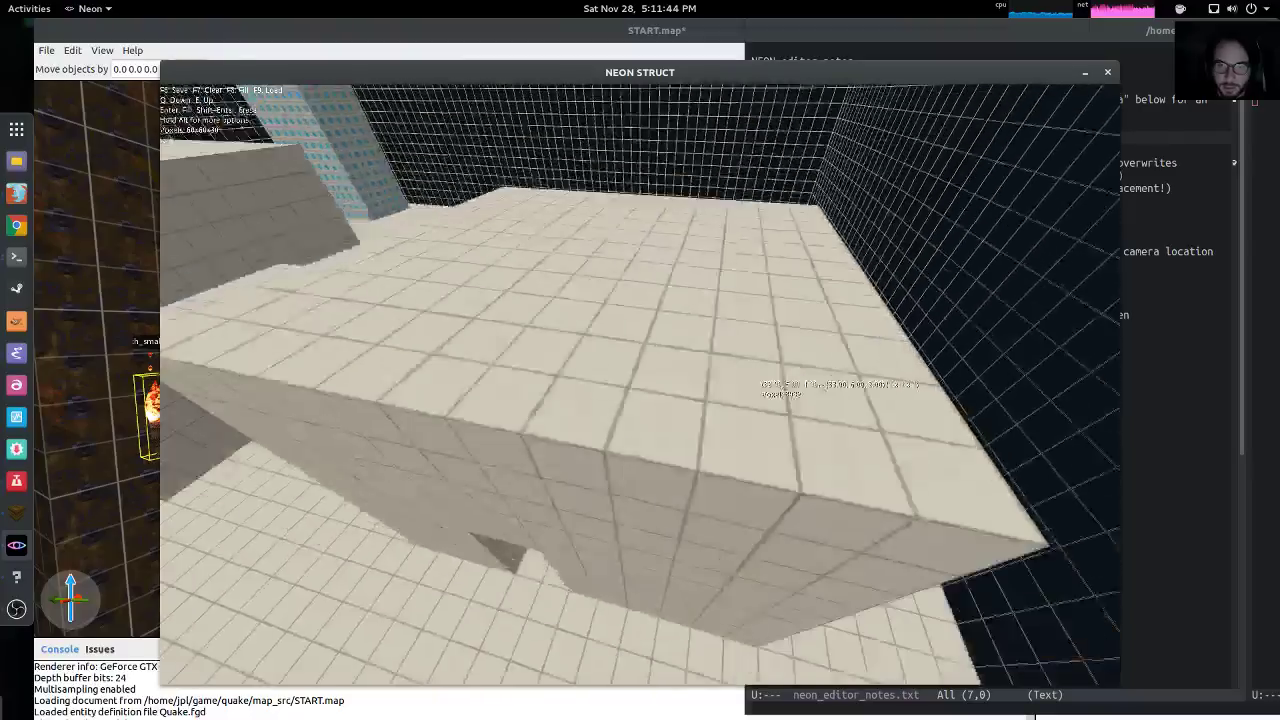
pyautogui.press('a')
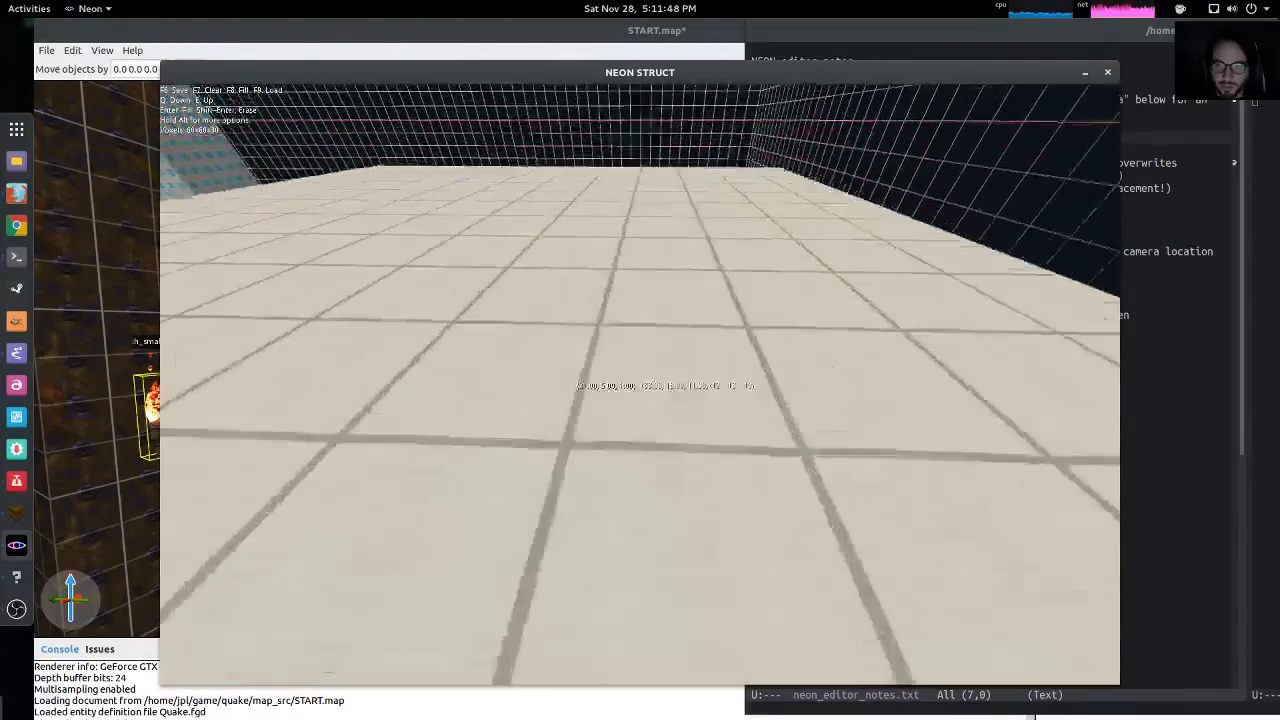
pyautogui.press('d')
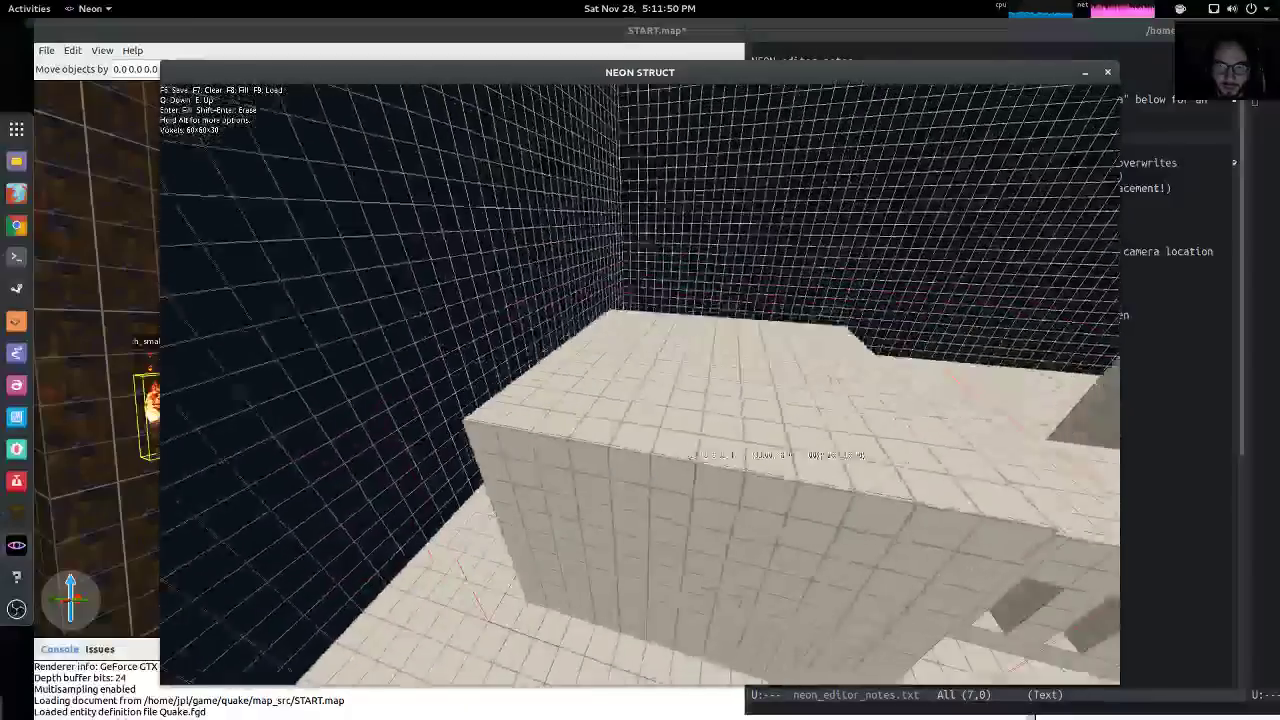
pyautogui.press('a')
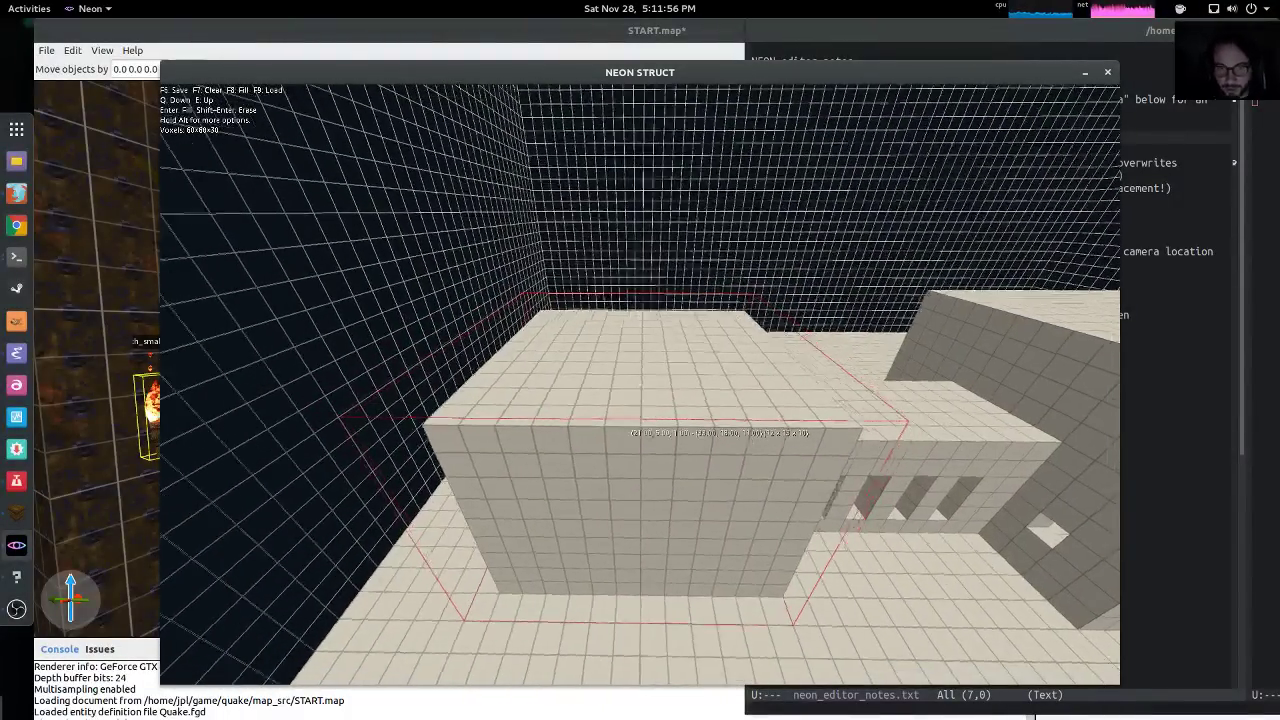
pyautogui.press('d')
pyautogui.press('s')
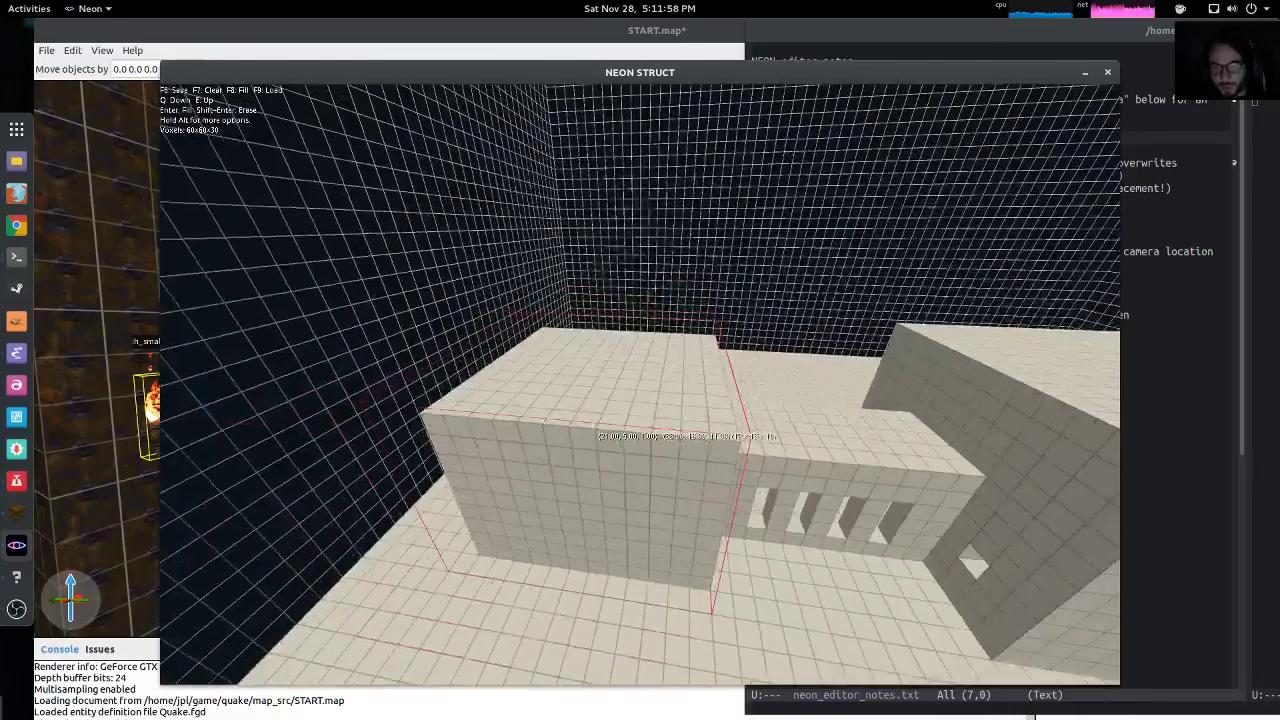
# Examine how the thin red selection outline reads against the large room's walls and floor from several sides and heights
pyautogui.press('w')
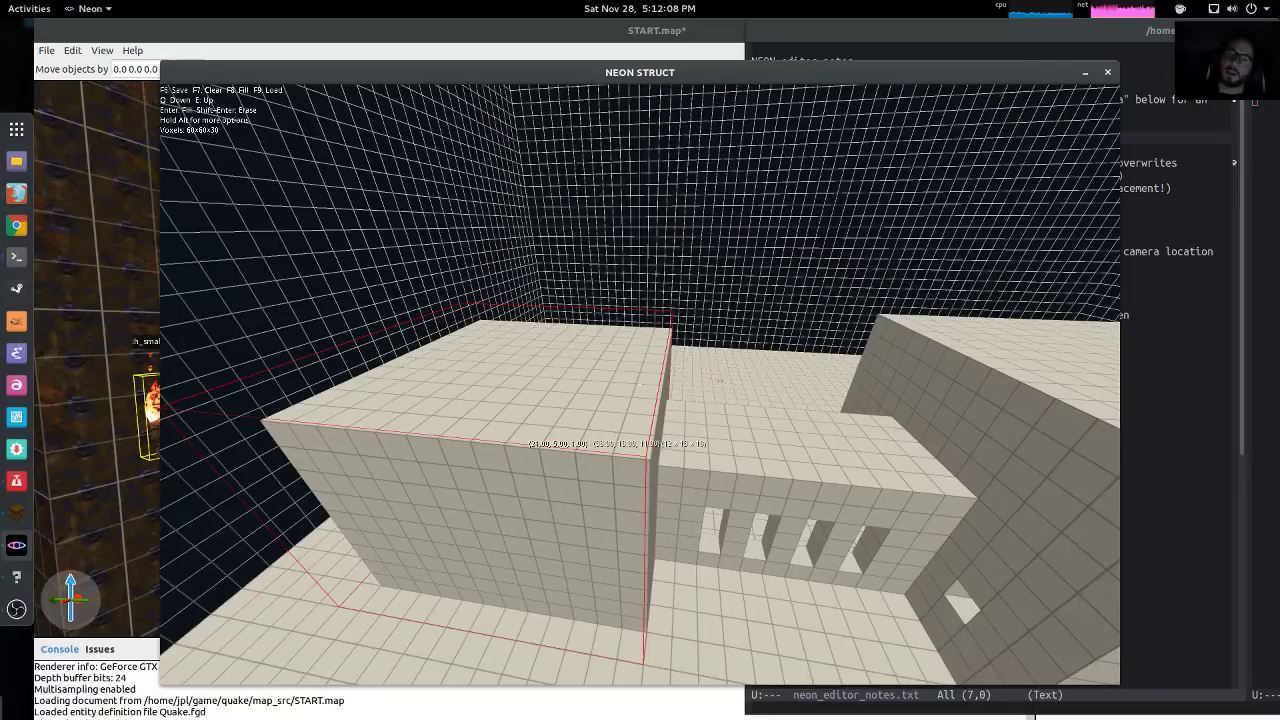
pyautogui.press('s')
pyautogui.press('a')
pyautogui.press('w')
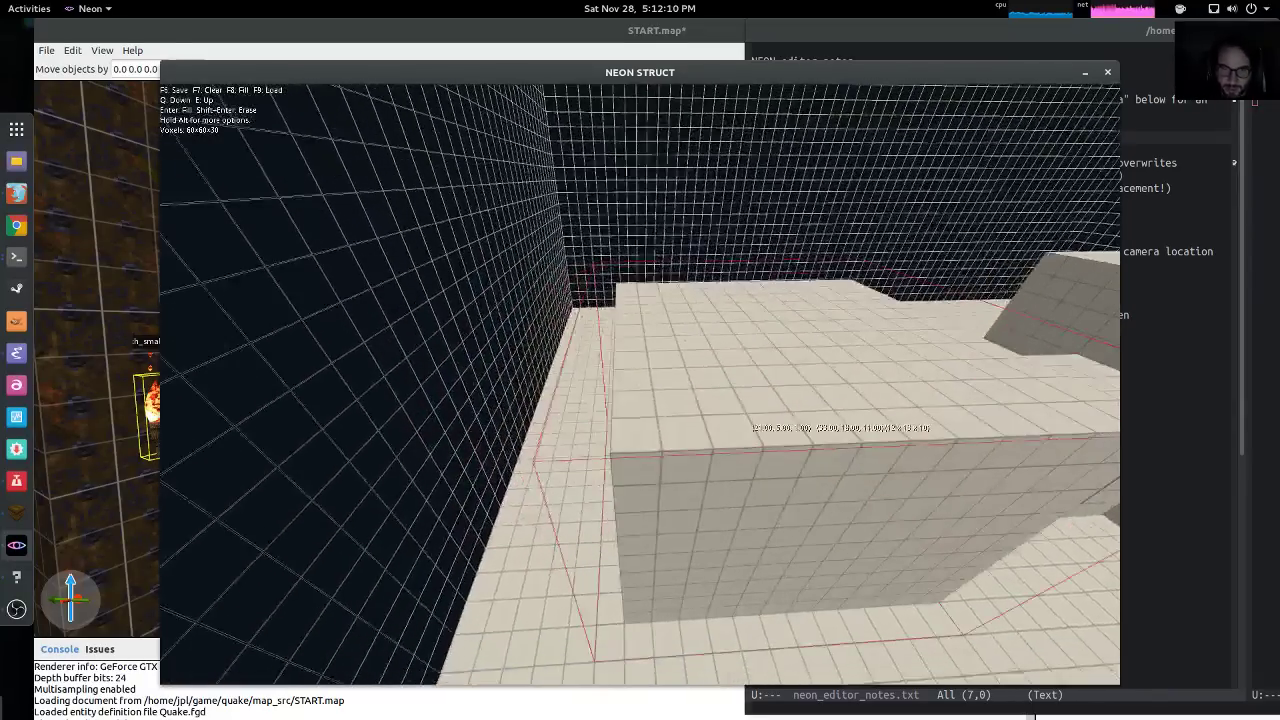
pyautogui.press('d')
pyautogui.press('s')
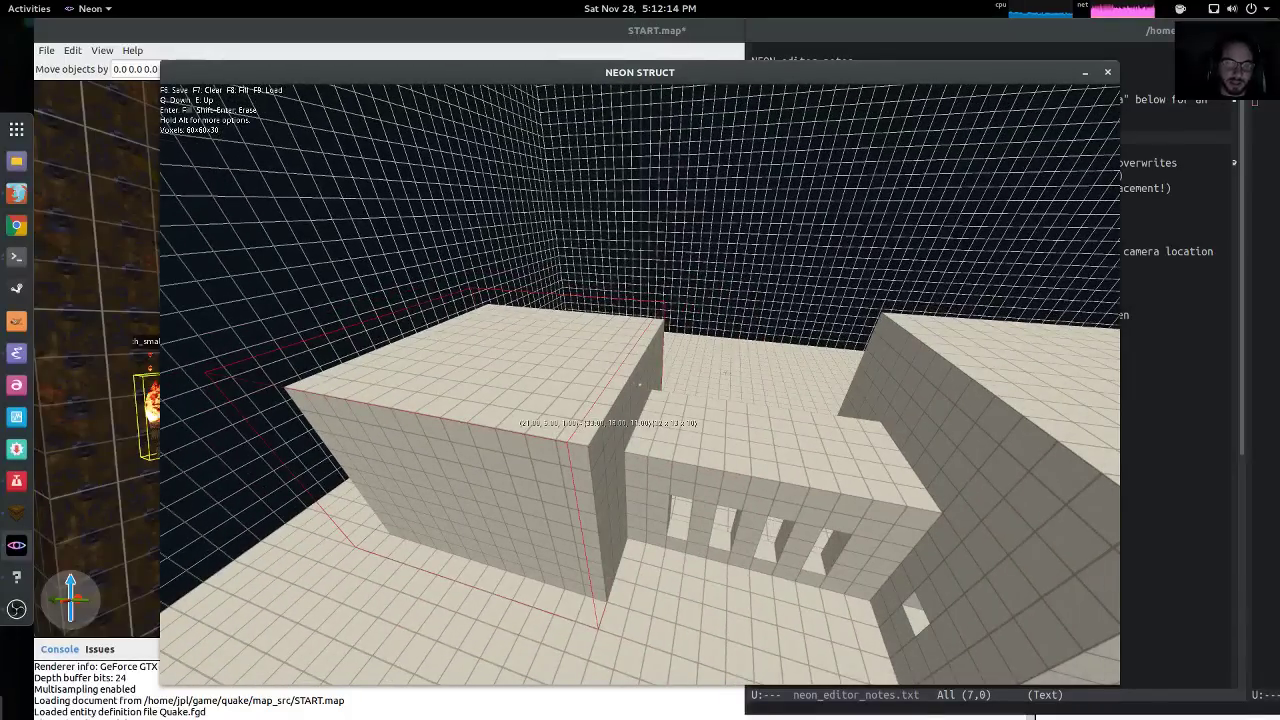
pyautogui.press('w')
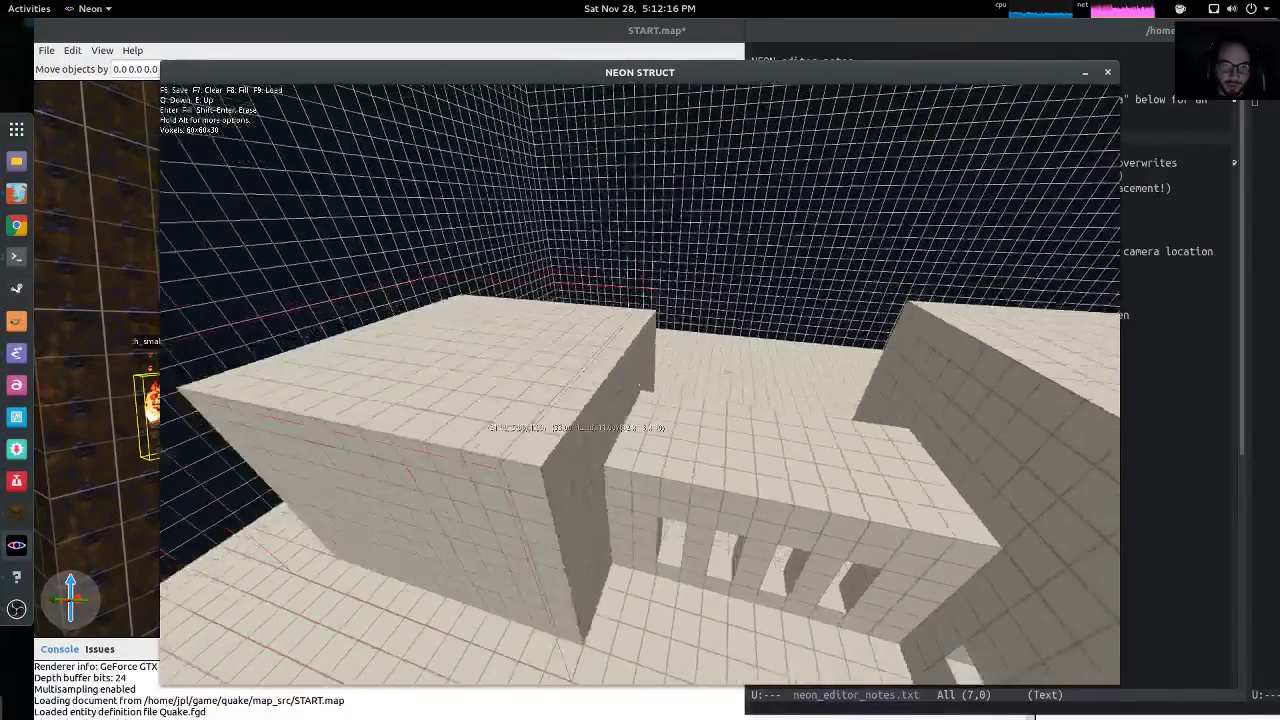
pyautogui.press('w')
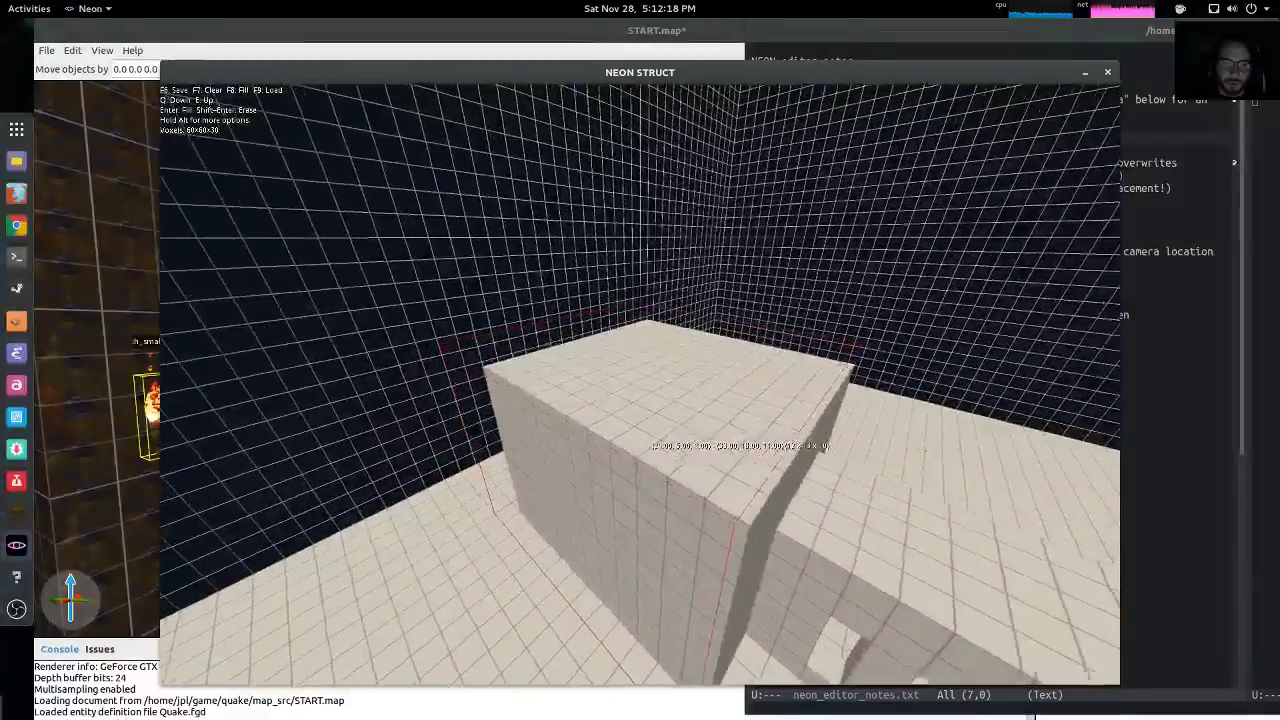
pyautogui.press('w')
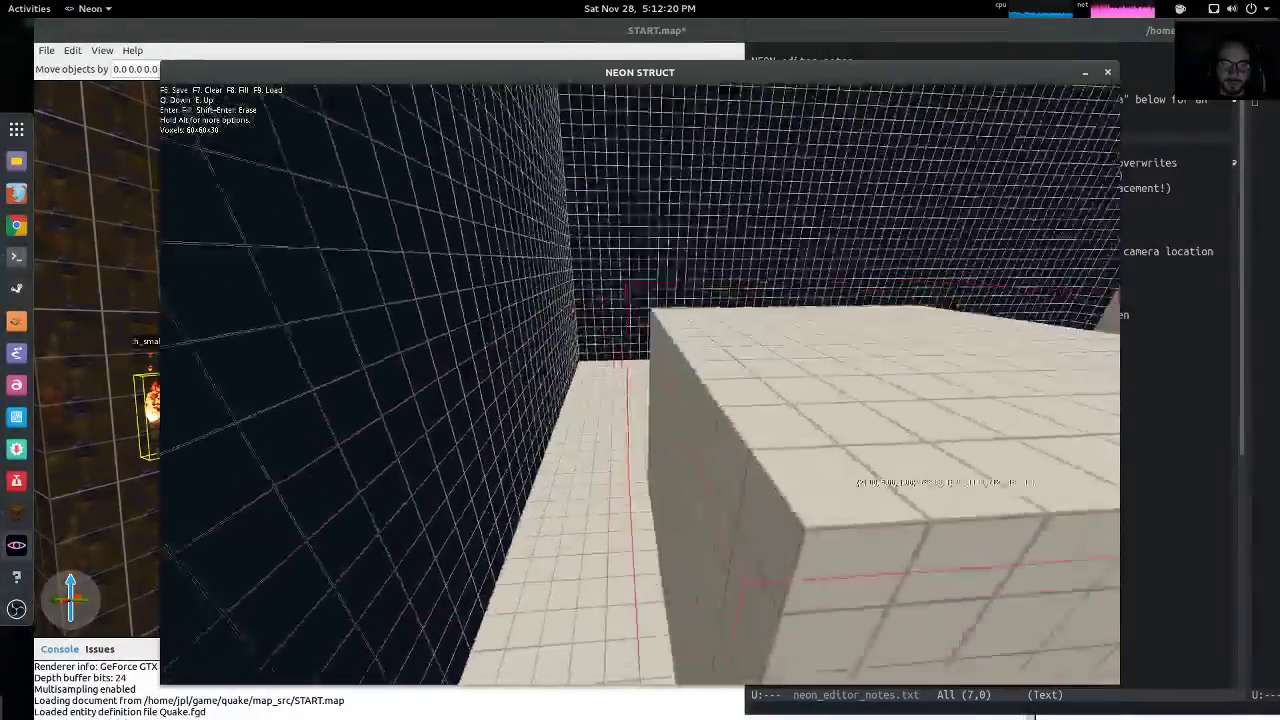
pyautogui.press('w')
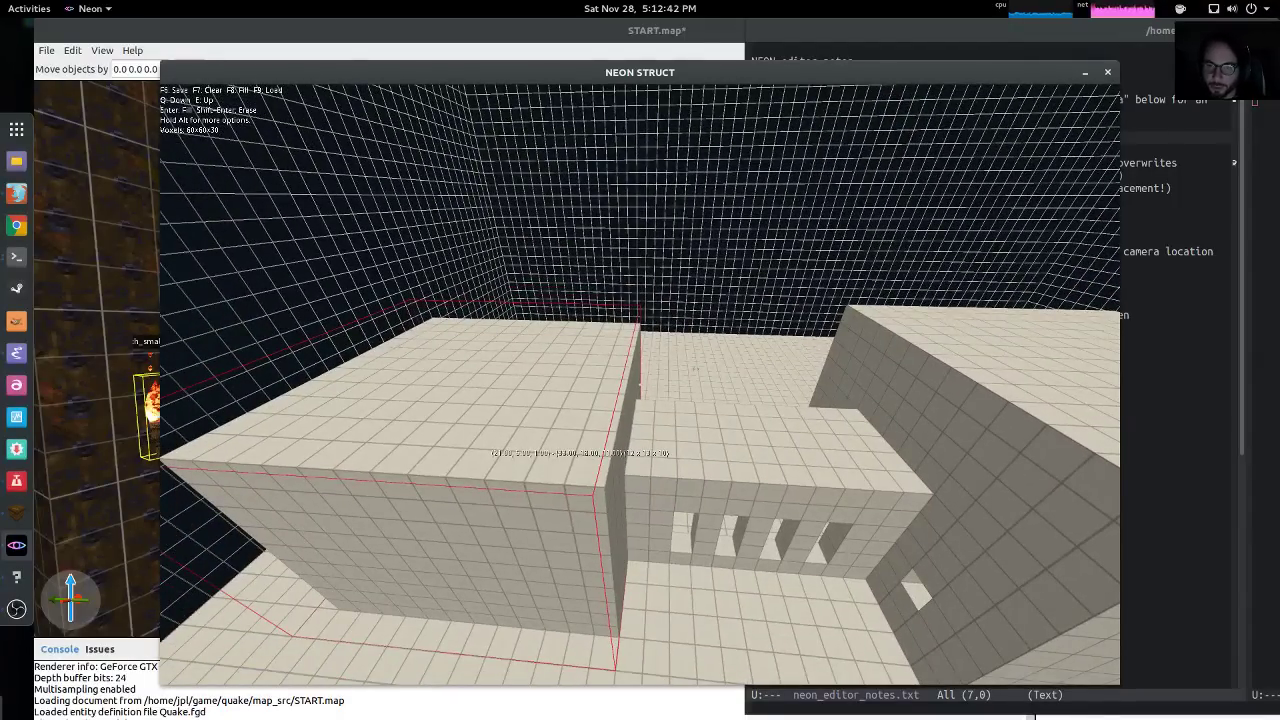
pyautogui.press('w')
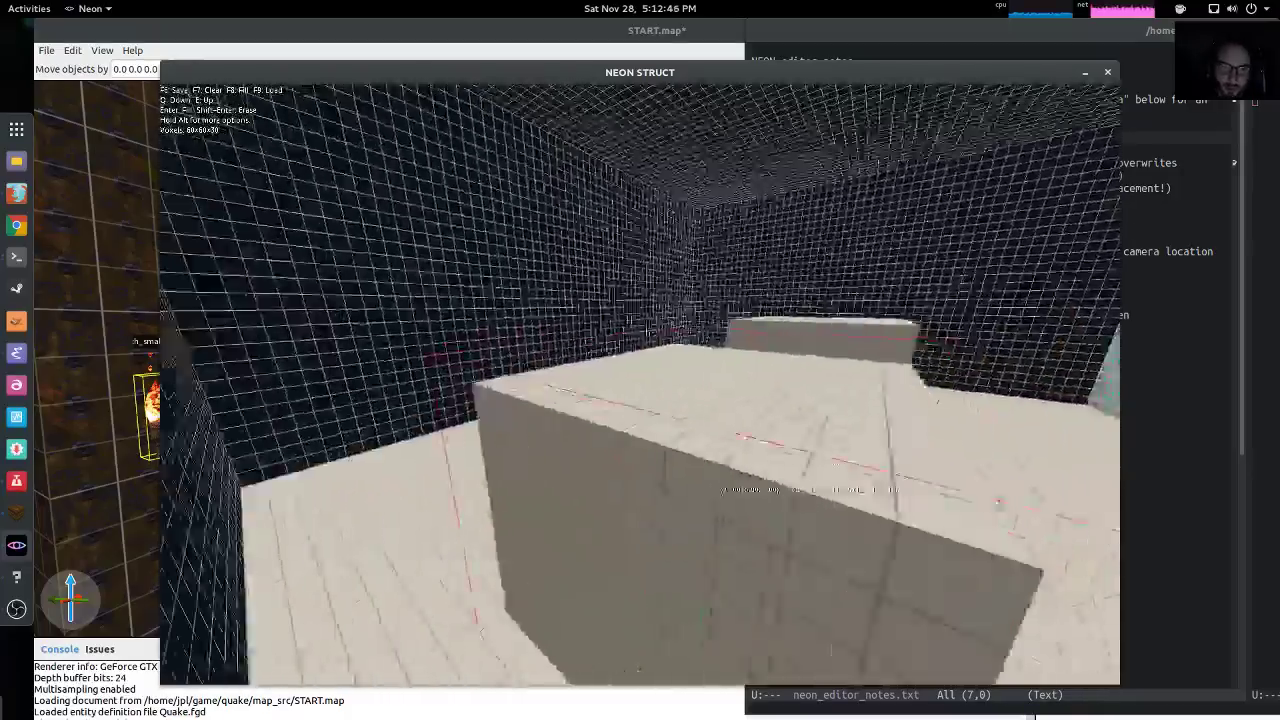
pyautogui.press('w')
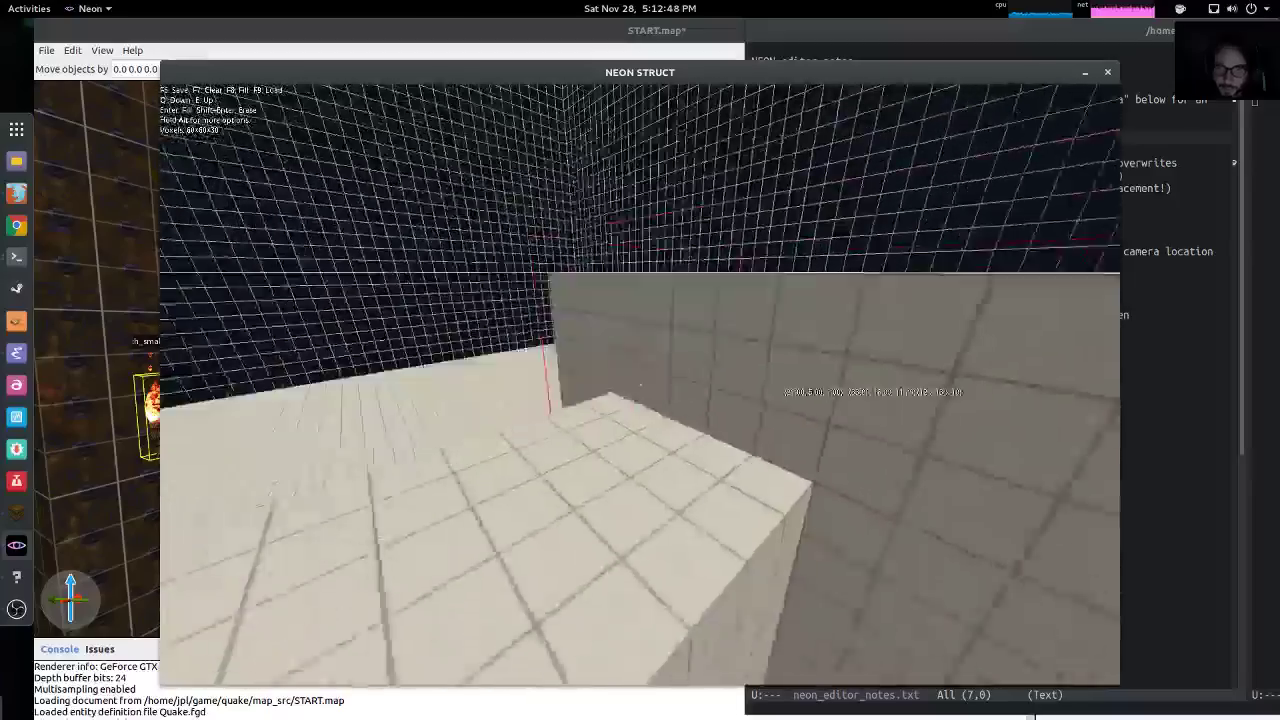
# Add an 11 x 1 x 9 teal layer inside the large room's end wall and erase the outer 13 x 2 x 10 volume
pyautogui.press('d')
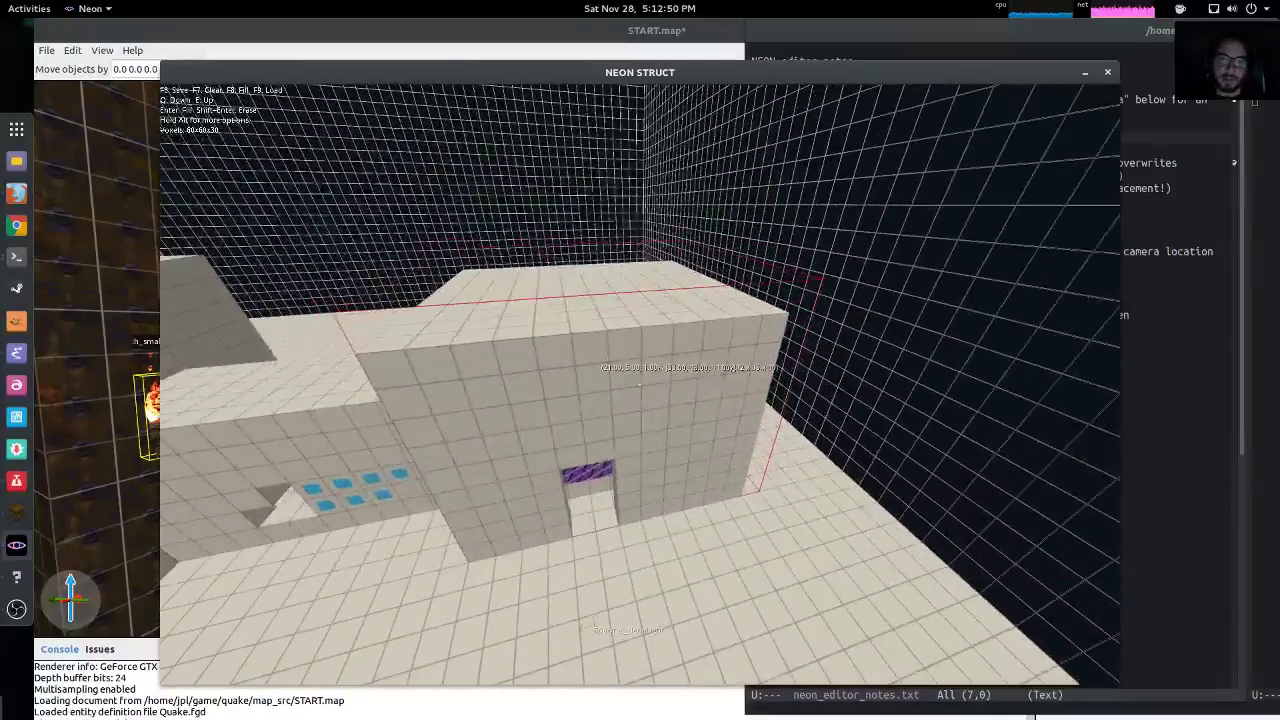
pyautogui.press('w')
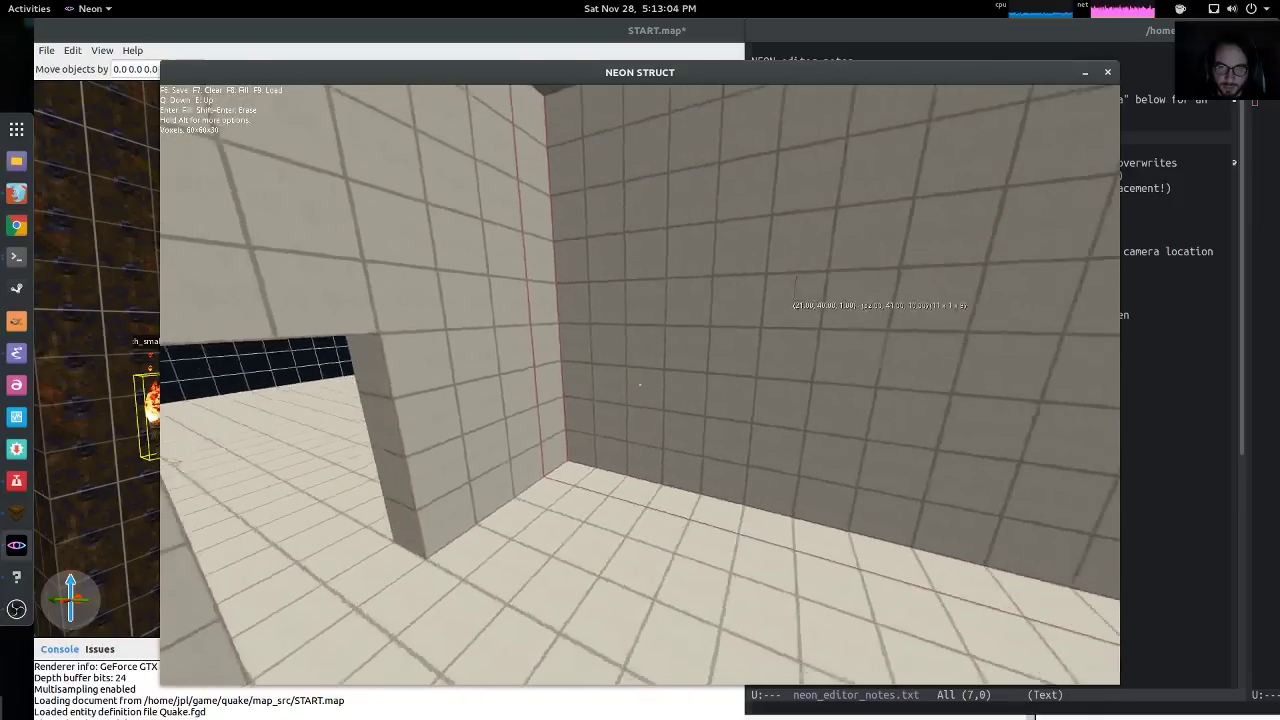
pyautogui.press('Return')
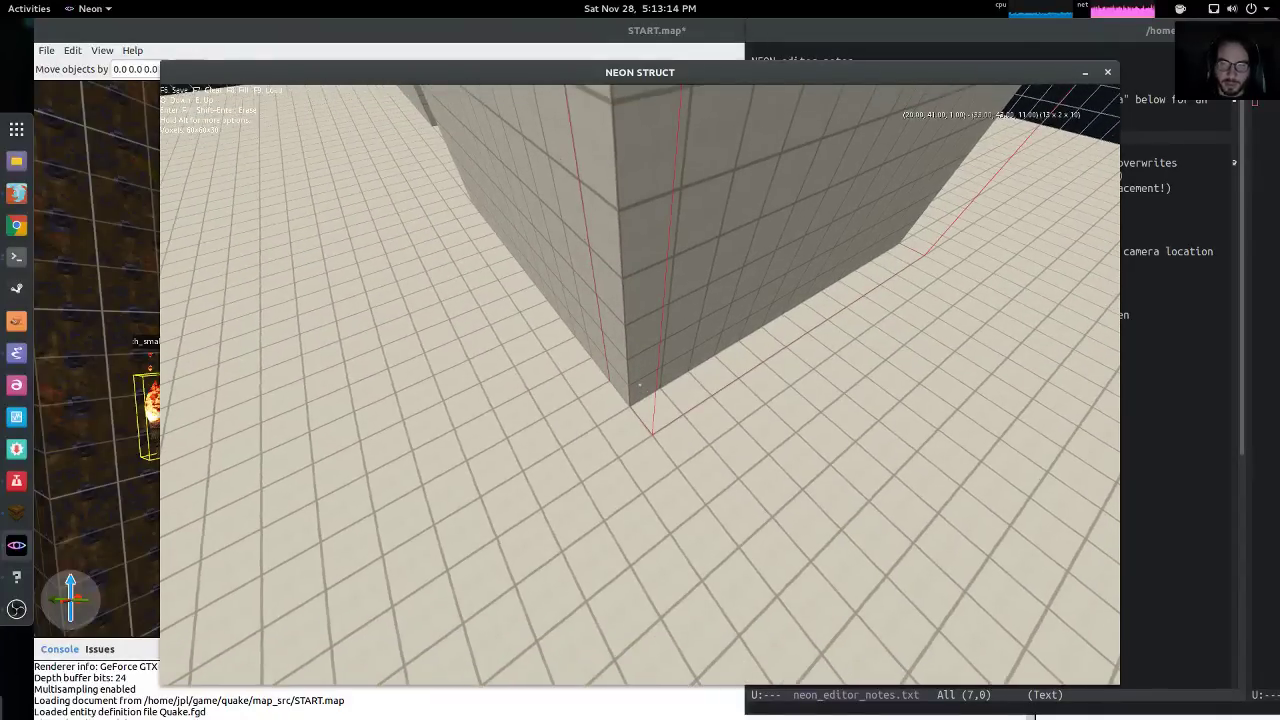
pyautogui.press('Return')
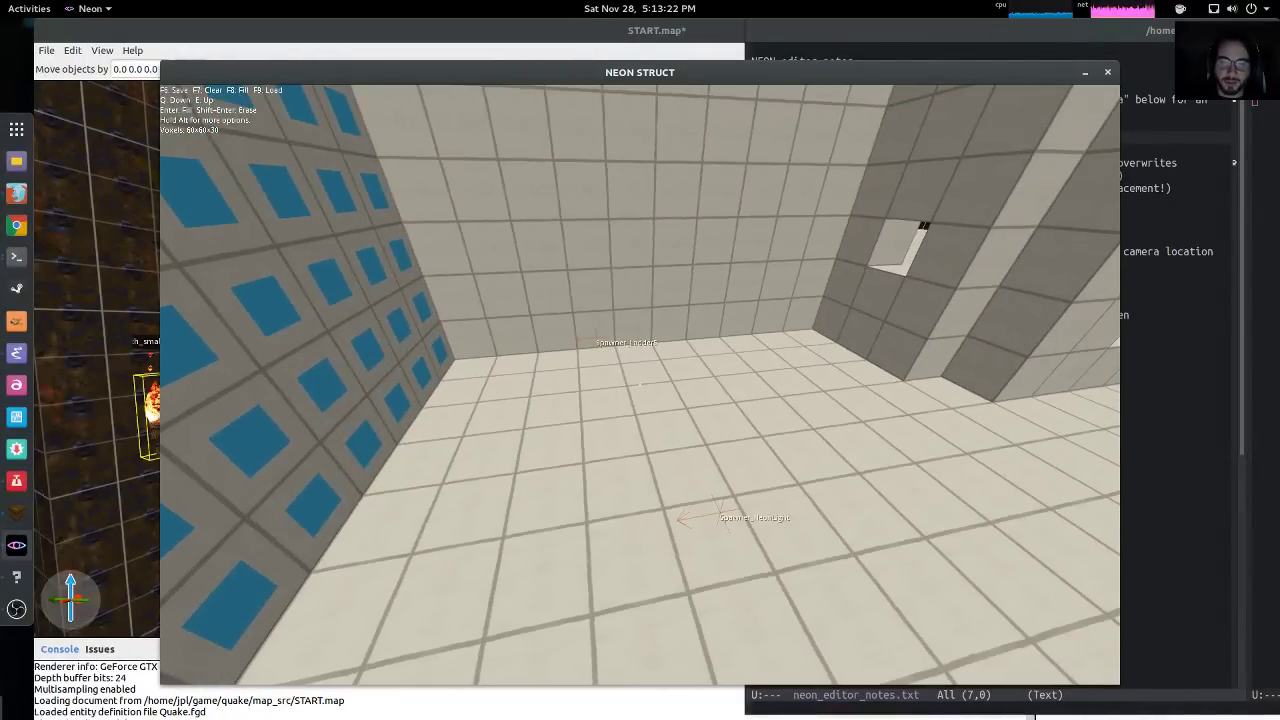
pyautogui.press('s')
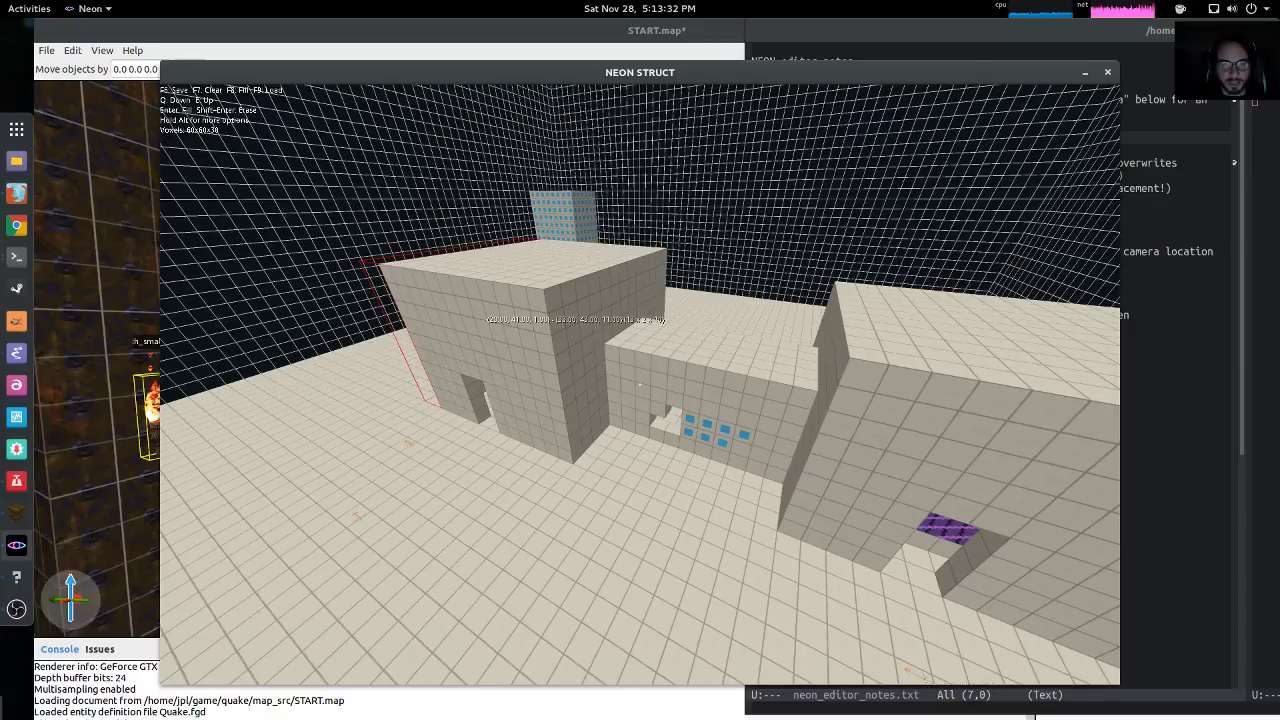
# Switch to the notes in Emacs and place the cursor at the end of the line about shading faces adjacent to the selection box
pyautogui.hotkey('alt', 'Tab')
pyautogui.hotkey('alt', 'Tab')
pyautogui.hotkey('alt', 'Tab')
pyautogui.hotkey('alt', 'Tab')
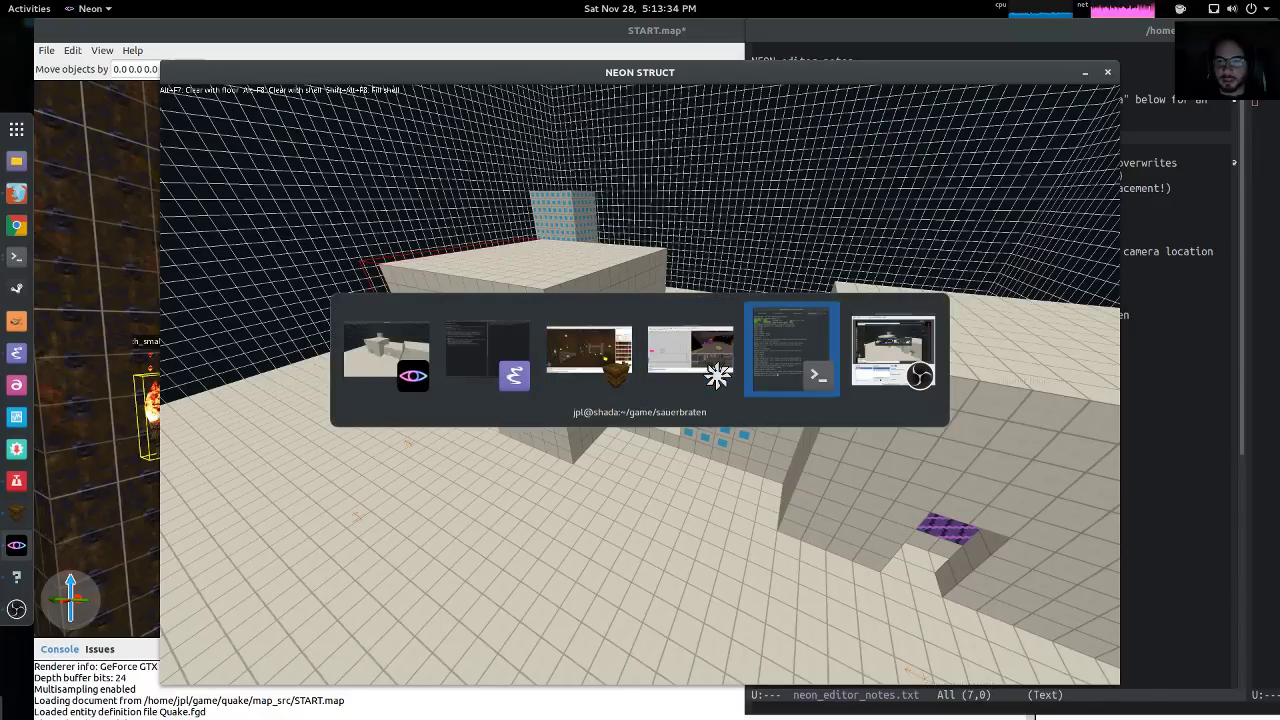
pyautogui.hotkey('alt', 'Tab')
pyautogui.hotkey('alt', 'Tab')
pyautogui.hotkey('alt', 'Tab')
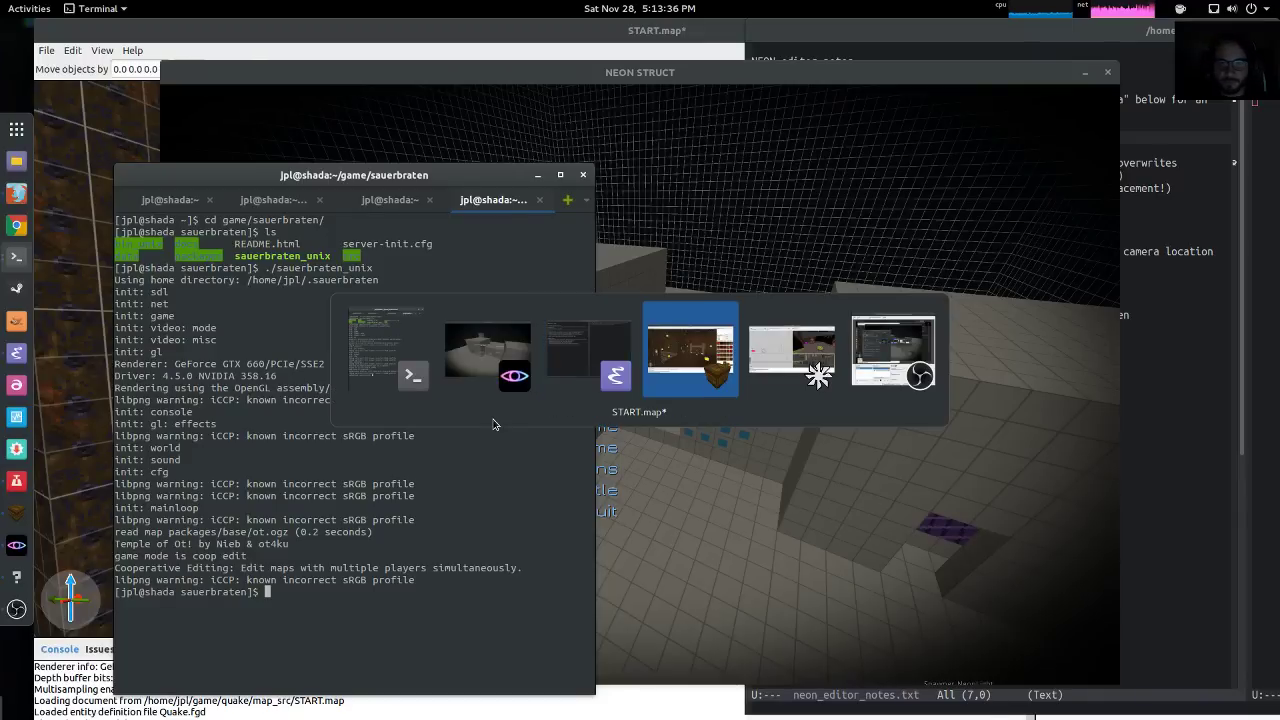
pyautogui.hotkey('shift', 'alt', 'Tab')
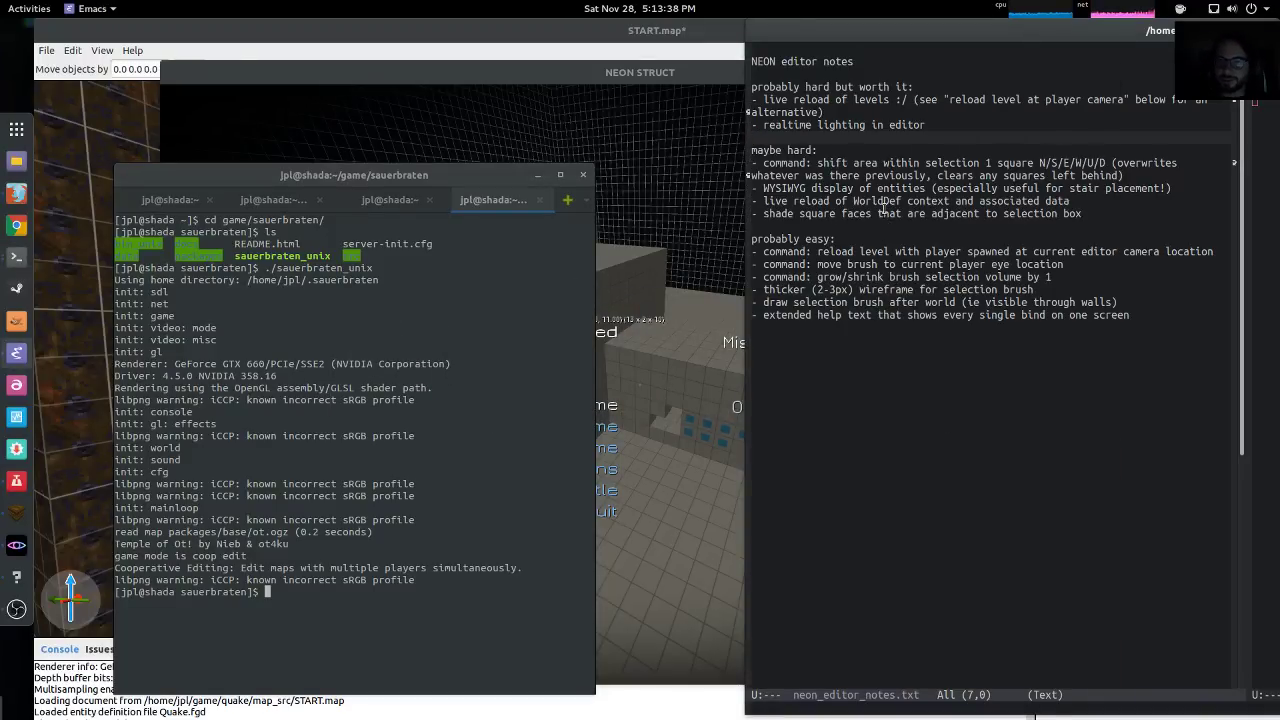
pyautogui.click(1097, 232)
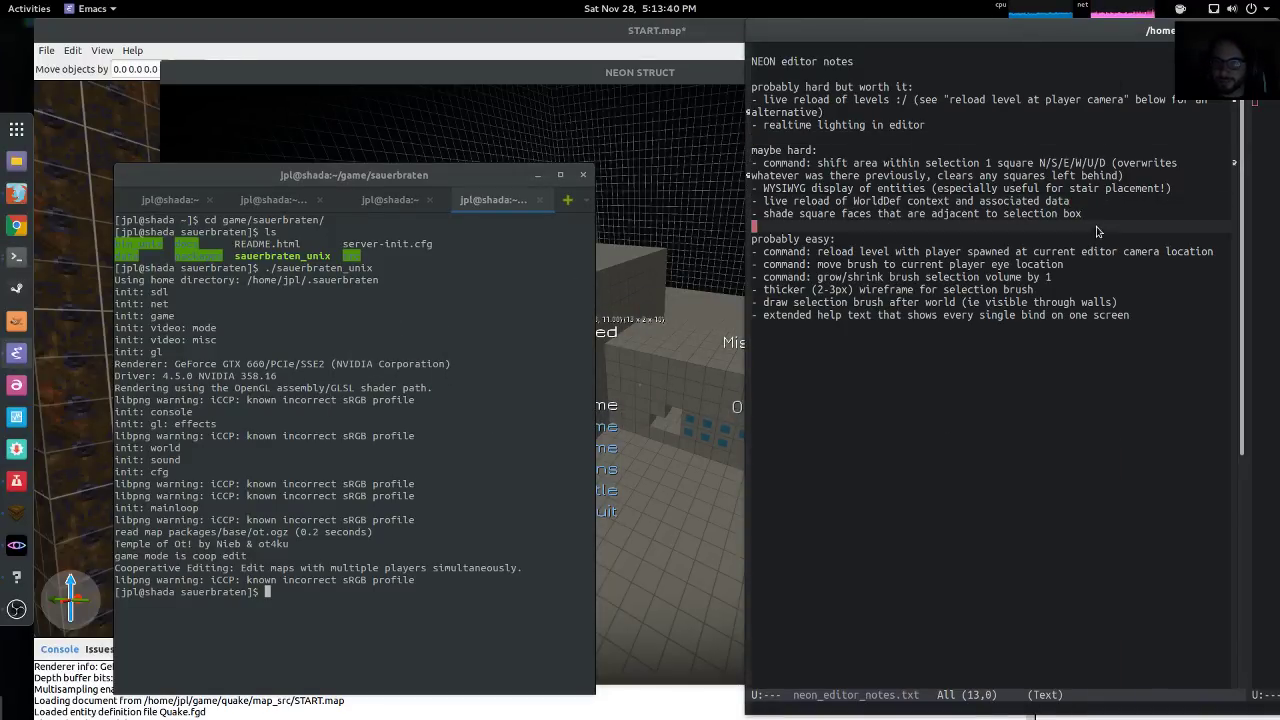
pyautogui.click(1097, 214)
# Switch to NEON STRUCT, resume its editor and examine the selection outline beside the large room's end wall from several sides and heights
pyautogui.click(576, 74)
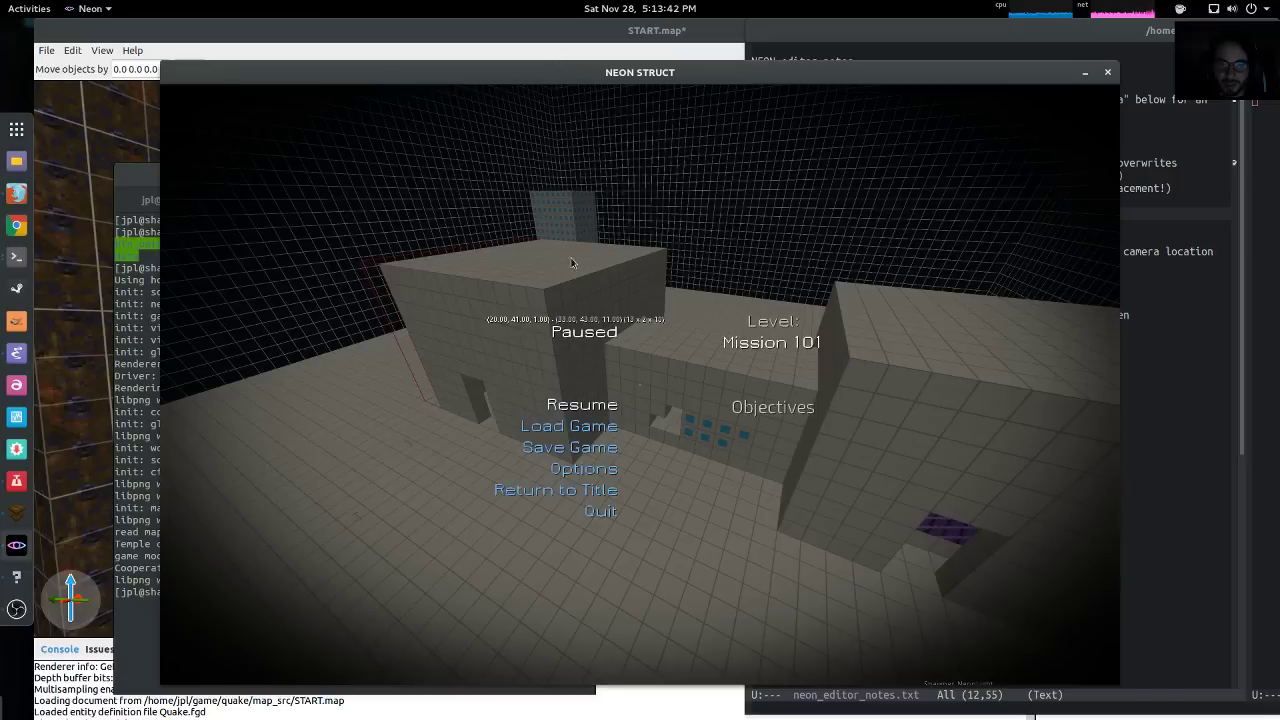
pyautogui.click(561, 404)
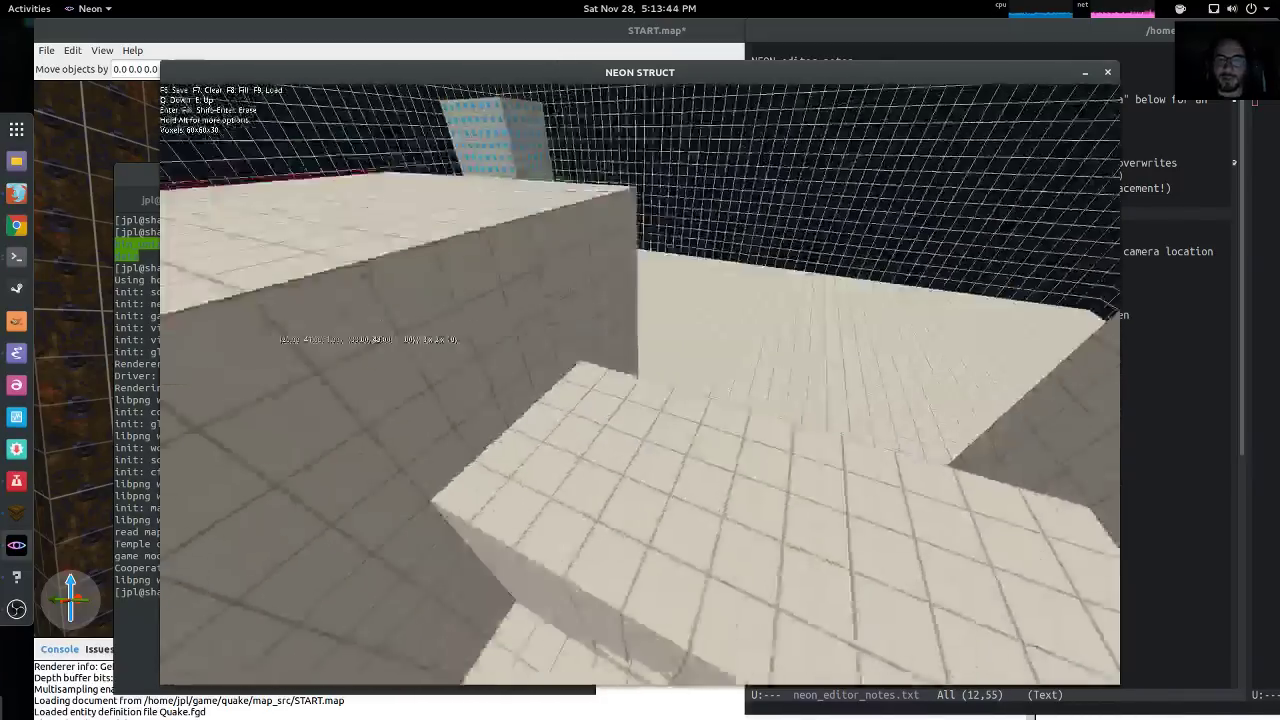
pyautogui.press('s')
pyautogui.press('w')
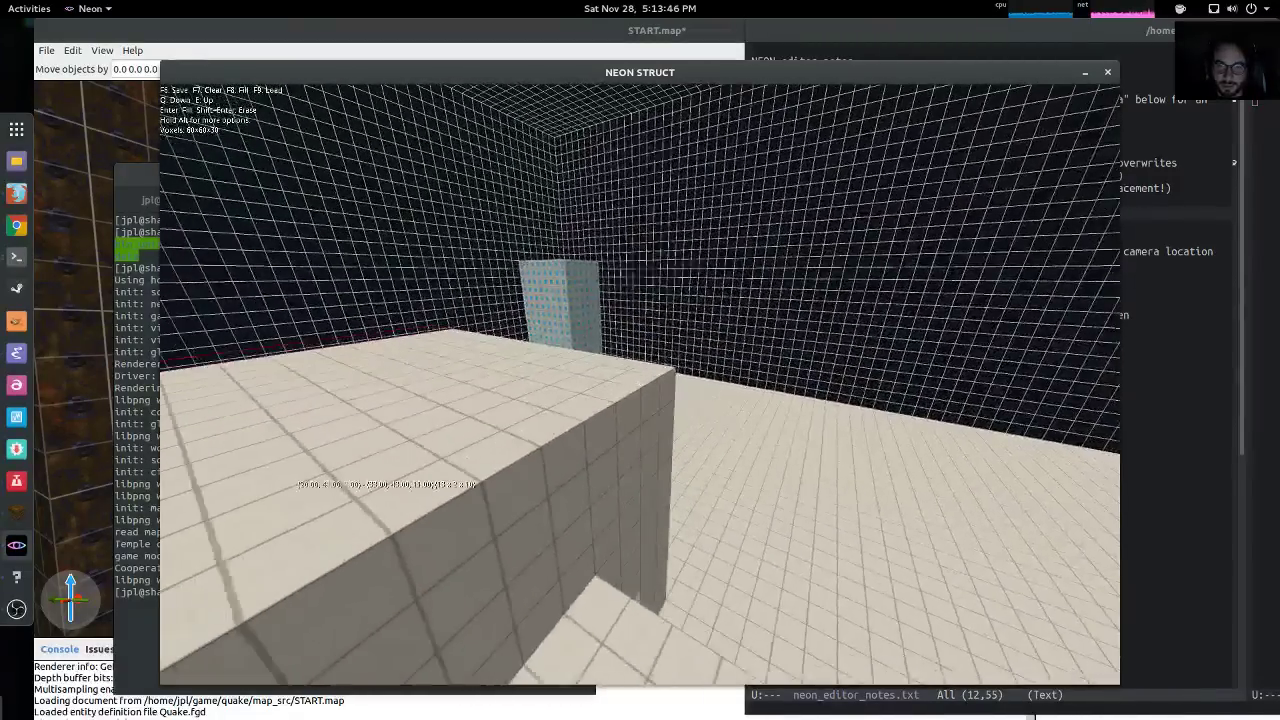
pyautogui.press('s')
pyautogui.press('w')
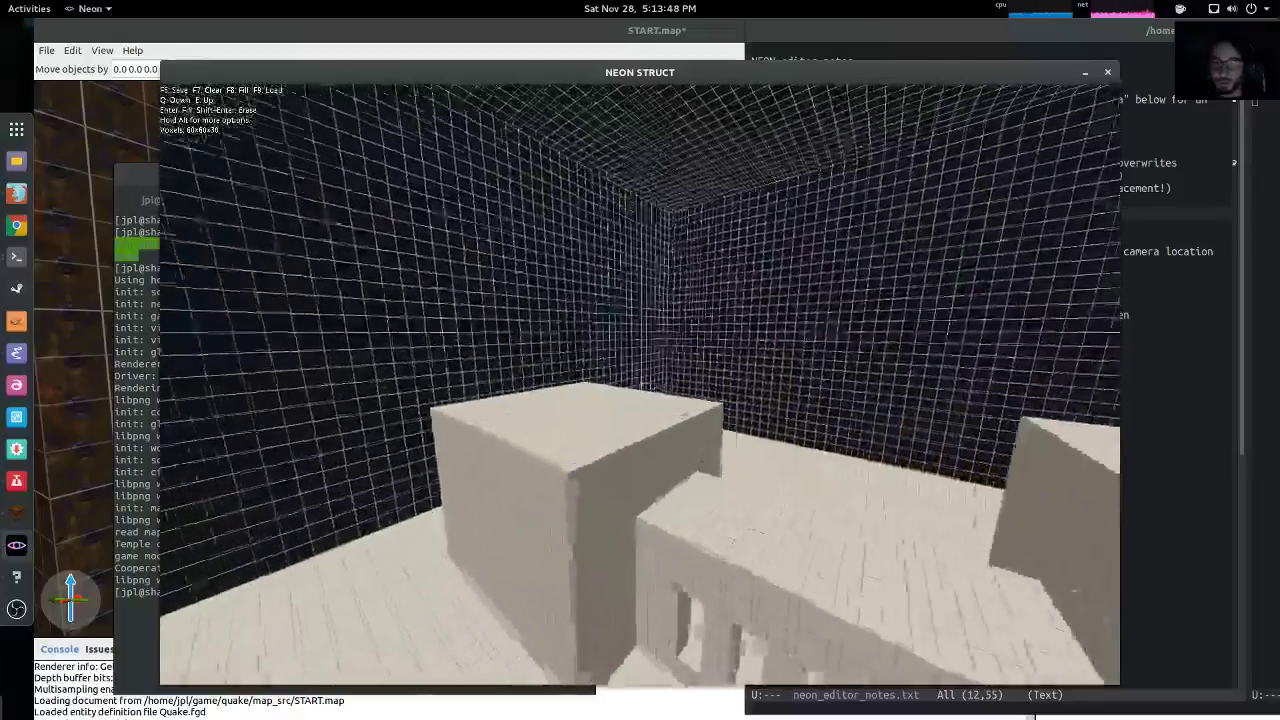
pyautogui.press('w')
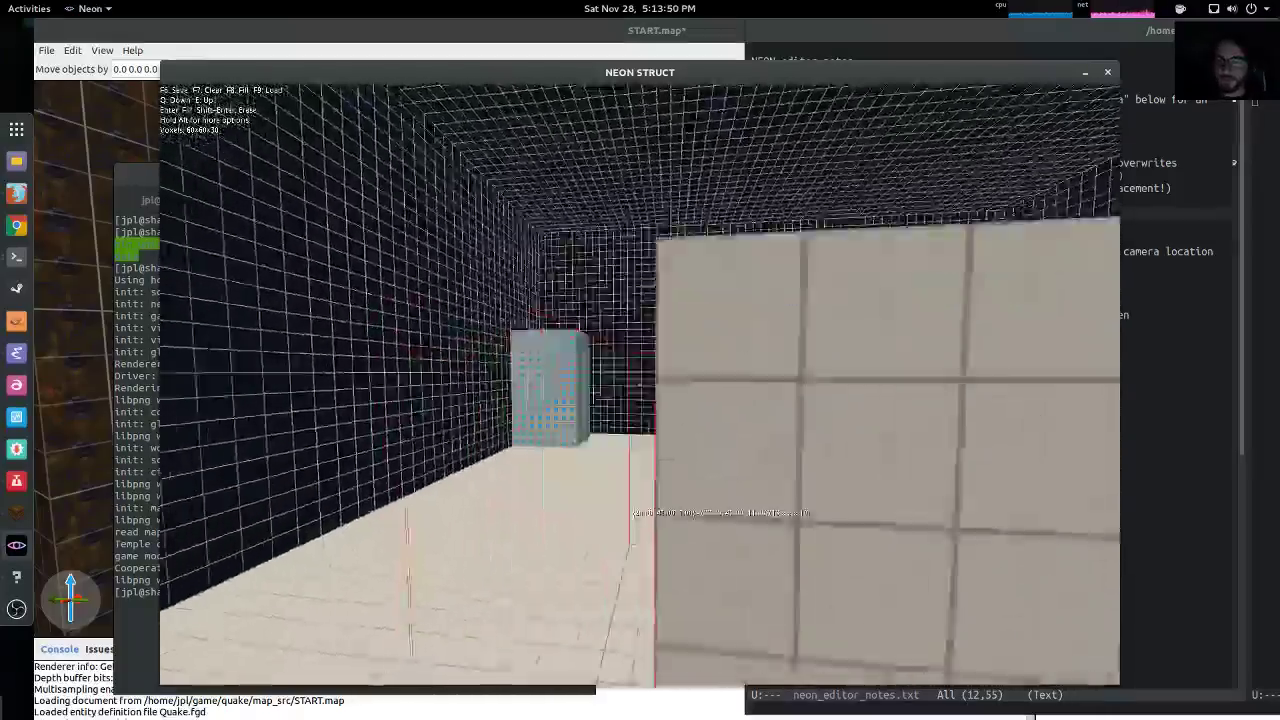
pyautogui.press('s')
pyautogui.press('w')
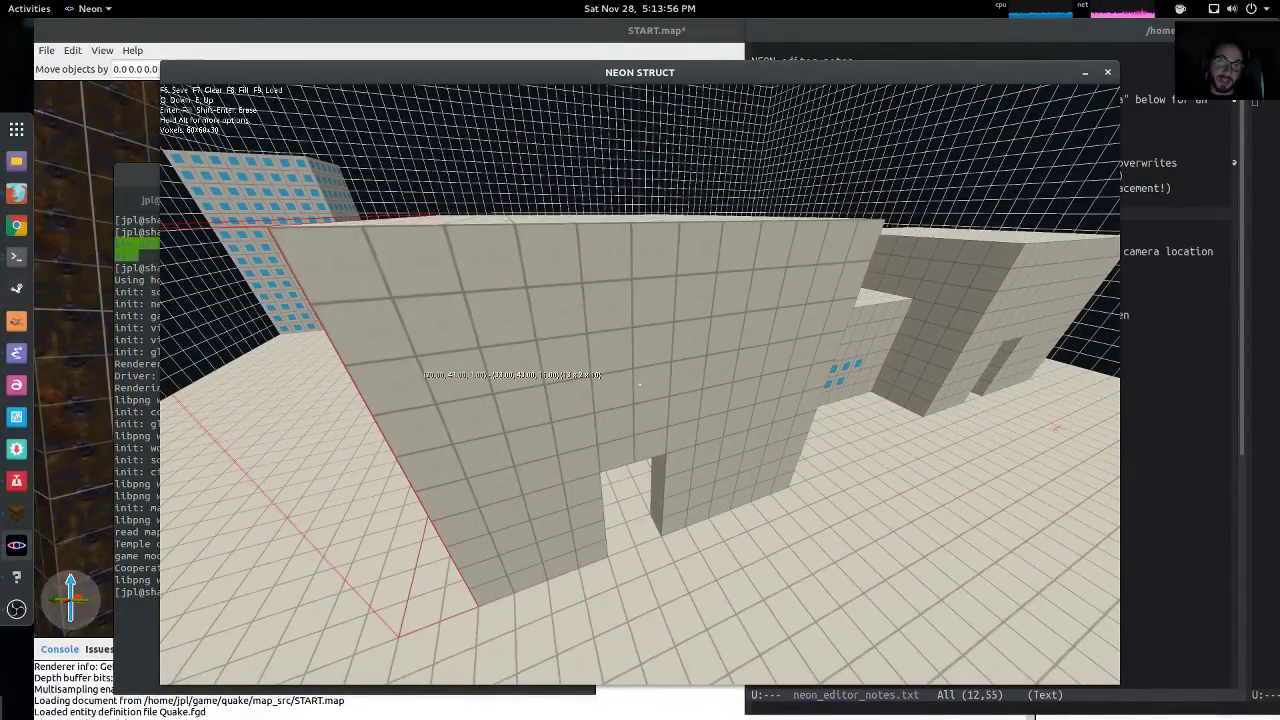
# Consult the selection box ideas in the notes and resume NEON STRUCT's paused editor
pyautogui.hotkey('alt', 'Tab')
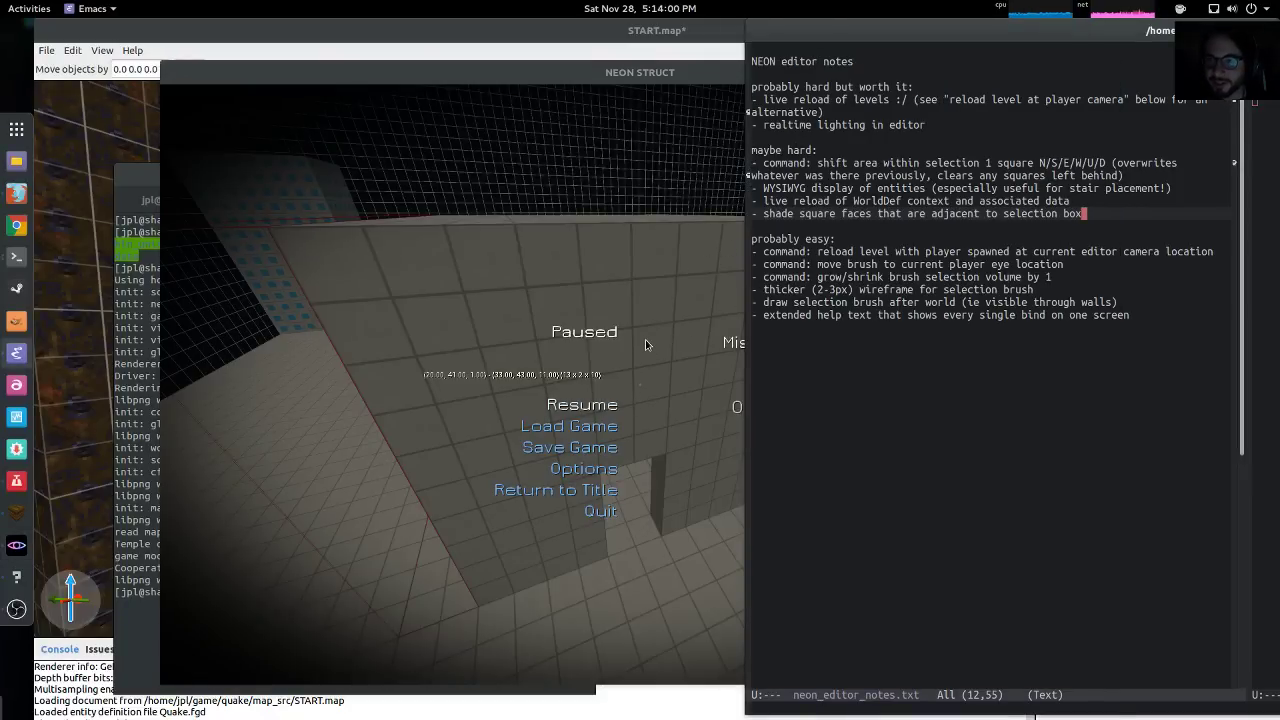
pyautogui.click(601, 410)
pyautogui.click(582, 405)
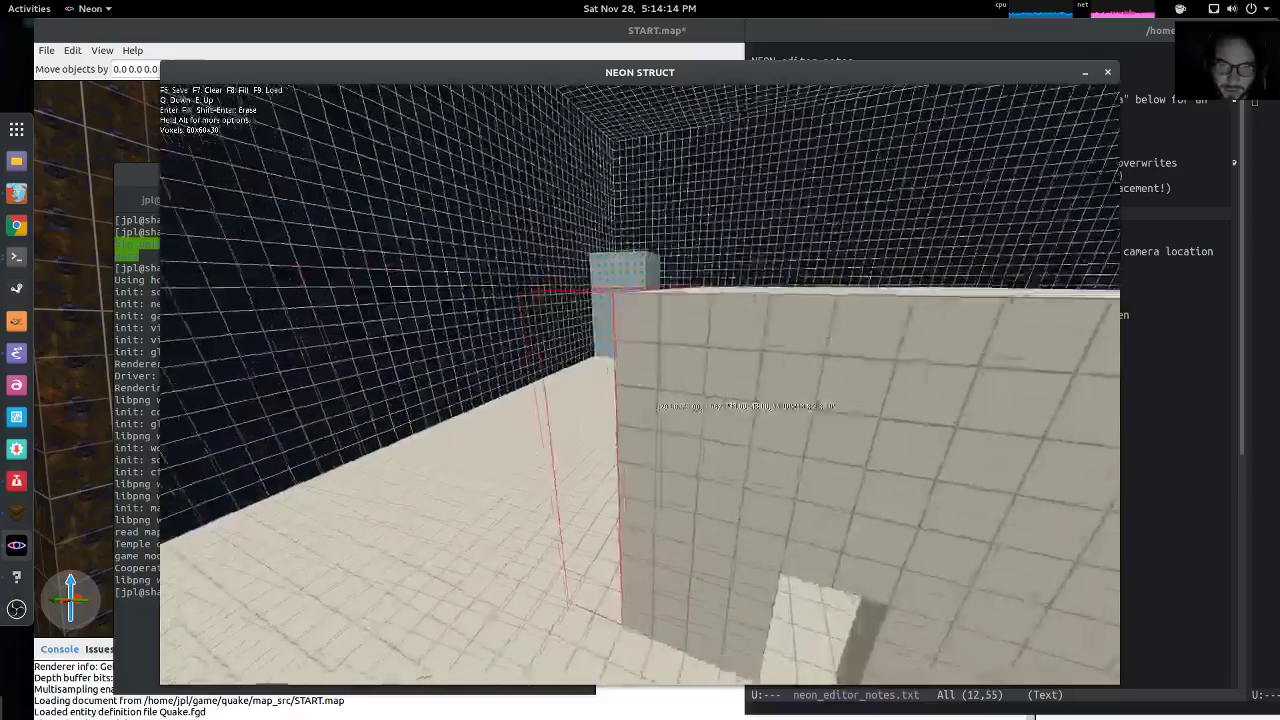
# Place a 1 x 1 x 1 selection box on the roof corner above the teal wall and examine its outline from several angles
pyautogui.press('w')
pyautogui.press('e')
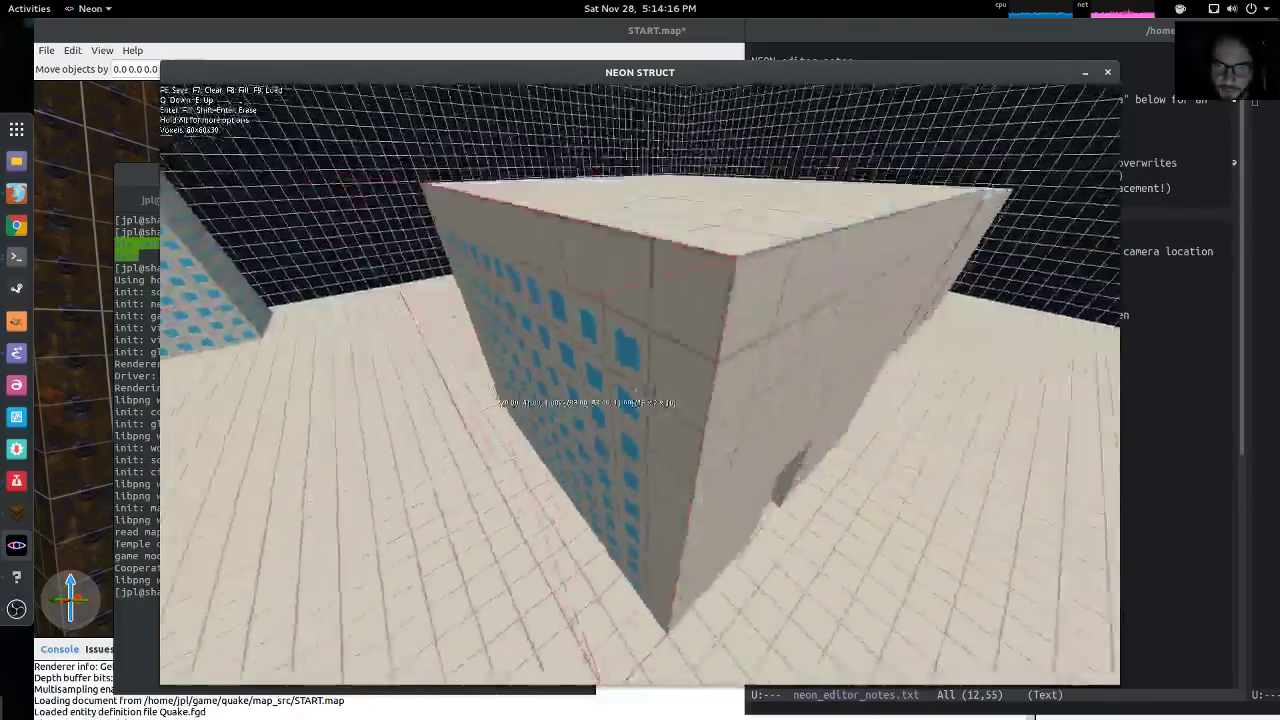
pyautogui.press('e')
pyautogui.press('a')
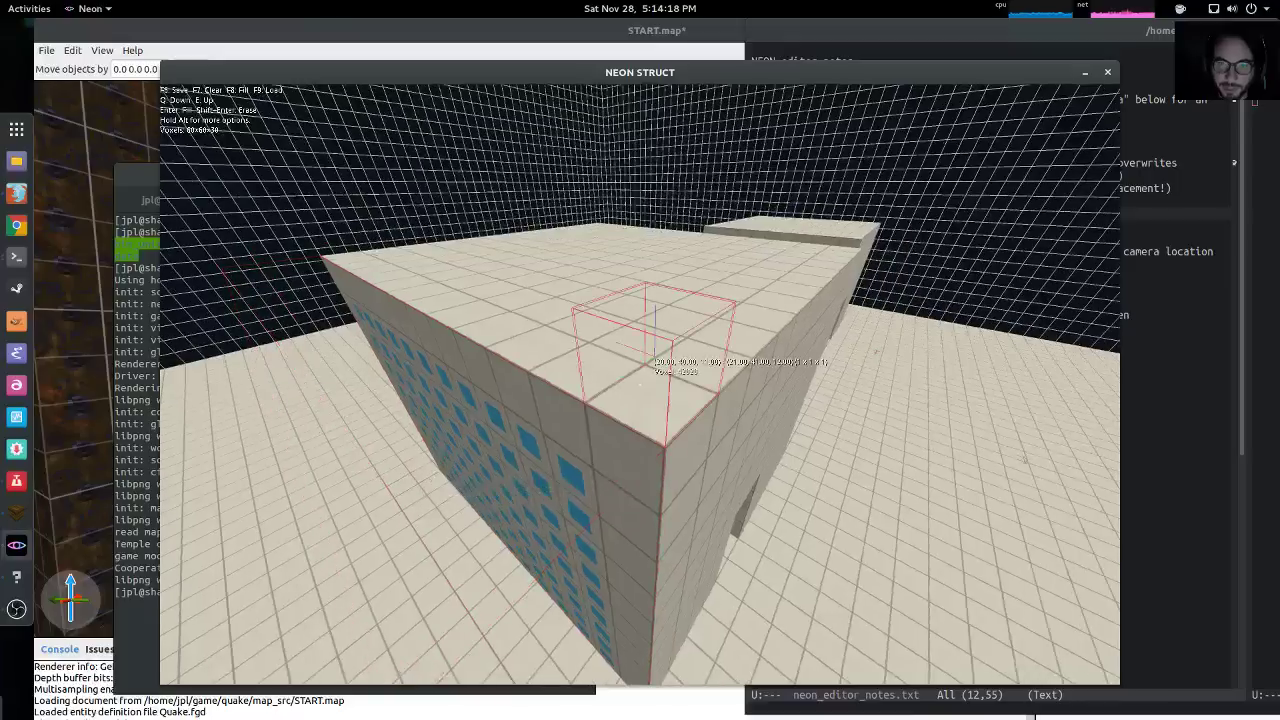
pyautogui.press('w')
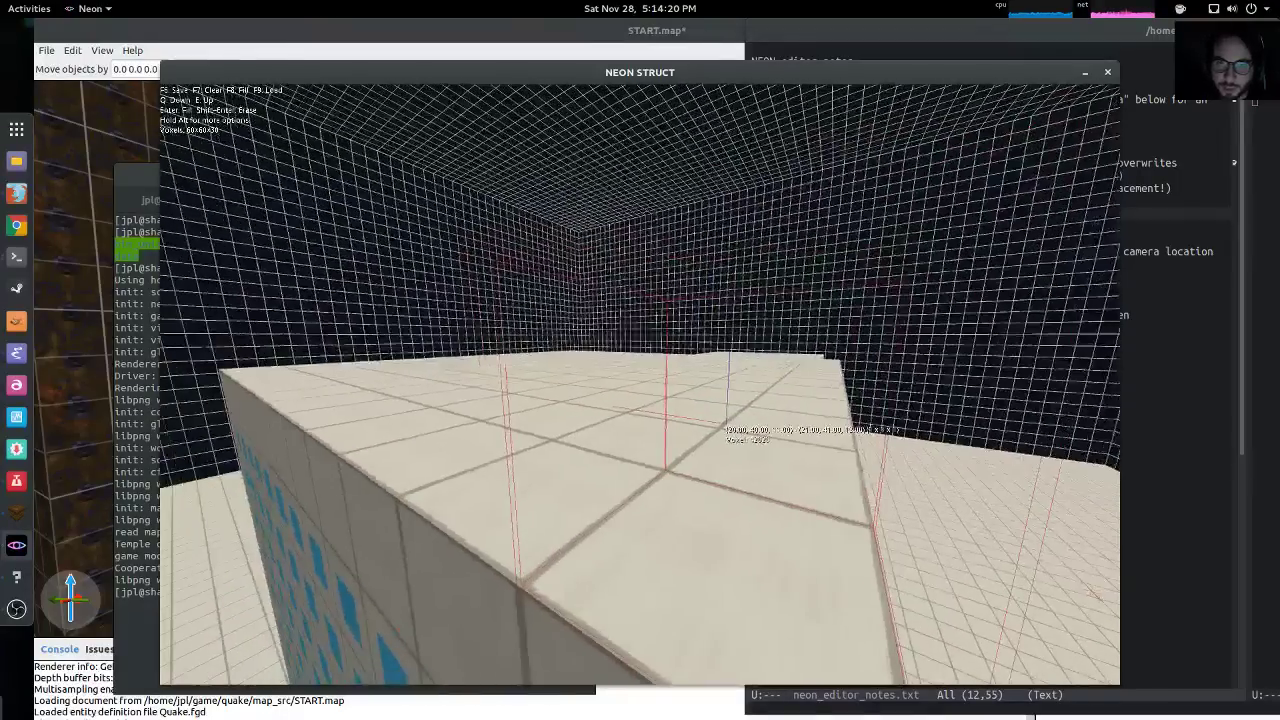
pyautogui.press('s')
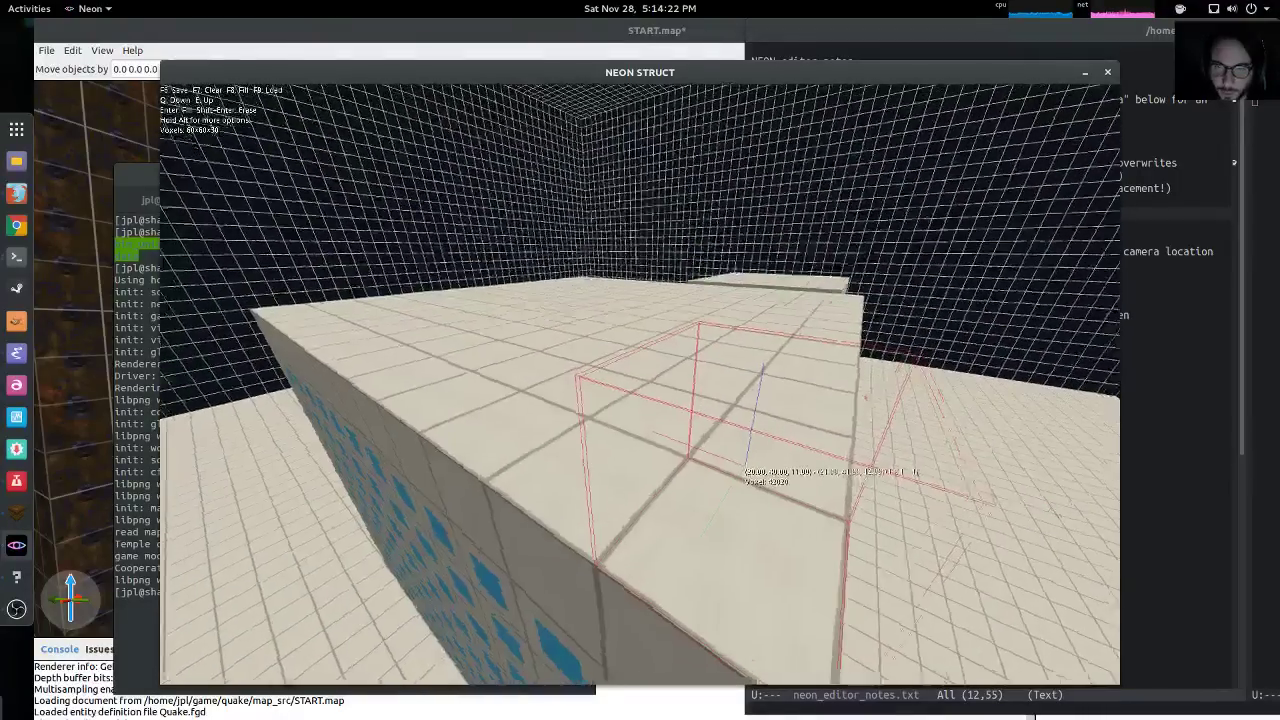
pyautogui.press('w')
pyautogui.press('a')
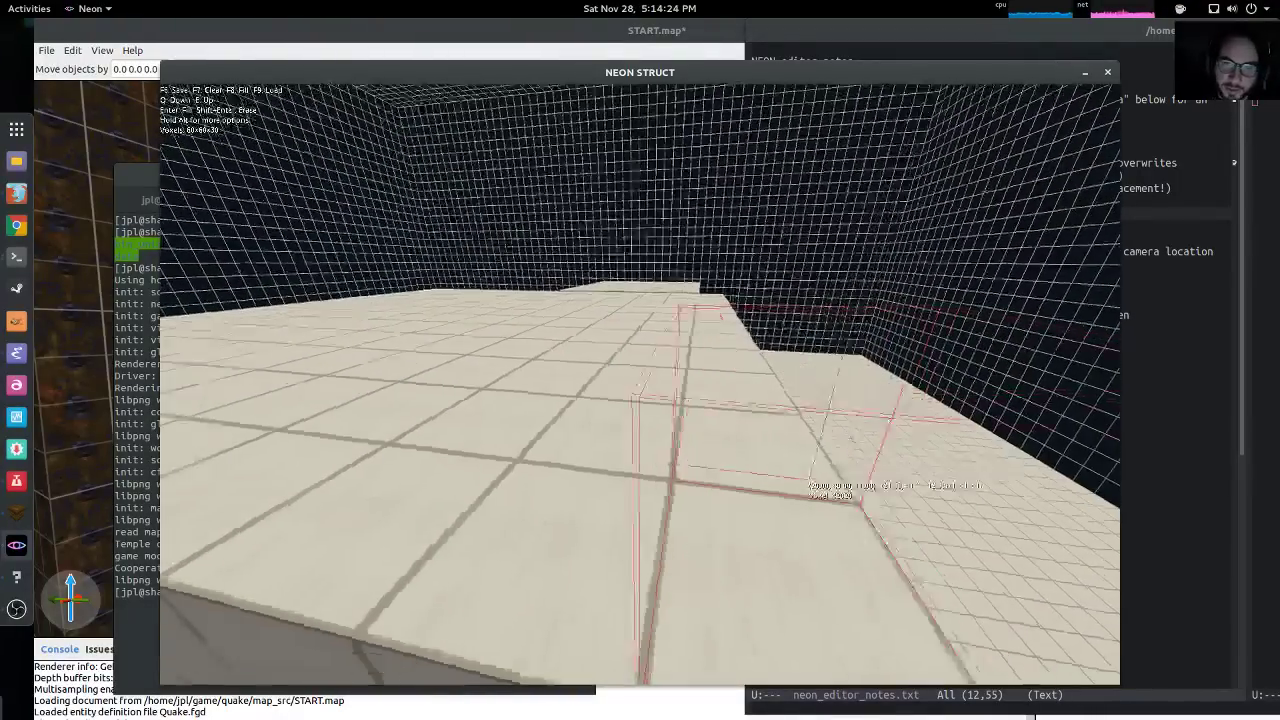
pyautogui.press('a')
pyautogui.press('s')
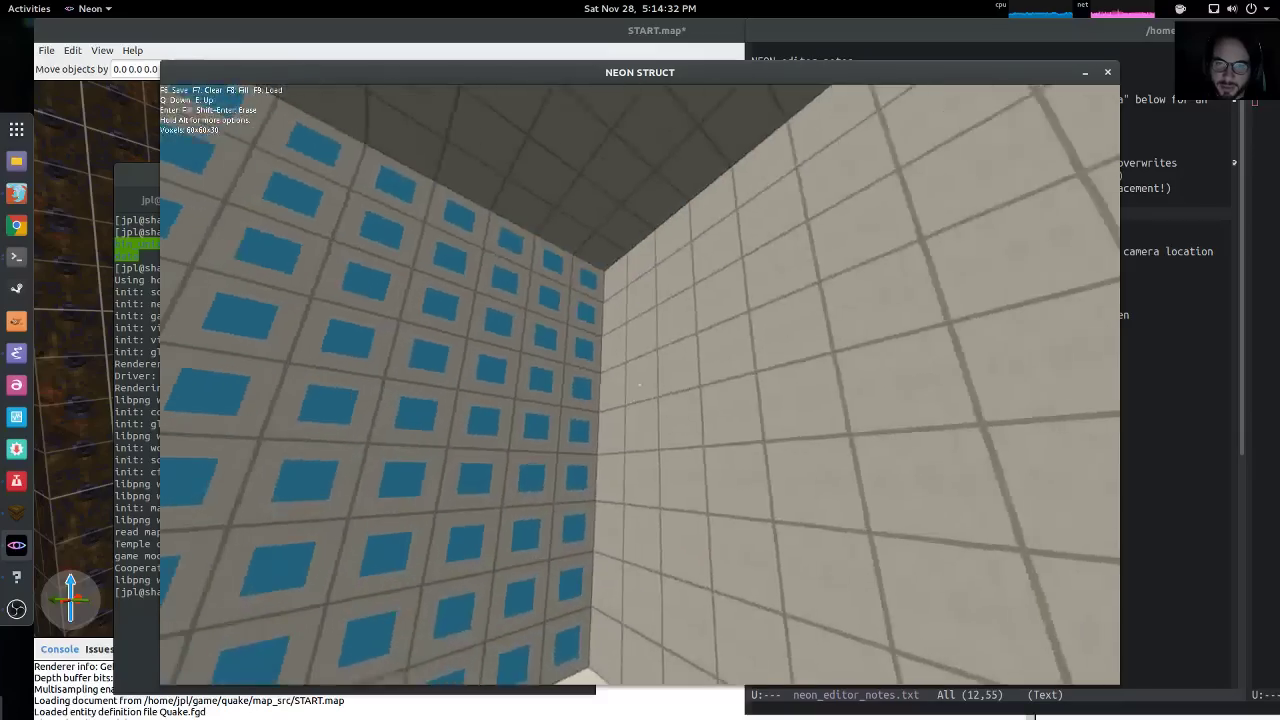
# Fit a selection box inside the large room against the teal wall and adjoining side wall, and check its outline from within
pyautogui.press('s')
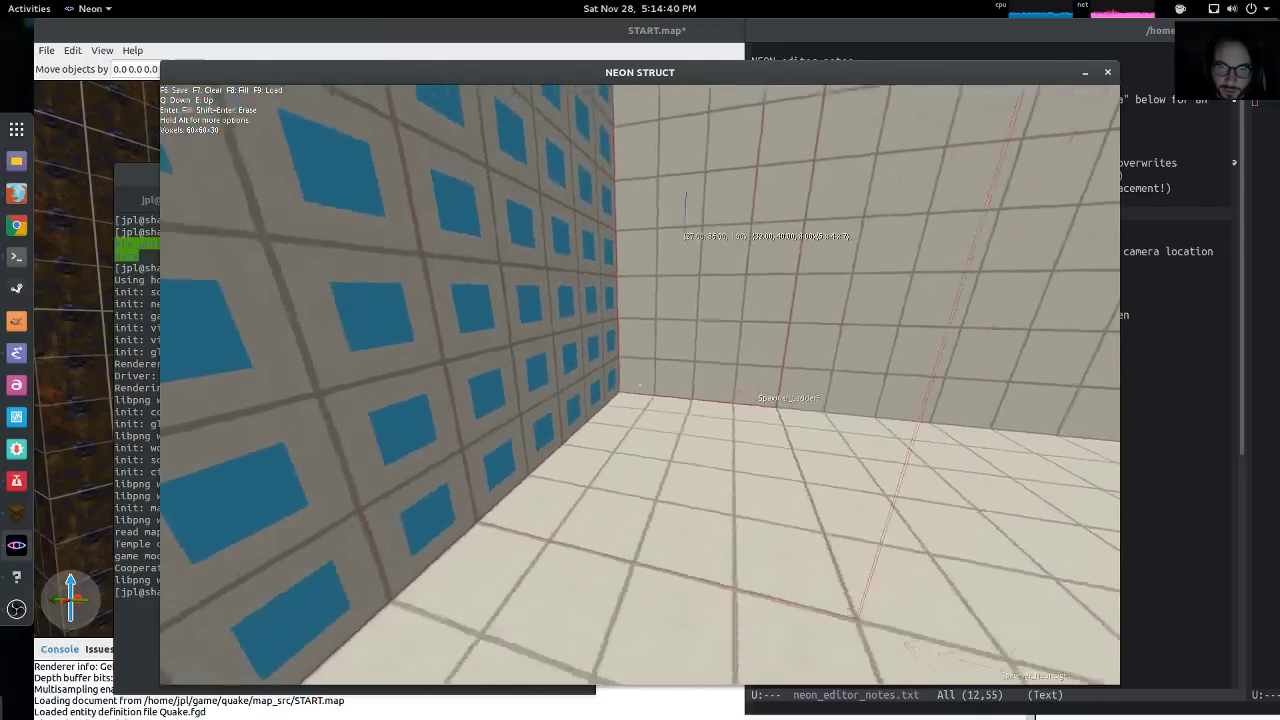
pyautogui.press('s')
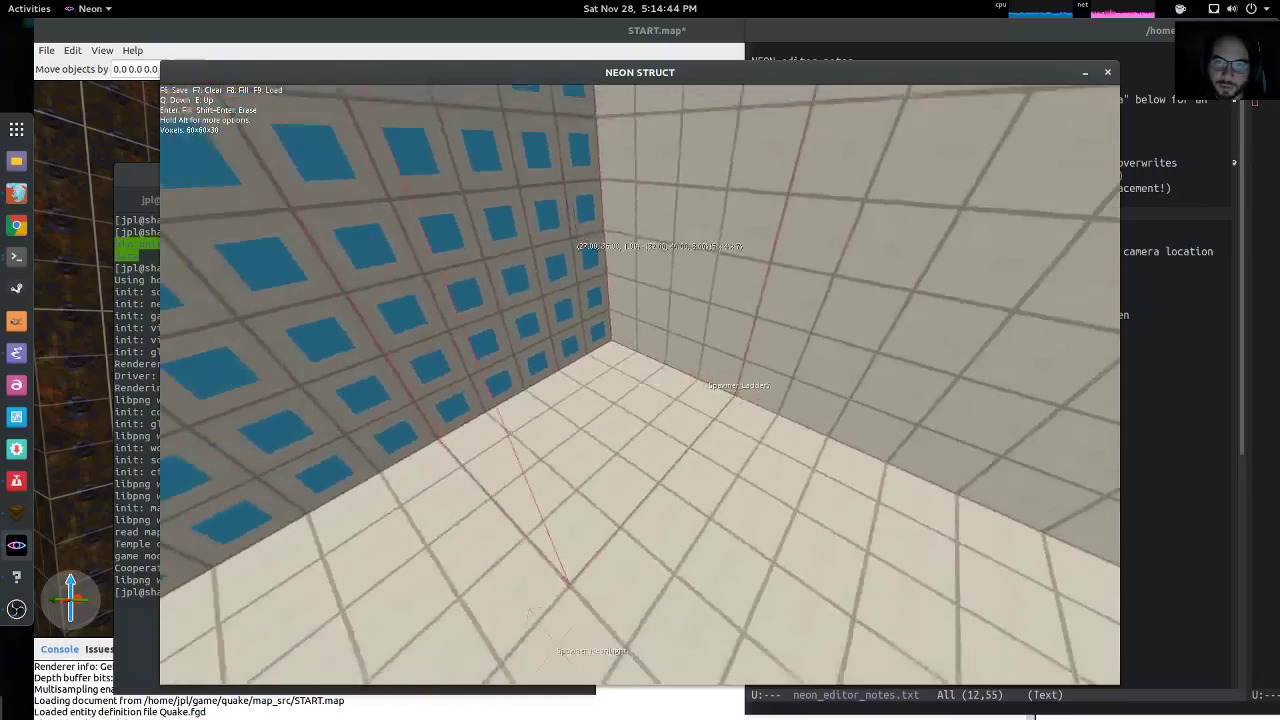
pyautogui.press('a')
pyautogui.press('s')
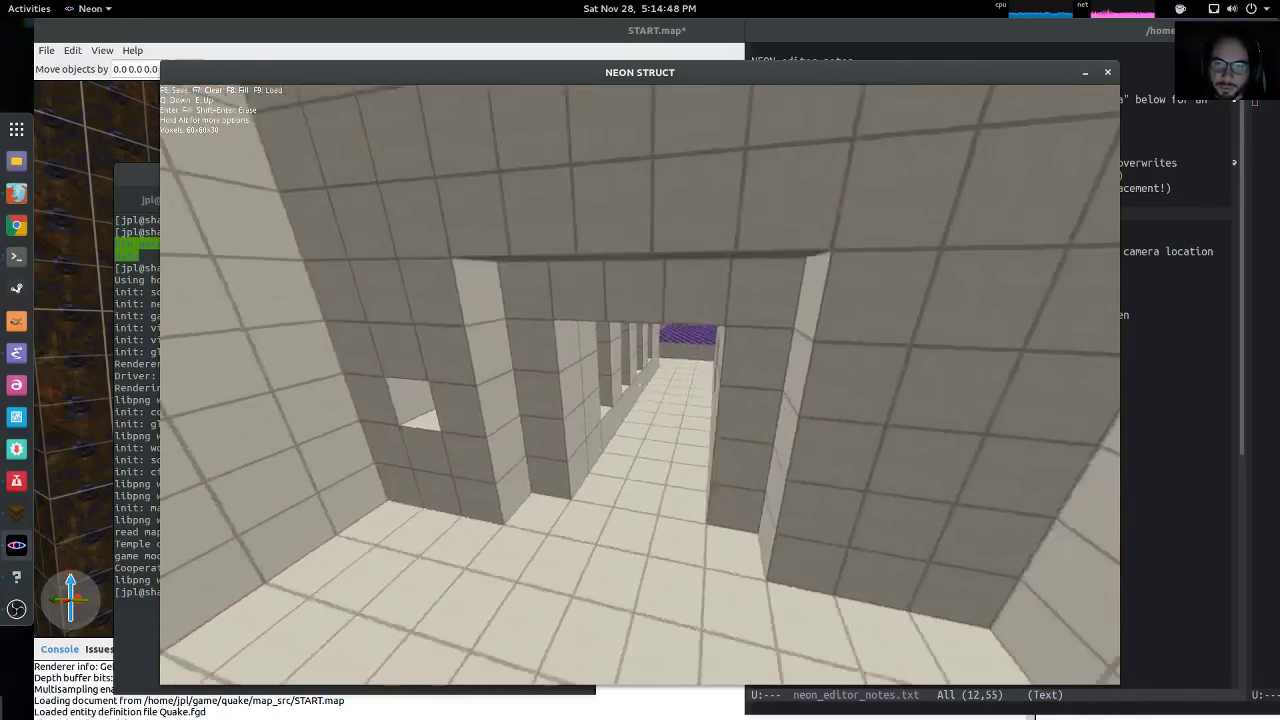
# Fit a 3 x 10 x 4 voxel selection box to the windowed corridor and try filling it with teal-panelled voxels
pyautogui.press('w')
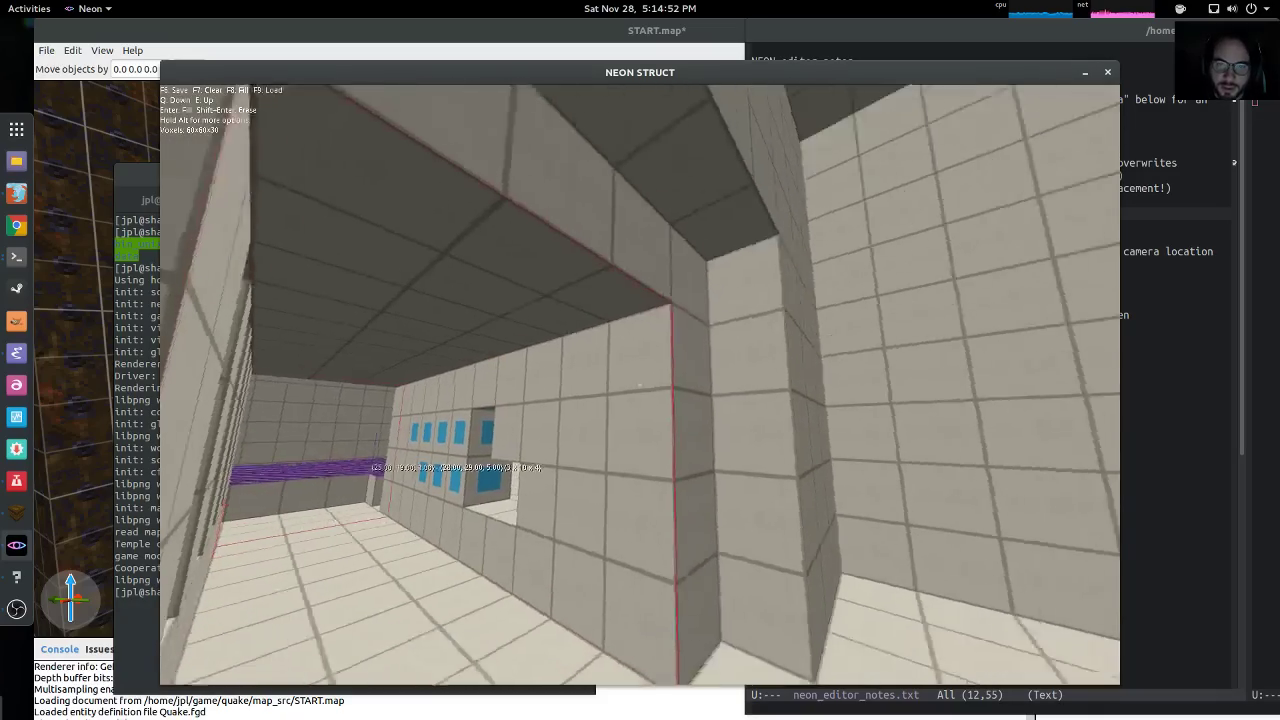
pyautogui.press('w')
pyautogui.press('a')
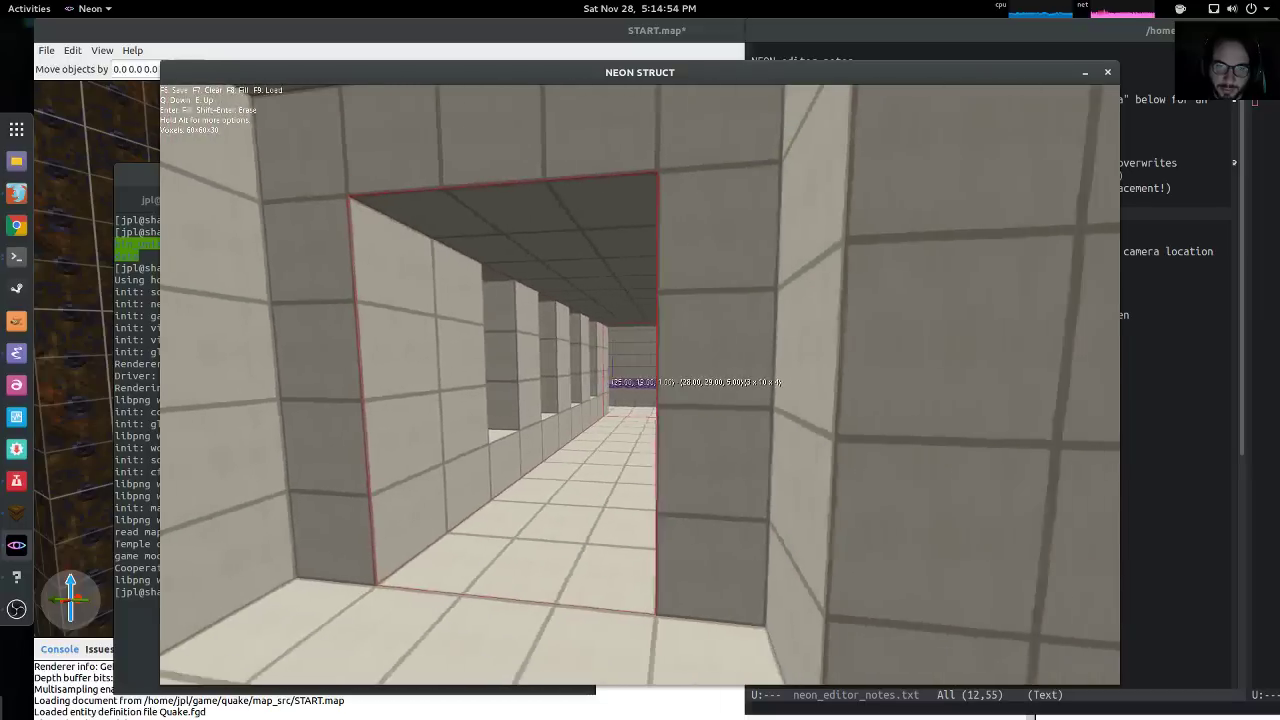
pyautogui.press('w')
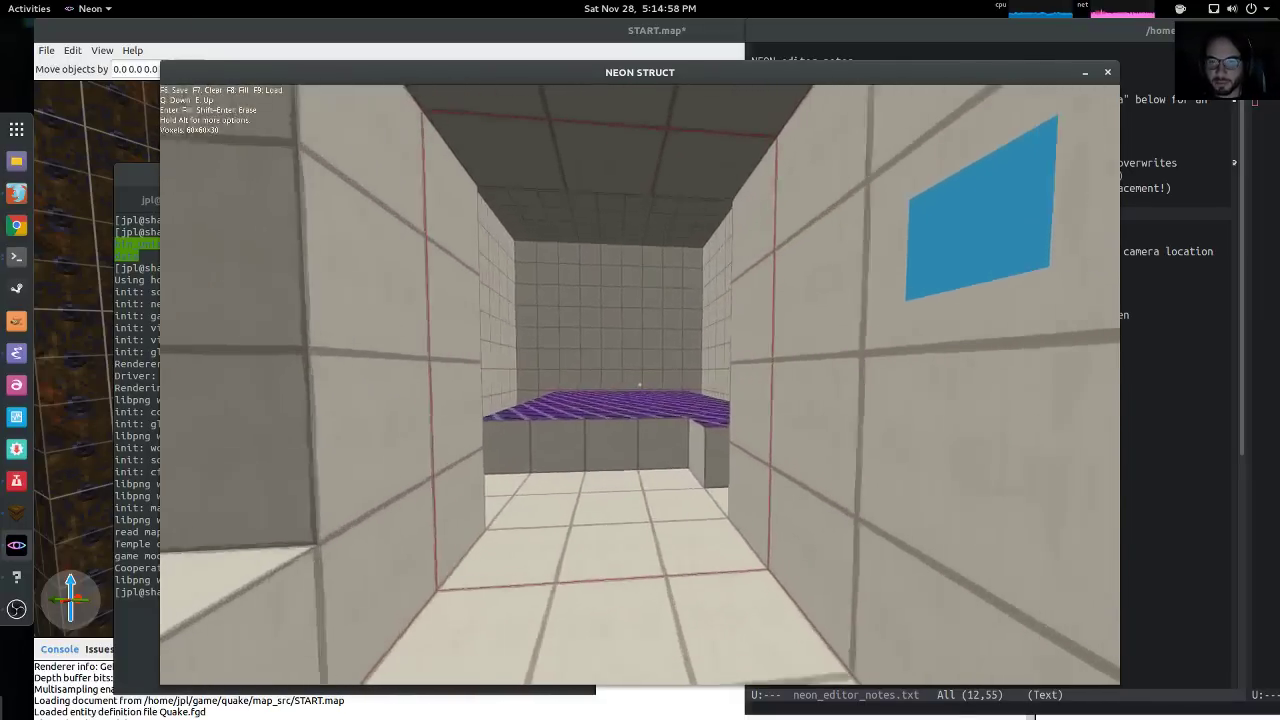
pyautogui.press('d')
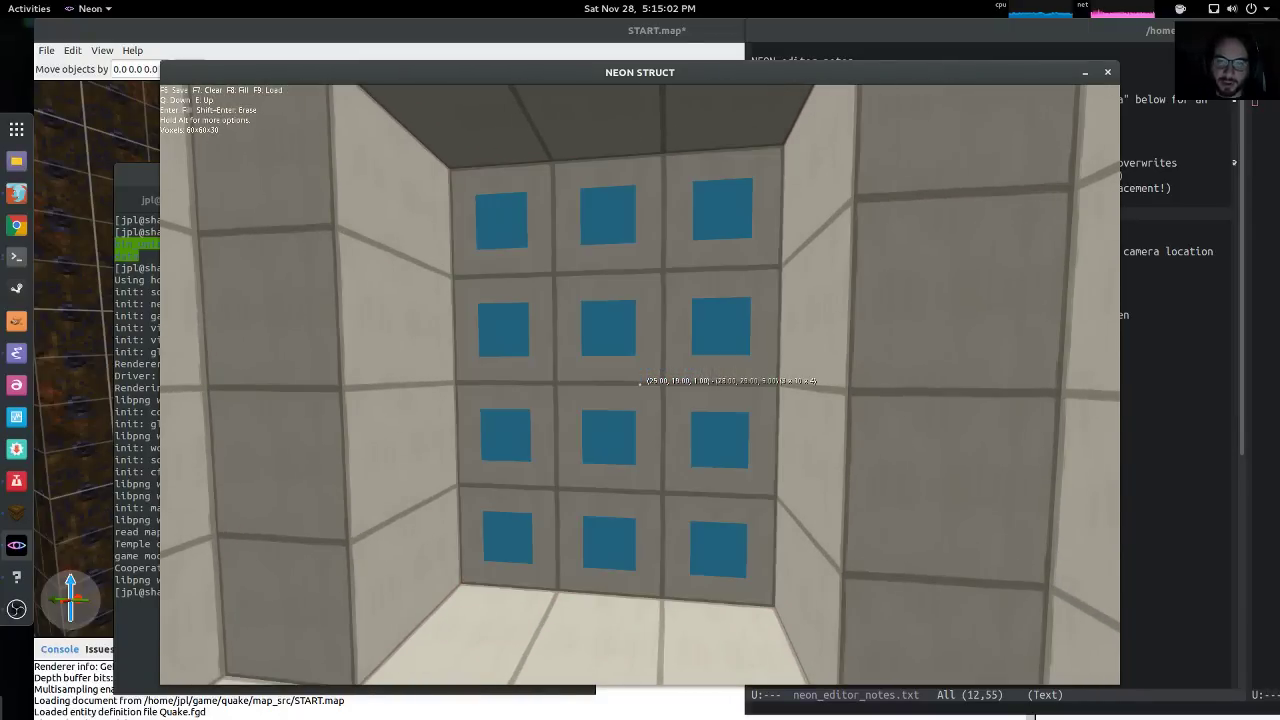
pyautogui.press('w')
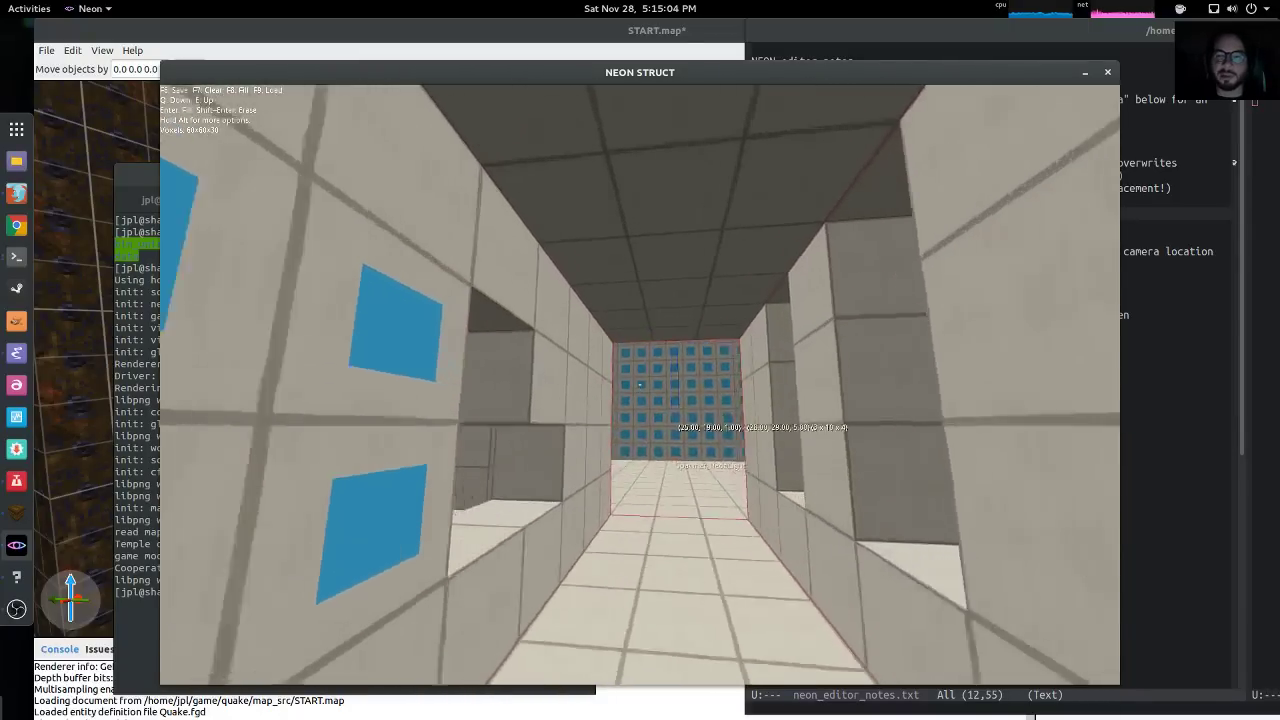
# Fill a 3 x 3 x 6 voxel volume in the large room's corner beside the doorway with a teal-panelled pillar
pyautogui.press('w')
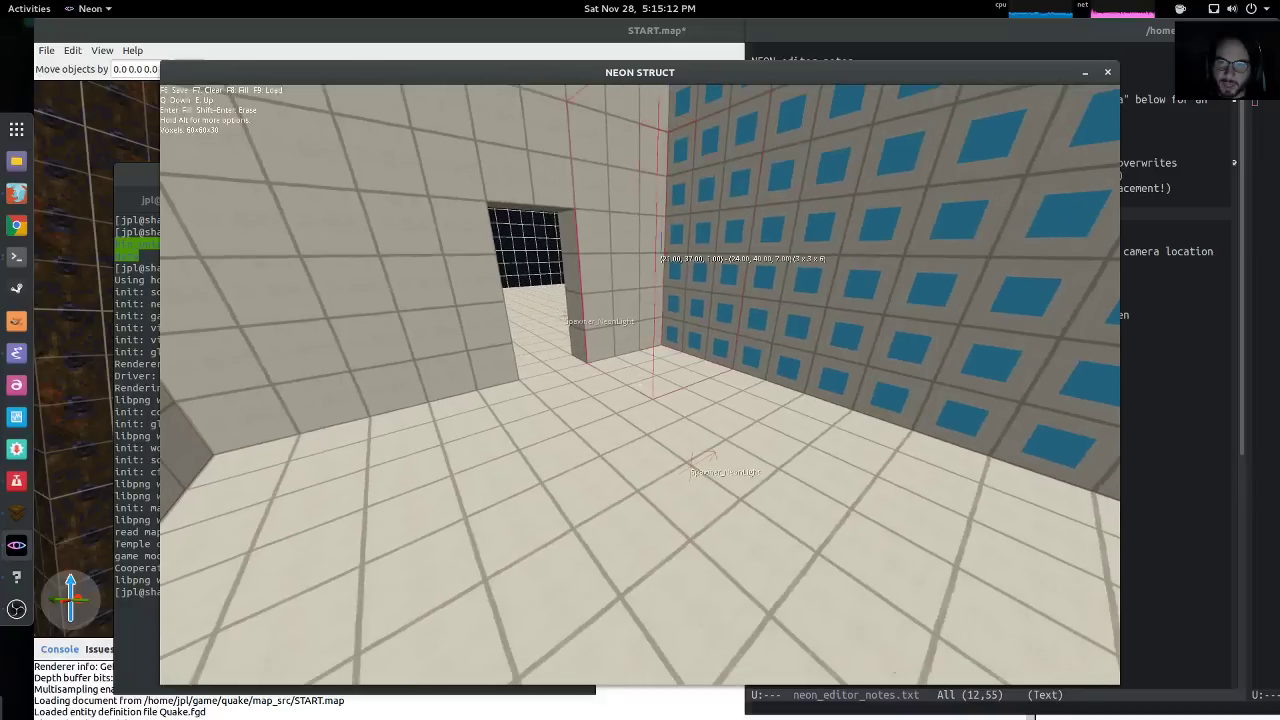
pyautogui.press('Return')
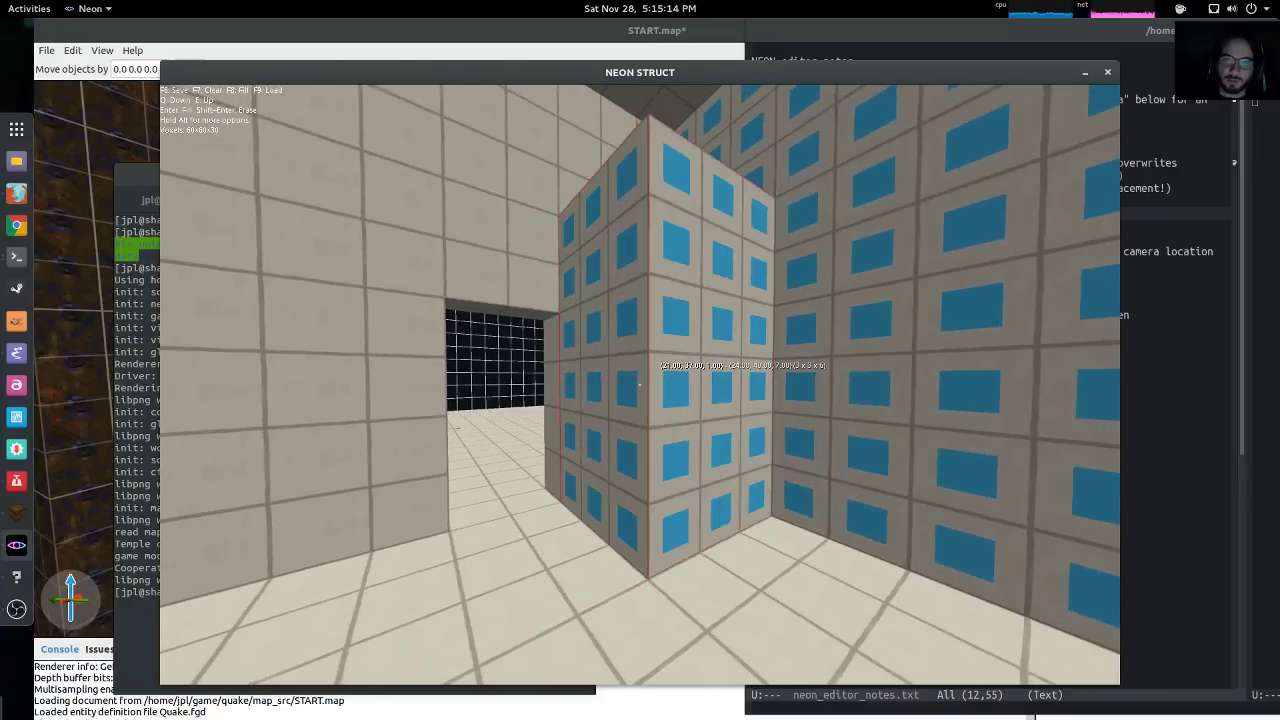
# Select the area along the large room's ceiling and fill it with teal-panelled voxels
pyautogui.press('s')
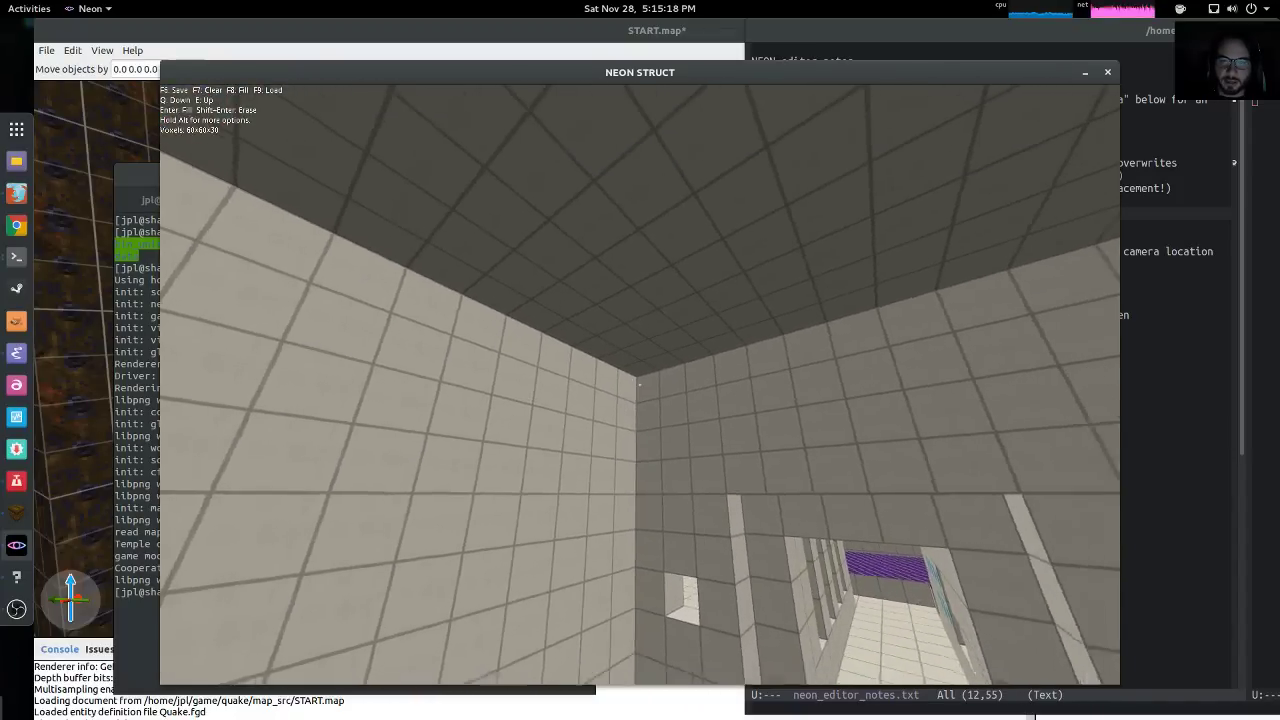
pyautogui.click(640, 385)
pyautogui.press('Return')
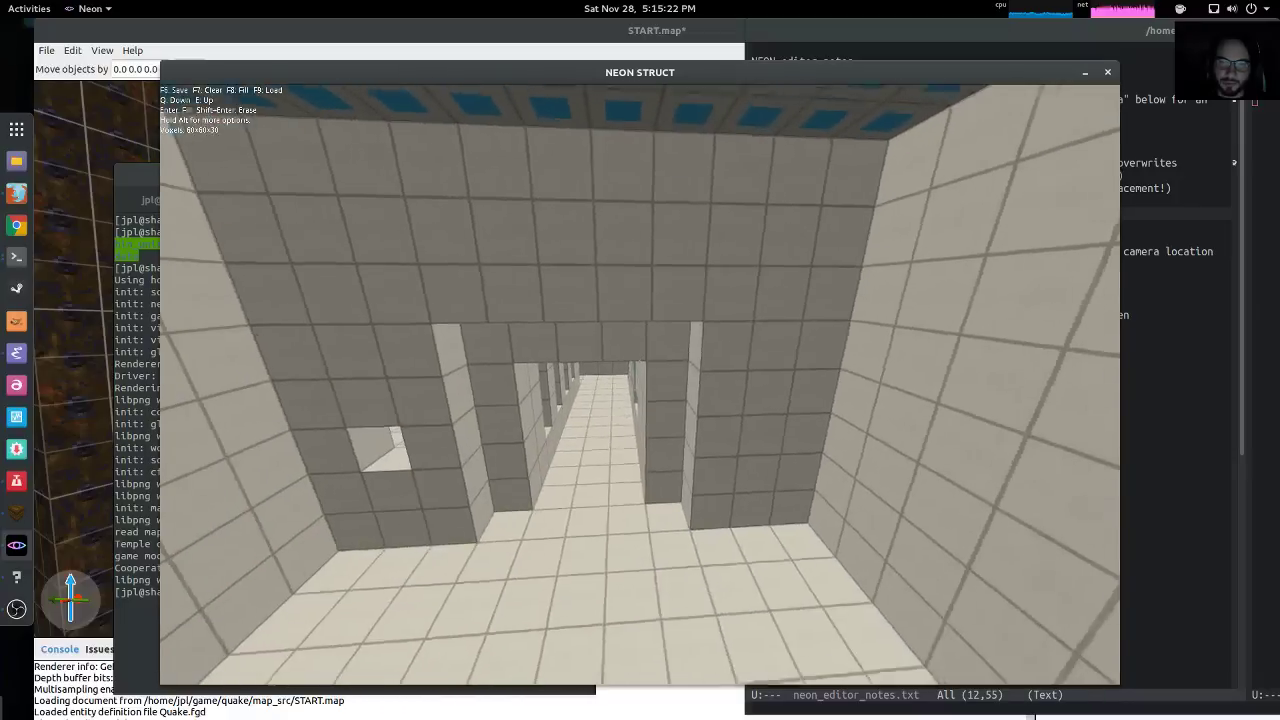
# Switch to Emacs to review the selection box ideas in neon_editor_notes.txt, and return to NEON STRUCT to resume the paused level
pyautogui.press('w')
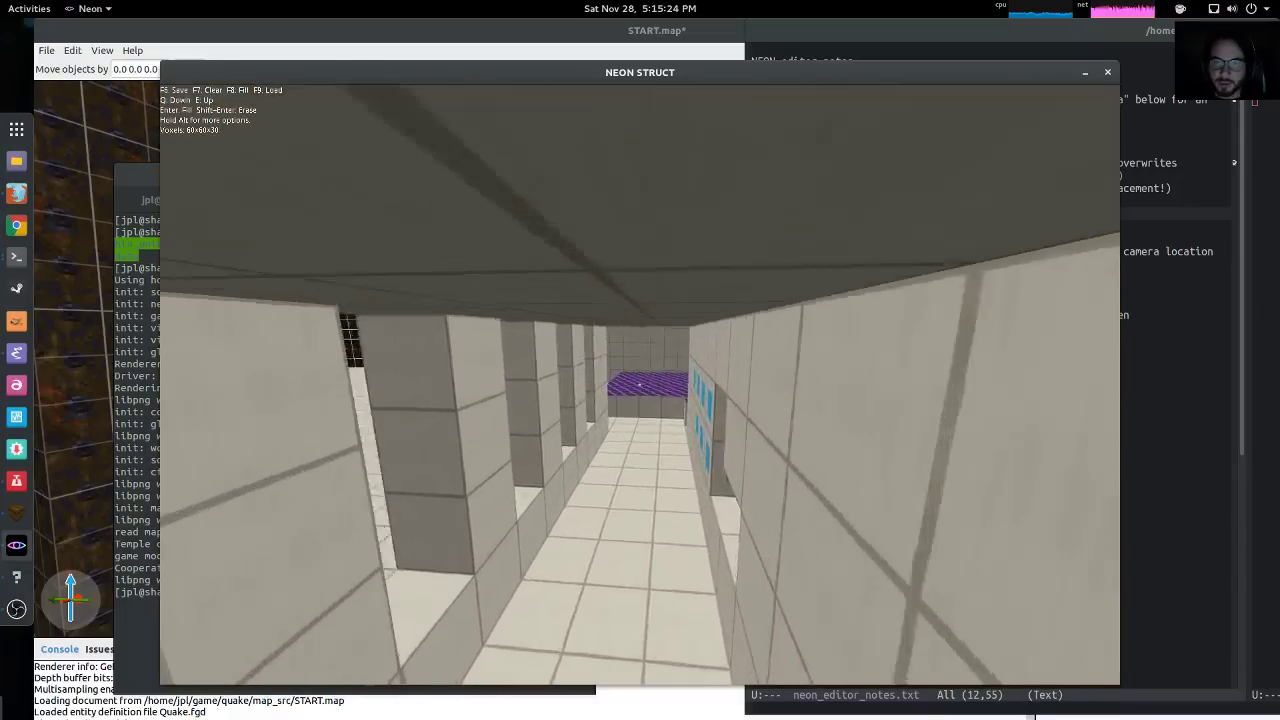
pyautogui.press('w')
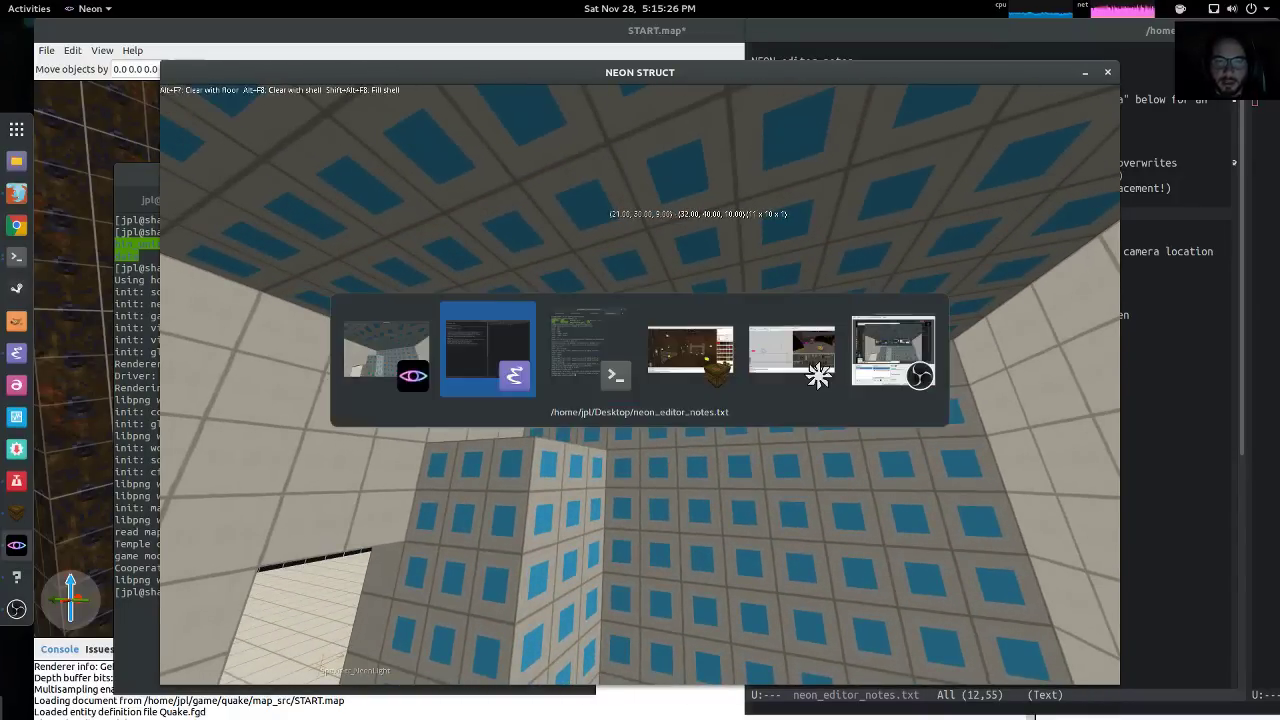
pyautogui.hotkey('alt', 'shift', 'Tab')
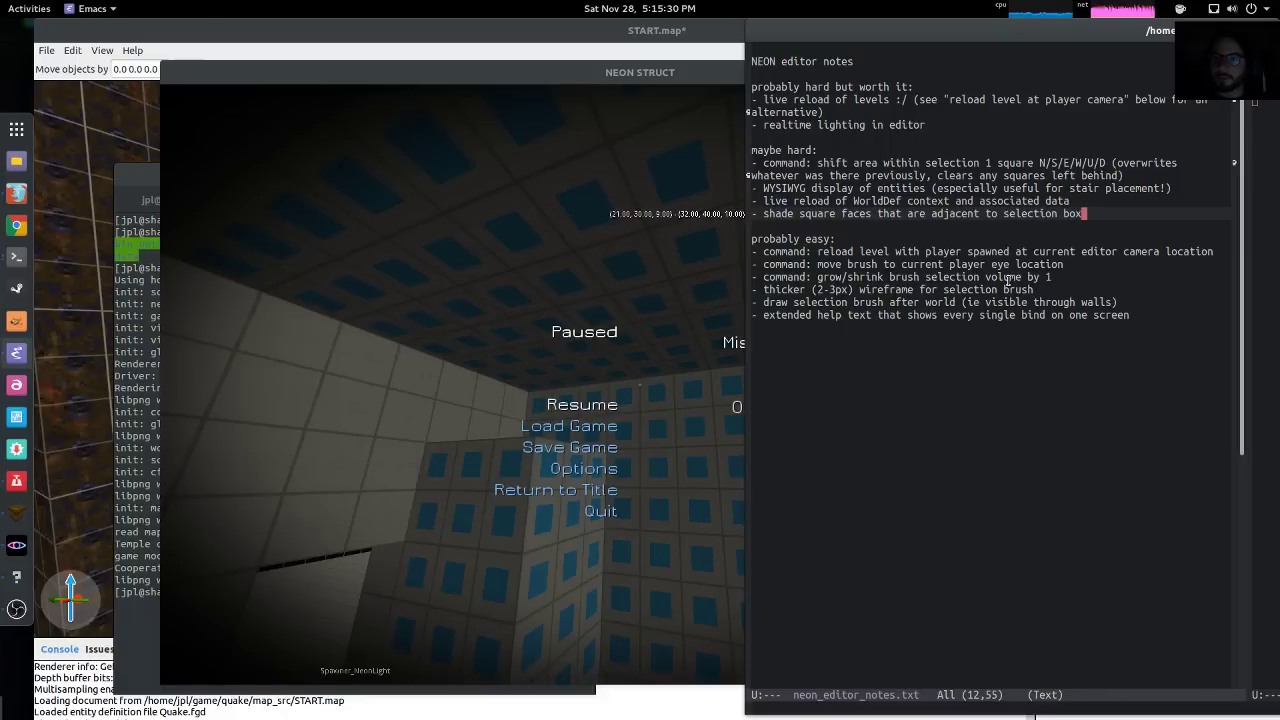
pyautogui.press('Down')
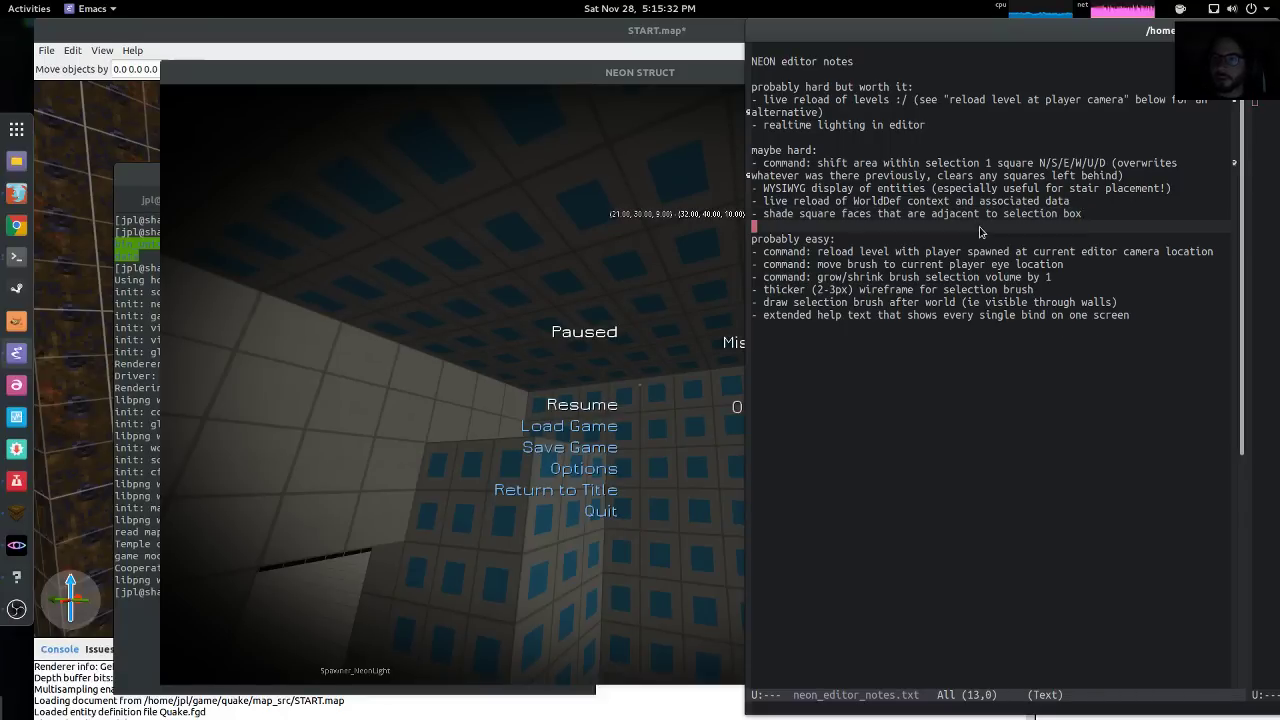
pyautogui.click(573, 81)
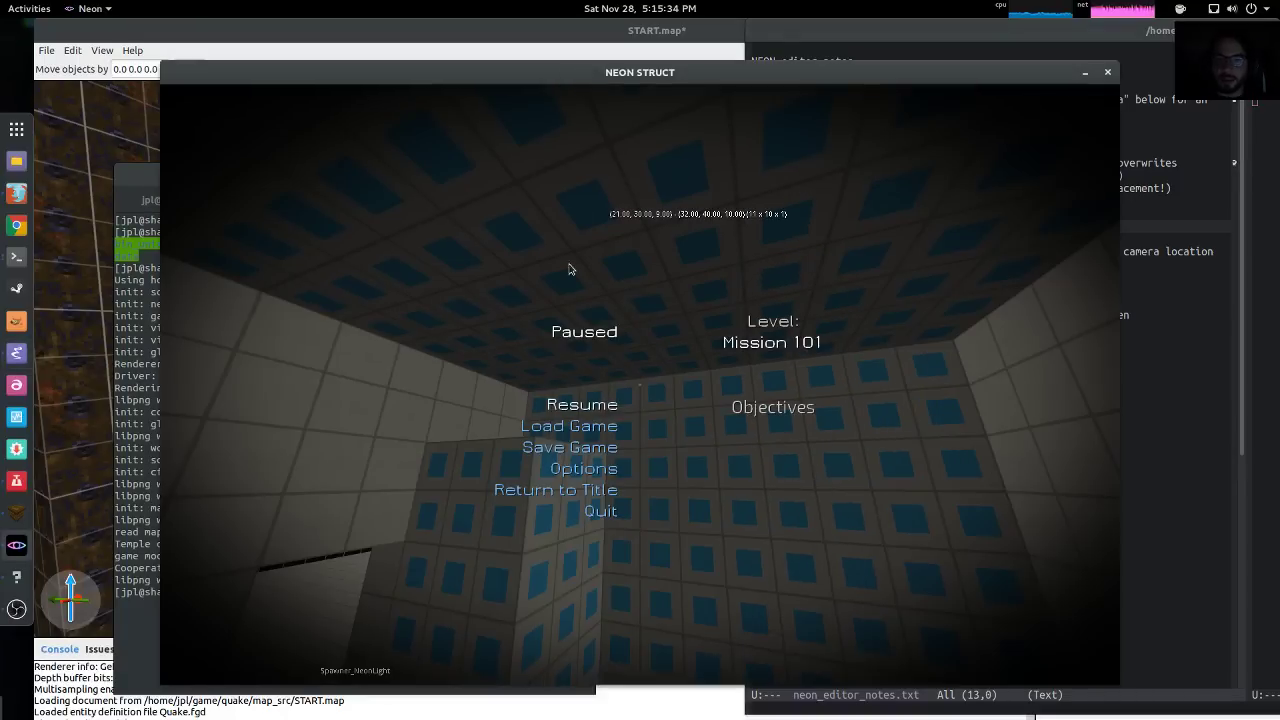
pyautogui.click(573, 405)
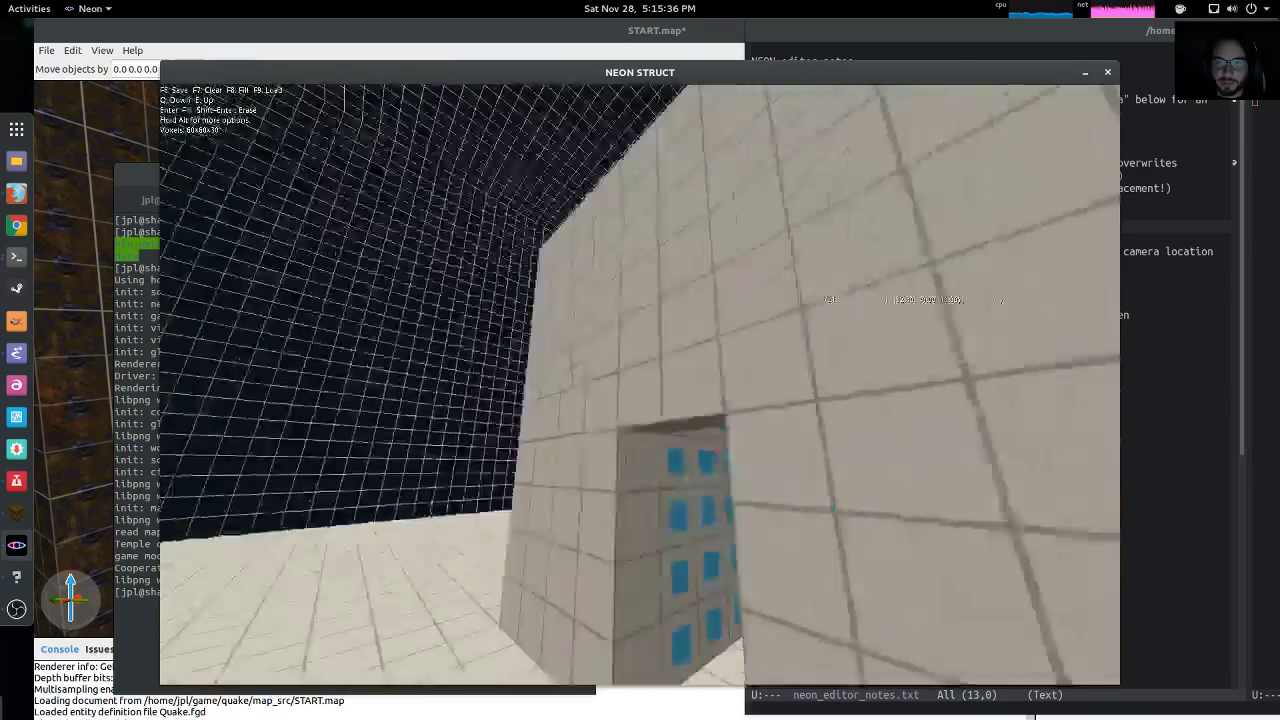
# Switch the level from the editor to gameplay and back to compare its lighting in both modes
pyautogui.press('w')
pyautogui.press('s')
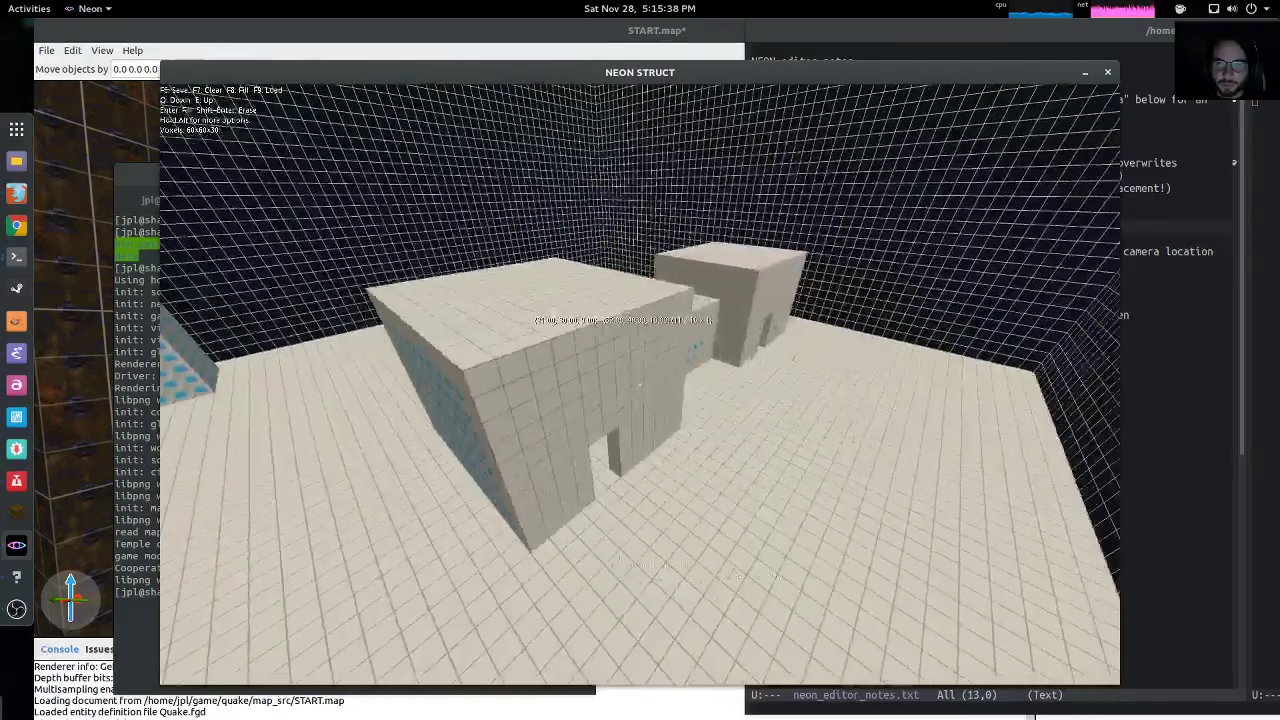
pyautogui.press('F1')
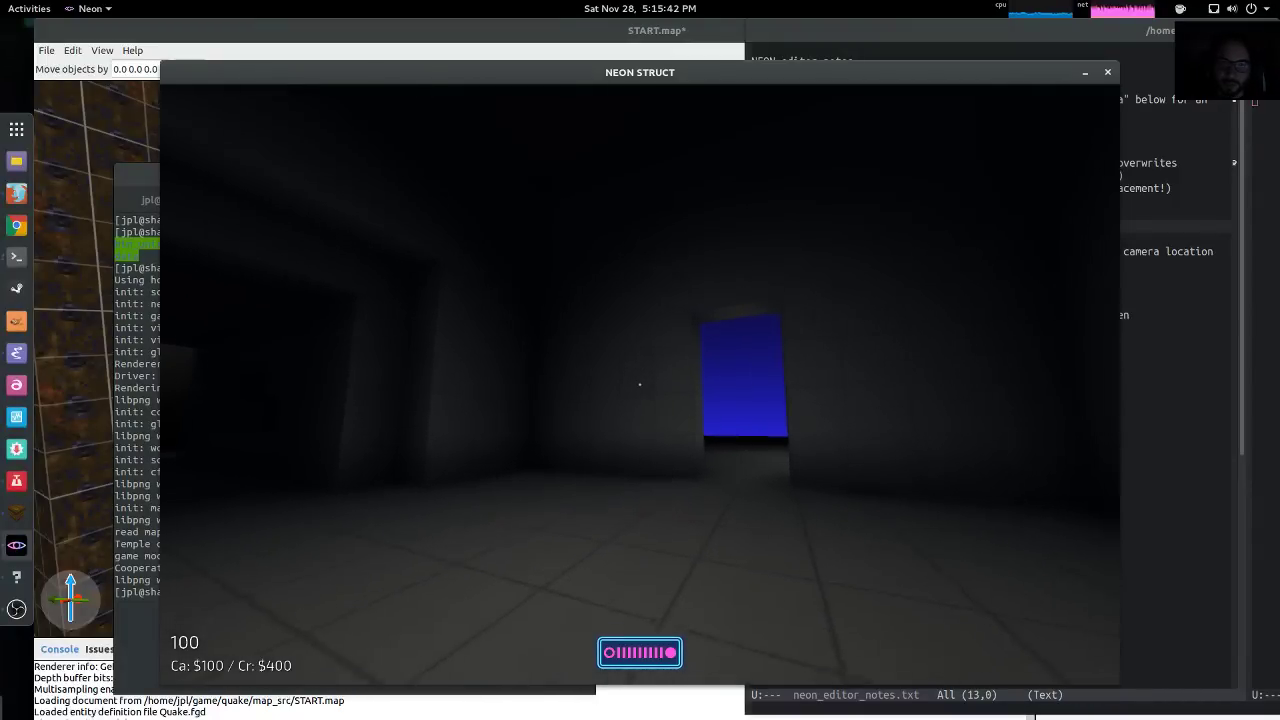
pyautogui.press('F1')
pyautogui.press('F1')
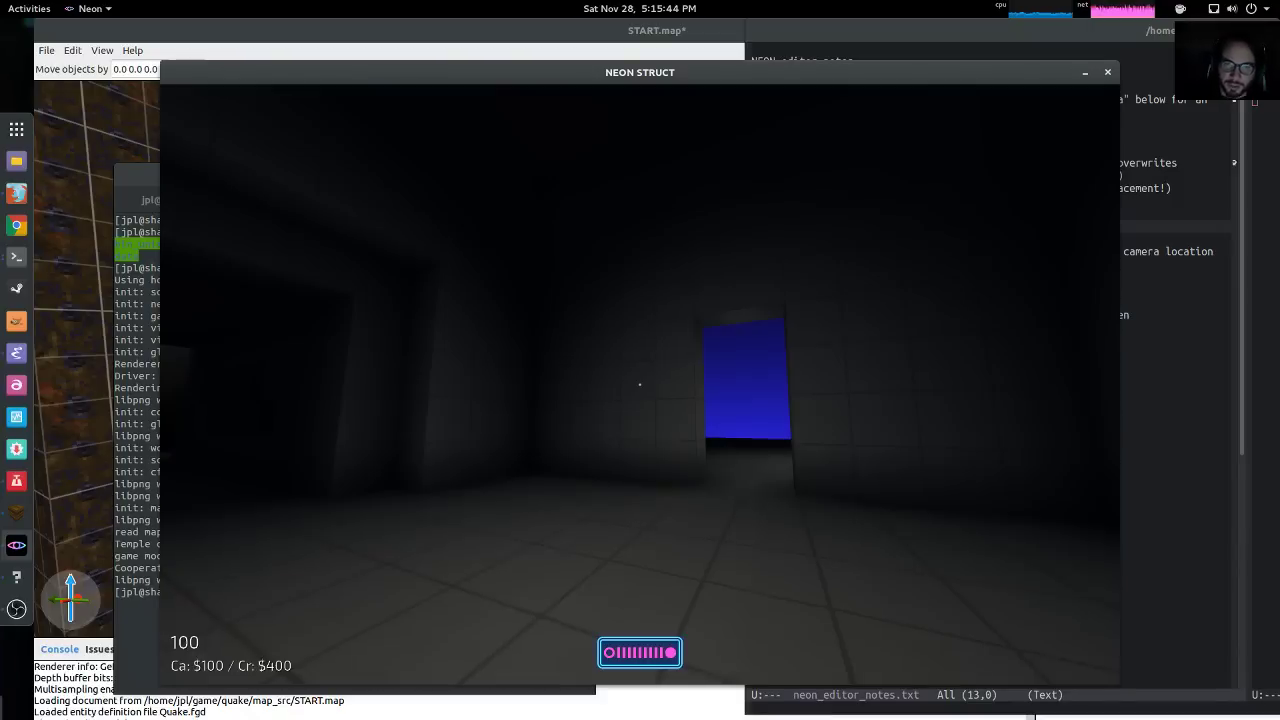
pyautogui.press('F1')
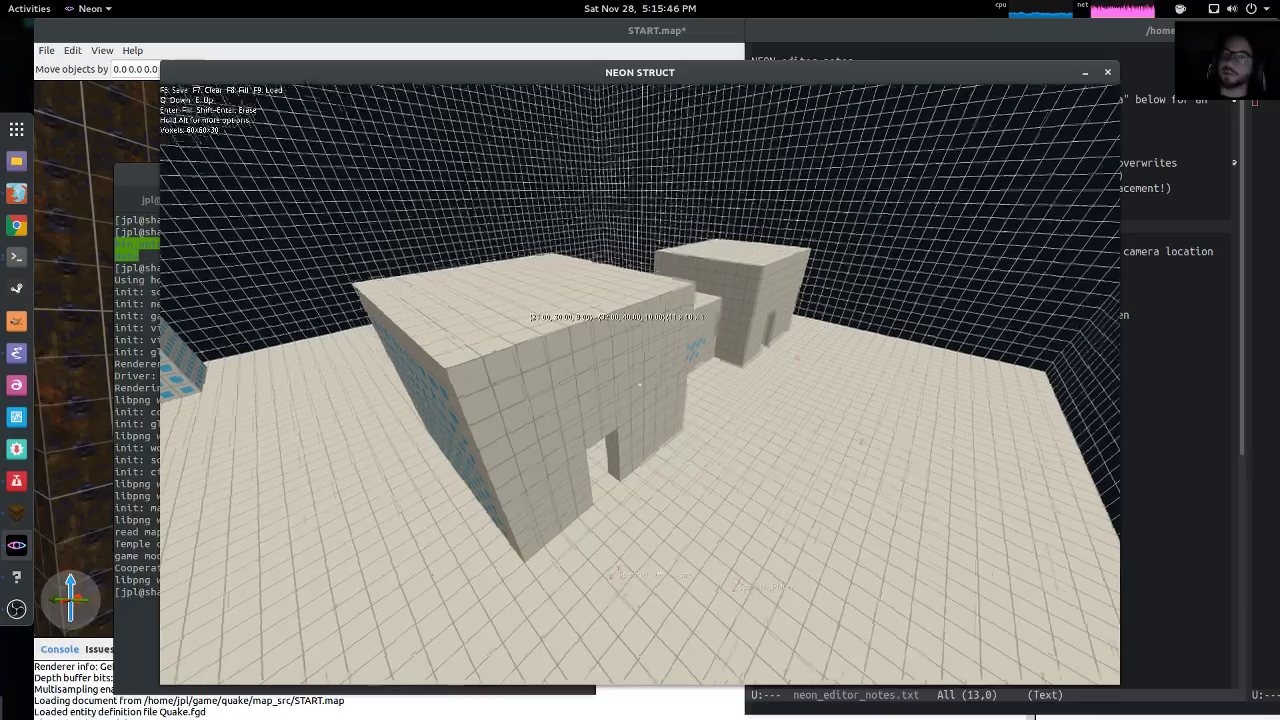
# Inspect the blue-tiled room from inside in the editor and check the level again in gameplay mode
pyautogui.press('w')
pyautogui.press('w')
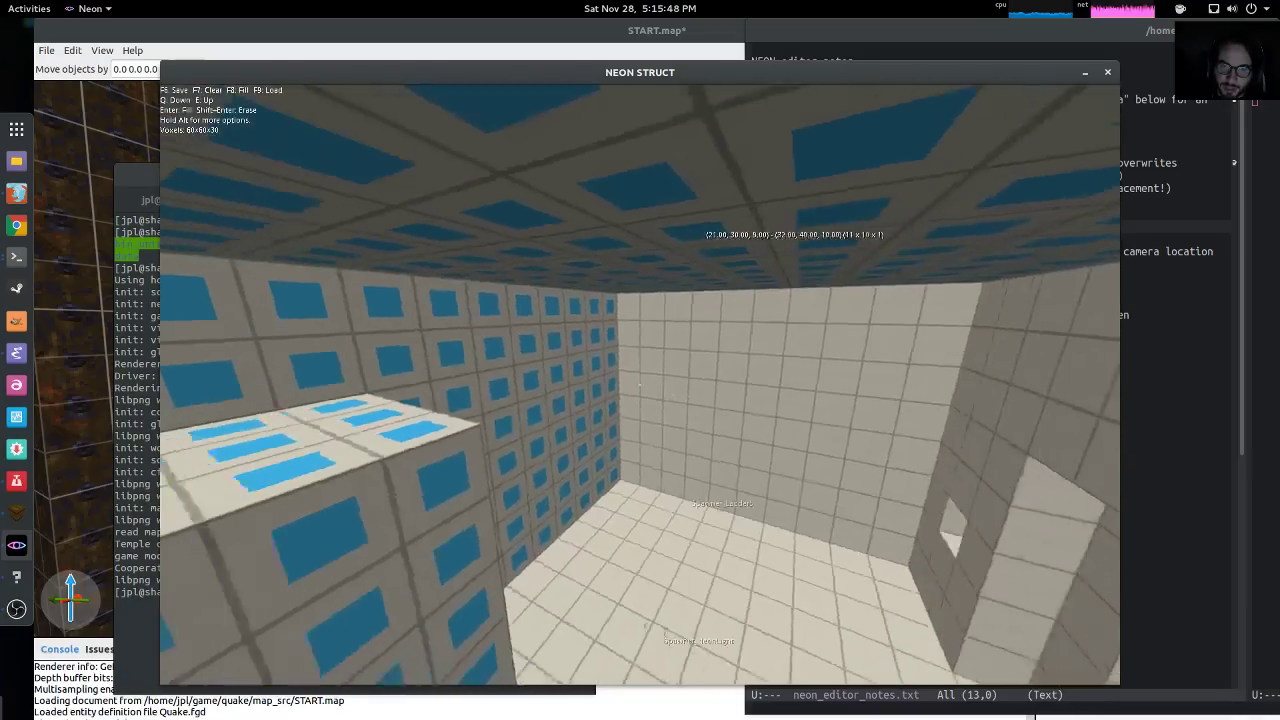
pyautogui.press('s')
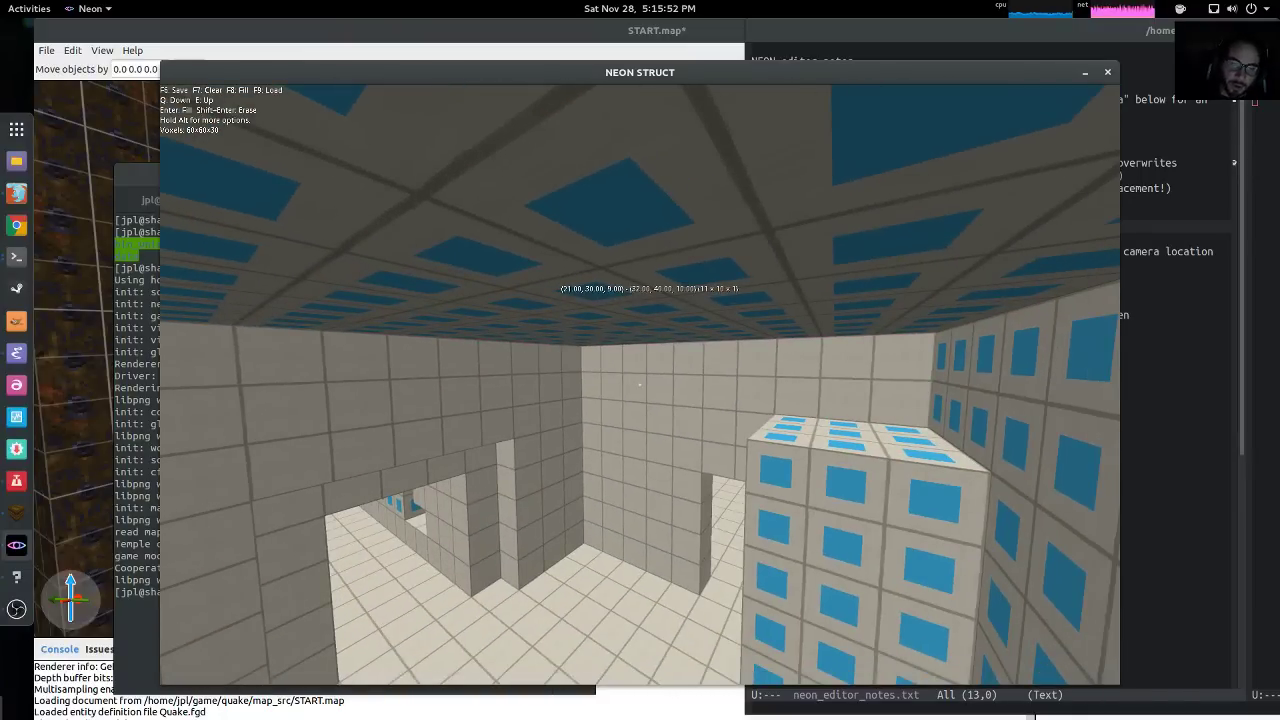
pyautogui.press('F2')
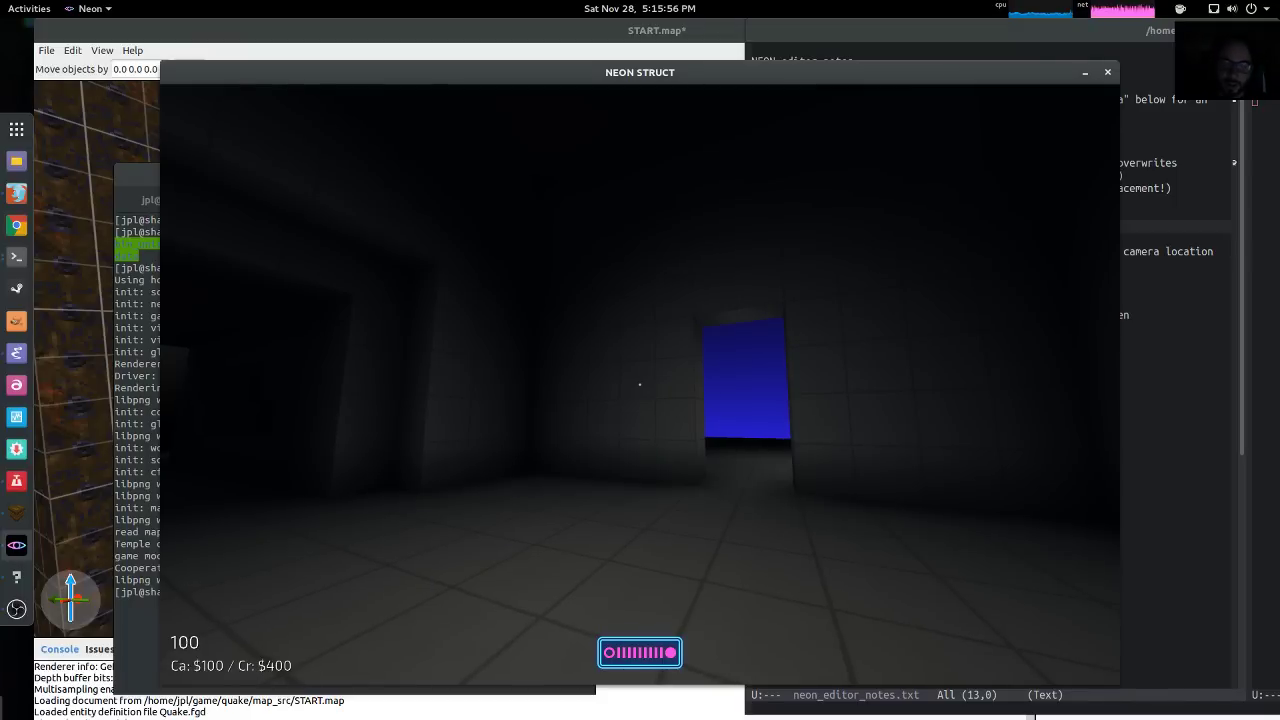
pyautogui.press('F2')
pyautogui.press('F2')
pyautogui.press('F2')
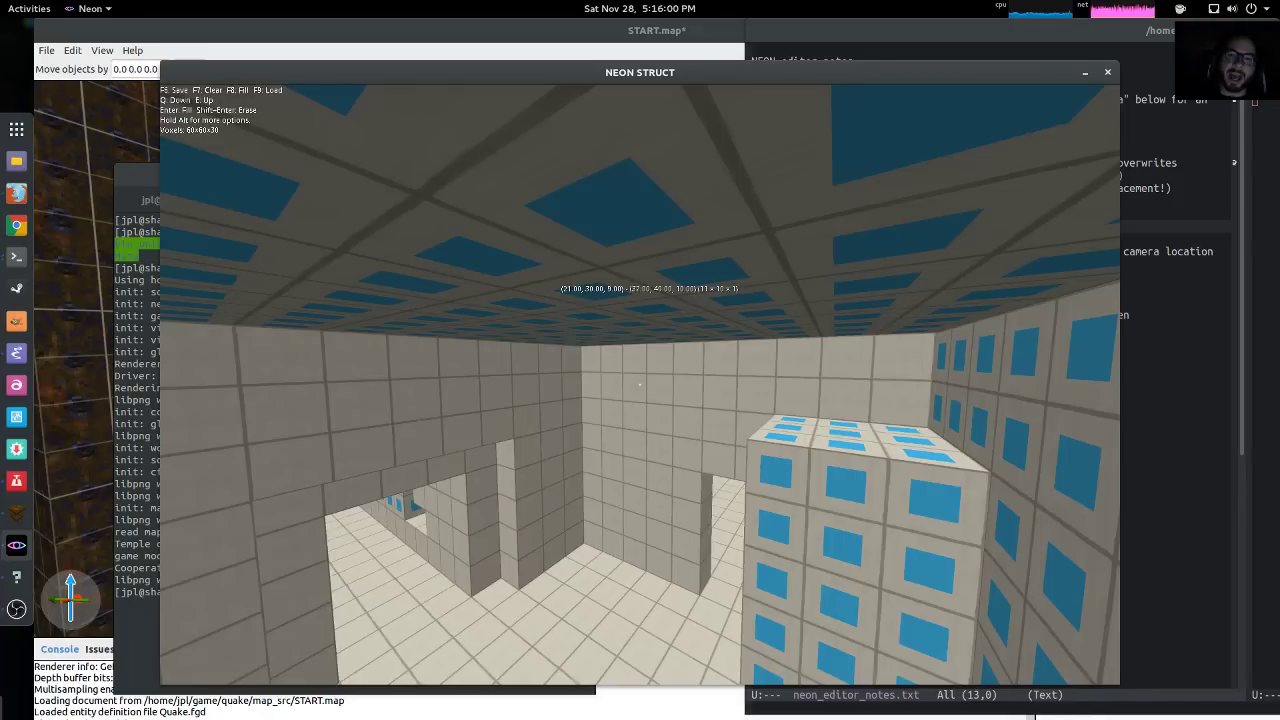
# Compare the blue-tiled room's floor area with the gameplay view, and view the building from outside in the editor
pyautogui.press('w')
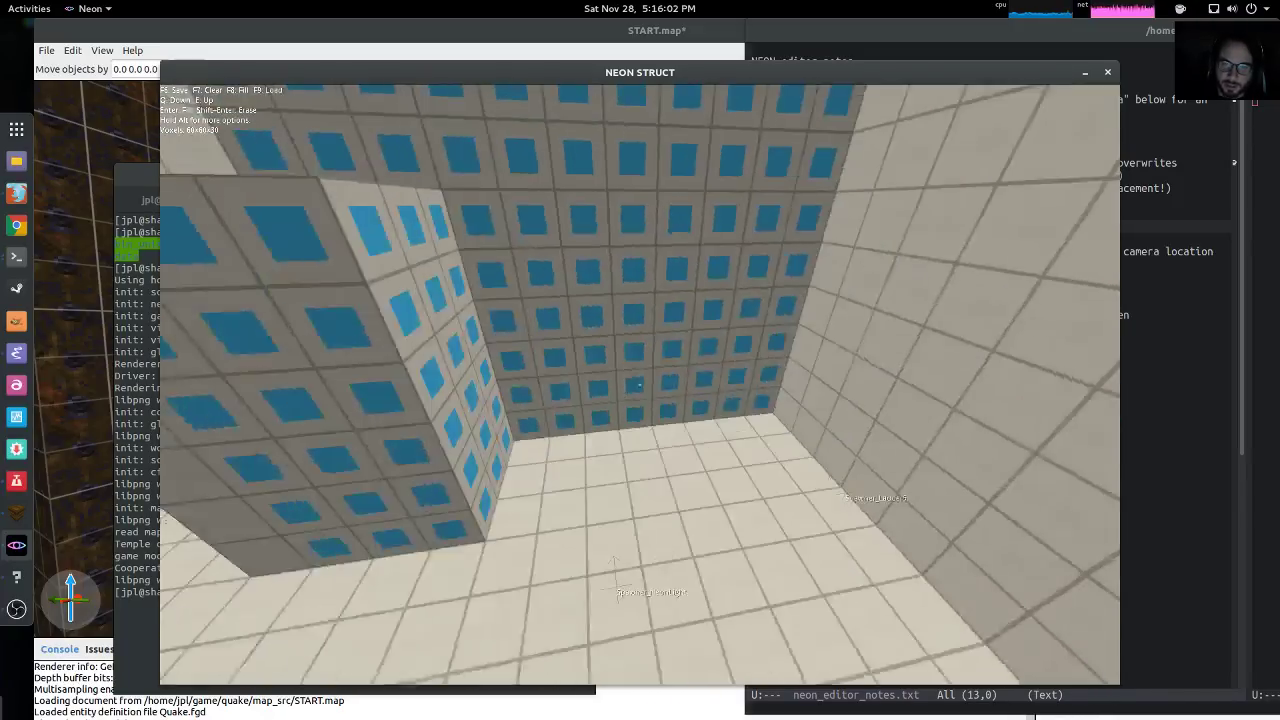
pyautogui.press('F2')
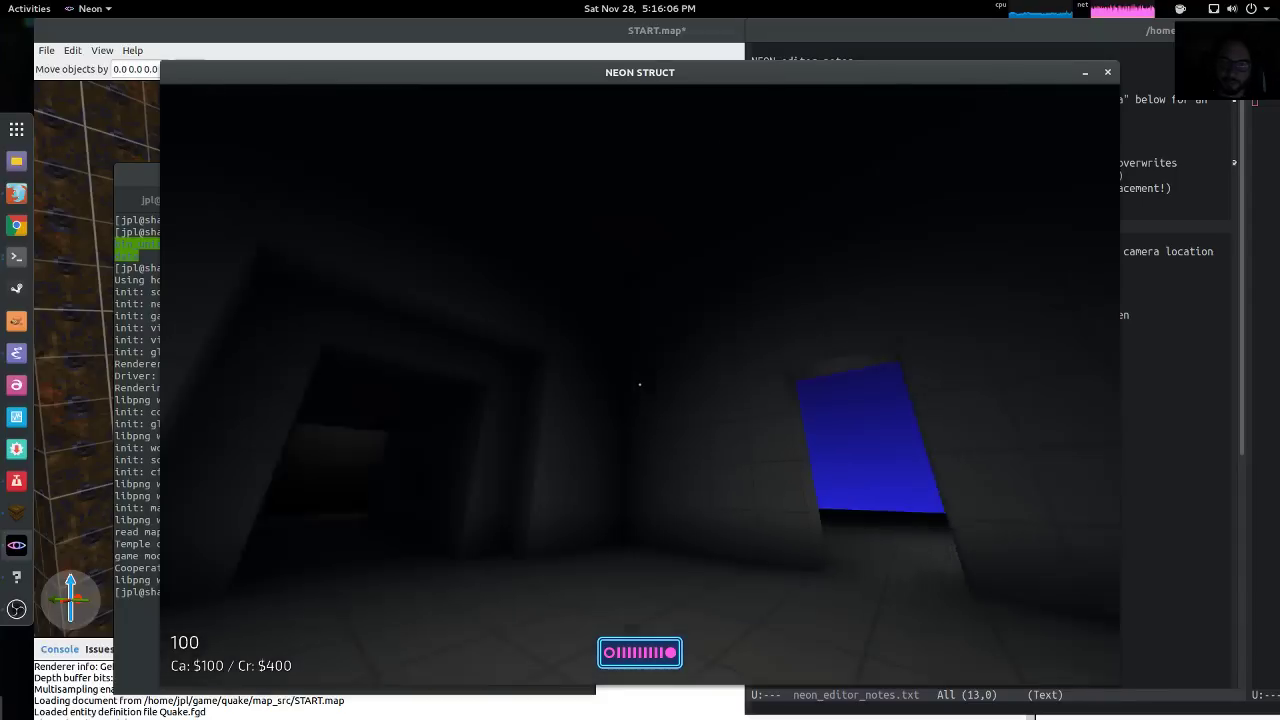
pyautogui.press('F2')
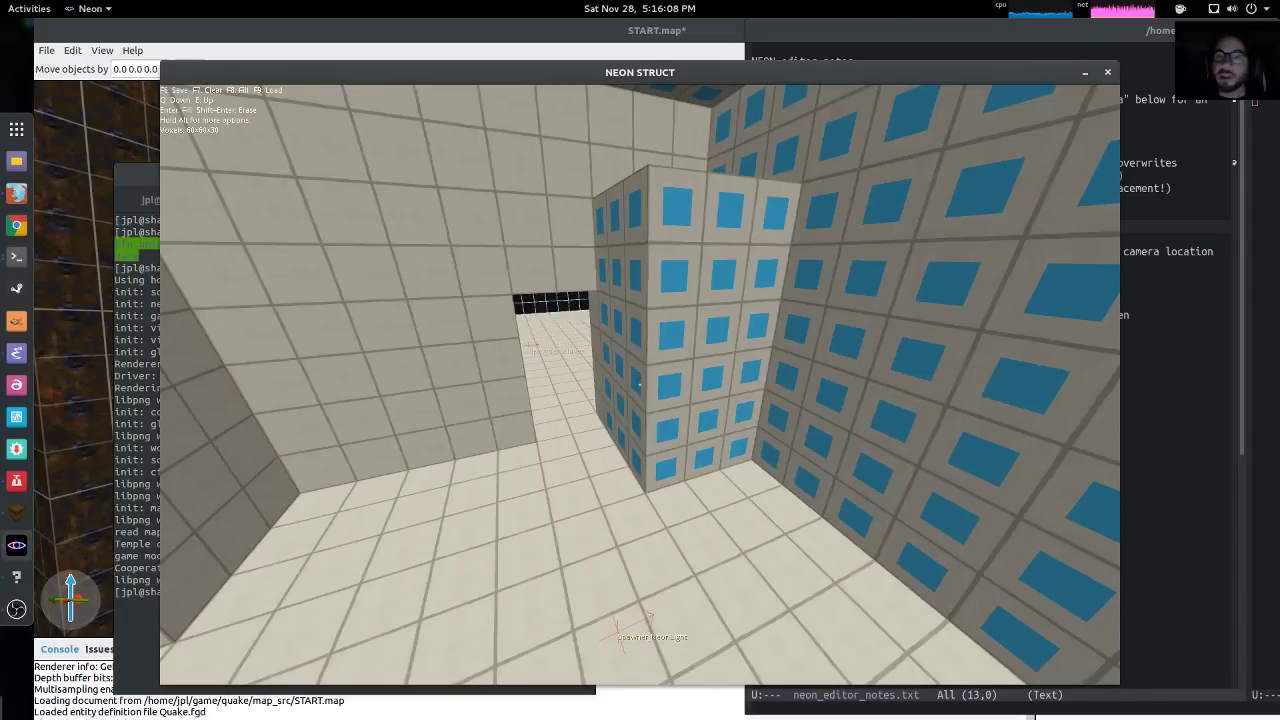
pyautogui.press('w')
pyautogui.press('s')
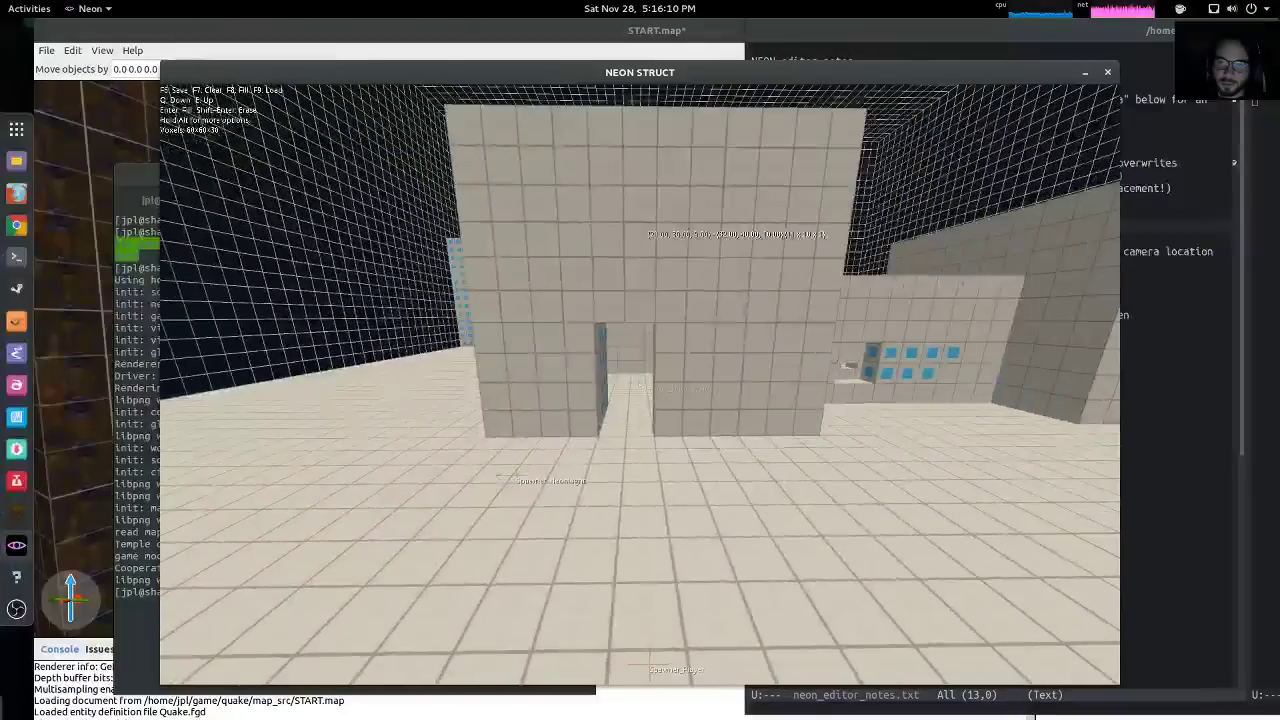
pyautogui.press('Escape')
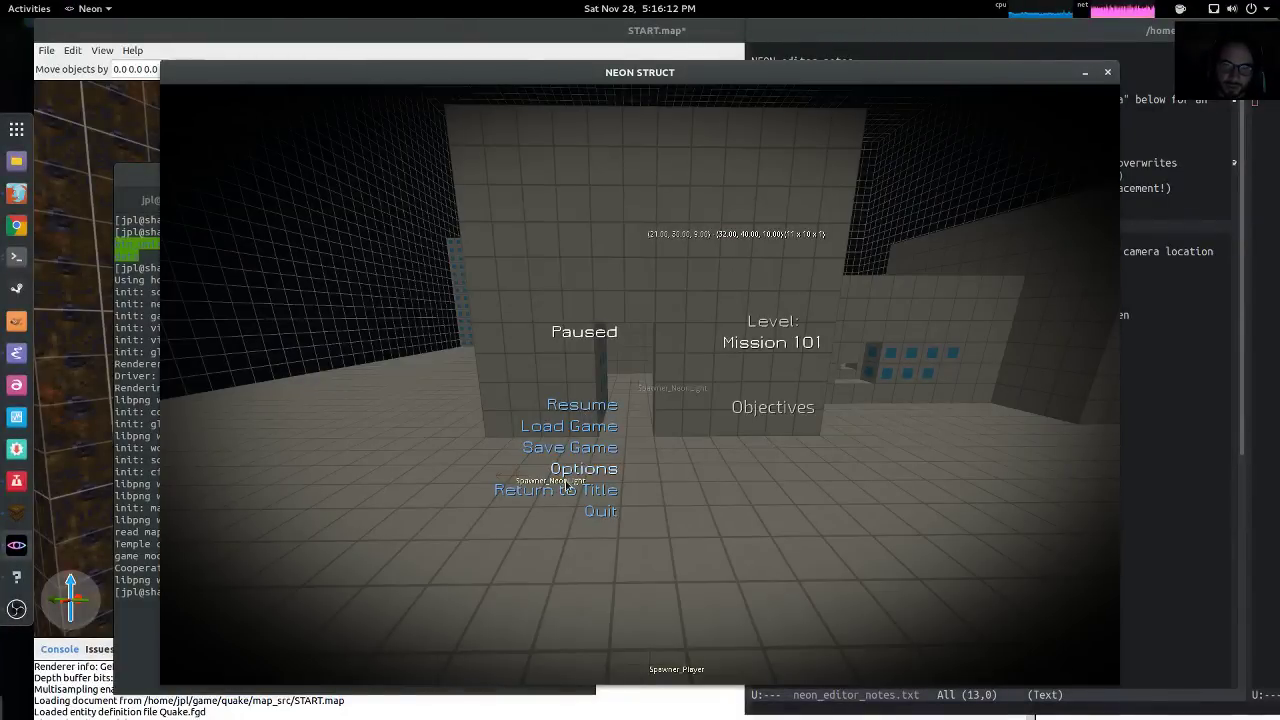
pyautogui.press('Escape')
# Examine the route from the blue-tiled room through its doorways to the purple-floored room
pyautogui.press('w')
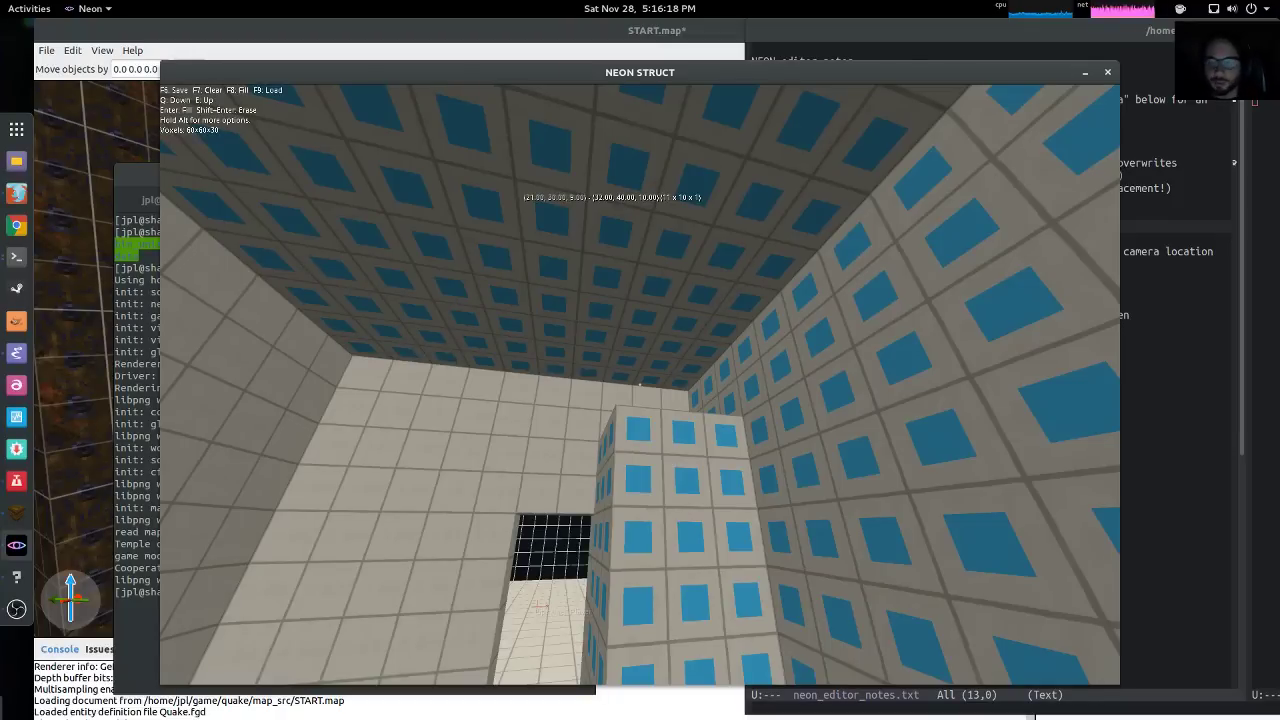
pyautogui.press('w')
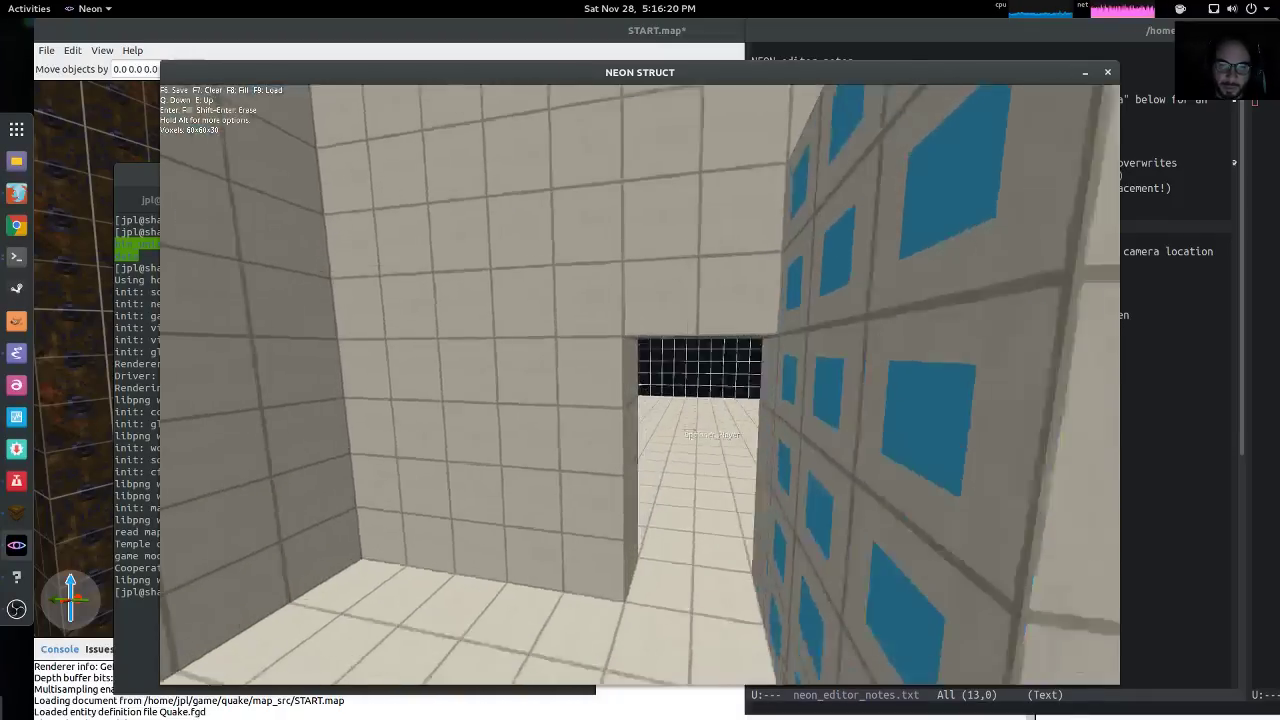
pyautogui.press('w')
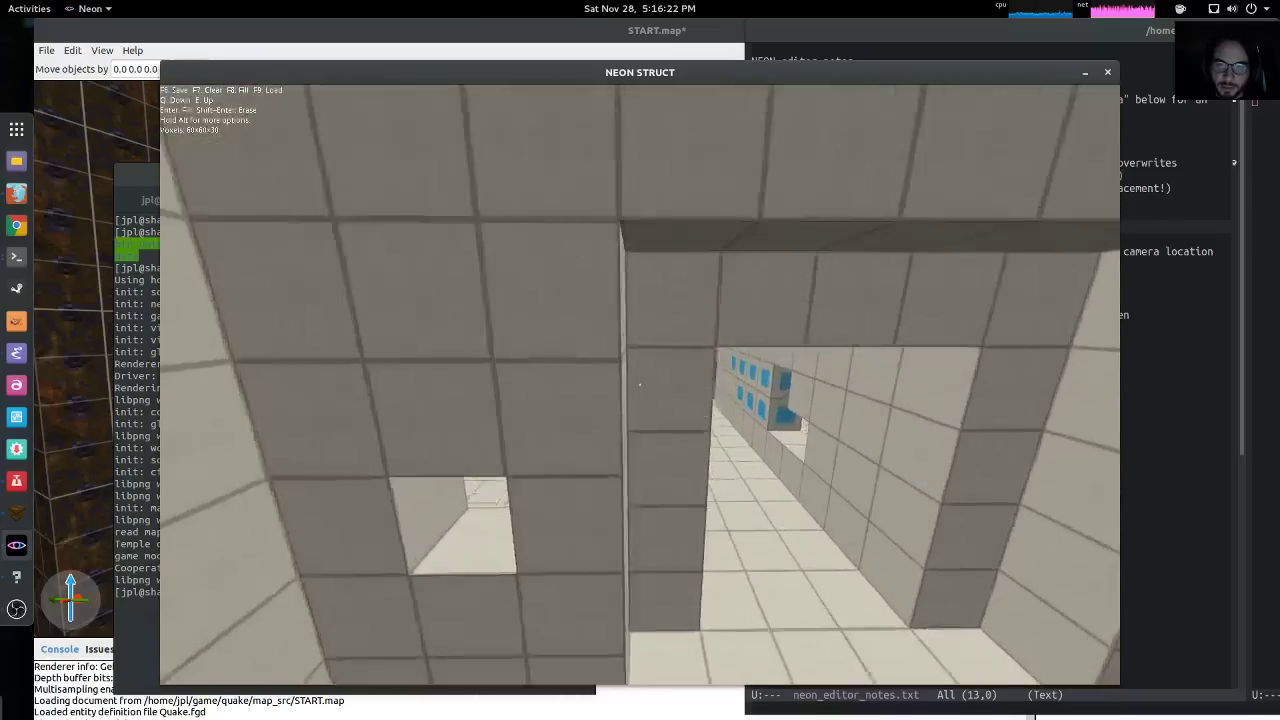
pyautogui.press('w')
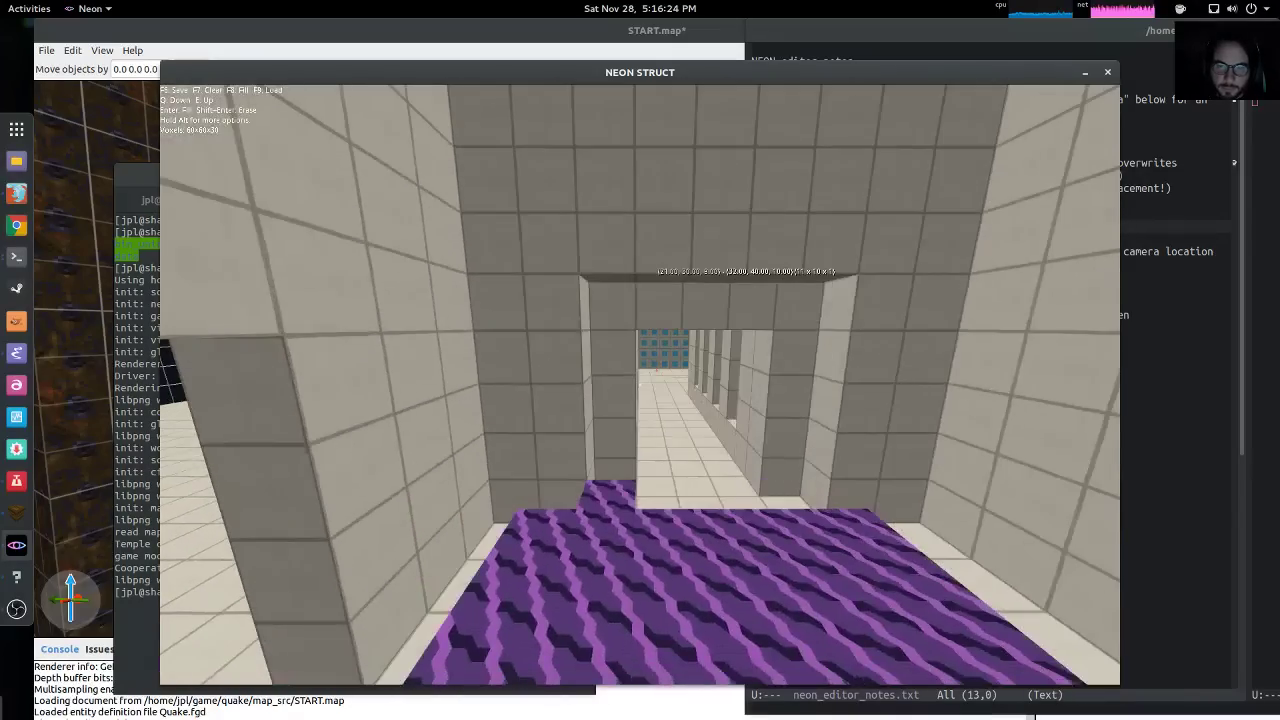
# Switch to Emacs to review the "live reload of WorldDef context" line in neon_editor_notes.txt, and resume the paused NEON STRUCT session
pyautogui.hotkey('alt', 'Tab')
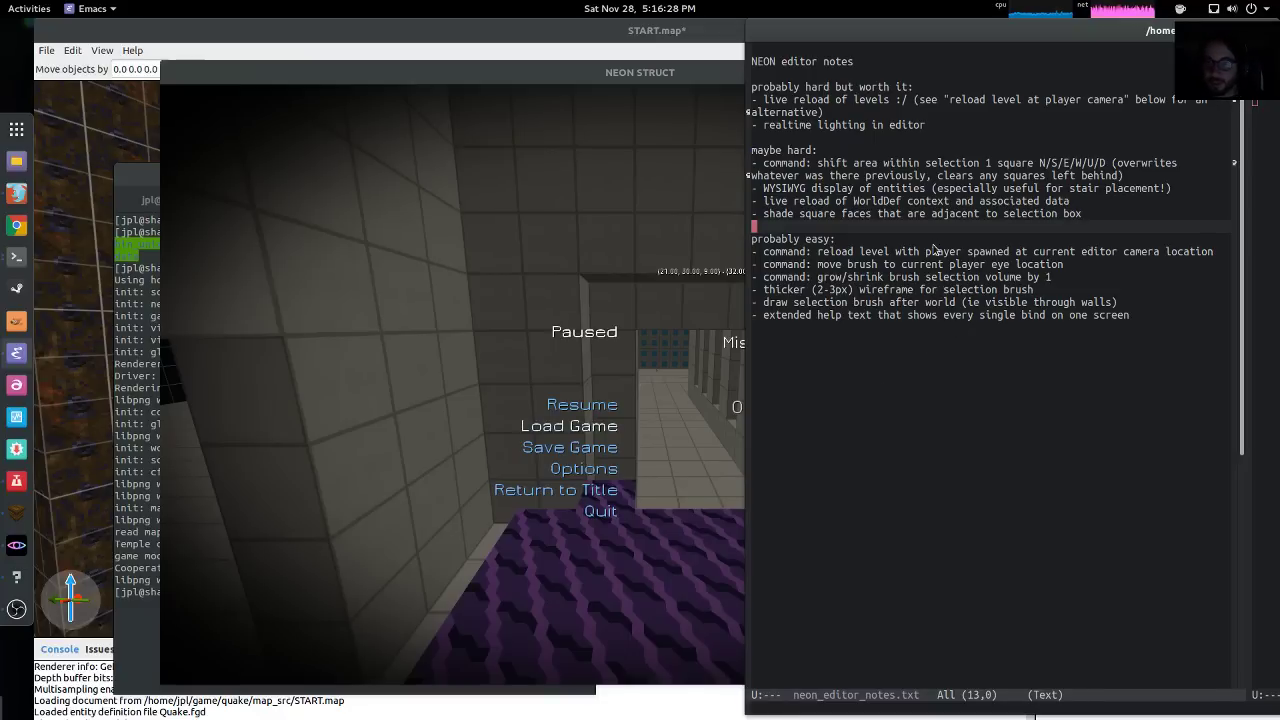
pyautogui.click(1072, 203)
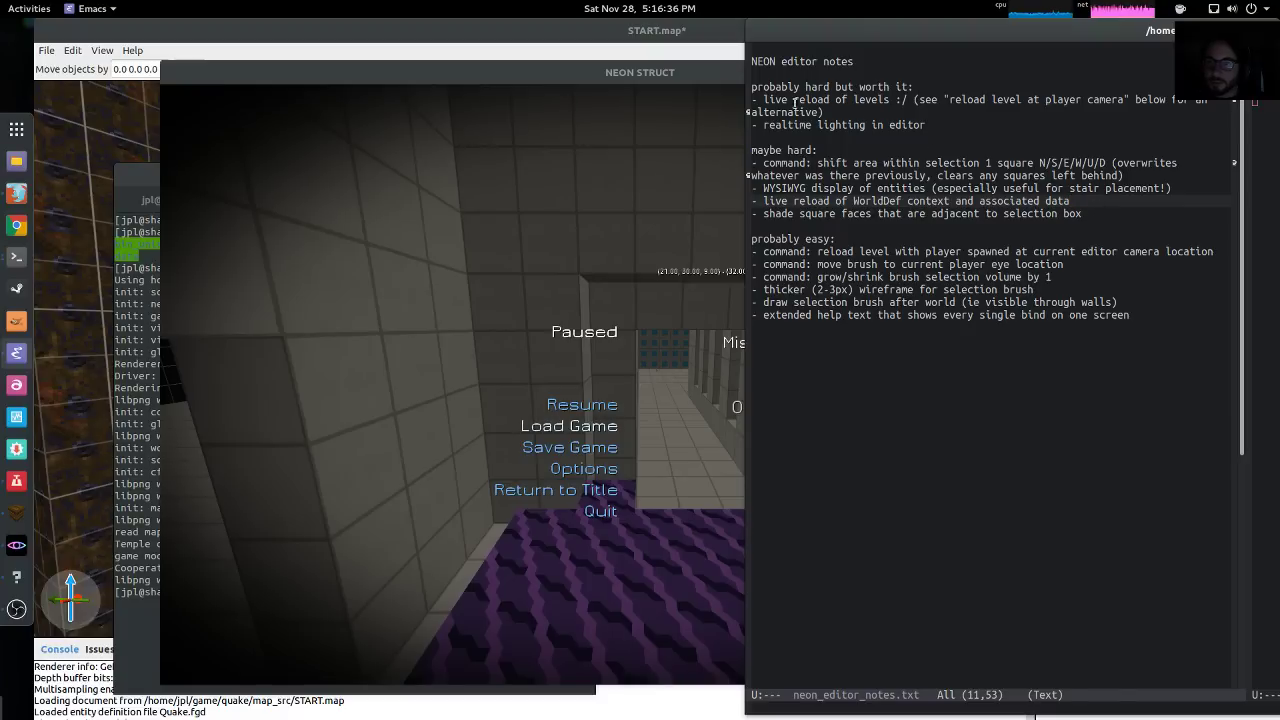
pyautogui.click(701, 78)
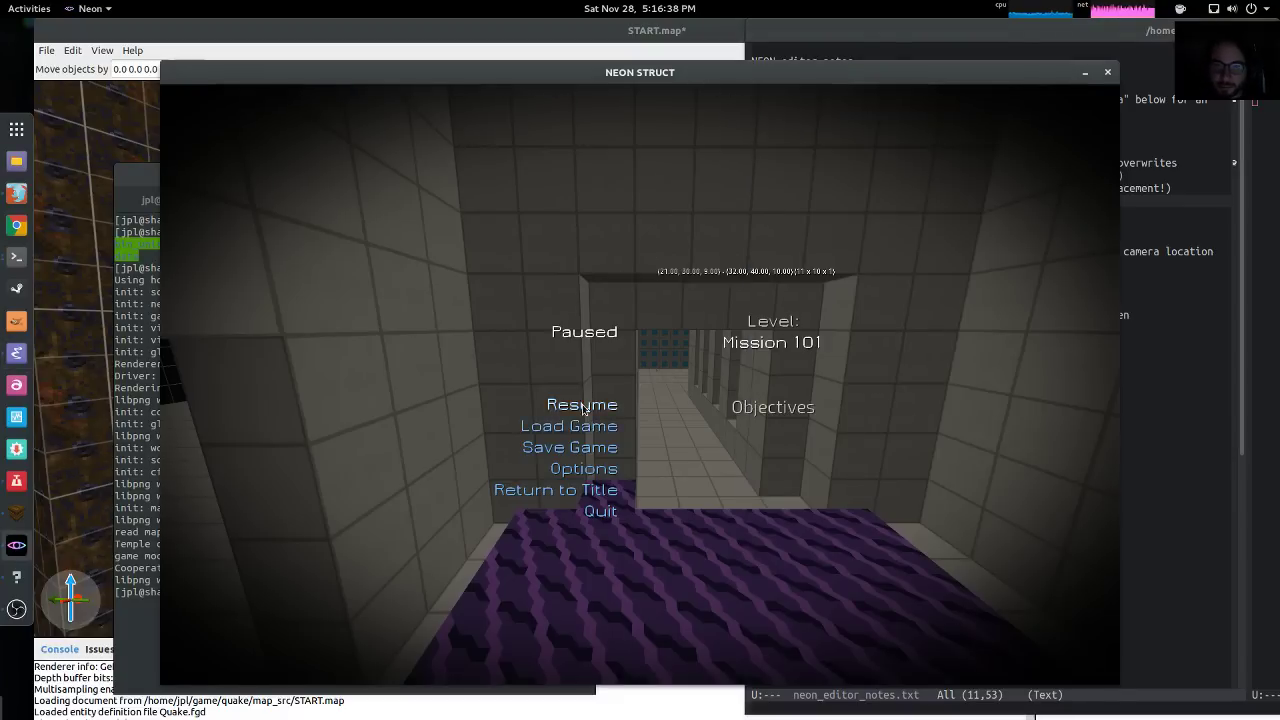
pyautogui.click(582, 404)
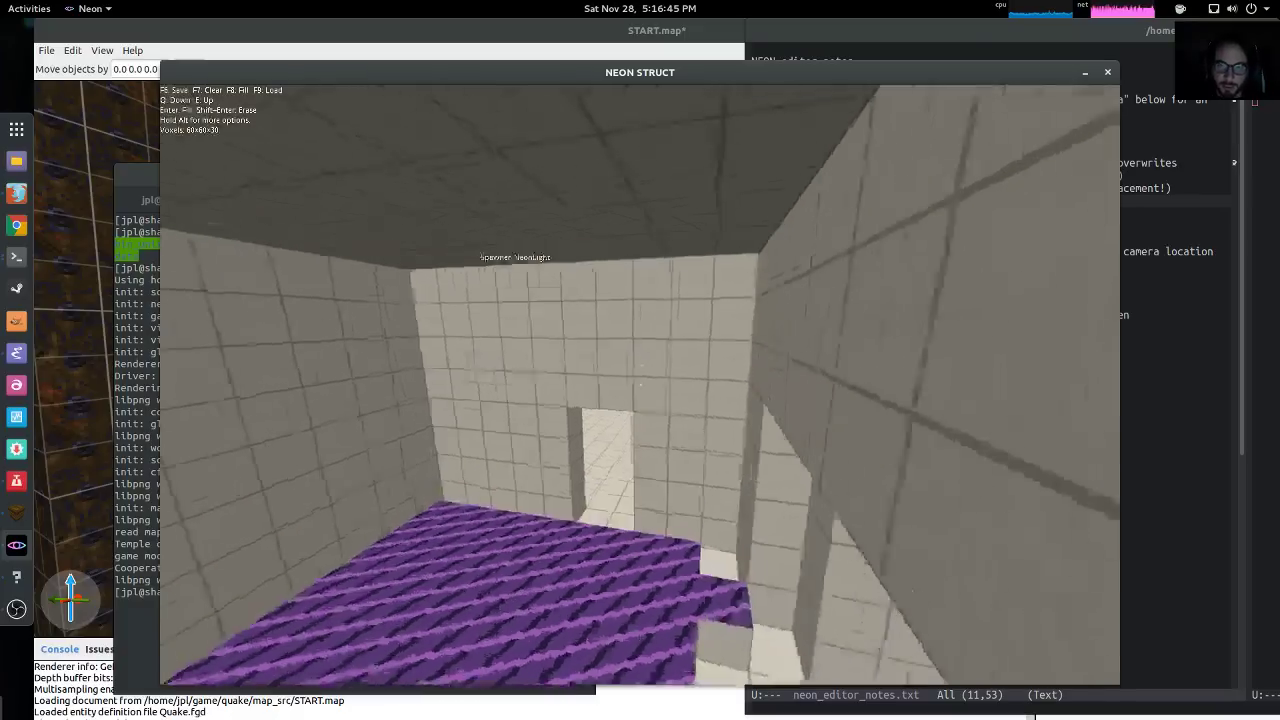
# Try the selection brush on a wall voxel near the purple-floored room, and inspect the windowed corridor and blue-tiled room
pyautogui.press('w')
pyautogui.click(640, 385)
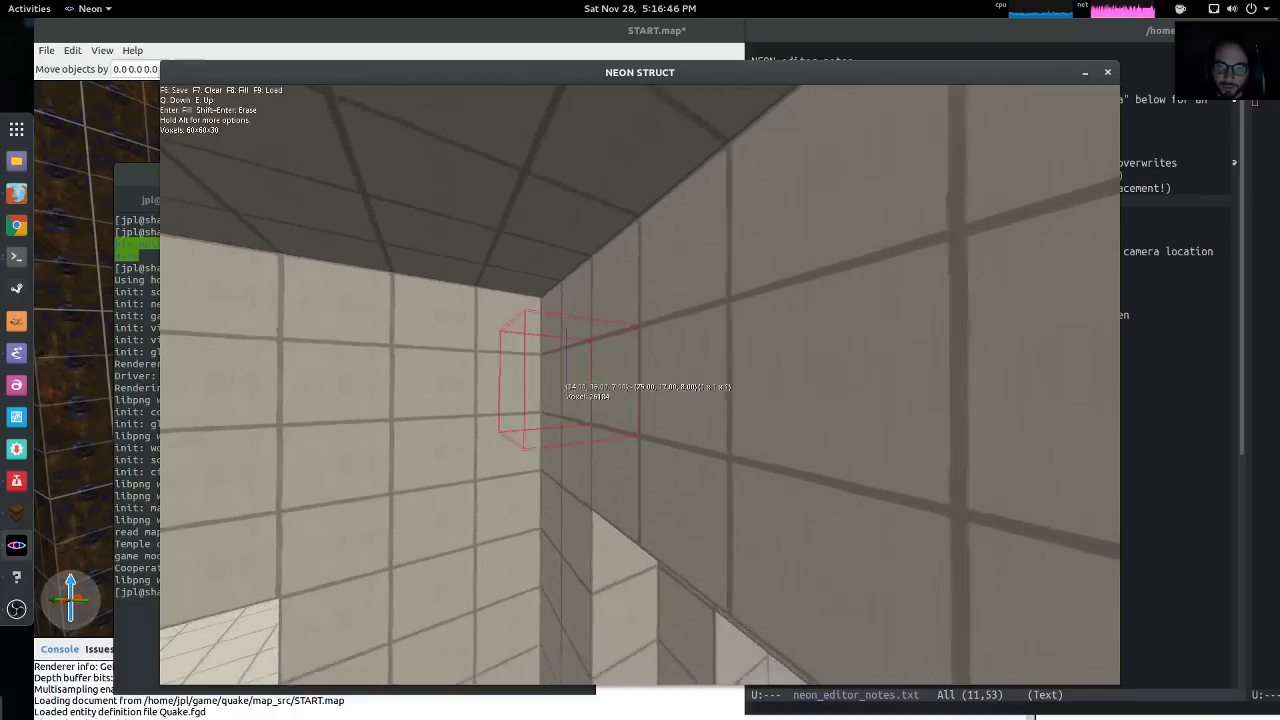
pyautogui.press('s')
pyautogui.press('w')
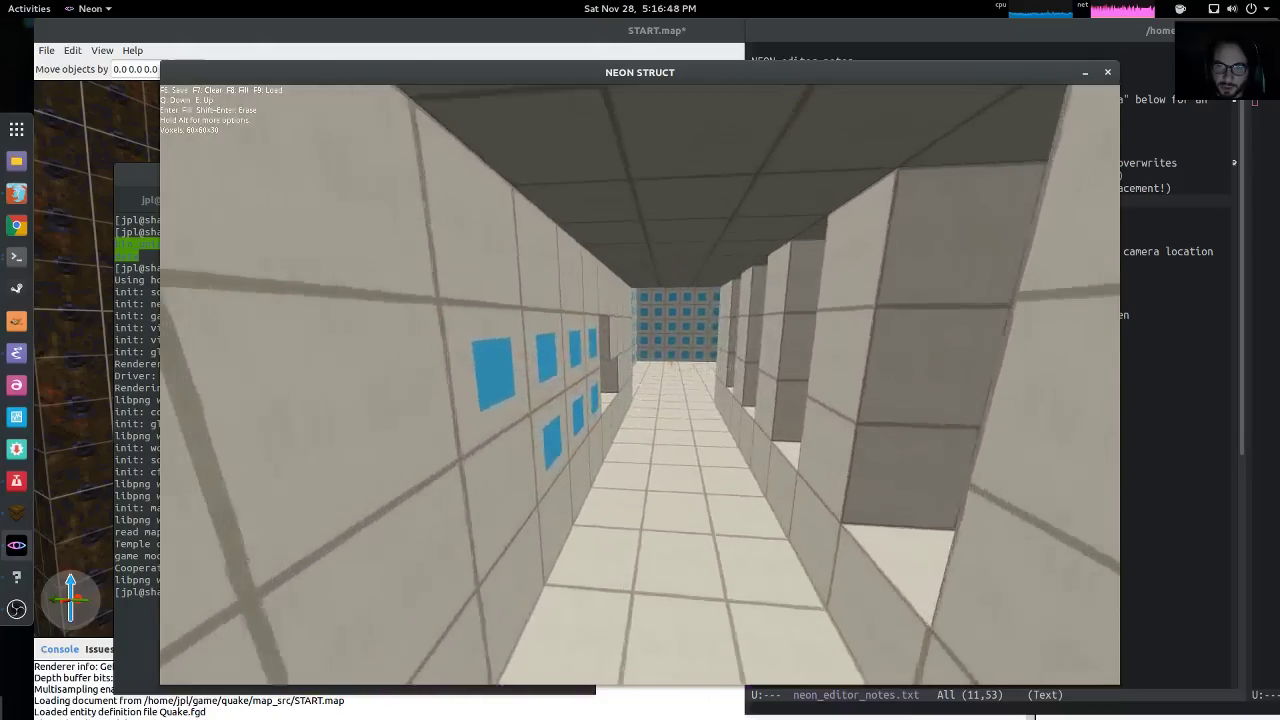
pyautogui.press('w')
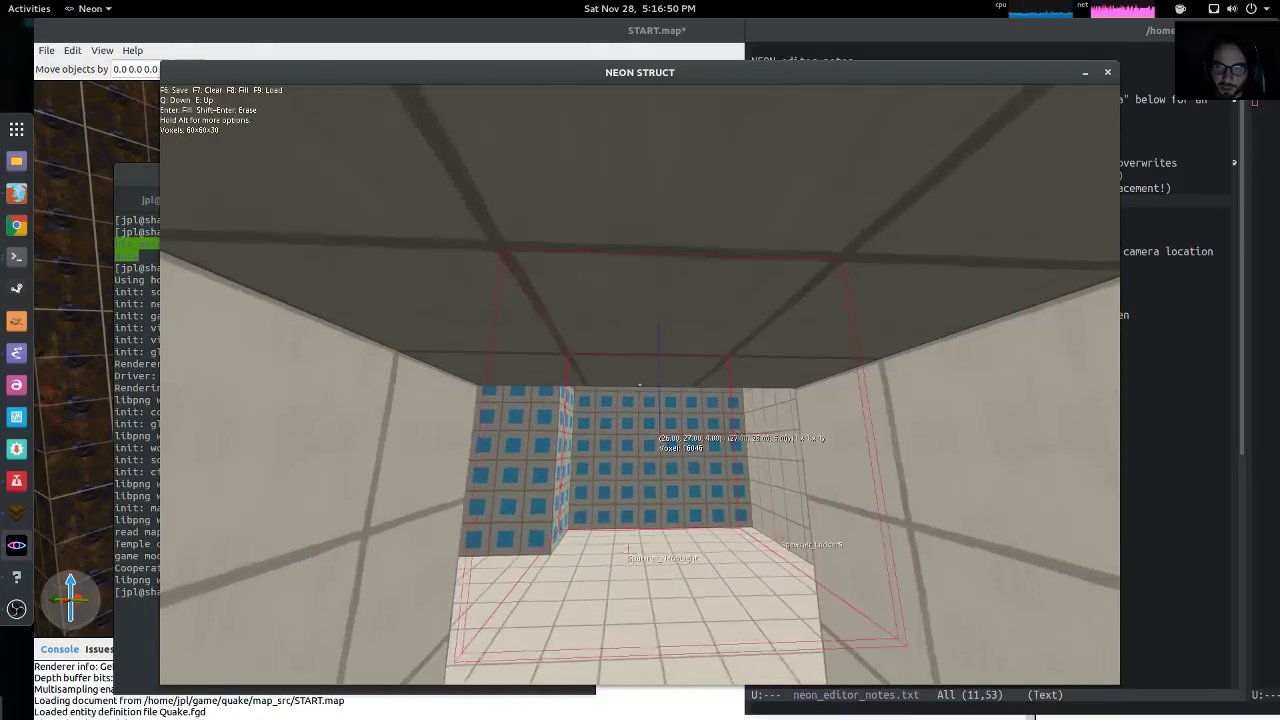
pyautogui.press('w')
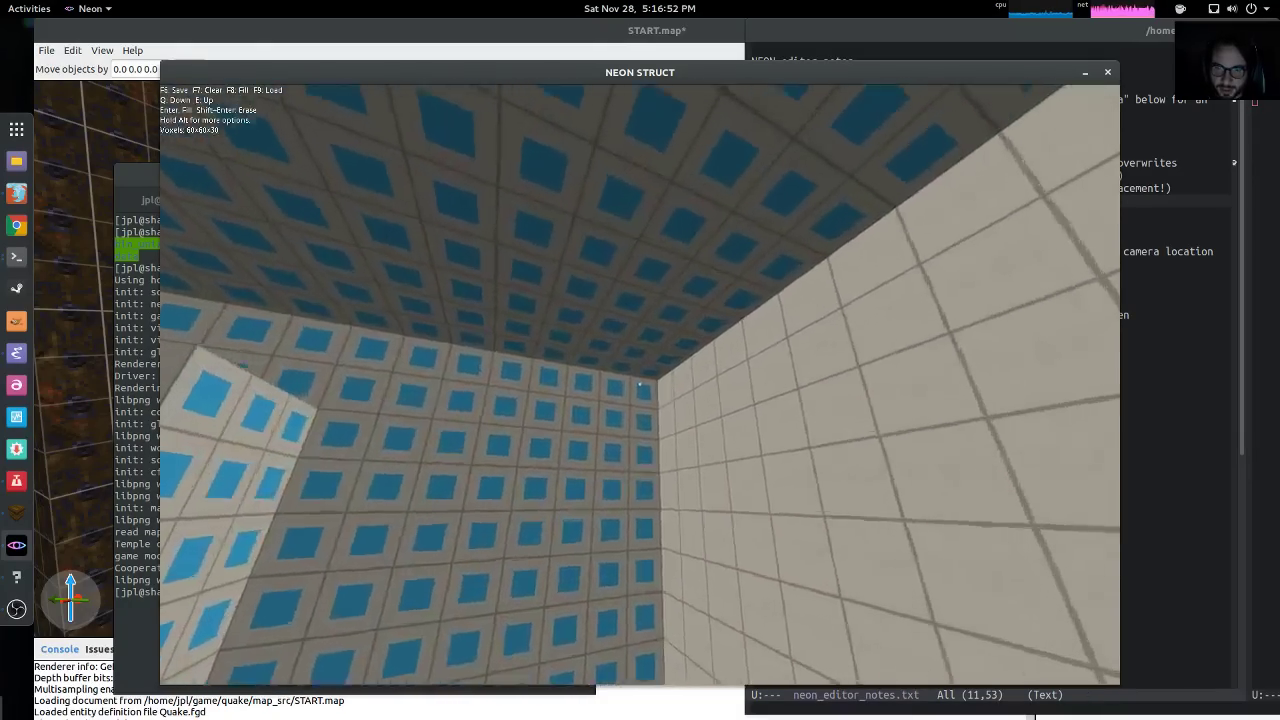
pyautogui.press('s')
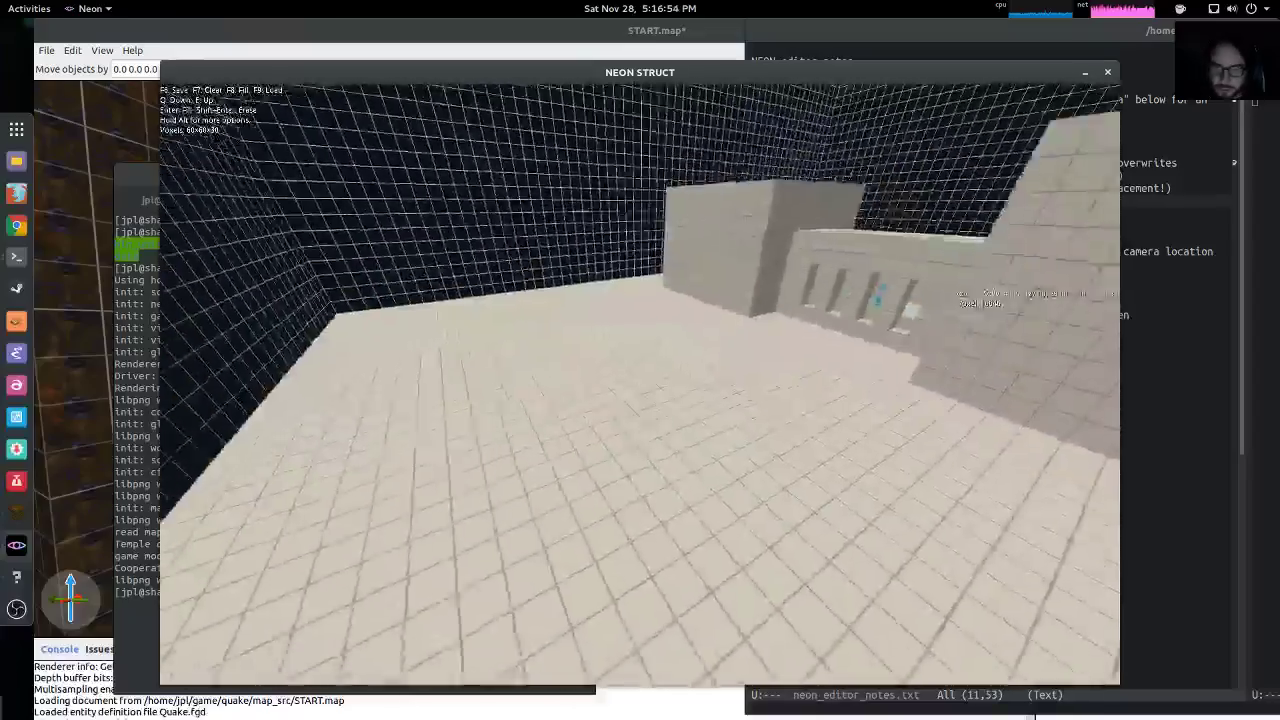
# Place the selection brush on a single voxel of the open floor outside the buildings and view it from above
pyautogui.press('w')
pyautogui.click(640, 384)
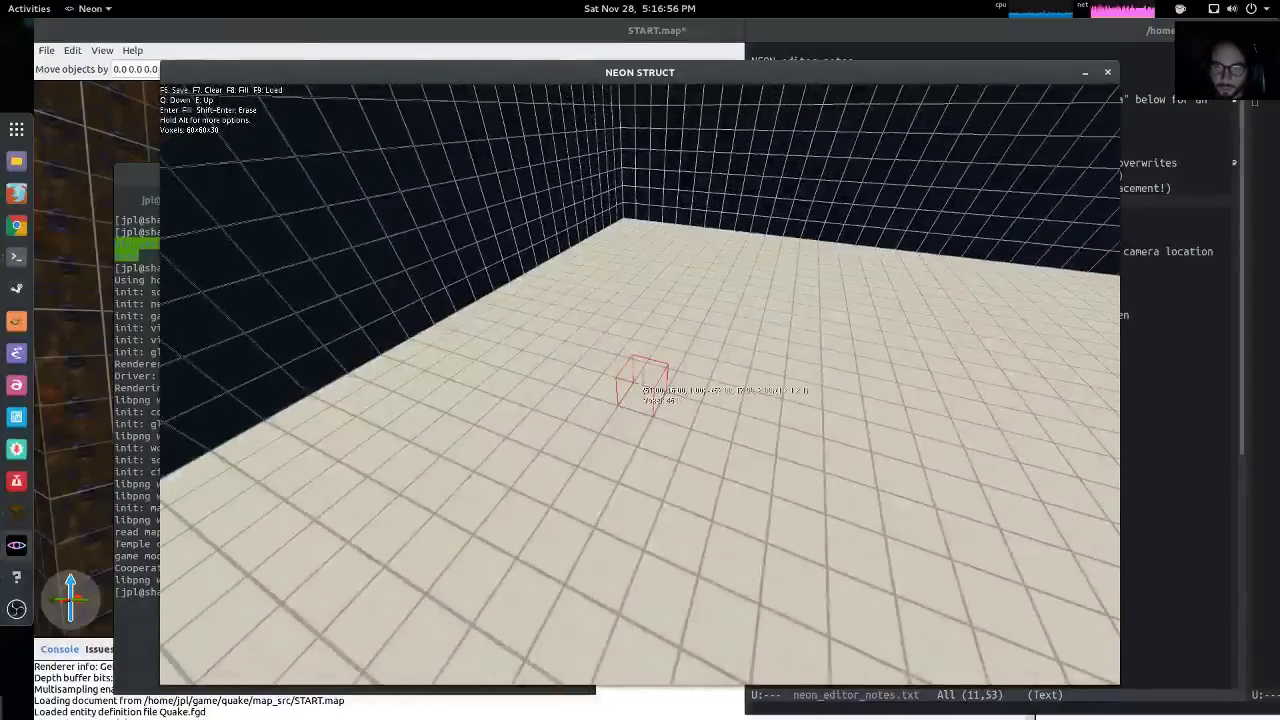
pyautogui.press('s')
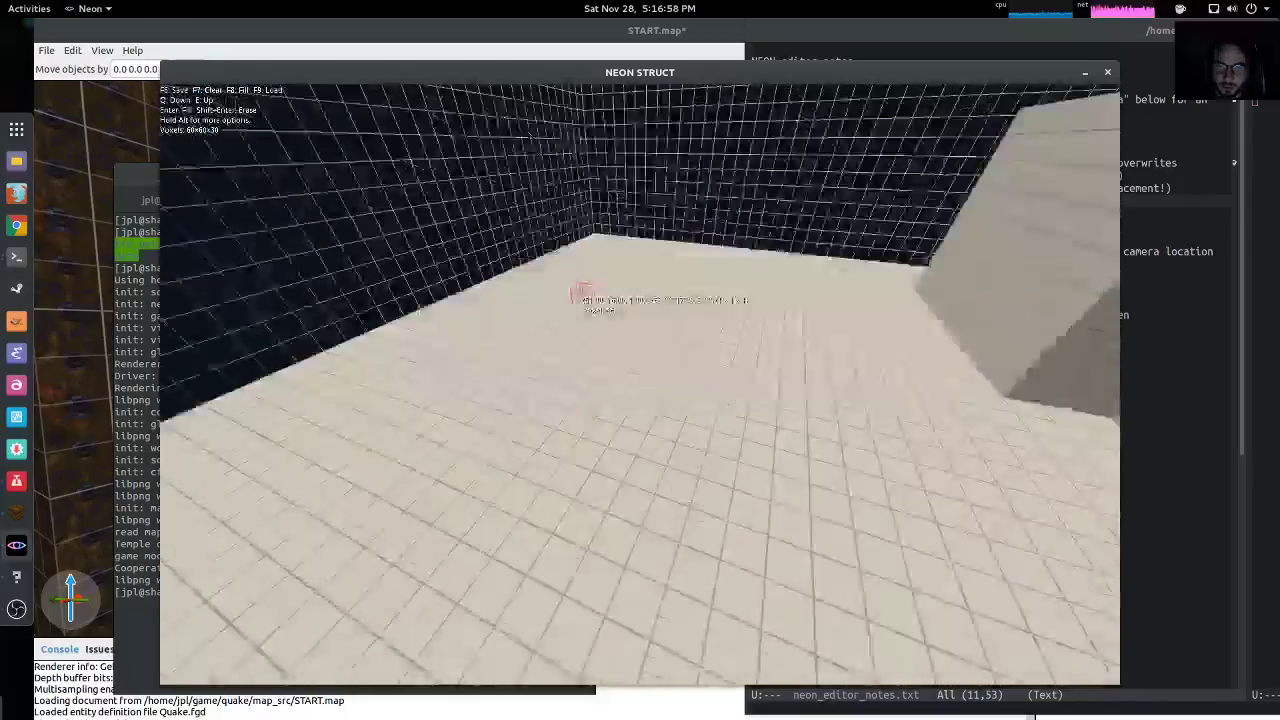
pyautogui.press('e')
pyautogui.press('e')
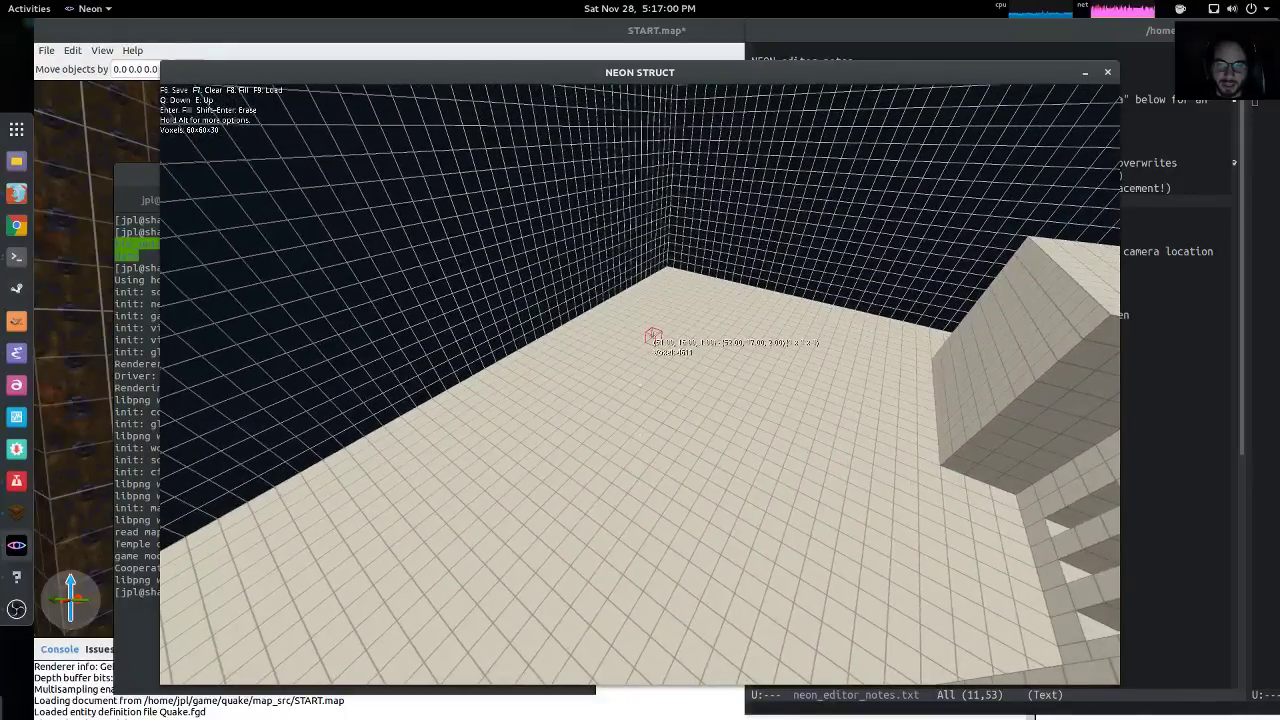
pyautogui.press('d')
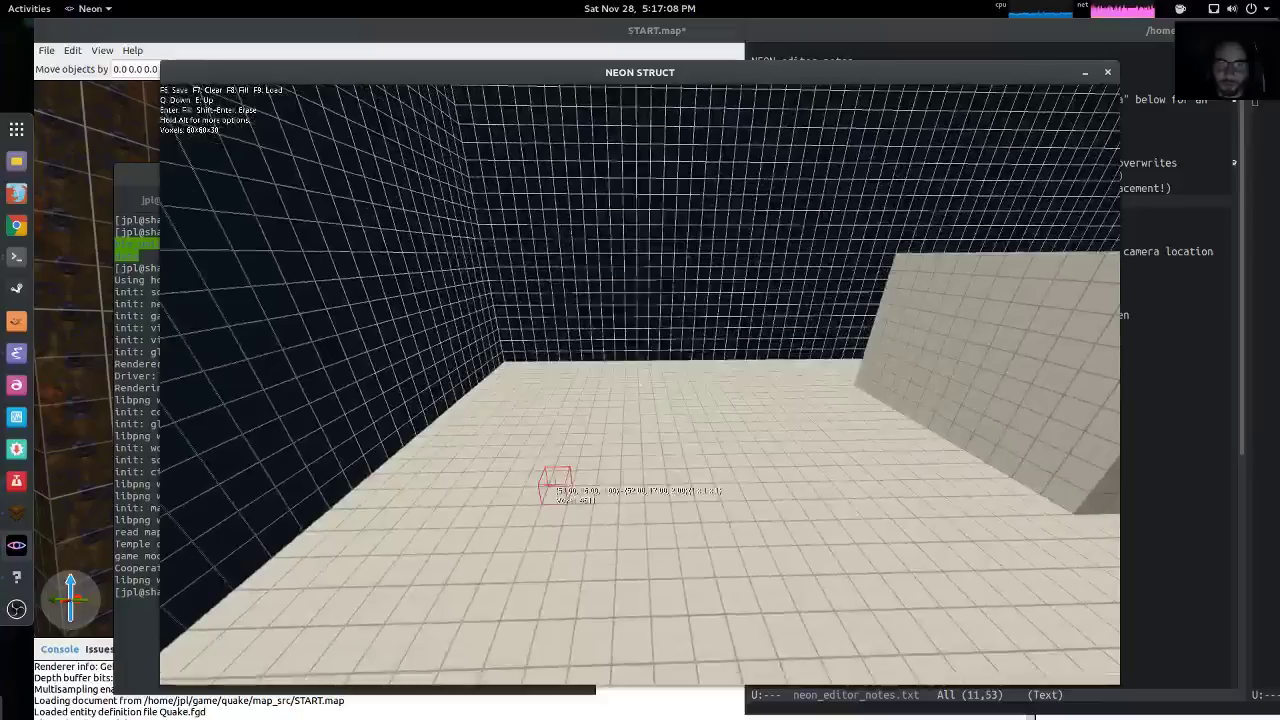
# Switch to Firefox and read the NEON STRUCT Level Editor Documentation from the editor basics to Custom Mission 101: Basics
pyautogui.hotkey('alt', 'Tab')
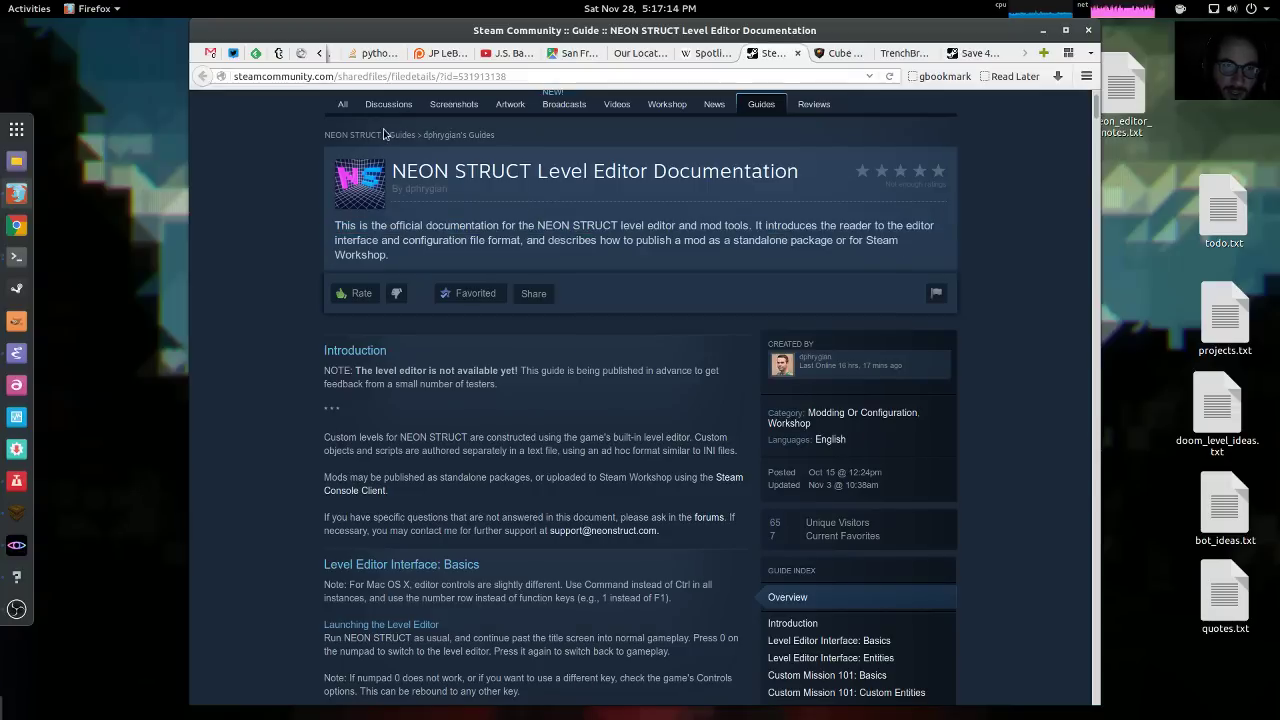
pyautogui.scroll(-15, 549, 331)
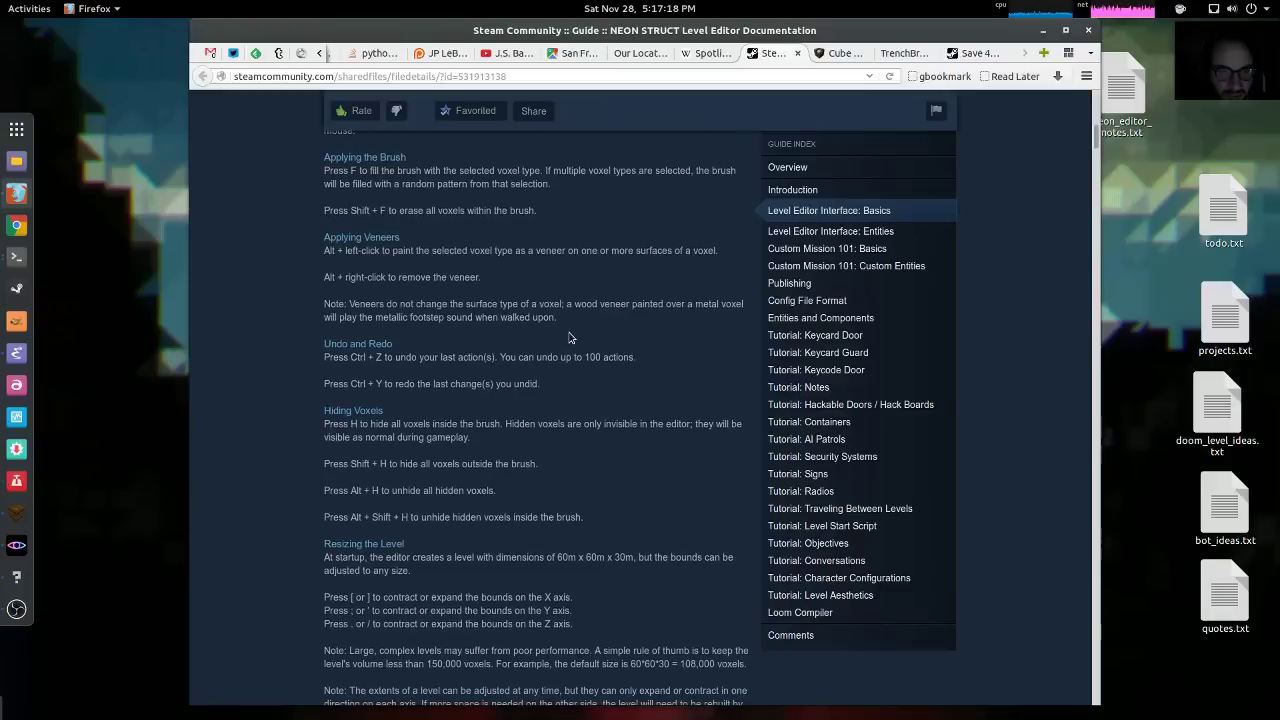
pyautogui.scroll(-5, 573, 331)
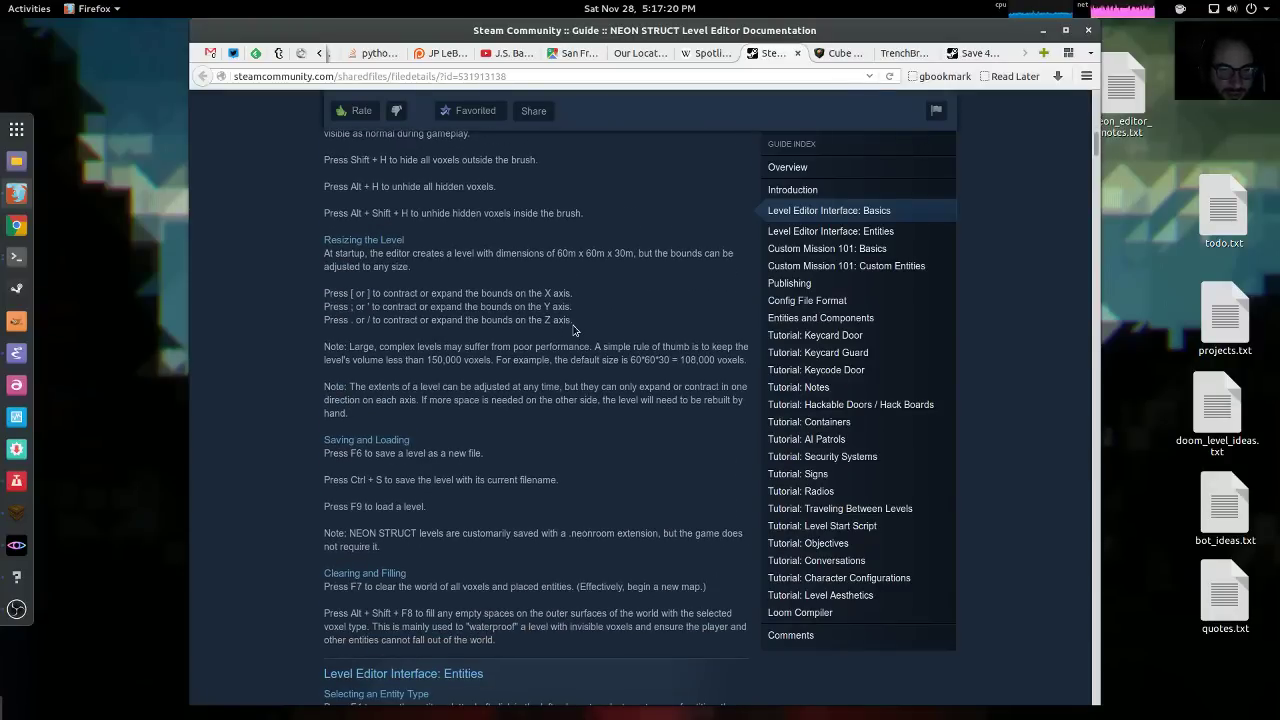
pyautogui.scroll(-20, 573, 331)
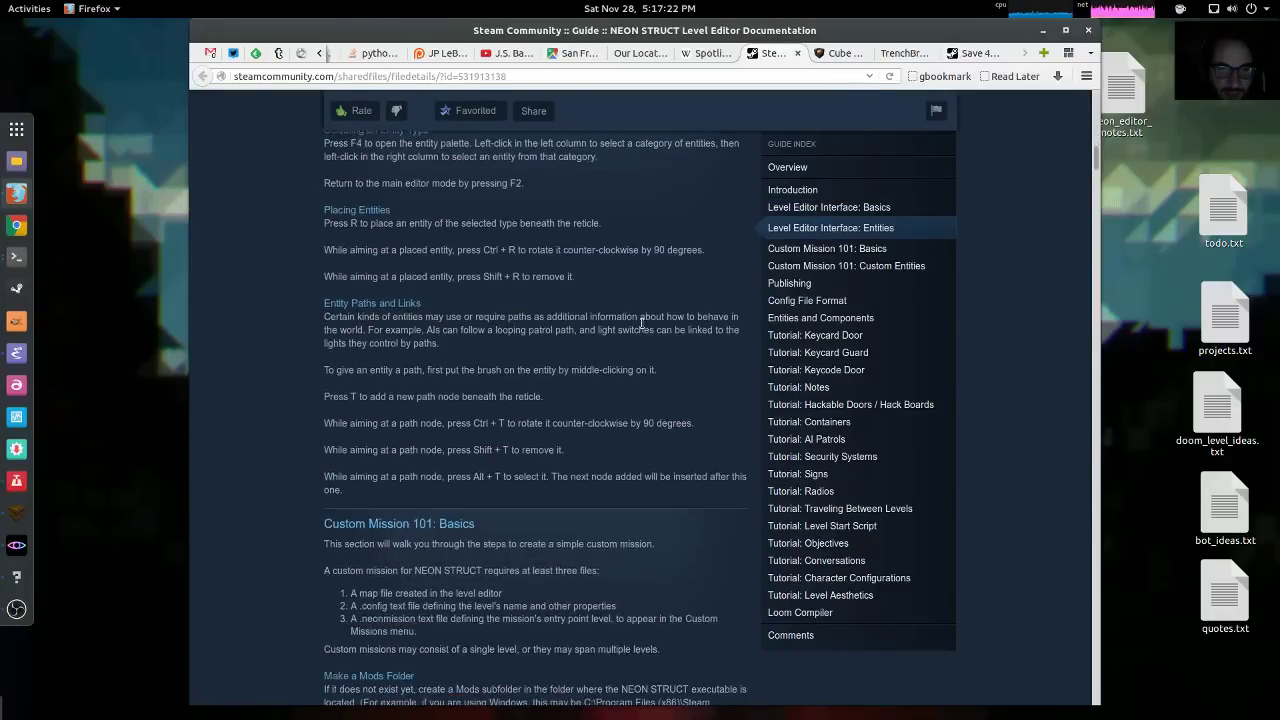
pyautogui.scroll(-6, 642, 327)
pyautogui.scroll(6, 642, 327)
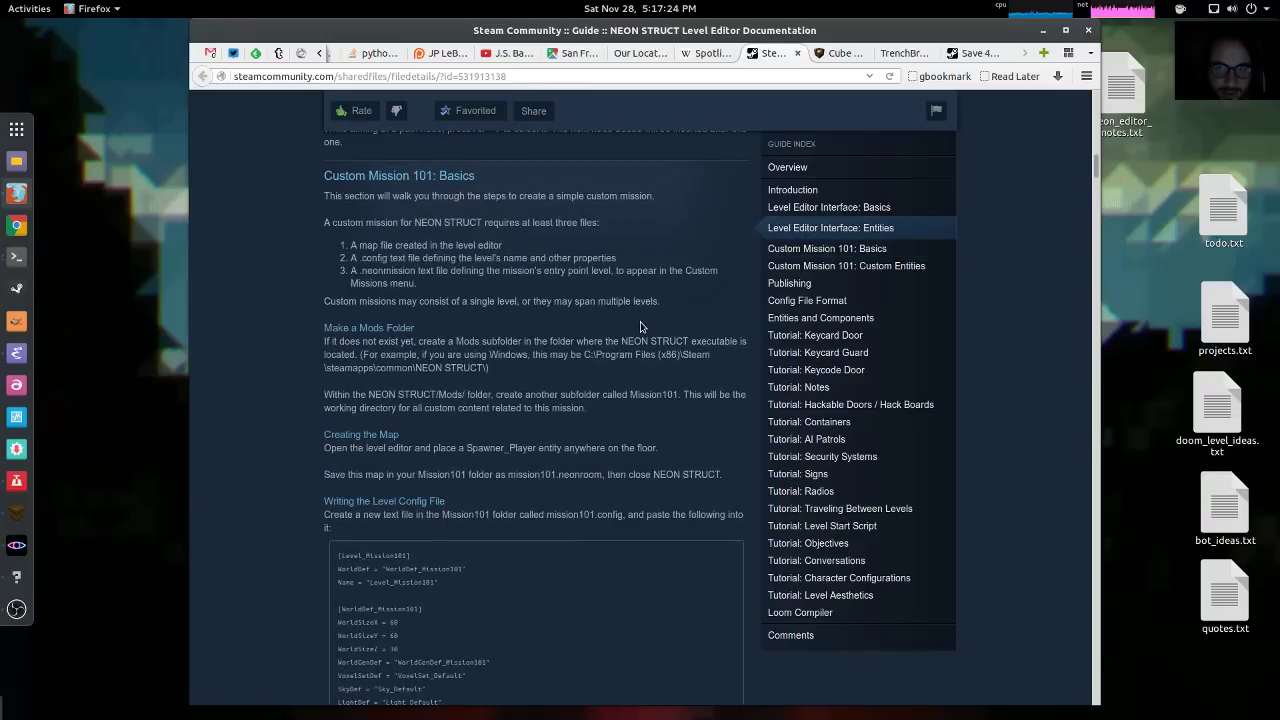
# Review the documentation's Introduction and the Level Editor Interface: Basics section, including manipulating the brush and applying veneers
pyautogui.scroll(-6, 642, 327)
pyautogui.scroll(17, 640, 323)
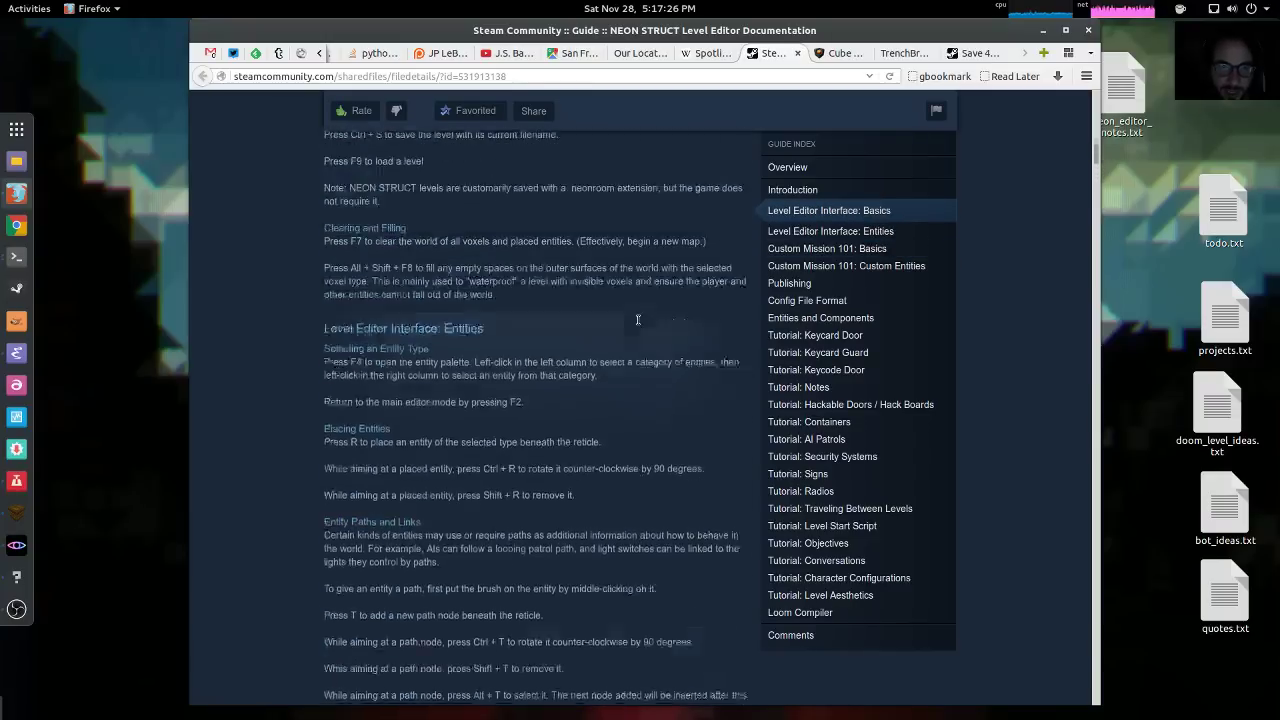
pyautogui.scroll(20, 637, 319)
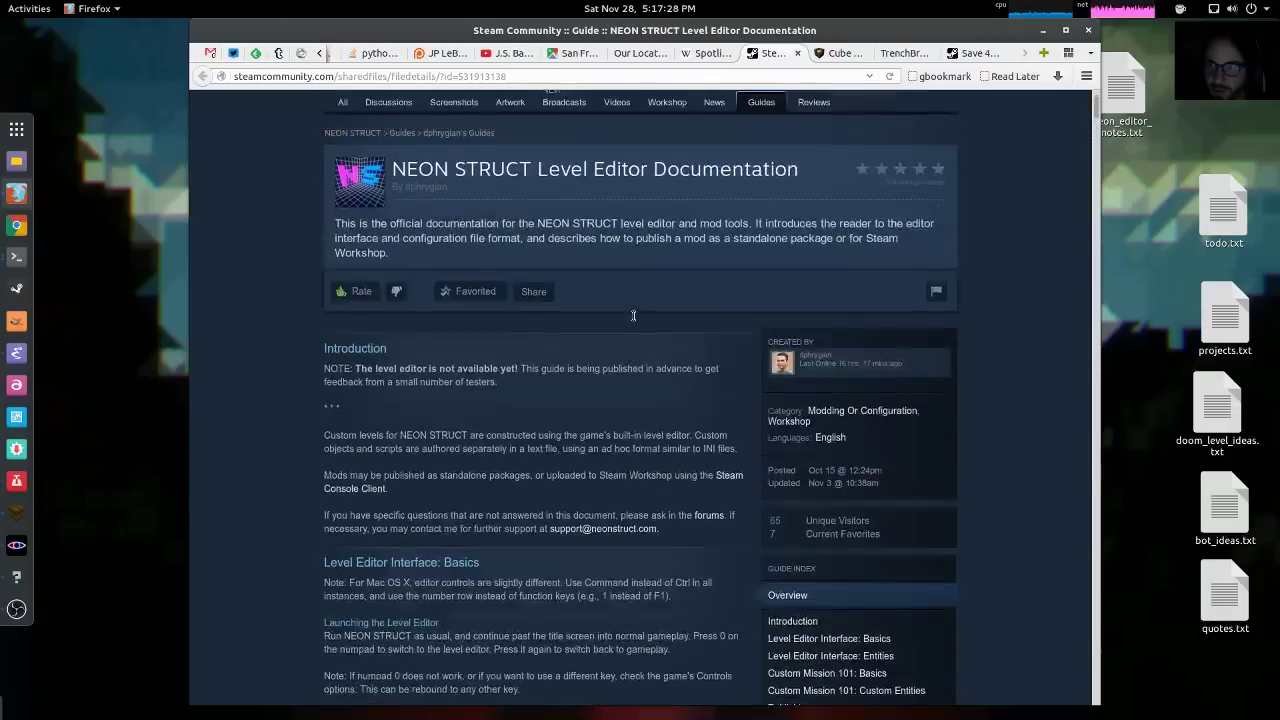
pyautogui.scroll(-18, 633, 316)
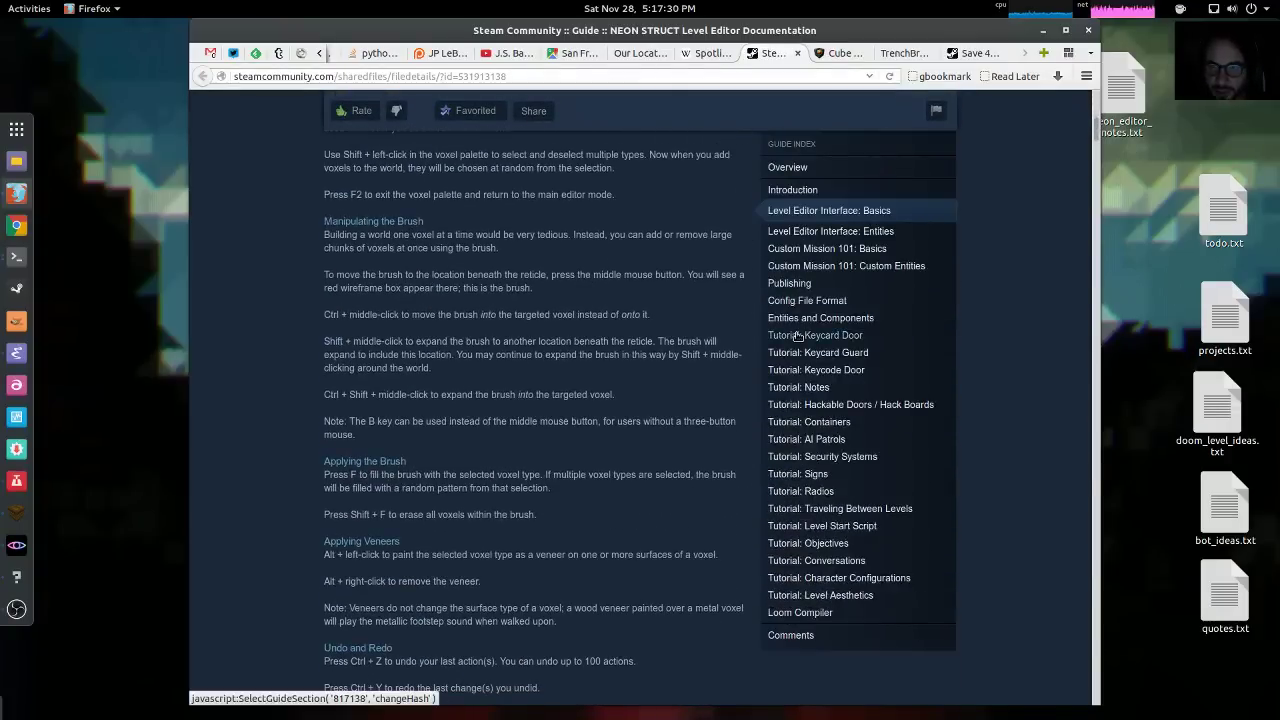
# Open the Tutorial: Keycard Door section of the guide and read its spawner and door entity definitions
pyautogui.click(797, 336)
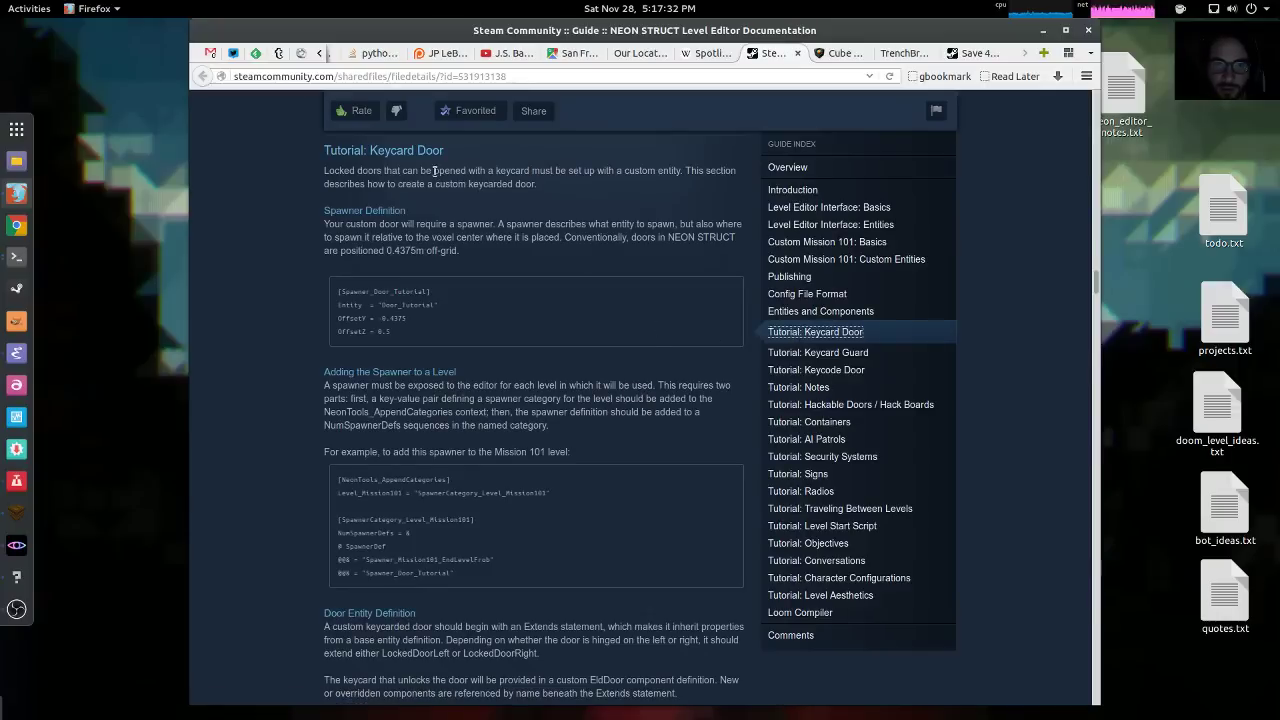
pyautogui.tripleClick(491, 168)
pyautogui.moveTo(491, 168)
pyautogui.mouseDown()
pyautogui.moveTo(504, 236)
pyautogui.moveTo(514, 167)
pyautogui.mouseUp()
pyautogui.tripleClick(497, 160)
pyautogui.tripleClick(499, 237)
pyautogui.click(514, 167)
pyautogui.scroll(-1, 558, 365)
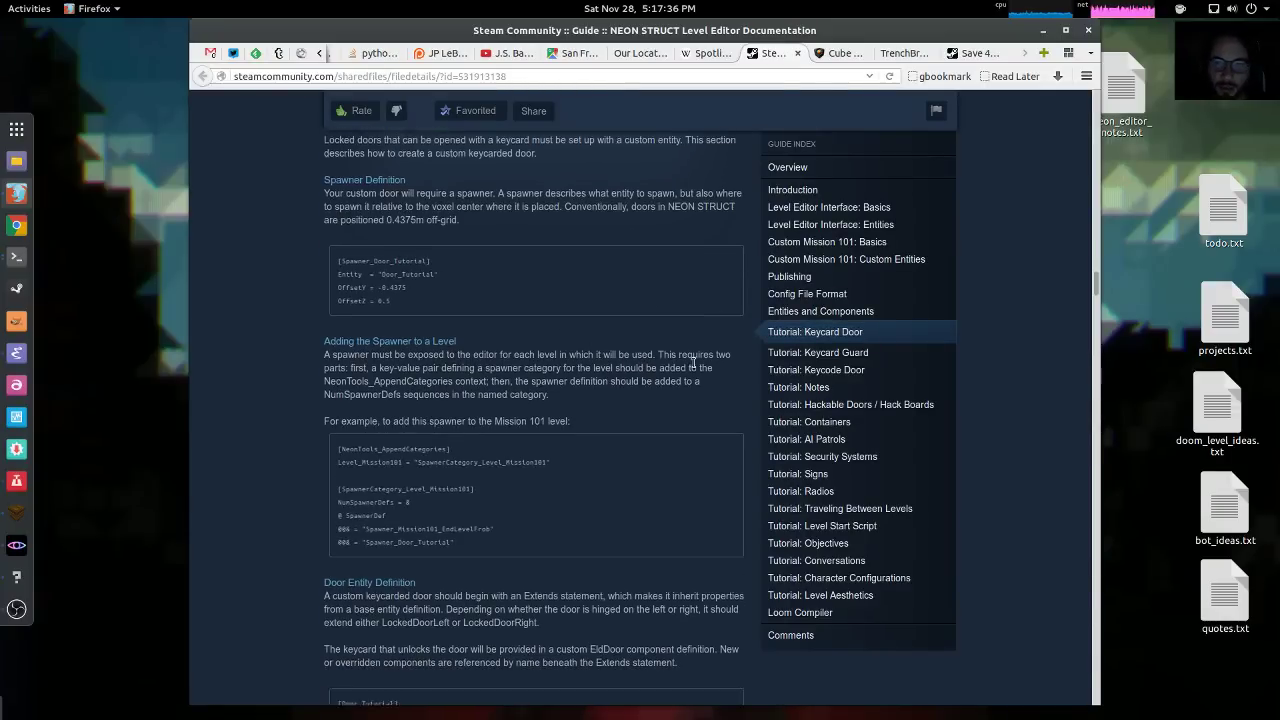
# Open the Tutorial: AI Patrols section, highlight its text on patrol paths while reading, and clear the highlight
pyautogui.click(806, 438)
pyautogui.moveTo(637, 301); pyautogui.dragTo(667, 315)
pyautogui.doubleClick(345, 151)
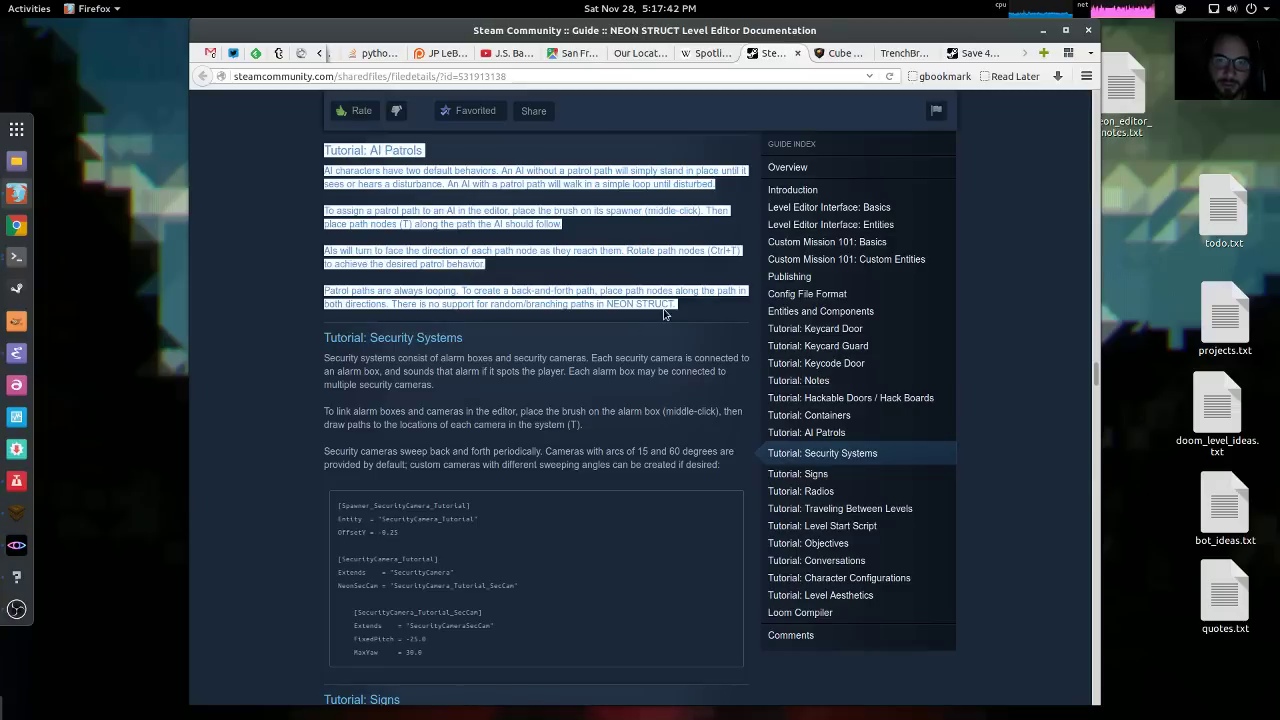
pyautogui.click(665, 314)
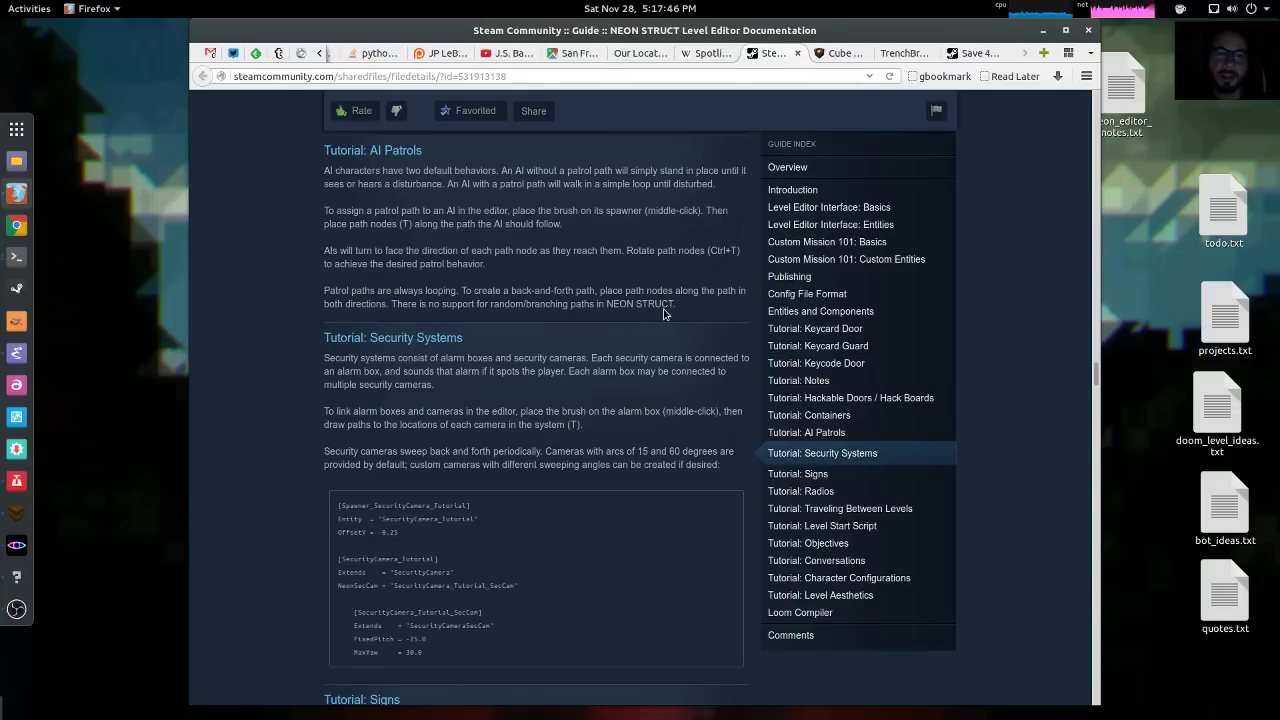
# Switch to NEON STRUCT, resume the session, and expand the selection brush to a 9 x 10 x 11 volume in the open floor's corner
pyautogui.hotkey('alt', 'Tab')
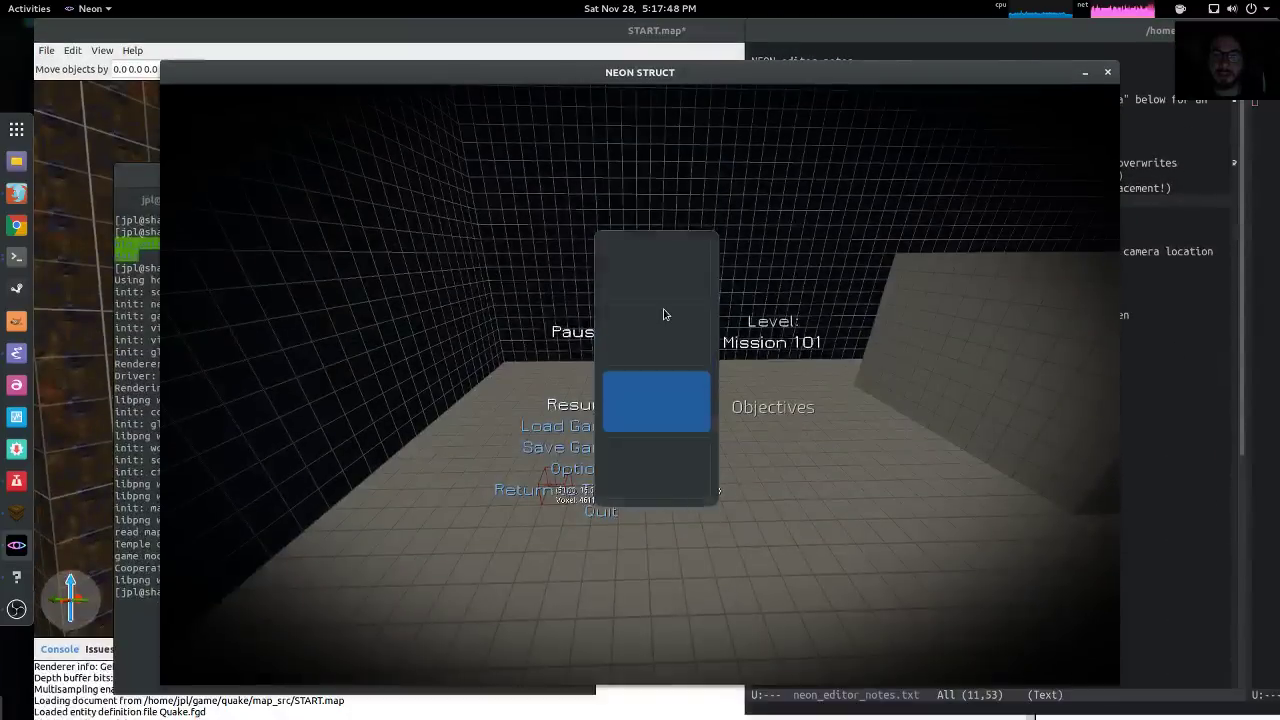
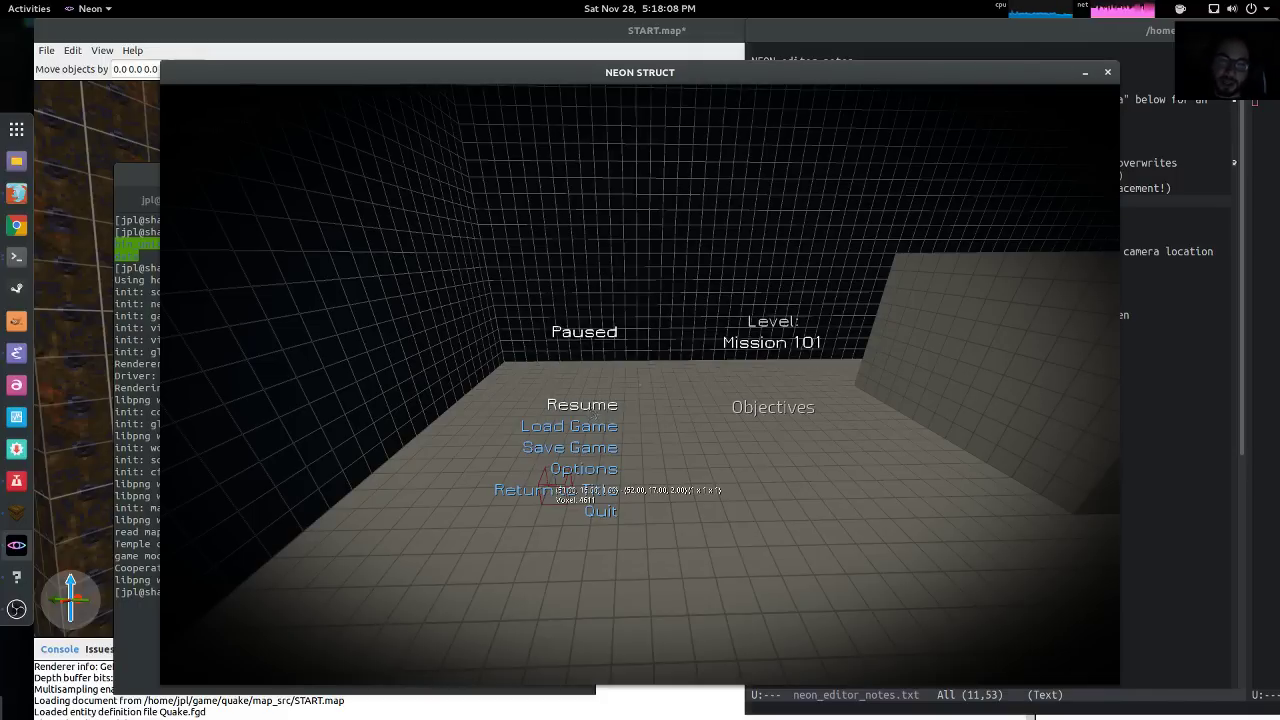
pyautogui.press('Escape')
pyautogui.press('w')
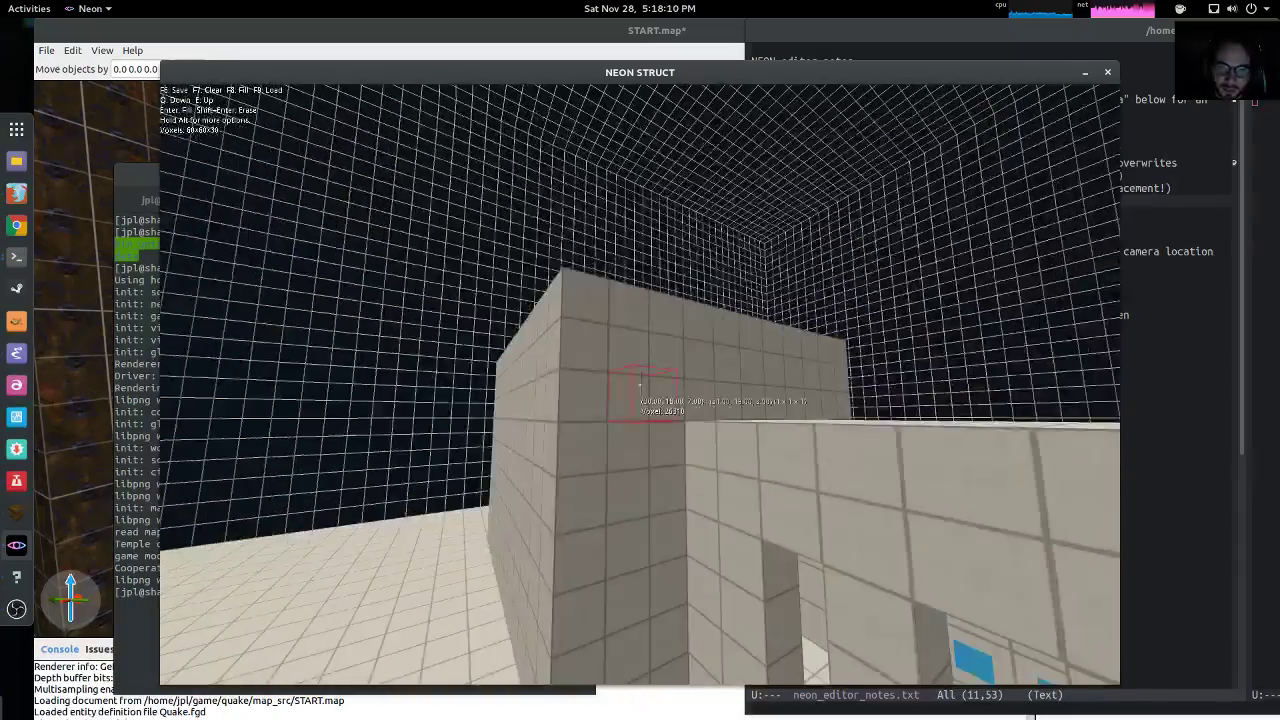
pyautogui.press('s')
pyautogui.press('a')
pyautogui.press('s')
pyautogui.press('e')
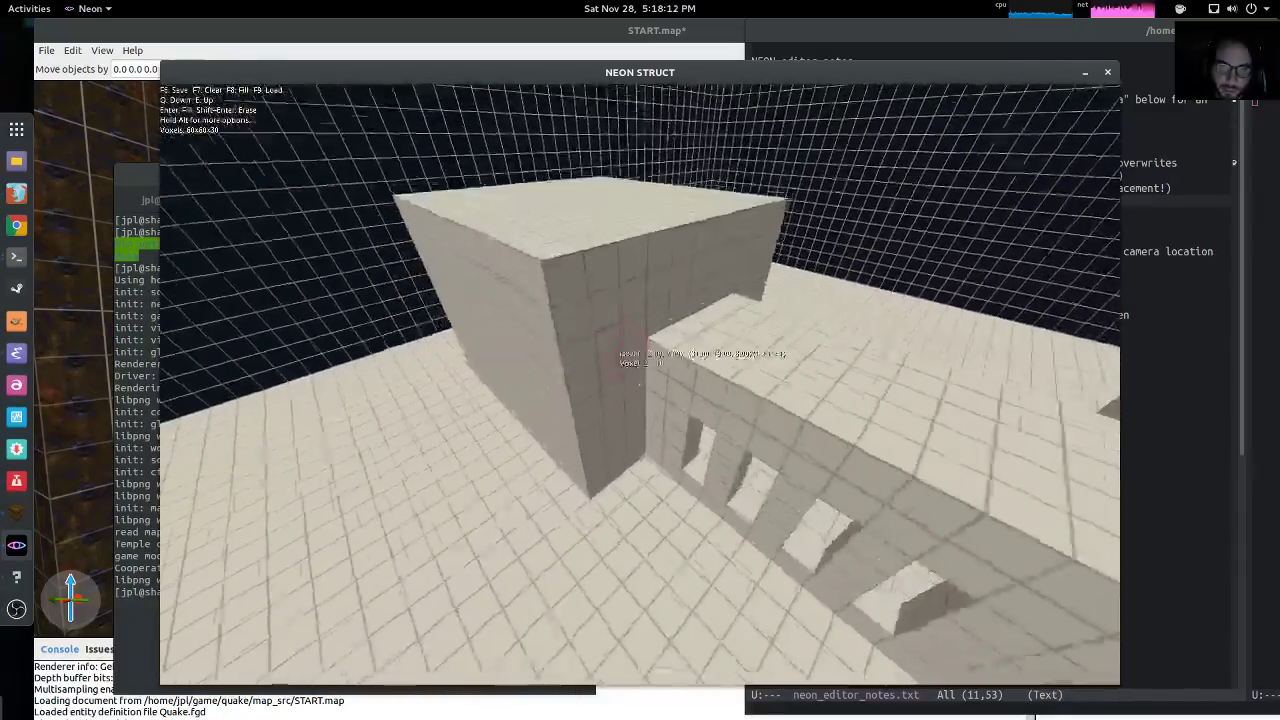
pyautogui.press('s')
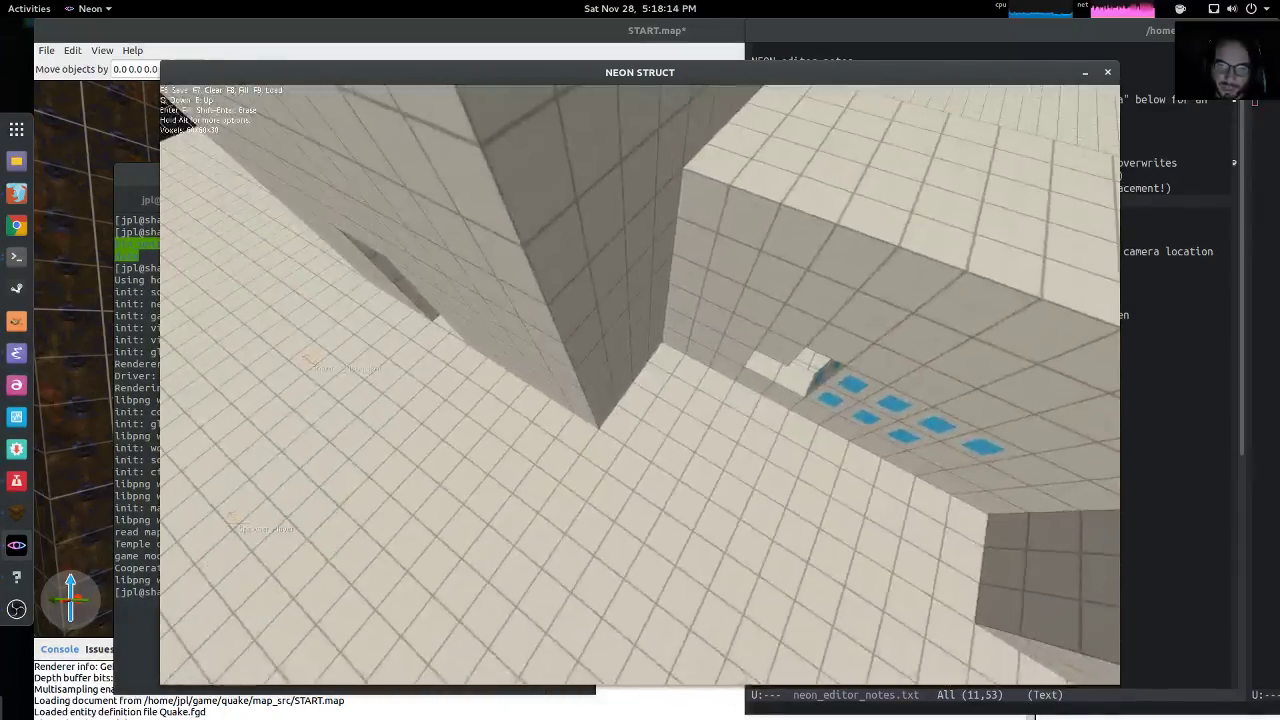
pyautogui.press('s')
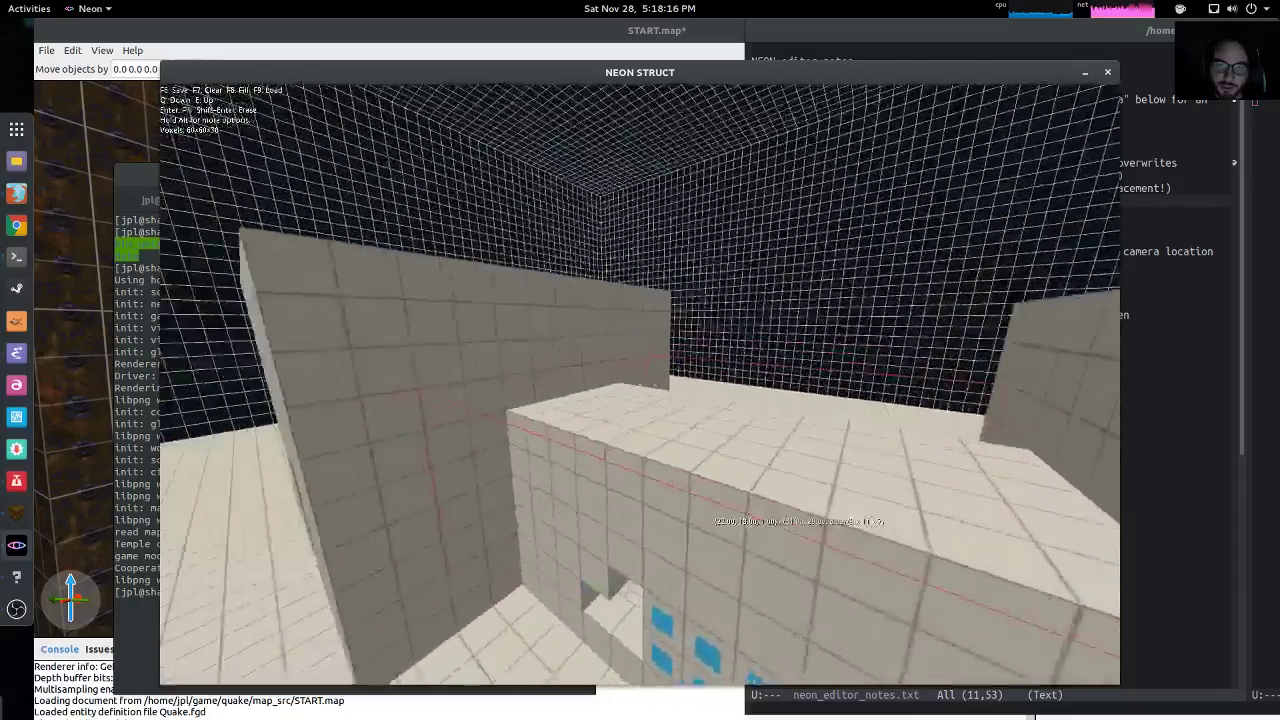
pyautogui.press('s')
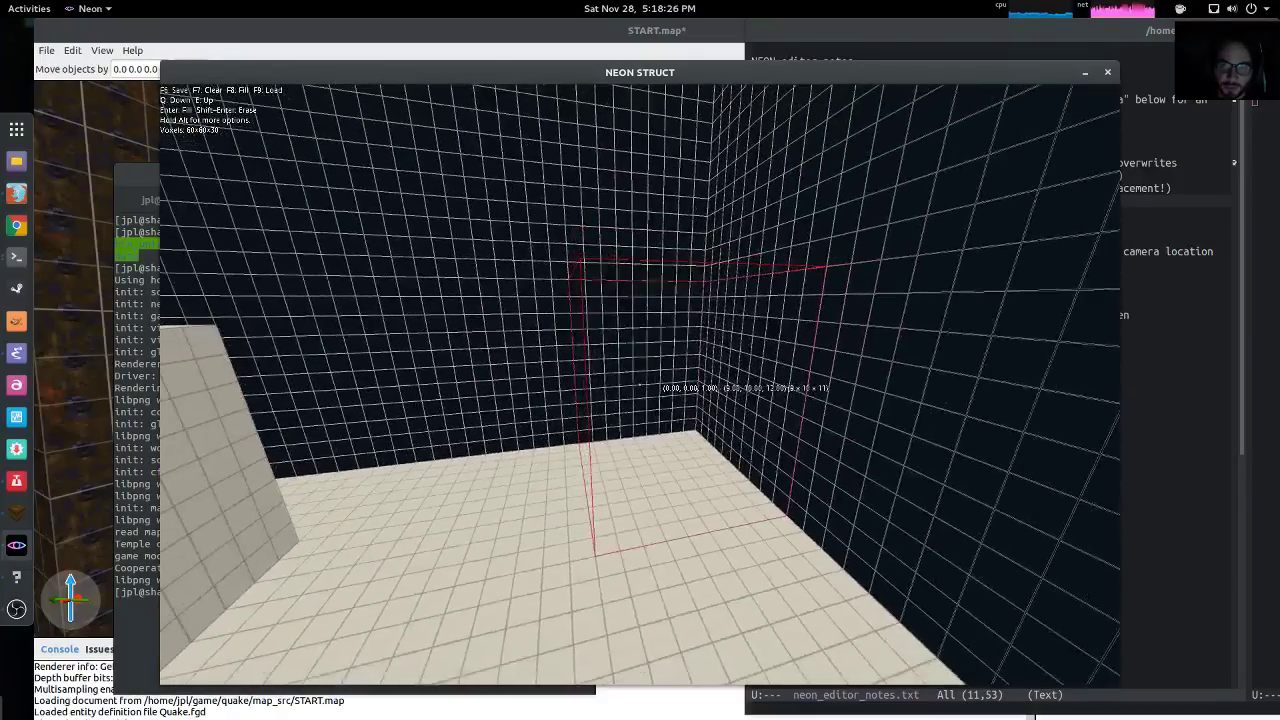
# Fill the corner selection brush with blue-tiled voxels and view the solid block from several sides
pyautogui.press('w')
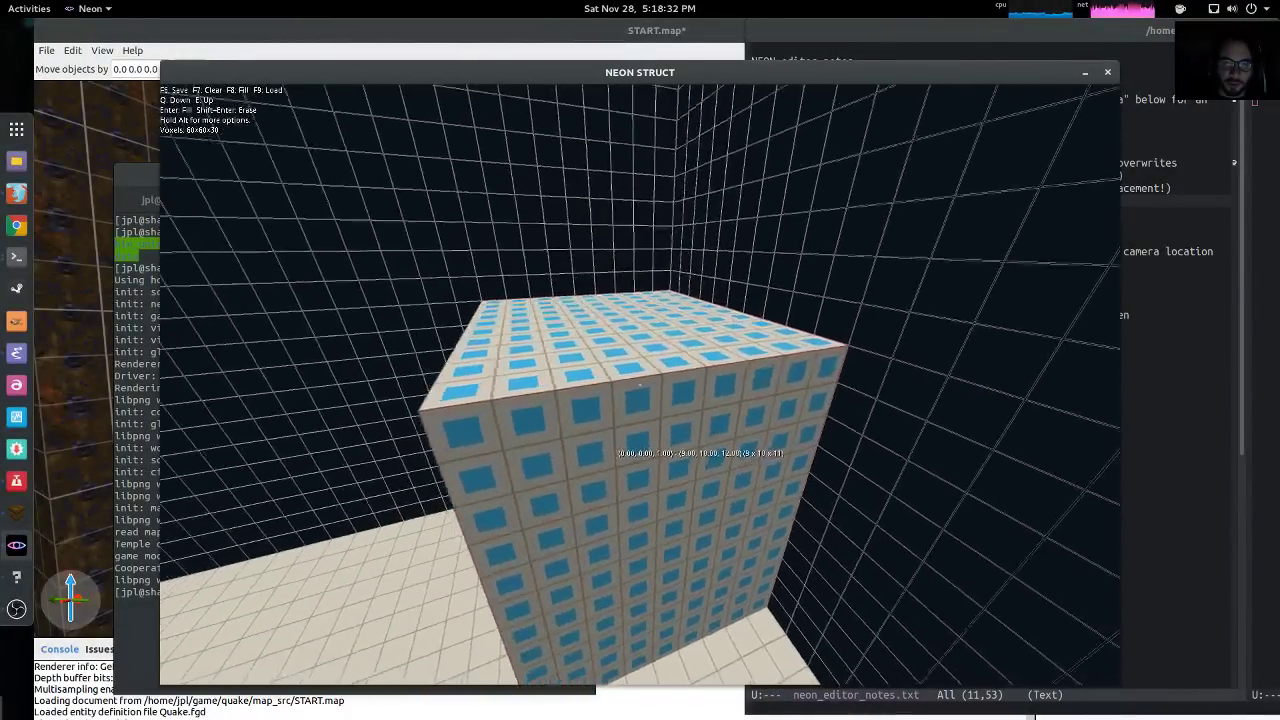
pyautogui.press('a')
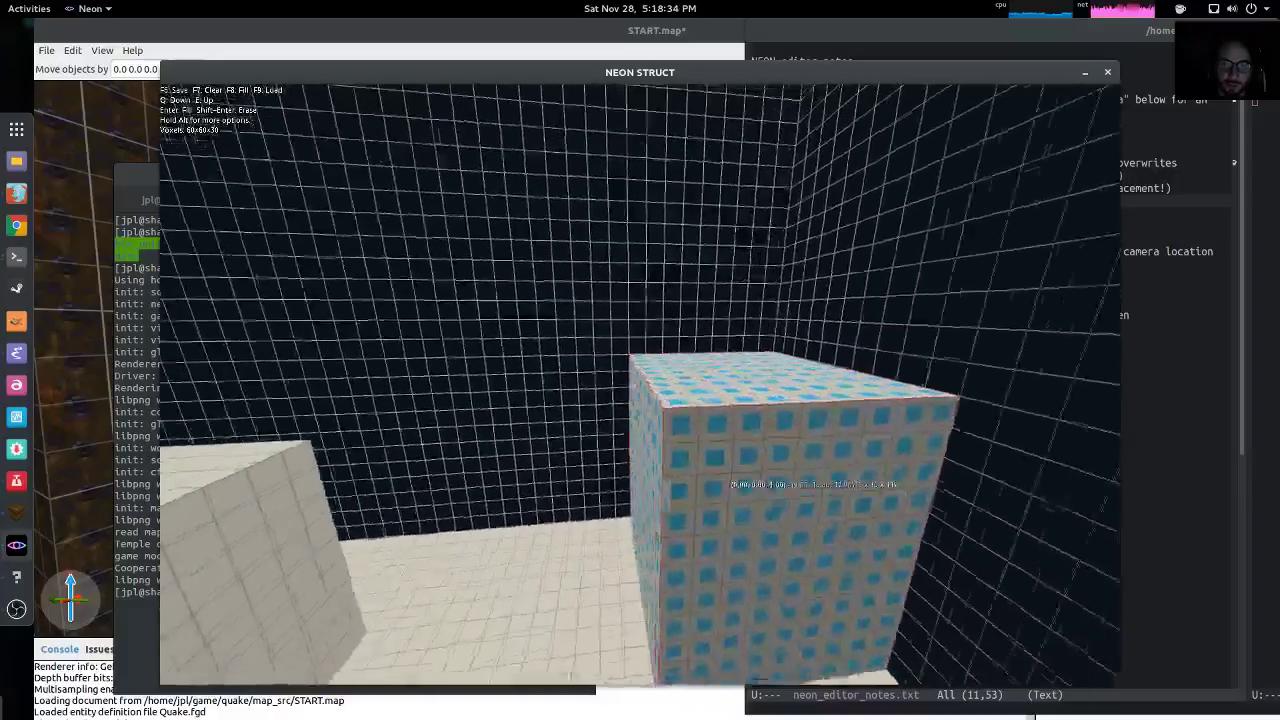
pyautogui.press('d')
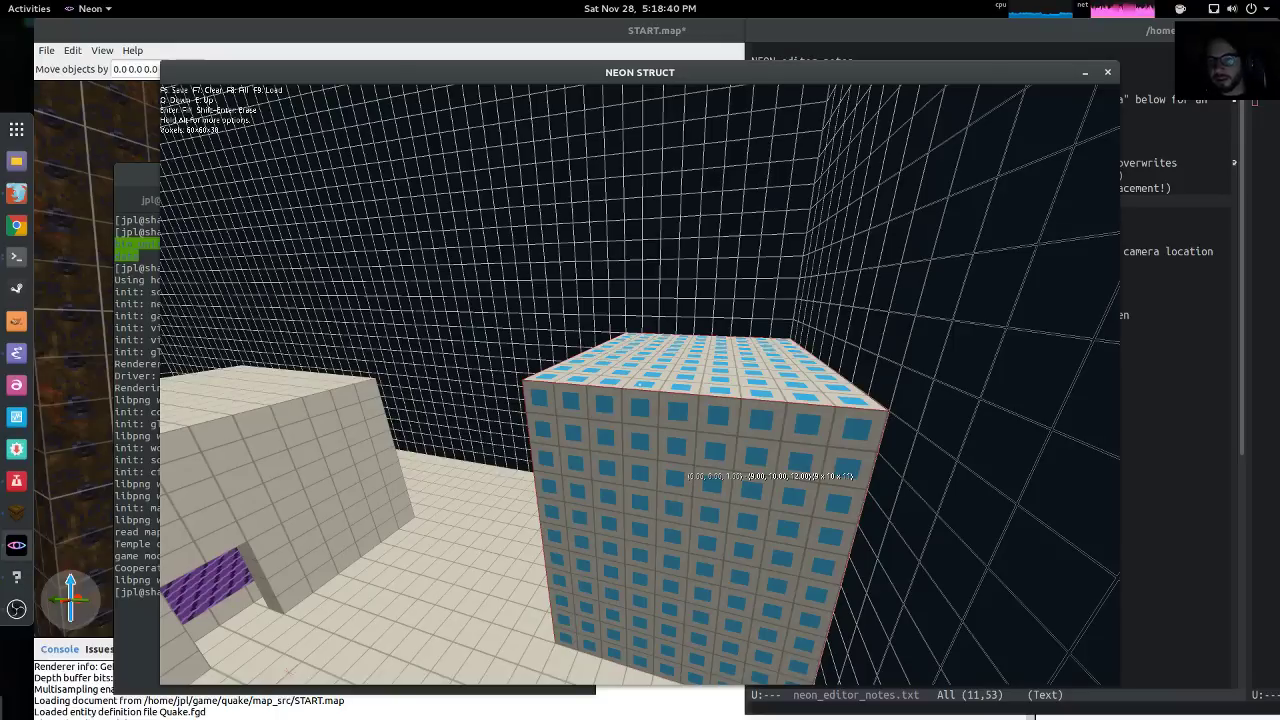
pyautogui.press('w')
pyautogui.press('a')
pyautogui.press('s')
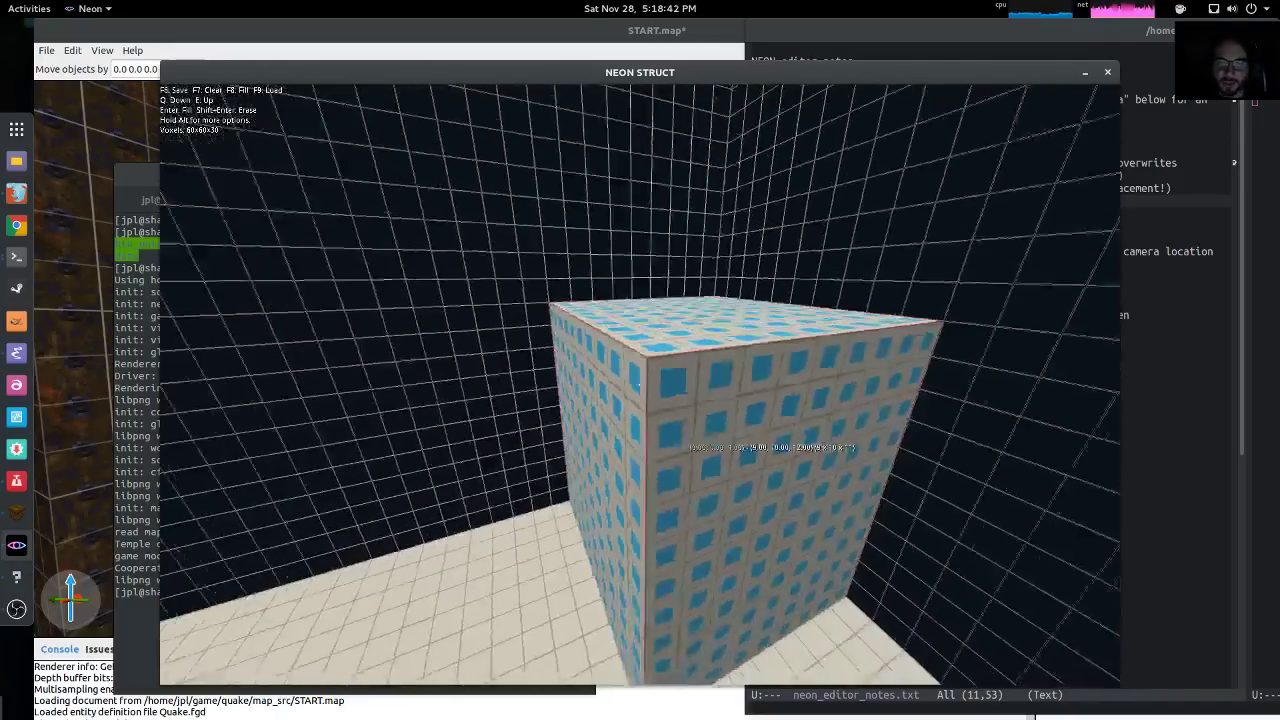
pyautogui.press('w')
pyautogui.press('s')
pyautogui.press('s')
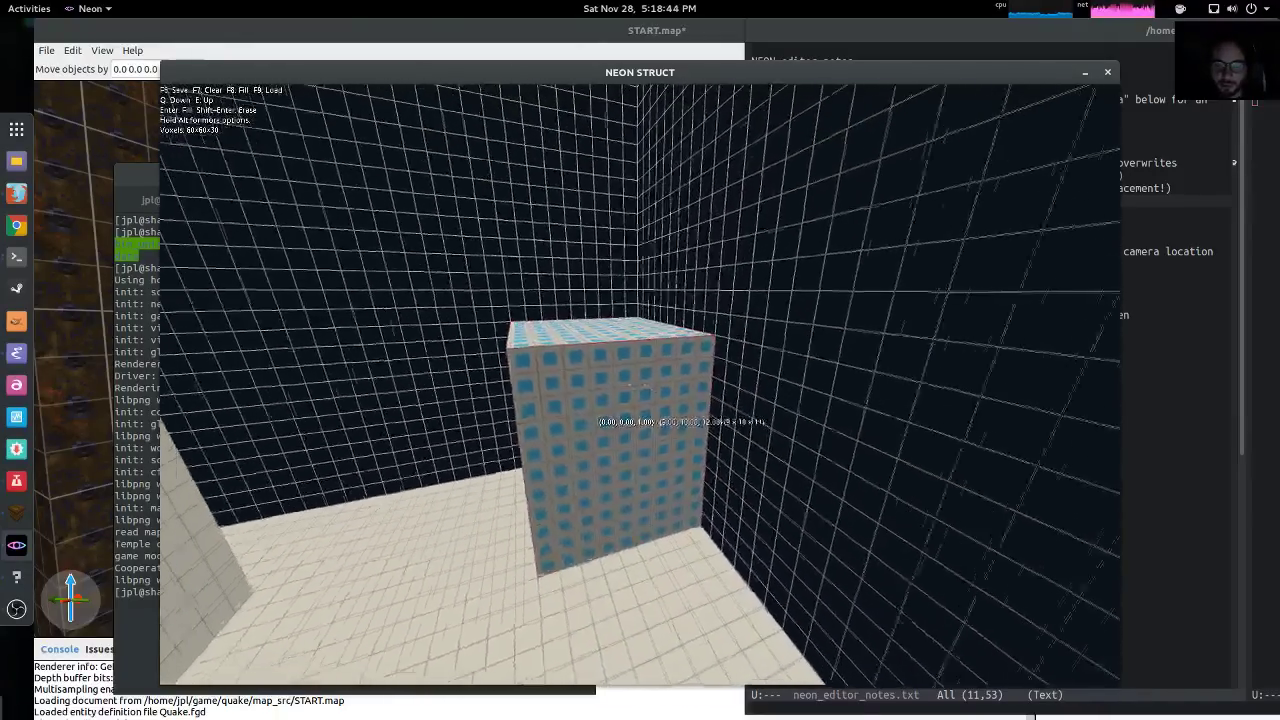
pyautogui.press('w')
# Switch to Emacs to check the feature list in neon_editor_notes.txt, and return to NEON STRUCT and resume the session
pyautogui.hotkey('alt', 'Tab')
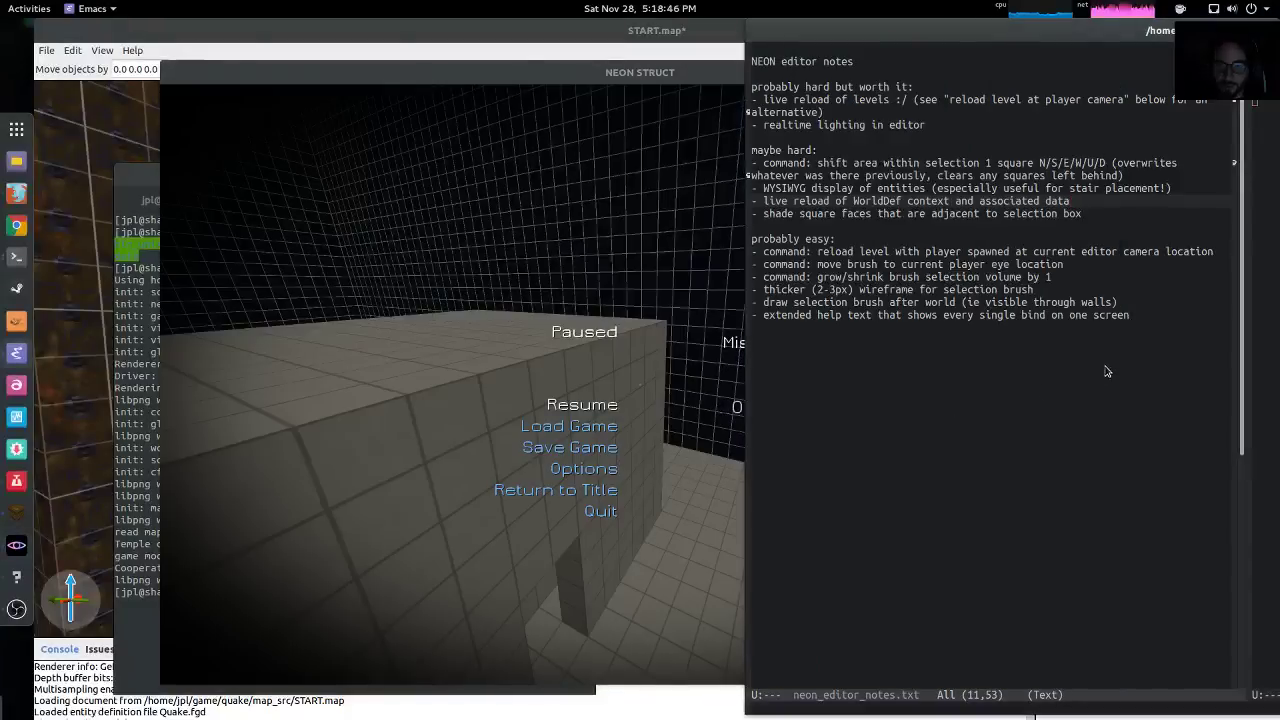
pyautogui.click(1055, 365)
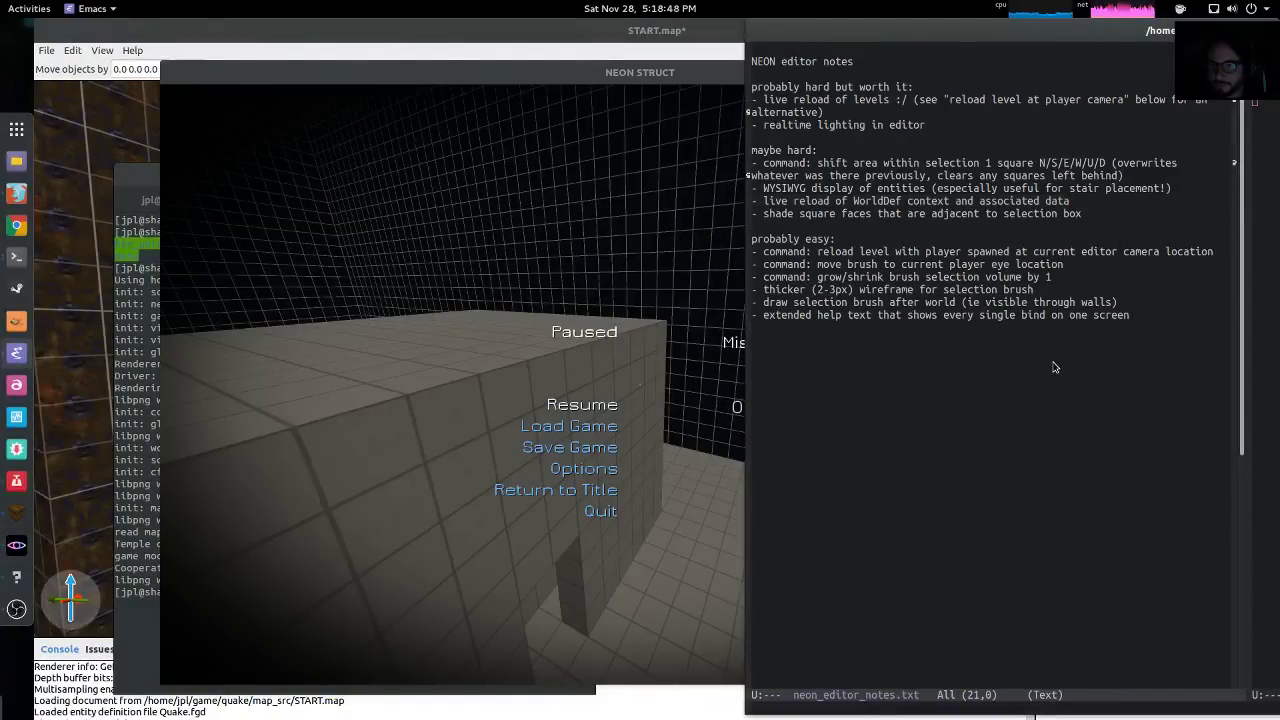
pyautogui.click(573, 403)
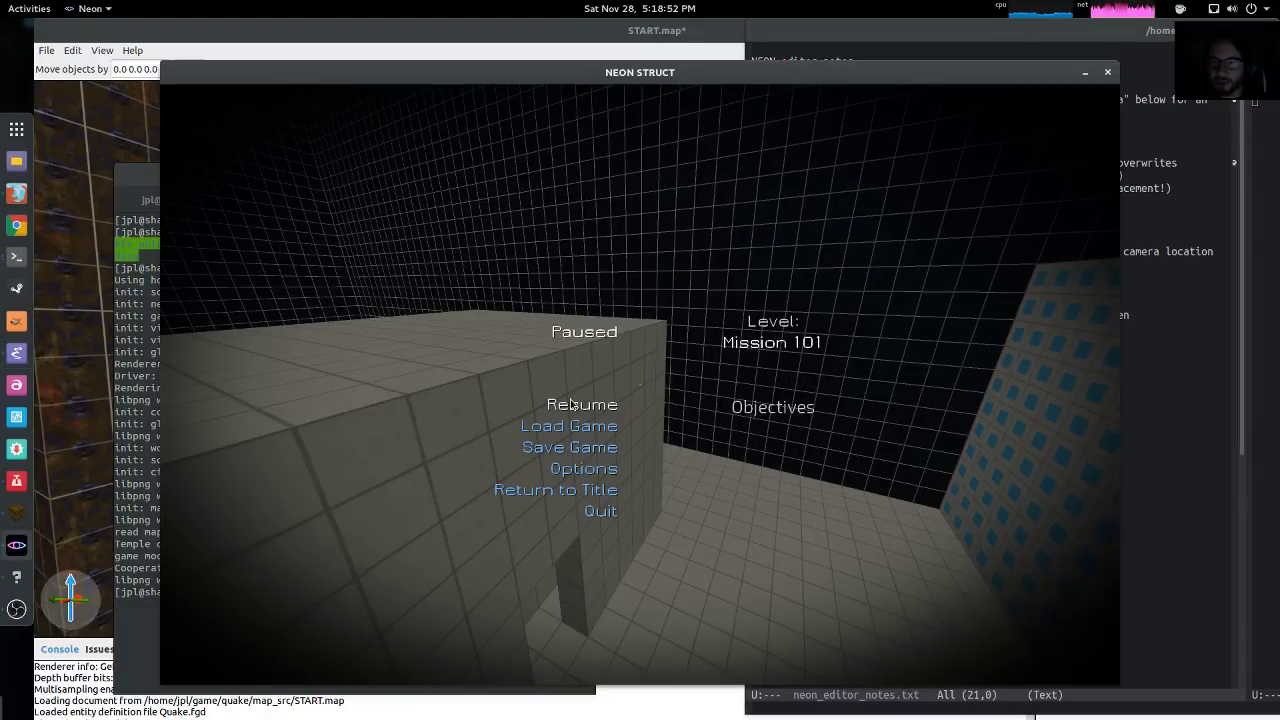
pyautogui.click(573, 403)
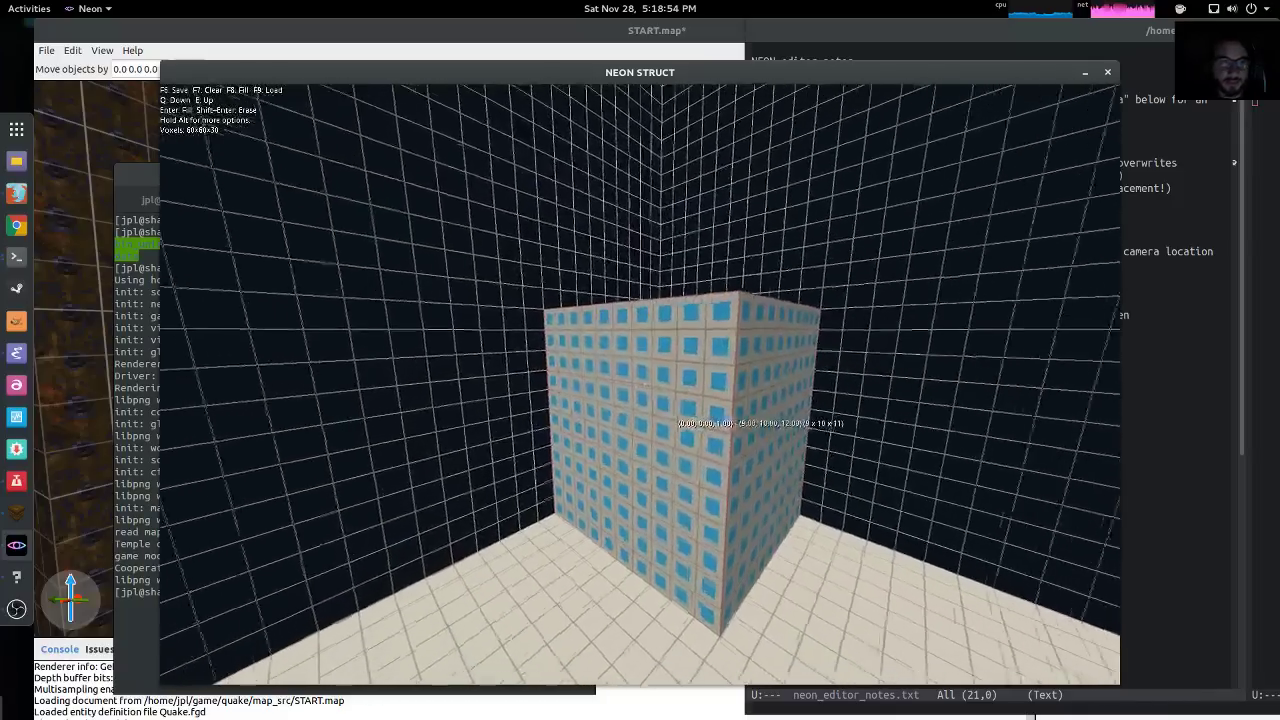
# Examine the blue-tiled block's faces and its selection outline from its outer corner and close up
pyautogui.press('alt')
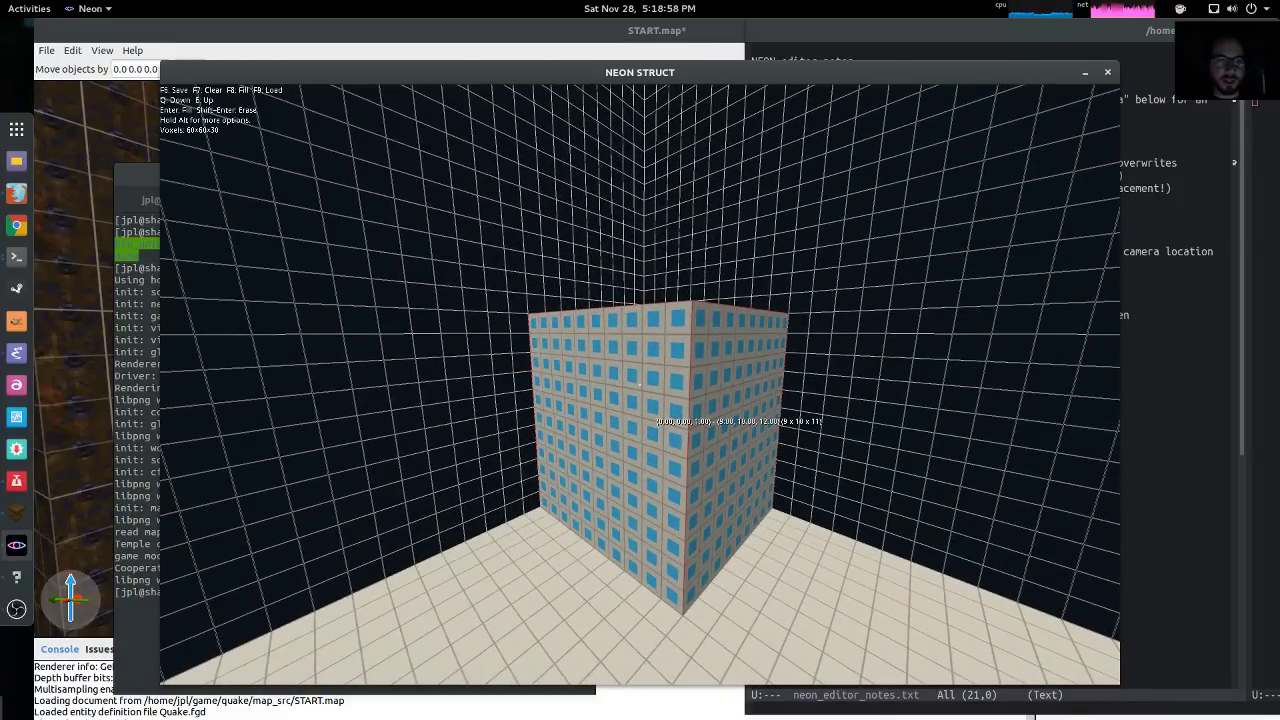
pyautogui.press('w')
pyautogui.press('alt')
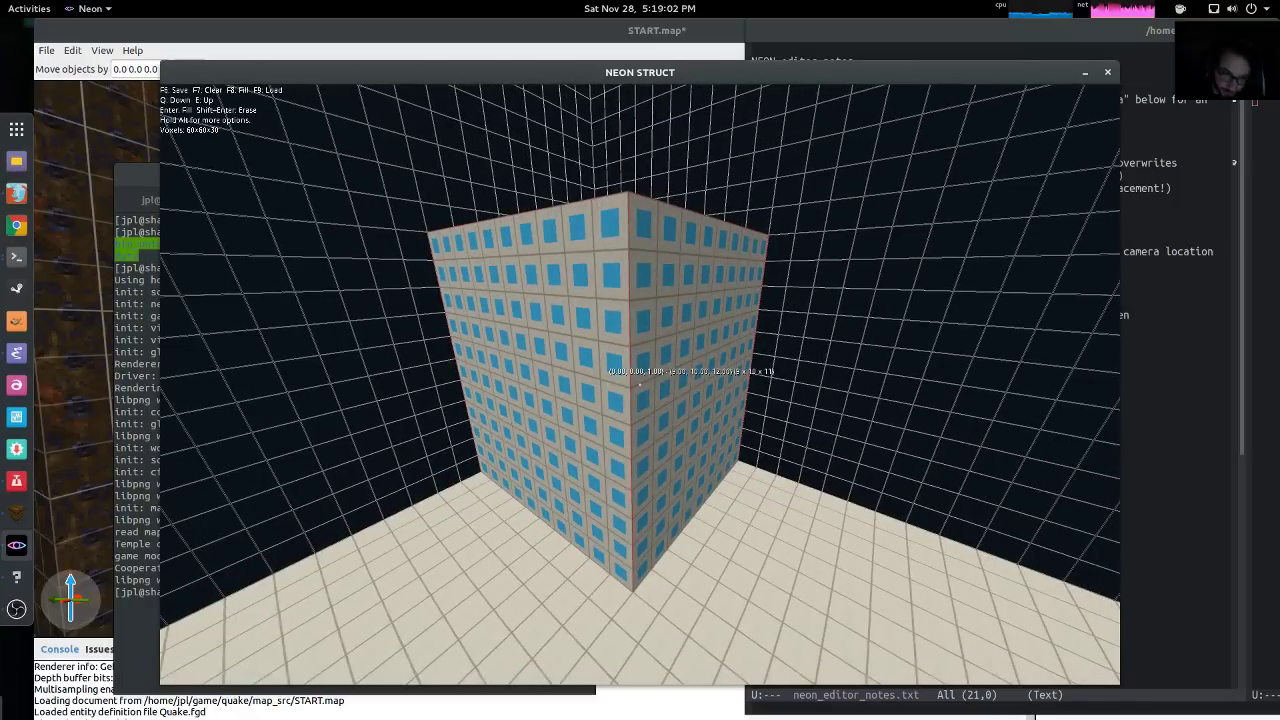
pyautogui.press('w')
pyautogui.press('d')
pyautogui.press('d')
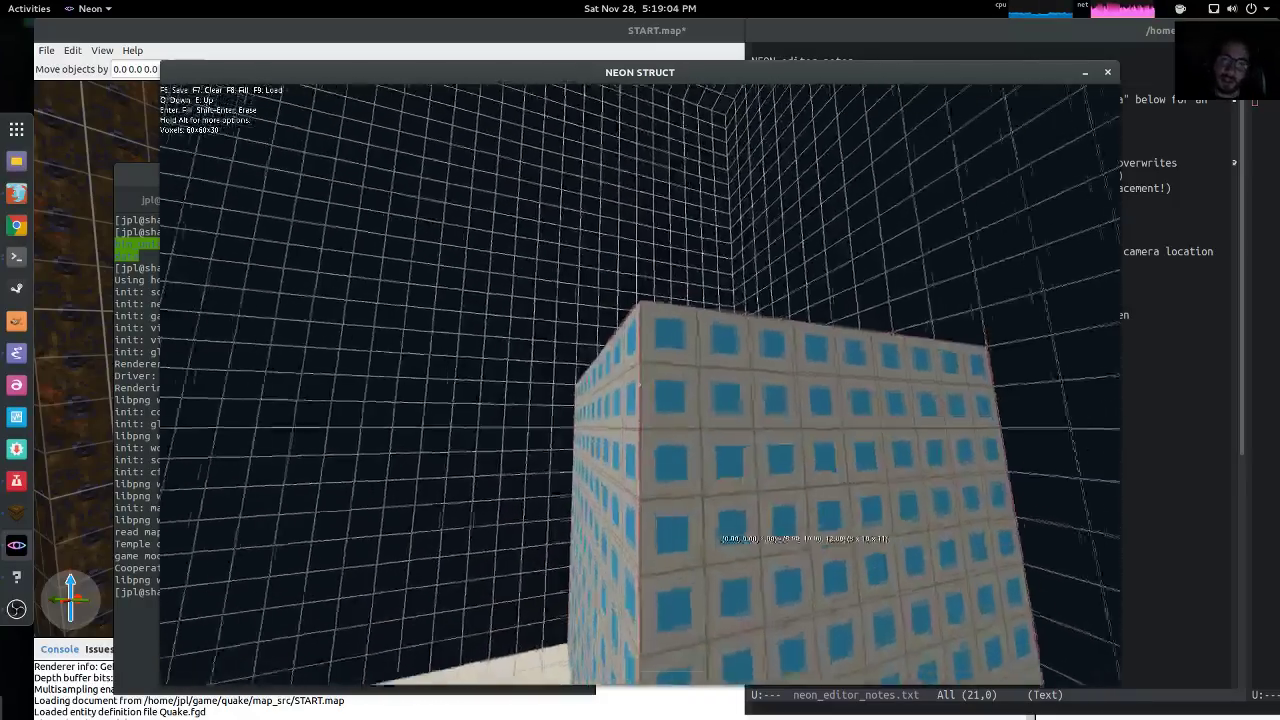
# Try the selection brush on top-edge wall voxels, and place it on a single top corner voxel of the building beside the windowed corridor
pyautogui.press('w')
pyautogui.press('w')
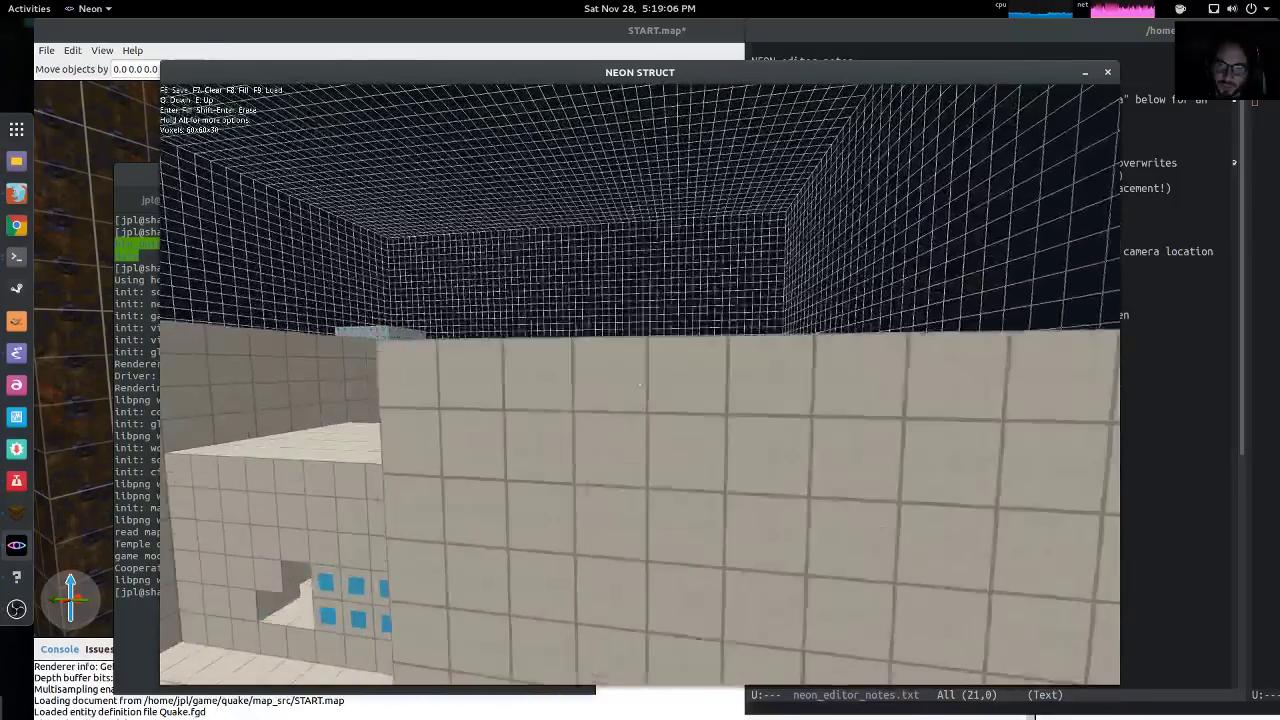
pyautogui.press('a')
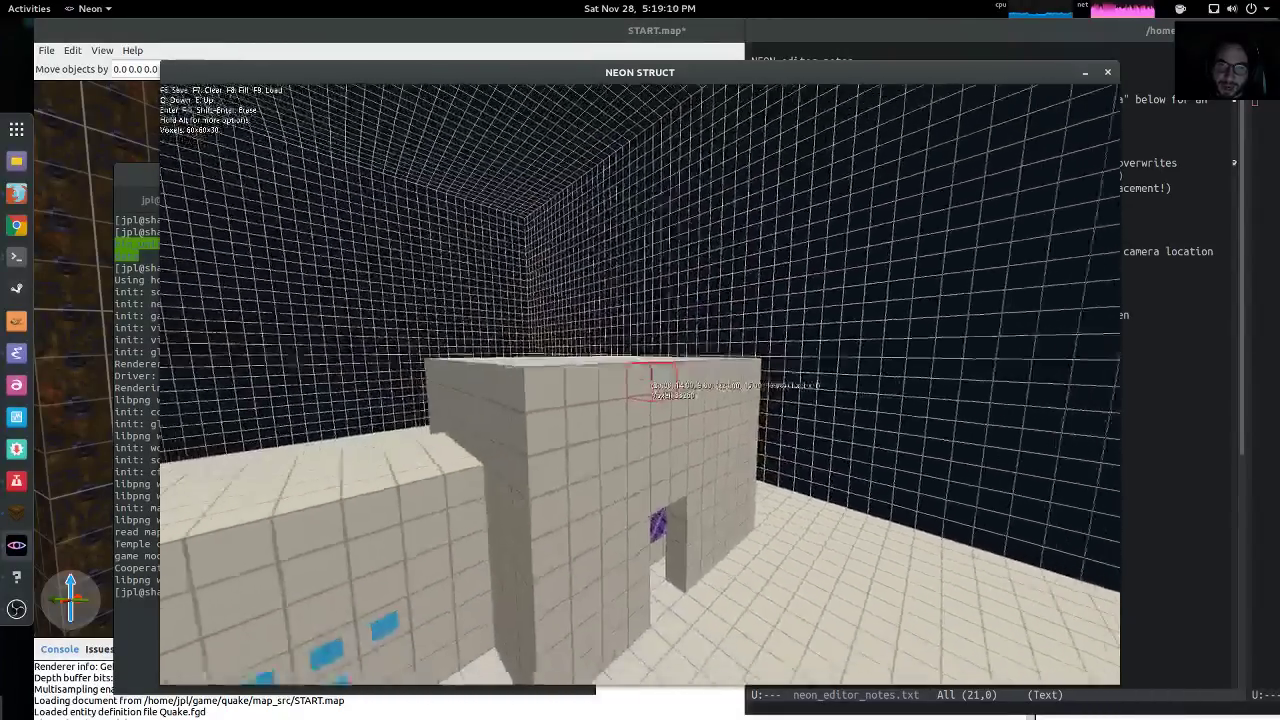
pyautogui.press('a')
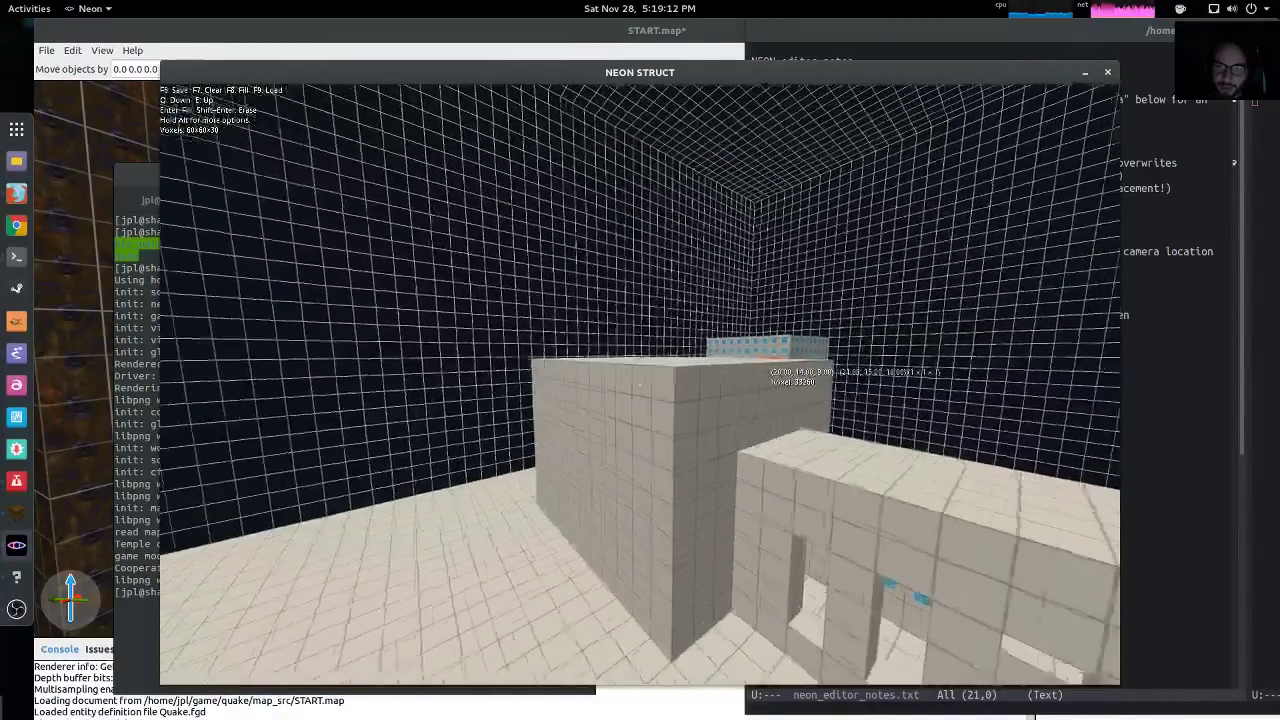
pyautogui.press('s')
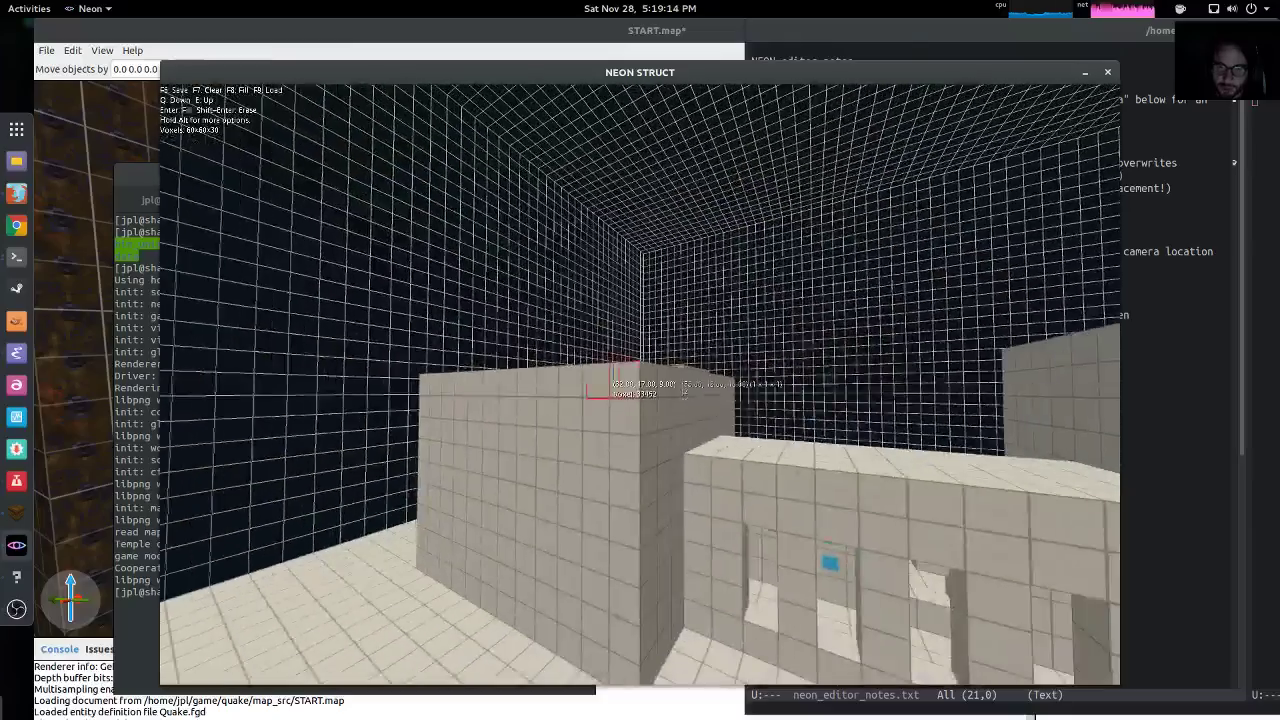
# Examine the single-voxel brush outline at the building's top corner from across the level and close up
pyautogui.press('w')
pyautogui.press('w')
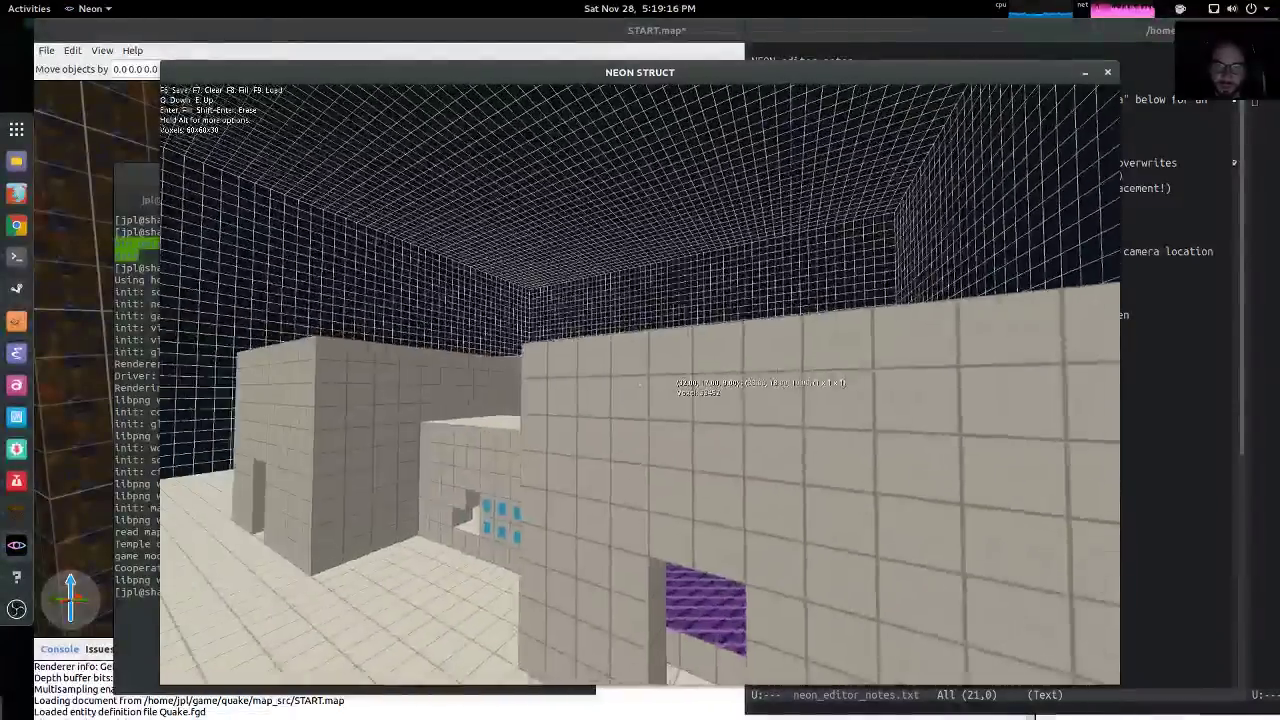
pyautogui.press('w')
pyautogui.press('e')
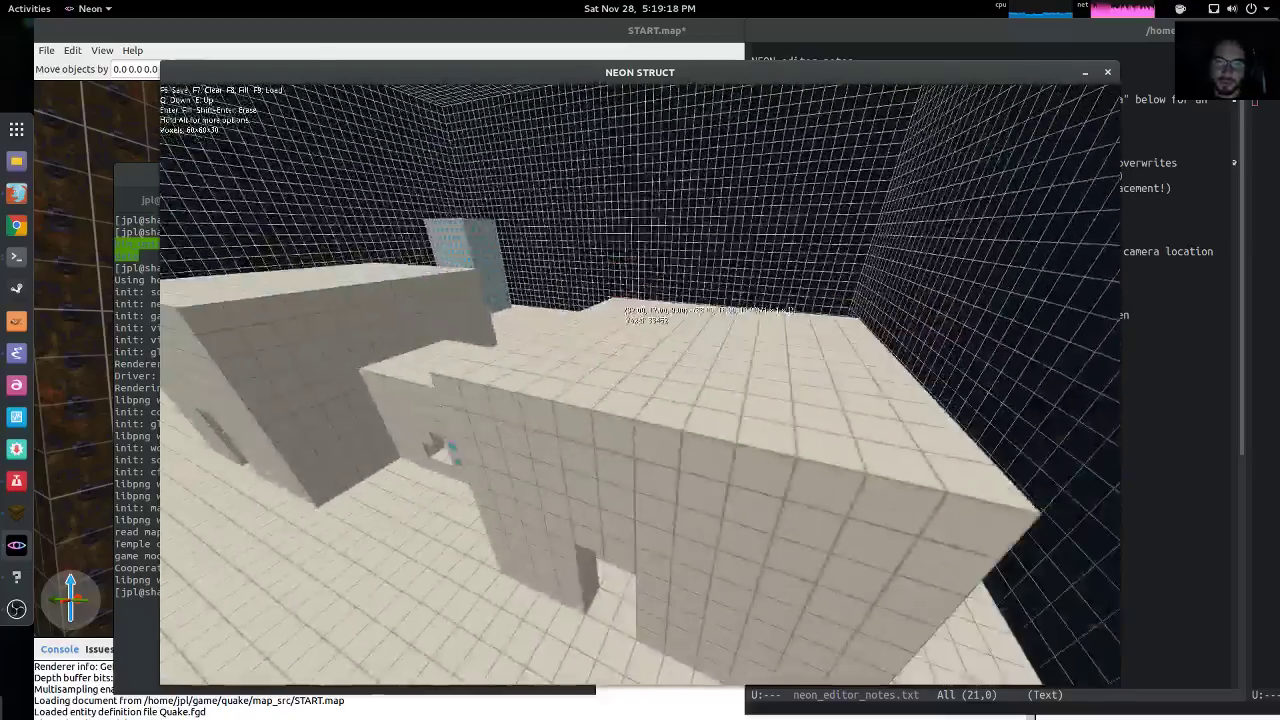
pyautogui.press('w')
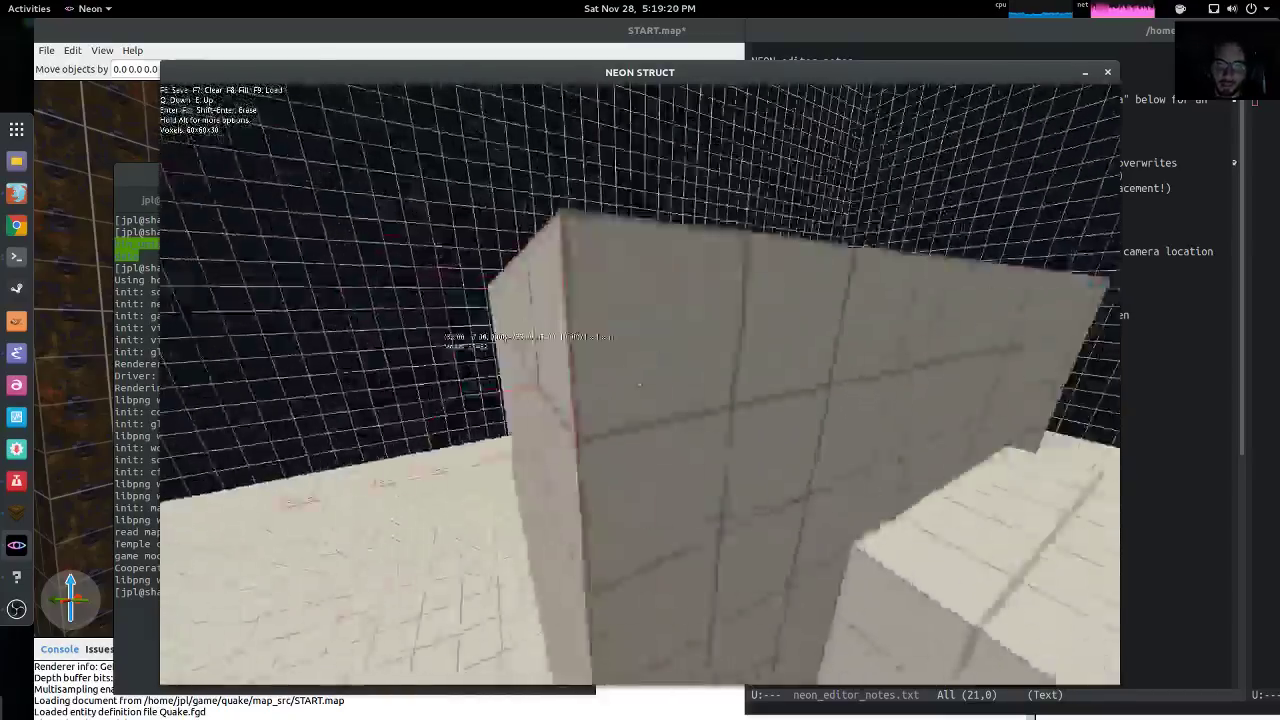
pyautogui.press('s')
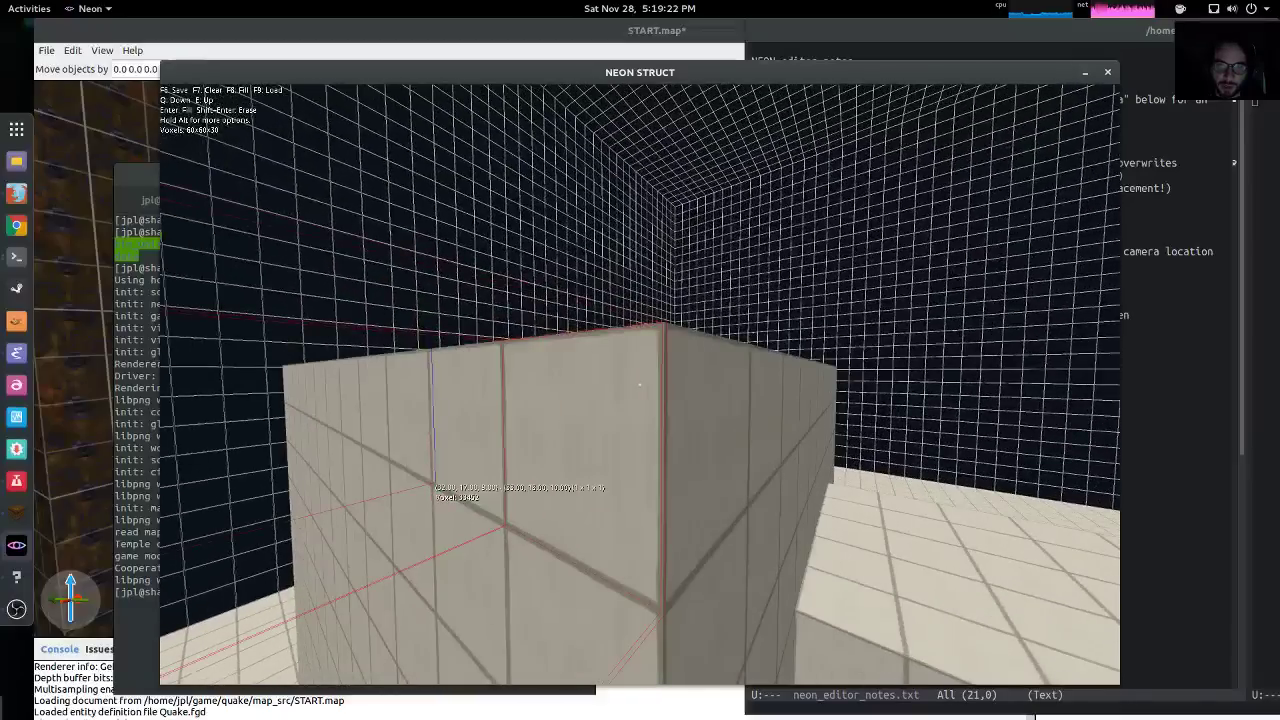
pyautogui.press('w')
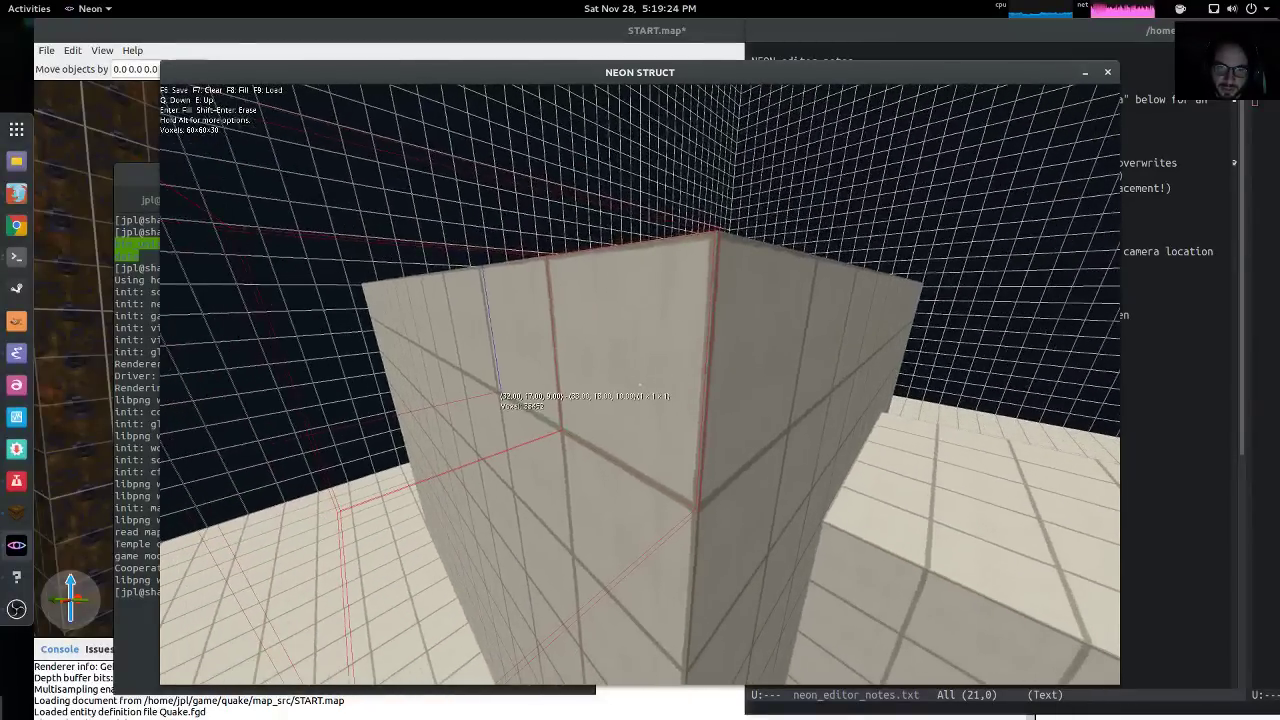
# Examine how the single-voxel brush outline reads while backing away from the building's top corner to the far side of the level
pyautogui.press('s')
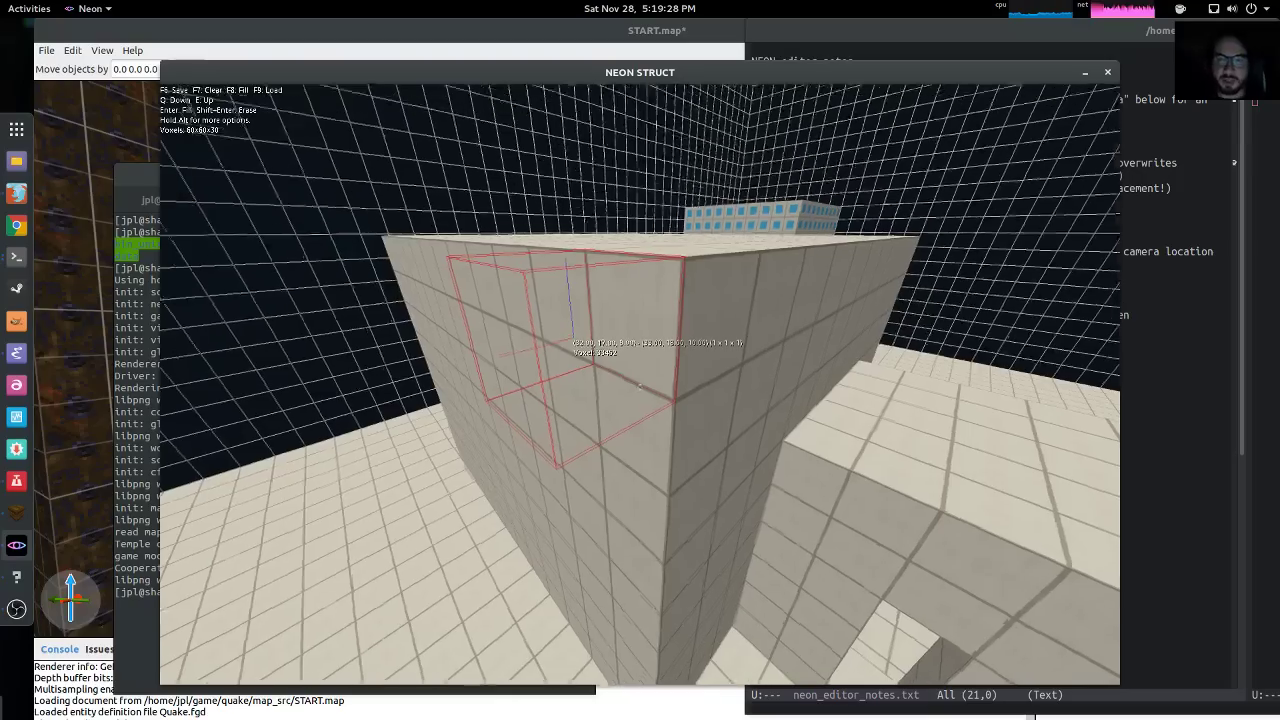
pyautogui.press('s')
pyautogui.press('w')
pyautogui.press('a')
pyautogui.press('d')
pyautogui.press('s')
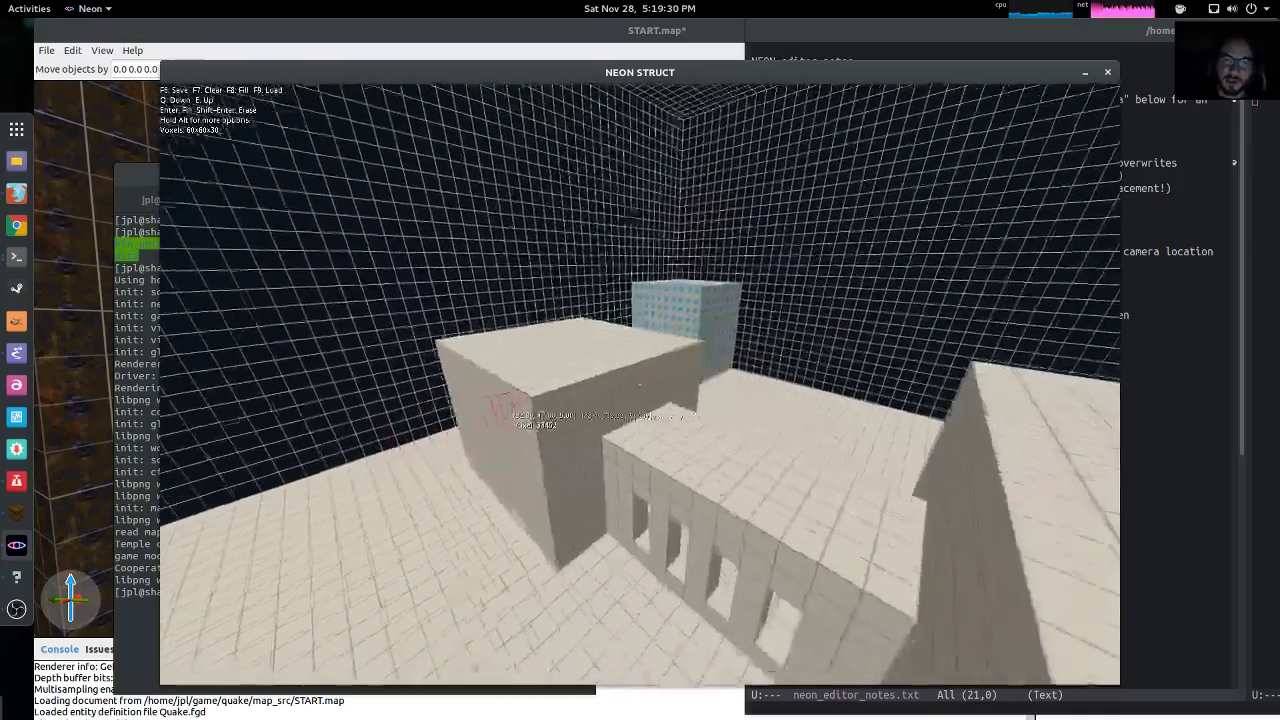
pyautogui.press('d')
pyautogui.press('s')
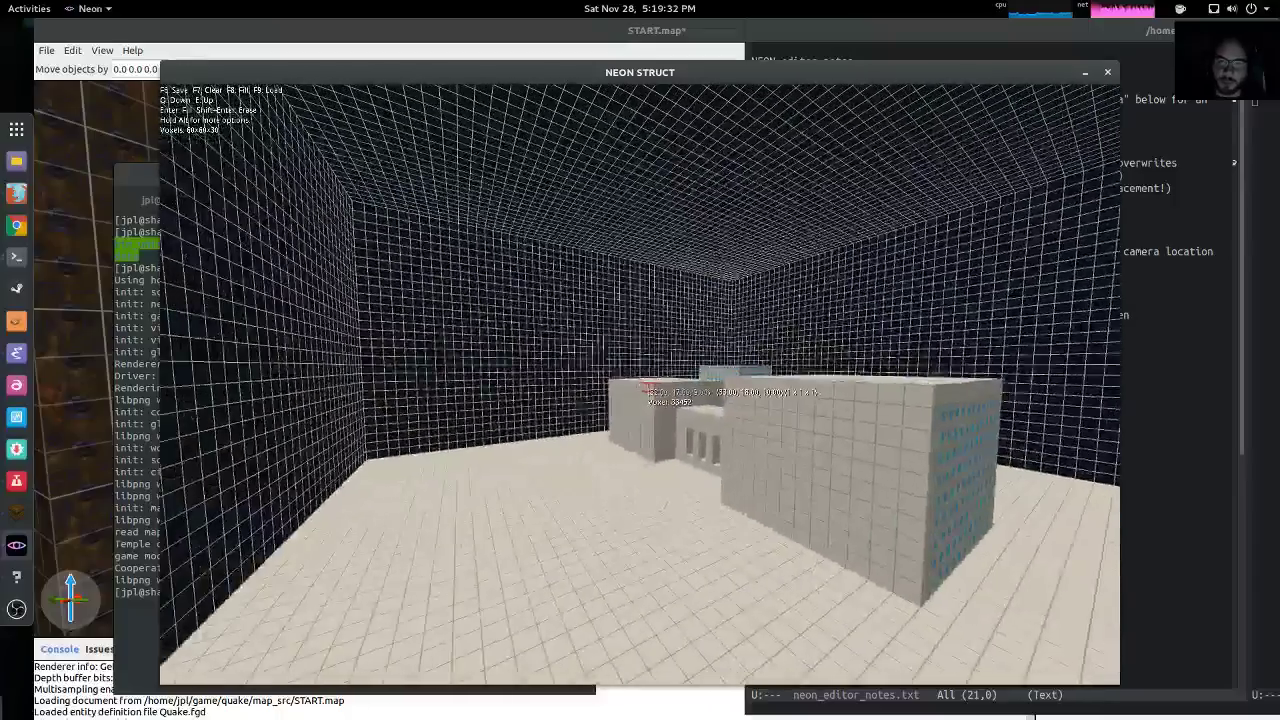
pyautogui.press('w')
pyautogui.press('s')
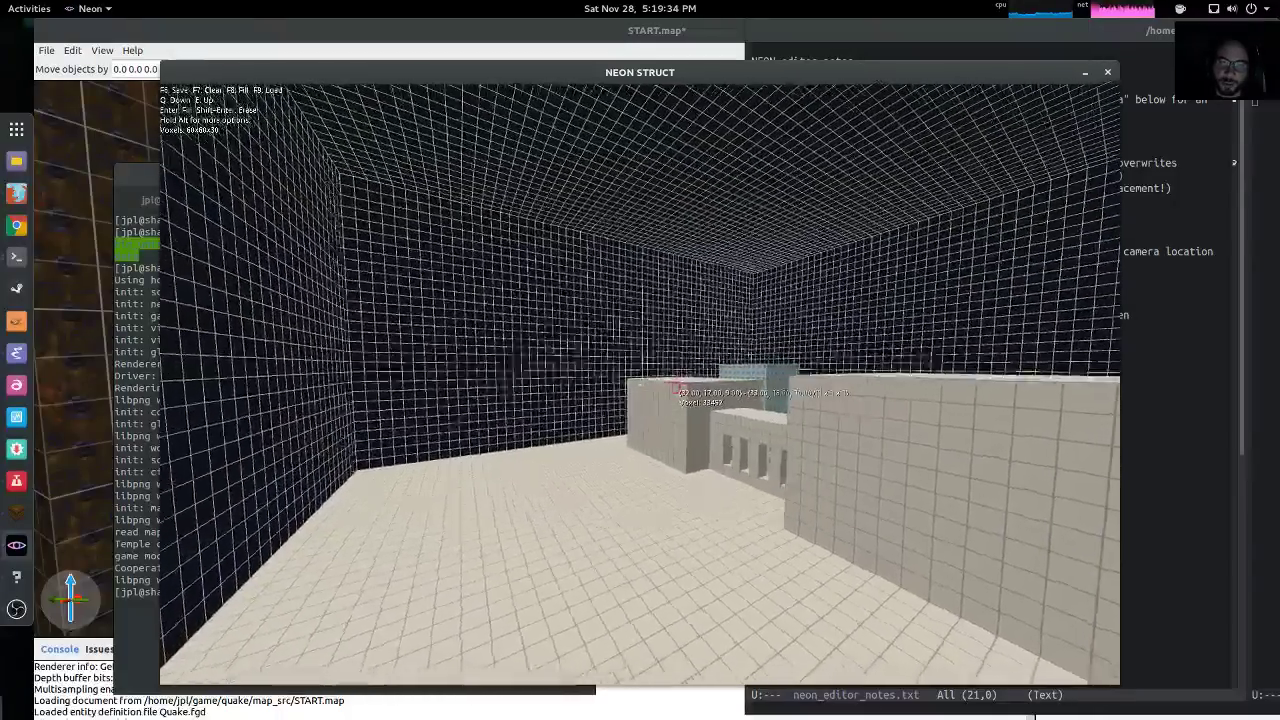
pyautogui.press('s')
pyautogui.press('d')
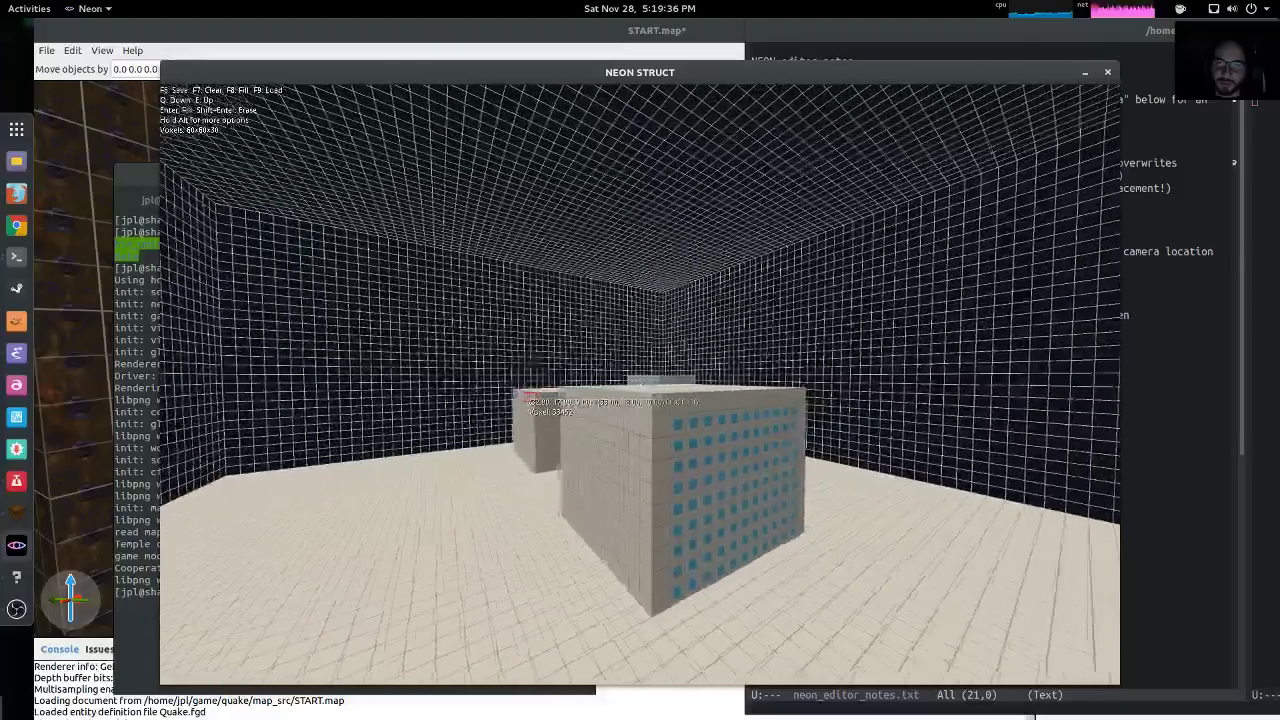
# Place a 1 x 1 x 1 selection brush at the top corner of the building with the blue-tiled end wall
pyautogui.press('a')
pyautogui.press('d')
pyautogui.press('w')
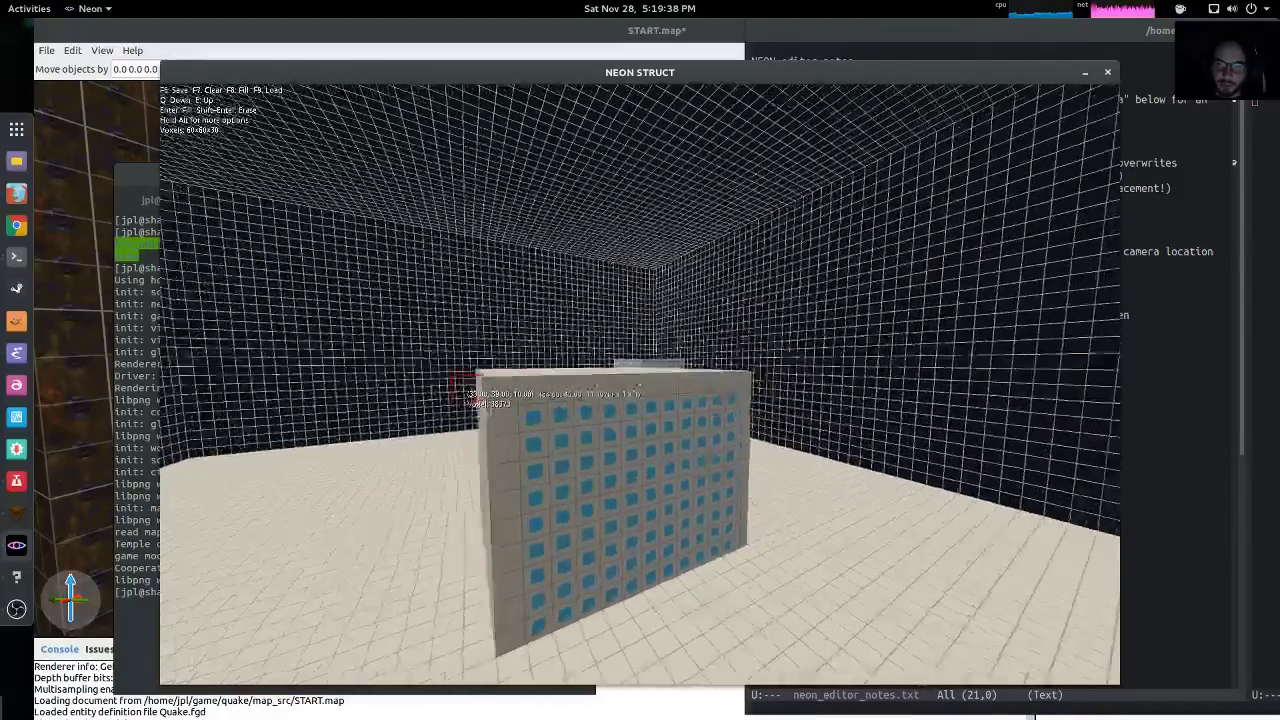
# Examine the new brush's visibility from behind the walls, in front of the doorways and above the roofs
pyautogui.press('w')
pyautogui.press('d')
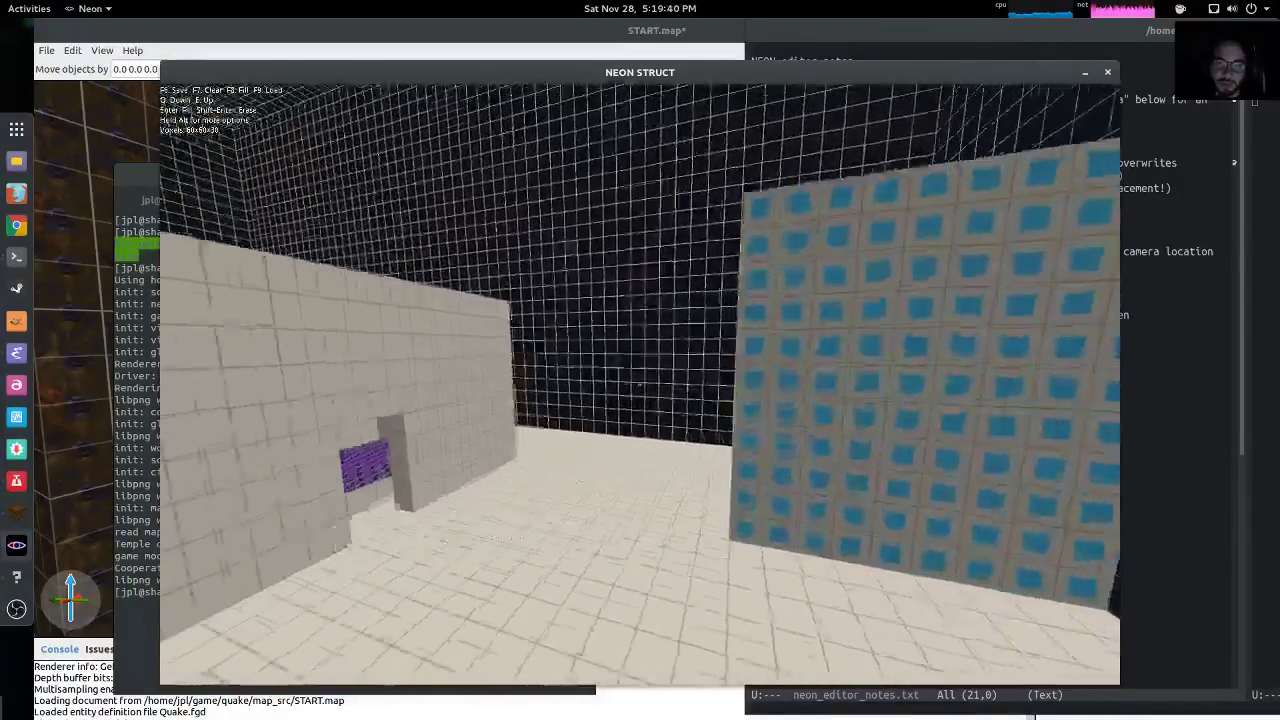
pyautogui.press('w')
pyautogui.press('w')
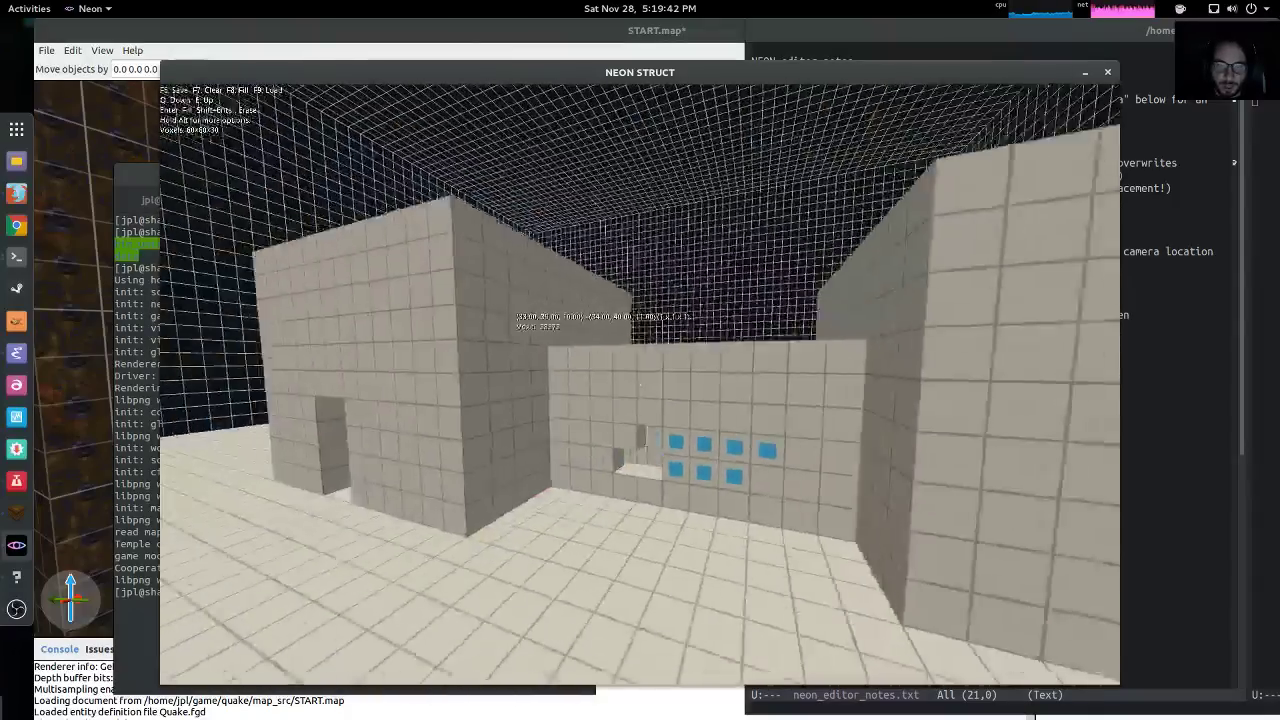
pyautogui.press('w')
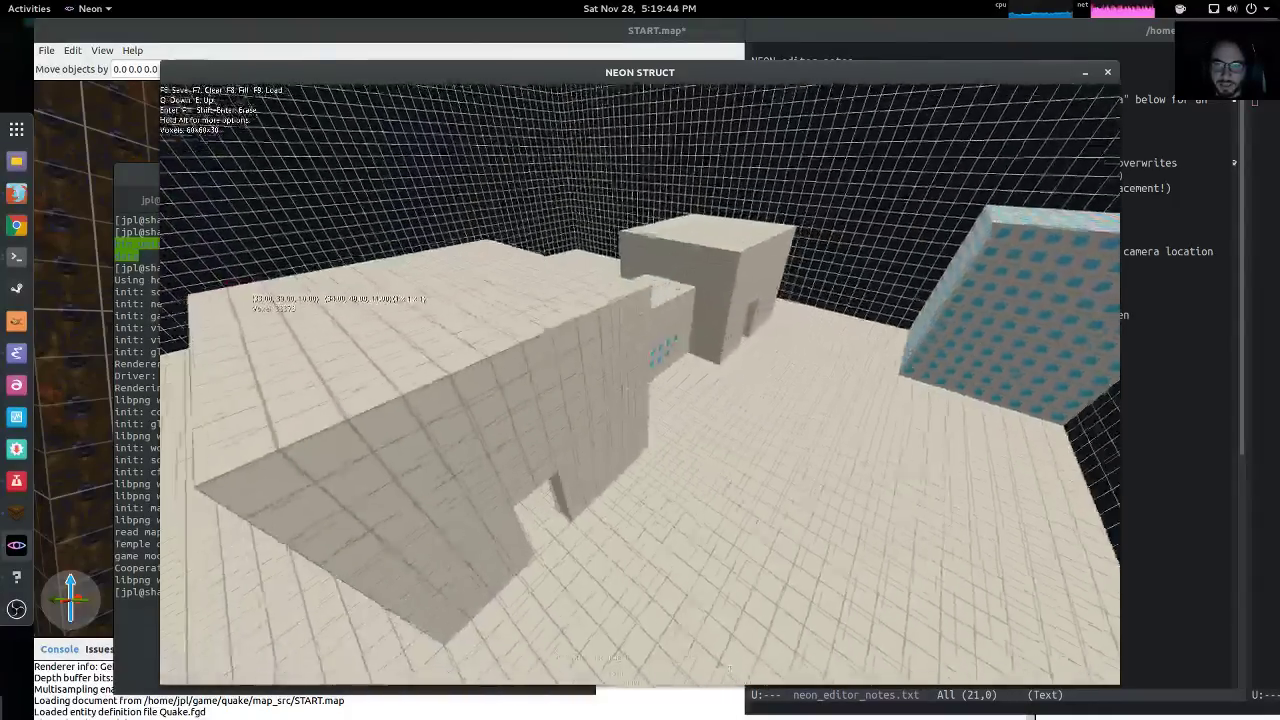
pyautogui.press('w')
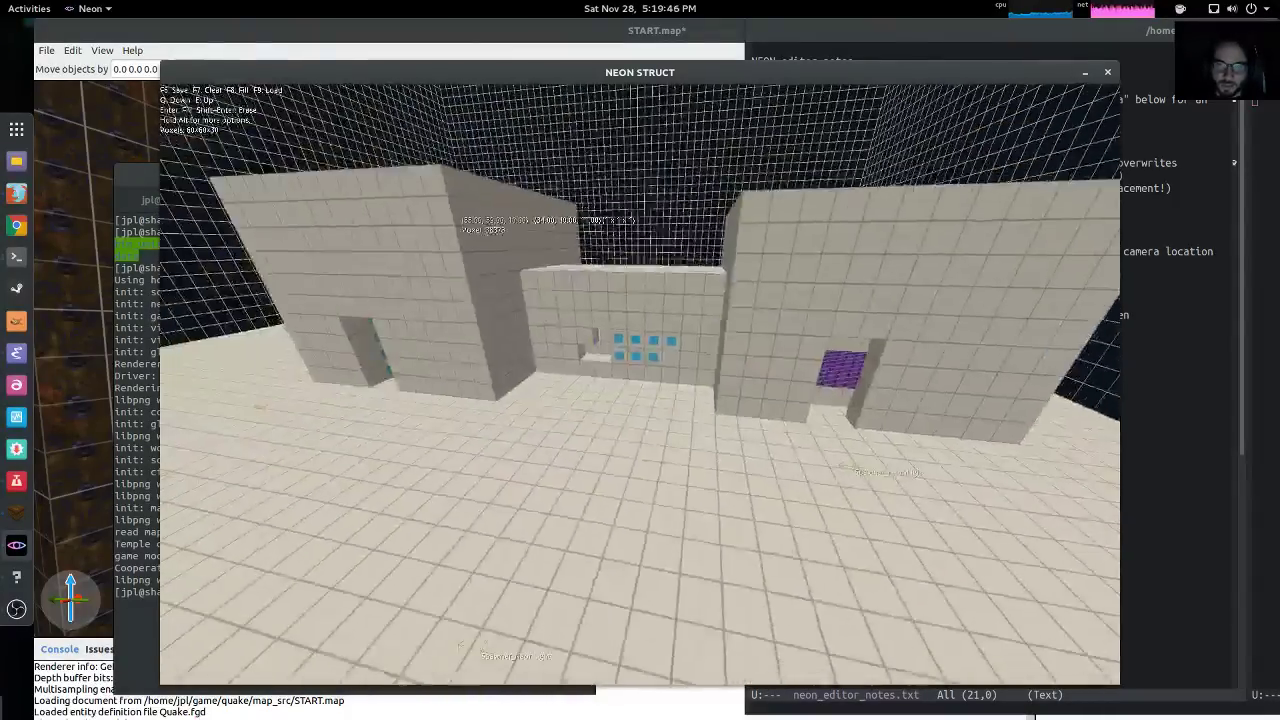
pyautogui.press('w')
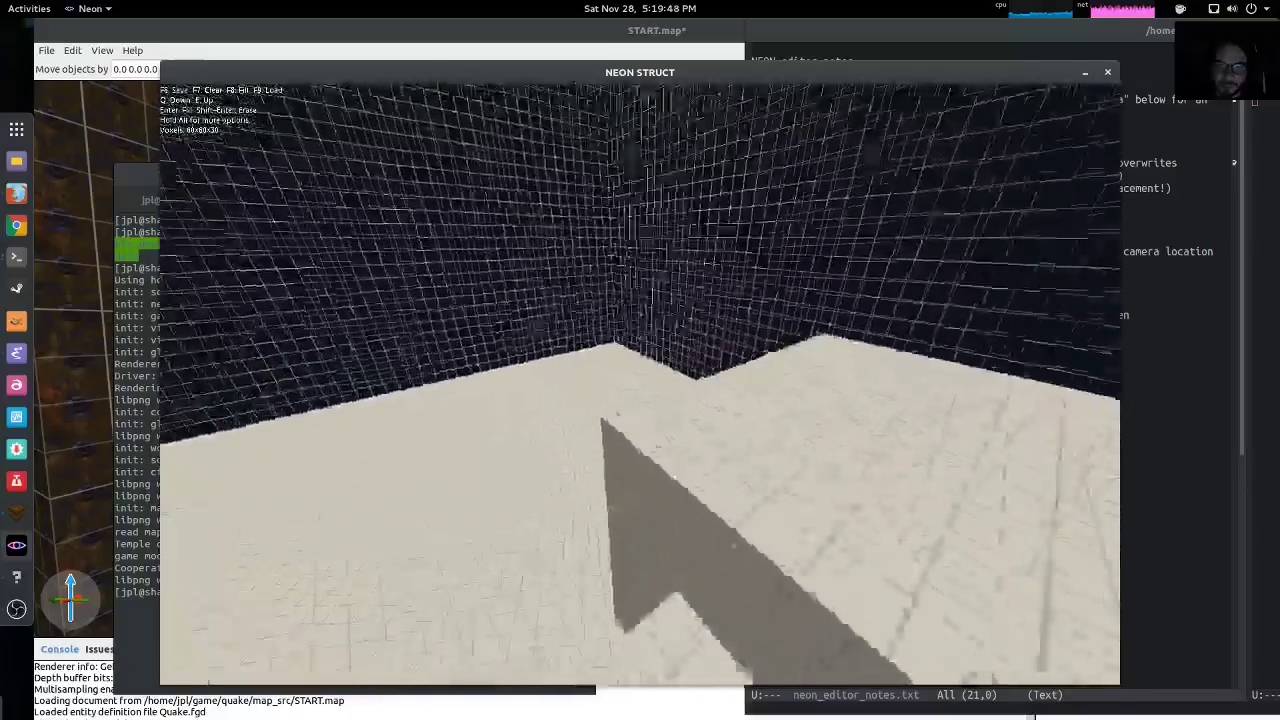
pyautogui.press('a')
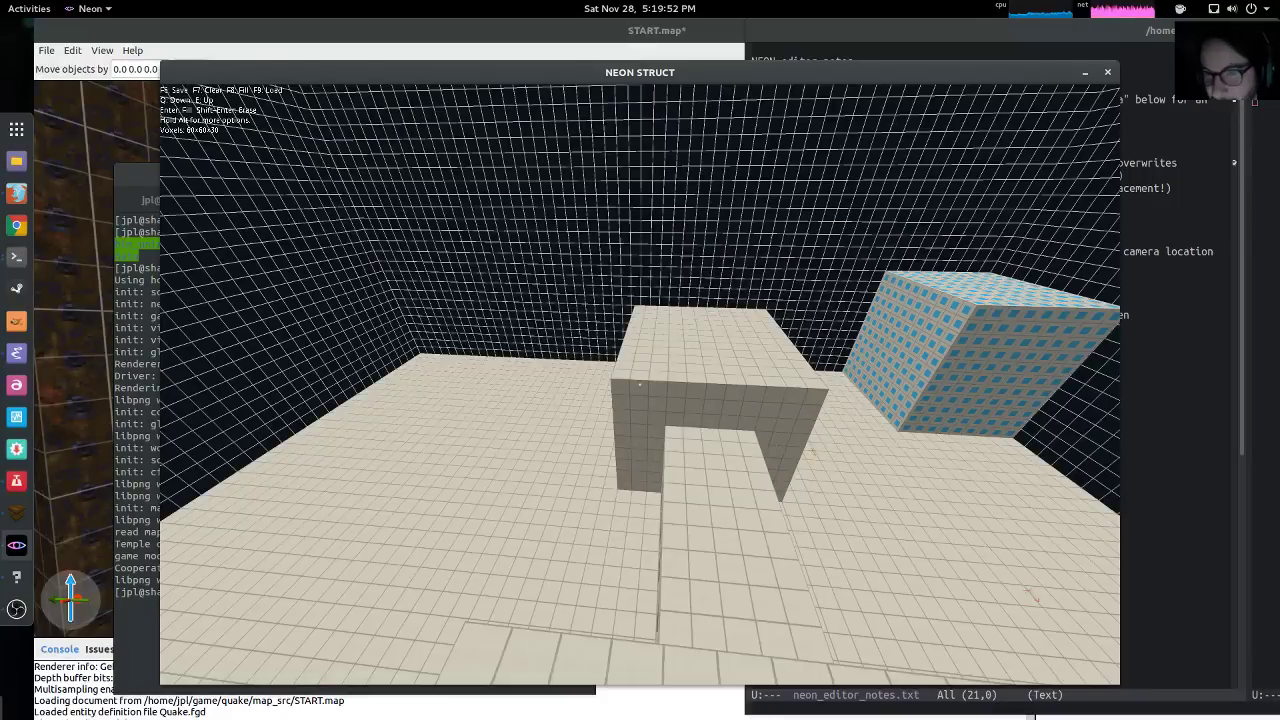
pyautogui.press('d')
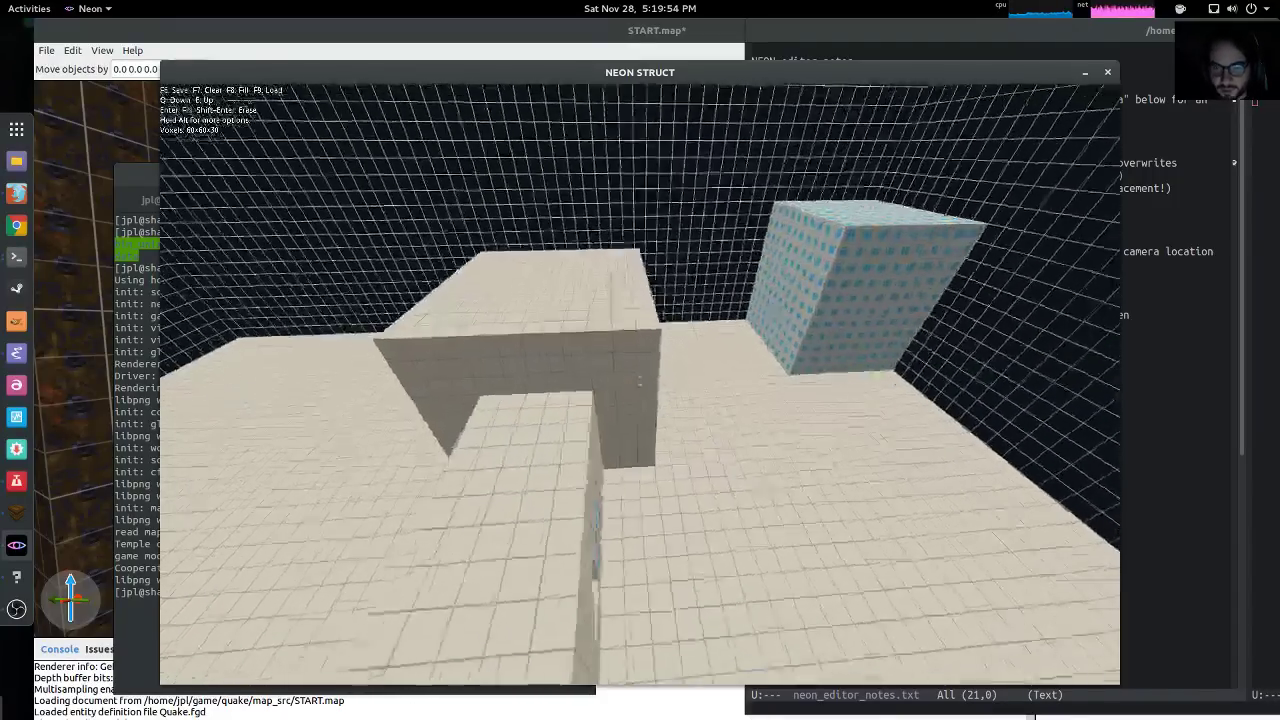
# Stretch a 7 x 6 x 6 selection volume from the building's side wall to the level boundary and fill it with blue-tiled voxels
pyautogui.press('w')
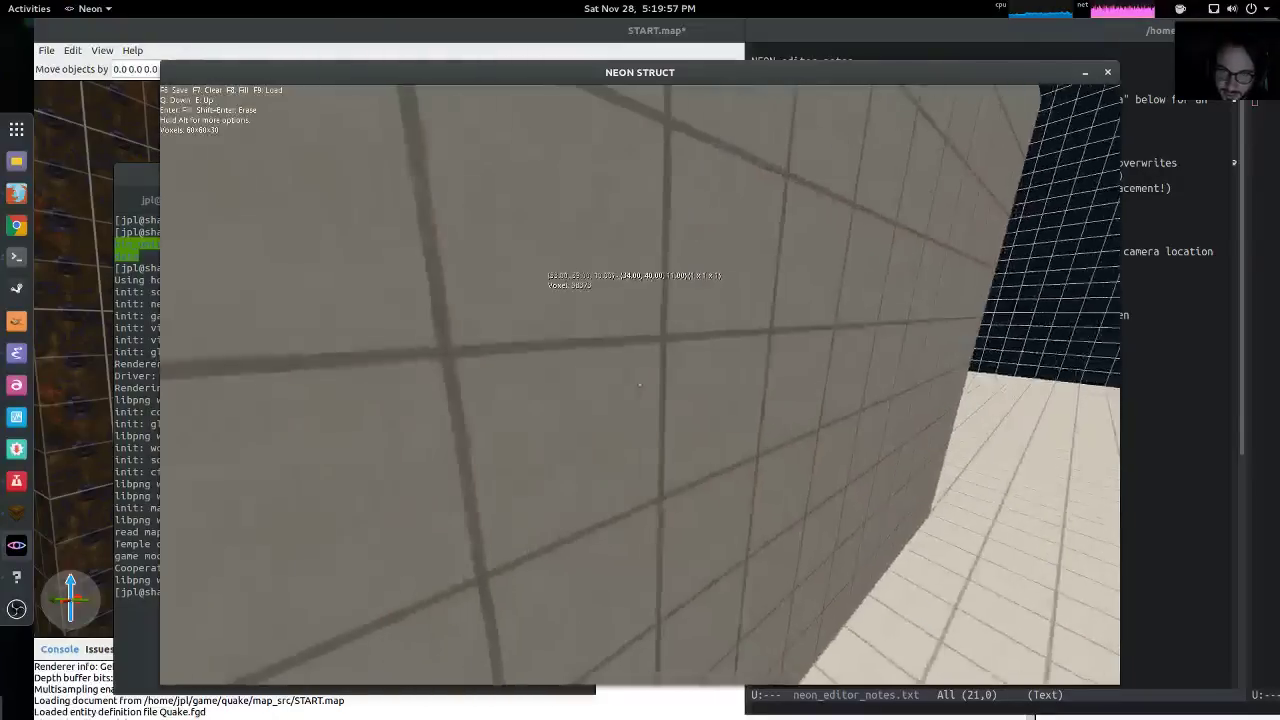
pyautogui.press('d')
pyautogui.click(640, 385)
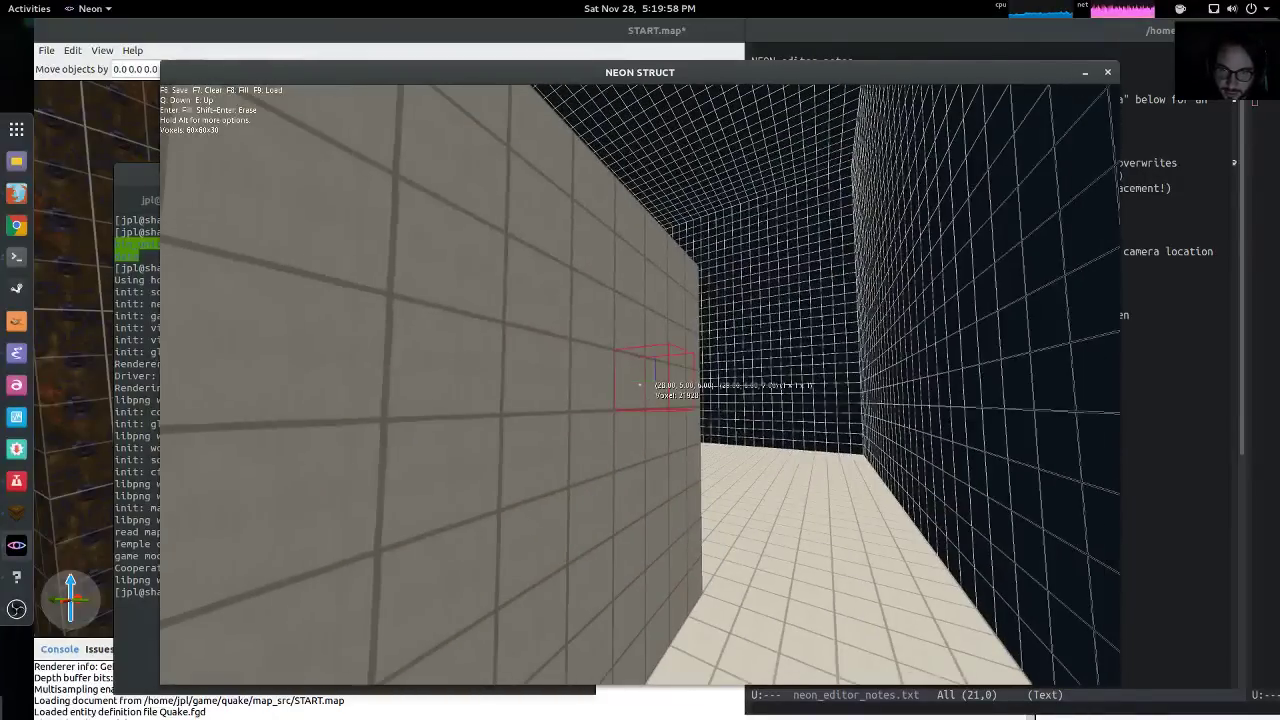
pyautogui.press('w')
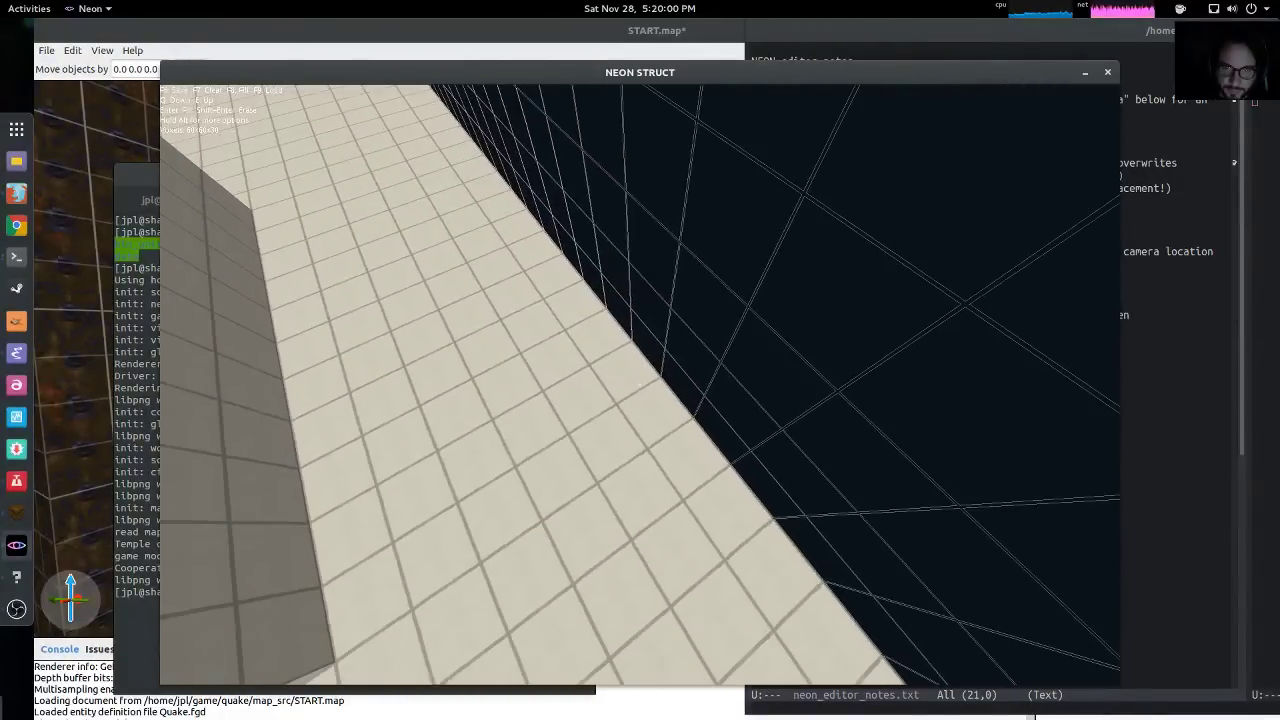
pyautogui.press('s')
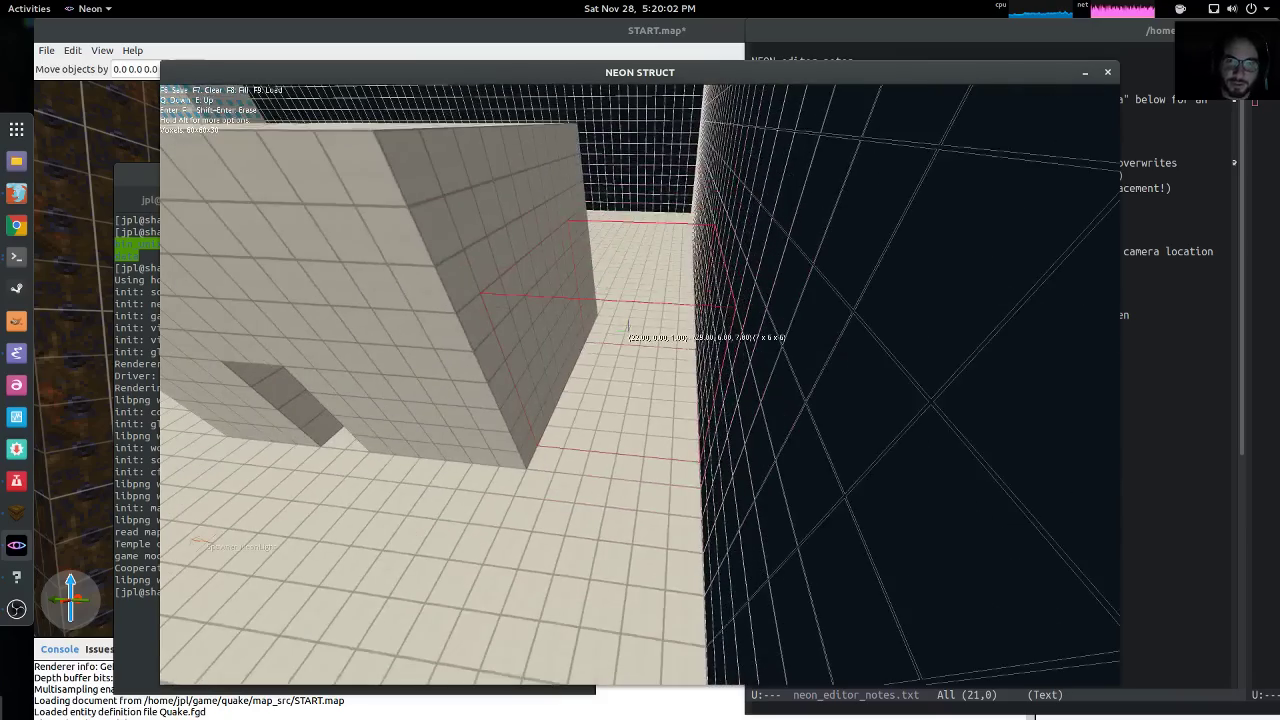
pyautogui.press('Return')
# Examine the filled blue-tiled block from above, from inside the building's doorway and from across the level
pyautogui.press('w')
pyautogui.press('a')
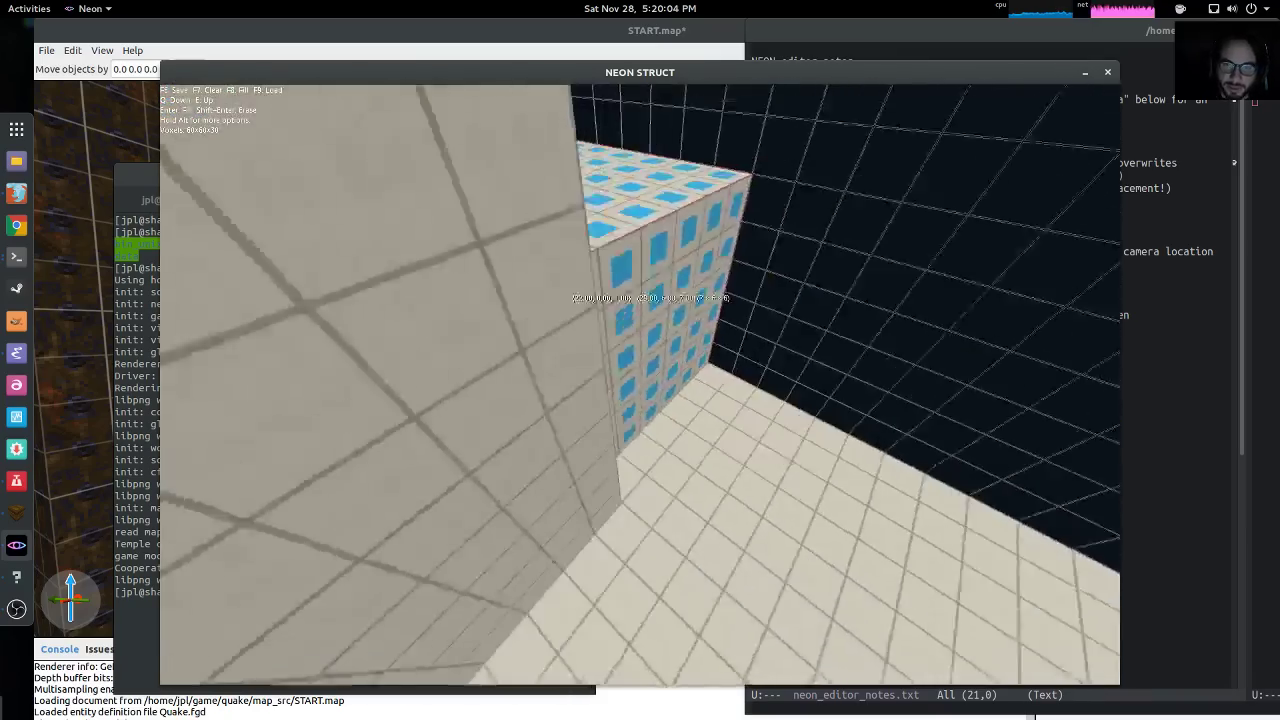
pyautogui.press('s')
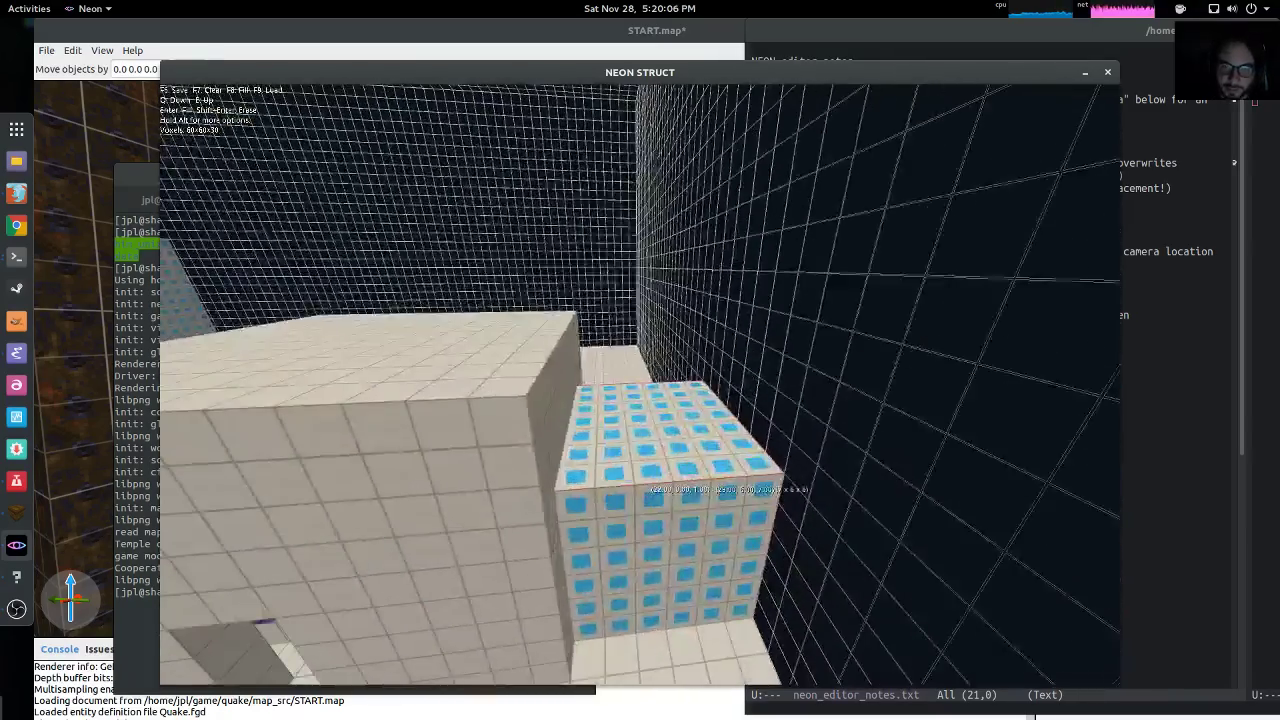
pyautogui.press('s')
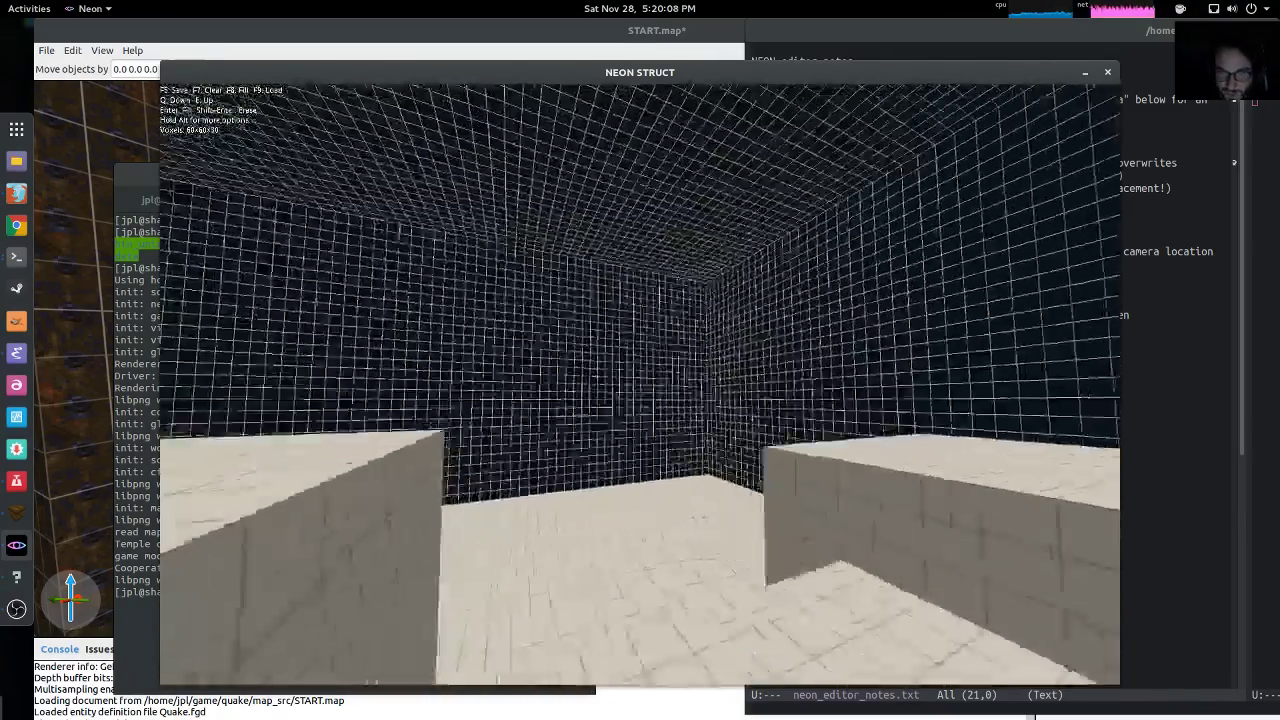
pyautogui.press('w')
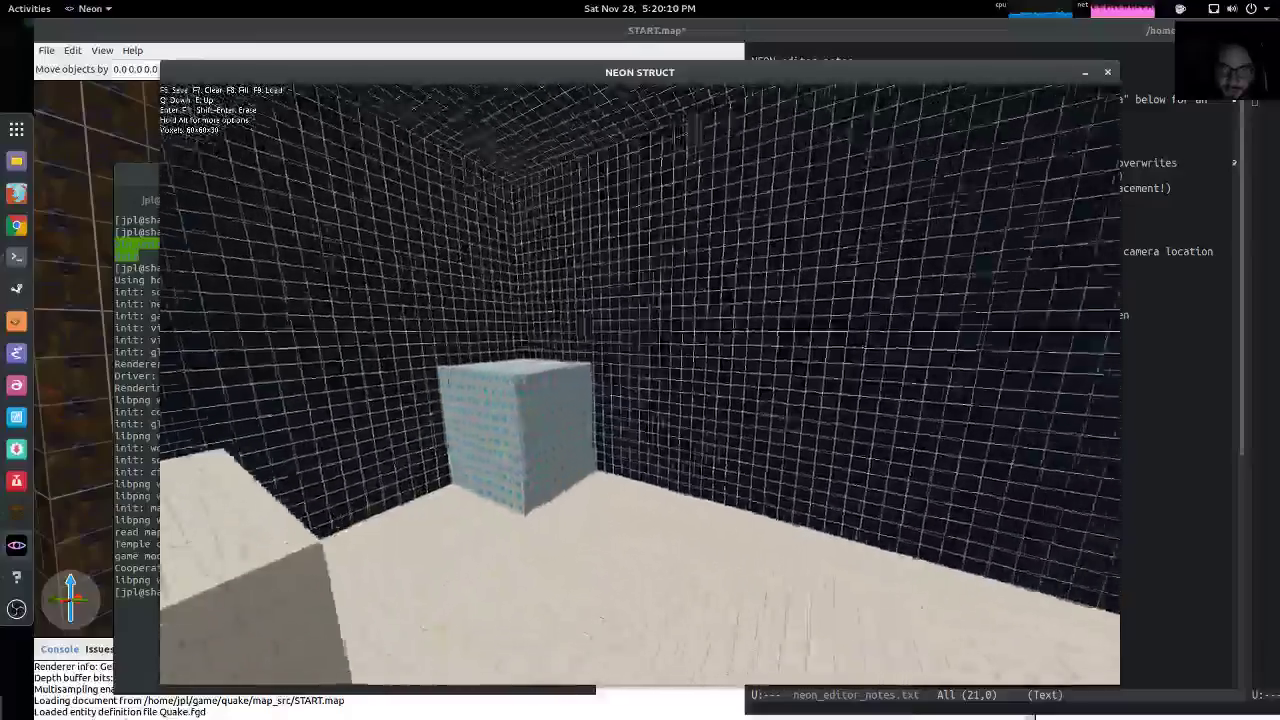
pyautogui.press('s')
pyautogui.press('w')
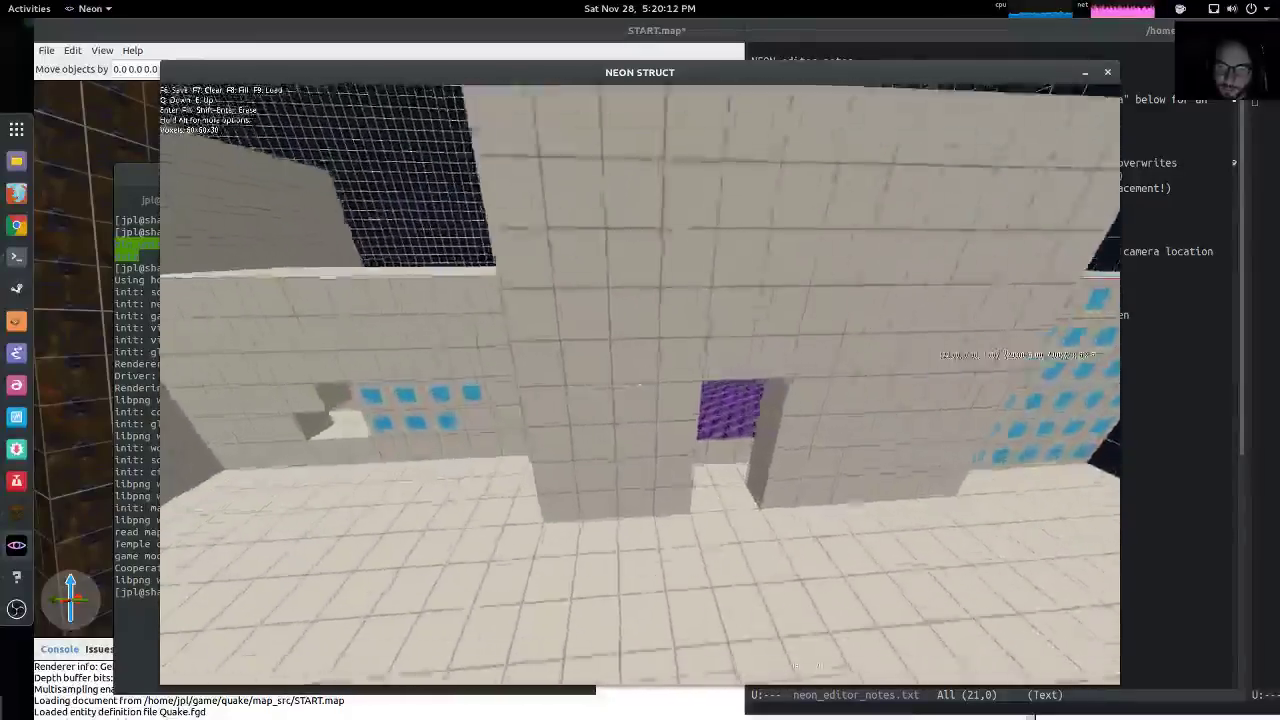
pyautogui.press('w')
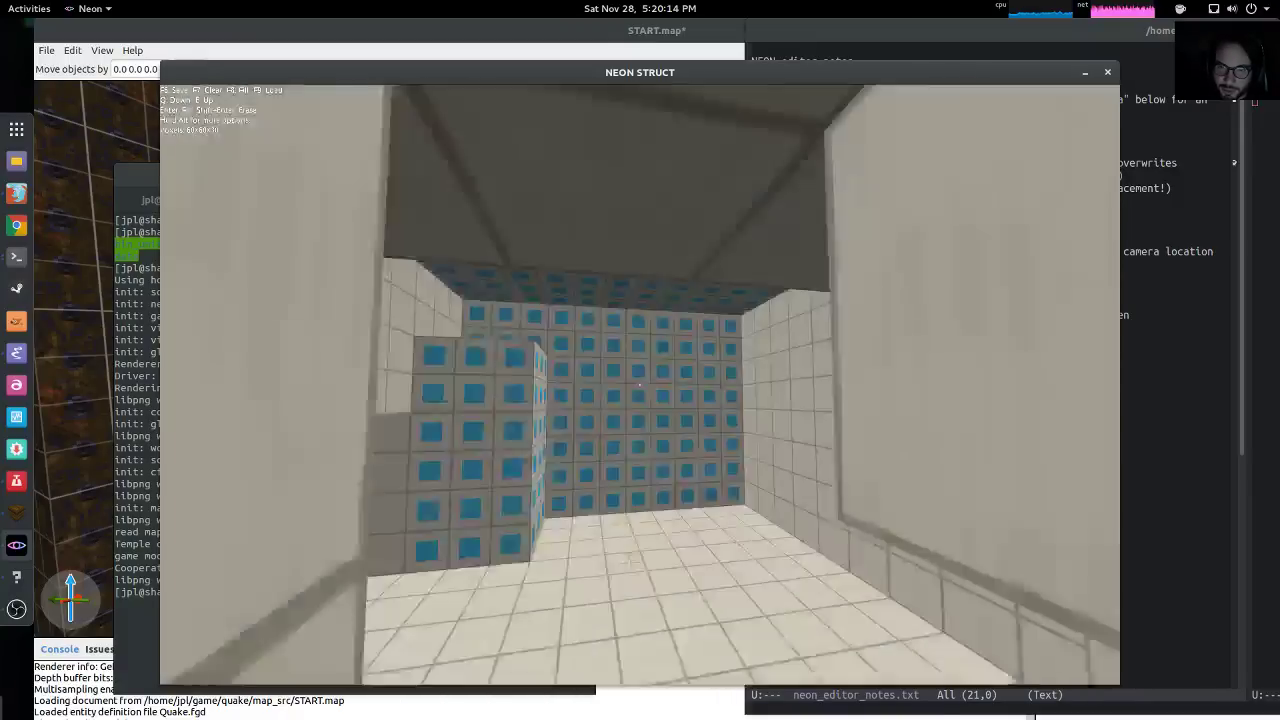
pyautogui.press('w')
pyautogui.press('s')
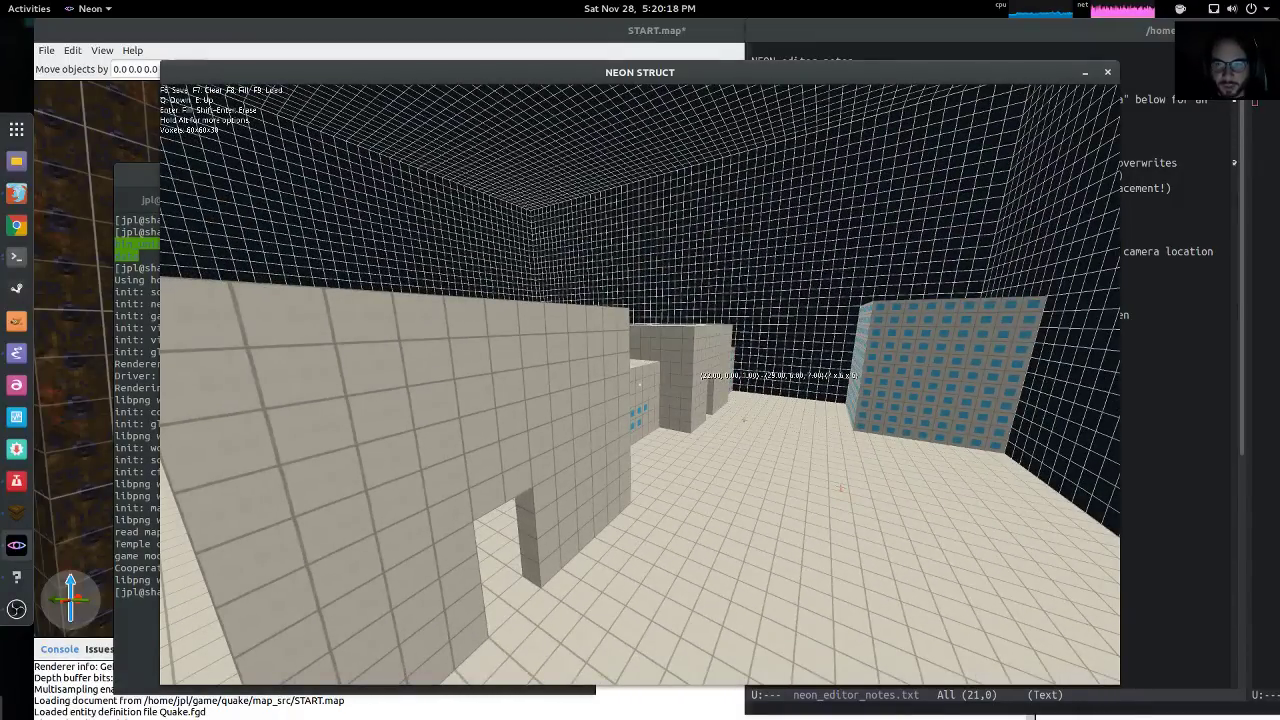
pyautogui.press('w')
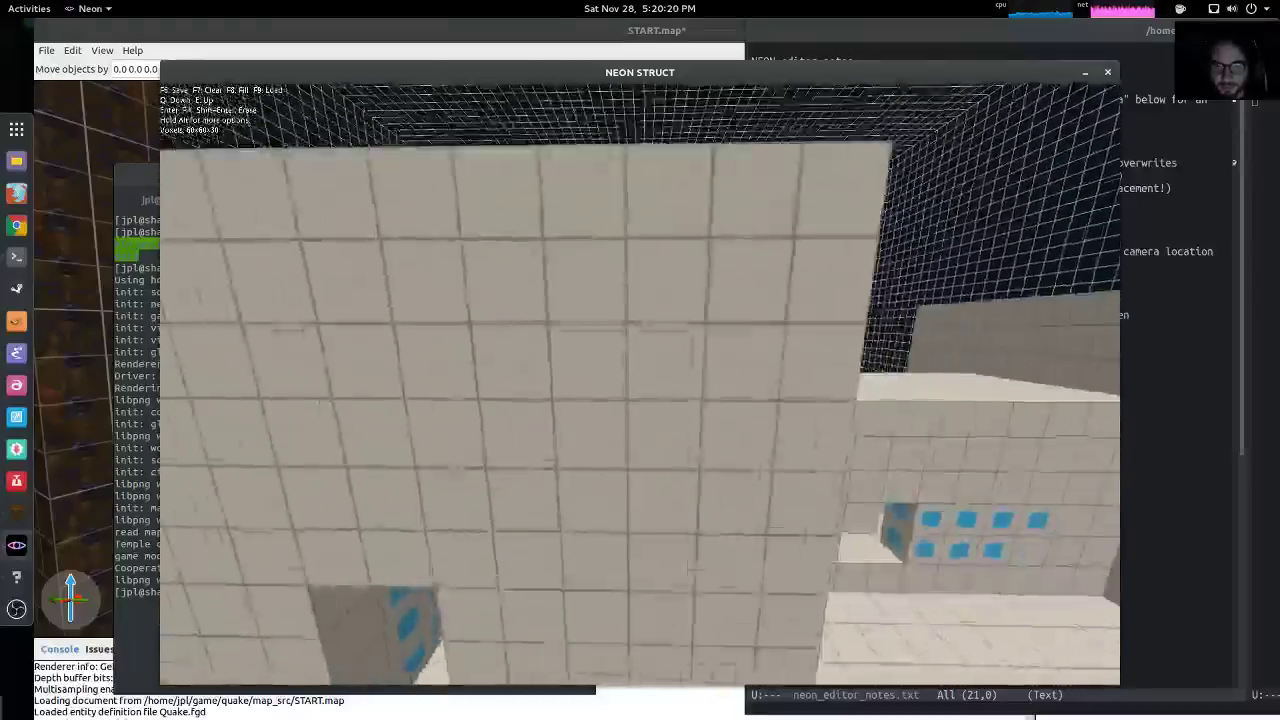
pyautogui.press('w')
pyautogui.press('s')
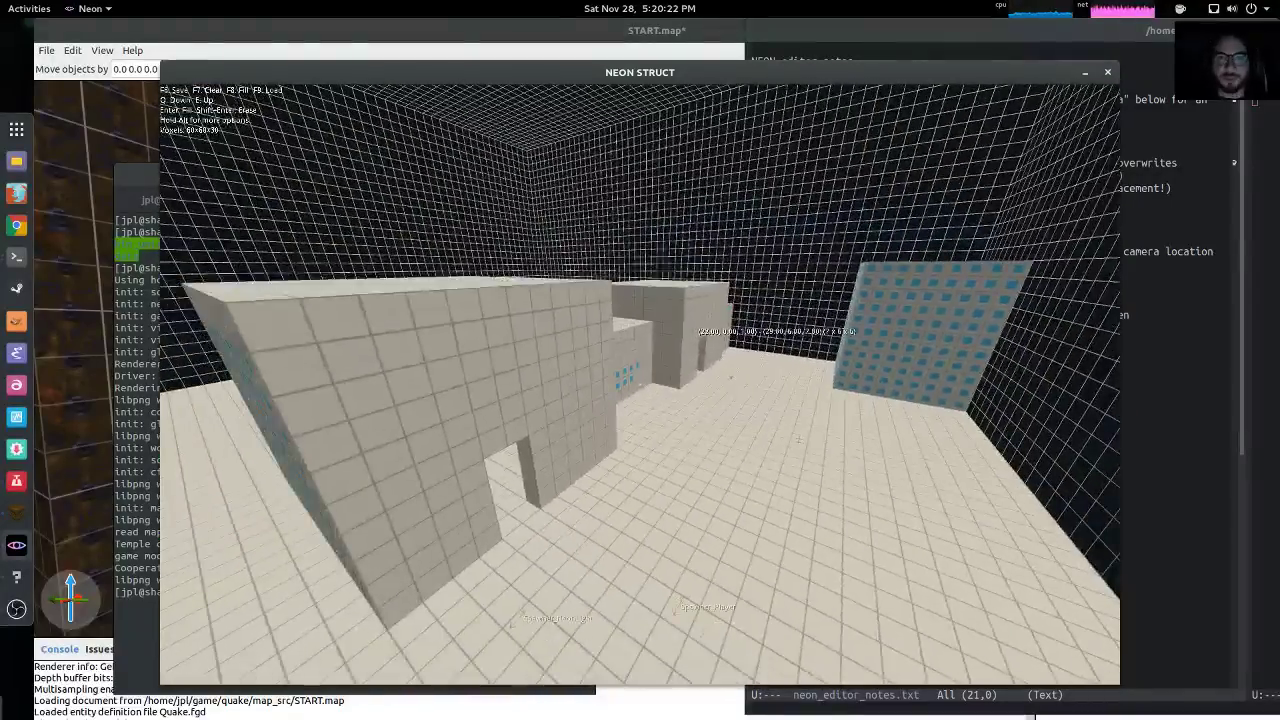
# Quit NEON STRUCT and confirm the exit
pyautogui.press('Escape')
pyautogui.click(598, 511)
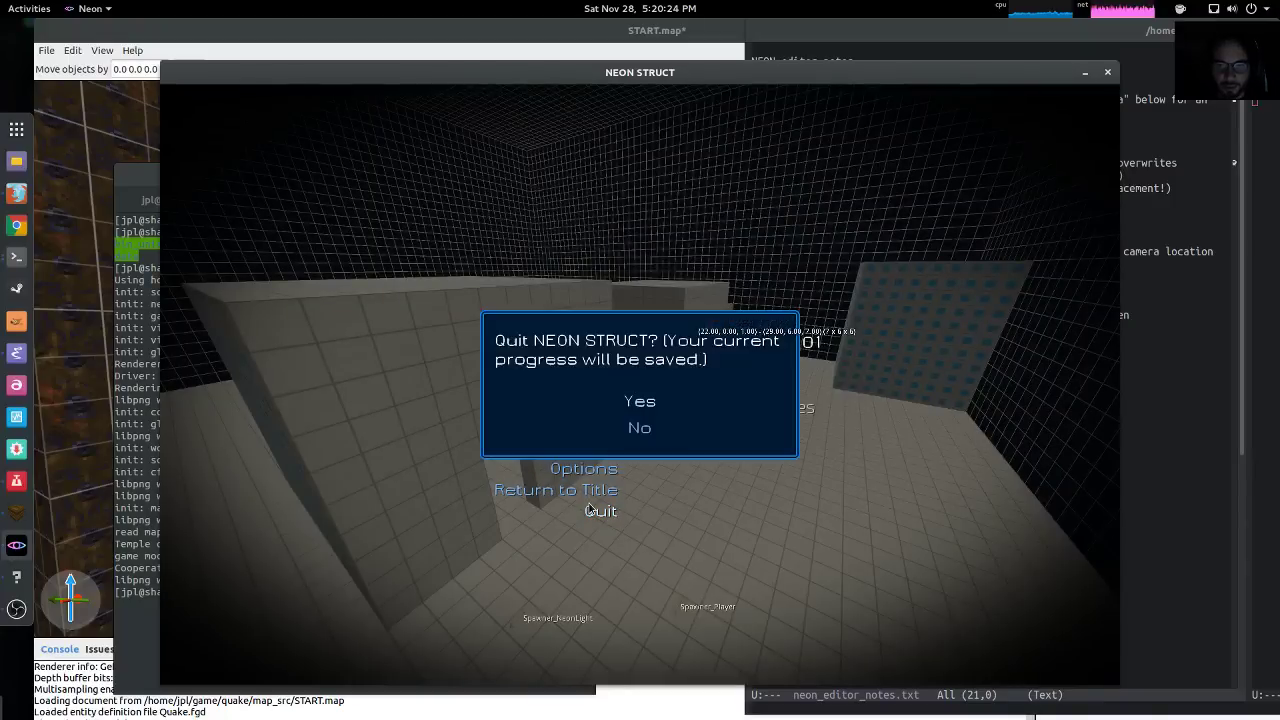
pyautogui.click(639, 402)
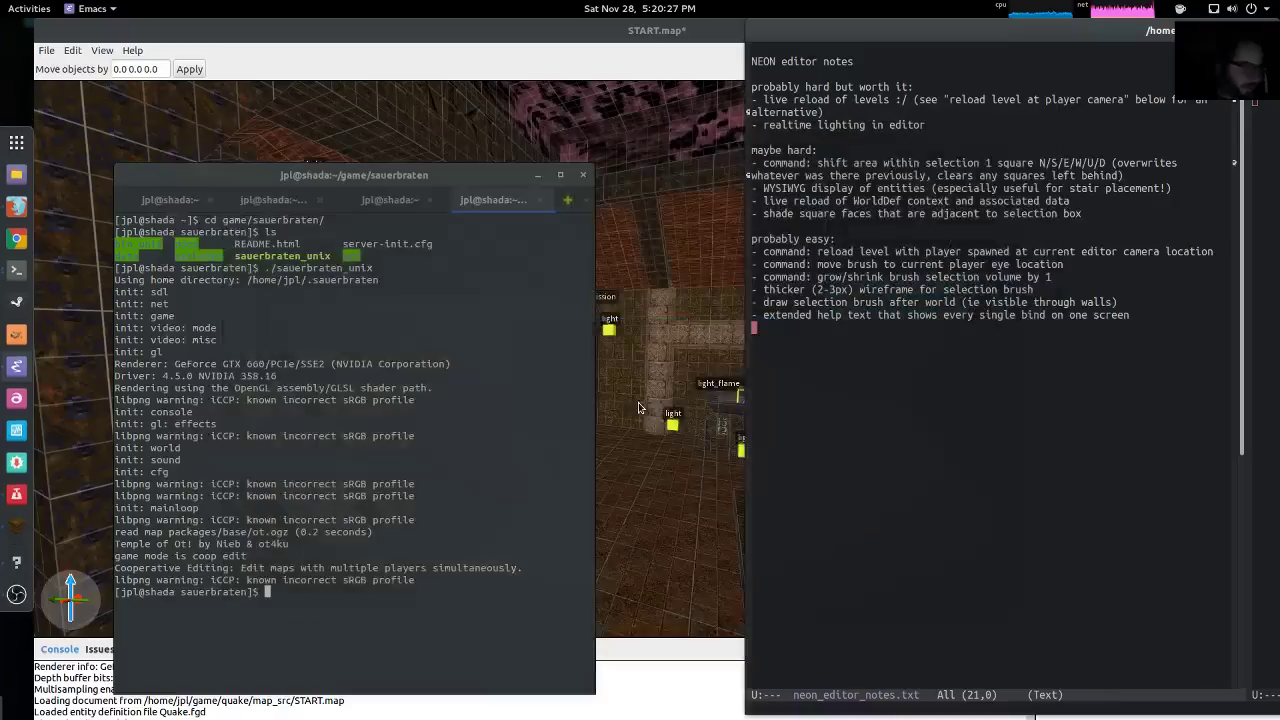
# Switch to Radiant and examine the q3dm17sample.map arena's platforms, jump pads and item placements in the 3D view
pyautogui.click(463, 57)
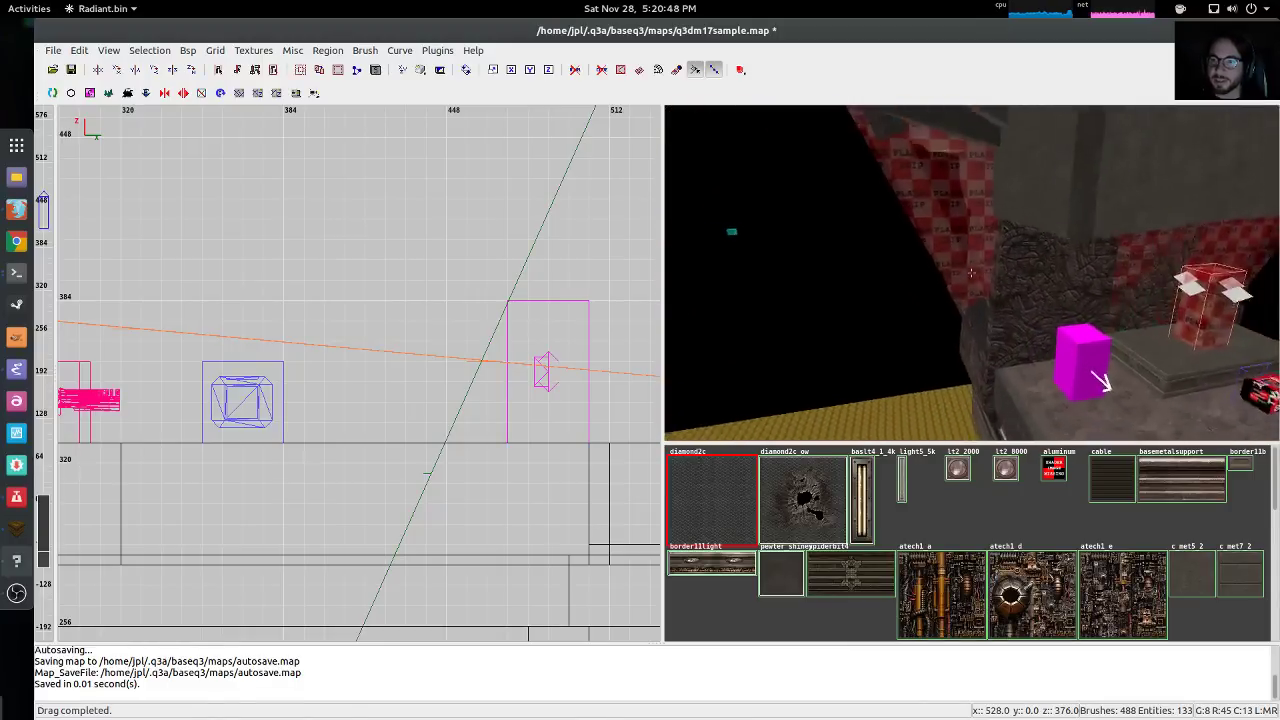
pyautogui.press('Up')
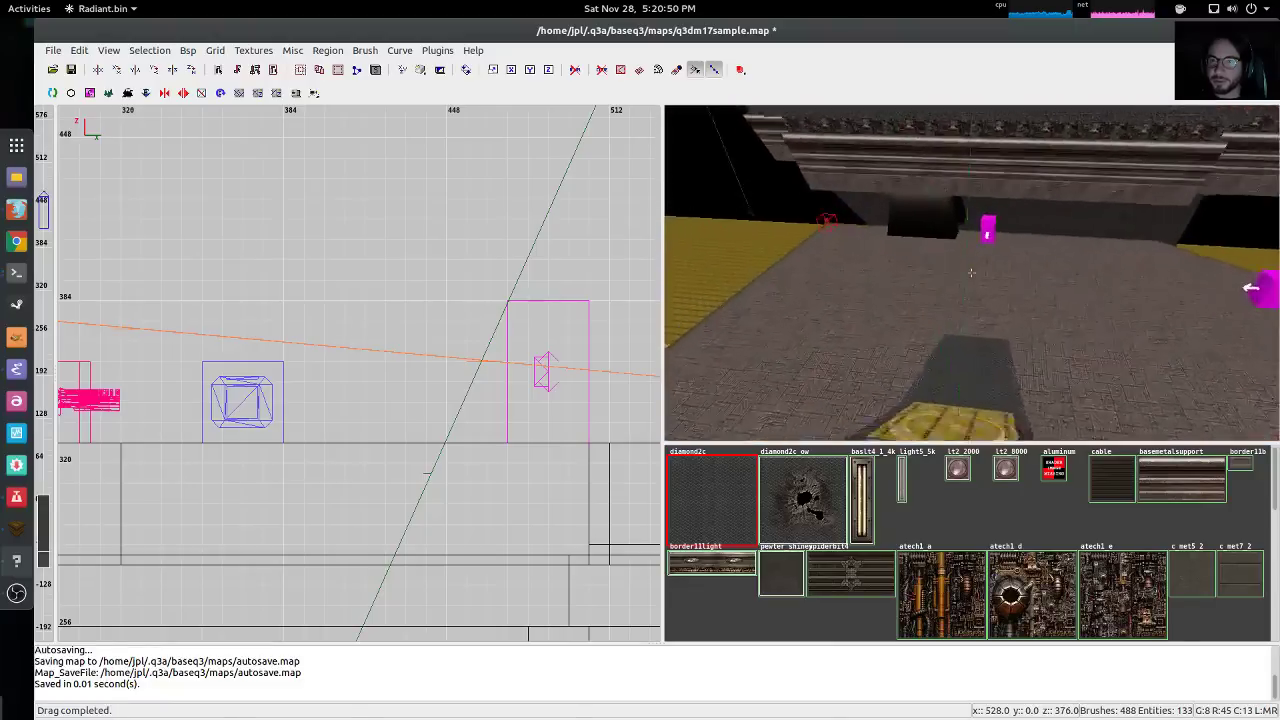
pyautogui.press('Up')
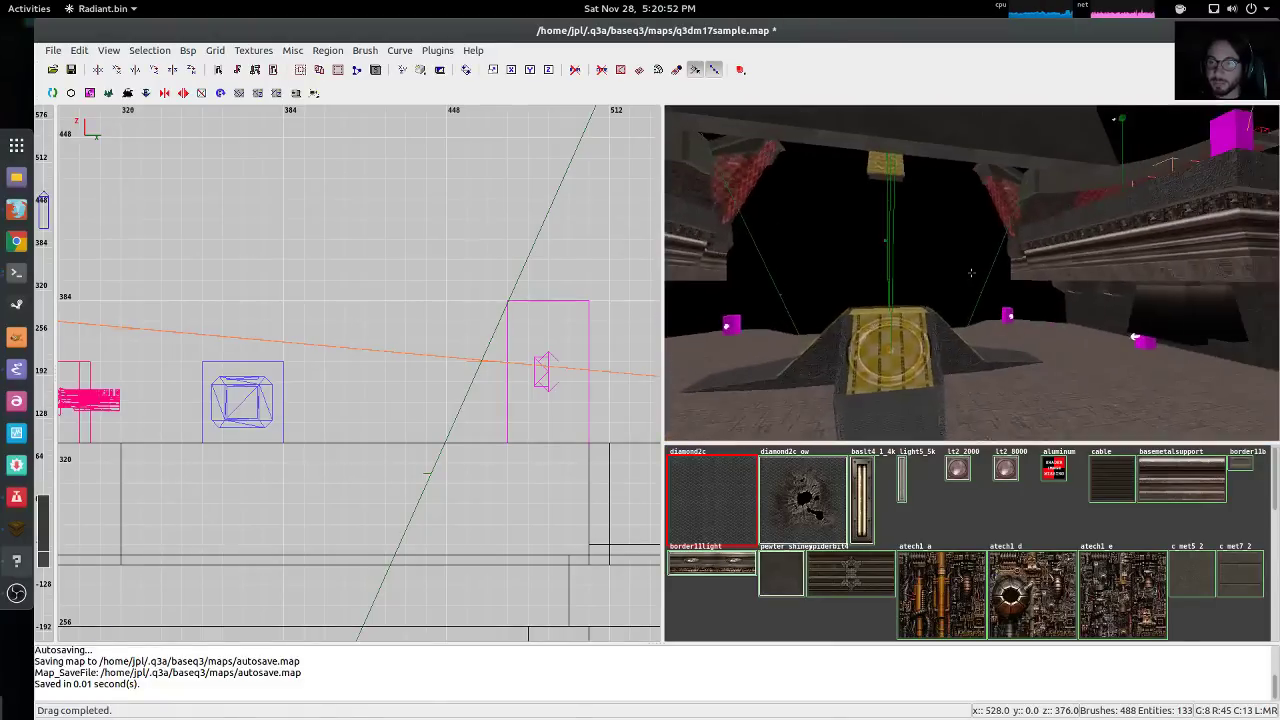
pyautogui.press('Up')
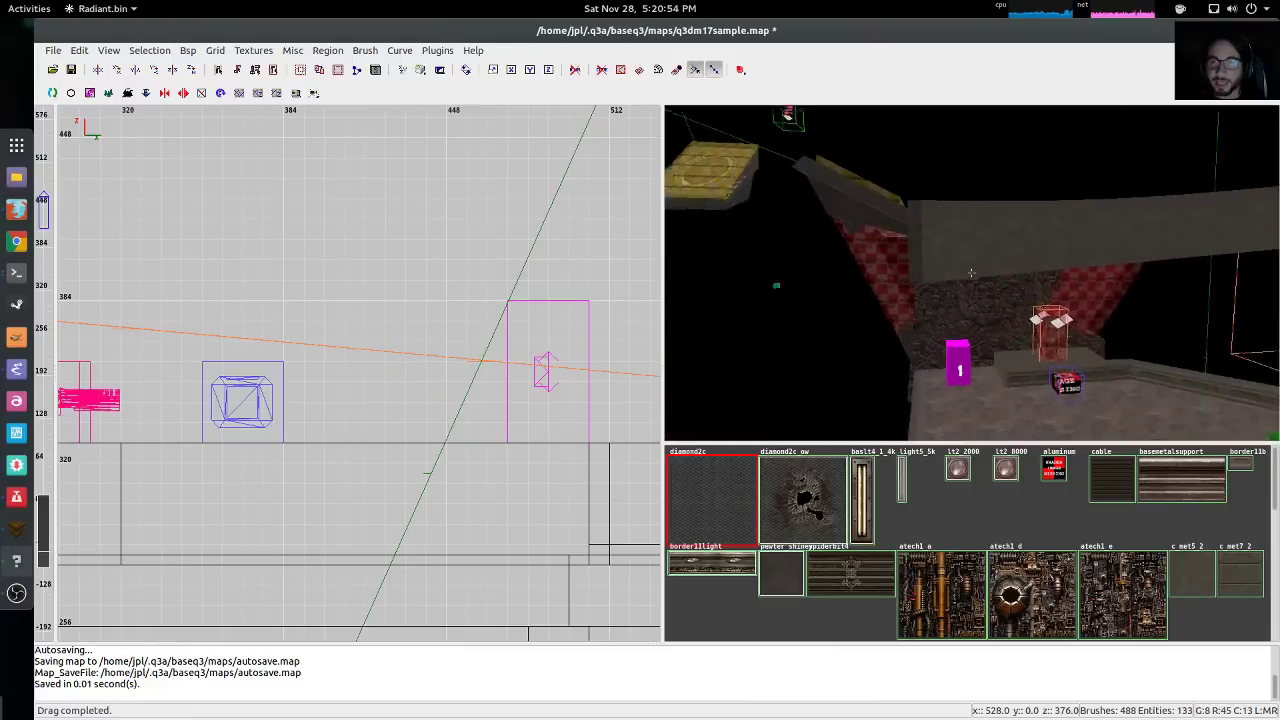
pyautogui.press('Up')
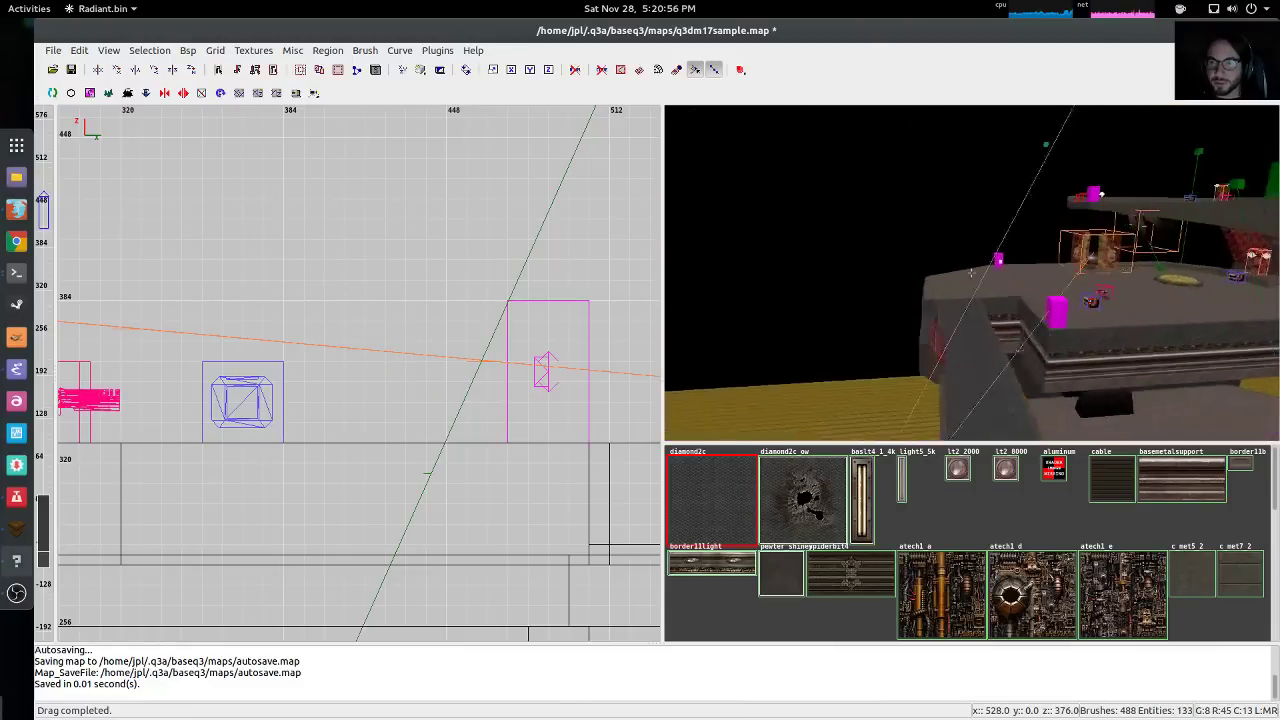
pyautogui.press('Up')
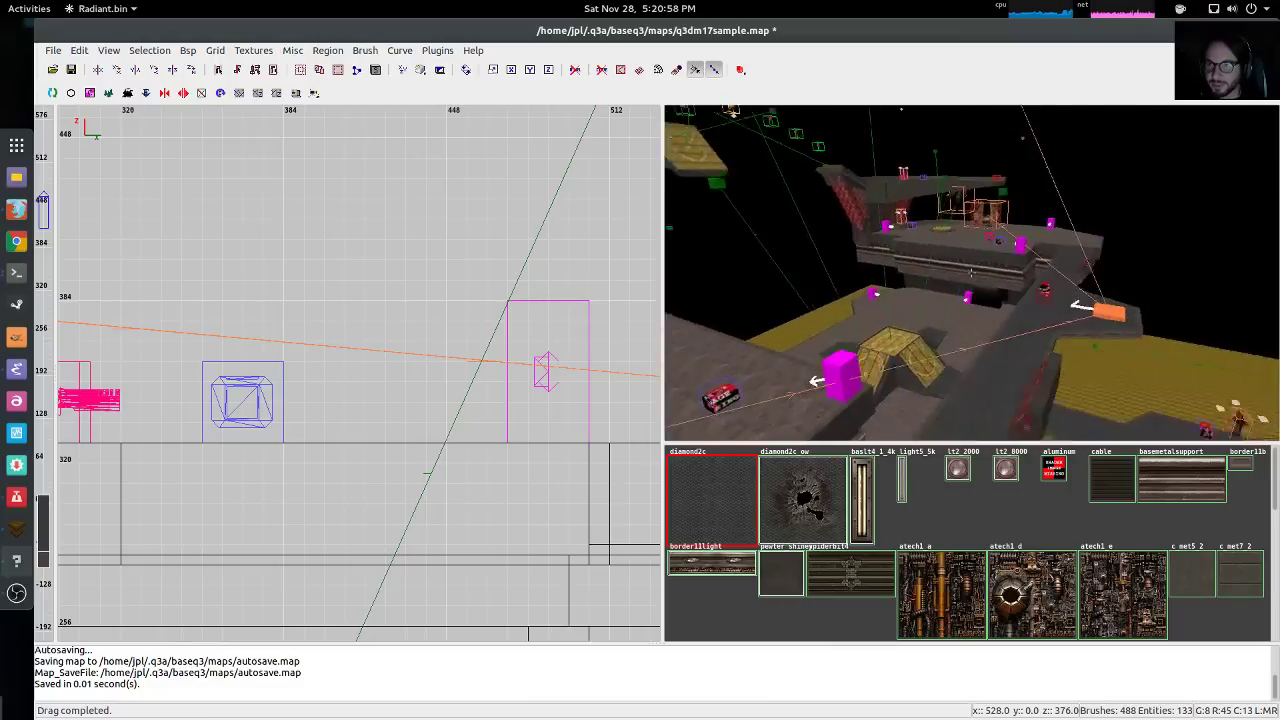
pyautogui.press('Up')
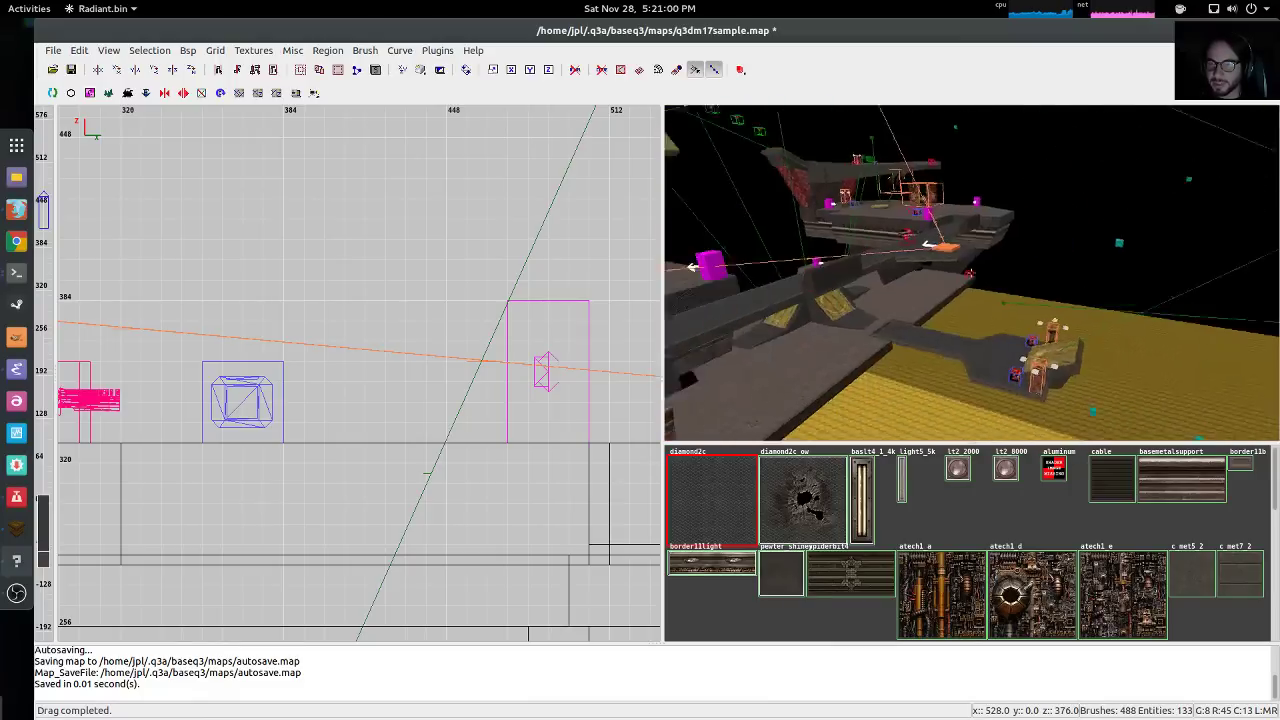
# Examine the arena's round jump pad area in the 3D view and the surrounding items in the XZ front view
pyautogui.press('Up')
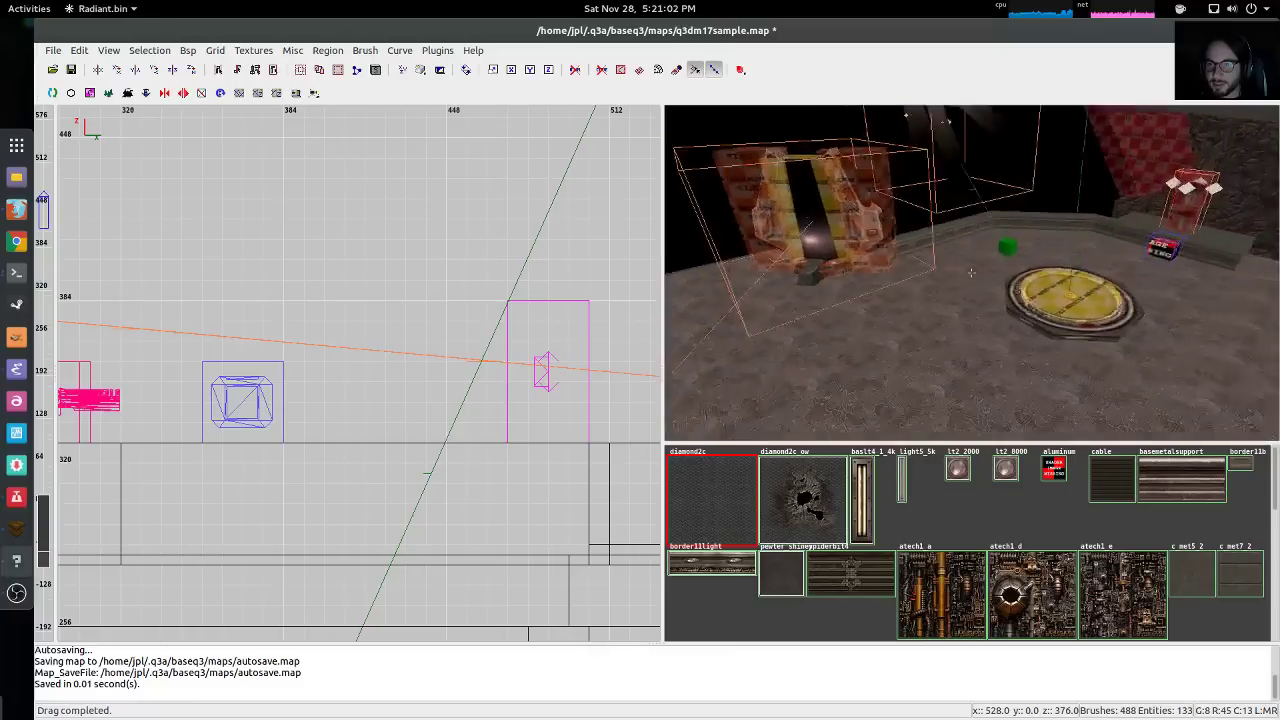
pyautogui.moveTo(529, 282); pyautogui.dragTo(525, 359, button='right')
pyautogui.scroll(-3, 426, 243)
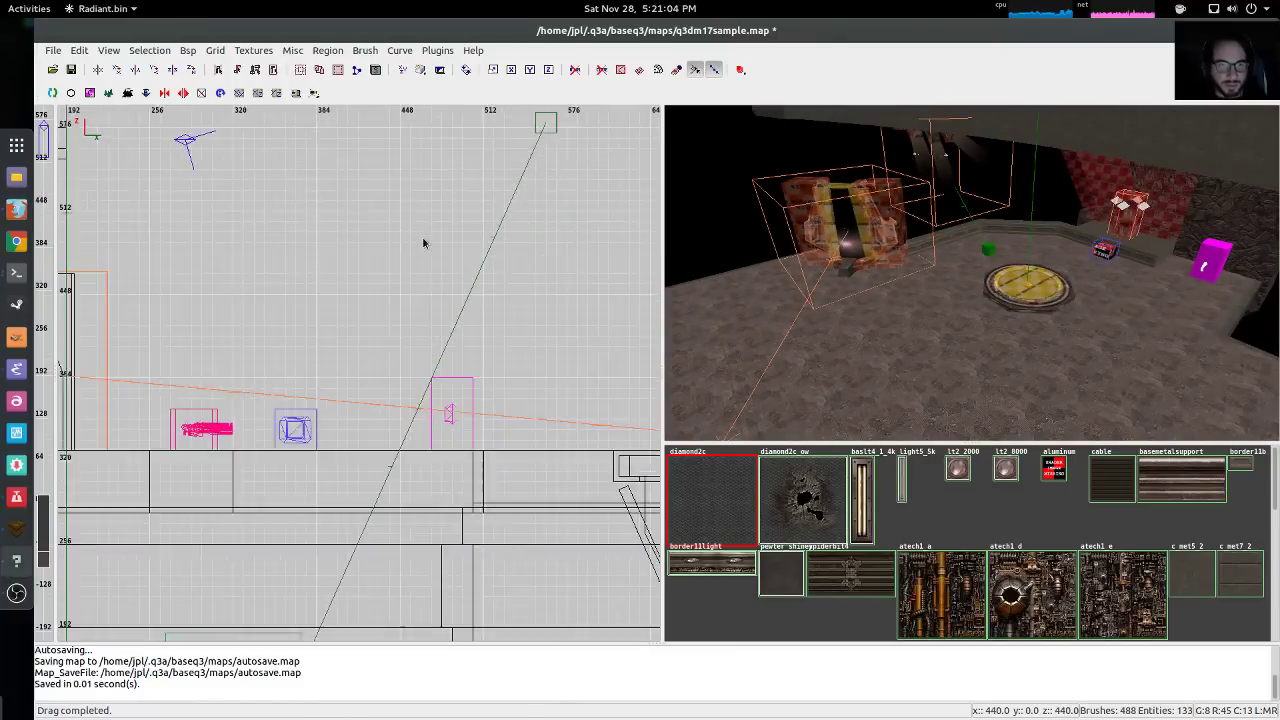
pyautogui.scroll(2, 389, 268)
pyautogui.moveTo(381, 237); pyautogui.dragTo(426, 425, button='right')
pyautogui.scroll(-5, 381, 238)
pyautogui.moveTo(381, 238); pyautogui.dragTo(367, 313, button='right')
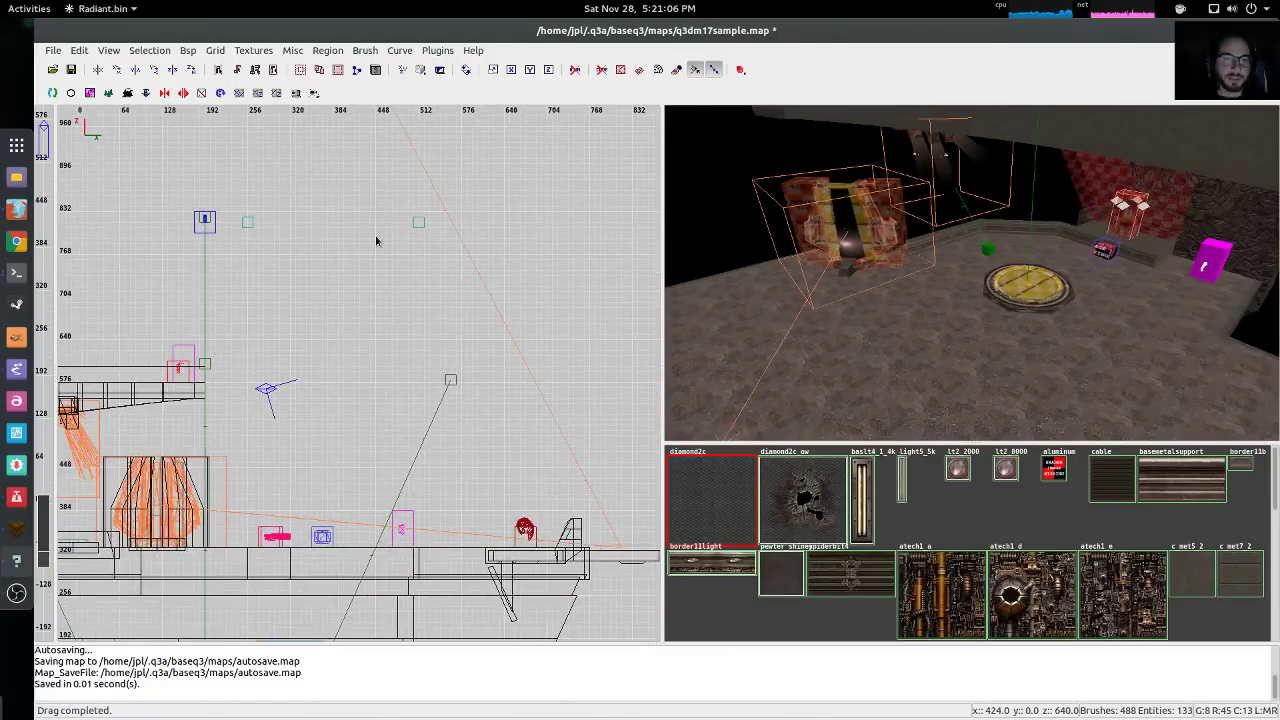
# Switch the 2D view to the XY top view and examine the arena layout up to the angular upper-left platform
pyautogui.hotkey('ctrl', 'Tab')
pyautogui.hotkey('ctrl', 'Tab')
pyautogui.moveTo(402, 165); pyautogui.dragTo(437, 452, button='right')
pyautogui.scroll(-2, 401, 165)
pyautogui.scroll(2, 377, 170)
pyautogui.scroll(1, 377, 174)
pyautogui.scroll(-2, 409, 145)
pyautogui.moveTo(409, 147); pyautogui.dragTo(436, 323, button='right')
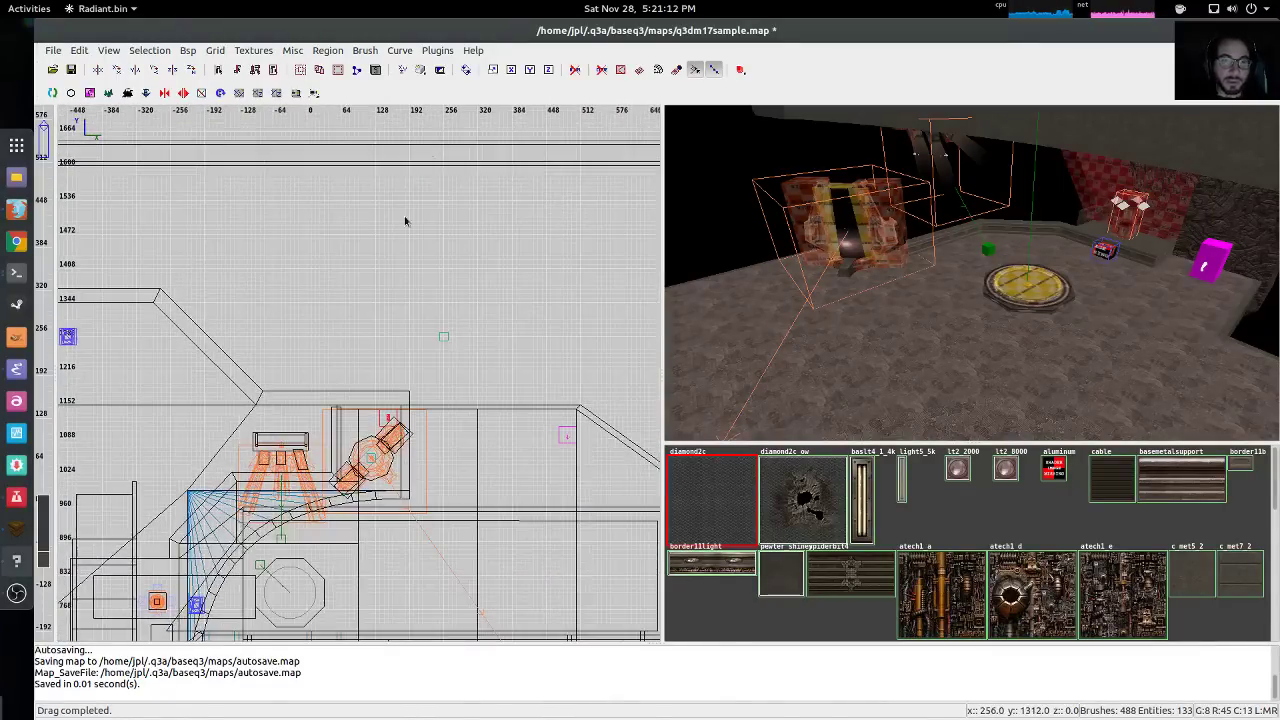
pyautogui.moveTo(405, 221); pyautogui.dragTo(502, 200, button='right')
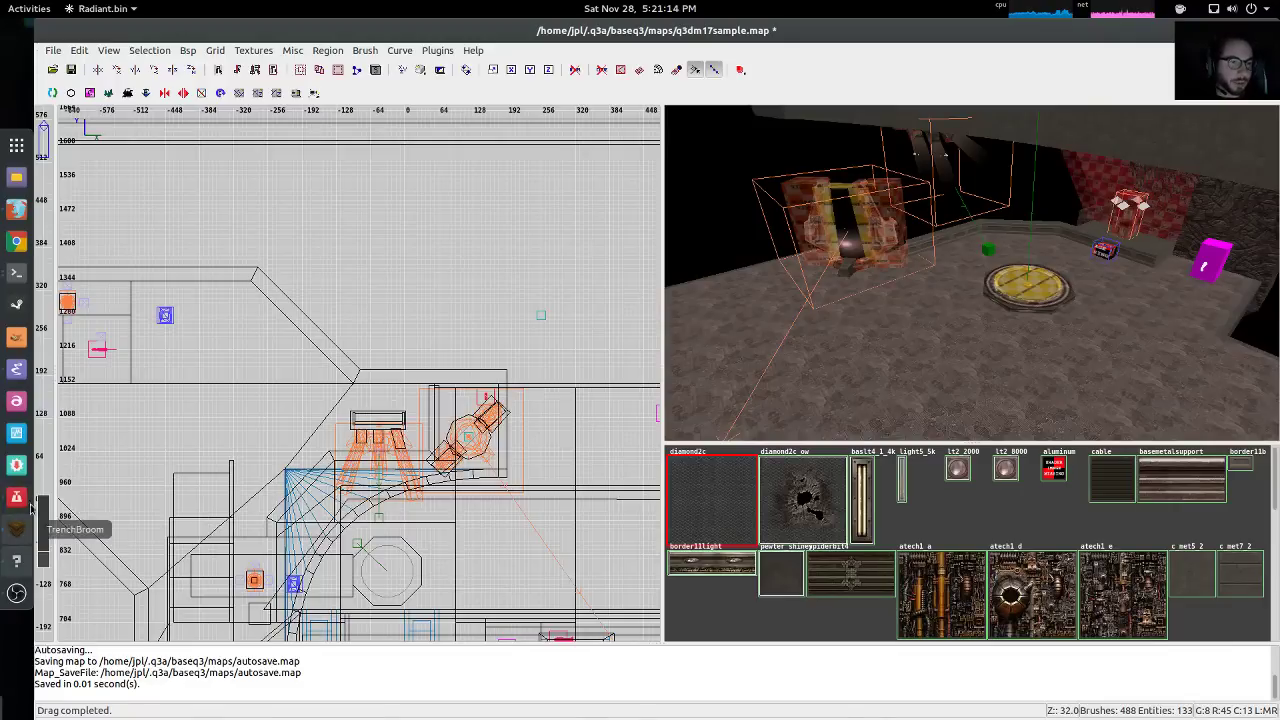
pyautogui.moveTo(385, 203); pyautogui.dragTo(581, 307, button='right')
pyautogui.moveTo(473, 285); pyautogui.dragTo(445, 233, button='right')
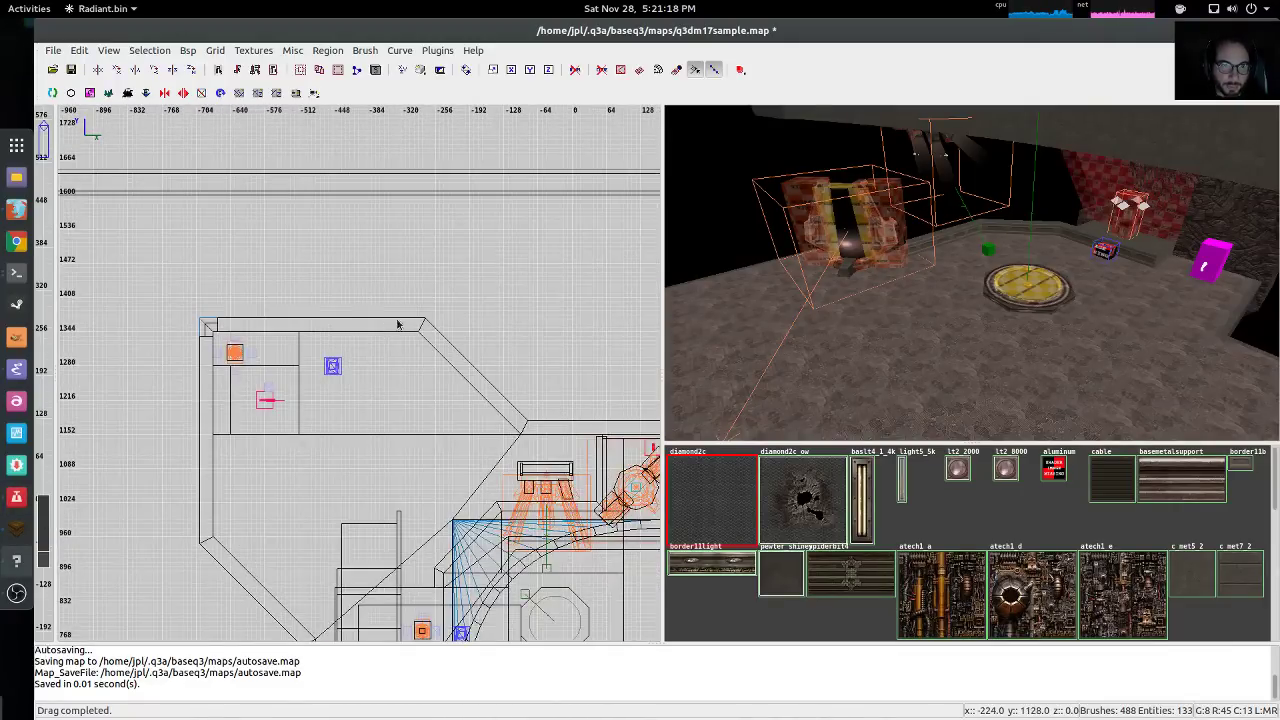
pyautogui.moveTo(397, 325); pyautogui.dragTo(409, 284, button='right')
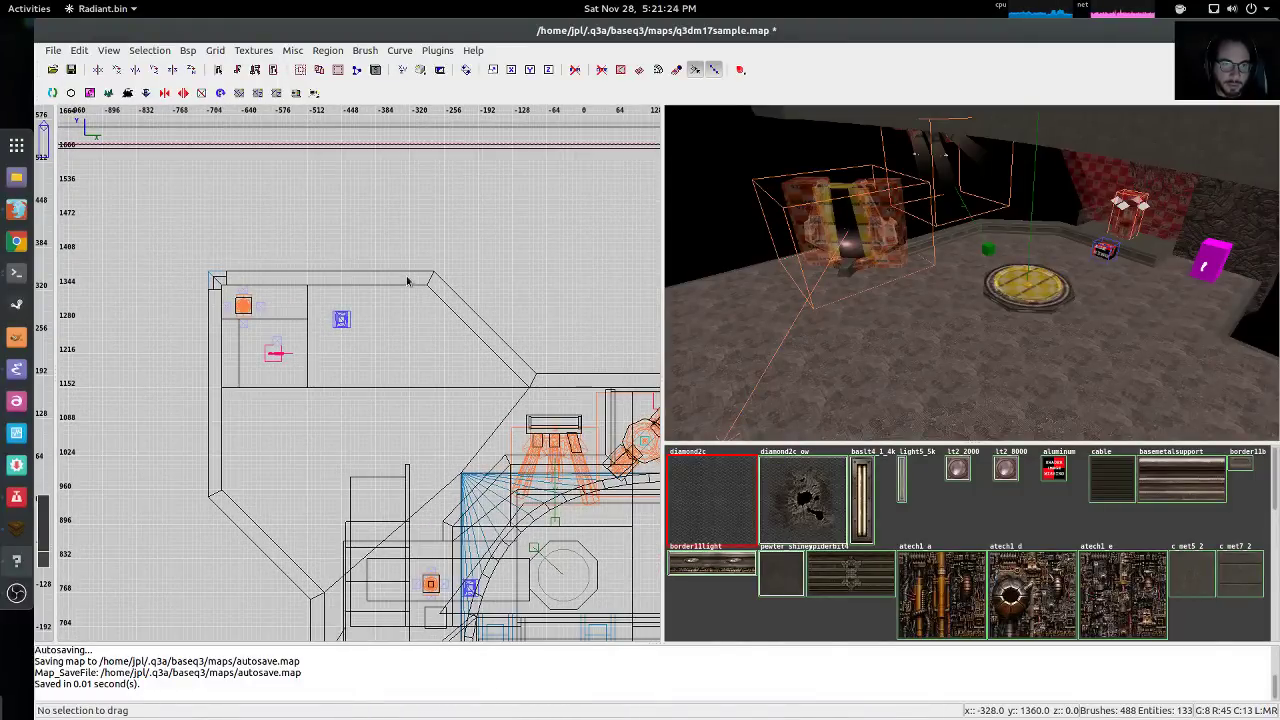
# Clear the selection, select the angular platform's upper edge wall brush, and bring that wall into the 3D view
pyautogui.scroll(-3, 405, 280)
pyautogui.press('Escape')
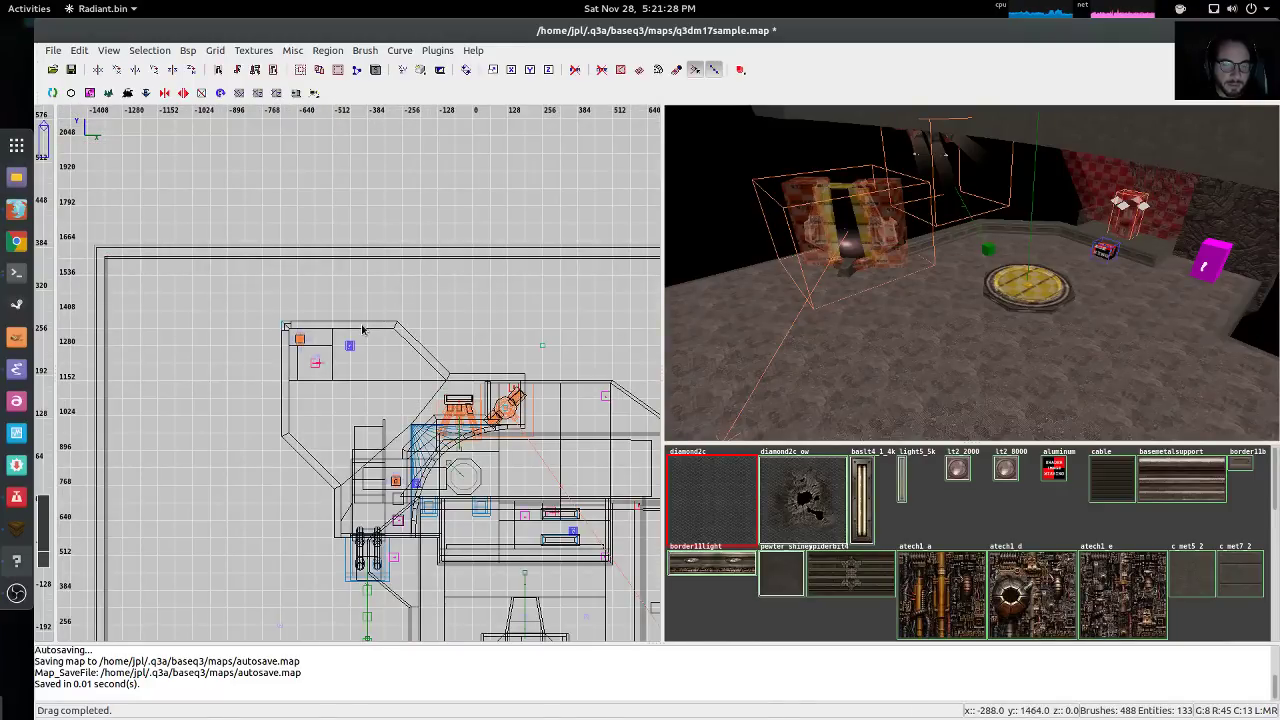
pyautogui.scroll(7, 363, 329)
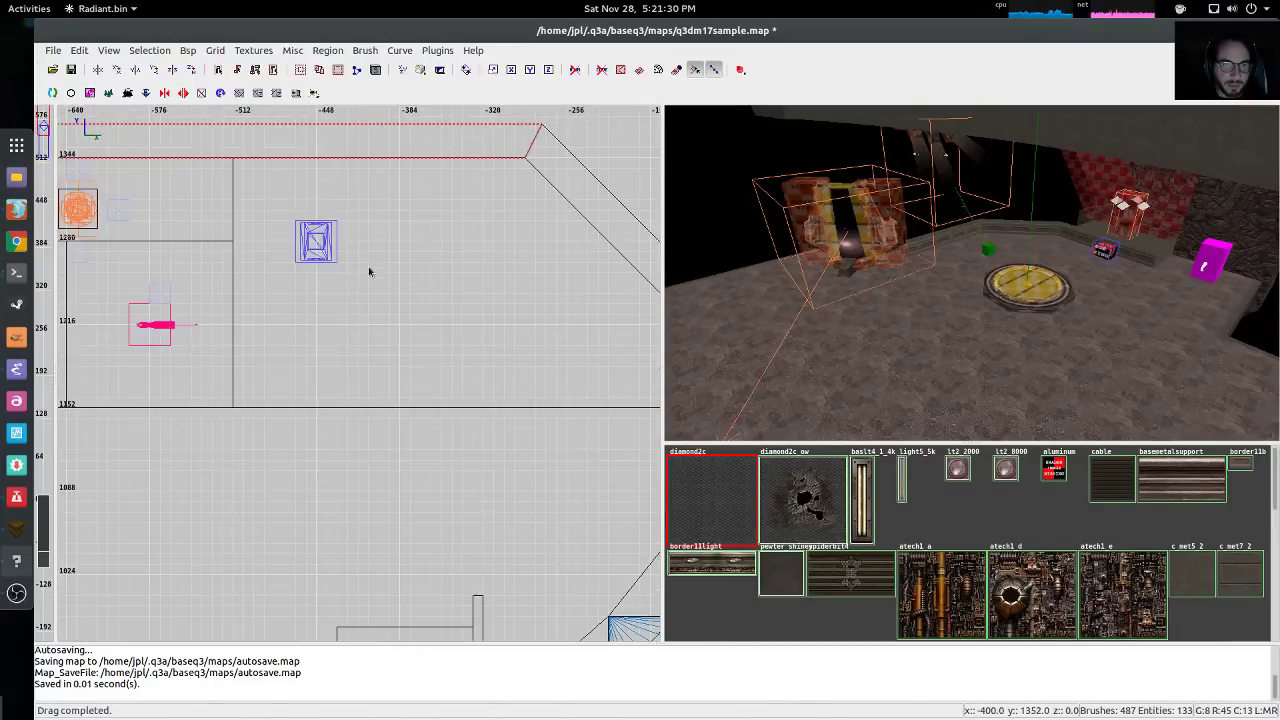
pyautogui.moveTo(369, 268); pyautogui.dragTo(442, 433, button='right')
pyautogui.rightClick(713, 178)
pyautogui.press('Down')
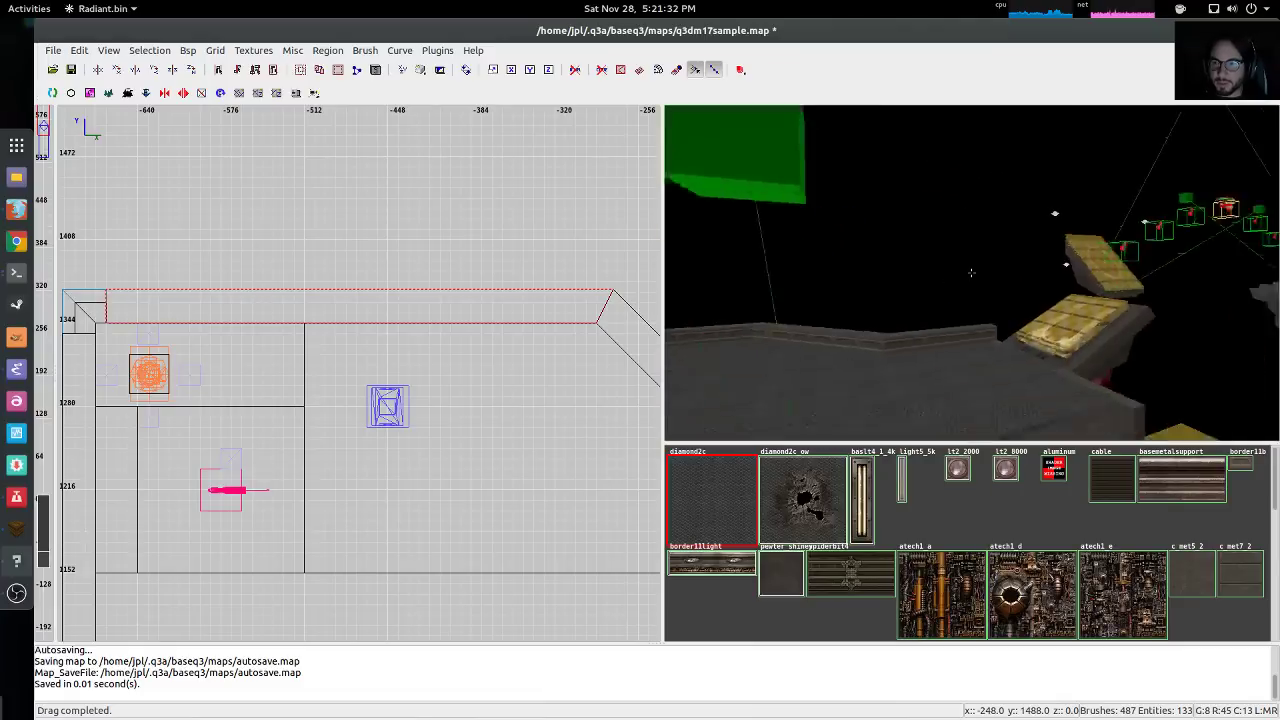
pyautogui.press('Up')
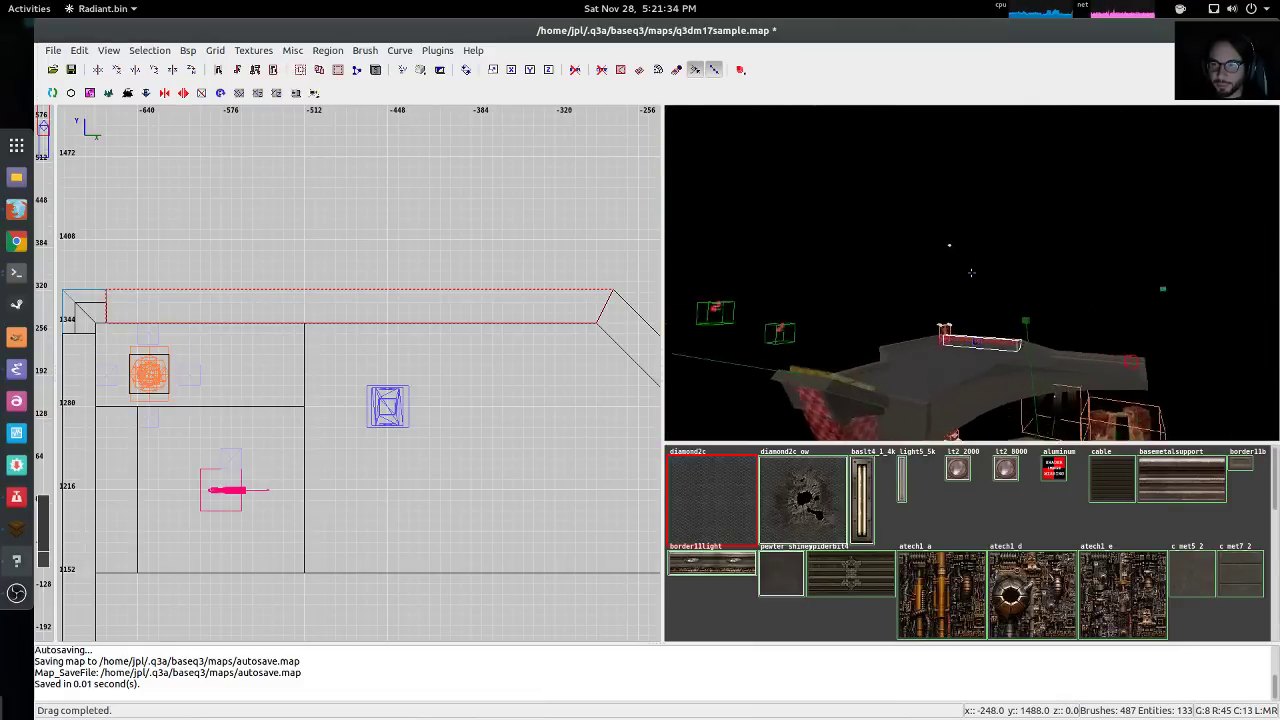
pyautogui.rightClick(971, 273)
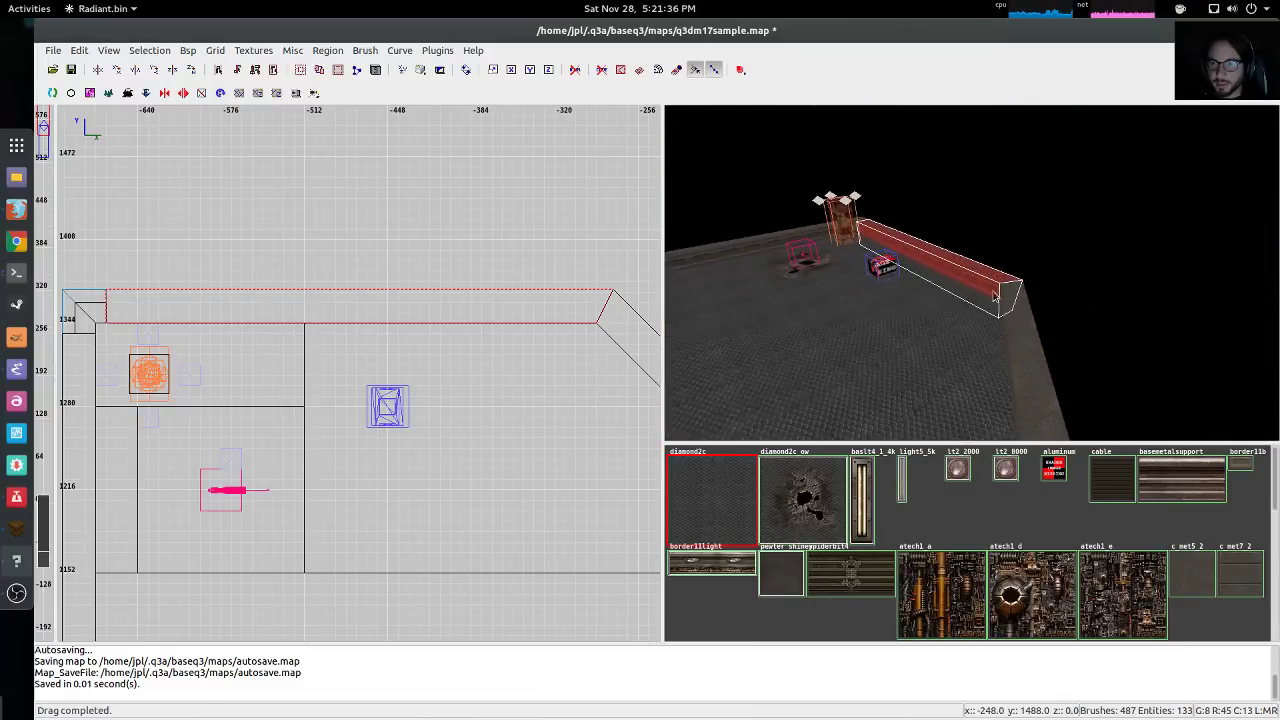
# Add the adjoining edge wall and floor brushes to the selection in the 3D view and clear the whole selection
pyautogui.click(1013, 309)
pyautogui.click(1012, 308)
pyautogui.click(1009, 306)
pyautogui.click(986, 280)
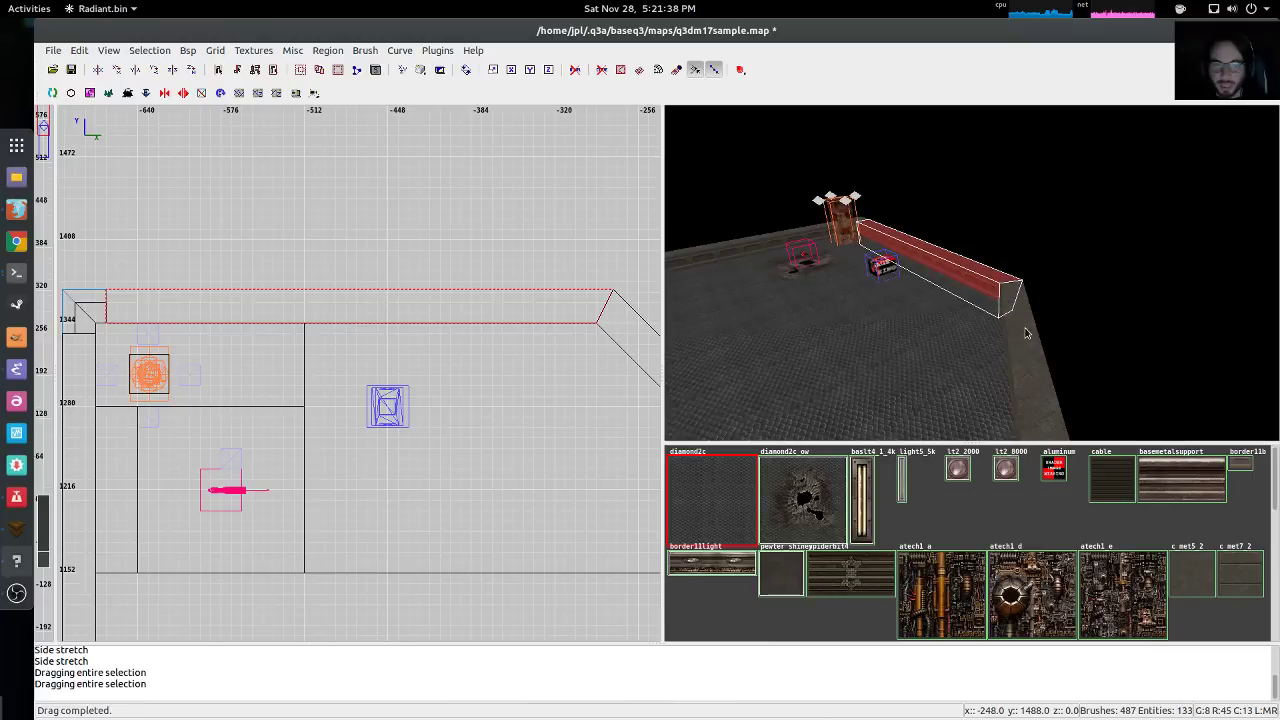
pyautogui.click(1025, 333)
pyautogui.click(979, 290)
pyautogui.click(796, 244)
pyautogui.keyDown('shift'); pyautogui.click(765, 244); pyautogui.keyUp('shift')
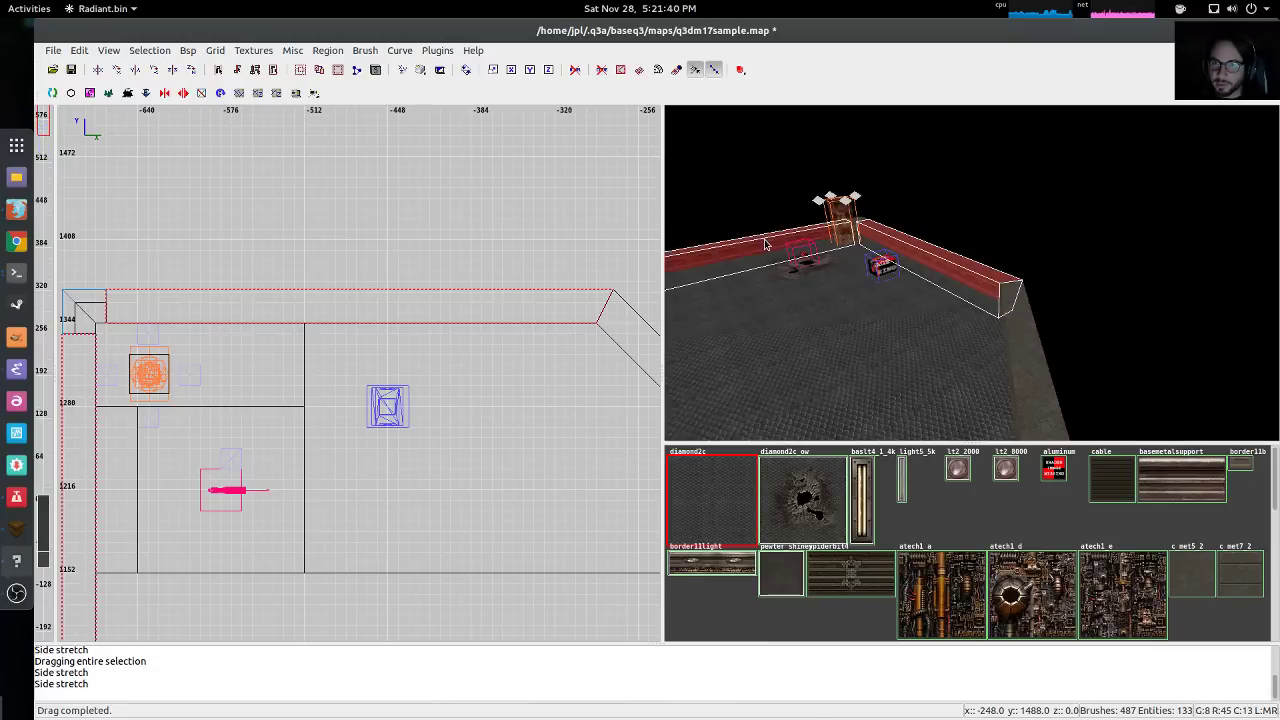
pyautogui.keyDown('shift'); pyautogui.click(909, 336); pyautogui.keyUp('shift')
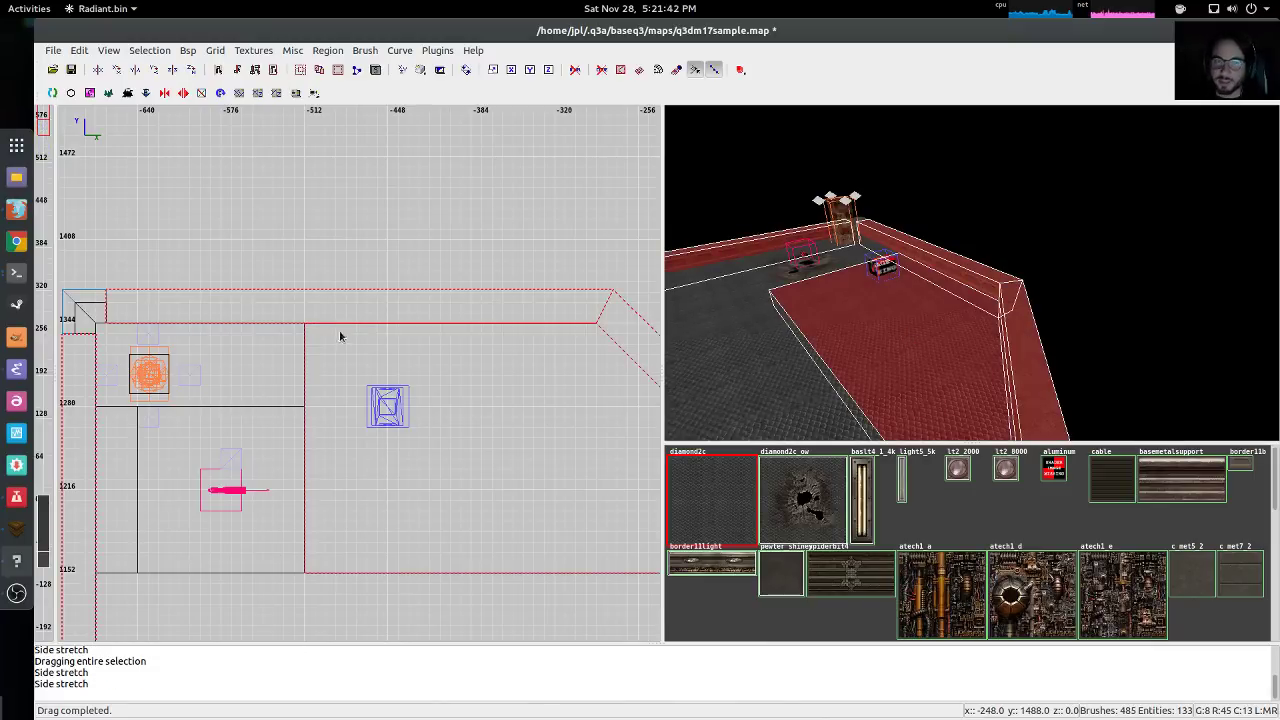
pyautogui.click(307, 264)
pyautogui.press('Escape')
pyautogui.moveTo(476, 264); pyautogui.dragTo(544, 268, button='right')
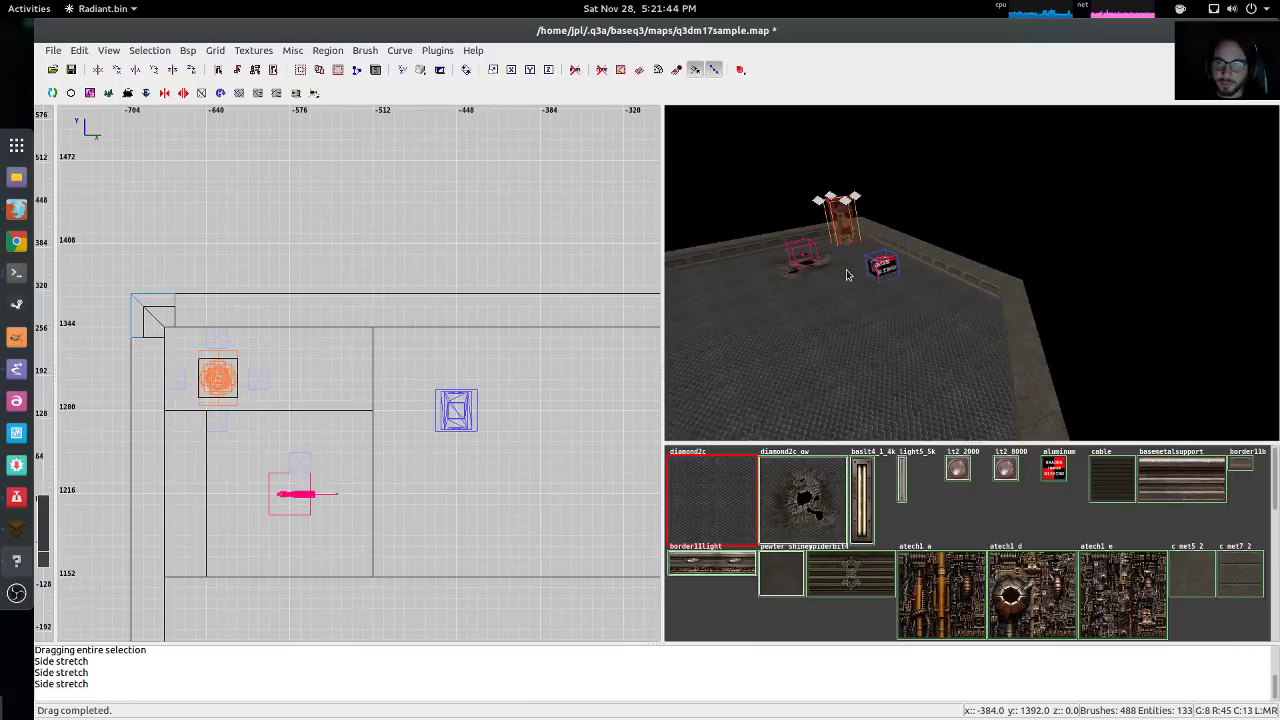
# Select the platform's left edge wall brush, inspect its outline in the top view, and deselect it
pyautogui.keyDown('shift'); pyautogui.click(753, 248); pyautogui.keyUp('shift')
pyautogui.moveTo(354, 297)
pyautogui.mouseDown(button='right')
pyautogui.moveTo(186, 386)
pyautogui.moveTo(157, 380)
pyautogui.mouseUp(button='right')
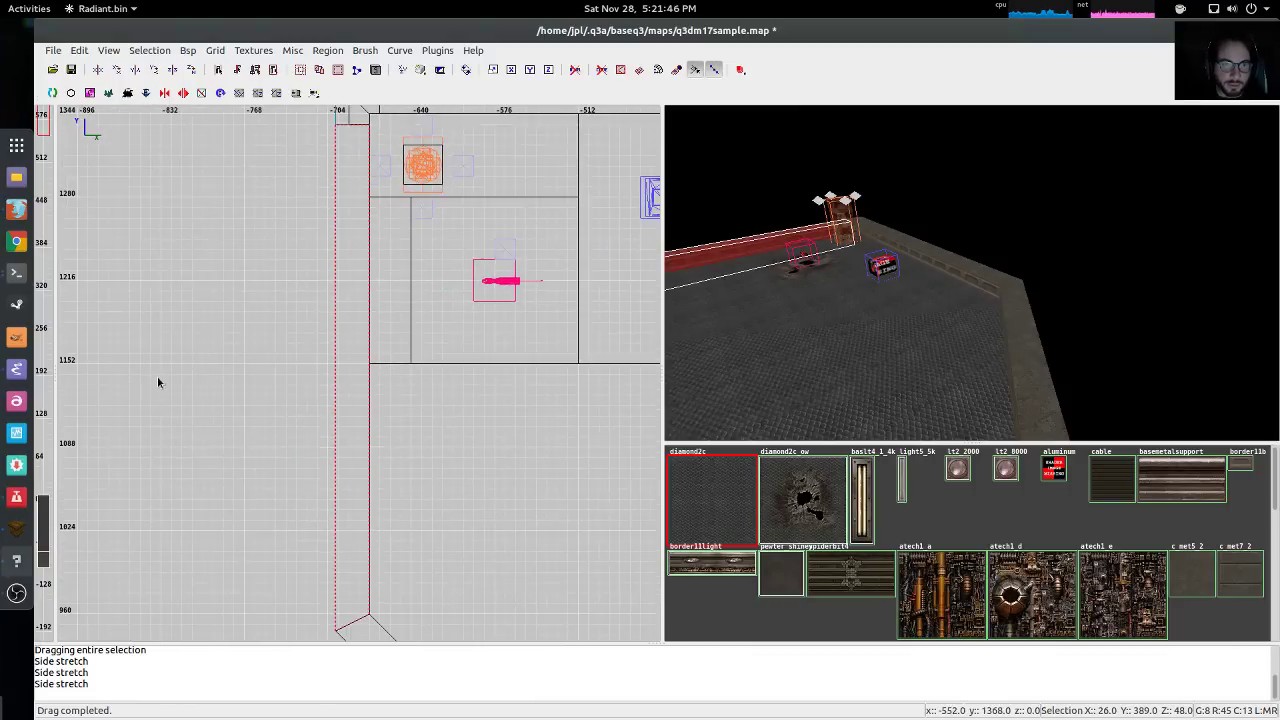
pyautogui.moveTo(263, 386); pyautogui.dragTo(277, 332, button='right')
pyautogui.scroll(3, 277, 328)
pyautogui.scroll(-3, 277, 330)
pyautogui.moveTo(250, 501); pyautogui.dragTo(268, 402, button='right')
pyautogui.scroll(-1, 307, 394)
pyautogui.press('Escape')
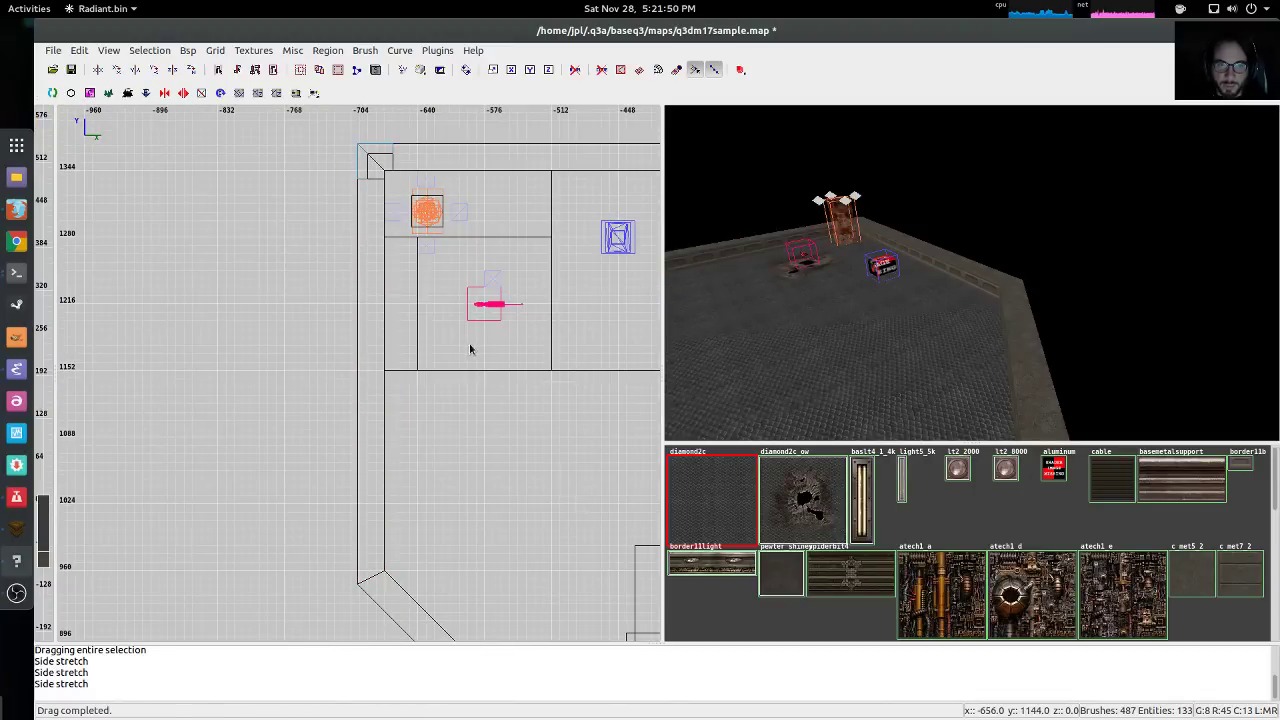
# Draw a new brush about 136 x 160 x 56 units on the platform and give it the diamond2c floor texture
pyautogui.moveTo(469, 349); pyautogui.dragTo(383, 351, button='right')
pyautogui.moveTo(381, 350)
pyautogui.mouseDown()
pyautogui.moveTo(455, 407)
pyautogui.moveTo(480, 451)
pyautogui.moveTo(529, 457)
pyautogui.moveTo(480, 440)
pyautogui.moveTo(501, 441)
pyautogui.moveTo(529, 508)
pyautogui.moveTo(443, 466)
pyautogui.moveTo(517, 506)
pyautogui.moveTo(521, 490)
pyautogui.moveTo(598, 563)
pyautogui.moveTo(509, 537)
pyautogui.moveTo(530, 541)
pyautogui.moveTo(551, 500)
pyautogui.moveTo(523, 517)
pyautogui.mouseUp()
pyautogui.rightClick(971, 272)
pyautogui.press('Up')
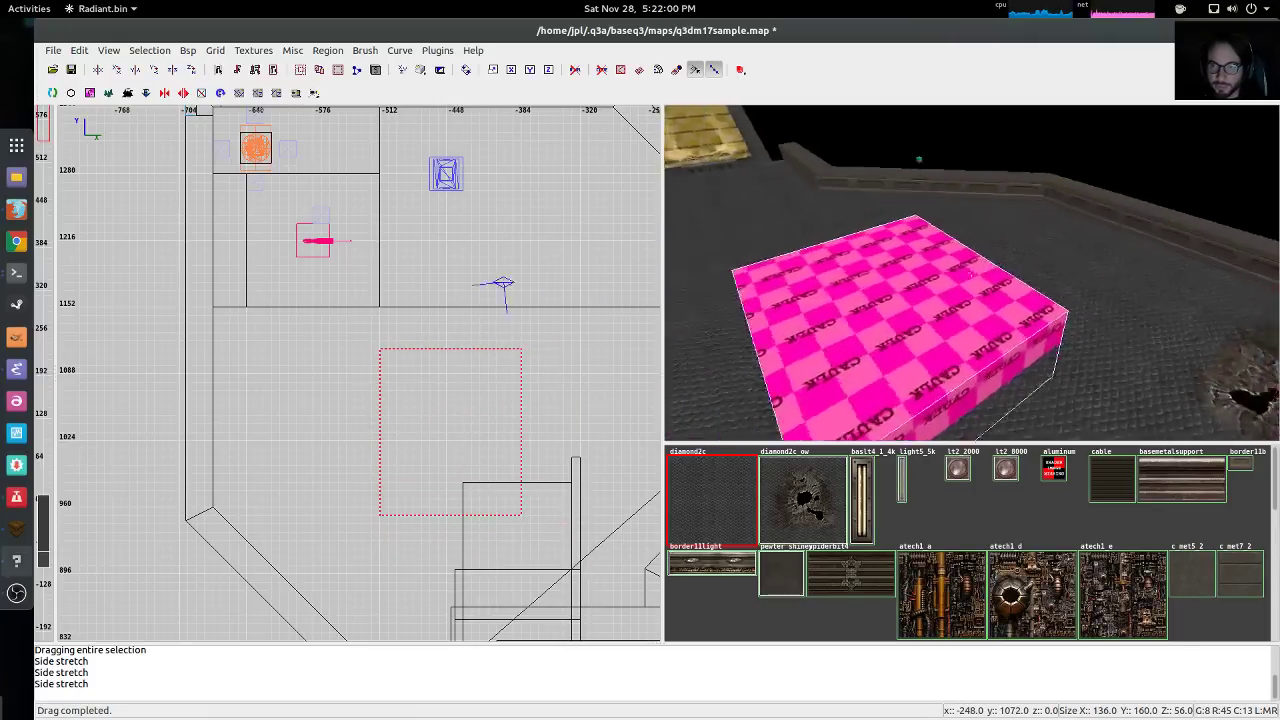
pyautogui.press('Left')
pyautogui.press('Right')
pyautogui.rightClick(971, 272)
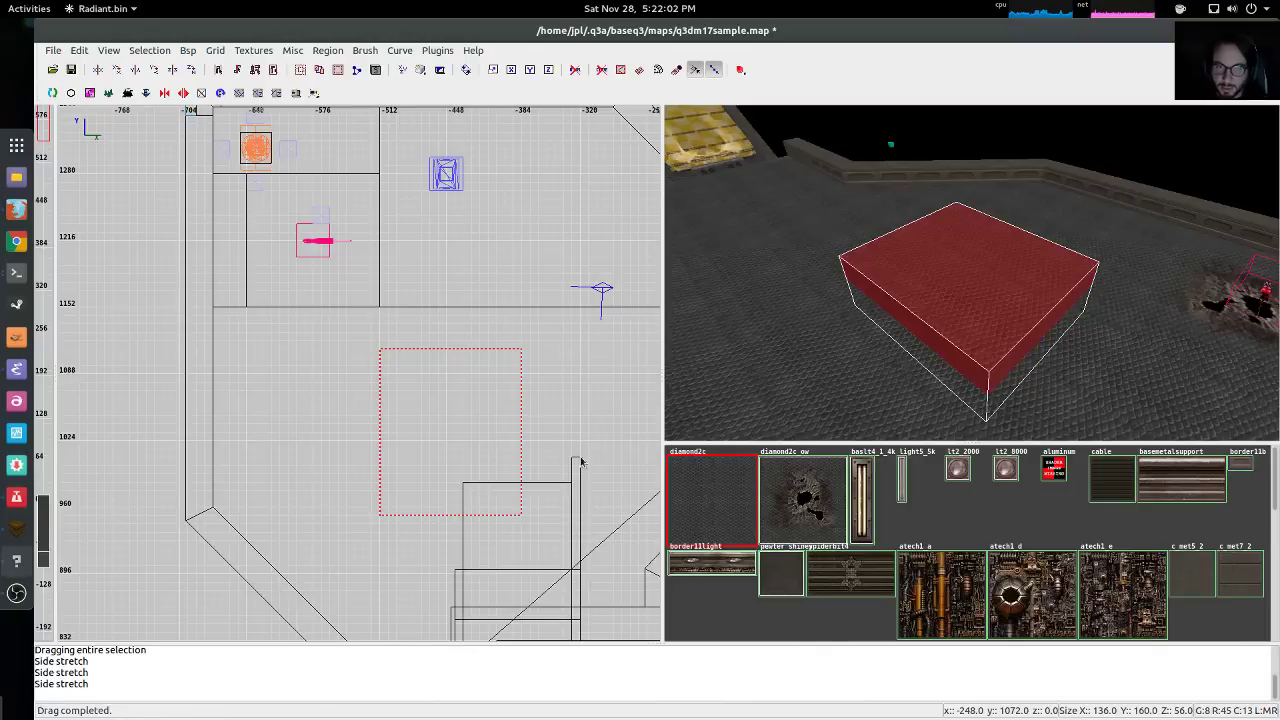
# Shift the new brush toward the platform's upper-left in the top view and raise it to origin Z 624 in the front view
pyautogui.moveTo(457, 434)
pyautogui.mouseDown()
pyautogui.moveTo(460, 377)
pyautogui.moveTo(411, 407)
pyautogui.moveTo(435, 391)
pyautogui.mouseUp()
pyautogui.hotkey('ctrl', 'Tab')
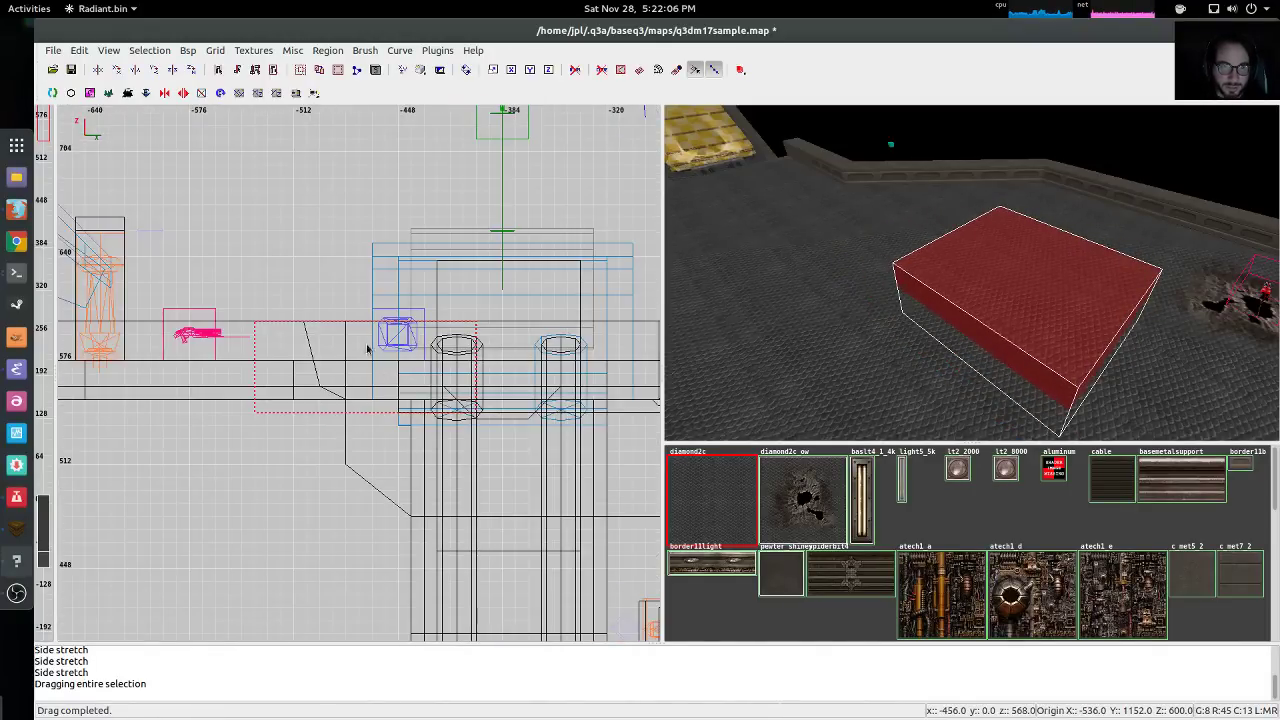
pyautogui.scroll(1, 367, 348)
pyautogui.moveTo(323, 354)
pyautogui.mouseDown()
pyautogui.moveTo(354, 229)
pyautogui.moveTo(323, 243)
pyautogui.moveTo(292, 299)
pyautogui.mouseUp()
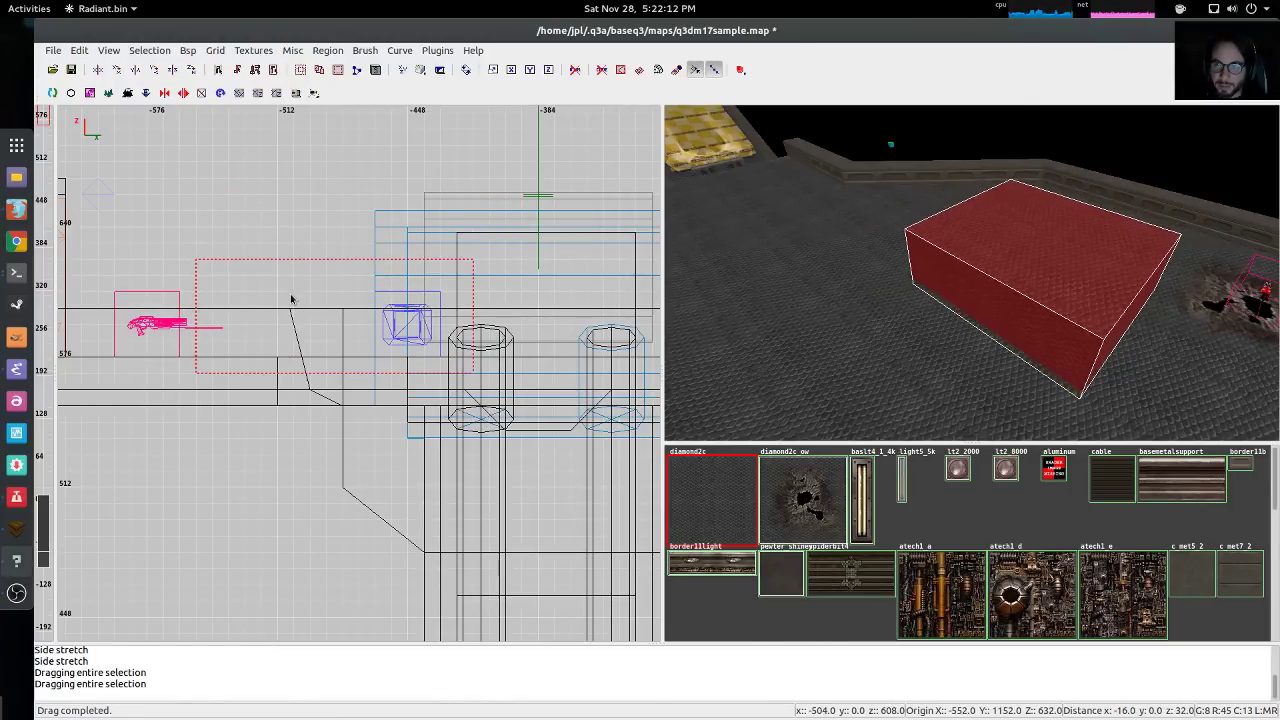
pyautogui.rightClick(876, 270)
pyautogui.press('Up')
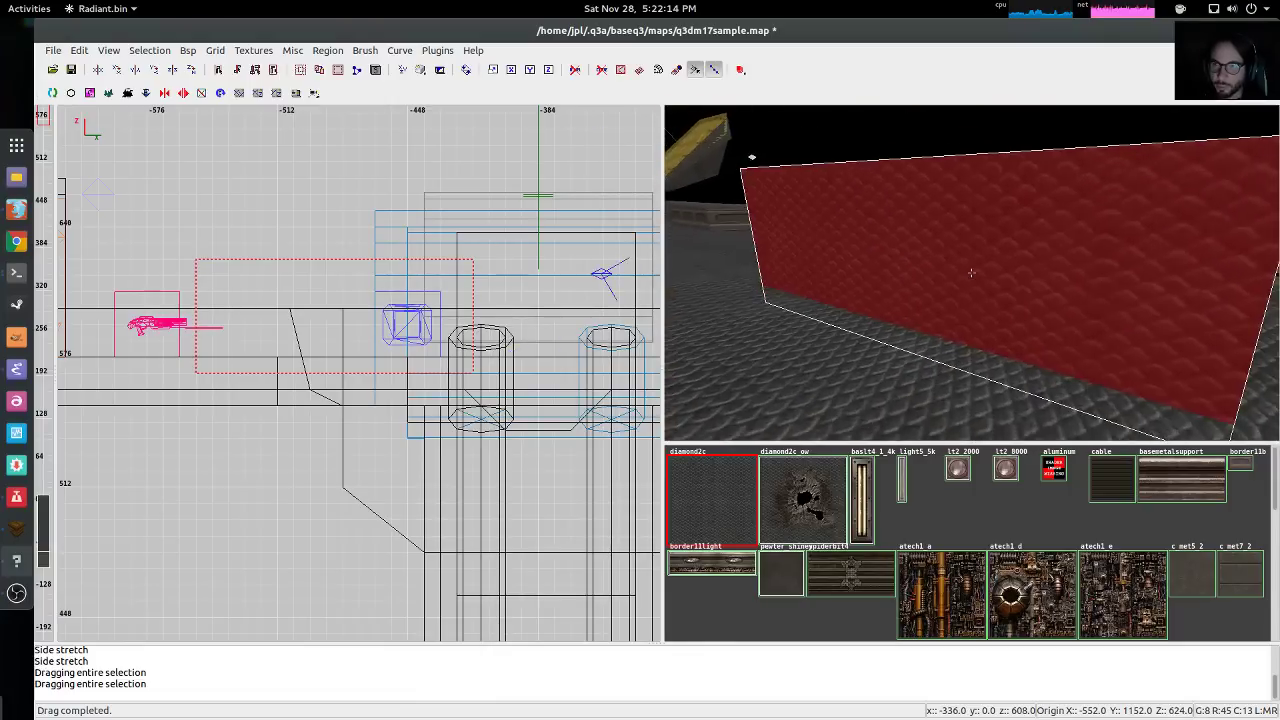
pyautogui.press('Down')
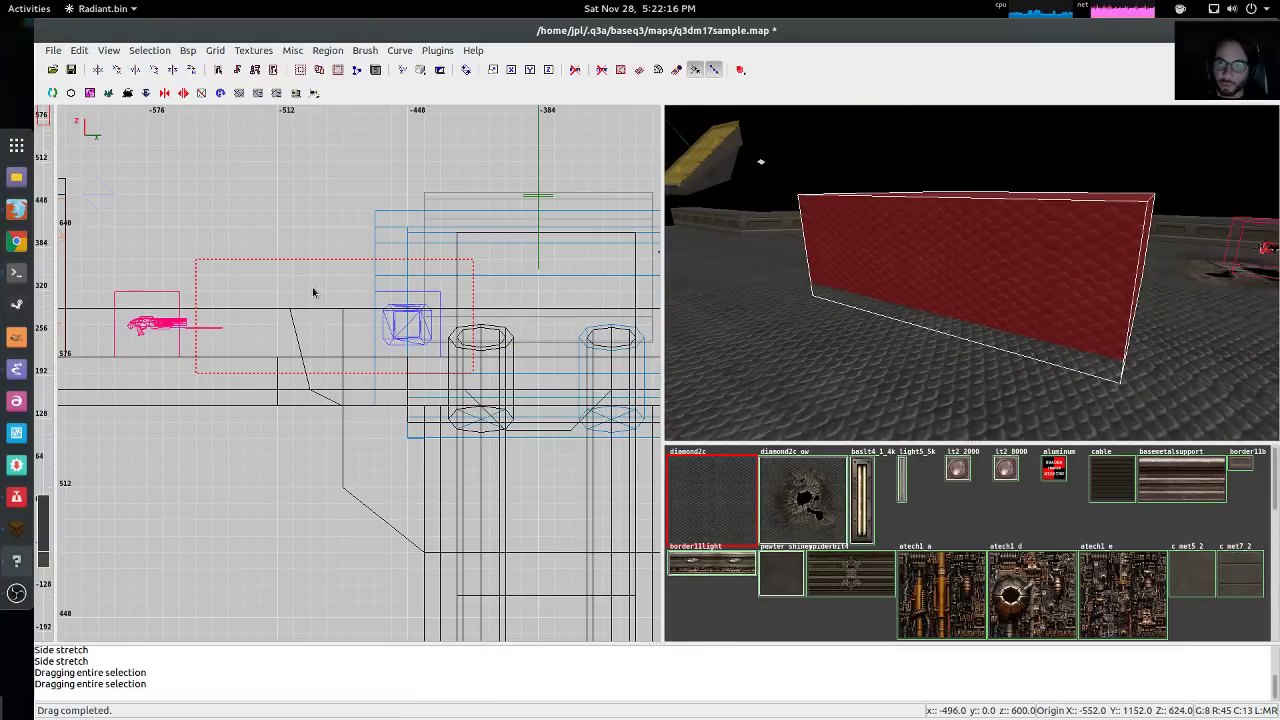
# Move the brush to origin X -568, Z 632 so it rests on the platform floor, and check it in 3D
pyautogui.moveTo(313, 289); pyautogui.dragTo(306, 281, button='right')
pyautogui.moveTo(314, 289)
pyautogui.mouseDown()
pyautogui.moveTo(294, 272)
pyautogui.moveTo(303, 314)
pyautogui.moveTo(282, 272)
pyautogui.mouseUp()
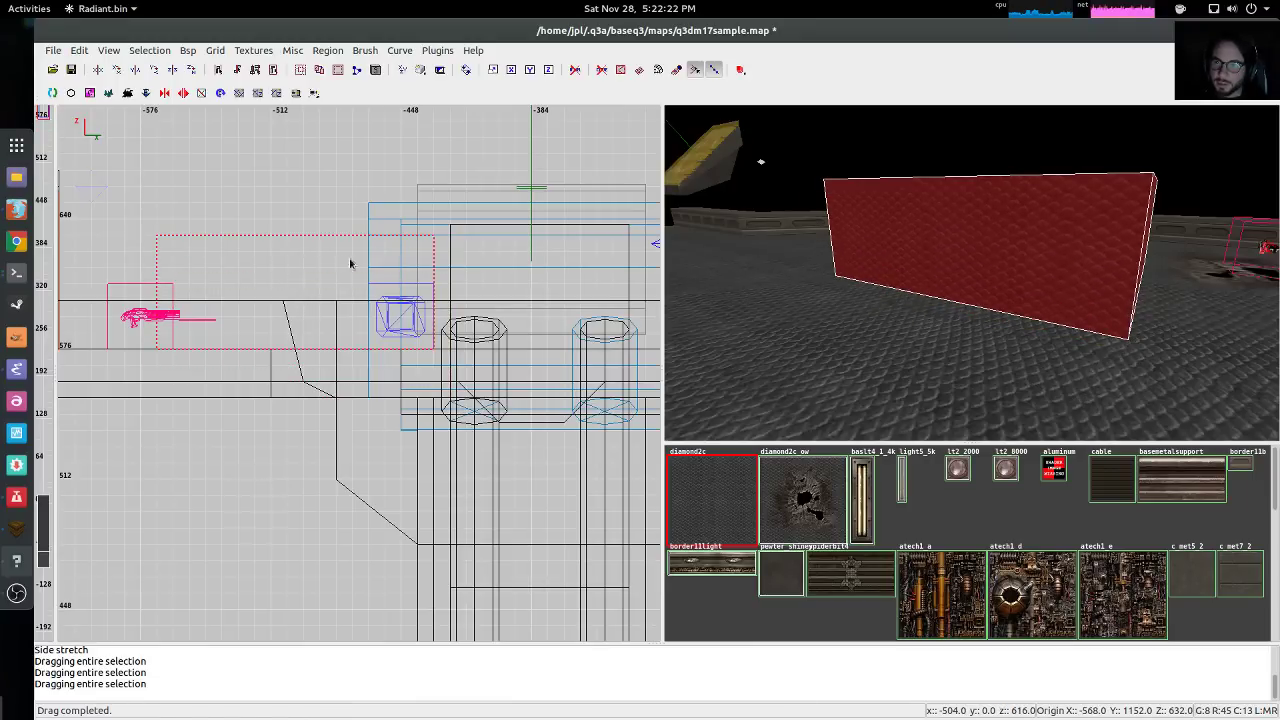
pyautogui.moveTo(304, 259)
pyautogui.mouseDown(button='right')
pyautogui.moveTo(276, 259)
pyautogui.moveTo(338, 336)
pyautogui.mouseUp(button='right')
pyautogui.rightClick(971, 272)
pyautogui.press('Up')
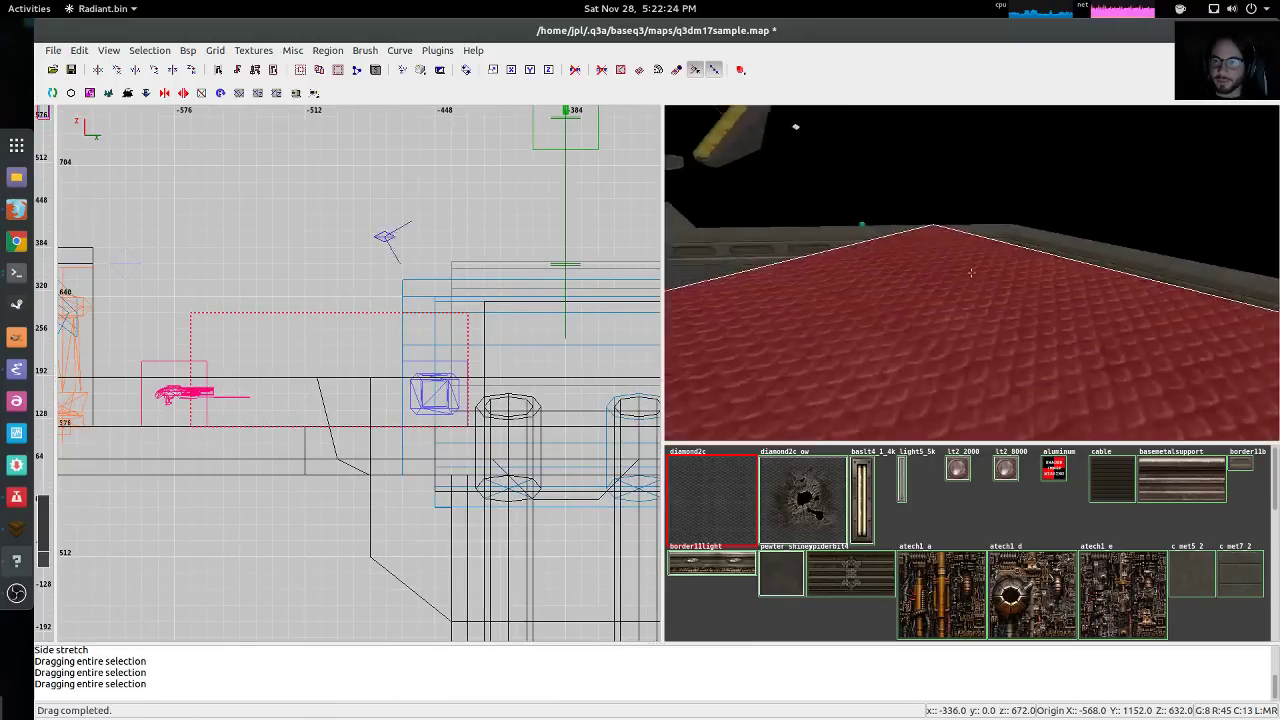
pyautogui.press('Down')
pyautogui.press('Up')
pyautogui.press('Down')
pyautogui.rightClick(971, 272)
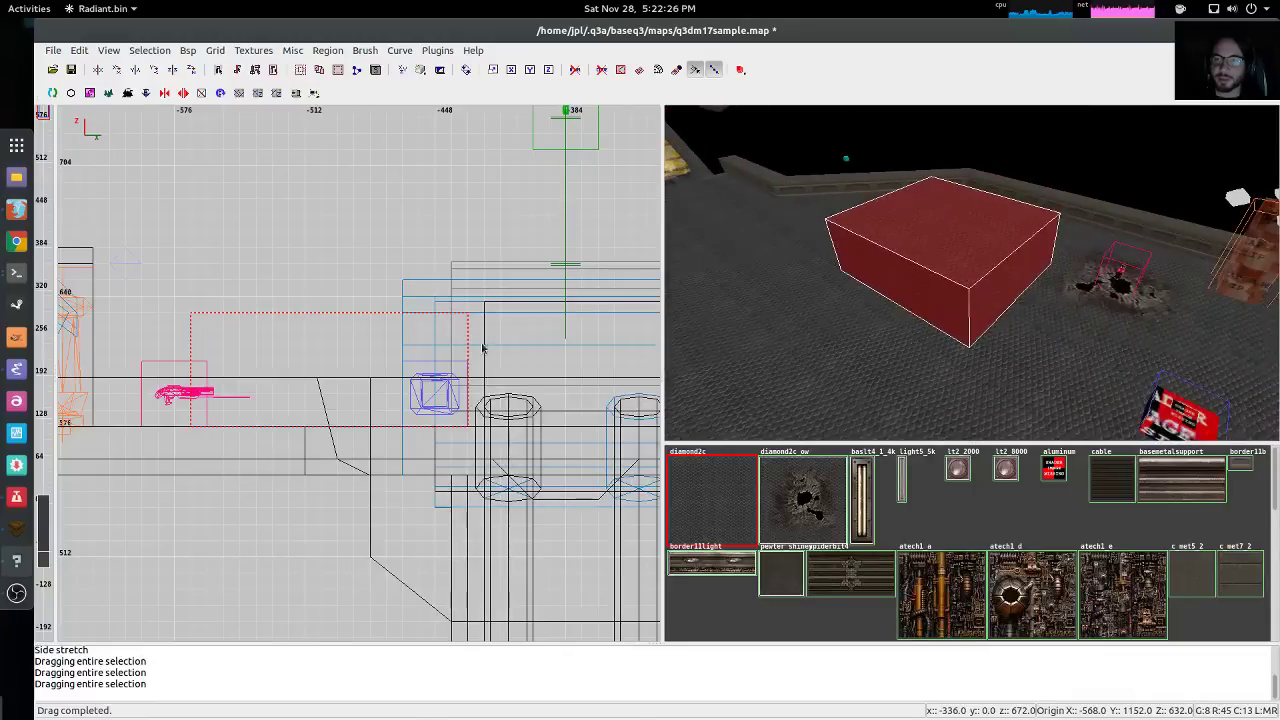
# Stretch the brush's top side down to about 40 units high and up to a height of 64 units
pyautogui.moveTo(330, 317)
pyautogui.mouseDown(button='right')
pyautogui.moveTo(319, 346)
pyautogui.moveTo(334, 317)
pyautogui.moveTo(348, 322)
pyautogui.mouseUp(button='right')
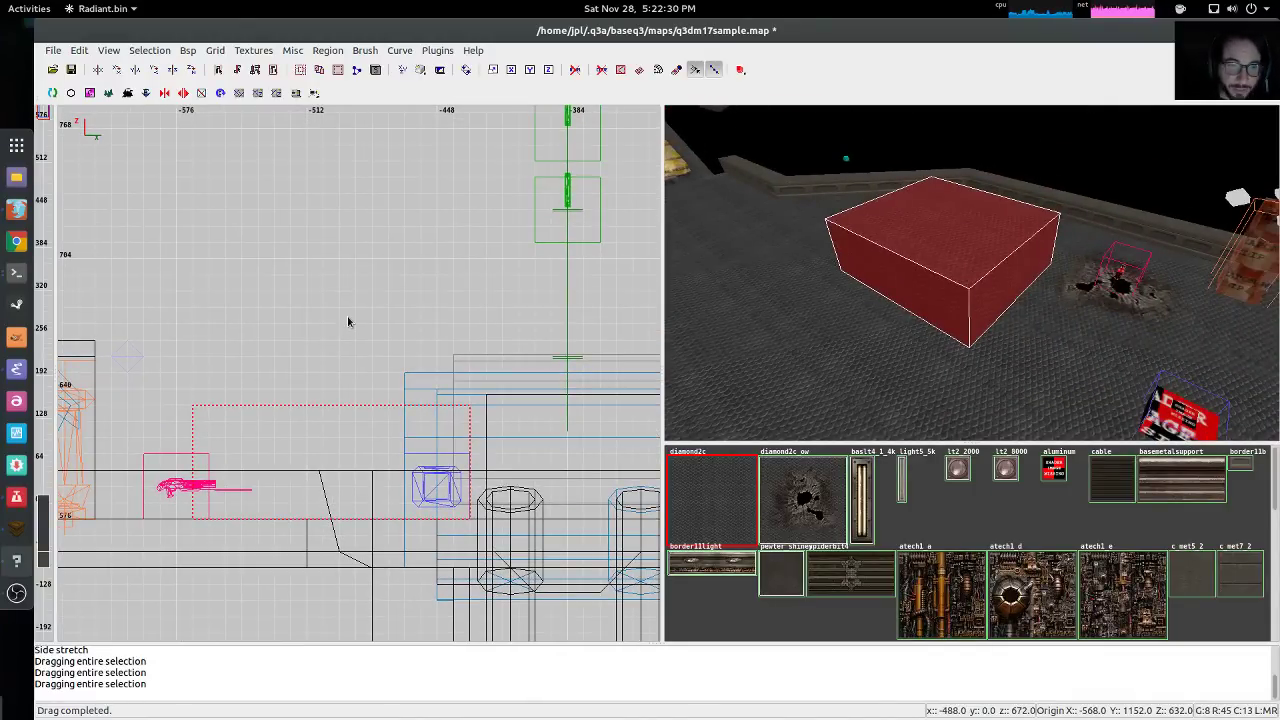
pyautogui.moveTo(349, 323); pyautogui.dragTo(347, 374, button='right')
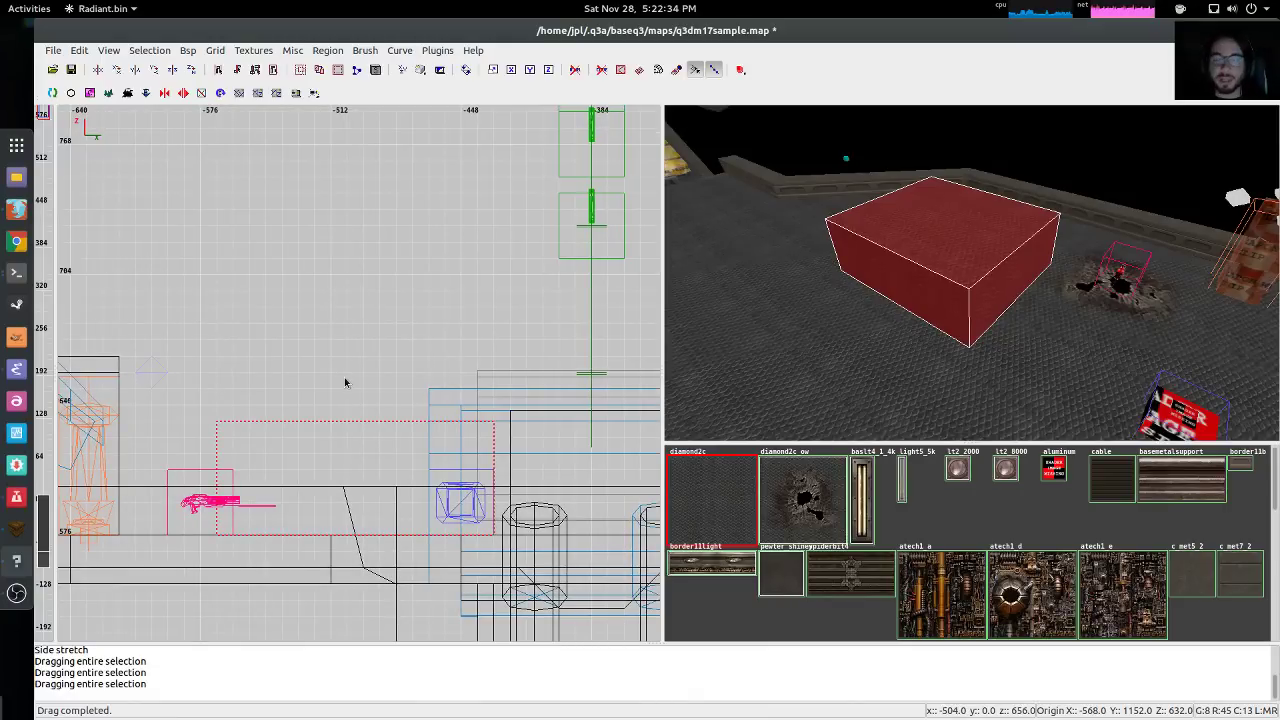
pyautogui.moveTo(351, 401)
pyautogui.mouseDown()
pyautogui.moveTo(352, 301)
pyautogui.moveTo(339, 441)
pyautogui.mouseUp()
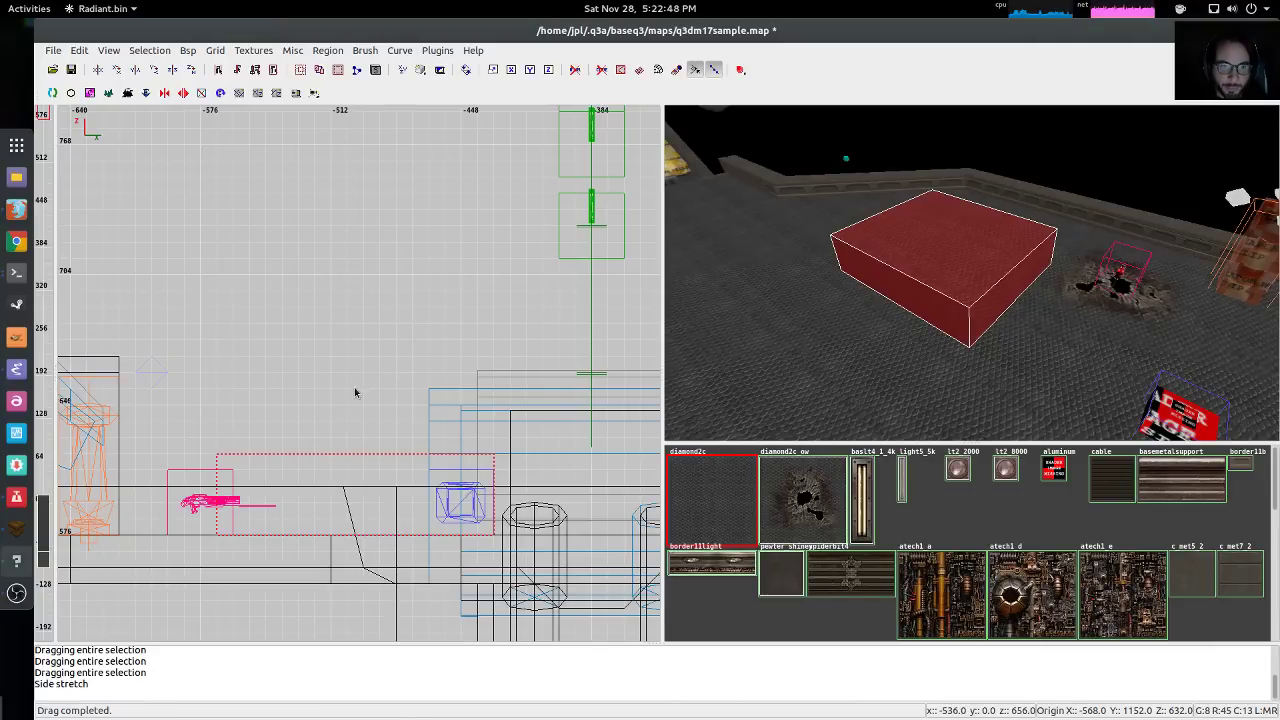
pyautogui.moveTo(355, 392)
pyautogui.mouseDown()
pyautogui.moveTo(360, 194)
pyautogui.moveTo(343, 408)
pyautogui.moveTo(371, 240)
pyautogui.moveTo(366, 354)
pyautogui.moveTo(334, 371)
pyautogui.moveTo(330, 392)
pyautogui.mouseUp()
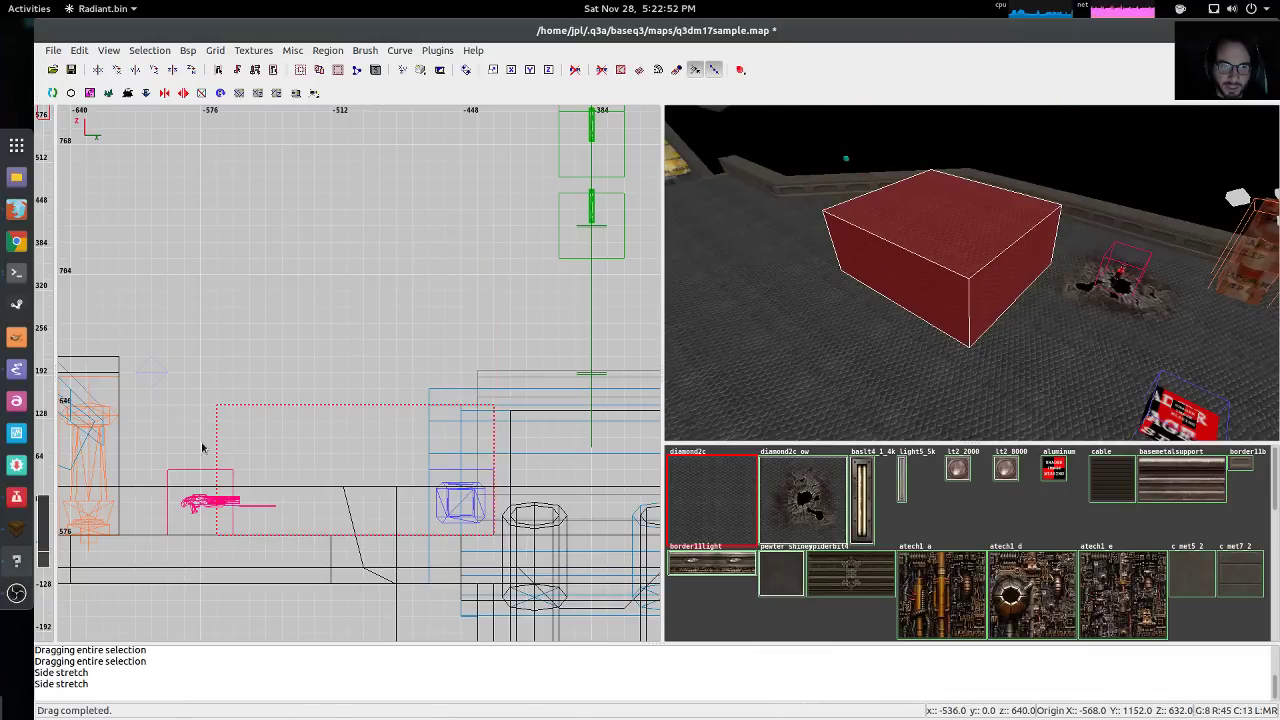
# Narrow the brush by stretching its left side inward to X -512 in the front view, and inspect it in 3D
pyautogui.moveTo(202, 448)
pyautogui.mouseDown()
pyautogui.moveTo(400, 449)
pyautogui.moveTo(310, 449)
pyautogui.mouseUp()
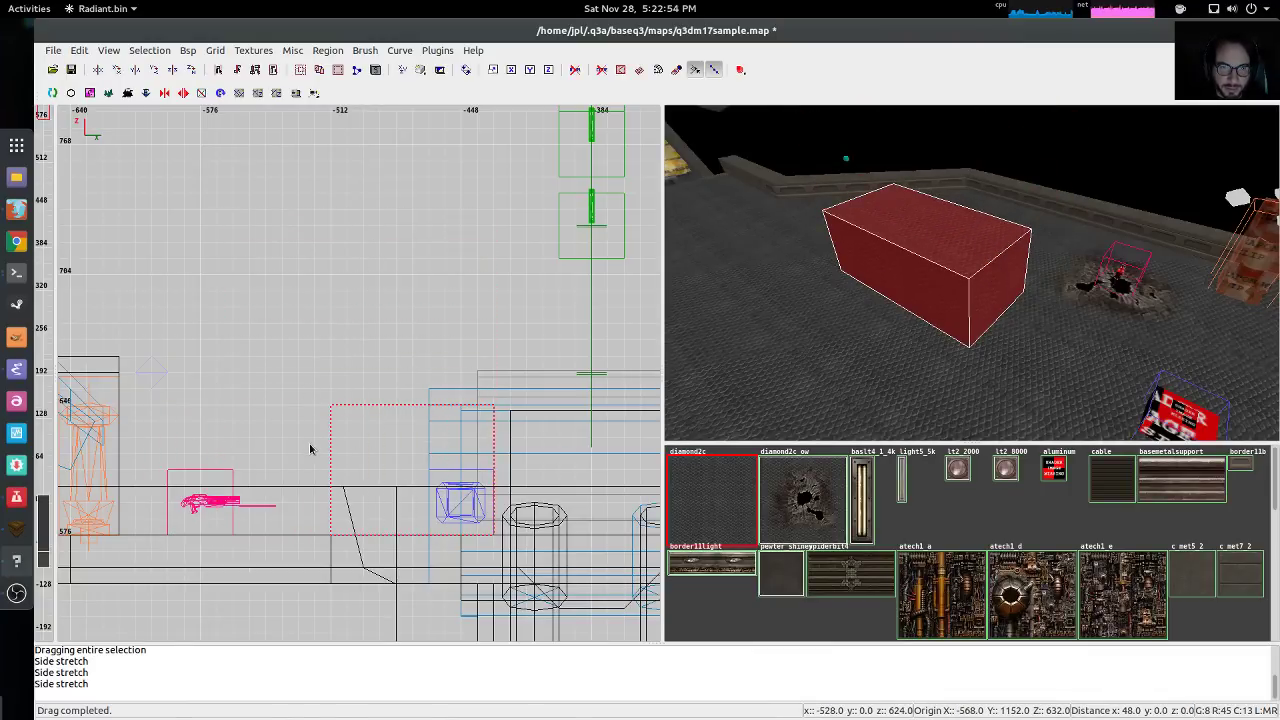
pyautogui.moveTo(380, 437); pyautogui.dragTo(313, 428, button='right')
pyautogui.rightClick(880, 303)
pyautogui.press('Right')
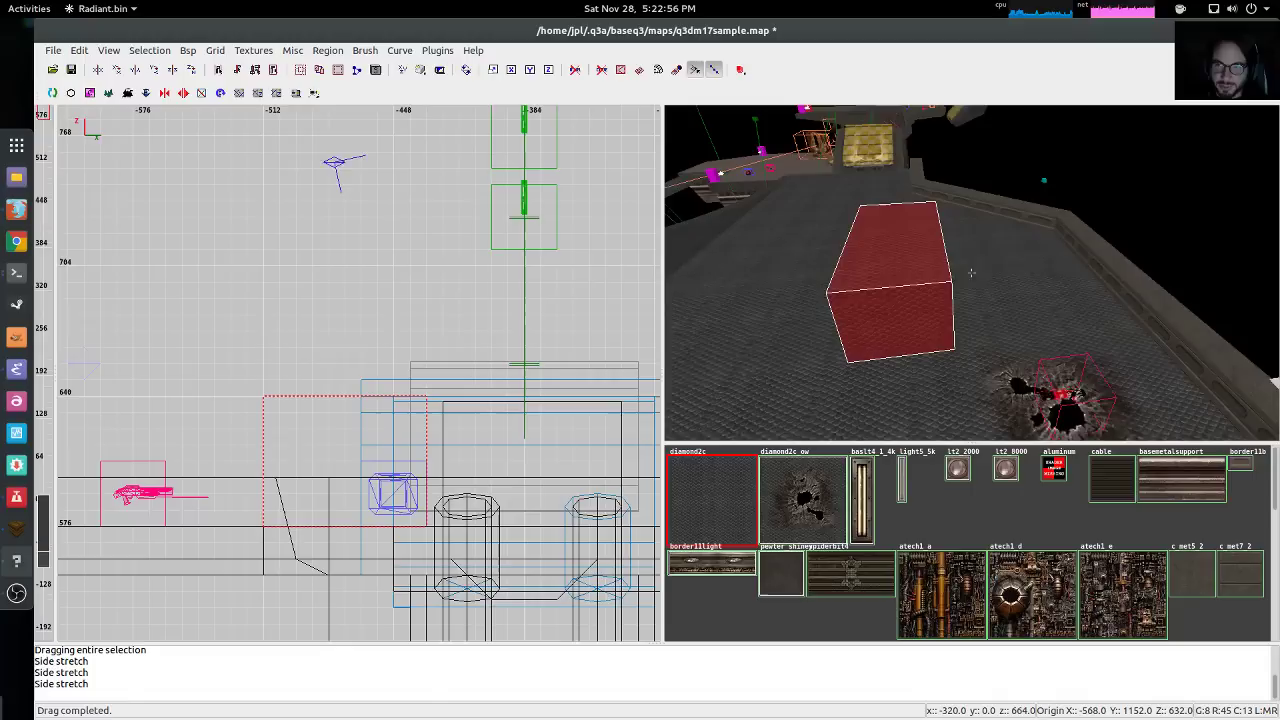
pyautogui.rightClick(971, 272)
# Shorten the brush by 72 units along Y by stretching its far side inward in the YZ side view
pyautogui.moveTo(473, 336); pyautogui.dragTo(453, 354, button='right')
pyautogui.hotkey('ctrl', 'Tab')
pyautogui.moveTo(434, 272); pyautogui.dragTo(445, 324, button='right')
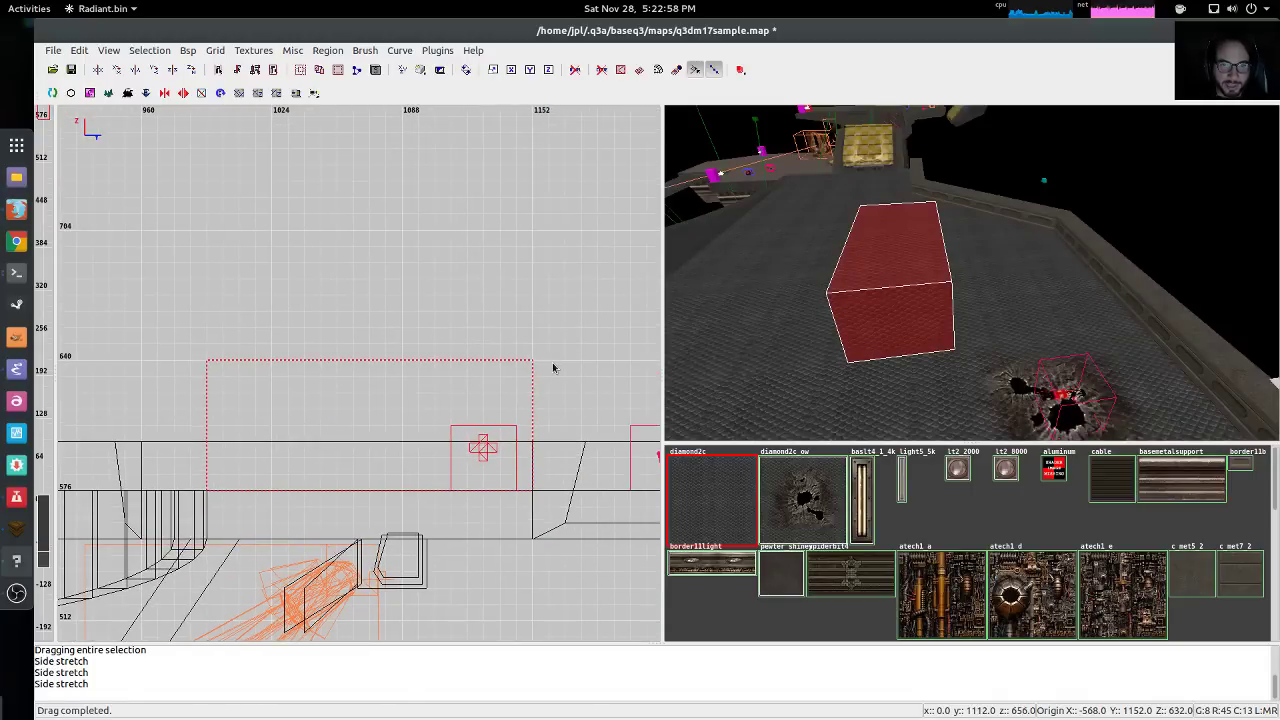
pyautogui.moveTo(553, 363); pyautogui.dragTo(402, 370)
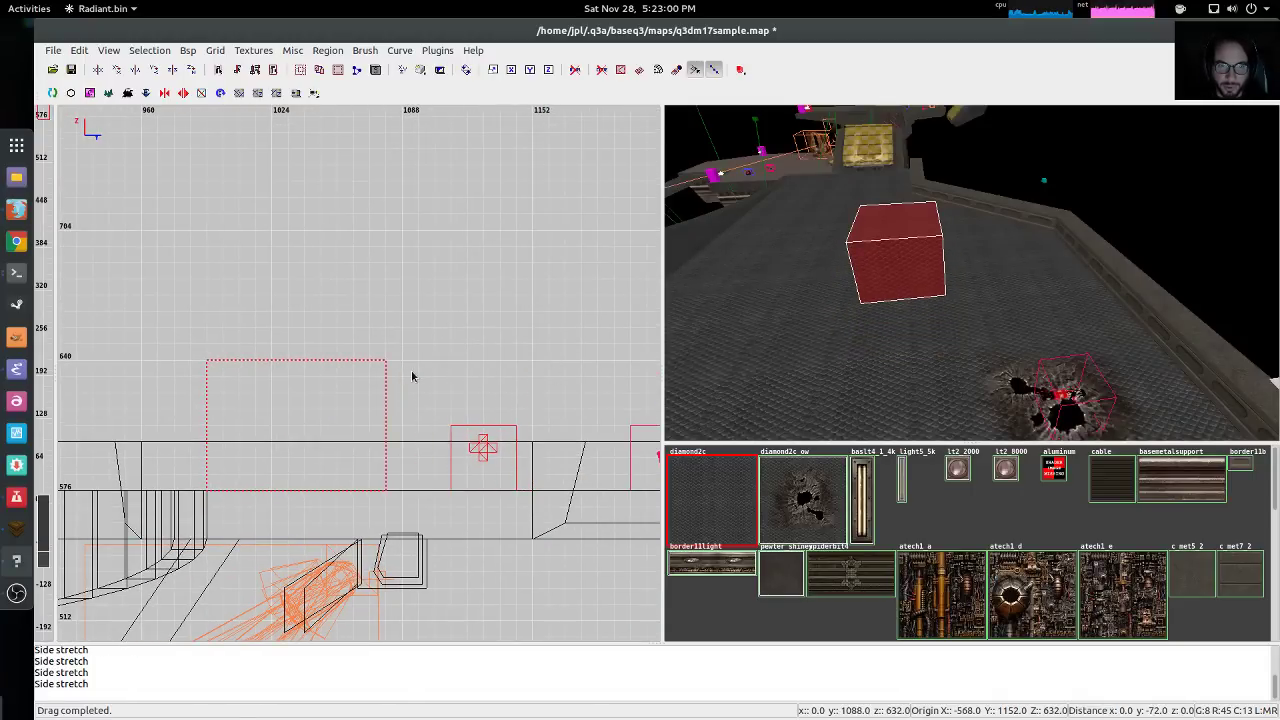
# Enlarge the brush in the top view to about 128 by 120 units, and shift it along Y
pyautogui.moveTo(412, 376); pyautogui.dragTo(599, 394, button='right')
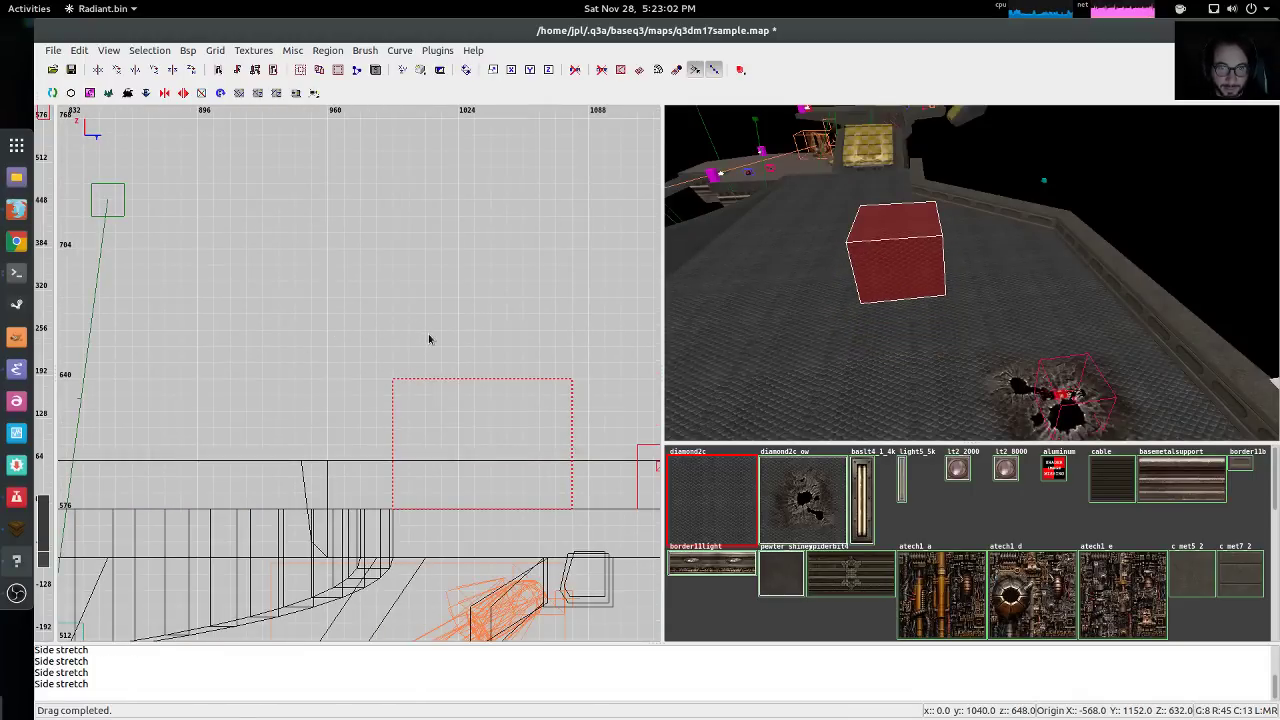
pyautogui.hotkey('ctrl', 'Tab')
pyautogui.moveTo(431, 503)
pyautogui.mouseDown()
pyautogui.moveTo(545, 495)
pyautogui.moveTo(489, 480)
pyautogui.moveTo(437, 494)
pyautogui.moveTo(491, 514)
pyautogui.moveTo(552, 593)
pyautogui.moveTo(535, 590)
pyautogui.mouseUp()
pyautogui.moveTo(391, 454); pyautogui.dragTo(391, 446)
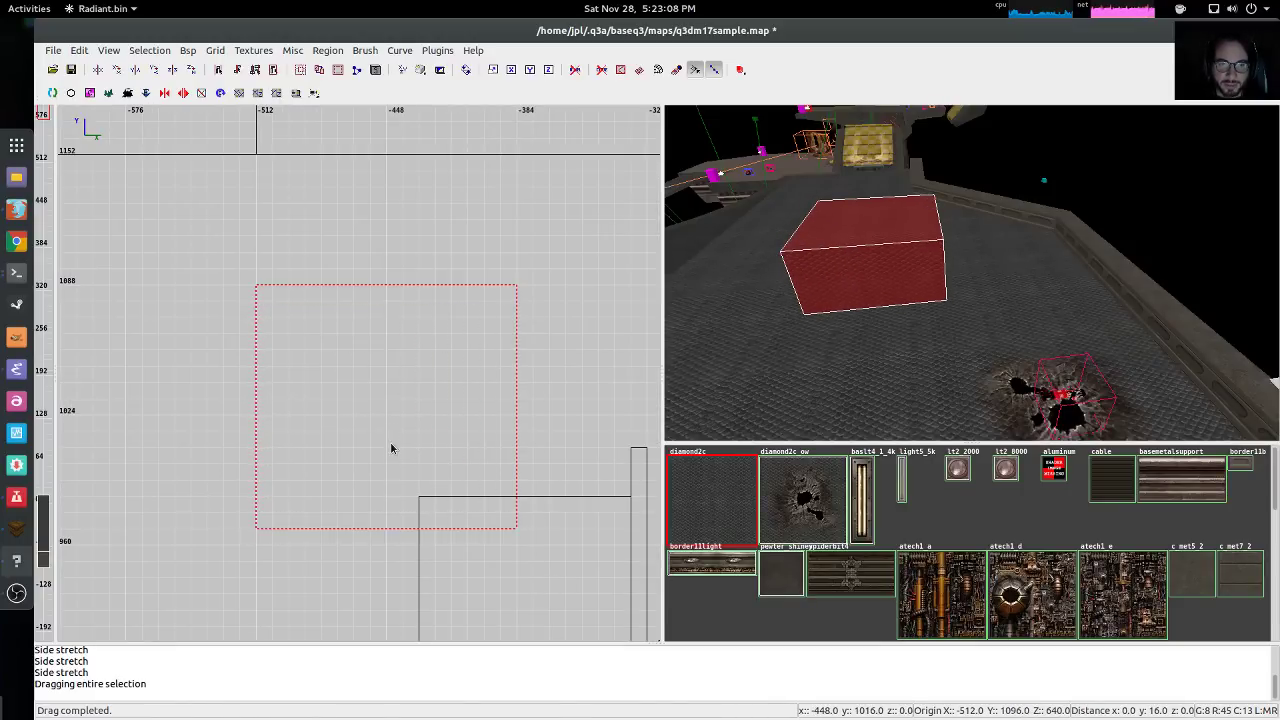
# Thin the brush to a 16-unit-thick wall by stretching its lower Y side inward in the top view, and inspect it in 3D
pyautogui.moveTo(343, 580); pyautogui.dragTo(361, 390)
pyautogui.rightClick(789, 263)
pyautogui.press('Up')
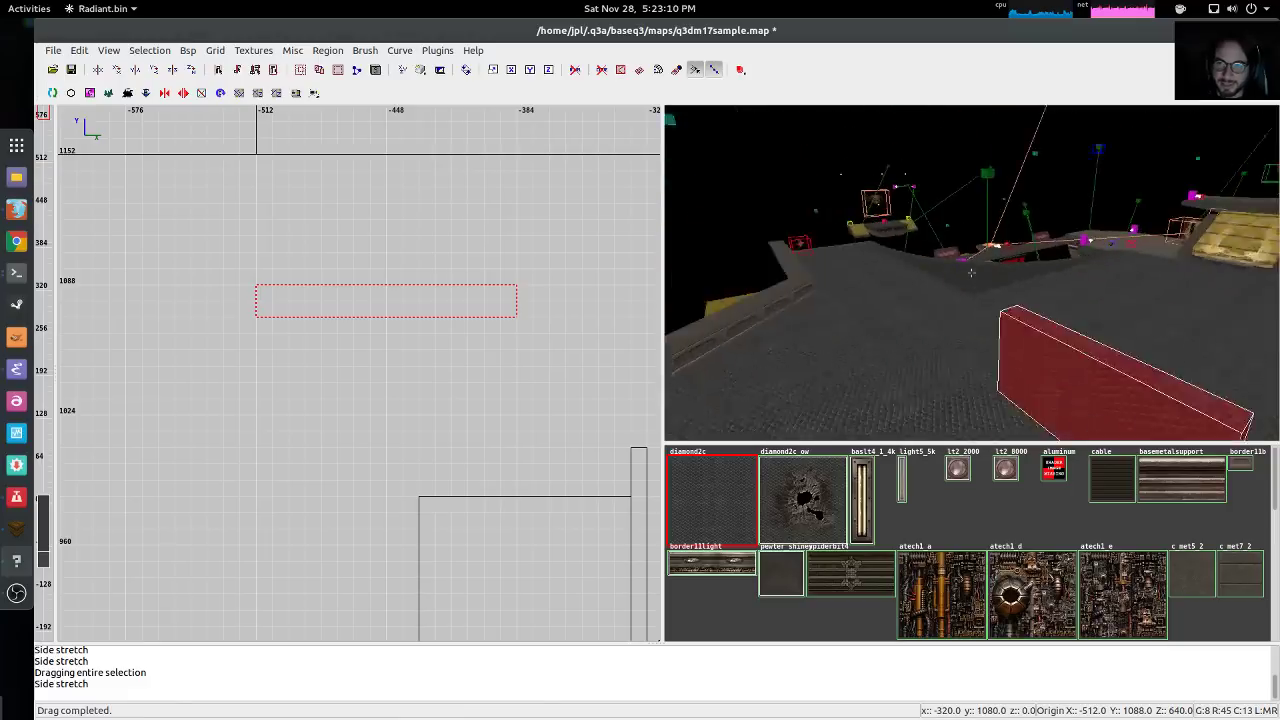
pyautogui.press('Down')
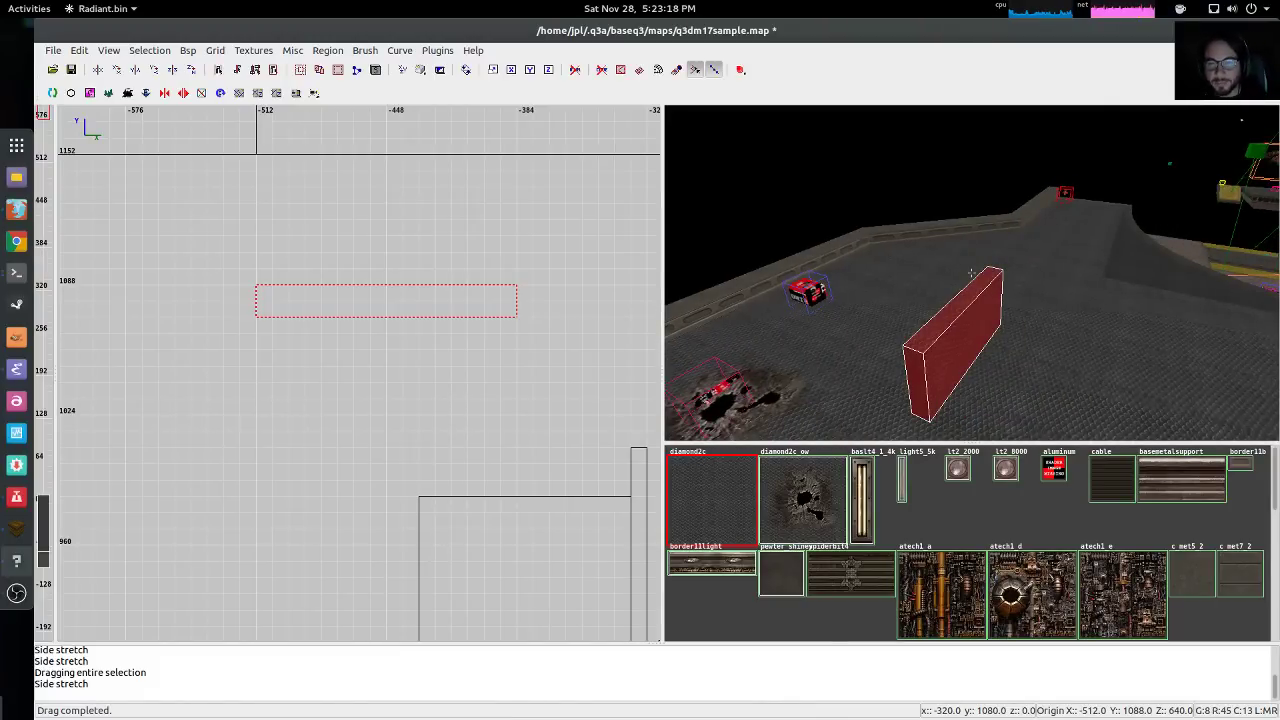
pyautogui.moveTo(531, 289)
pyautogui.mouseDown()
pyautogui.moveTo(546, 294)
pyautogui.moveTo(417, 294)
pyautogui.moveTo(541, 297)
pyautogui.mouseUp()
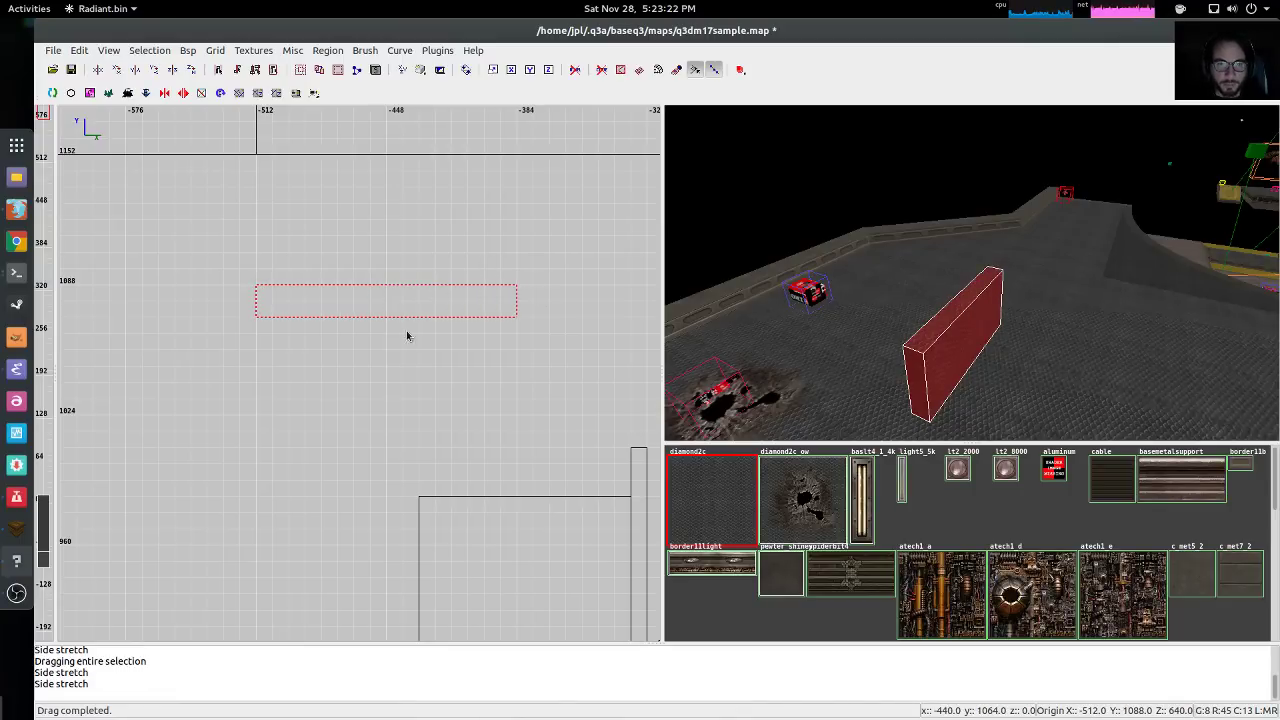
# Stretch the brush's lower Y side outward to Y 960 to form a 128 by 128 unit block, and inspect it in 3D
pyautogui.moveTo(423, 371); pyautogui.dragTo(430, 196, button='right')
pyautogui.scroll(-1, 423, 371)
pyautogui.moveTo(381, 332); pyautogui.dragTo(389, 522)
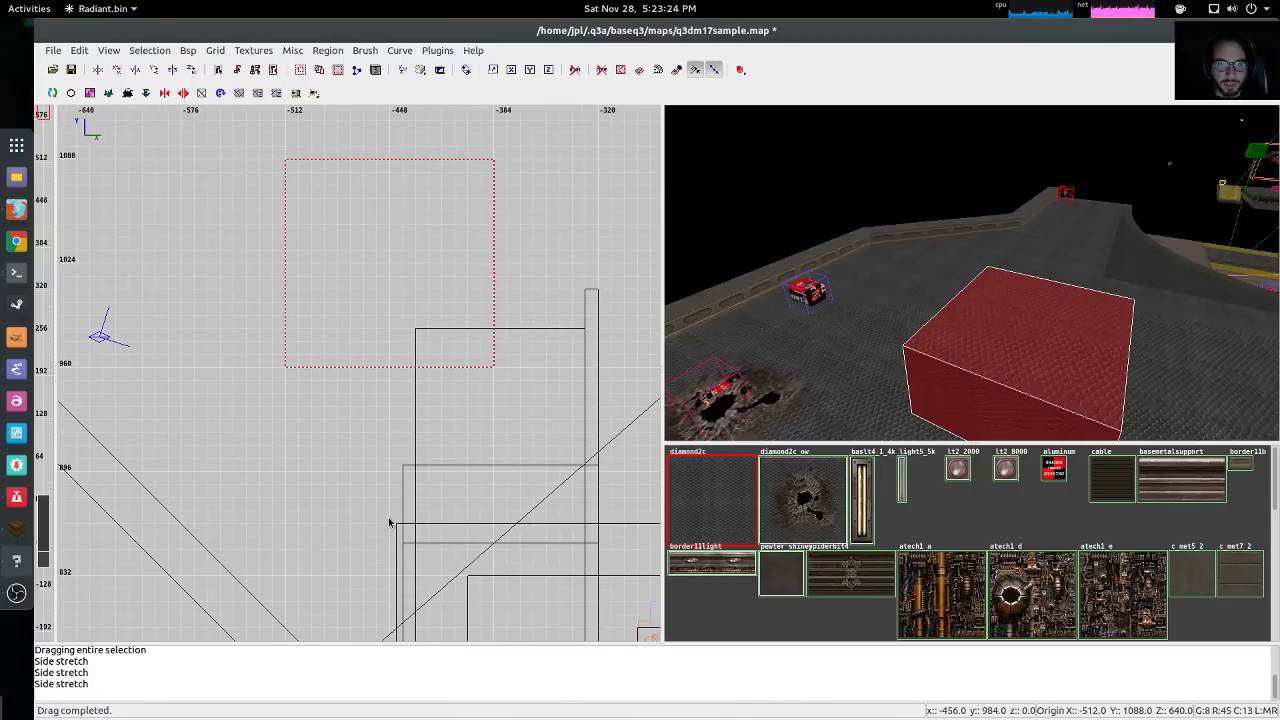
pyautogui.rightClick(880, 340)
pyautogui.press('Up')
pyautogui.press('Down')
pyautogui.press('Right')
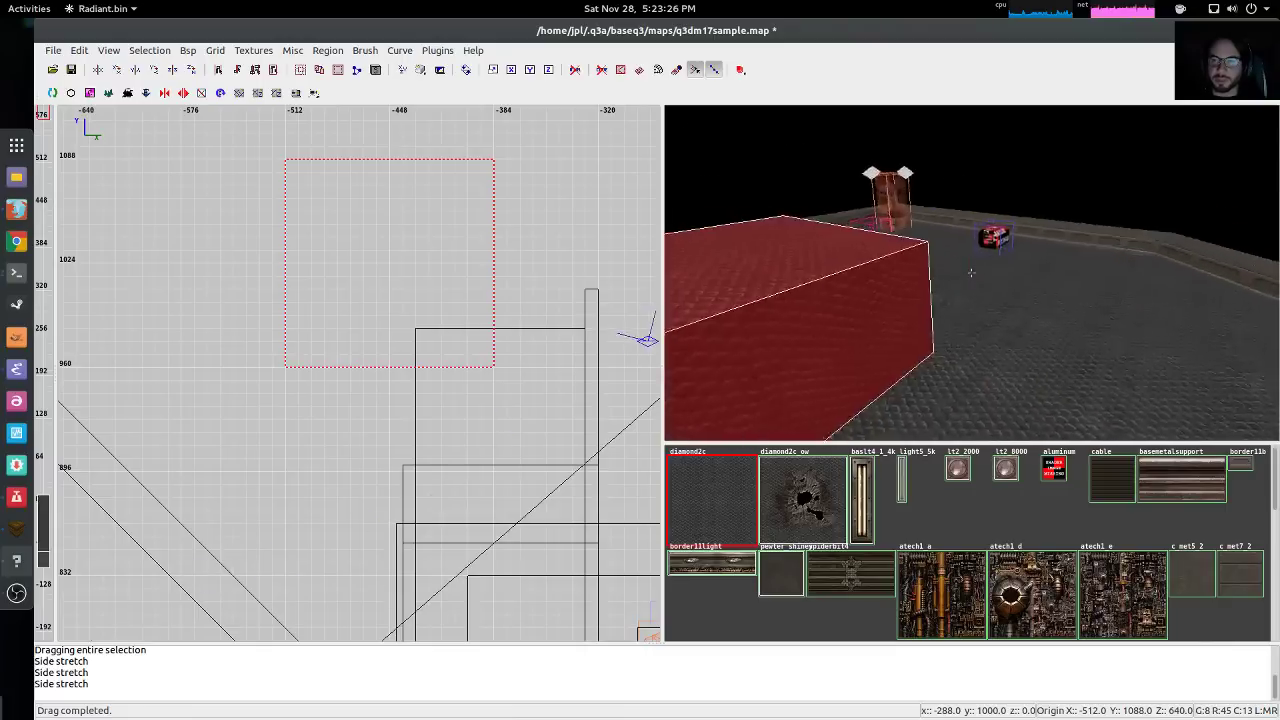
pyautogui.press('Left')
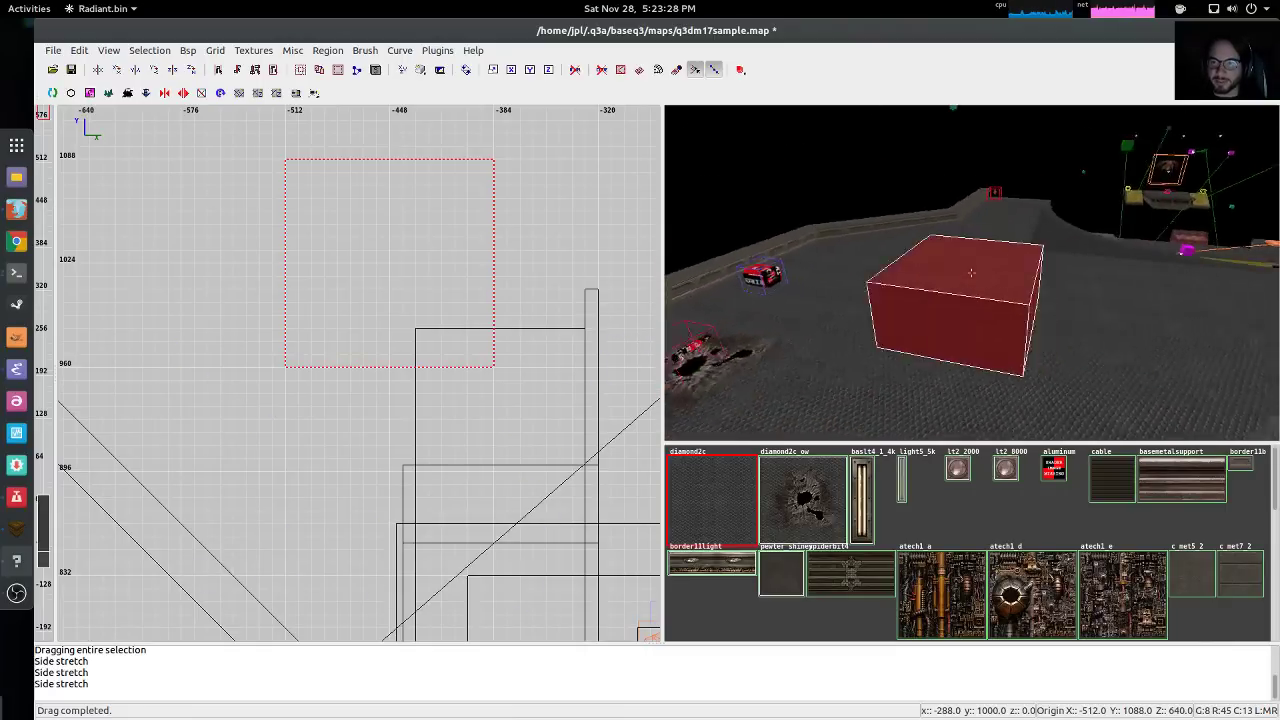
pyautogui.rightClick(970, 272)
pyautogui.moveTo(571, 278)
pyautogui.mouseDown()
pyautogui.moveTo(494, 271)
pyautogui.moveTo(573, 254)
pyautogui.mouseUp()
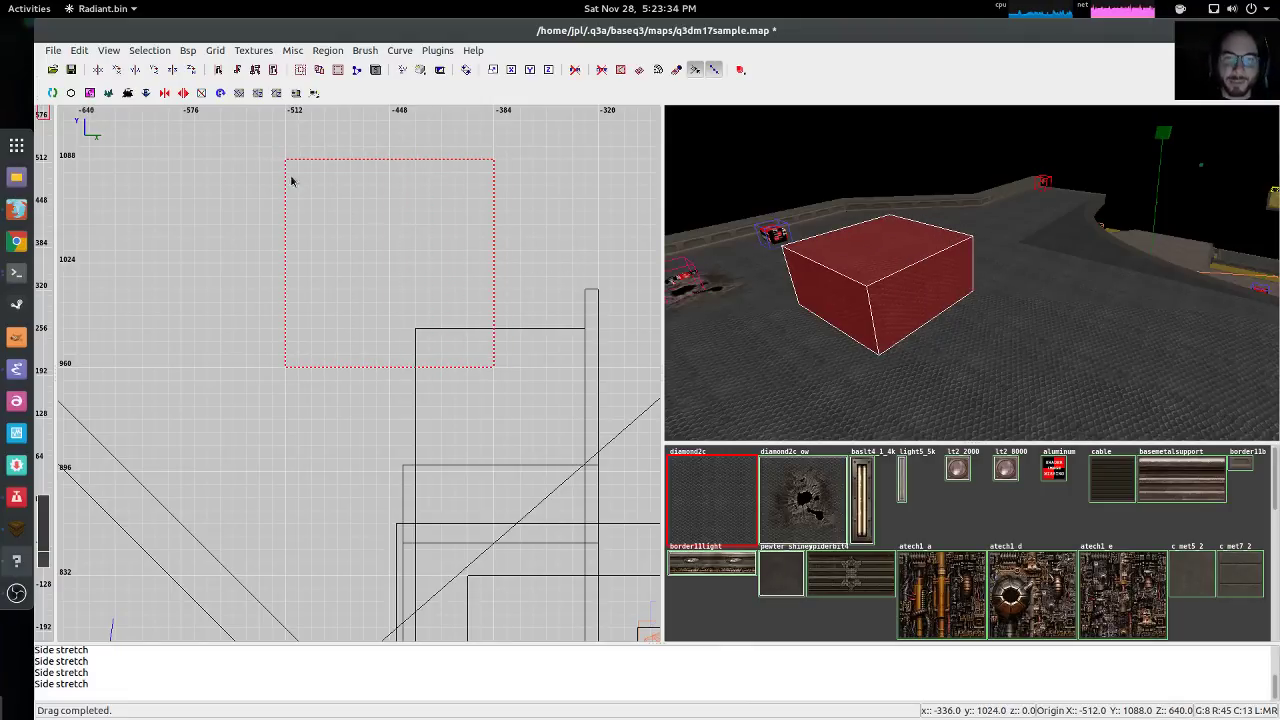
# Draw a new 96 by 96 by 64 unit brush centred inside the block in the top view, and inspect the overlap in 3D
pyautogui.press('Escape')
pyautogui.moveTo(308, 187)
pyautogui.mouseDown()
pyautogui.moveTo(386, 237)
pyautogui.moveTo(469, 350)
pyautogui.mouseUp()
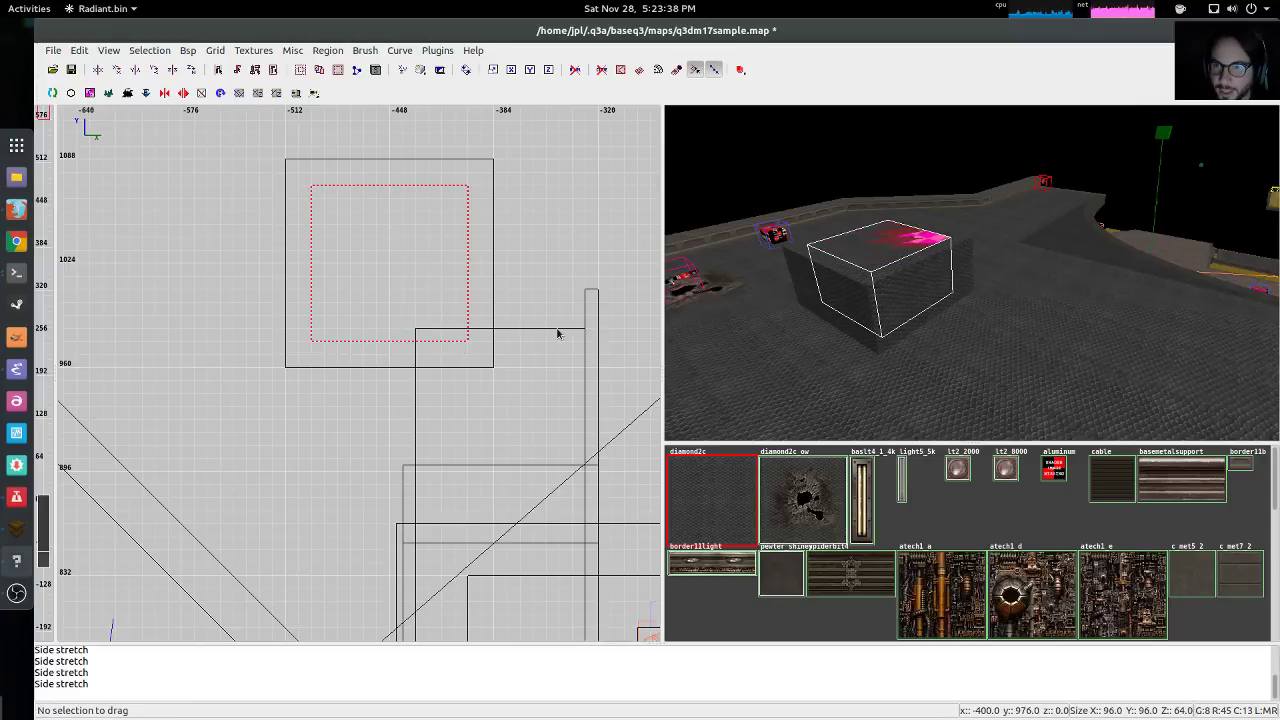
pyautogui.rightClick(923, 260)
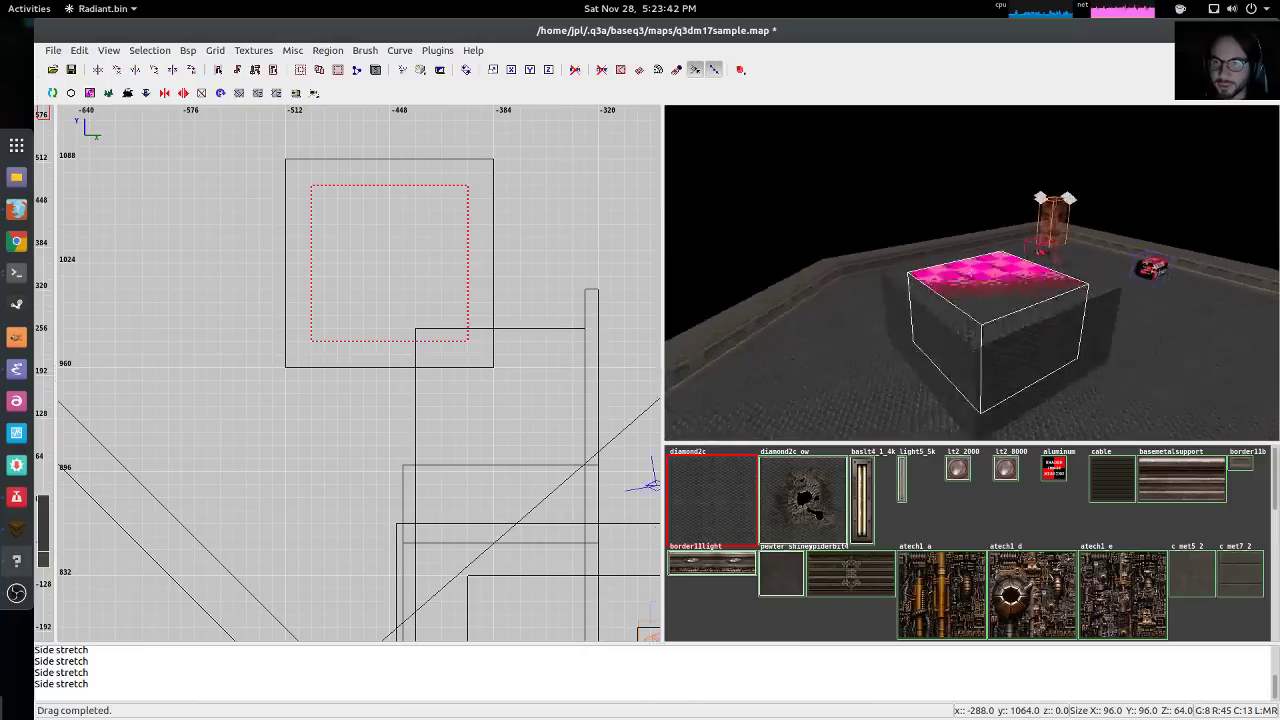
pyautogui.rightClick(970, 272)
pyautogui.press('Up')
pyautogui.press('Right')
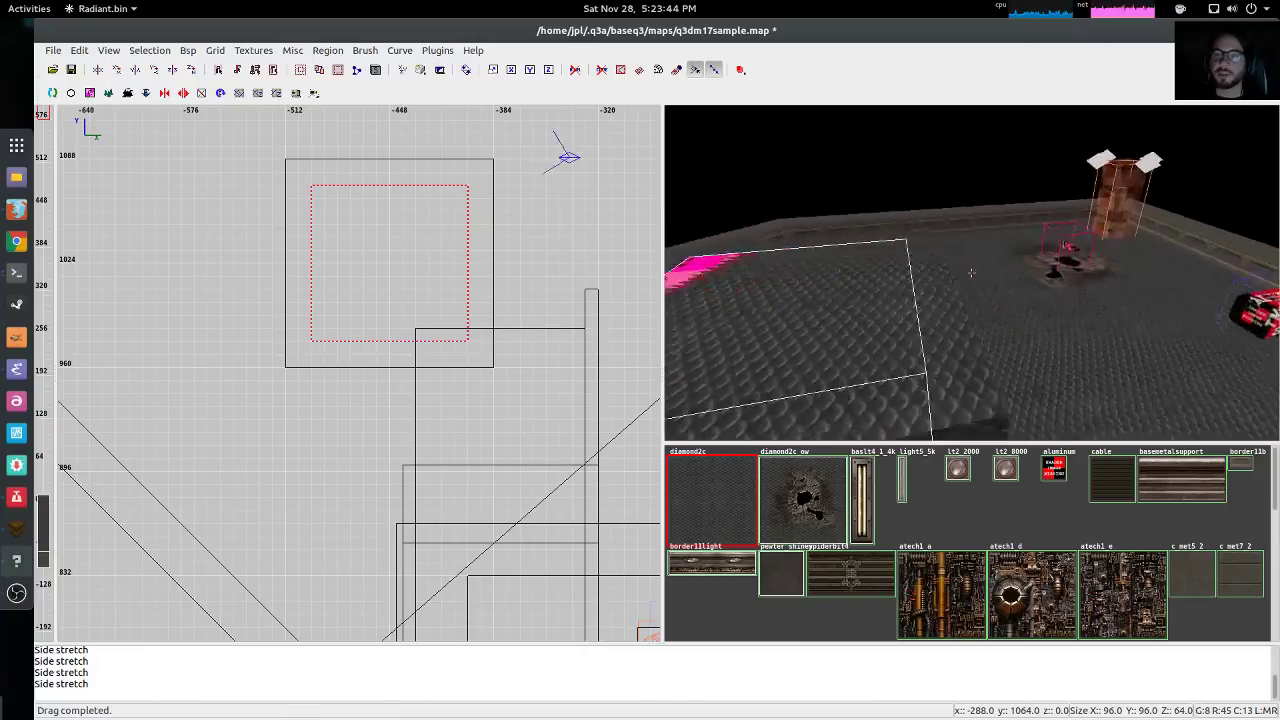
pyautogui.press('Left')
pyautogui.press('Up')
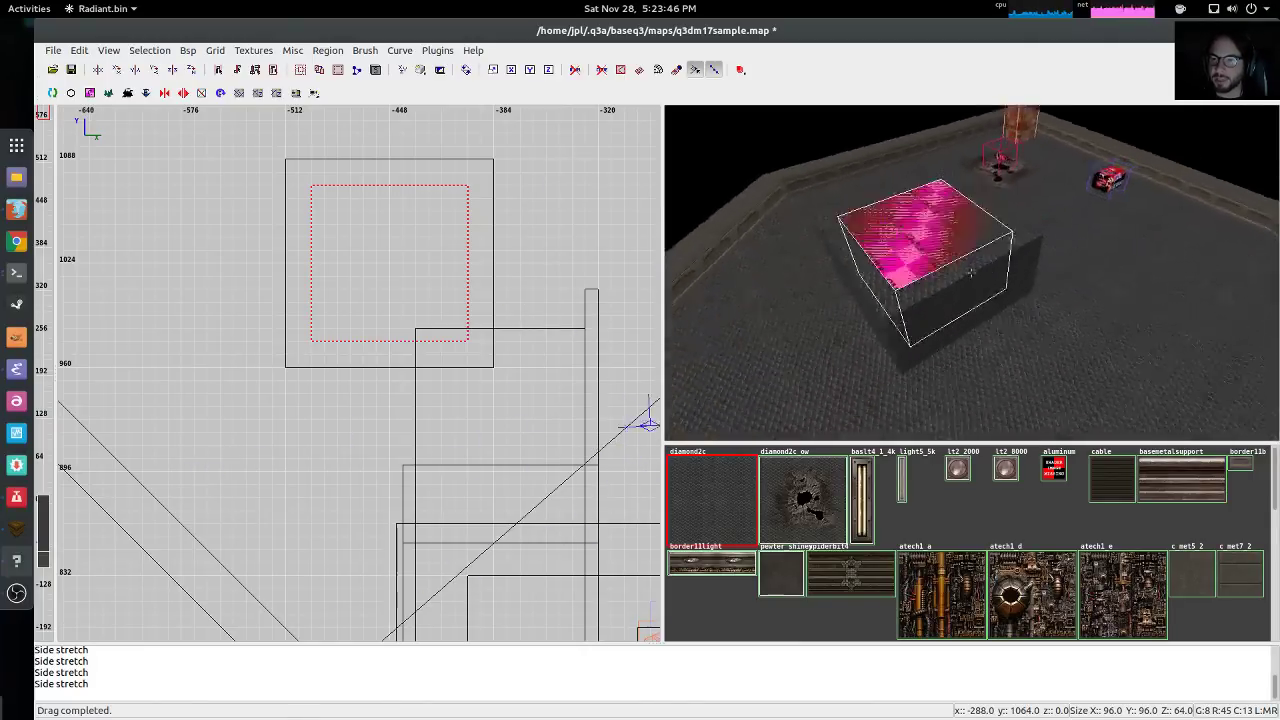
pyautogui.press('Right')
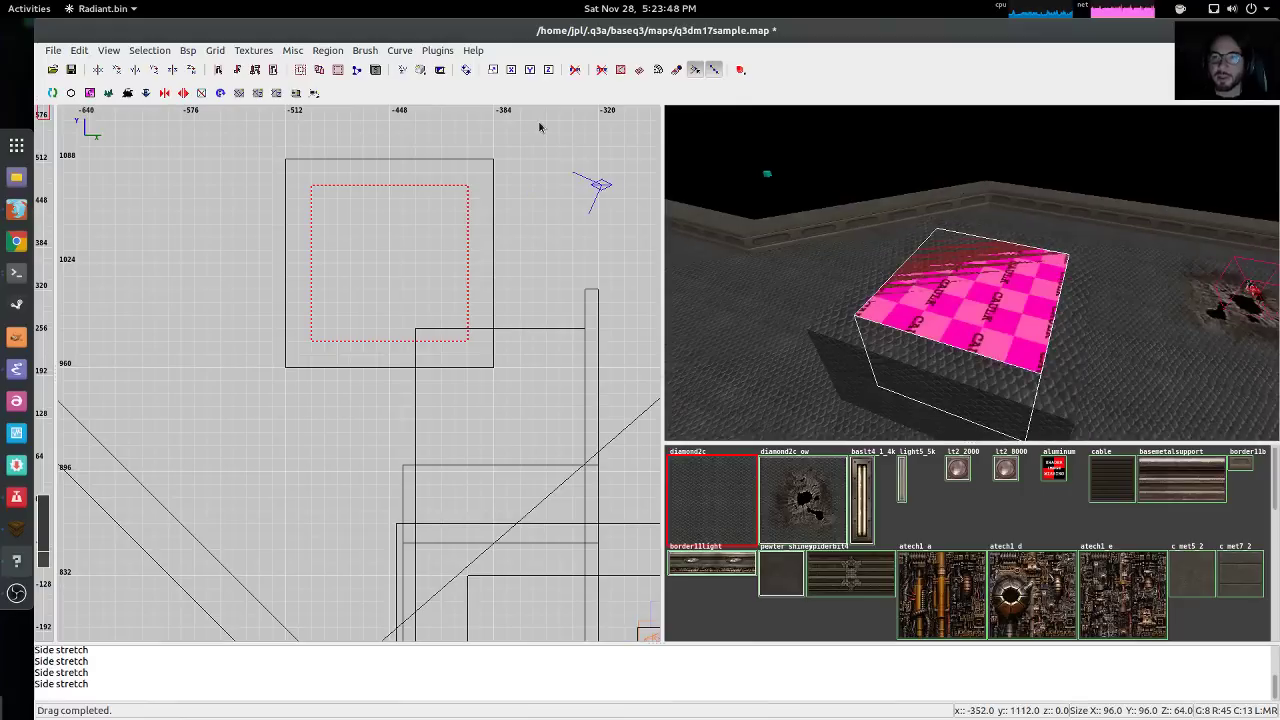
# CSG-subtract the inner brush from the block, delete the inner brush, and inspect the hollow in 3D
pyautogui.click(292, 50)
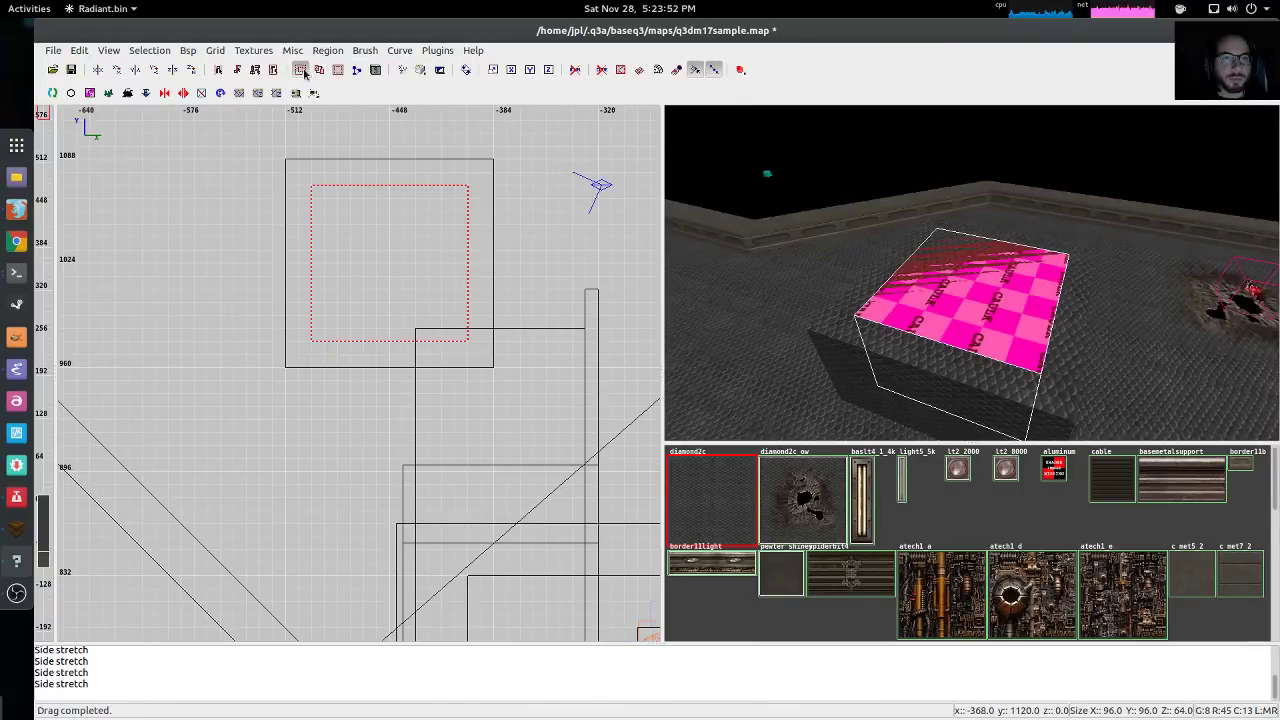
pyautogui.click(302, 71)
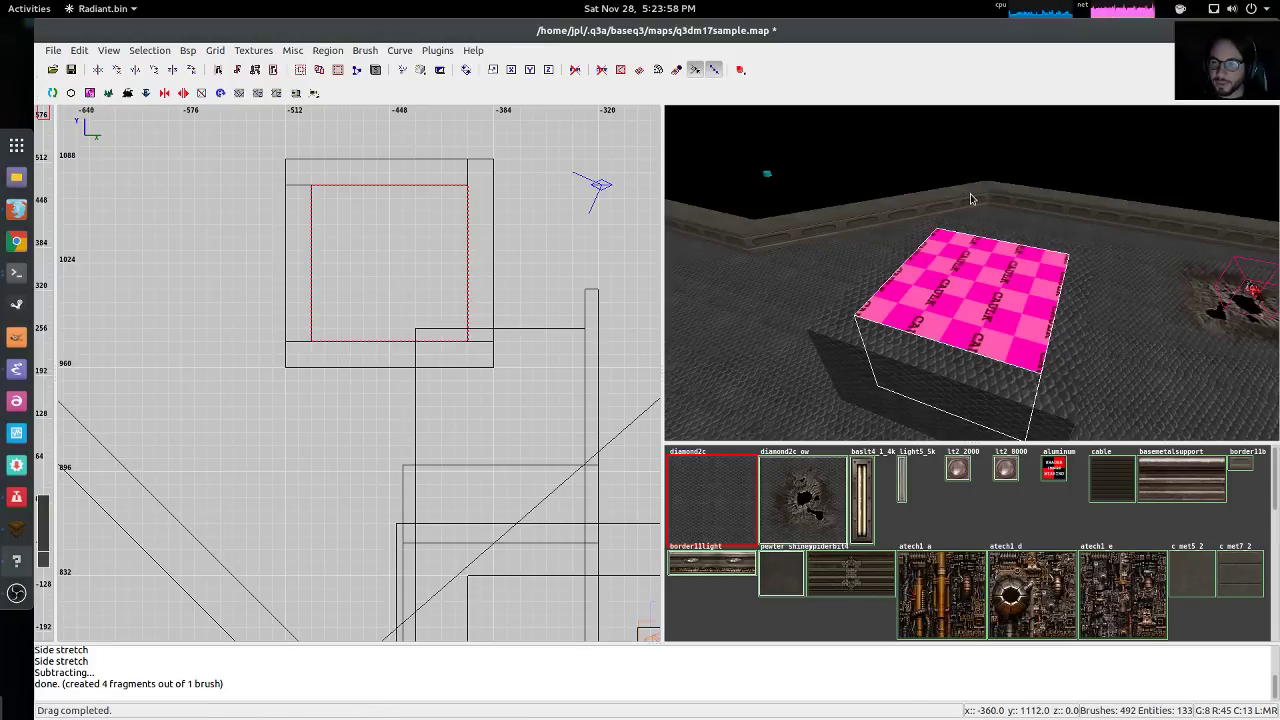
pyautogui.press('Delete')
pyautogui.press('BackSpace')
pyautogui.rightClick(959, 253)
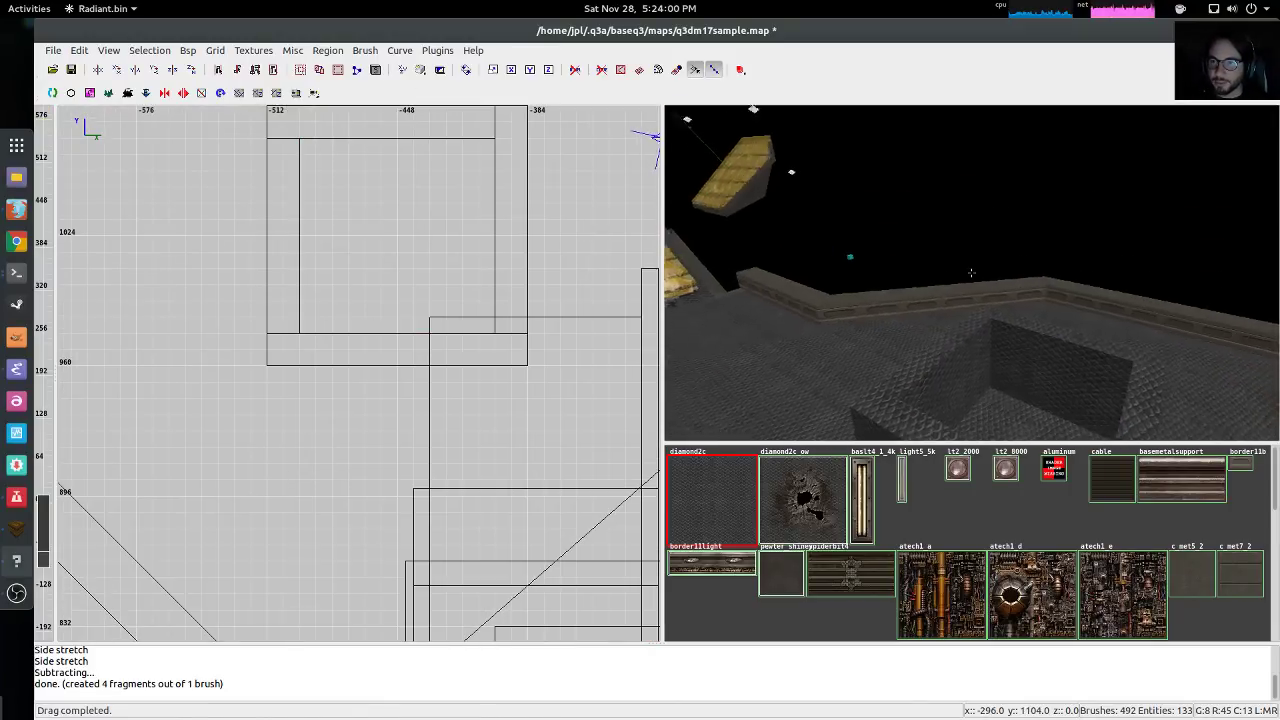
pyautogui.rightClick(973, 277)
pyautogui.press('s')
pyautogui.press('s')
pyautogui.rightClick(973, 282)
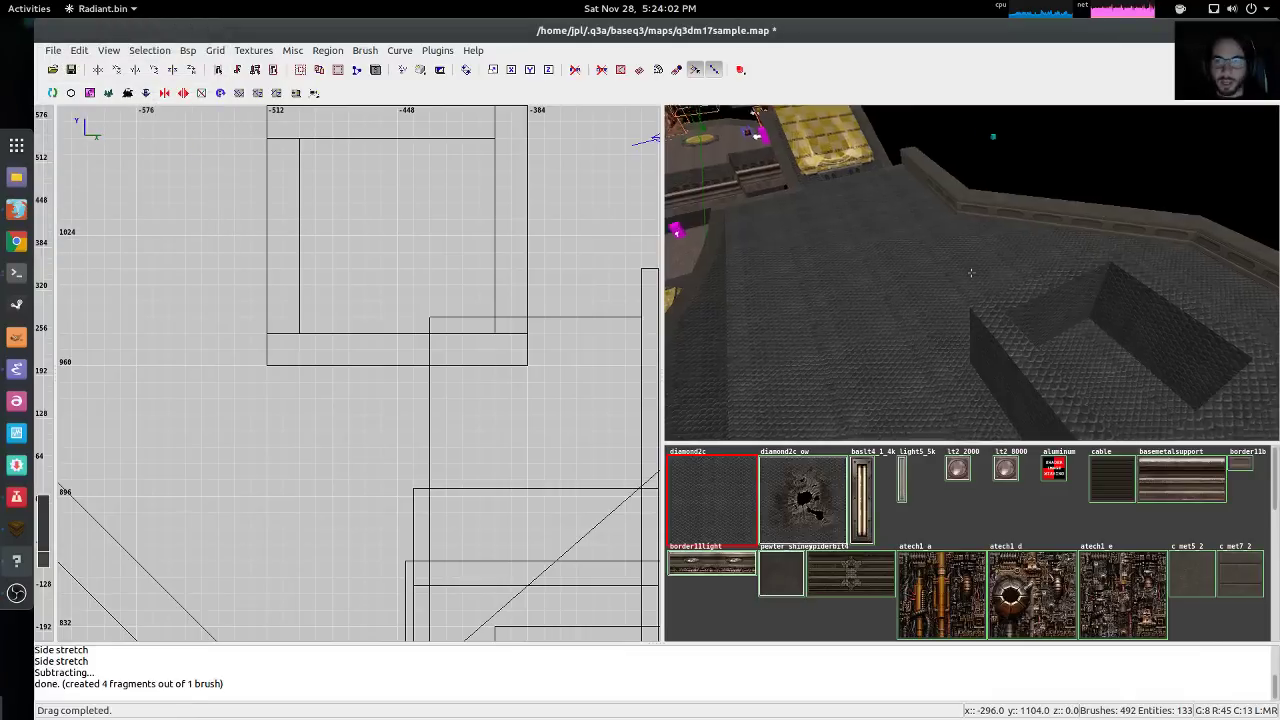
# Select the hollow block's four wall fragments, inspect how they meet at the corners, and deselect them
pyautogui.rightClick(946, 266)
pyautogui.keyDown('shift'); pyautogui.click(944, 262); pyautogui.keyUp('shift')
pyautogui.keyDown('shift'); pyautogui.click(896, 296); pyautogui.keyUp('shift')
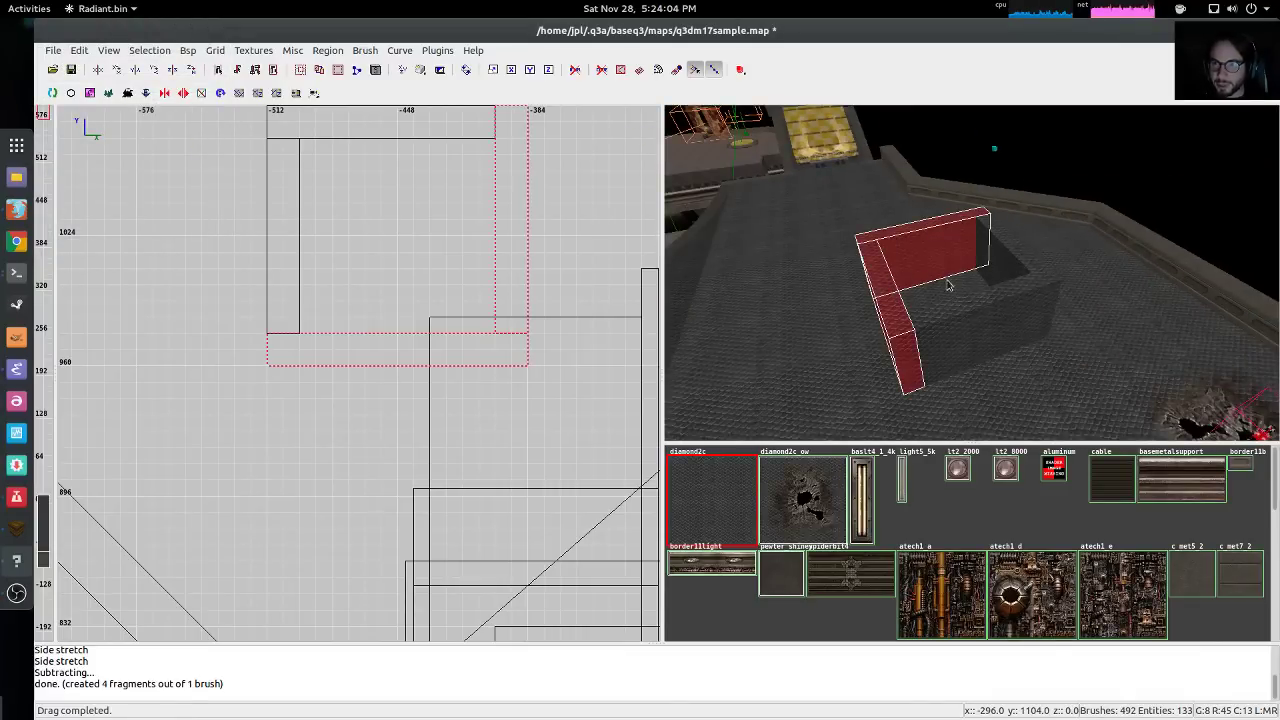
pyautogui.keyDown('shift'); pyautogui.click(1012, 268); pyautogui.keyUp('shift')
pyautogui.keyDown('shift'); pyautogui.click(986, 308); pyautogui.keyUp('shift')
pyautogui.rightClick(986, 308)
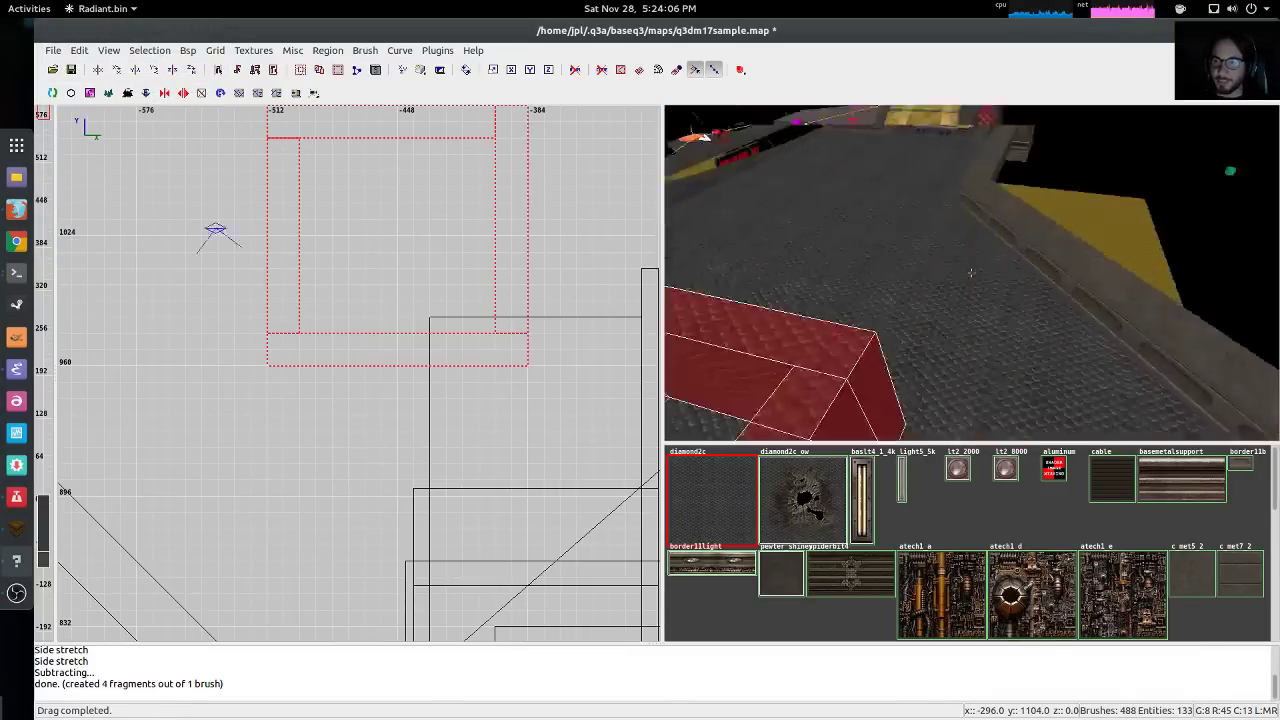
pyautogui.press('Down')
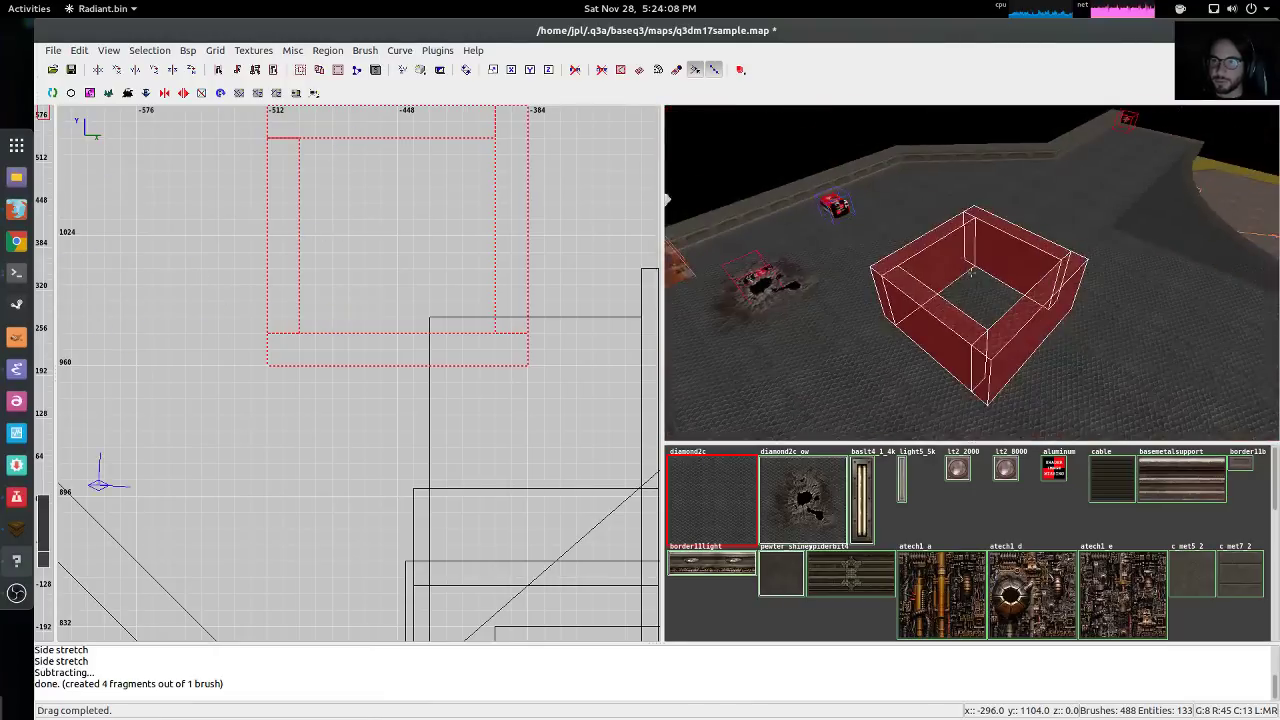
pyautogui.moveTo(463, 224); pyautogui.dragTo(474, 384, button='right')
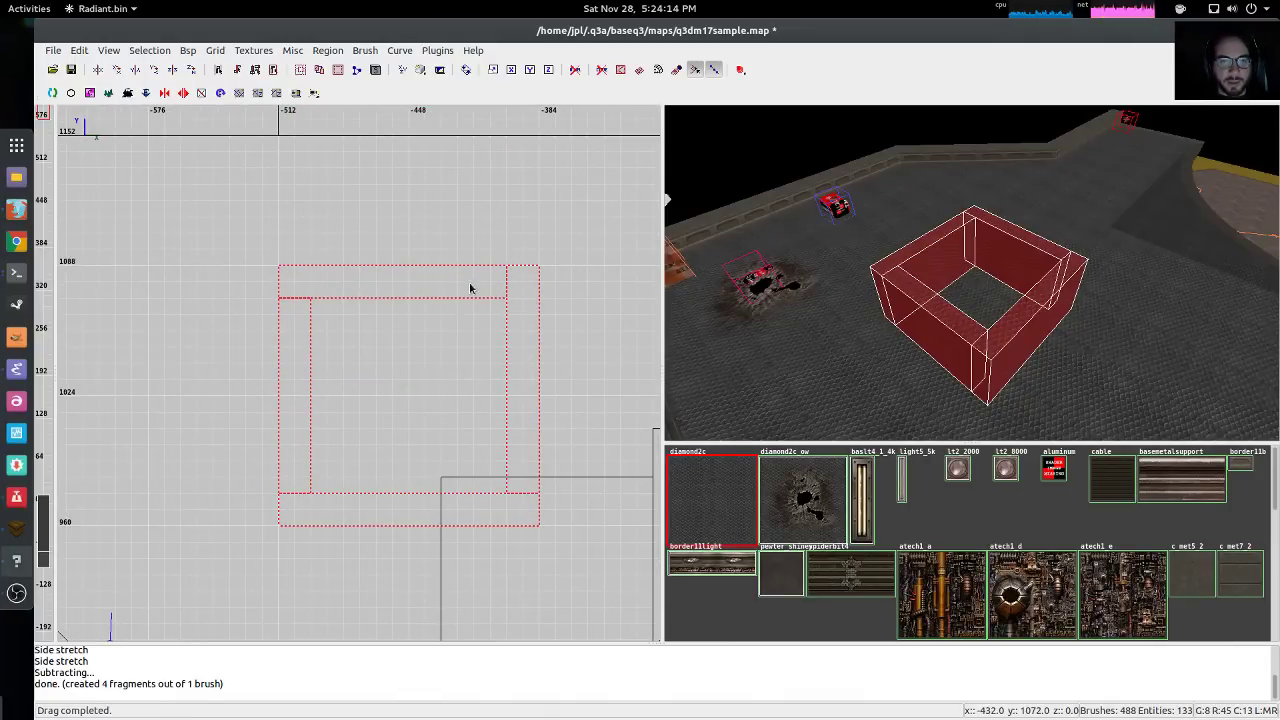
pyautogui.scroll(5, 470, 288)
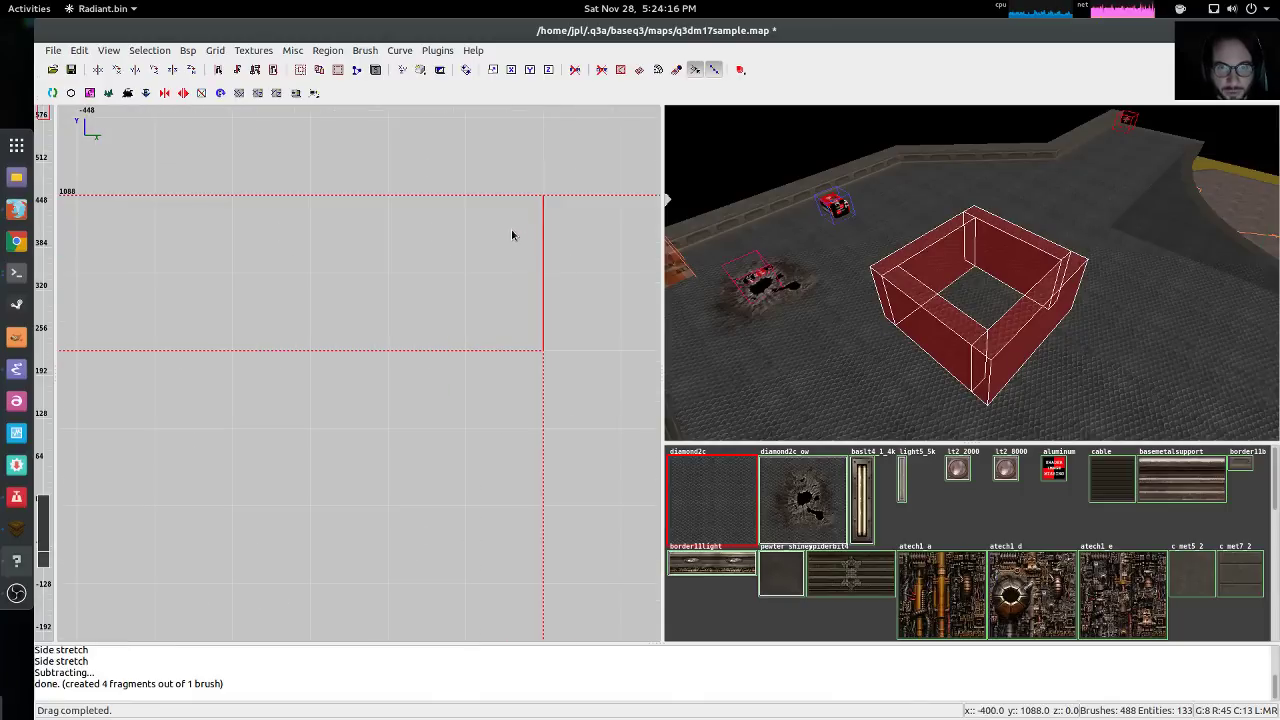
pyautogui.scroll(-4, 491, 263)
pyautogui.press('Escape')
# Draw four 16-unit-thick wall brushes beside the hollow block to form an enclosure about 80 by 104 units in the top view
pyautogui.scroll(2, 354, 380)
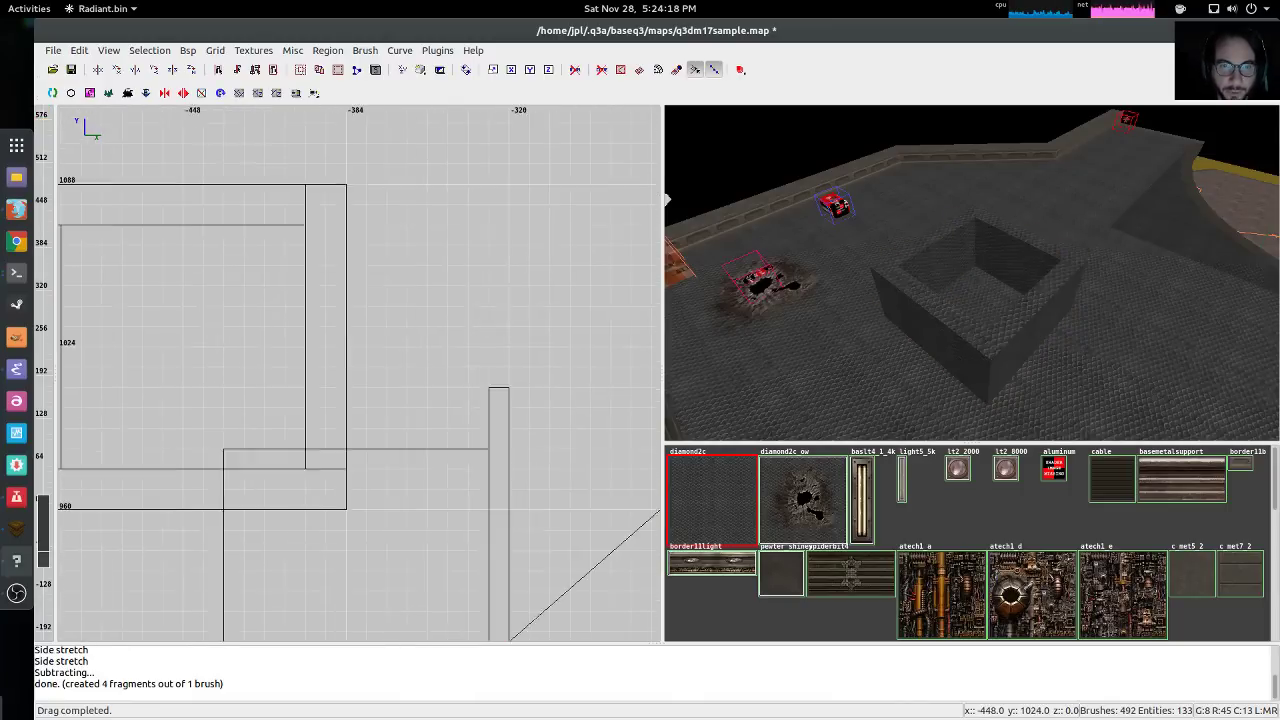
pyautogui.scroll(-1, 523, 282)
pyautogui.scroll(-1, 429, 233)
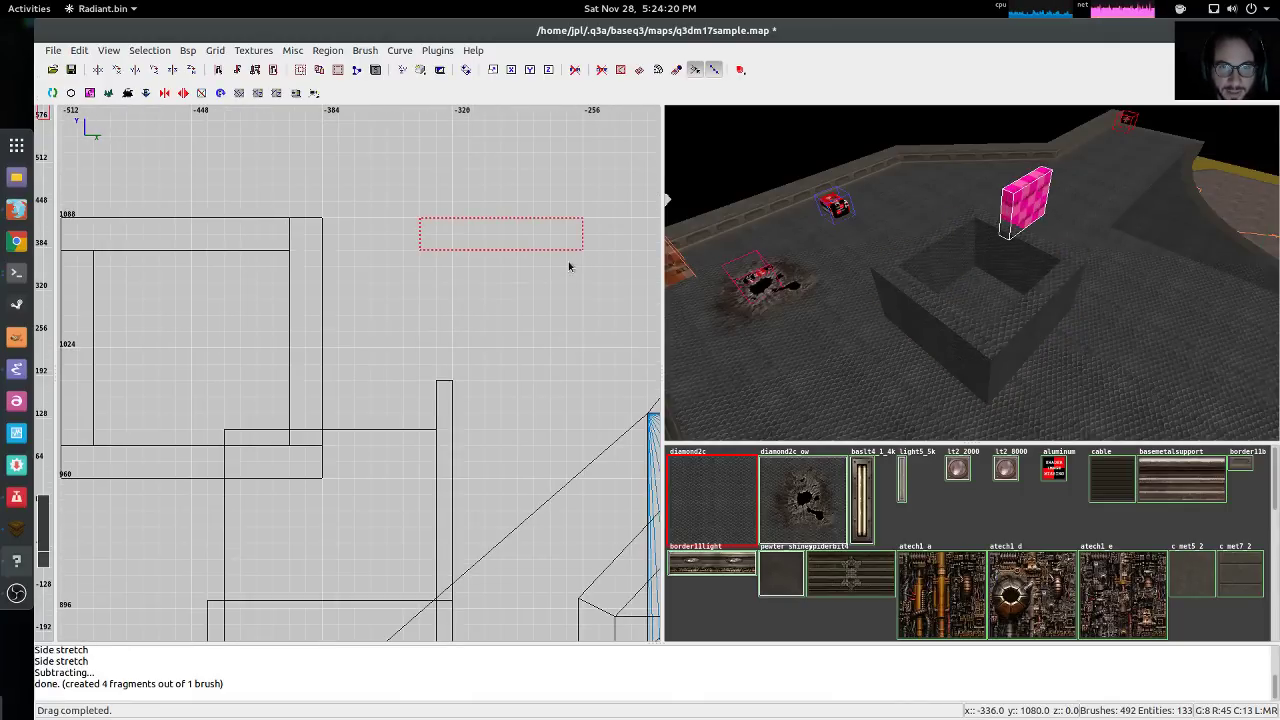
pyautogui.moveTo(577, 260)
pyautogui.mouseDown()
pyautogui.moveTo(560, 389)
pyautogui.moveTo(544, 403)
pyautogui.moveTo(412, 402)
pyautogui.mouseUp()
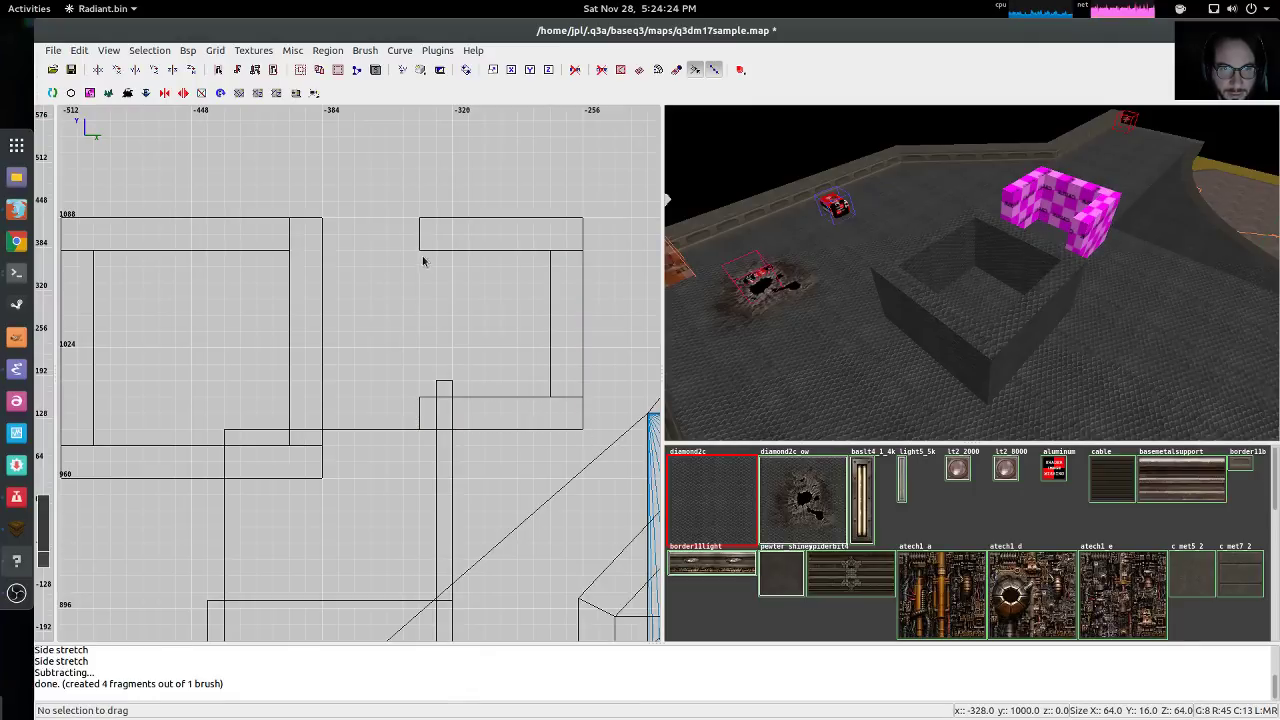
pyautogui.moveTo(423, 261); pyautogui.dragTo(452, 360)
pyautogui.press('Escape')
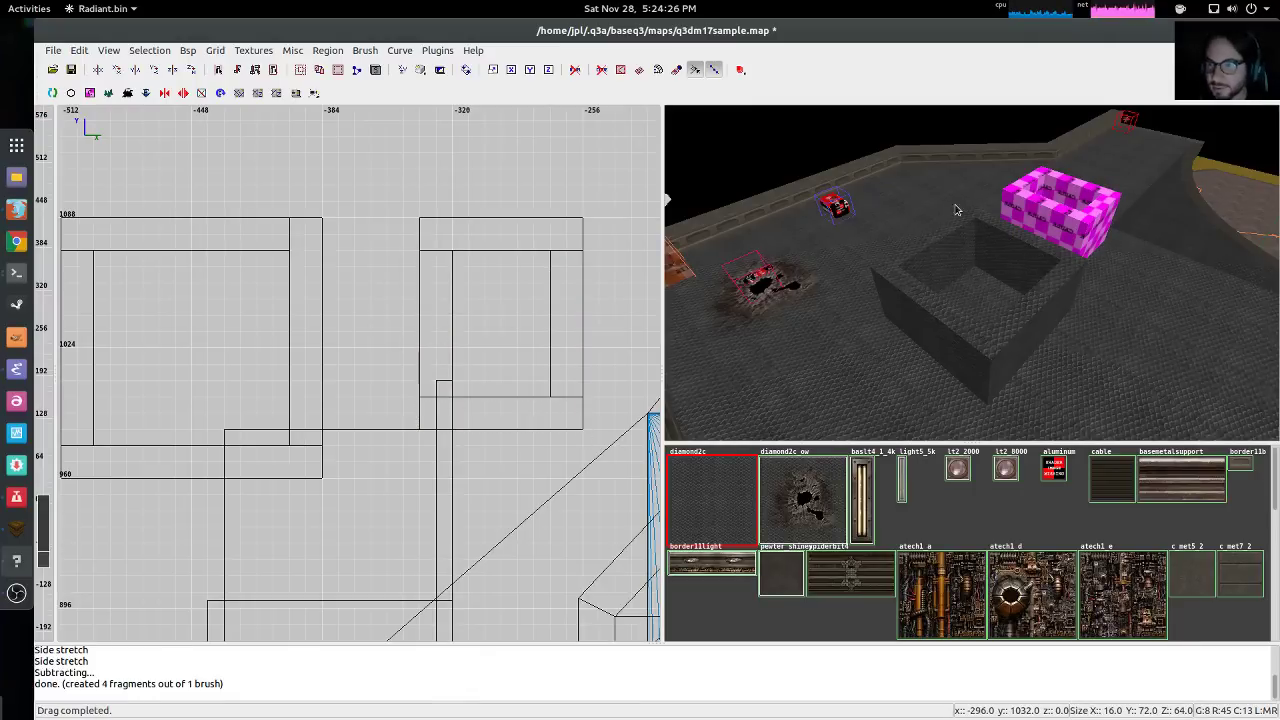
# Delete the four hand-drawn wall brushes and the four wall fragments of the hollow block
pyautogui.keyDown('shift'); pyautogui.click(1048, 199); pyautogui.keyUp('shift')
pyautogui.keyDown('shift'); pyautogui.click(1084, 228); pyautogui.keyUp('shift')
pyautogui.press('Delete')
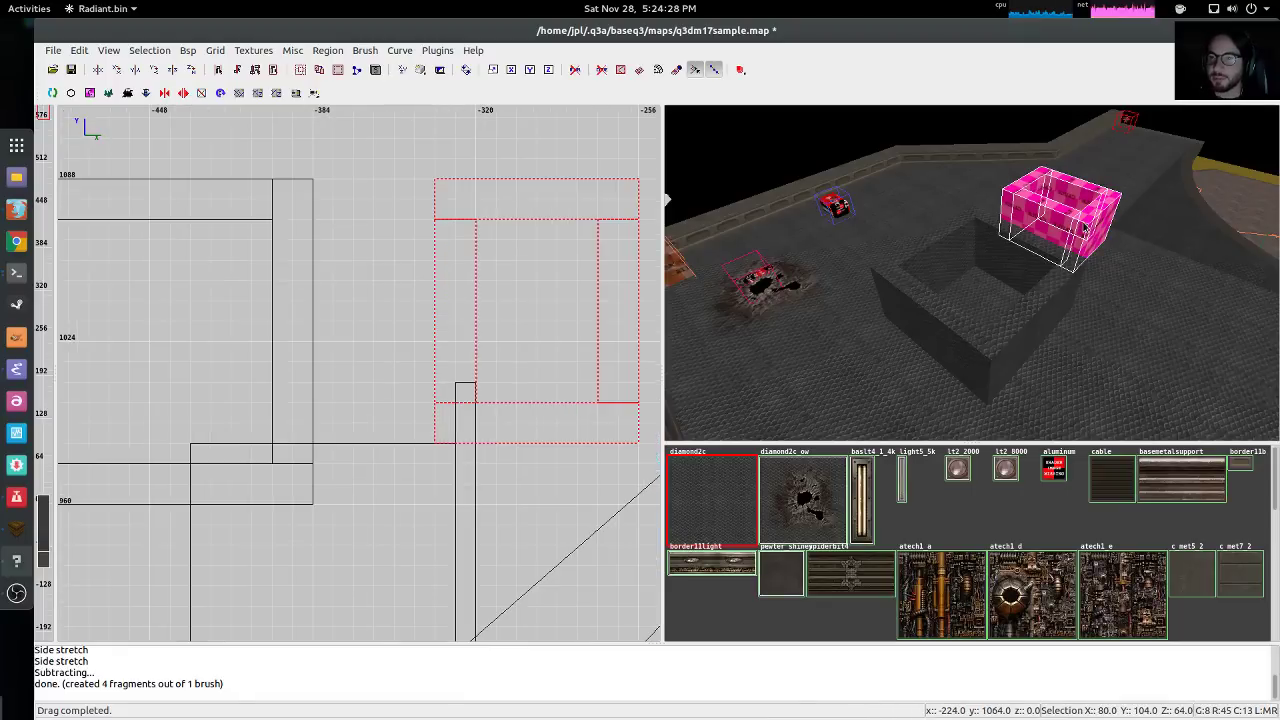
pyautogui.press('BackSpace')
pyautogui.moveTo(939, 259)
pyautogui.keyDown('shift'); pyautogui.mouseDown()
pyautogui.moveTo(974, 320)
pyautogui.moveTo(1003, 328)
pyautogui.mouseUp(); pyautogui.keyUp('shift')
pyautogui.press('BackSpace')
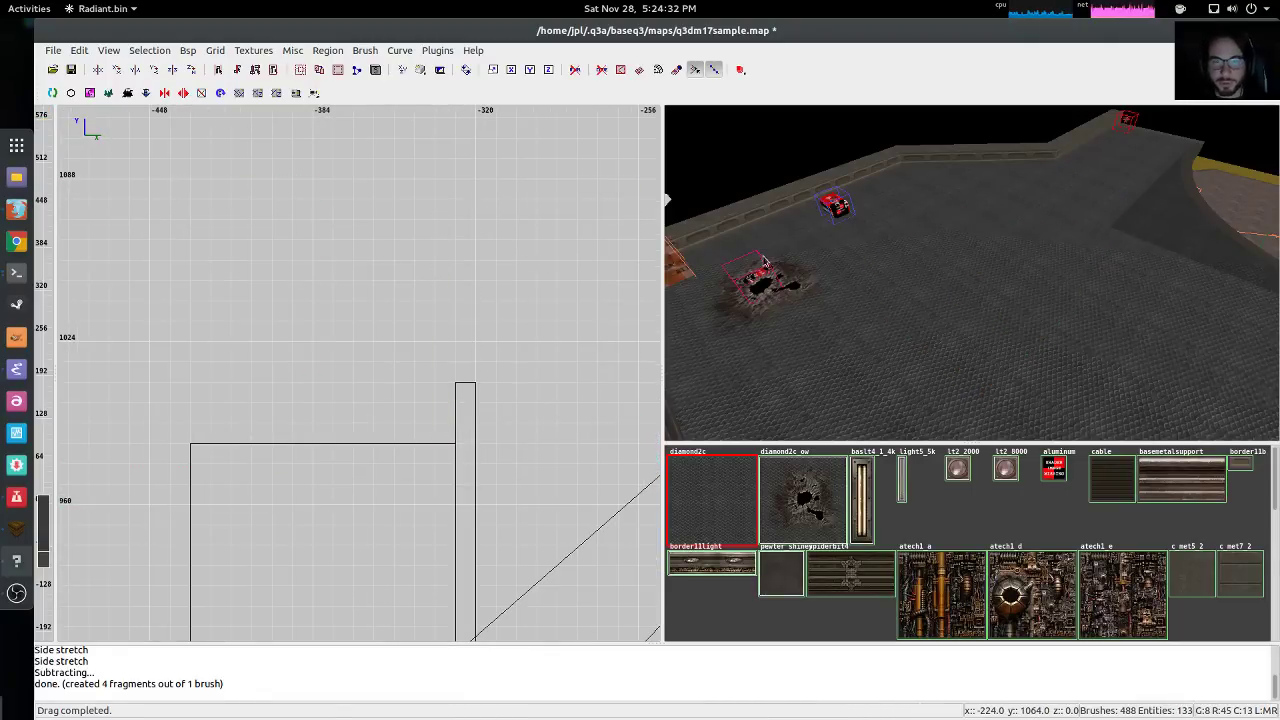
# Fly through the map to its outer boundary in the 3D view and select the large wall brush enclosing it
pyautogui.rightClick(765, 261)
pyautogui.press('Up')
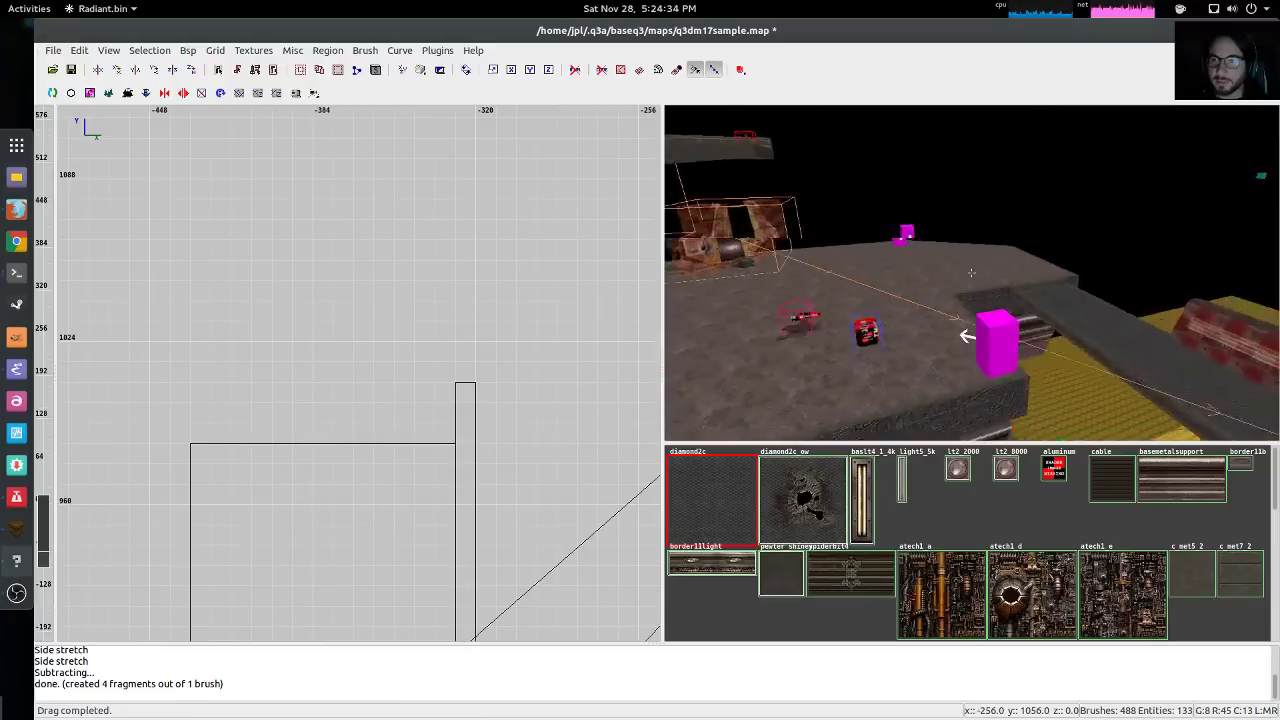
pyautogui.press('Up')
pyautogui.press('Down')
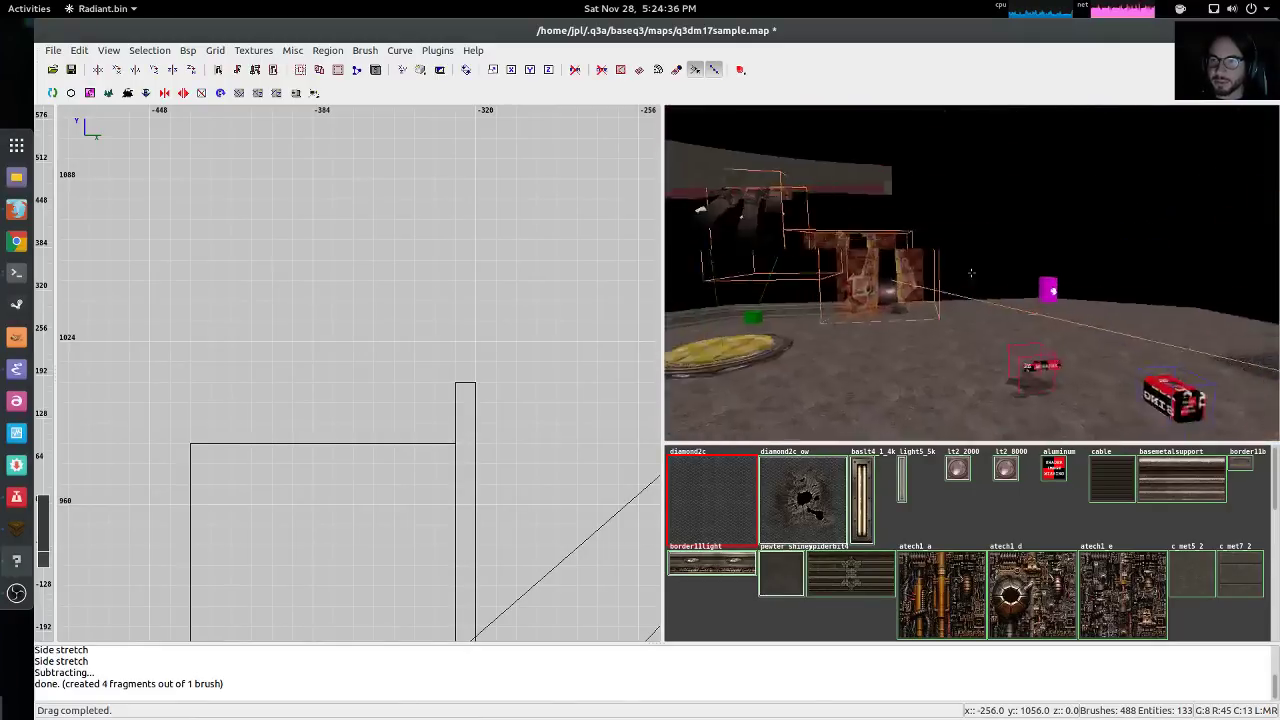
pyautogui.press('Up')
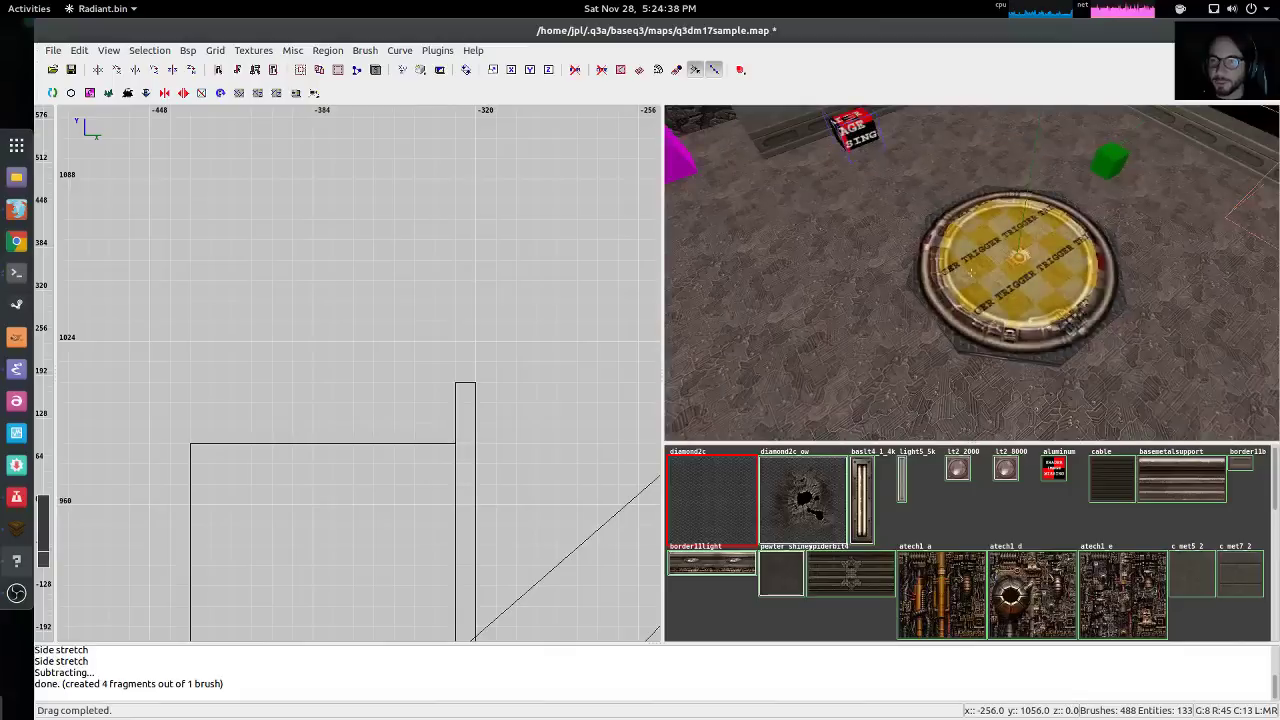
pyautogui.hotkey('ctrl', 'shift', 't')
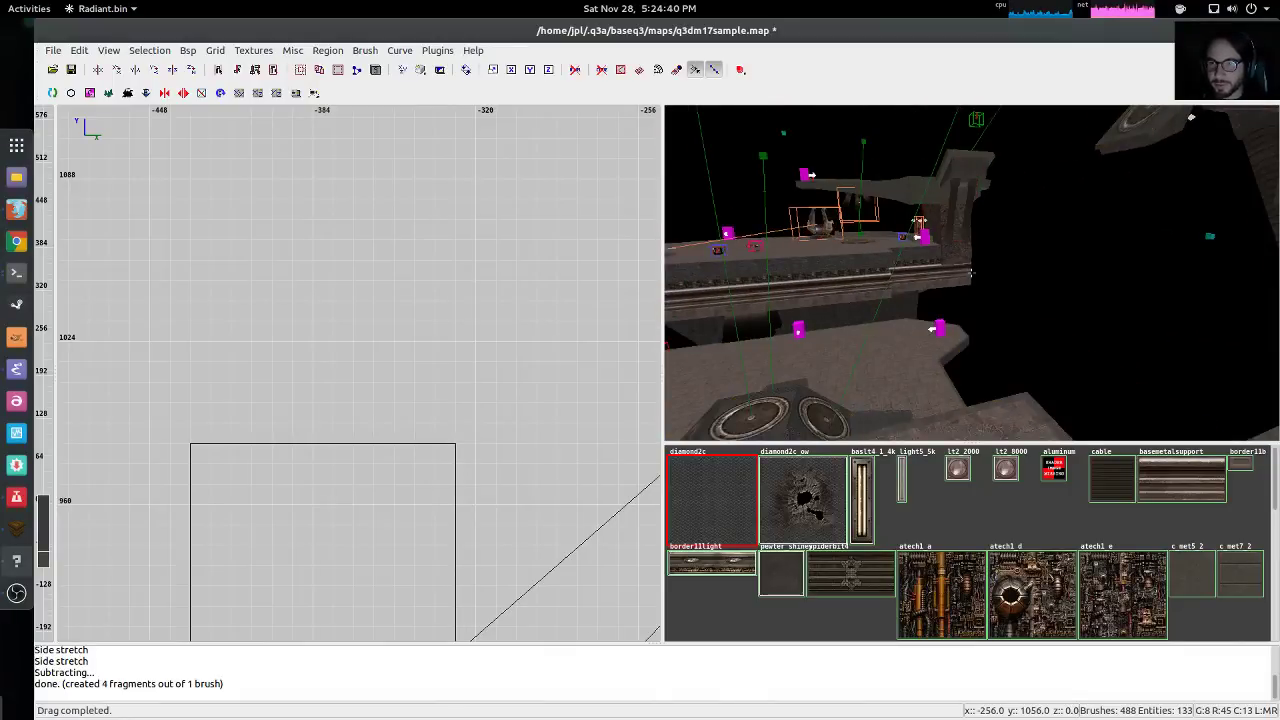
pyautogui.rightClick(971, 272)
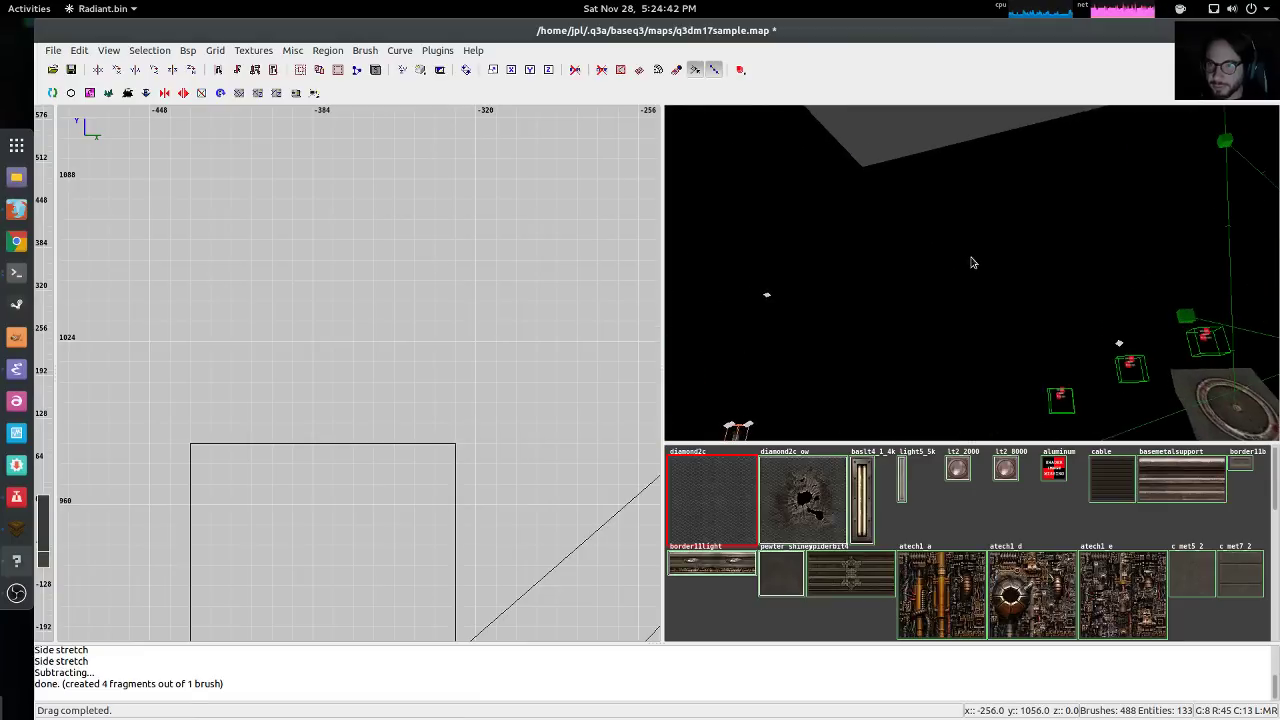
pyautogui.keyDown('shift'); pyautogui.click(946, 256); pyautogui.keyUp('shift')
pyautogui.rightClick(946, 256)
pyautogui.press('Up')
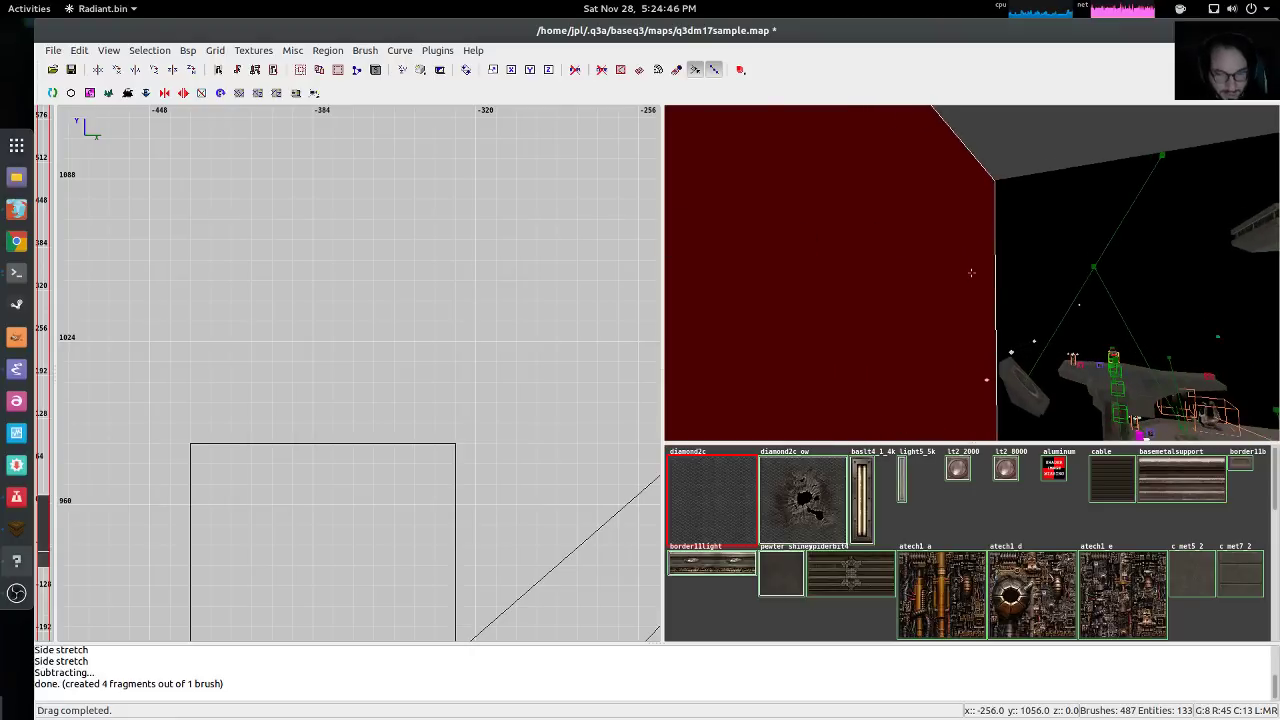
# Hide the large boundary brushes enclosing the map, working around the outer walls in the 3D view
pyautogui.press('Escape')
pyautogui.rightClick(971, 272)
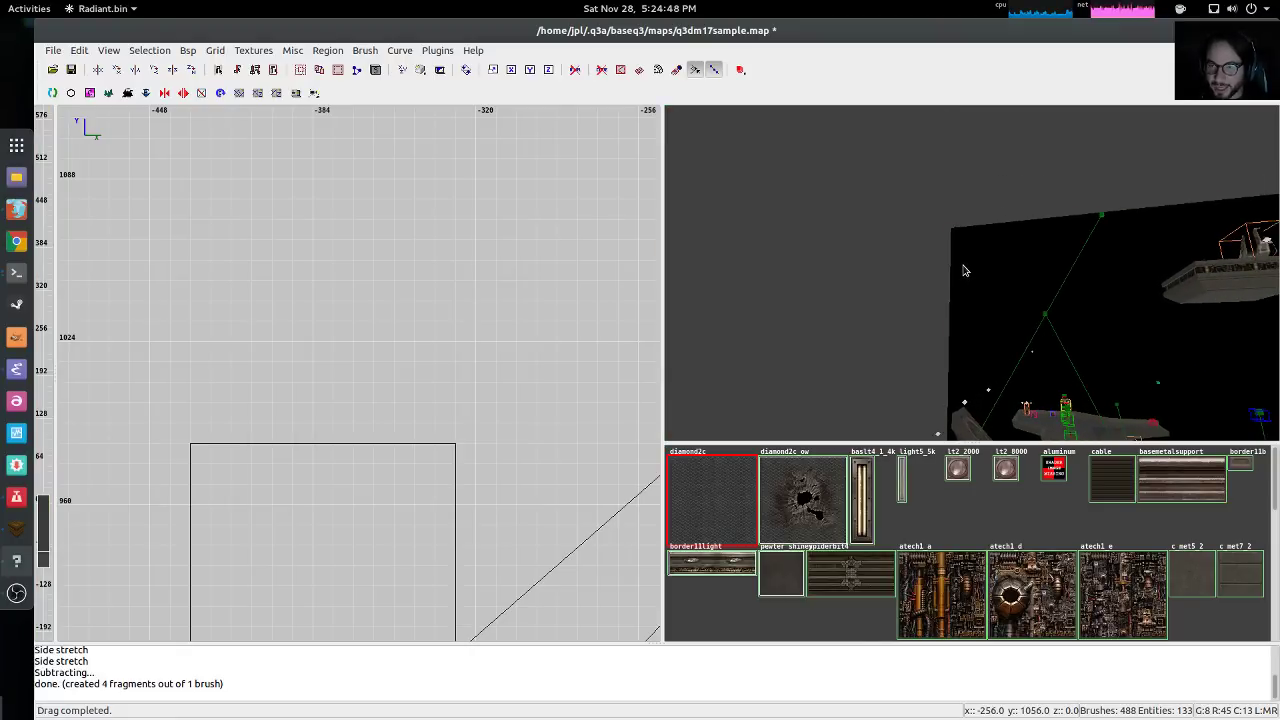
pyautogui.keyDown('shift'); pyautogui.click(965, 270); pyautogui.keyUp('shift')
pyautogui.press('h')
pyautogui.rightClick(965, 270)
pyautogui.rightClick(971, 272)
pyautogui.keyDown('shift'); pyautogui.click(902, 234); pyautogui.keyUp('shift')
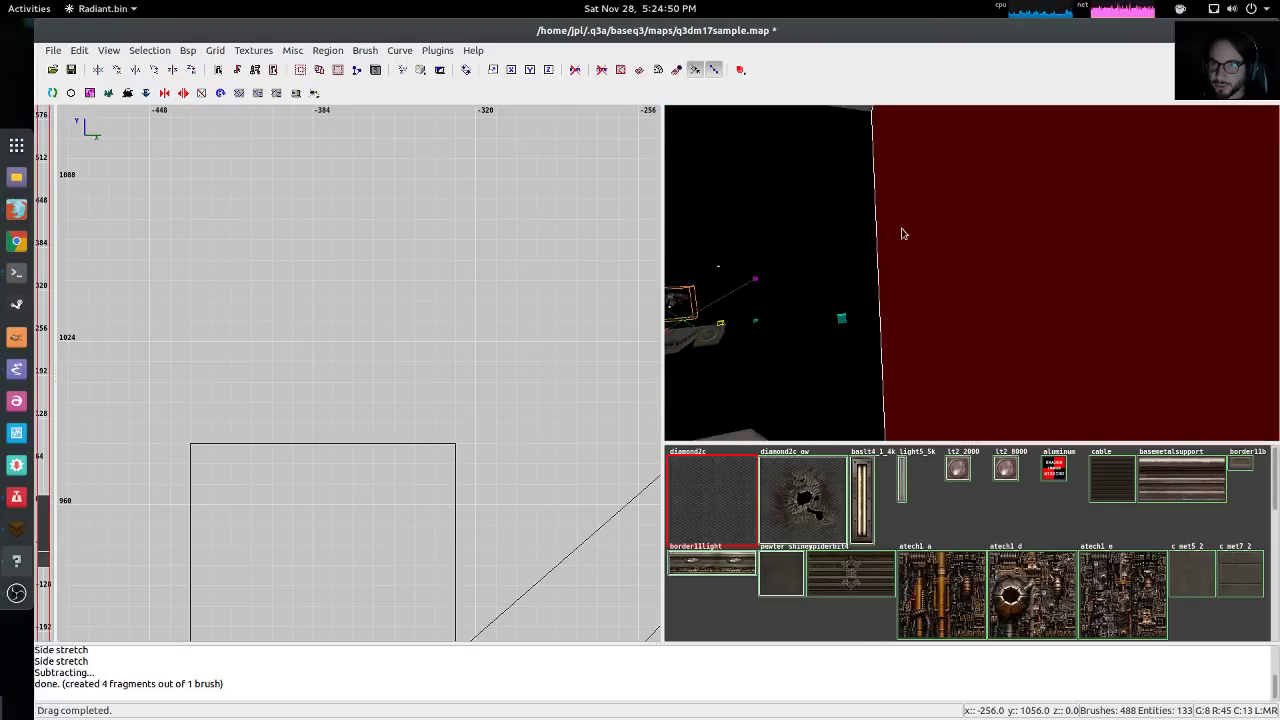
pyautogui.keyDown('shift'); pyautogui.click(789, 223); pyautogui.keyUp('shift')
pyautogui.press('h')
pyautogui.rightClick(840, 243)
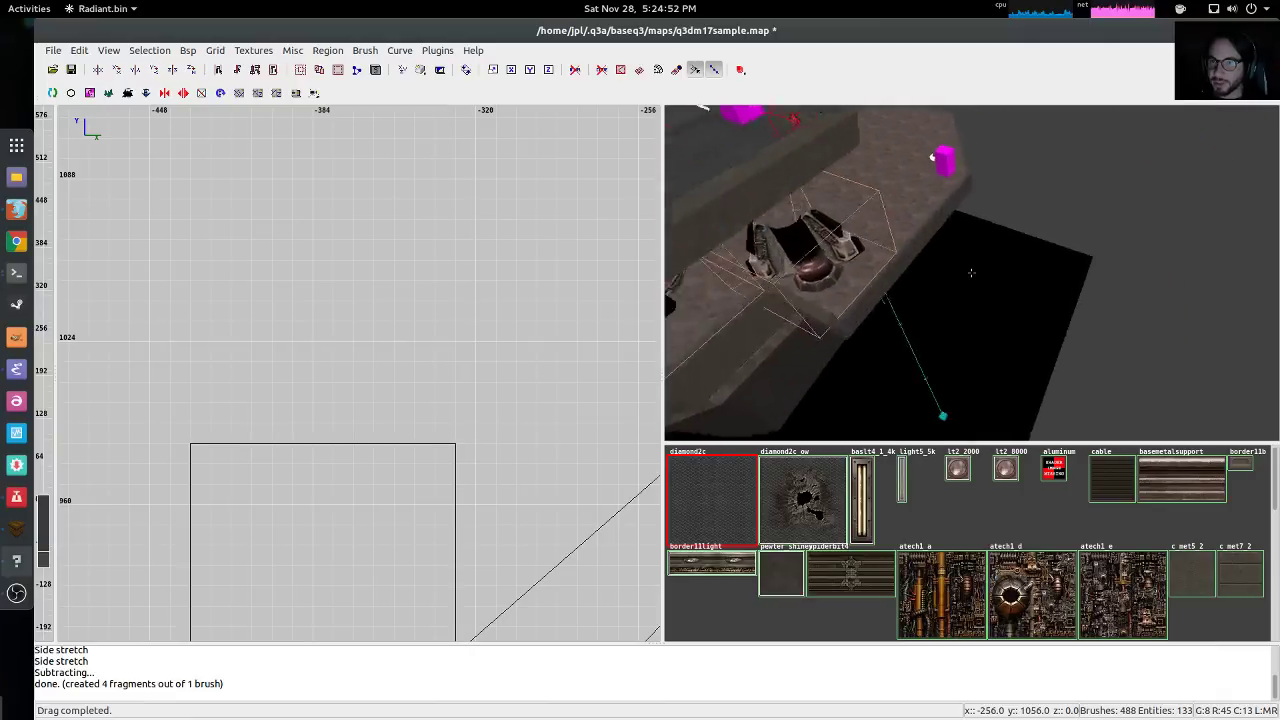
pyautogui.keyDown('shift'); pyautogui.click(971, 272); pyautogui.keyUp('shift')
pyautogui.press('h')
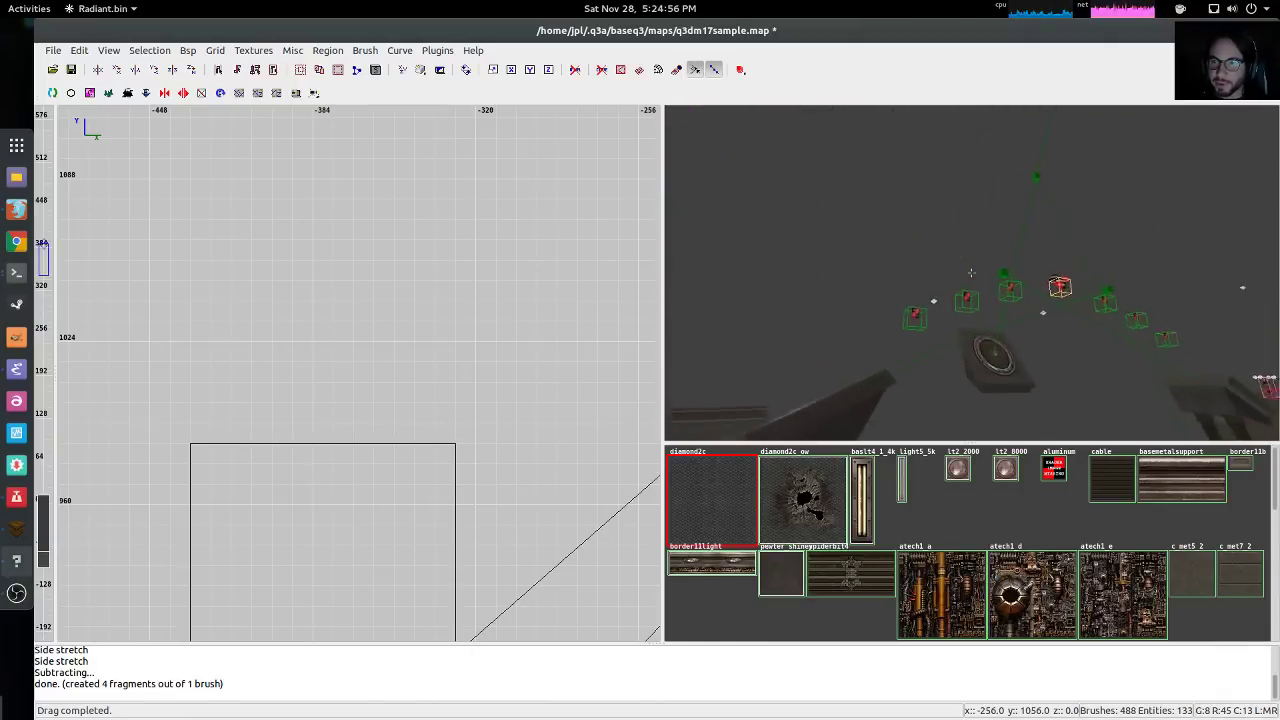
# Fly to the upper platform and draw a brush 96 by 104 units over its floor in the top view
pyautogui.press('Up')
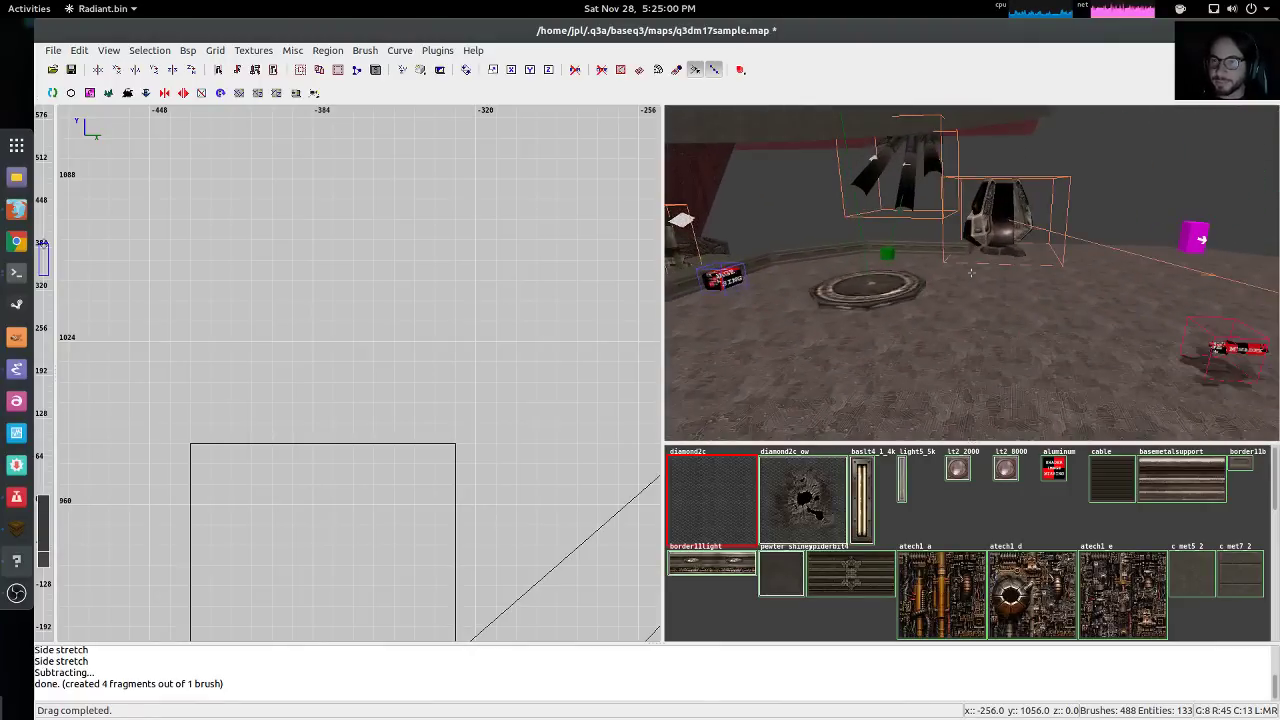
pyautogui.keyDown('shift'); pyautogui.click(973, 312); pyautogui.keyUp('shift')
pyautogui.rightClick(973, 312)
pyautogui.press('Up')
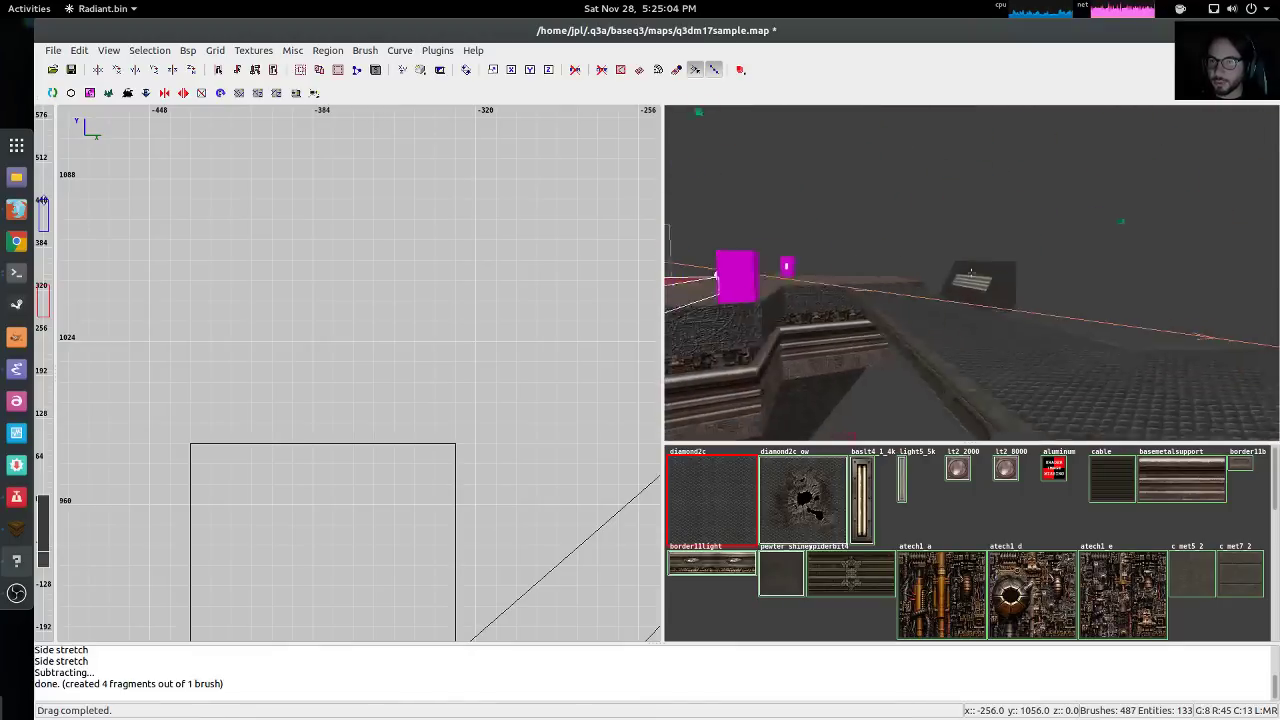
pyautogui.press('Down')
pyautogui.press('Up')
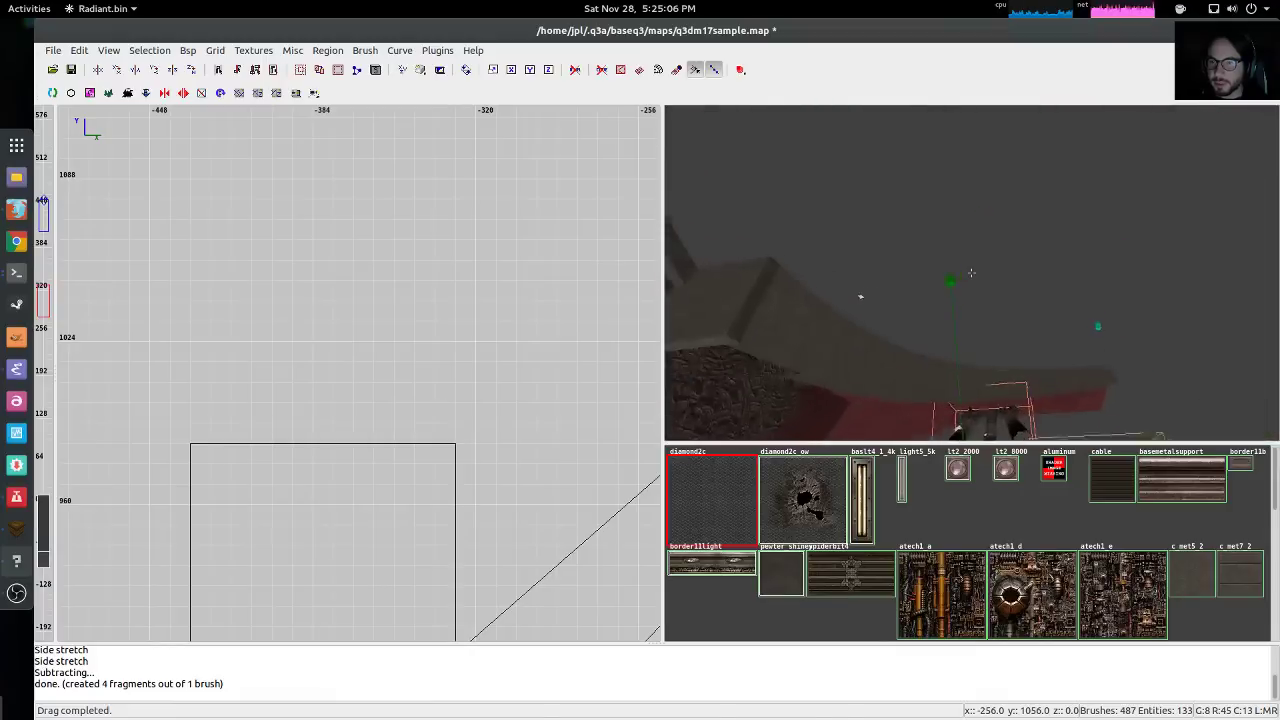
pyautogui.rightClick(971, 273)
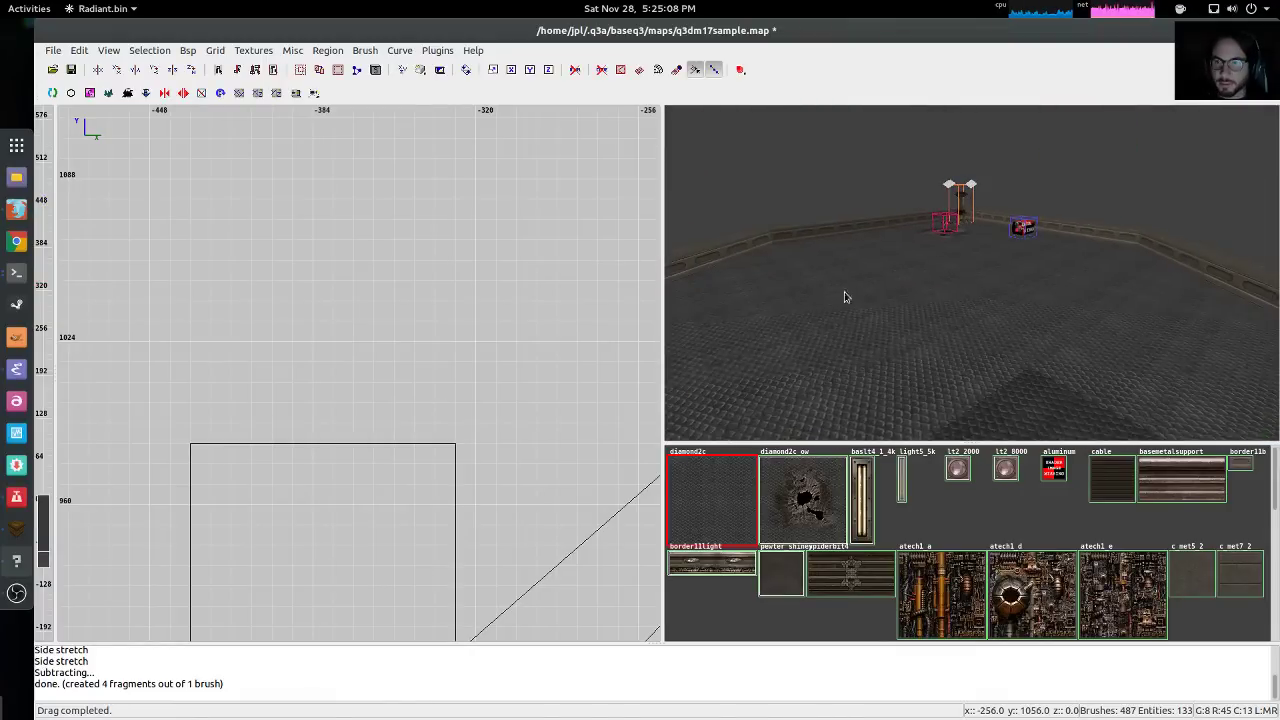
pyautogui.moveTo(341, 203)
pyautogui.mouseDown()
pyautogui.moveTo(600, 486)
pyautogui.moveTo(577, 463)
pyautogui.mouseUp()
pyautogui.press('Escape')
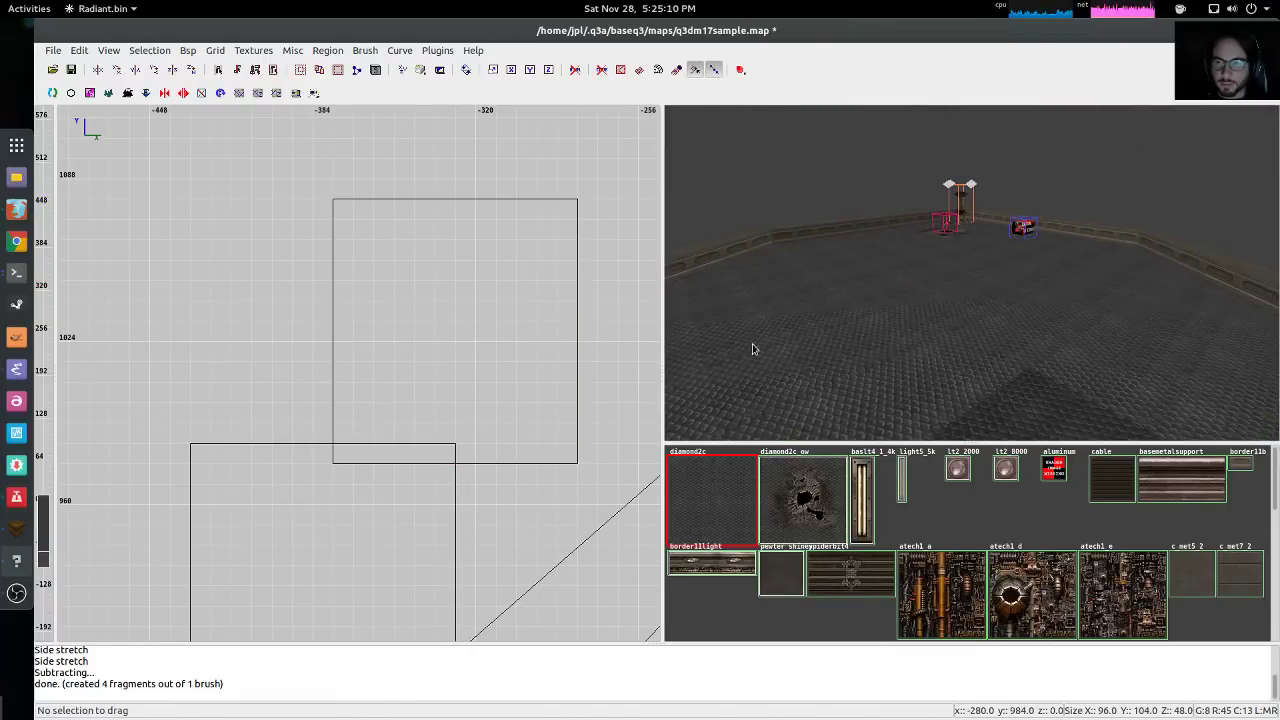
pyautogui.keyDown('shift'); pyautogui.click(528, 292); pyautogui.keyUp('shift')
pyautogui.press('Escape')
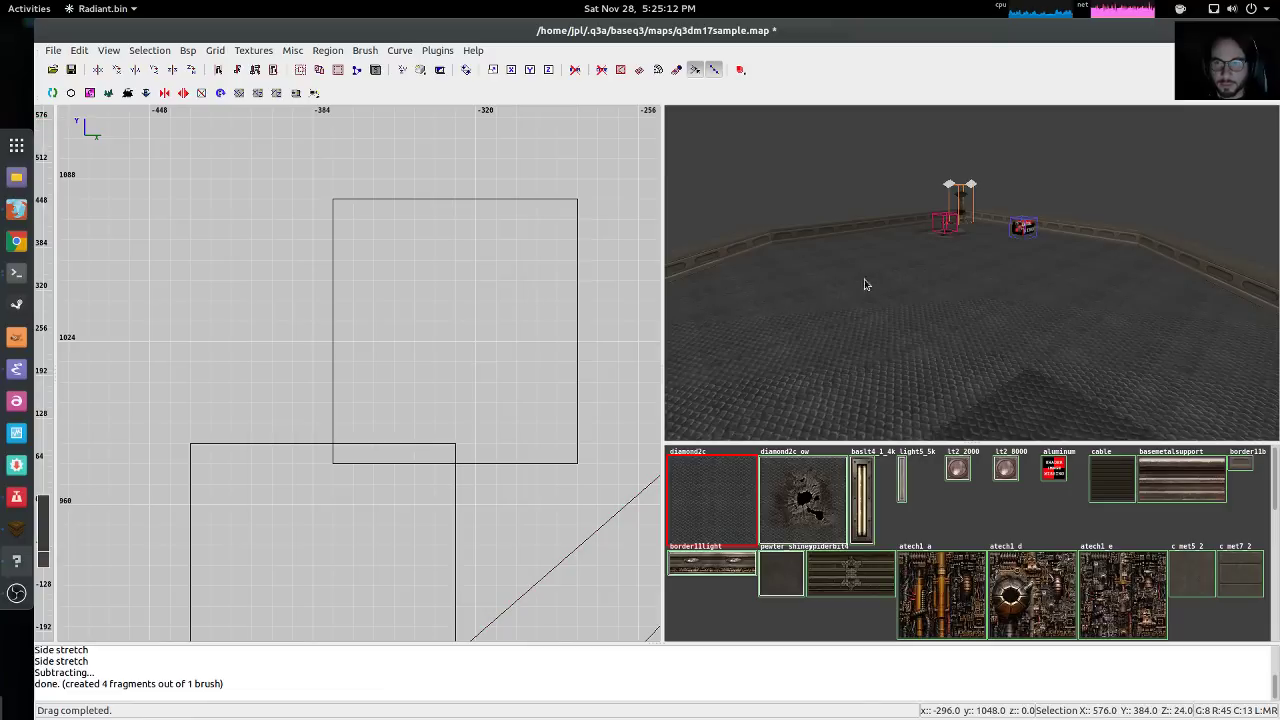
# Select the platform's floor brush as the height reference and draw a brush 120 by 152 by 24 units inside its outline
pyautogui.keyDown('shift'); pyautogui.click(924, 283); pyautogui.keyUp('shift')
pyautogui.scroll(-9, 477, 380)
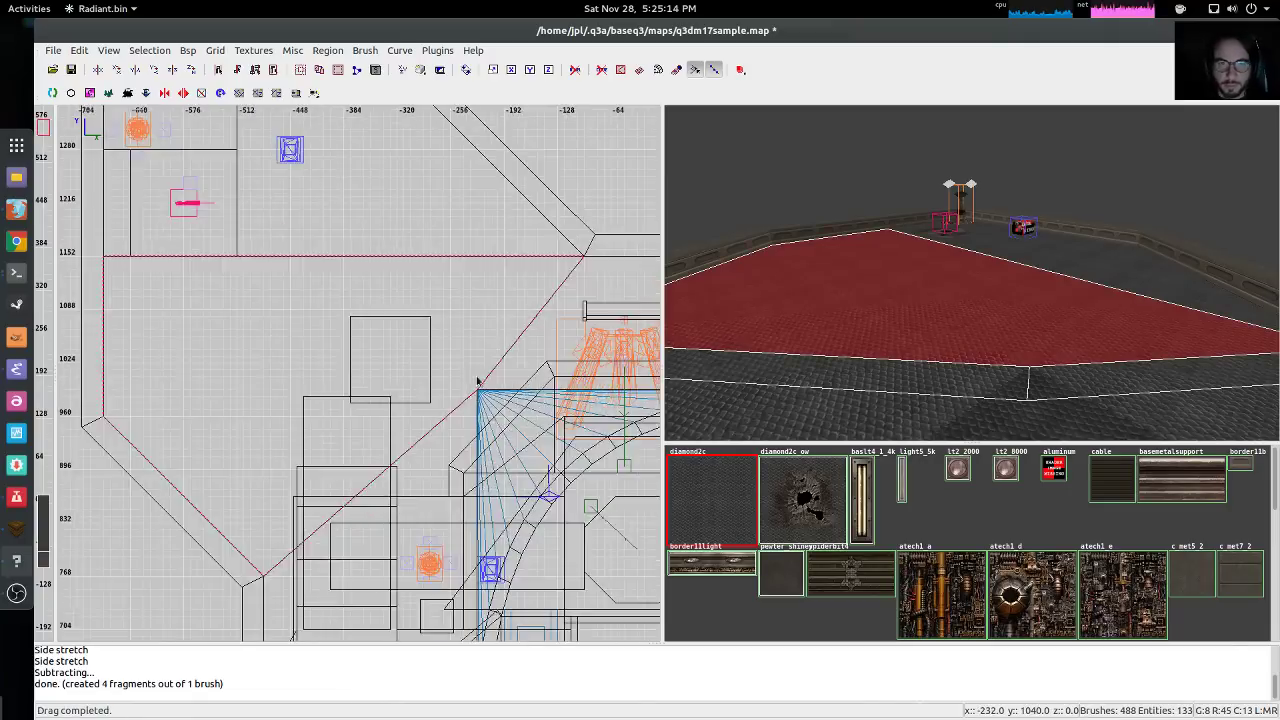
pyautogui.moveTo(471, 341); pyautogui.dragTo(492, 348, button='right')
pyautogui.scroll(5, 417, 360)
pyautogui.press('Escape')
pyautogui.moveTo(340, 232); pyautogui.dragTo(466, 390)
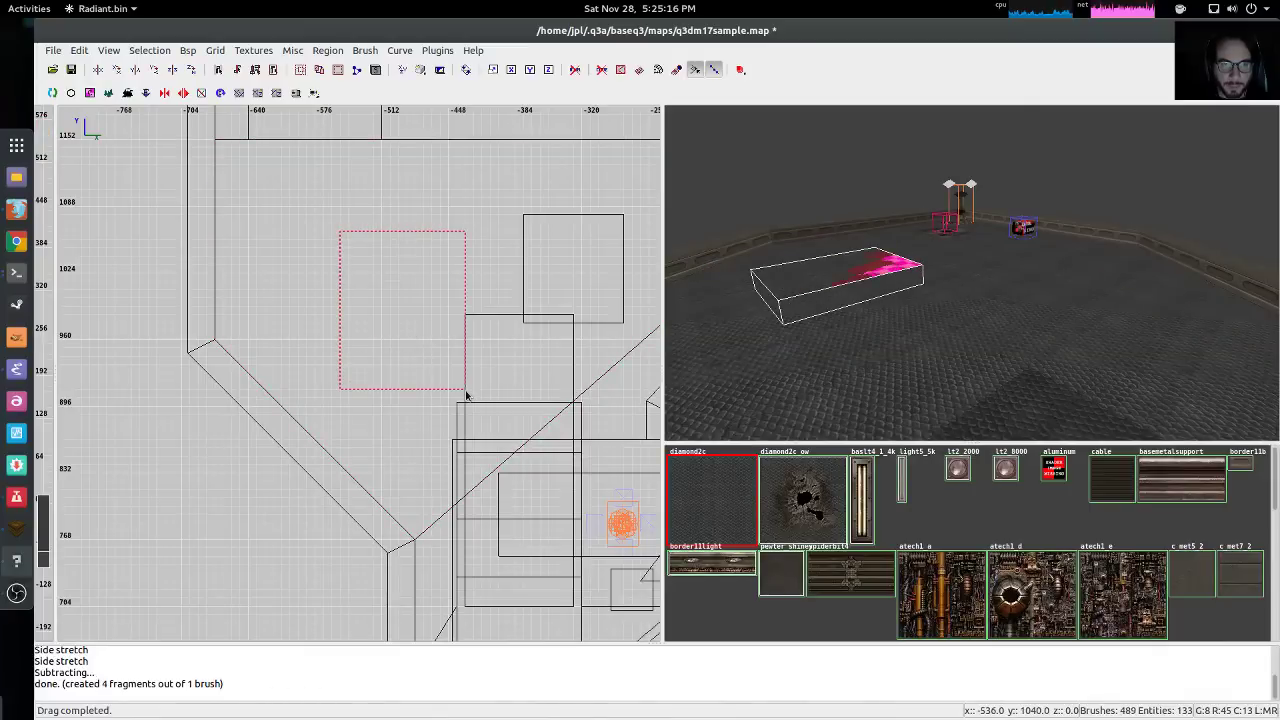
pyautogui.moveTo(557, 352); pyautogui.dragTo(545, 372, button='right')
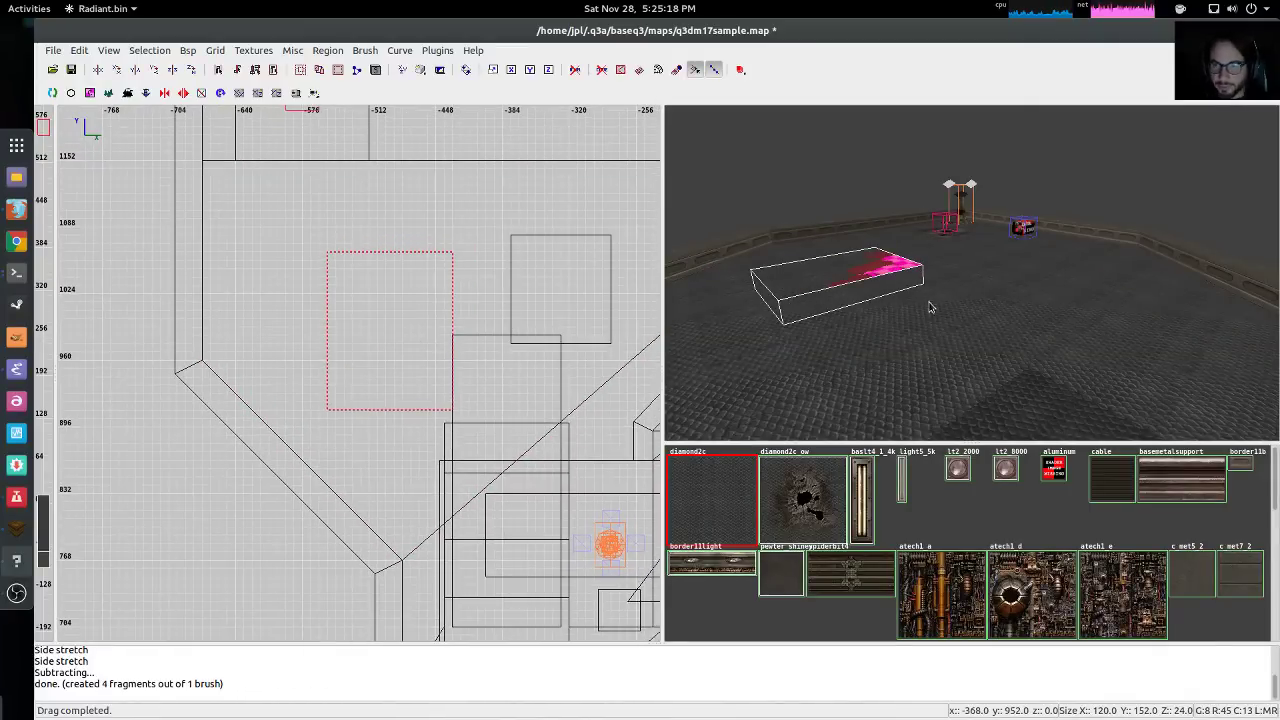
pyautogui.press('Escape')
# Draw a brush 152 by 176 by 24 units over the platform floor and raise it 24 units to sit on the surface
pyautogui.keyDown('shift'); pyautogui.click(945, 274); pyautogui.keyUp('shift')
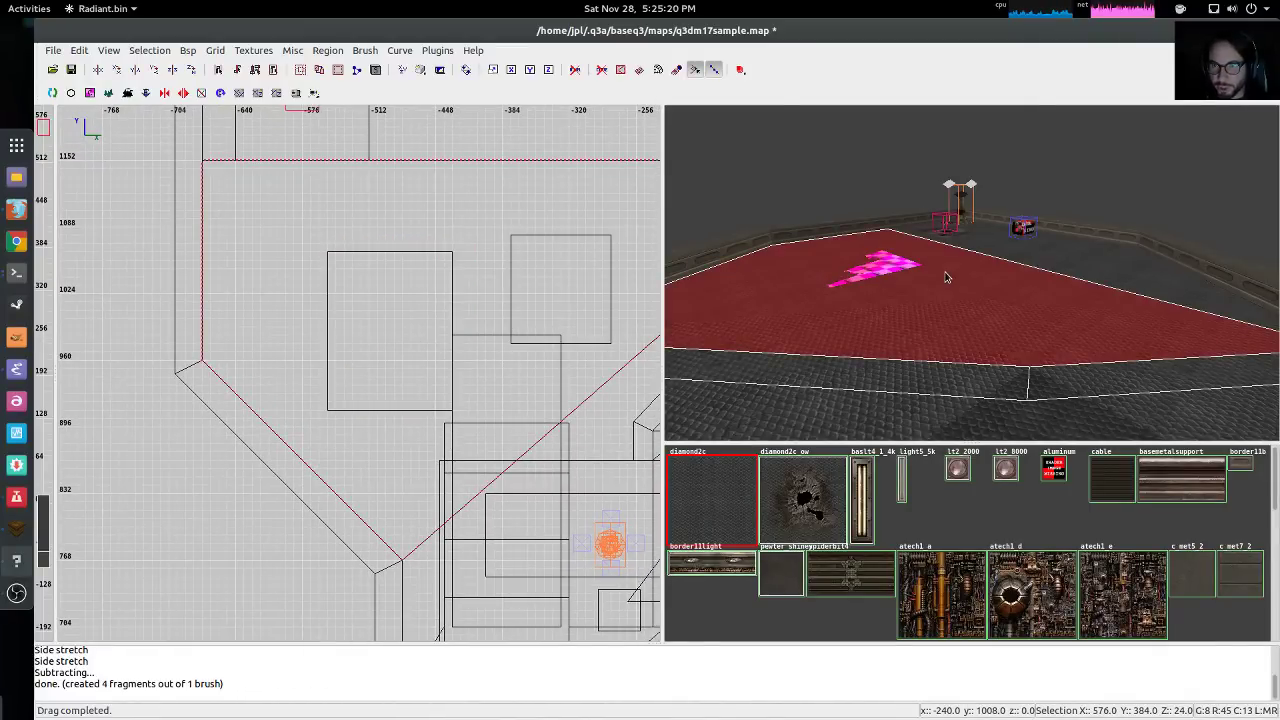
pyautogui.press('Escape')
pyautogui.moveTo(254, 200)
pyautogui.mouseDown()
pyautogui.moveTo(374, 322)
pyautogui.moveTo(346, 309)
pyautogui.moveTo(409, 381)
pyautogui.mouseUp()
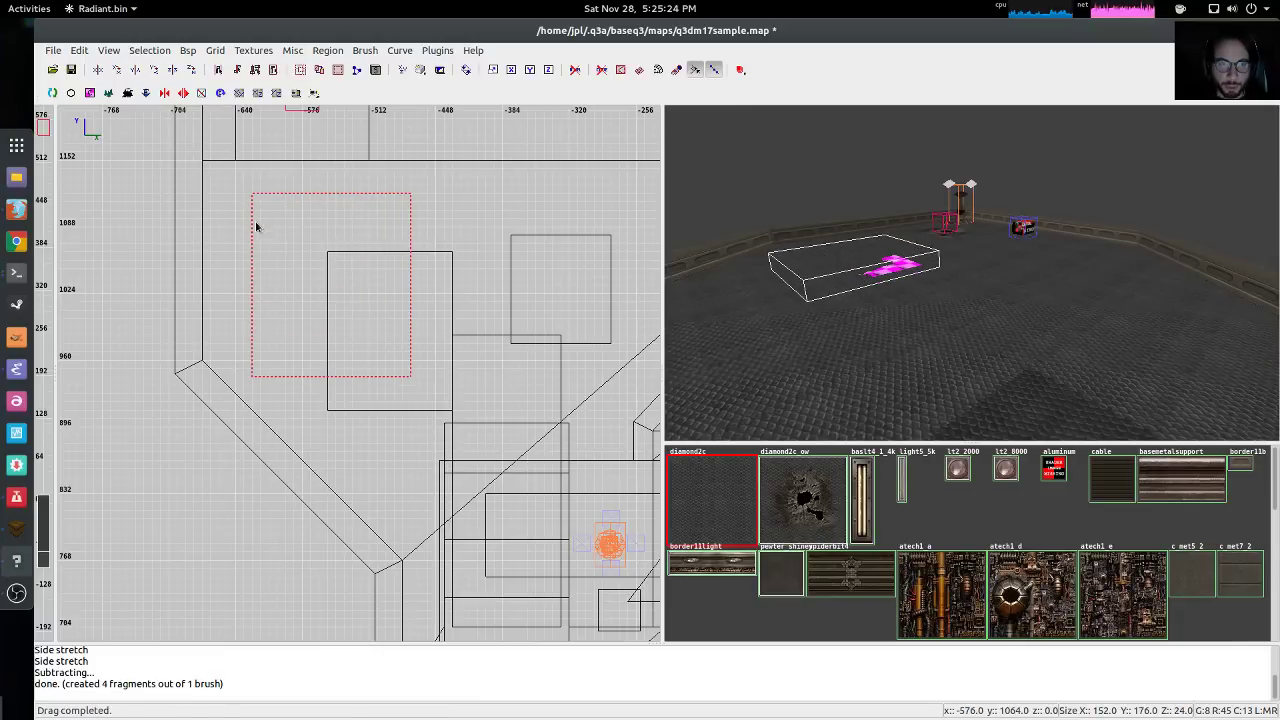
pyautogui.hotkey('ctrl', 'Tab')
pyautogui.moveTo(362, 362); pyautogui.dragTo(362, 338)
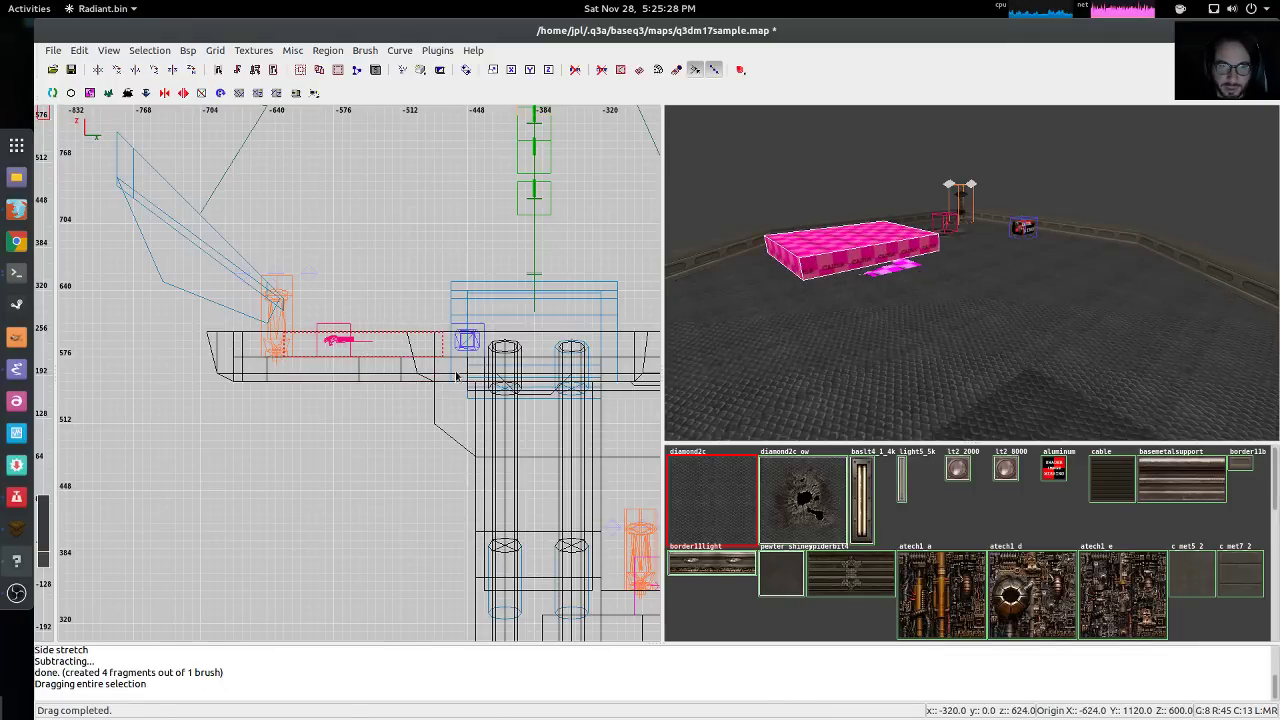
# Delete the brush embedded in the platform floor and stretch the raised brush upward to 64 units high
pyautogui.keyDown('shift'); pyautogui.click(893, 270); pyautogui.keyUp('shift')
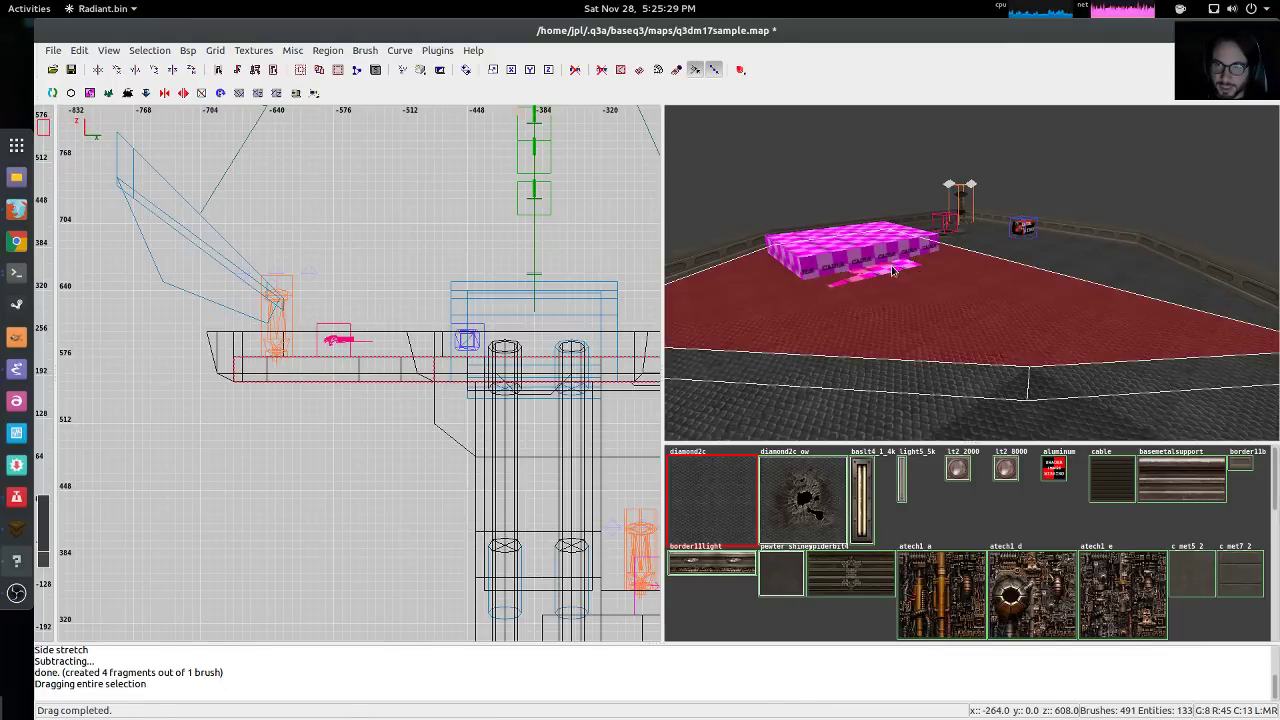
pyautogui.keyDown('shift'); pyautogui.click(945, 287); pyautogui.keyUp('shift')
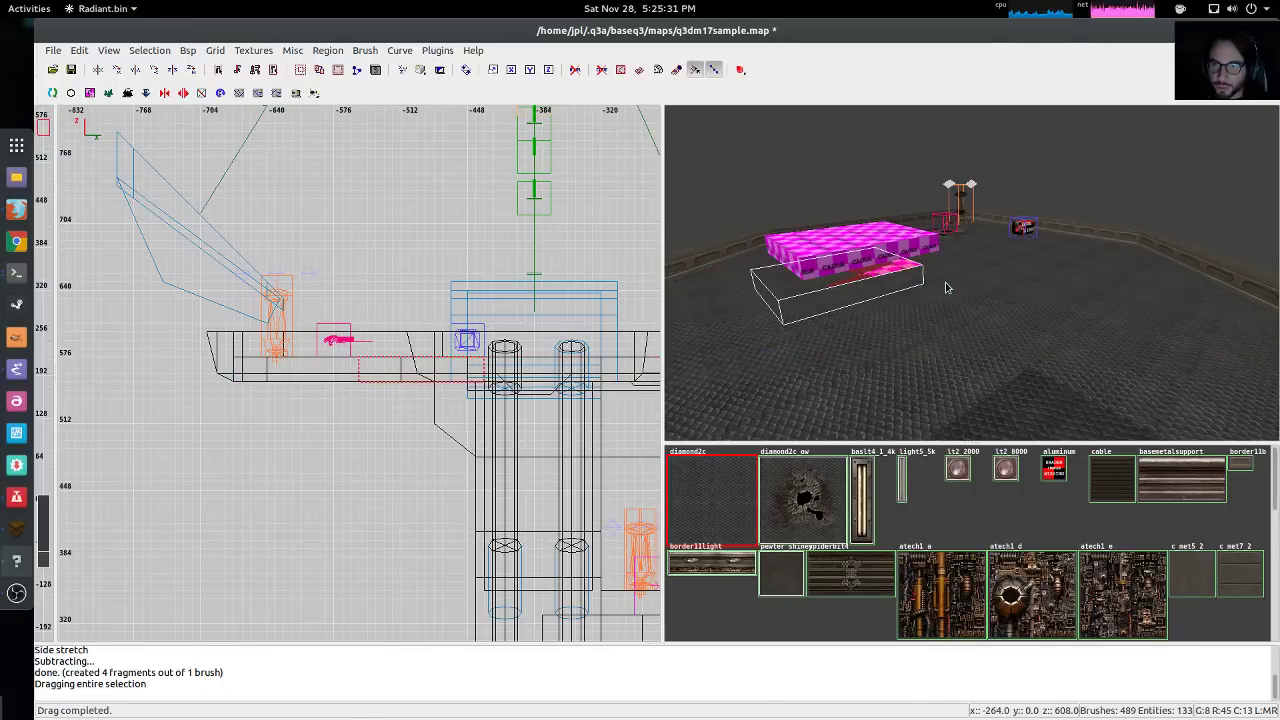
pyautogui.keyDown('shift'); pyautogui.click(866, 257); pyautogui.keyUp('shift')
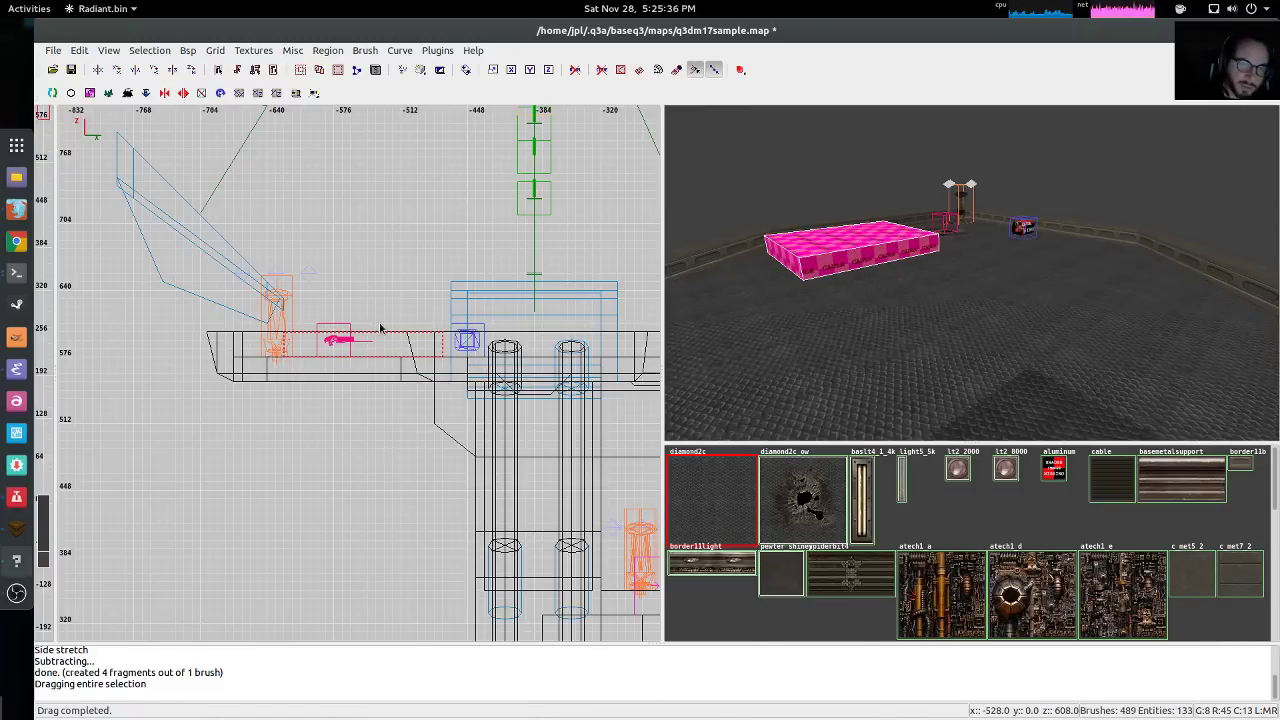
pyautogui.moveTo(380, 328); pyautogui.dragTo(390, 285)
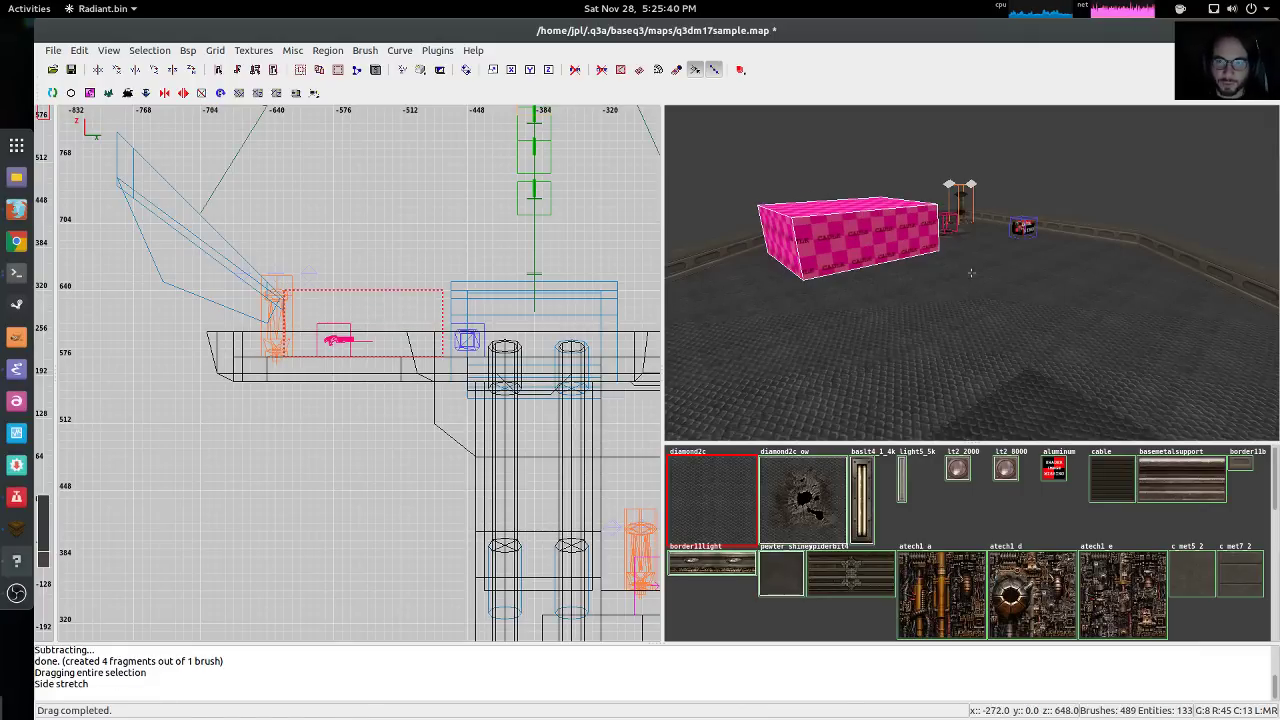
pyautogui.press('Up')
pyautogui.press('Down')
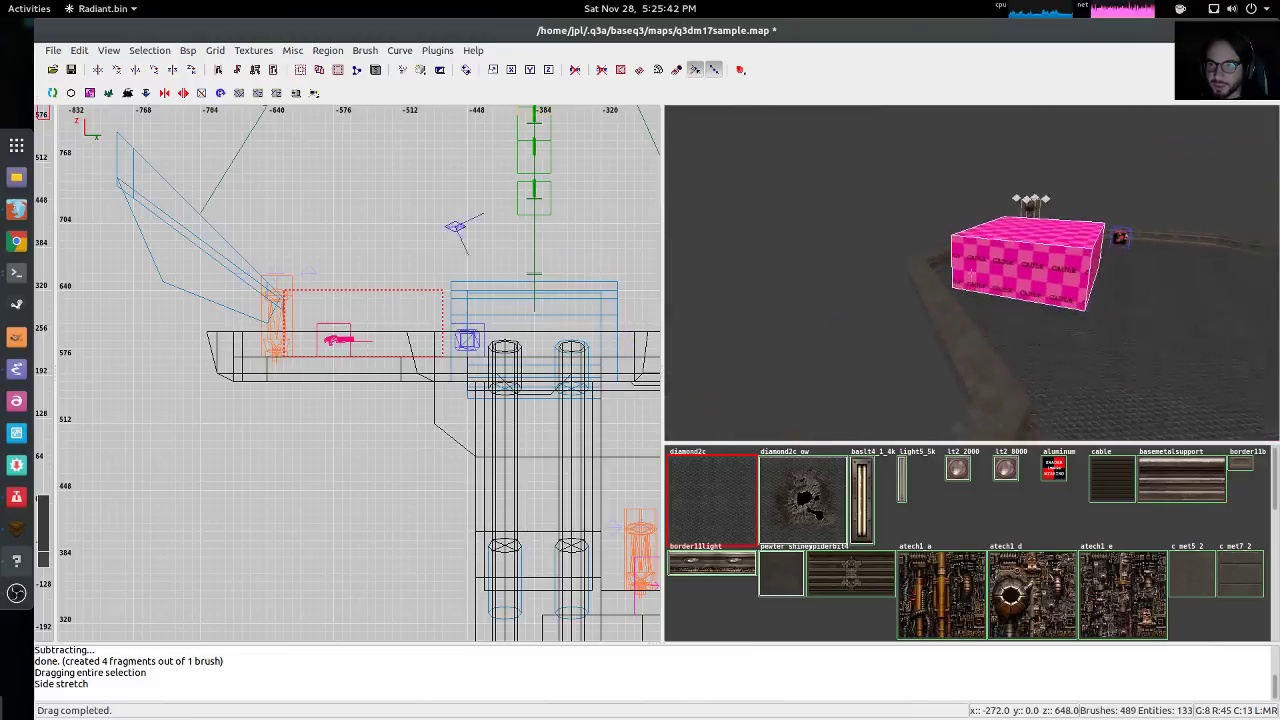
pyautogui.press('Up')
pyautogui.press('Down')
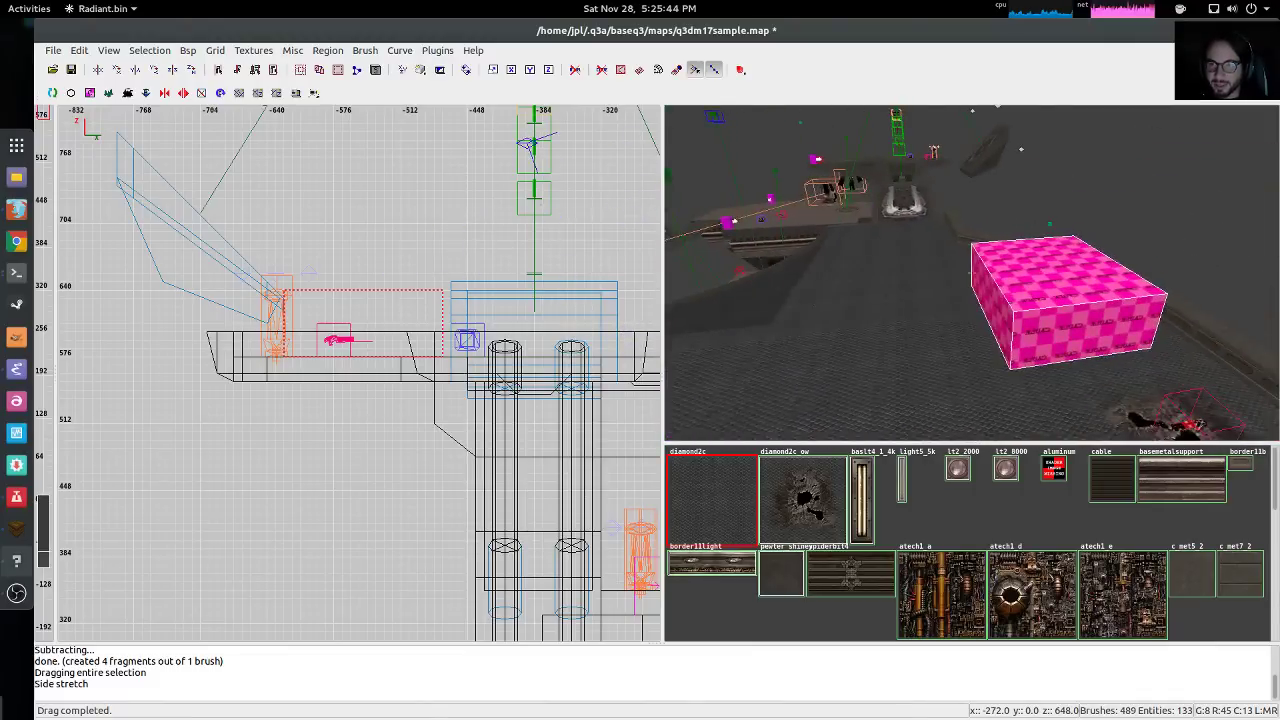
pyautogui.press('Up')
pyautogui.press('Down')
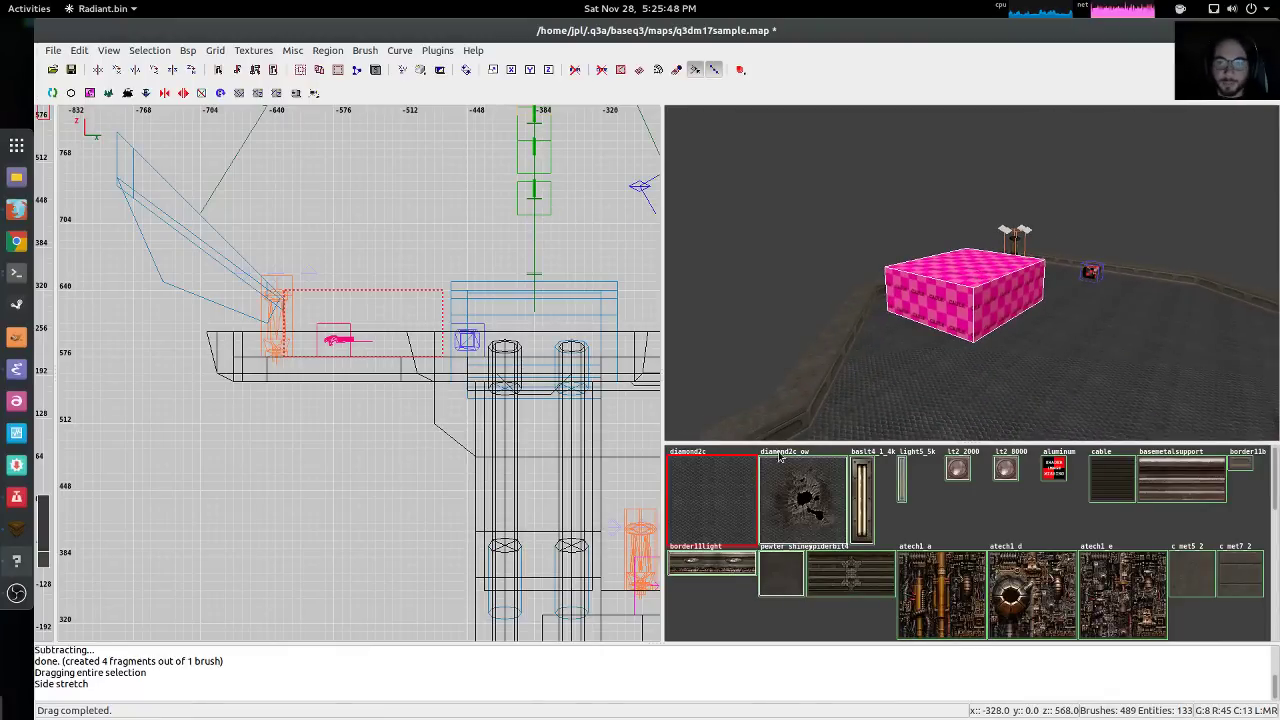
# Apply the diamond2c texture to the raised block and view it up close in 3D
pyautogui.click(735, 501)
pyautogui.rightClick(887, 340)
pyautogui.press('Up')
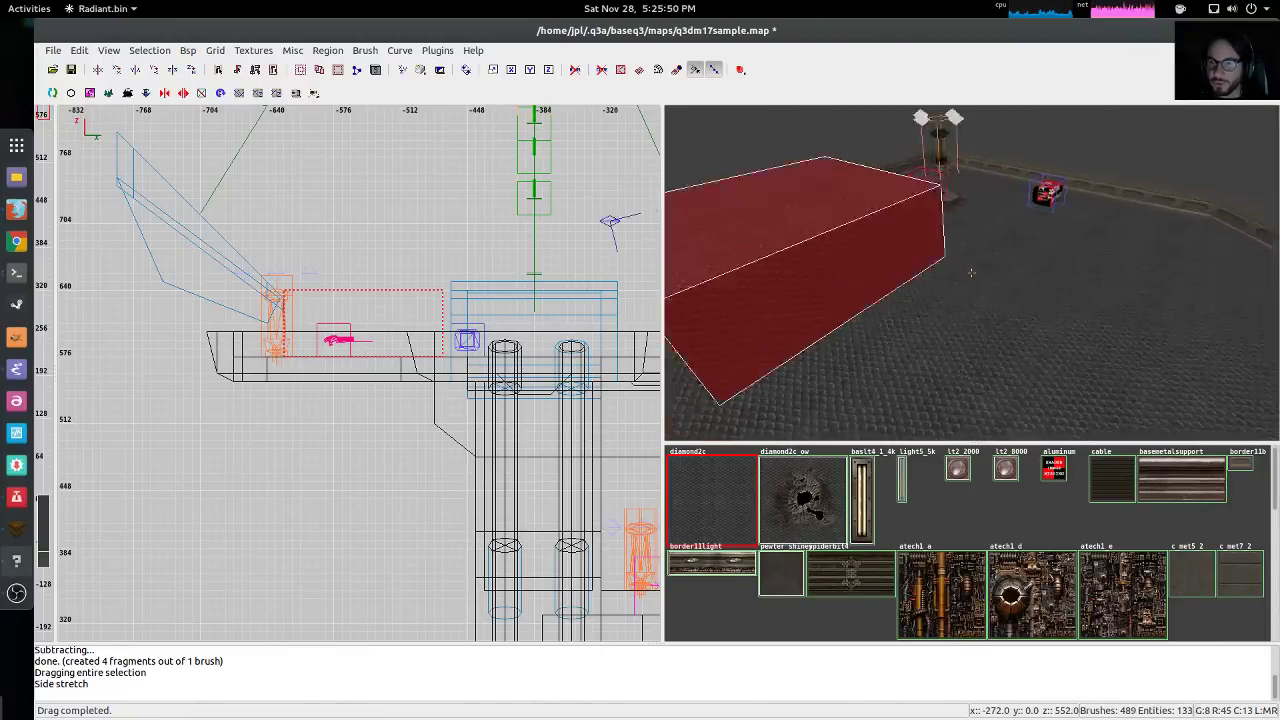
pyautogui.press('Down')
pyautogui.rightClick(971, 272)
# Stretch the textured block's sides in the top view to make it 240 by 136 units
pyautogui.moveTo(425, 225)
pyautogui.mouseDown(button='right')
pyautogui.moveTo(414, 289)
pyautogui.moveTo(437, 223)
pyautogui.mouseUp(button='right')
pyautogui.hotkey('ctrl', 'Tab')
pyautogui.hotkey('ctrl', 'Tab')
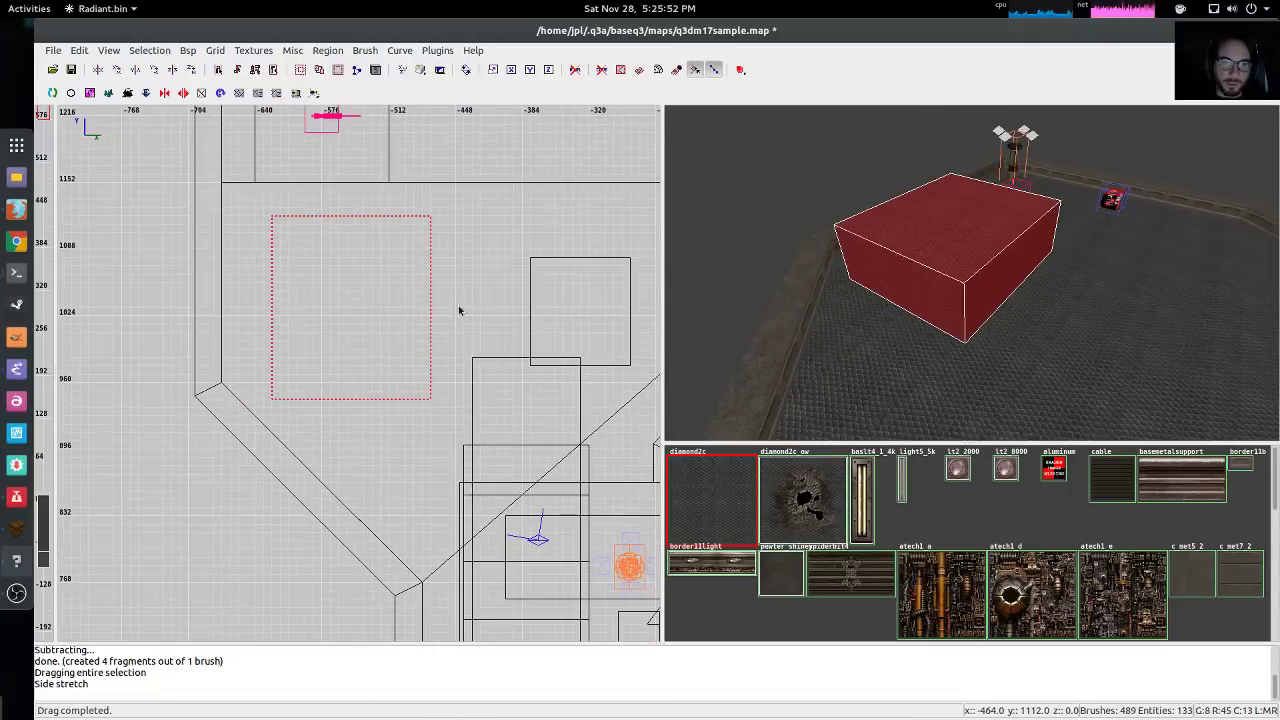
pyautogui.moveTo(414, 399)
pyautogui.mouseDown()
pyautogui.moveTo(429, 349)
pyautogui.moveTo(469, 371)
pyautogui.moveTo(563, 320)
pyautogui.mouseUp()
pyautogui.rightClick(970, 272)
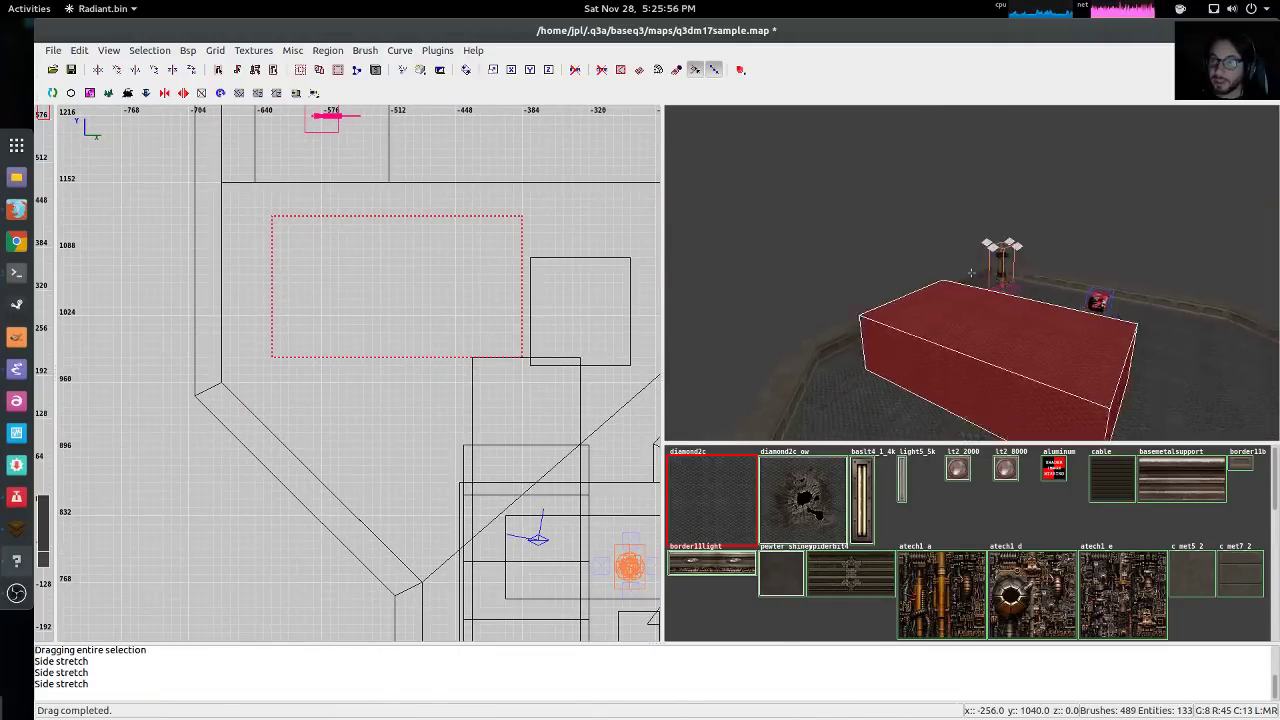
pyautogui.press('Up')
pyautogui.press('Right')
pyautogui.press('Left')
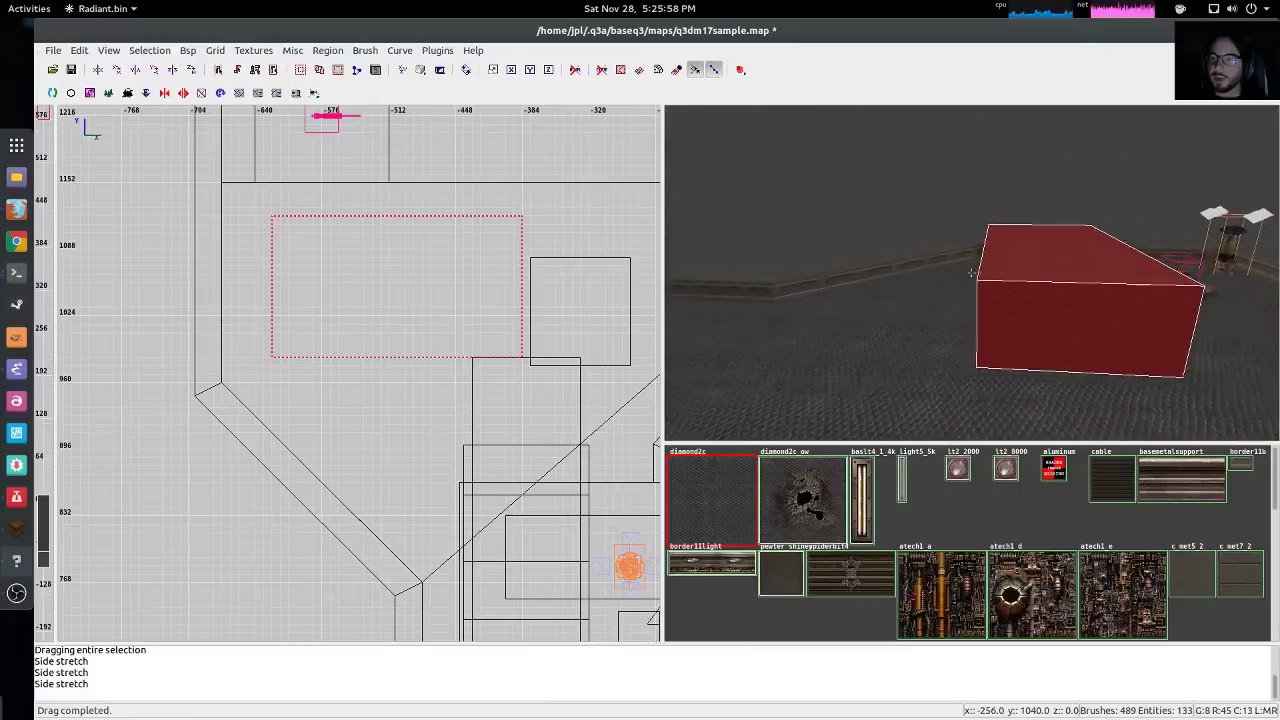
pyautogui.press('Left')
pyautogui.rightClick(971, 272)
# Clip the block's upper long edge diagonally in the side view, making a bevel about 24 by 24 units
pyautogui.moveTo(541, 263); pyautogui.dragTo(520, 309, button='right')
pyautogui.hotkey('ctrl', 'Tab')
pyautogui.hotkey('ctrl', 'Tab')
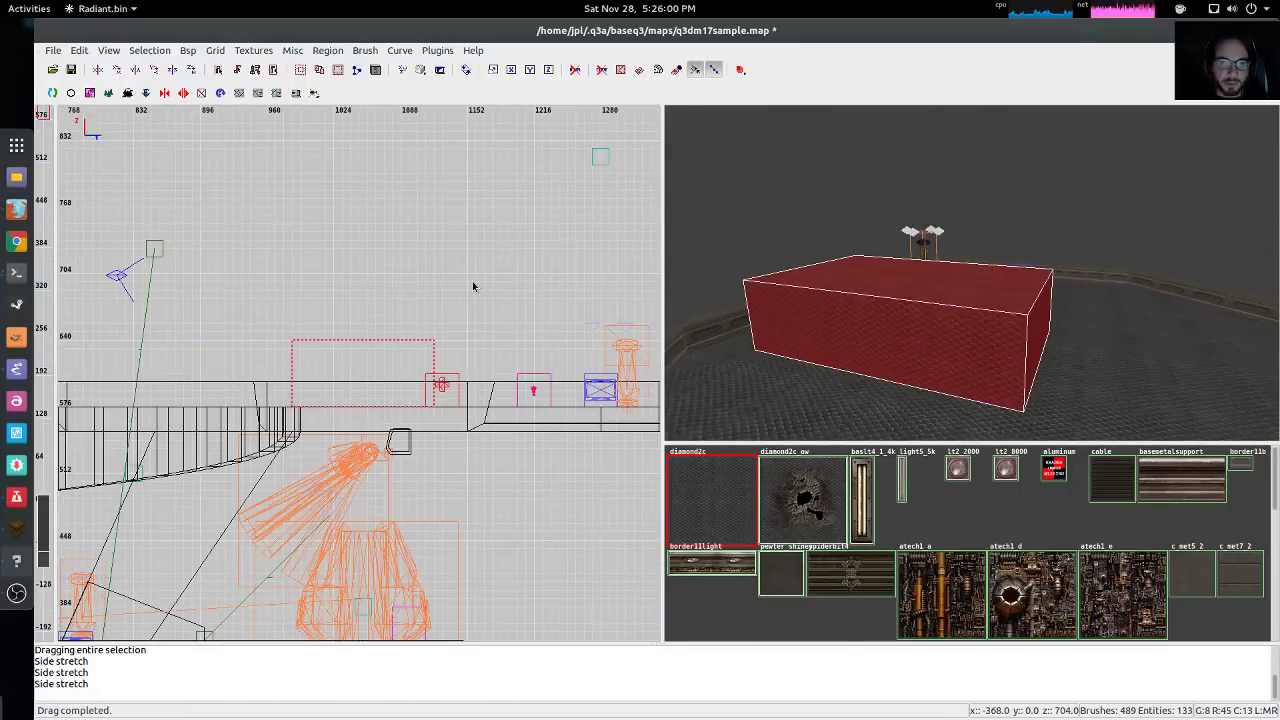
pyautogui.scroll(3, 449, 314)
pyautogui.scroll(1, 357, 303)
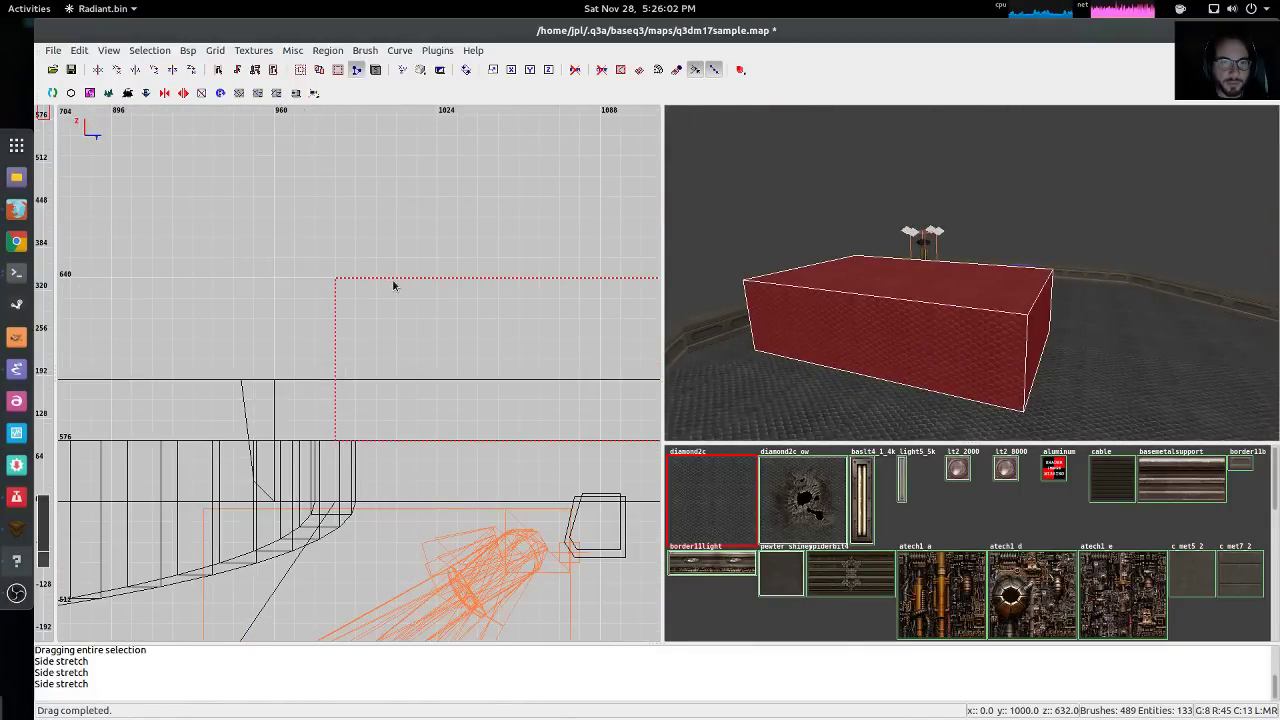
pyautogui.moveTo(369, 317)
pyautogui.mouseDown()
pyautogui.moveTo(334, 347)
pyautogui.moveTo(329, 334)
pyautogui.moveTo(424, 253)
pyautogui.mouseUp()
pyautogui.press('Up')
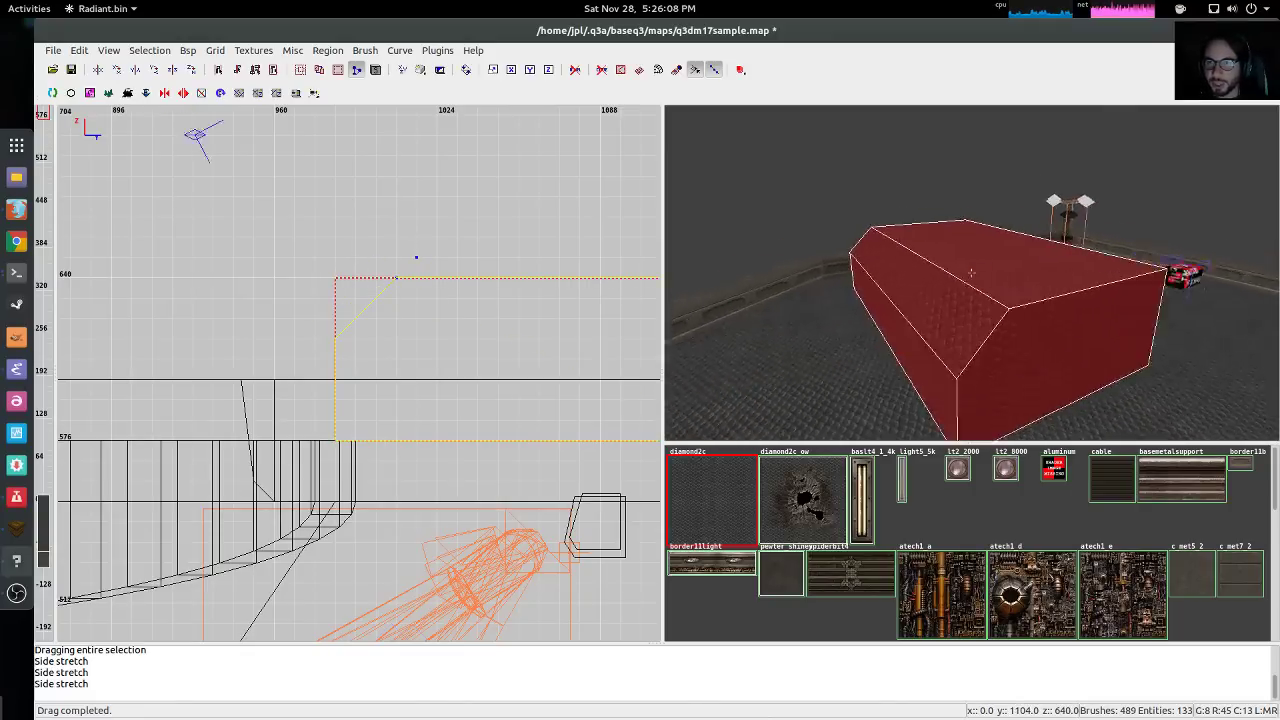
pyautogui.press('Down')
pyautogui.press('Up')
pyautogui.press('Down')
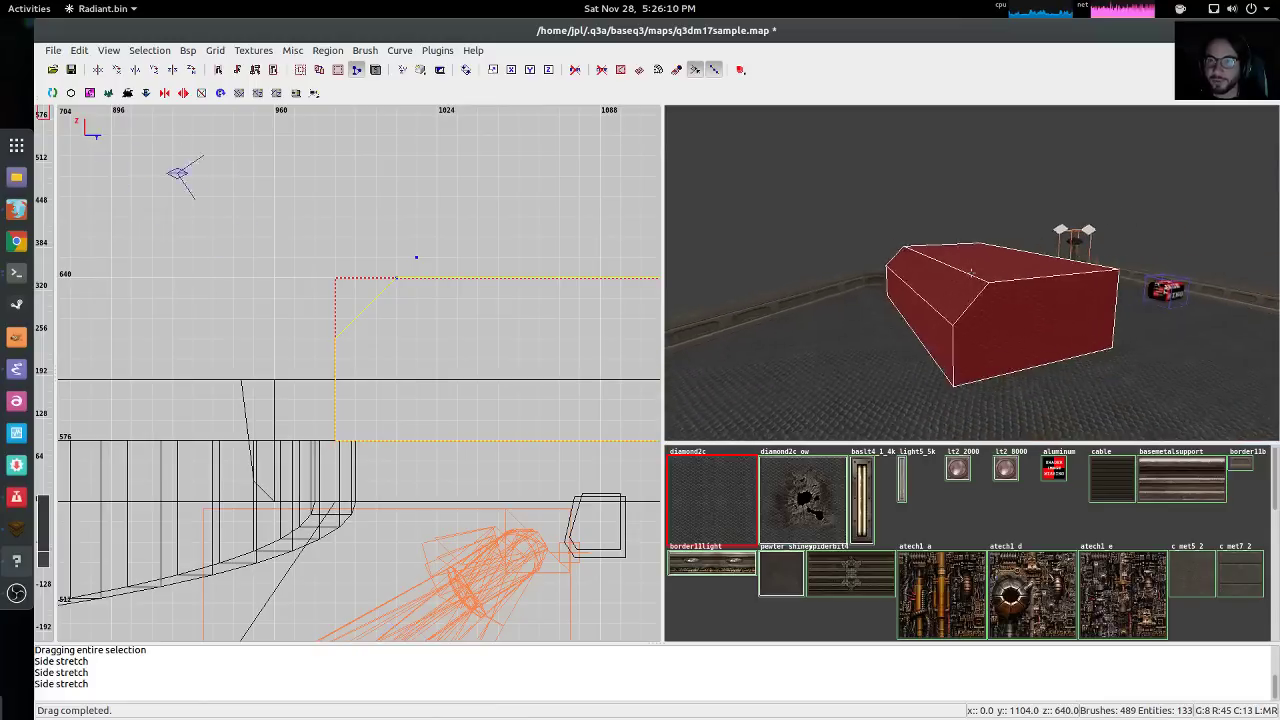
pyautogui.press('Up')
pyautogui.press('Down')
pyautogui.rightClick(971, 273)
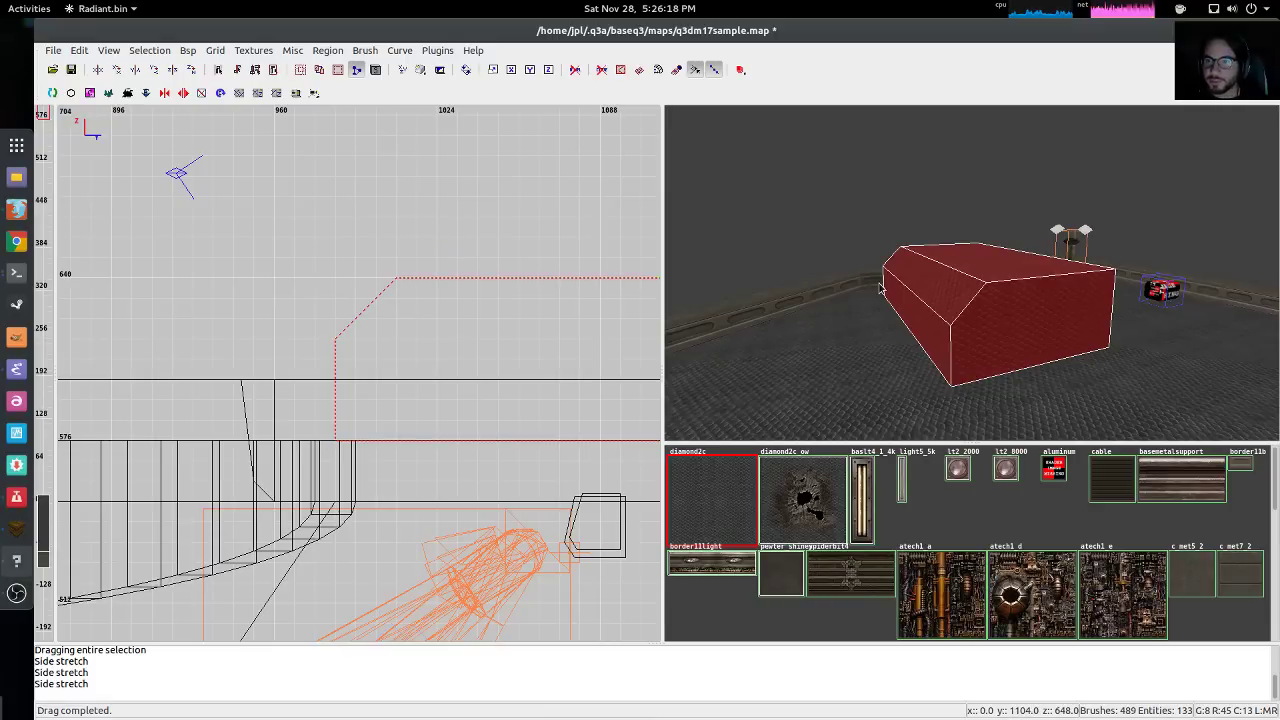
# Deselect the bevelled block to view its texture, then select it again and delete it
pyautogui.press('Escape')
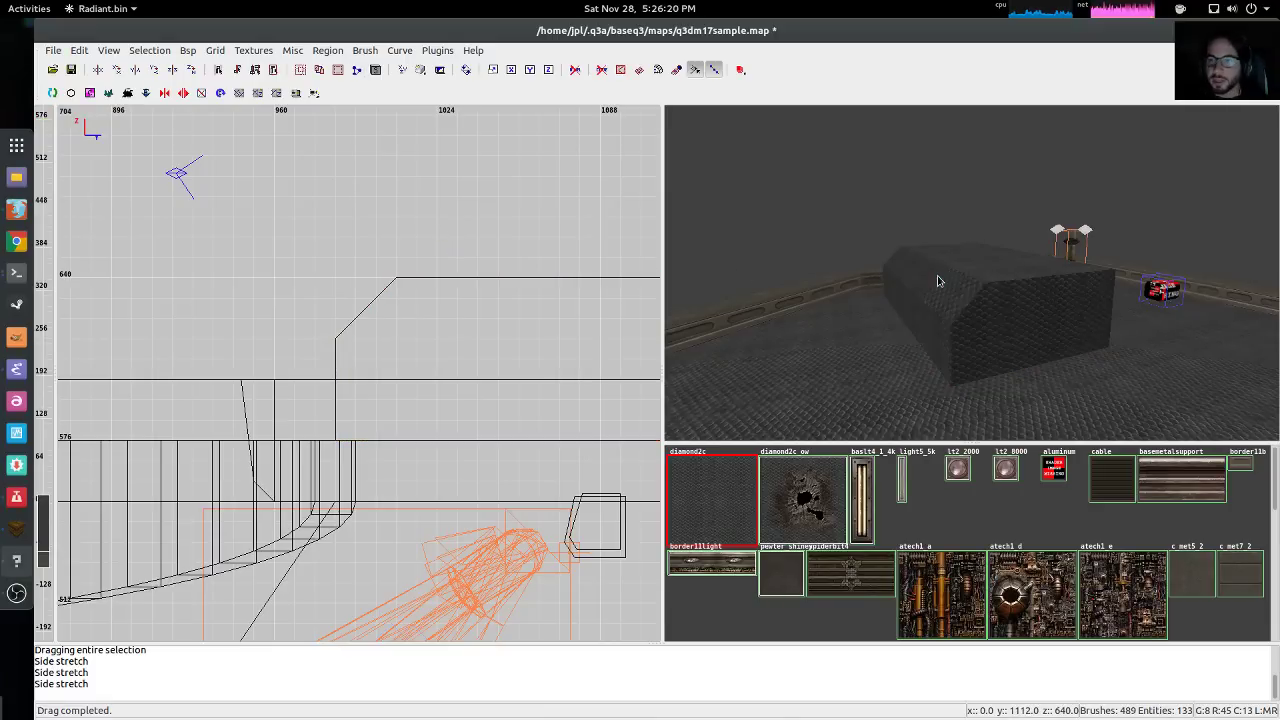
pyautogui.keyDown('shift'); pyautogui.click(952, 285); pyautogui.keyUp('shift')
pyautogui.press('Delete')
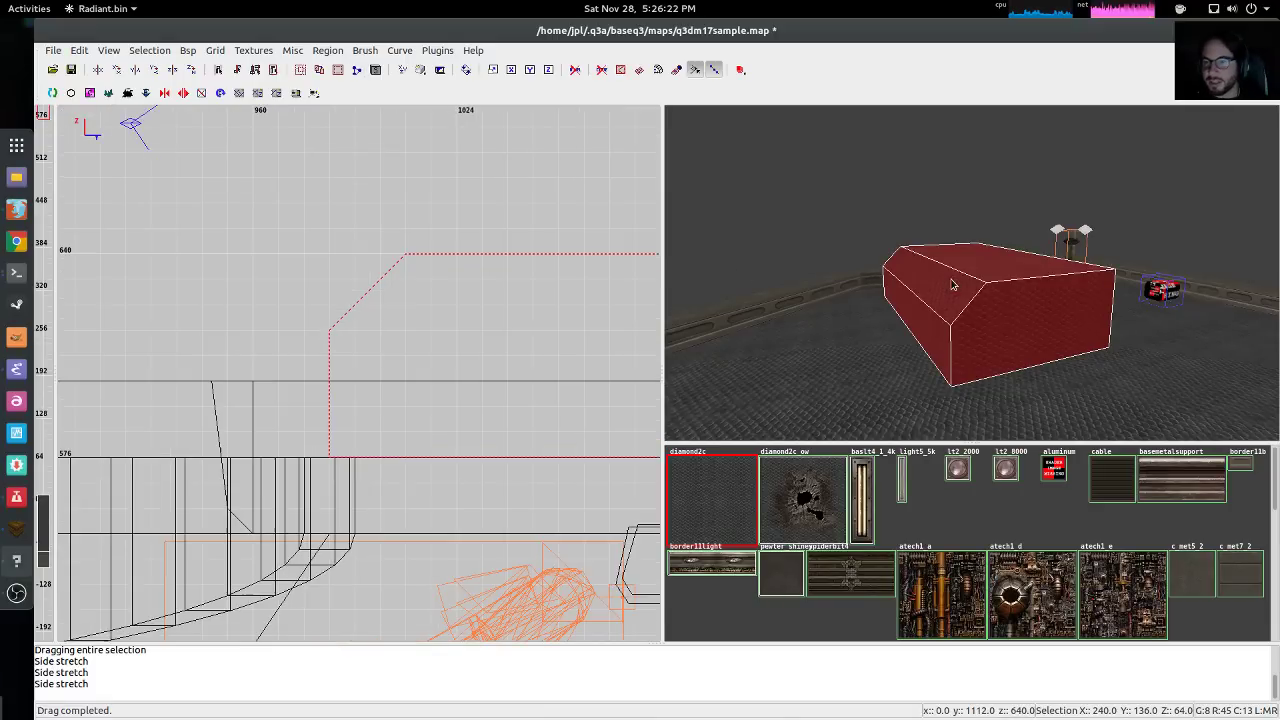
pyautogui.press('BackSpace')
# Select the curved wall patch along the platform's inner edge in 3D and view it from above and from the side
pyautogui.rightClick(953, 284)
pyautogui.press('Up')
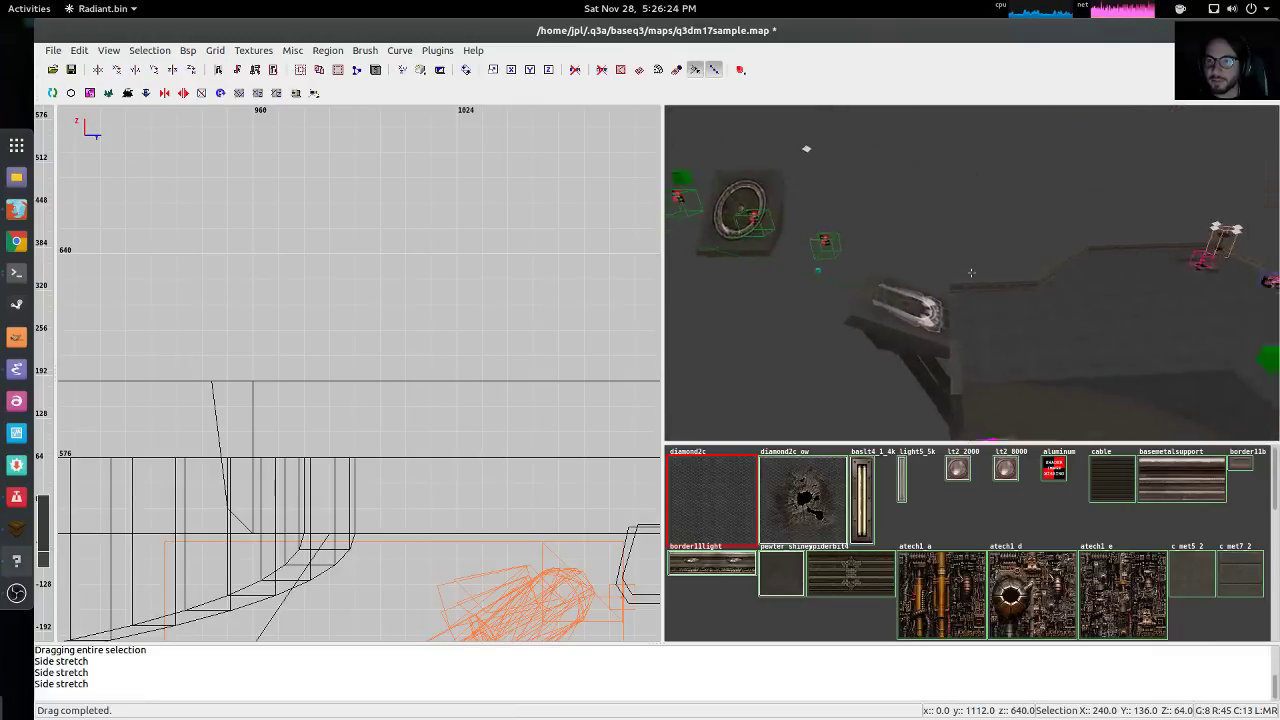
pyautogui.press('Down')
pyautogui.press('Up')
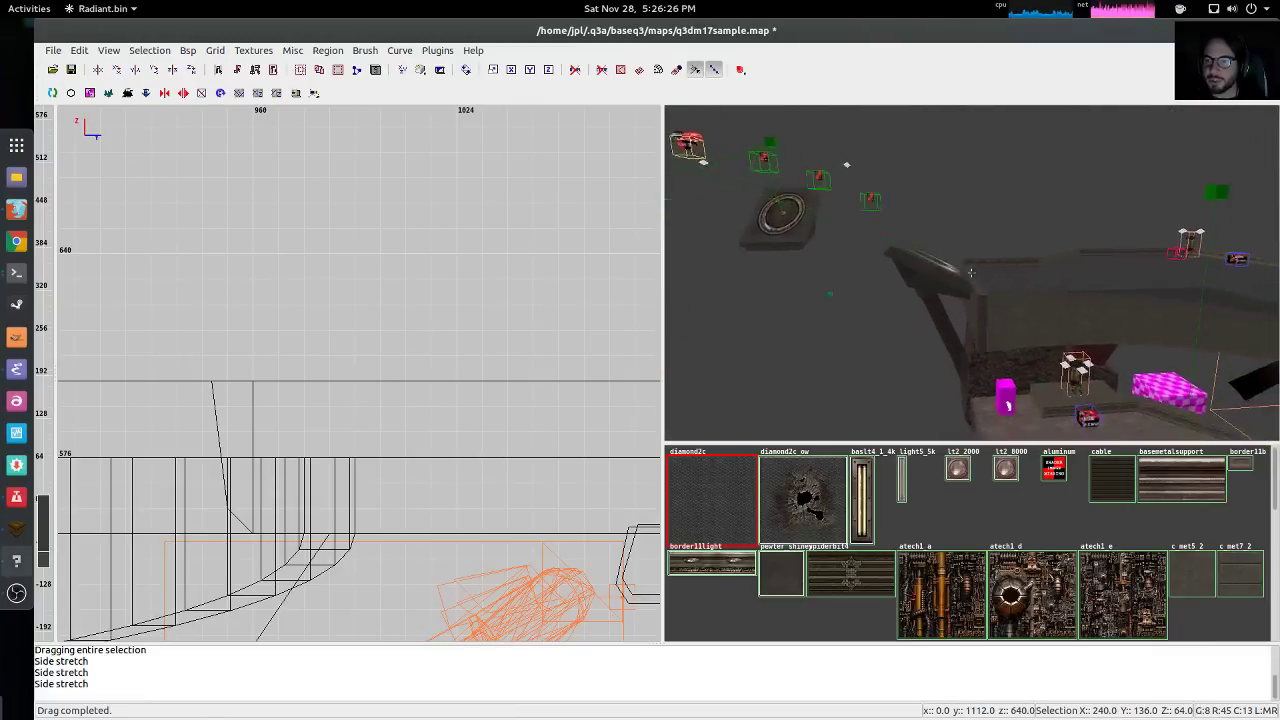
pyautogui.press('Up')
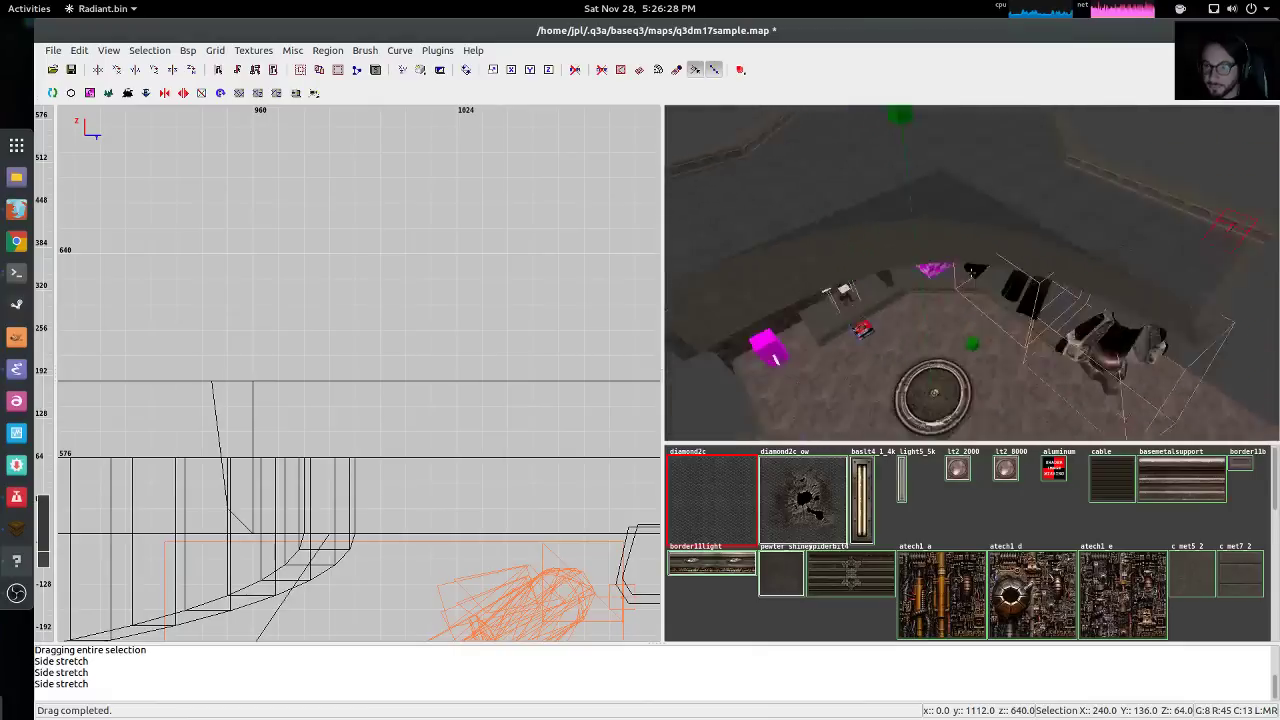
pyautogui.rightClick(972, 274)
pyautogui.keyDown('shift'); pyautogui.click(960, 242); pyautogui.keyUp('shift')
pyautogui.rightClick(960, 242)
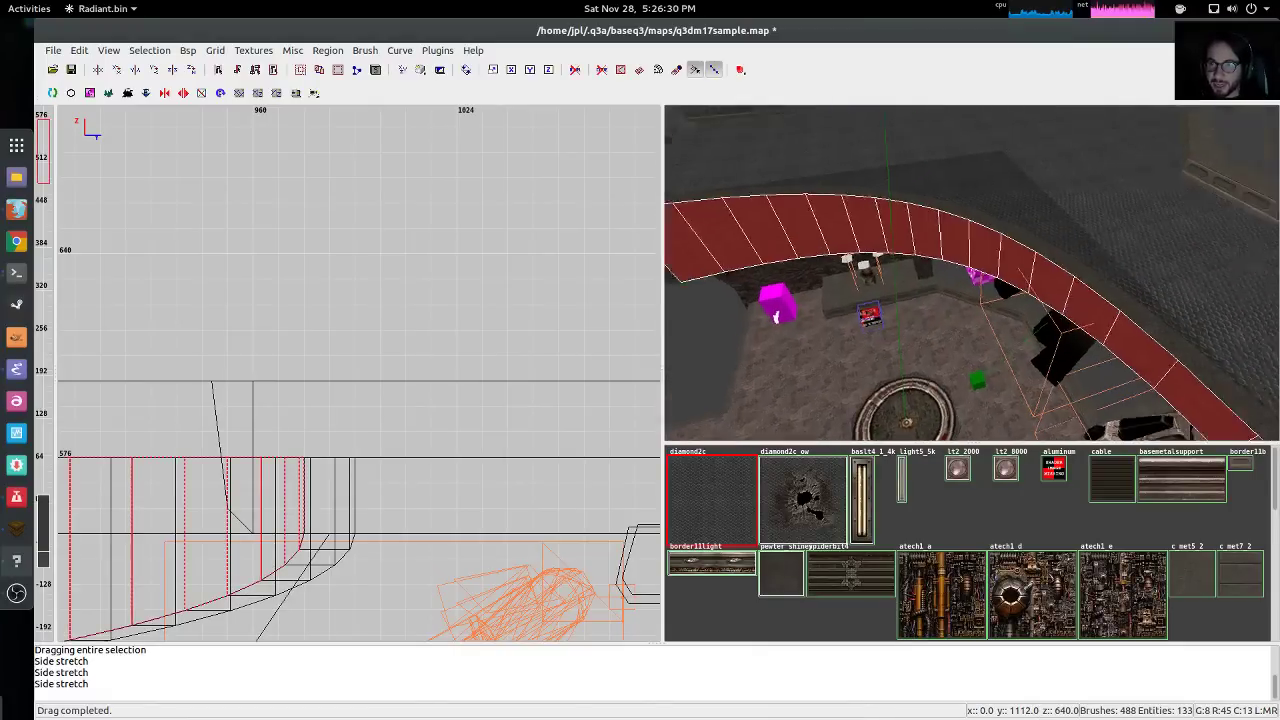
pyautogui.press('Up')
pyautogui.press('Up')
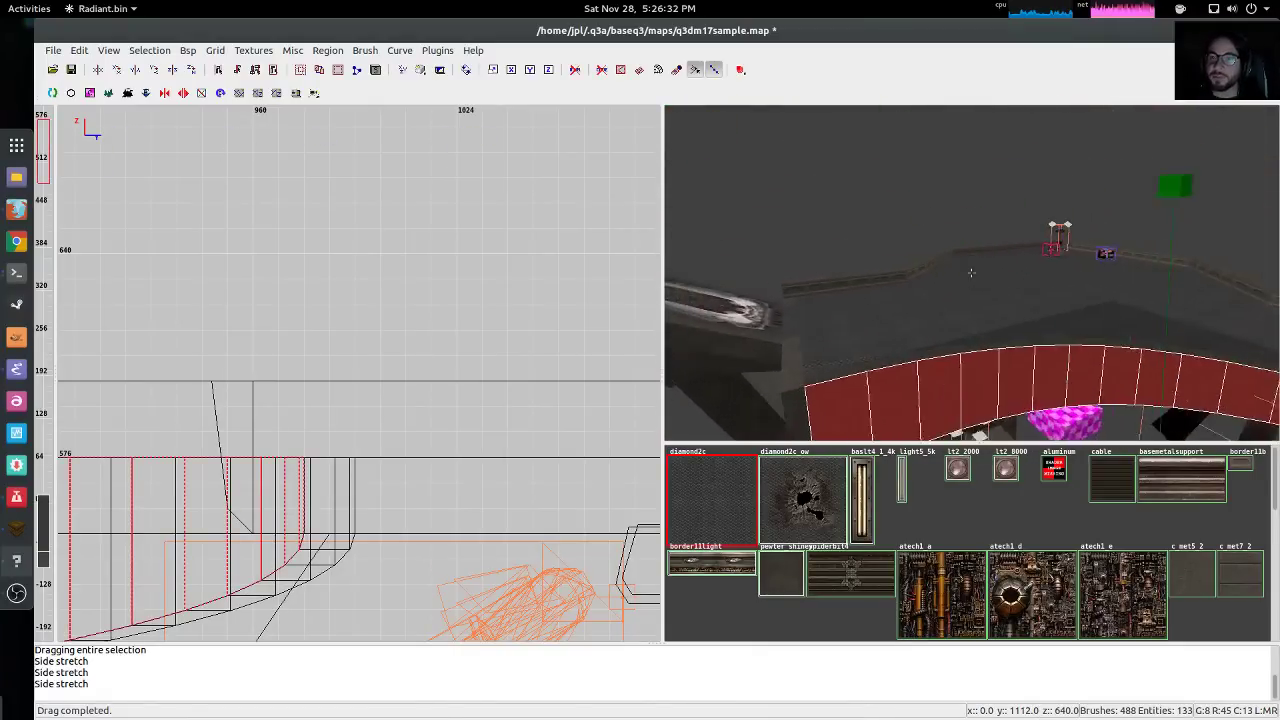
pyautogui.press('Up')
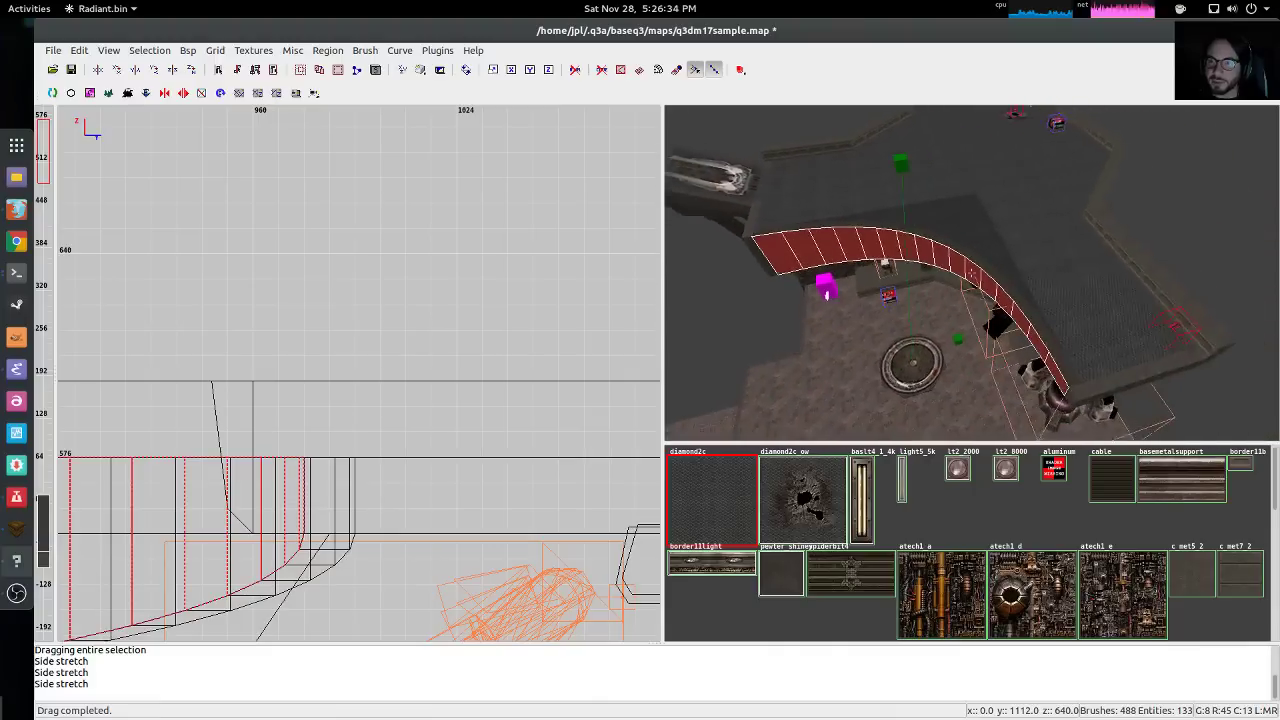
# Switch the 2D view to the top projection and frame the selected curved wall in it
pyautogui.moveTo(334, 351); pyautogui.dragTo(420, 279, button='right')
pyautogui.scroll(-3, 334, 351)
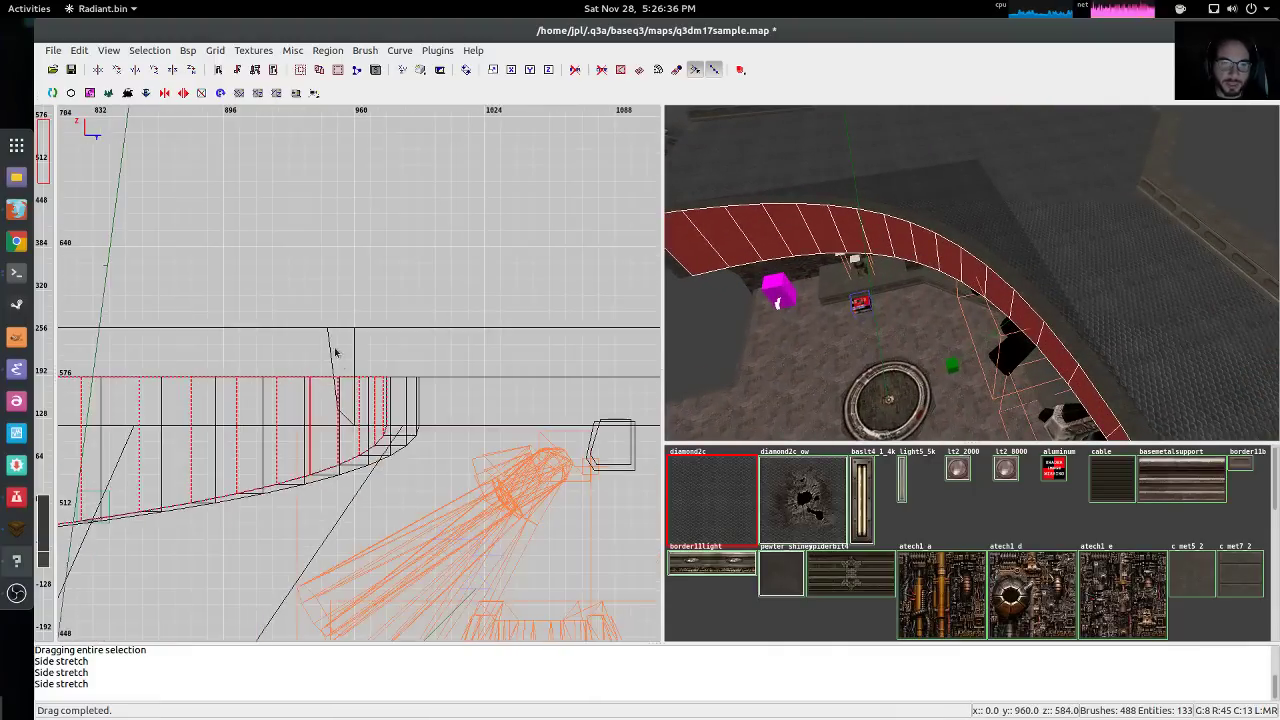
pyautogui.moveTo(331, 343); pyautogui.dragTo(505, 314, button='right')
pyautogui.hotkey('ctrl', 'Tab')
pyautogui.scroll(-3, 328, 343)
pyautogui.moveTo(320, 332); pyautogui.dragTo(342, 314, button='right')
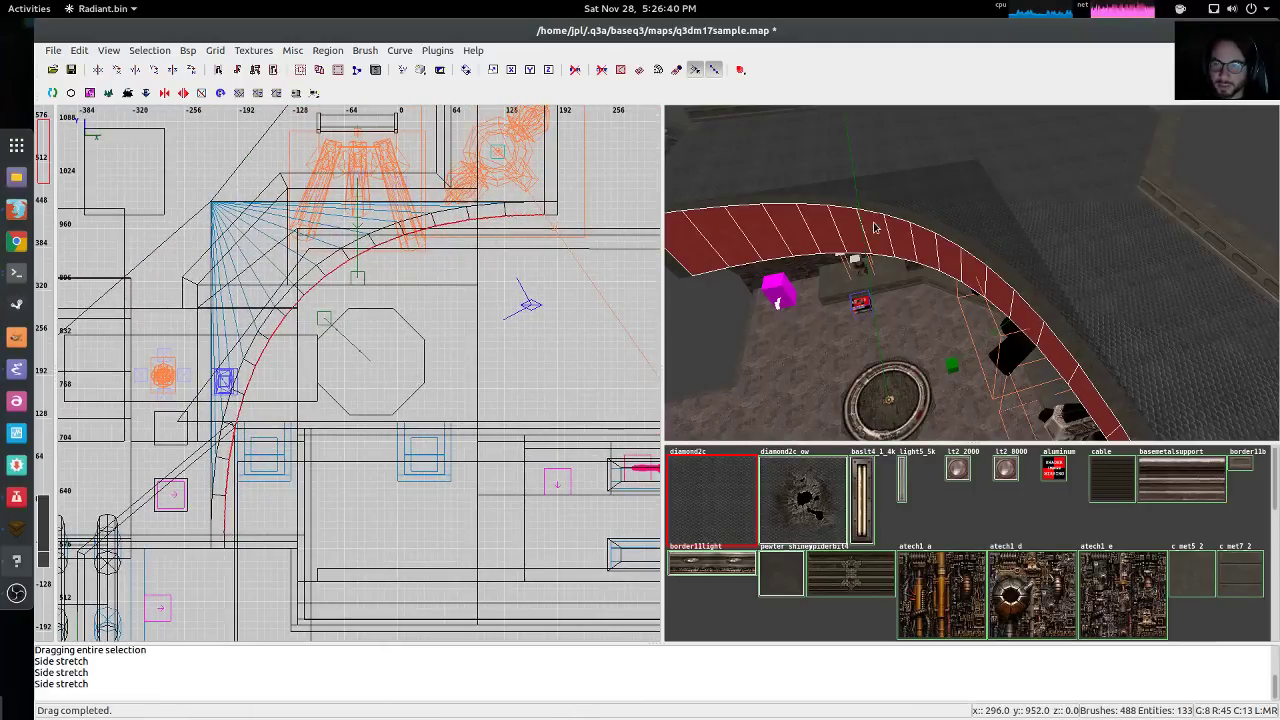
pyautogui.moveTo(460, 262); pyautogui.dragTo(508, 297, button='right')
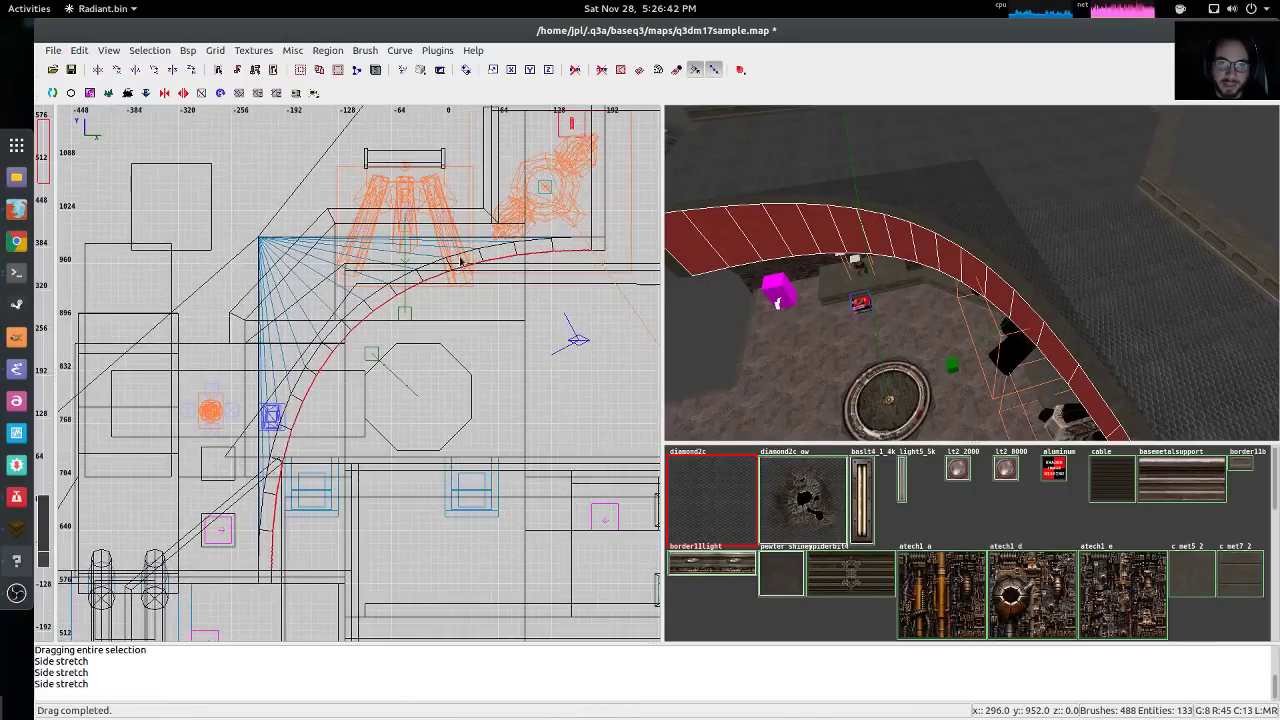
# Select the curved top strip, wall patch and fan-shaped corner fill together, then clear the selection
pyautogui.keyDown('shift'); pyautogui.click(797, 221); pyautogui.keyUp('shift')
pyautogui.keyDown('shift'); pyautogui.click(876, 217); pyautogui.keyUp('shift')
pyautogui.keyDown('shift'); pyautogui.click(881, 210); pyautogui.keyUp('shift')
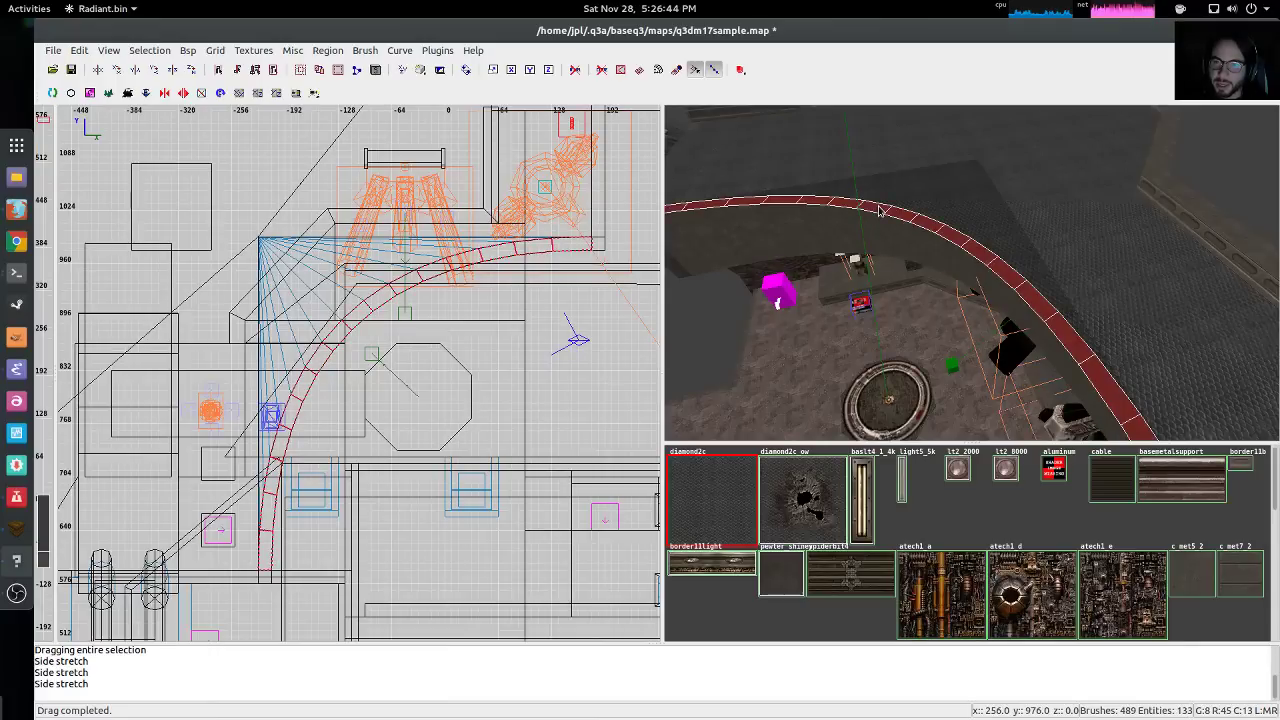
pyautogui.keyDown('shift'); pyautogui.click(874, 223); pyautogui.keyUp('shift')
pyautogui.keyDown('shift'); pyautogui.click(918, 207); pyautogui.keyUp('shift')
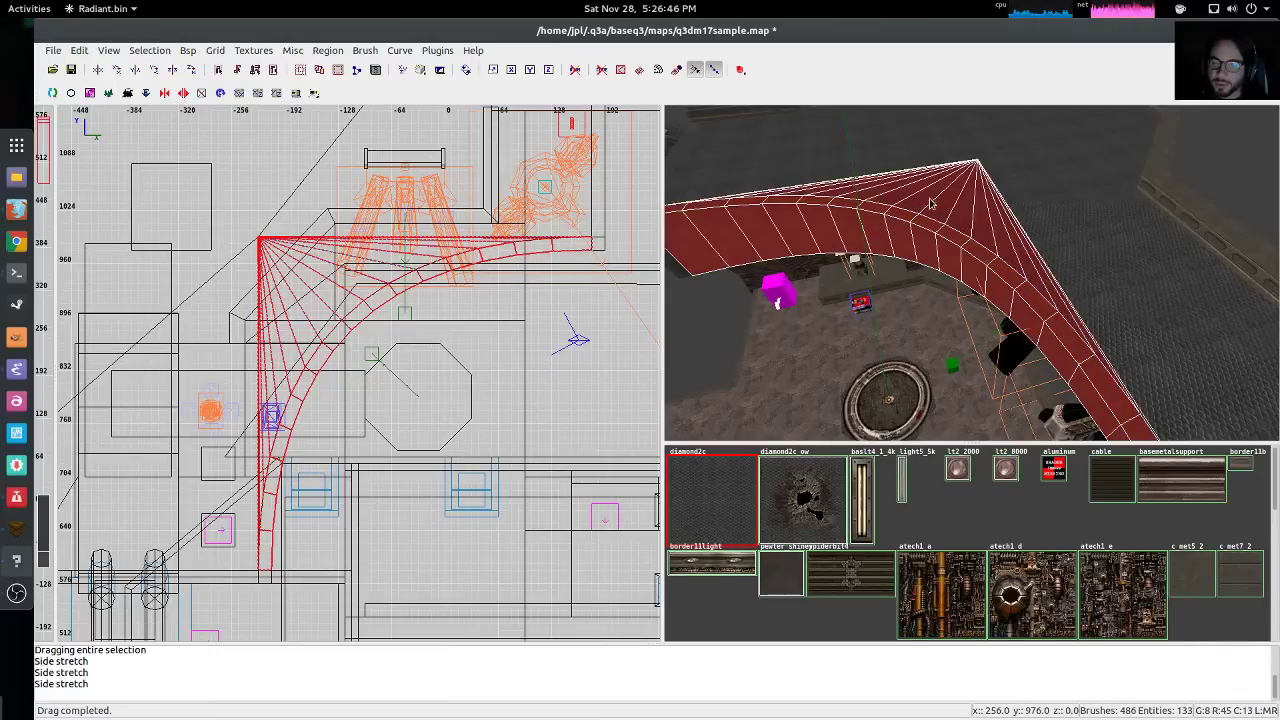
pyautogui.press('Escape')
# Examine the platform's rounded corner and the floor below it from several sides in the 3D view
pyautogui.rightClick(942, 220)
pyautogui.press('Up')
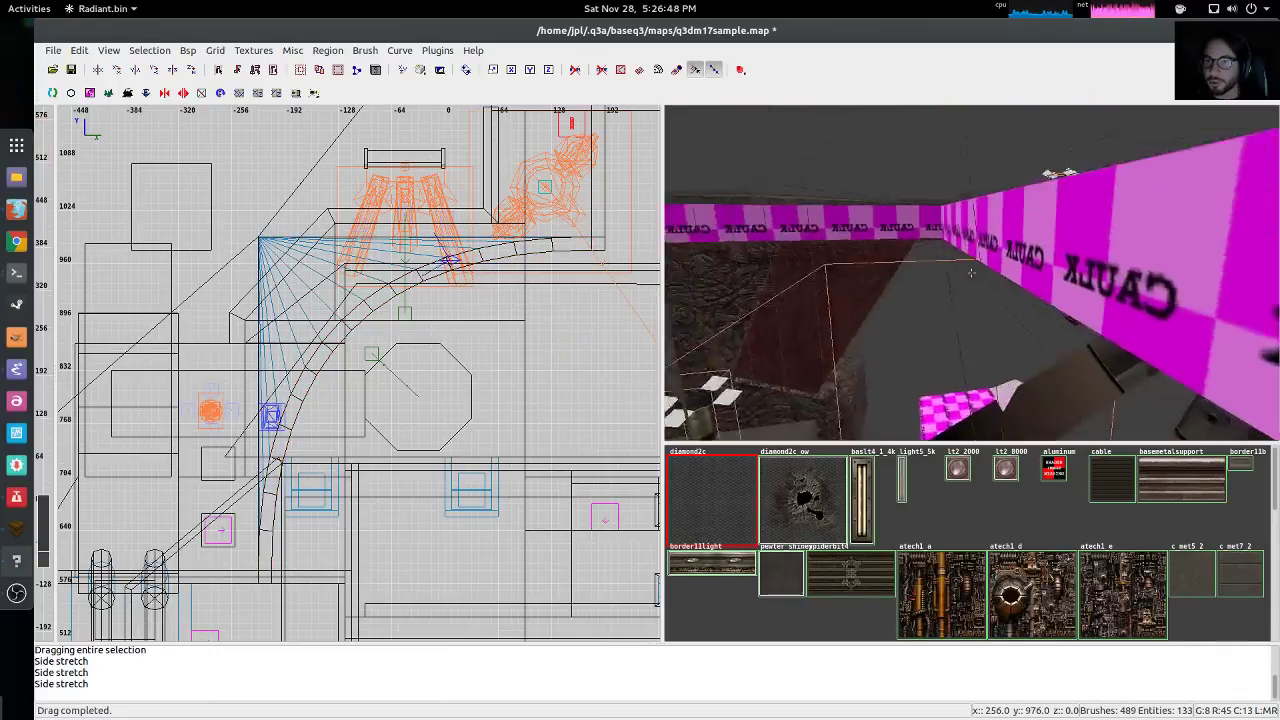
pyautogui.press('Down')
pyautogui.press('Up')
pyautogui.press('Down')
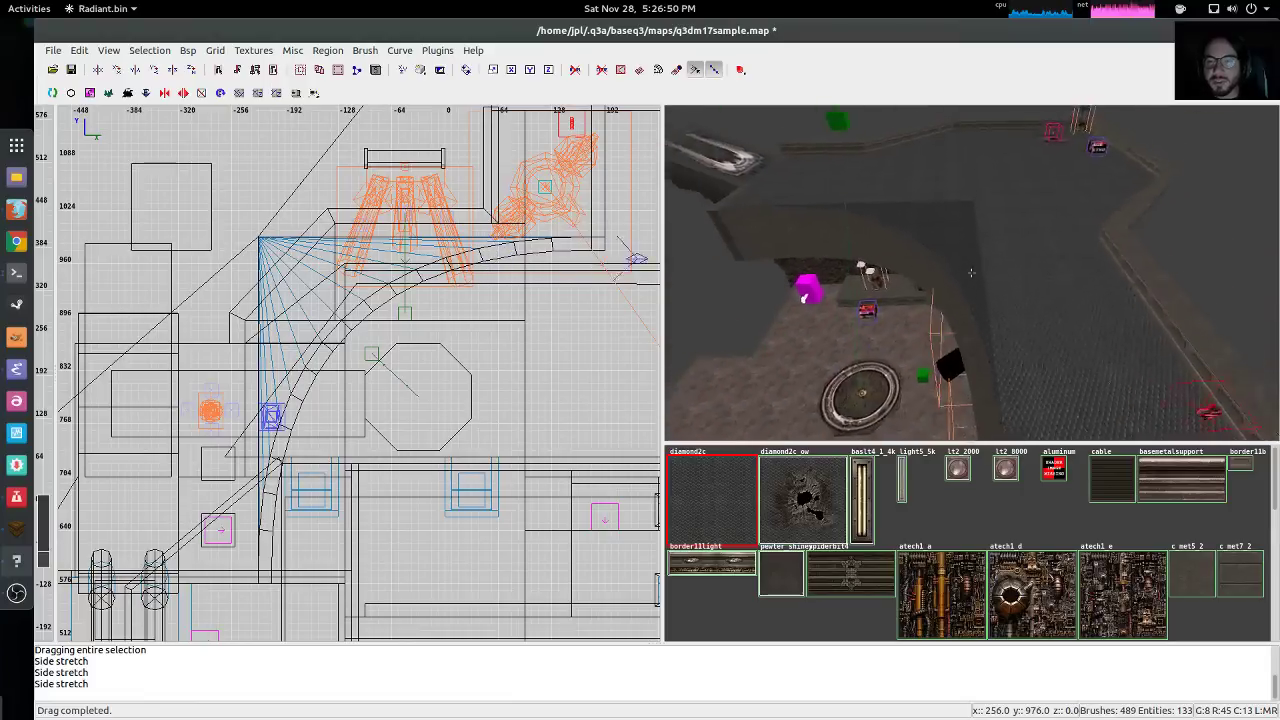
pyautogui.press('Up')
pyautogui.press('Down')
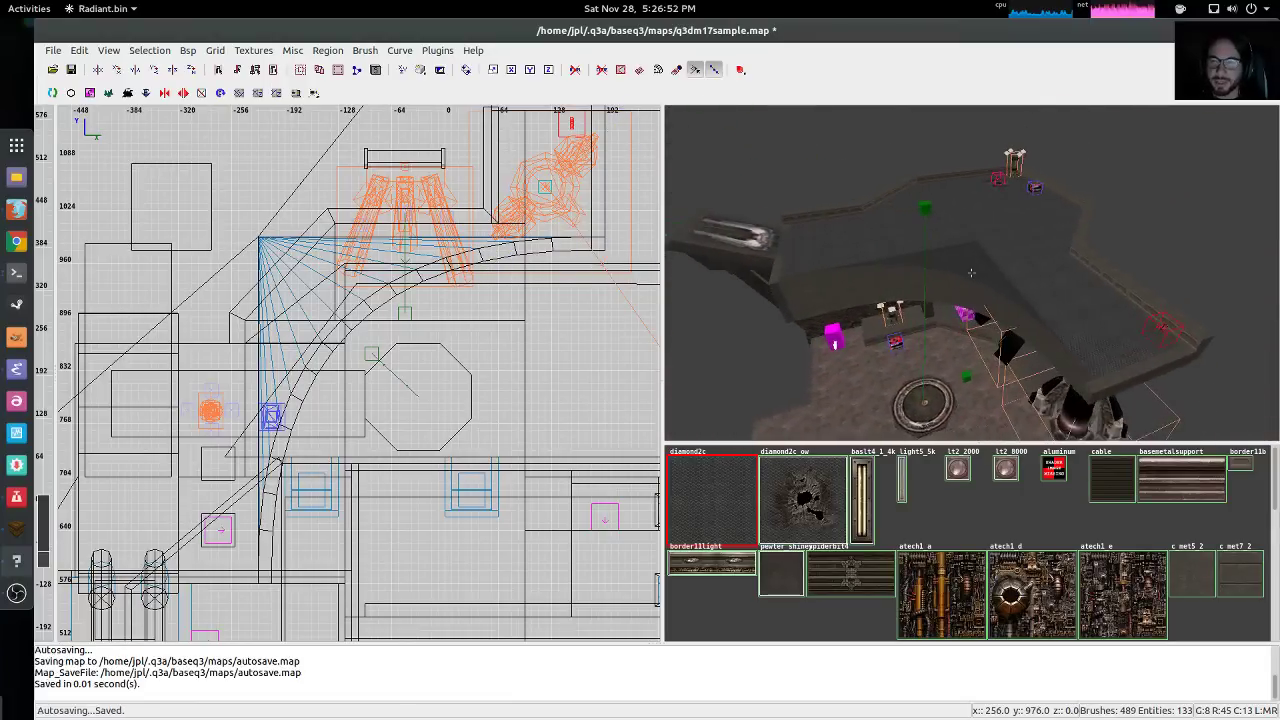
pyautogui.press('Up')
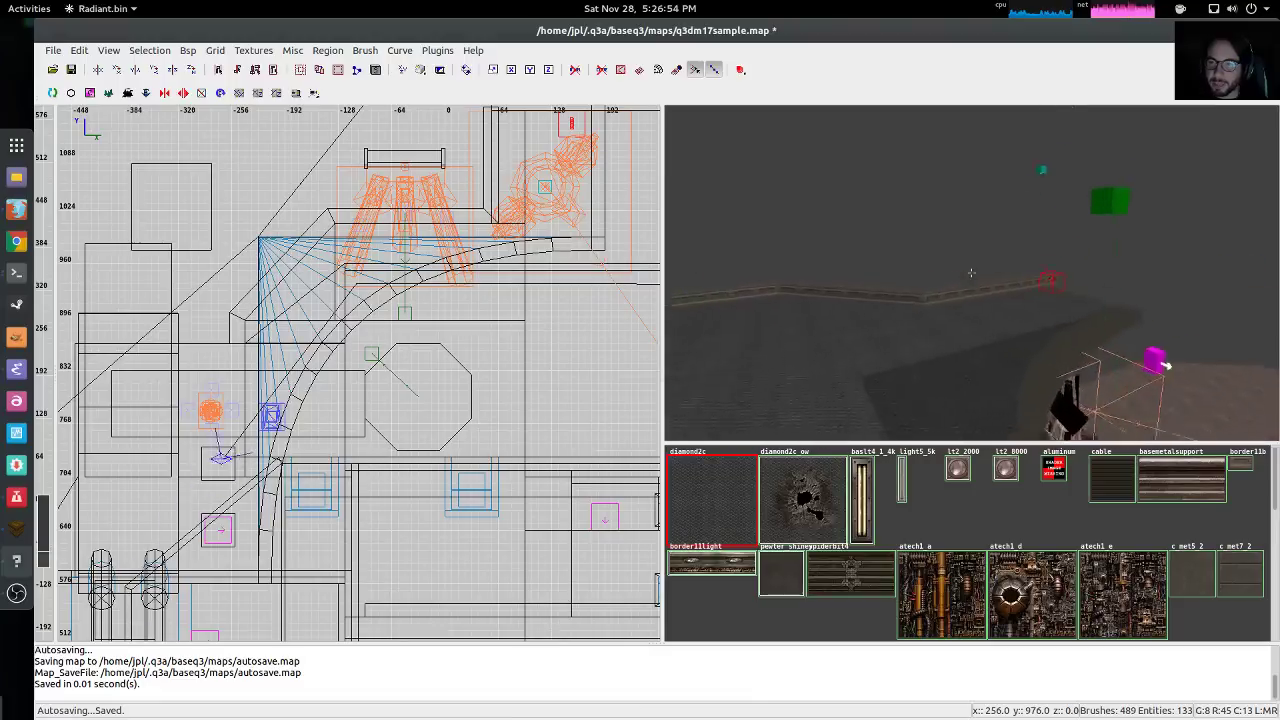
pyautogui.press('Right')
pyautogui.press('Up')
pyautogui.press('Down')
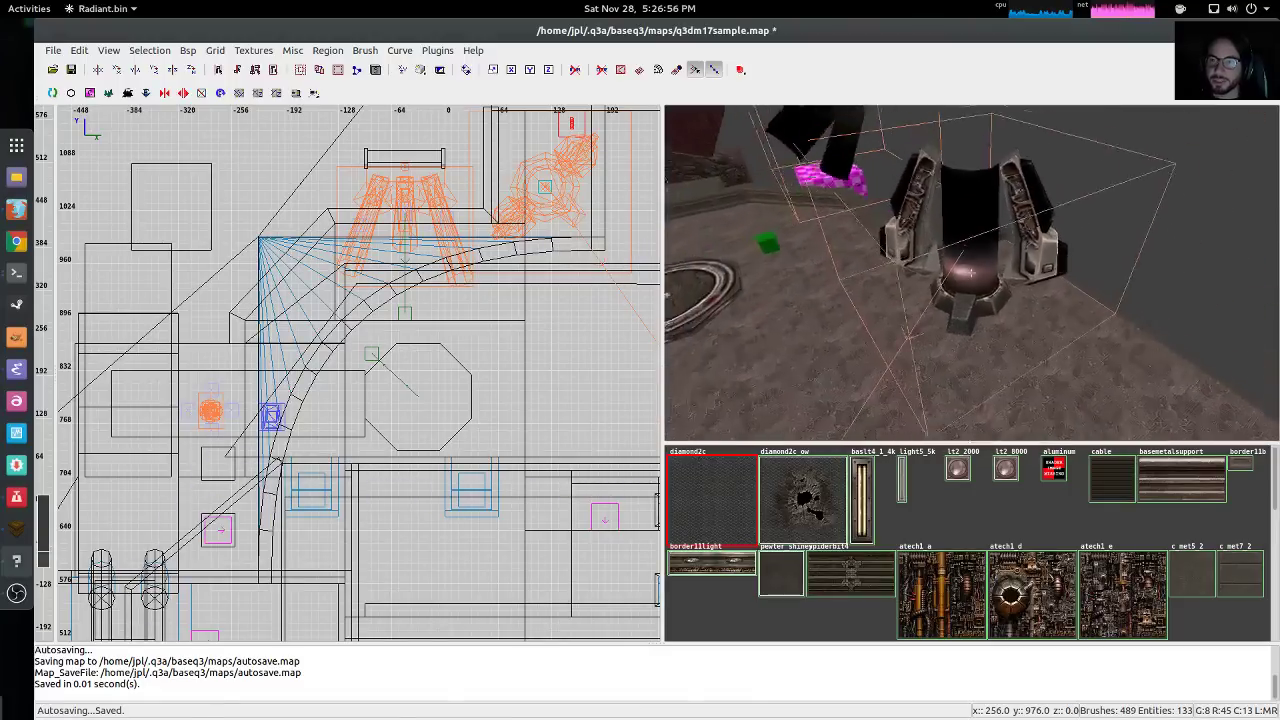
pyautogui.press('Up')
pyautogui.rightClick(971, 277)
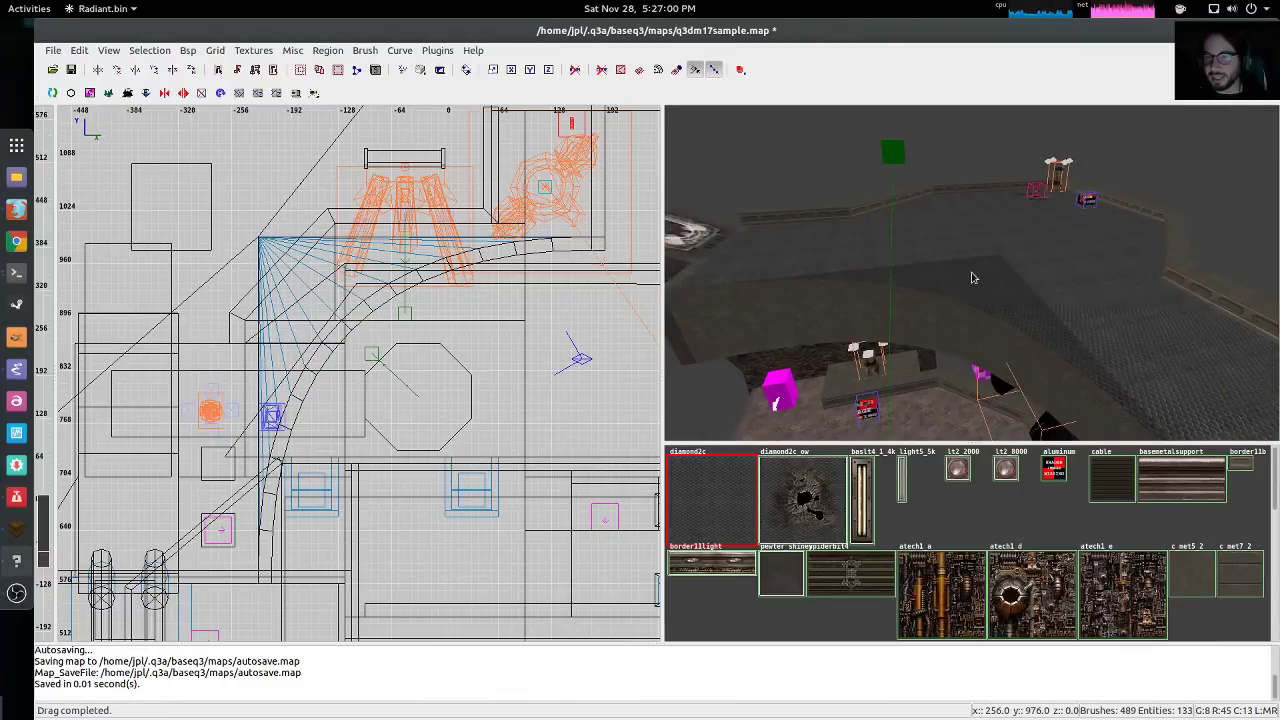
# Select the rounded corner's wall, top strip and fan patches again and view them from farther away
pyautogui.keyDown('shift'); pyautogui.click(942, 320); pyautogui.keyUp('shift')
pyautogui.keyDown('shift'); pyautogui.click(941, 317); pyautogui.keyUp('shift')
pyautogui.keyDown('shift'); pyautogui.click(939, 306); pyautogui.keyUp('shift')
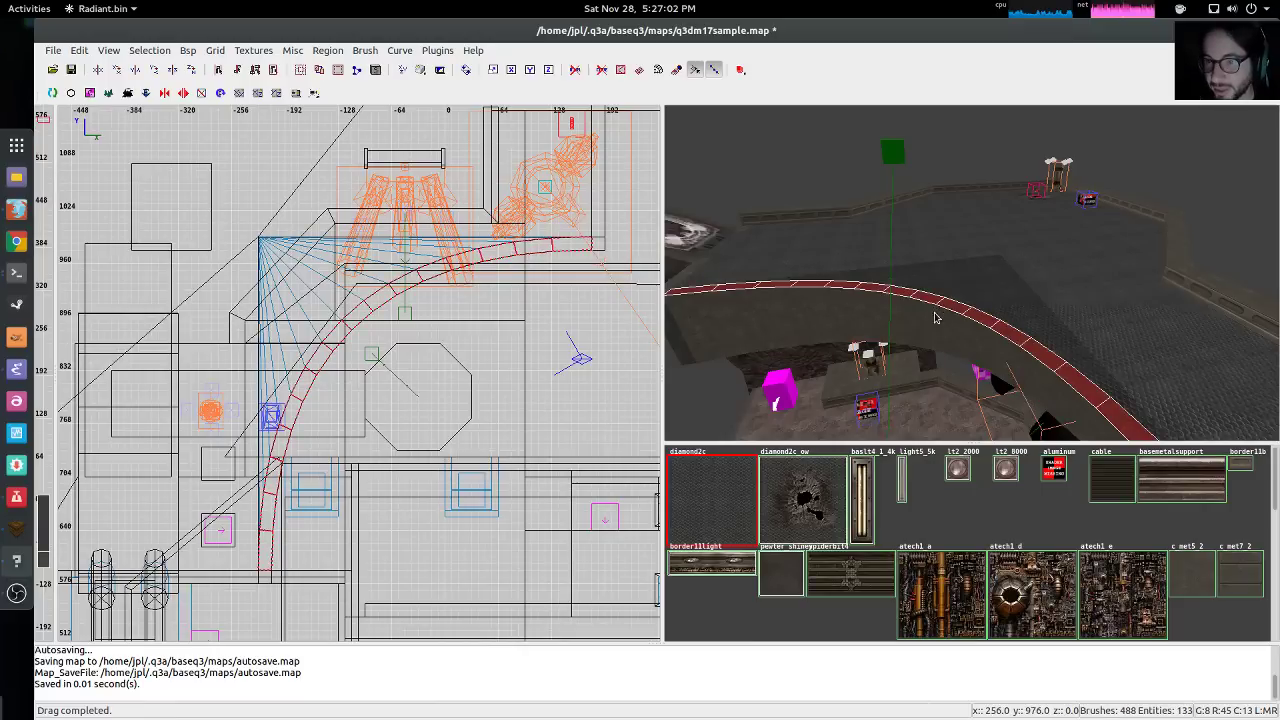
pyautogui.keyDown('shift'); pyautogui.click(937, 317); pyautogui.keyUp('shift')
pyautogui.keyDown('shift'); pyautogui.click(961, 291); pyautogui.keyUp('shift')
pyautogui.press('Down')
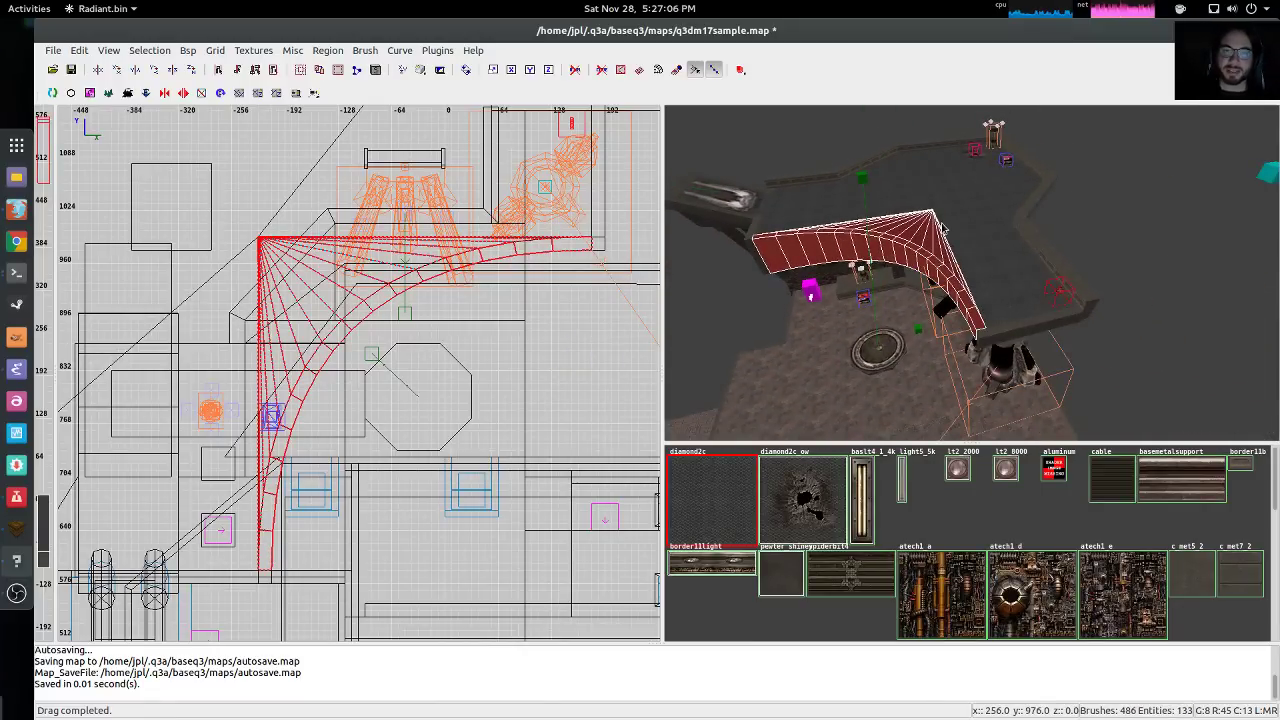
pyautogui.keyDown('shift'); pyautogui.click(745, 267); pyautogui.keyUp('shift')
pyautogui.keyDown('shift'); pyautogui.click(834, 238); pyautogui.keyUp('shift')
pyautogui.keyDown('shift'); pyautogui.click(834, 235); pyautogui.keyUp('shift')
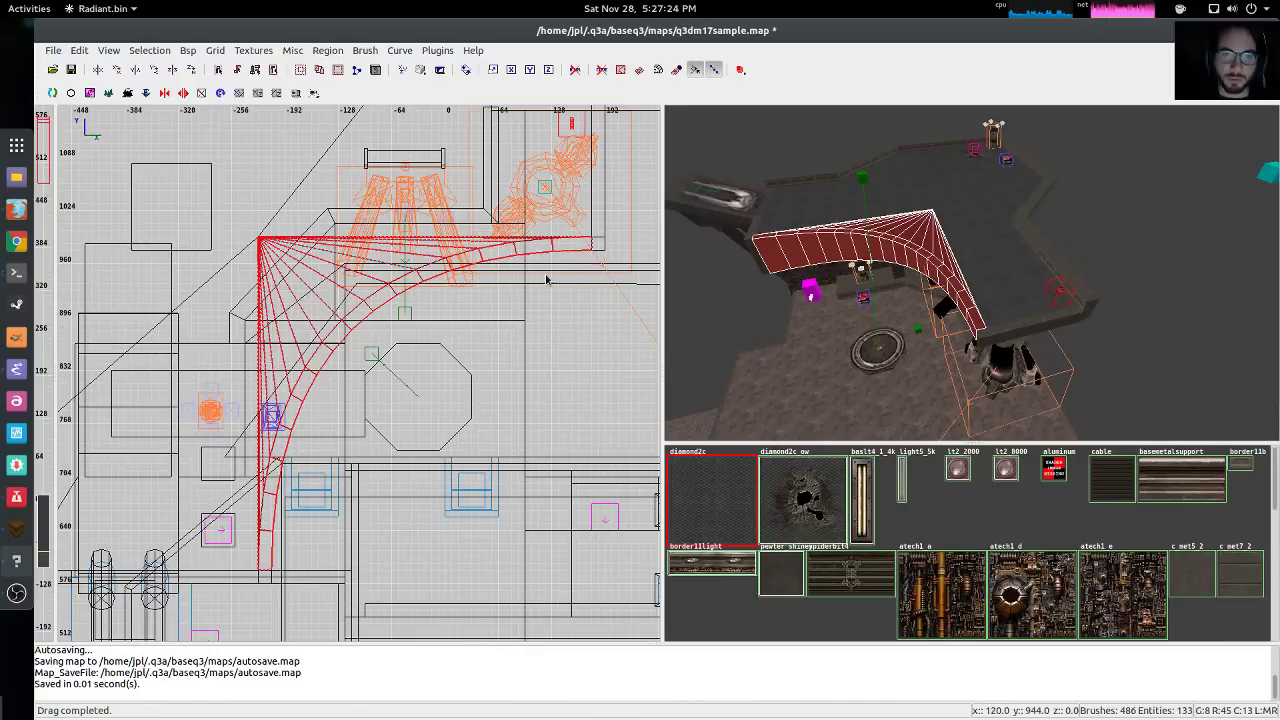
# Clear the selection, then select only the curved wall patch and deselect it again
pyautogui.press('Escape')
pyautogui.keyDown('shift'); pyautogui.click(776, 254); pyautogui.keyUp('shift')
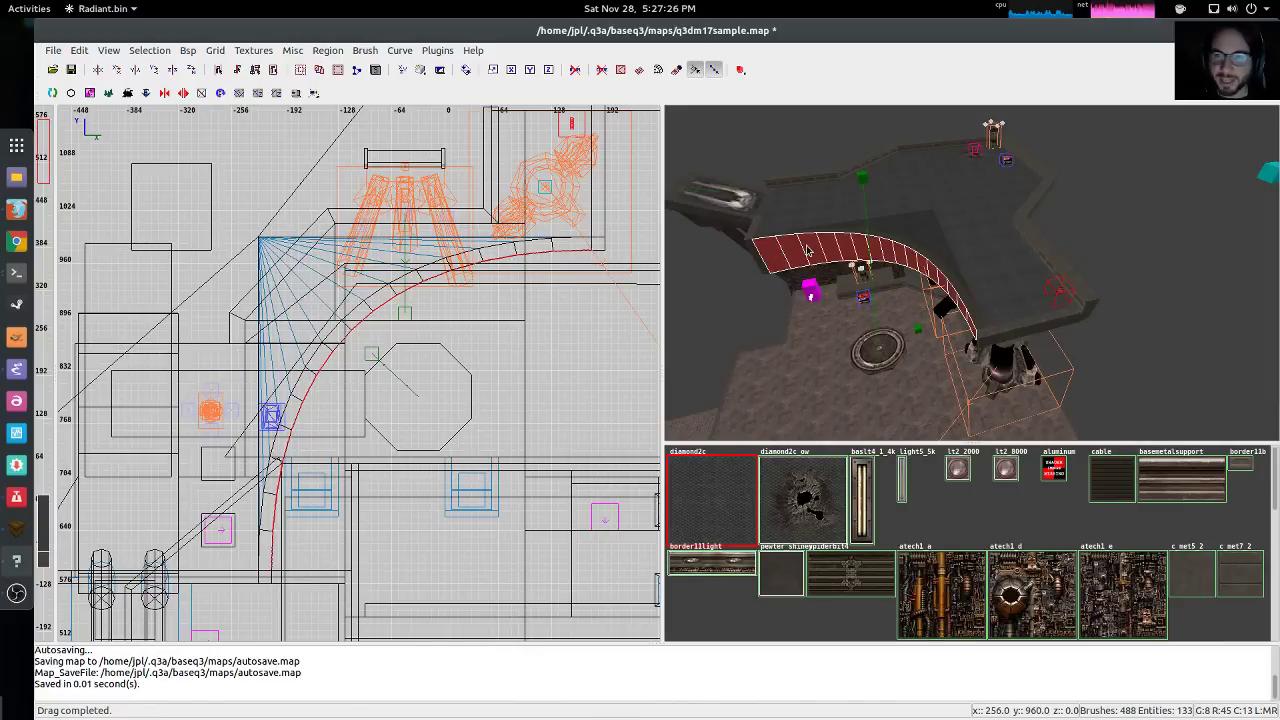
pyautogui.keyDown('shift'); pyautogui.click(808, 251); pyautogui.keyUp('shift')
pyautogui.keyDown('shift'); pyautogui.click(808, 251); pyautogui.keyUp('shift')
pyautogui.keyDown('shift'); pyautogui.click(808, 251); pyautogui.keyUp('shift')
# Examine the whole map's layout in the top view and the options for limiting the editing region
pyautogui.moveTo(577, 343); pyautogui.dragTo(551, 296, button='right')
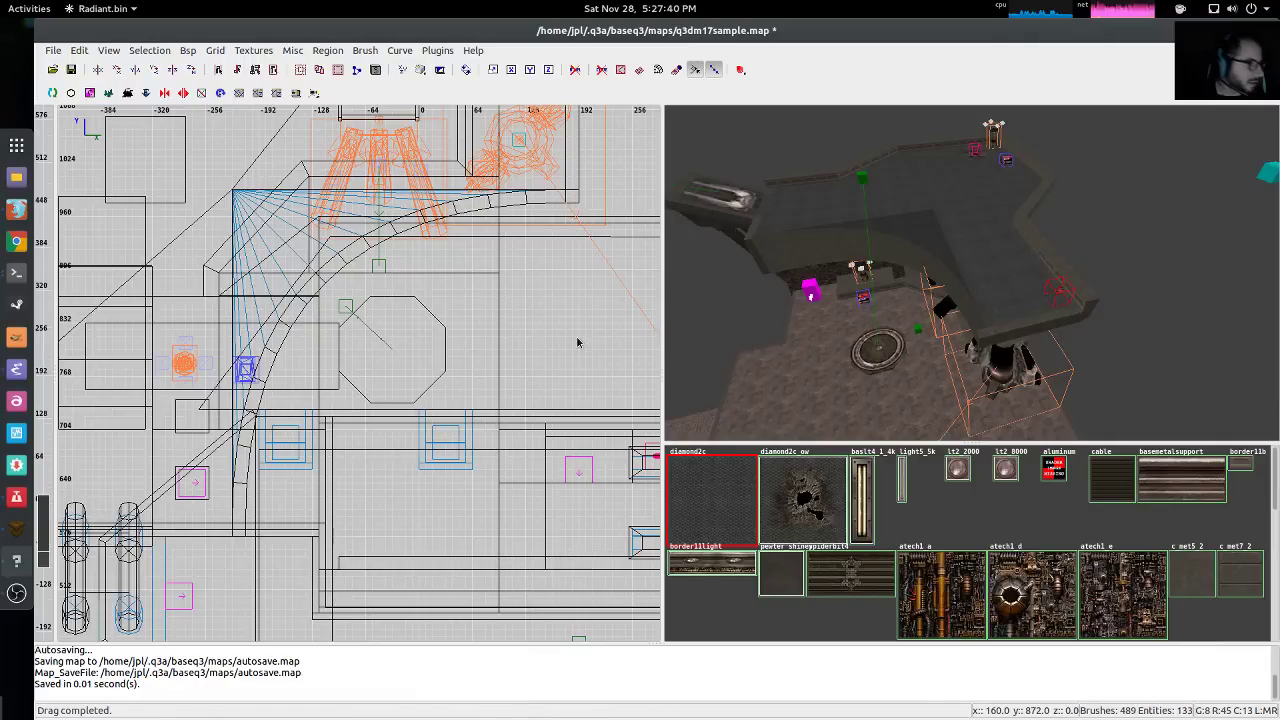
pyautogui.moveTo(566, 303); pyautogui.dragTo(524, 364, button='right')
pyautogui.scroll(-3, 526, 265)
pyautogui.moveTo(518, 262); pyautogui.dragTo(435, 122, button='right')
pyautogui.scroll(-3, 540, 360)
pyautogui.scroll(1, 506, 351)
pyautogui.moveTo(506, 351); pyautogui.dragTo(582, 214, button='right')
pyautogui.scroll(5, 474, 403)
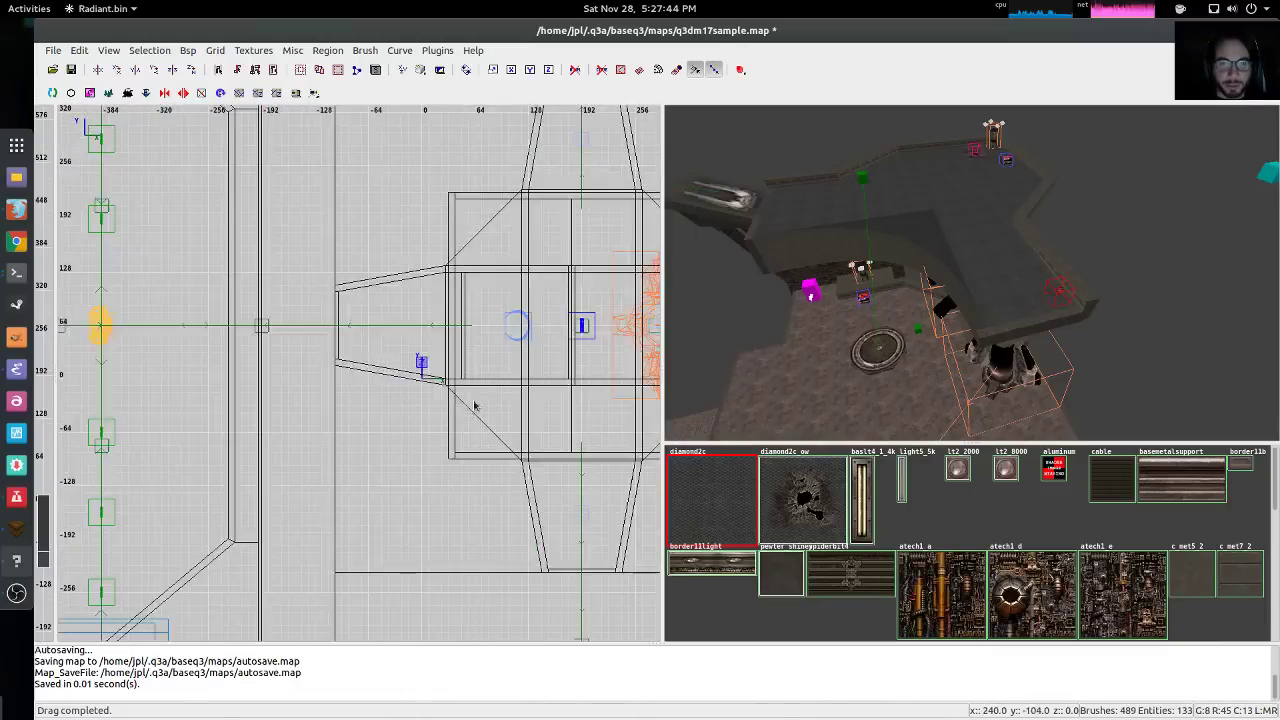
pyautogui.scroll(-4, 485, 393)
pyautogui.moveTo(506, 388); pyautogui.dragTo(370, 375, button='right')
pyautogui.scroll(3, 507, 380)
pyautogui.scroll(-3, 503, 370)
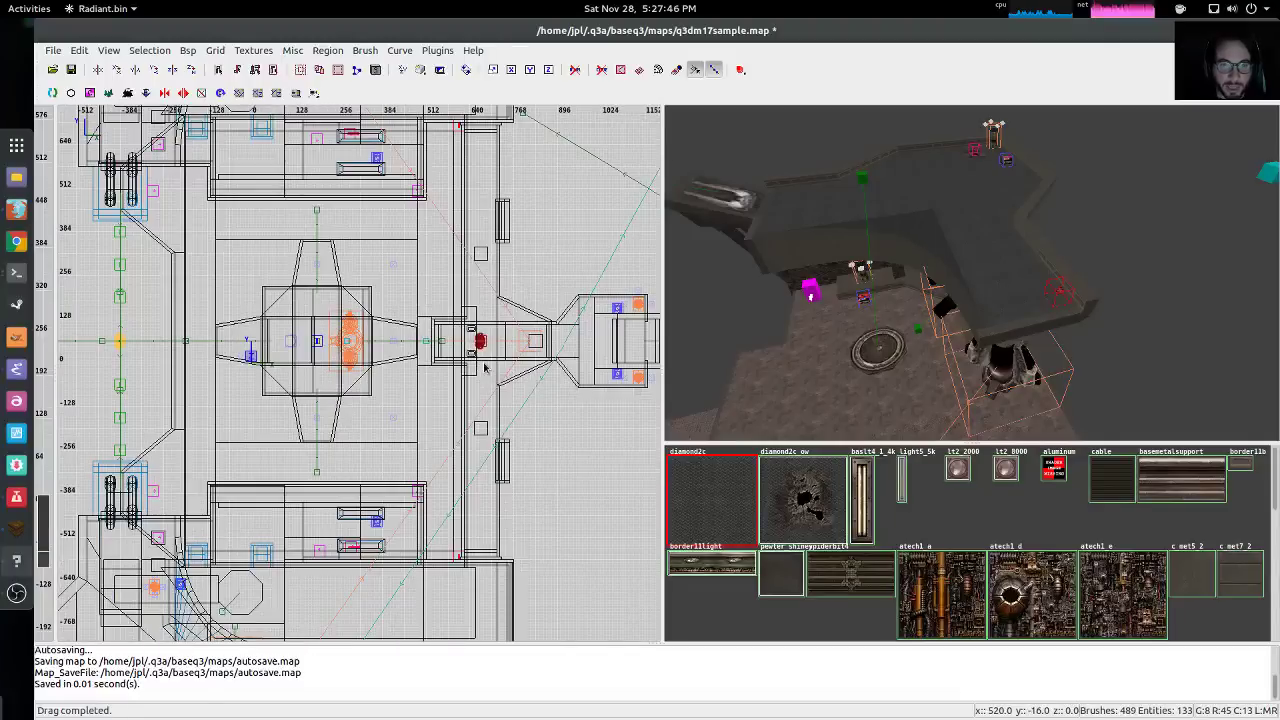
pyautogui.moveTo(484, 366); pyautogui.dragTo(416, 542, button='right')
pyautogui.click(327, 50)
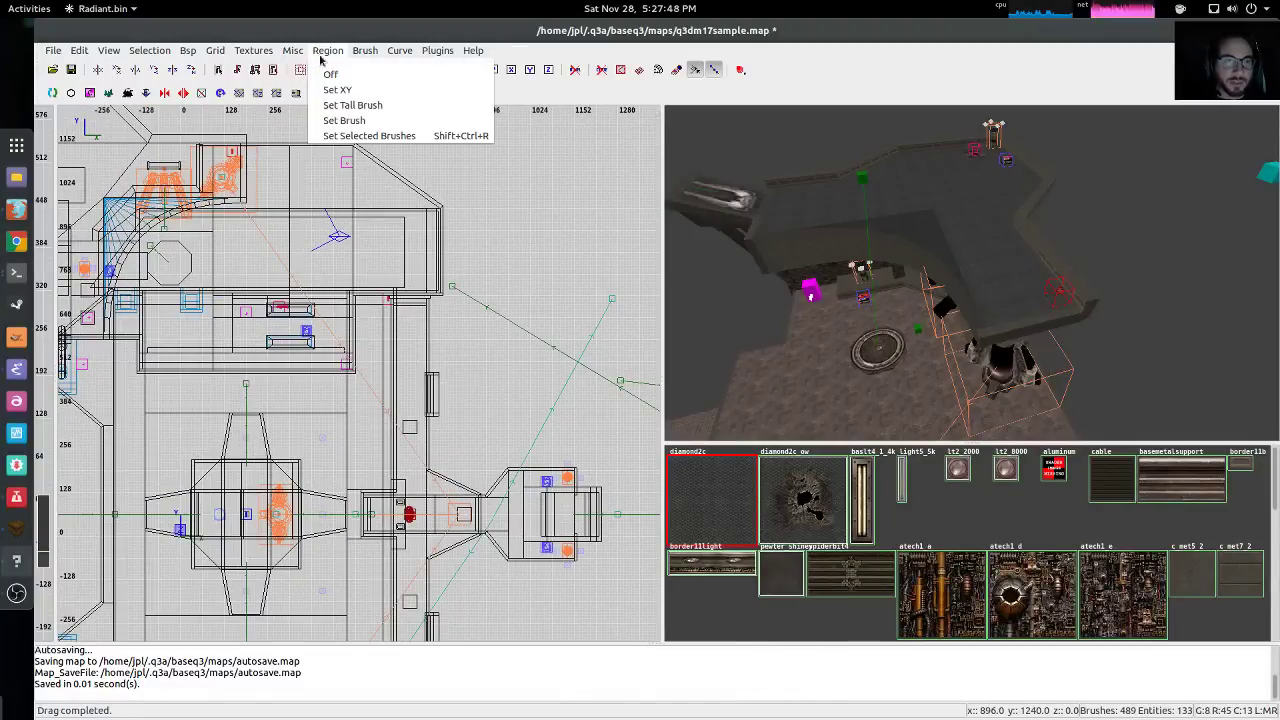
pyautogui.click(695, 133)
# Select the ammo box and the neighbouring item entity on the platform in 3D, view both, and deselect them
pyautogui.rightClick(695, 133)
pyautogui.press('Up')
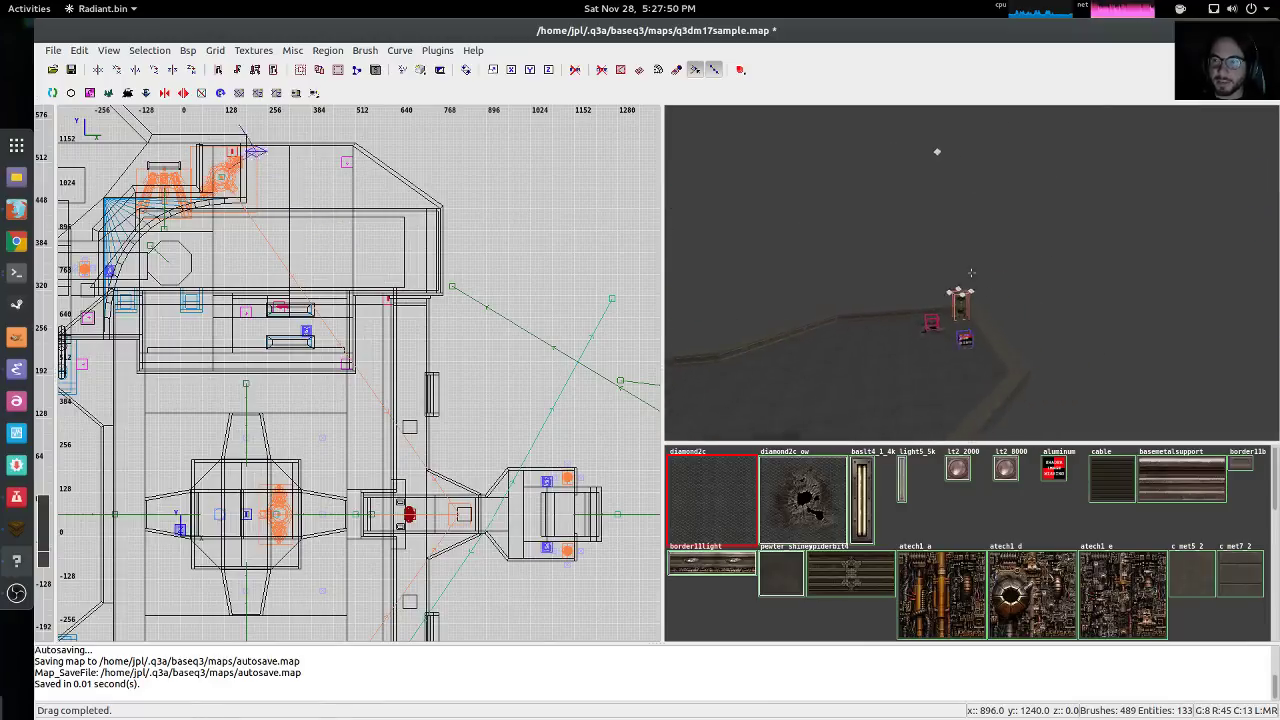
pyautogui.press('Up')
pyautogui.keyDown('shift'); pyautogui.click(973, 258); pyautogui.keyUp('shift')
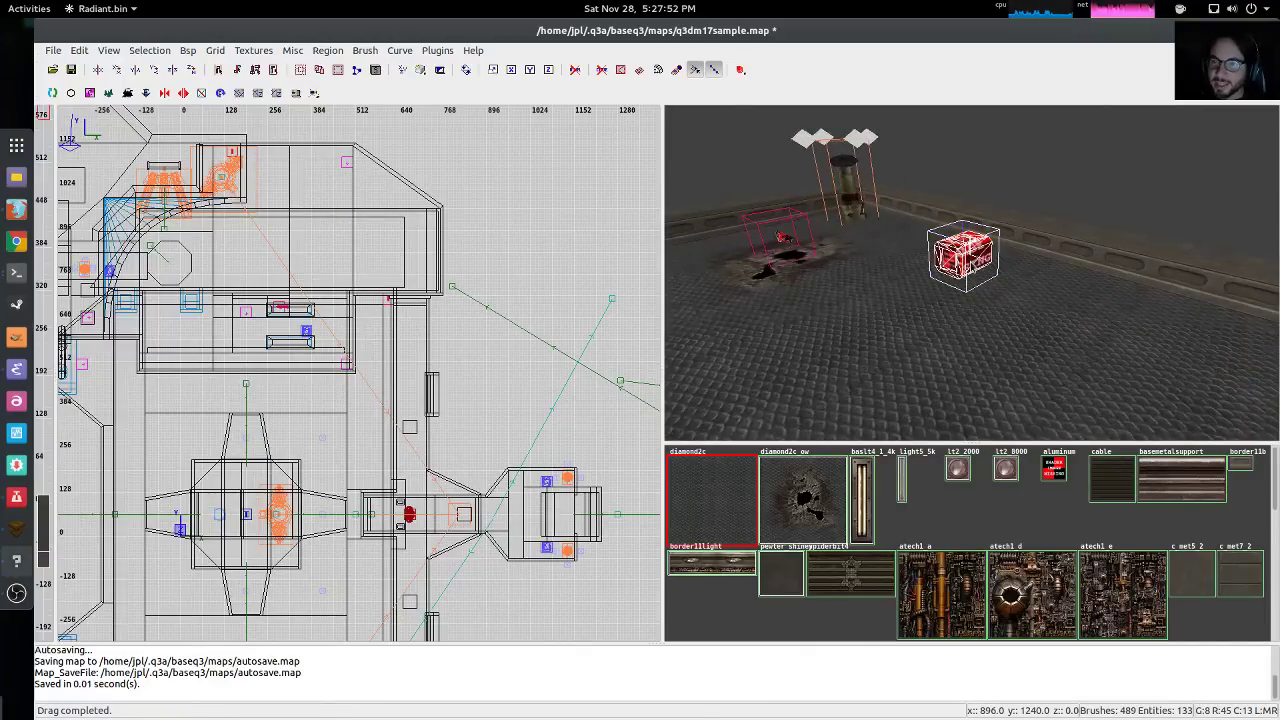
pyautogui.keyDown('shift'); pyautogui.click(786, 240); pyautogui.keyUp('shift')
pyautogui.rightClick(877, 249)
pyautogui.press('Up')
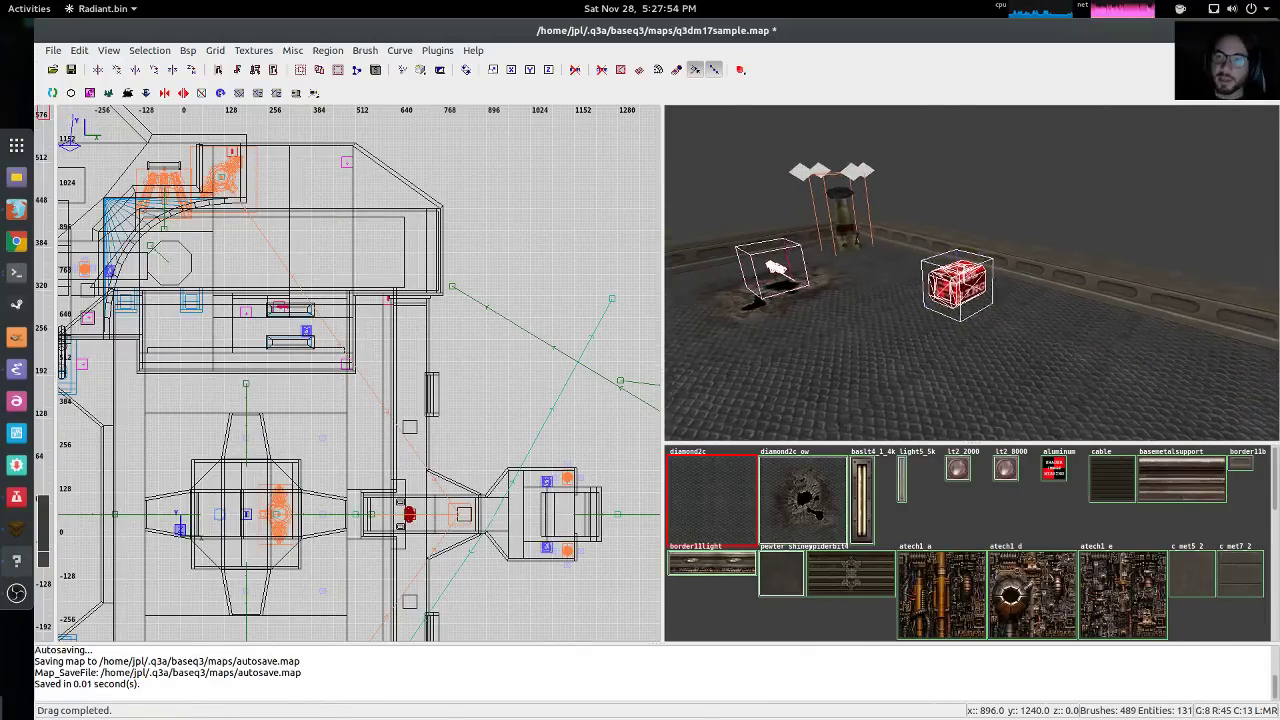
pyautogui.press('Right')
pyautogui.press('Down')
pyautogui.rightClick(971, 272)
pyautogui.press('Escape')
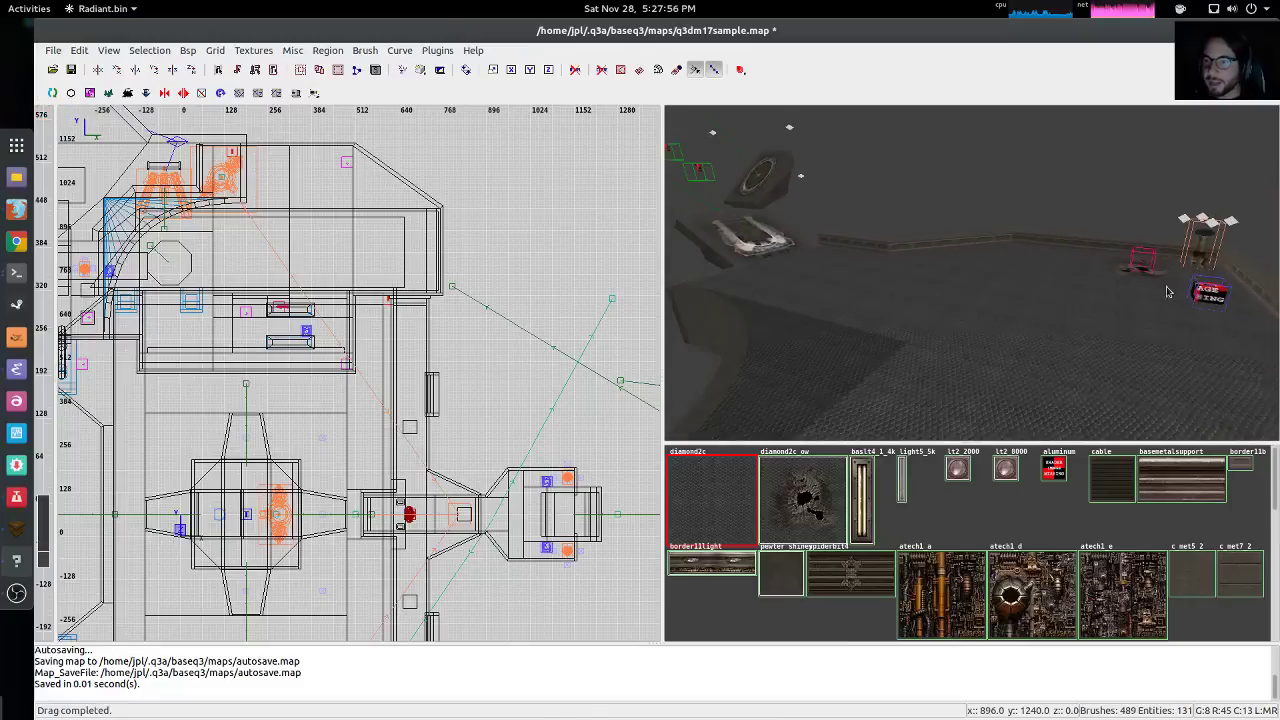
# Select the ammo box on the platform and show its entity properties
pyautogui.keyDown('shift'); pyautogui.click(1197, 293); pyautogui.keyUp('shift')
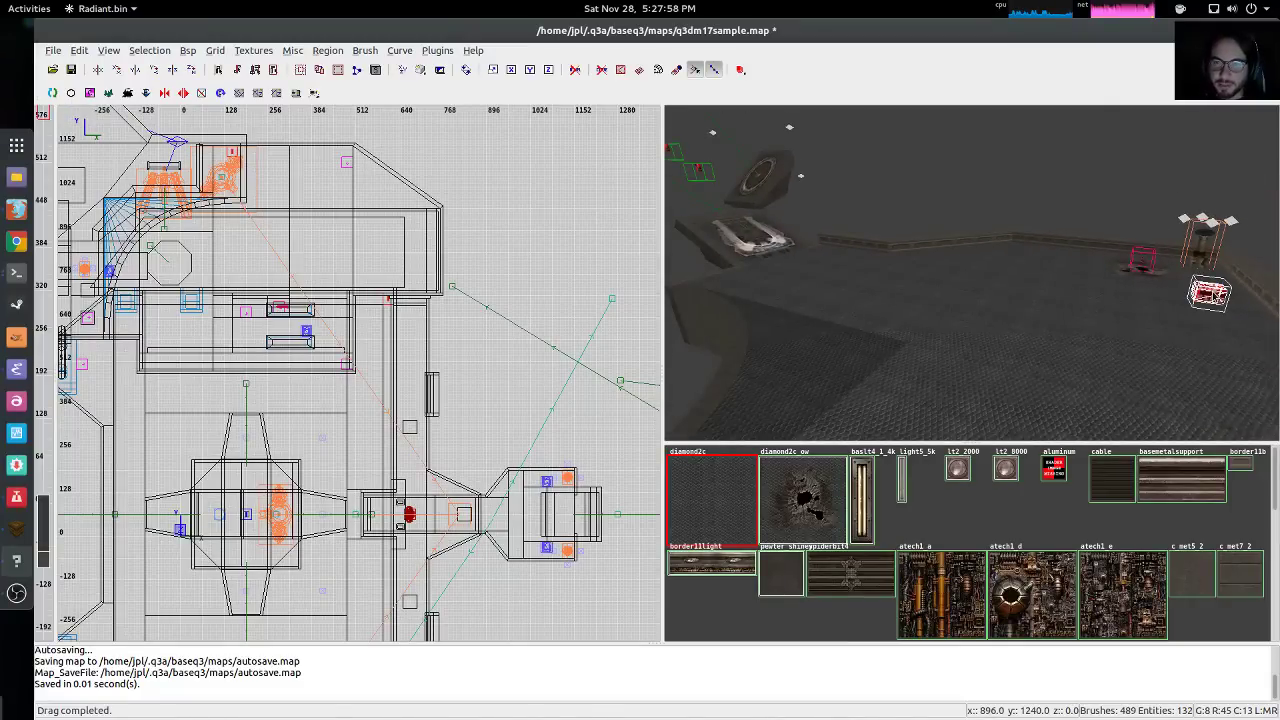
pyautogui.press('n')
pyautogui.keyDown('super'); pyautogui.moveTo(226, 288); pyautogui.dragTo(896, 620); pyautogui.keyUp('super')
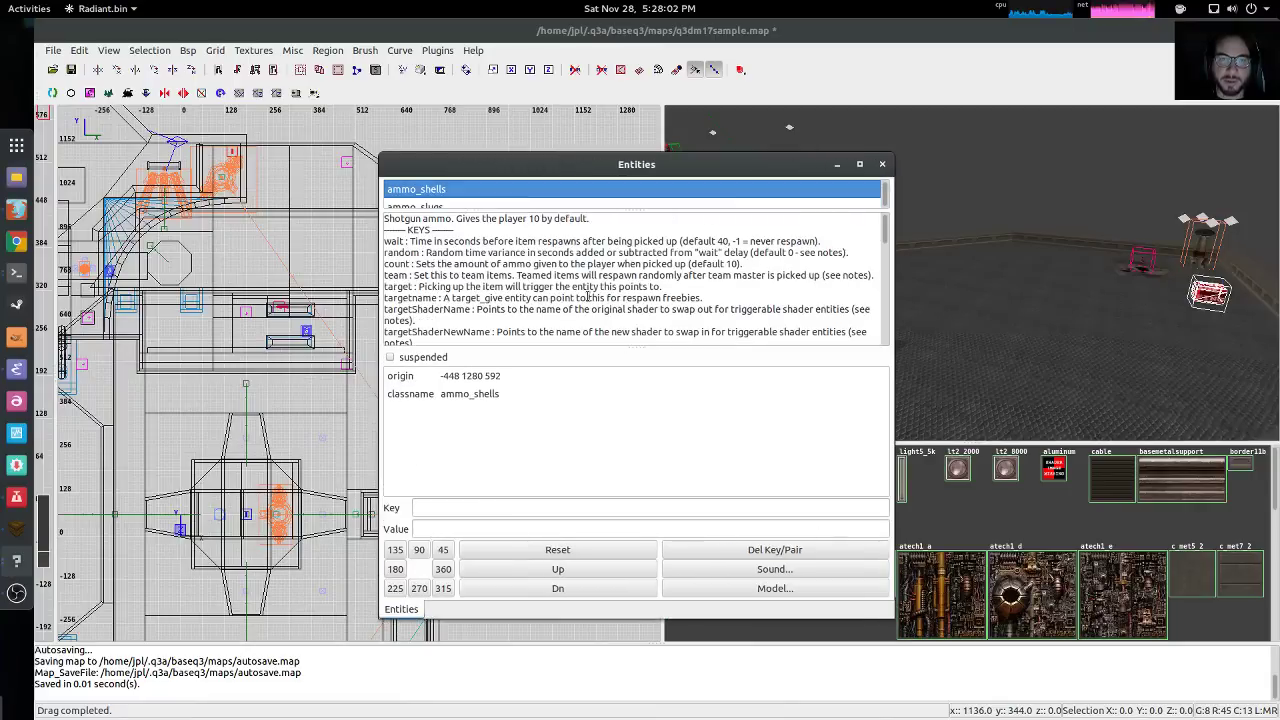
# Enlarge the description area, read the ammo_shells keys and gametype options, and close the entity properties
pyautogui.scroll(-6, 587, 295)
pyautogui.scroll(6, 588, 297)
pyautogui.scroll(-3, 588, 295)
pyautogui.scroll(3, 588, 295)
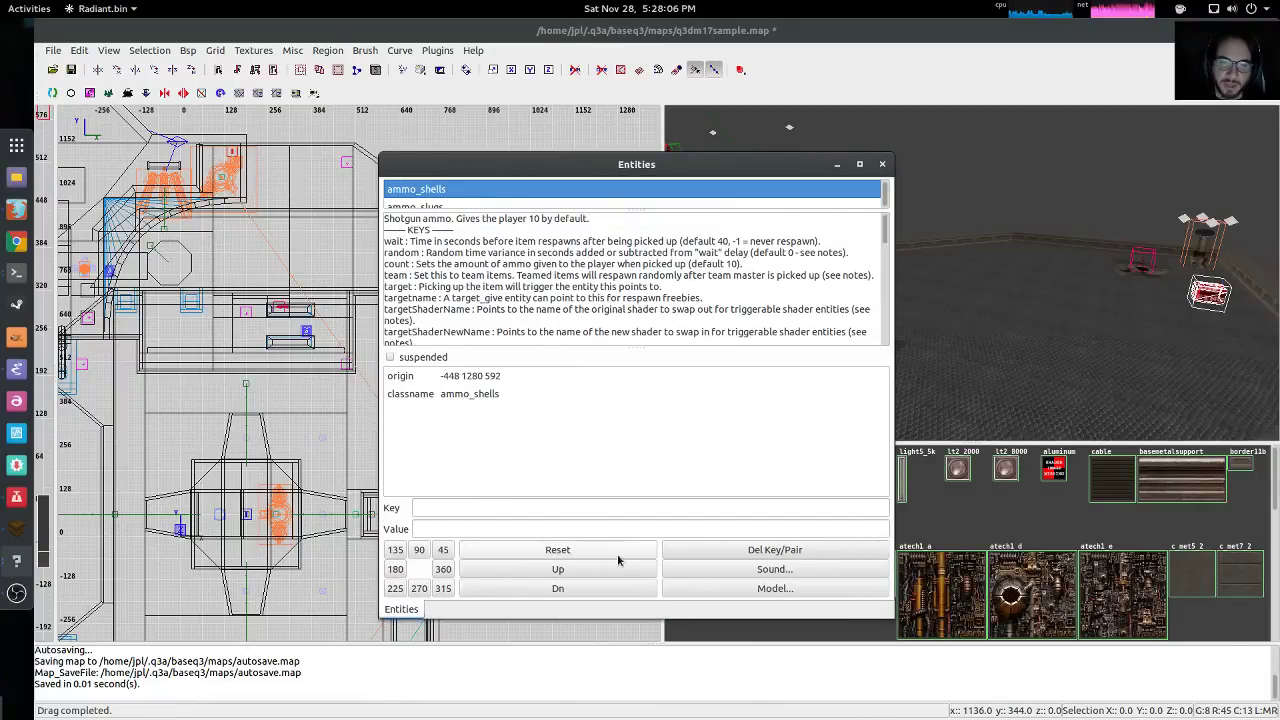
pyautogui.scroll(-3, 459, 266)
pyautogui.scroll(3, 494, 277)
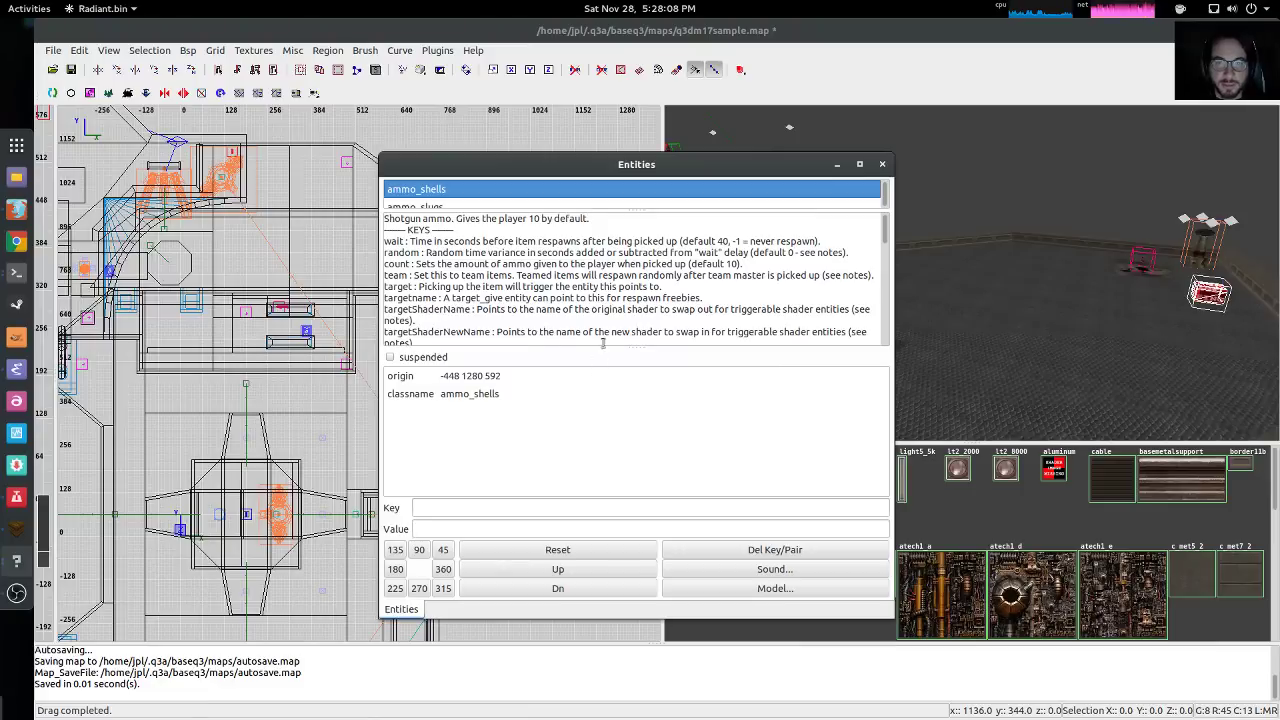
pyautogui.moveTo(606, 346); pyautogui.dragTo(606, 385)
pyautogui.scroll(-5, 480, 285)
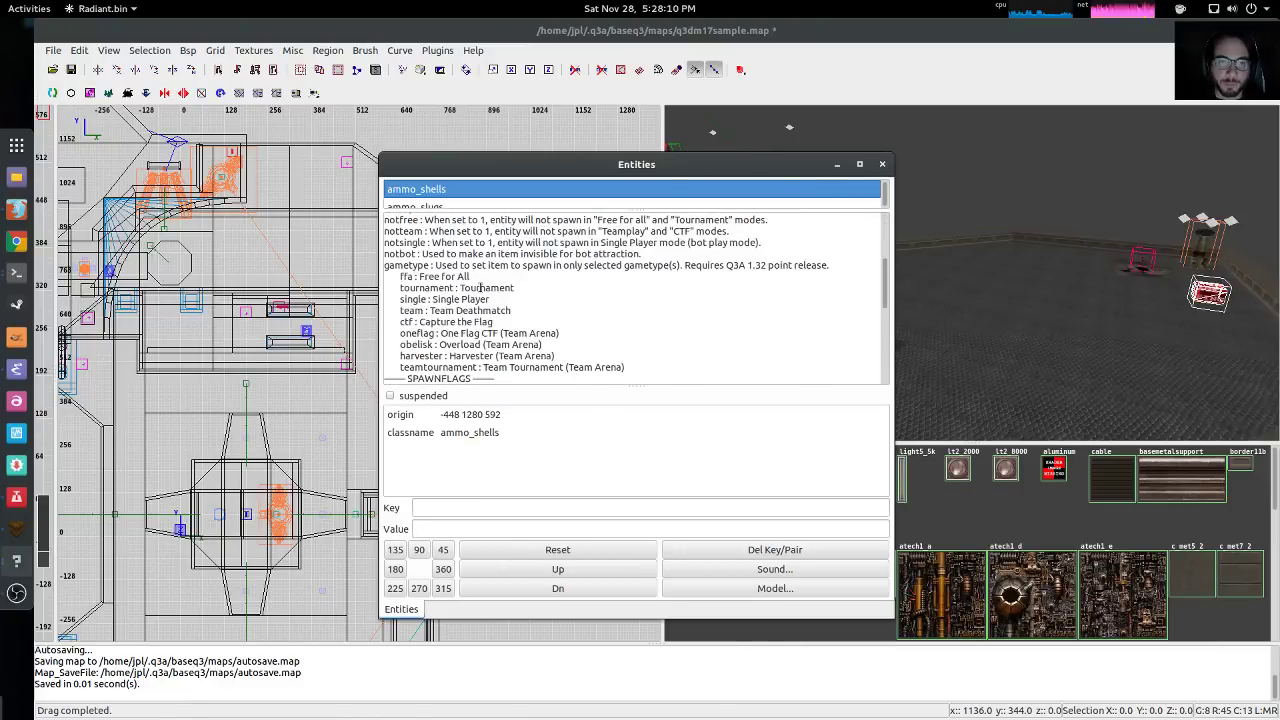
pyautogui.click(884, 165)
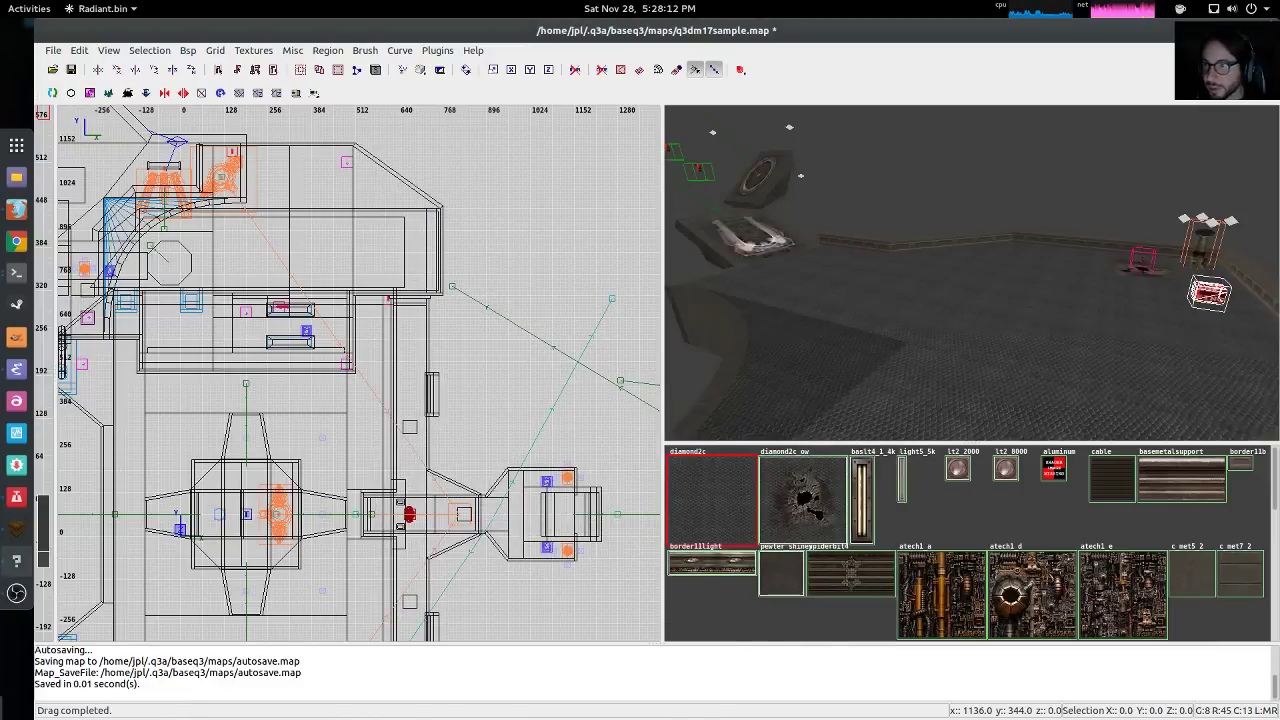
# Quit Radiant without saving the map changes and return to START.map in TrenchBroom
pyautogui.hotkey('alt', 'F4')
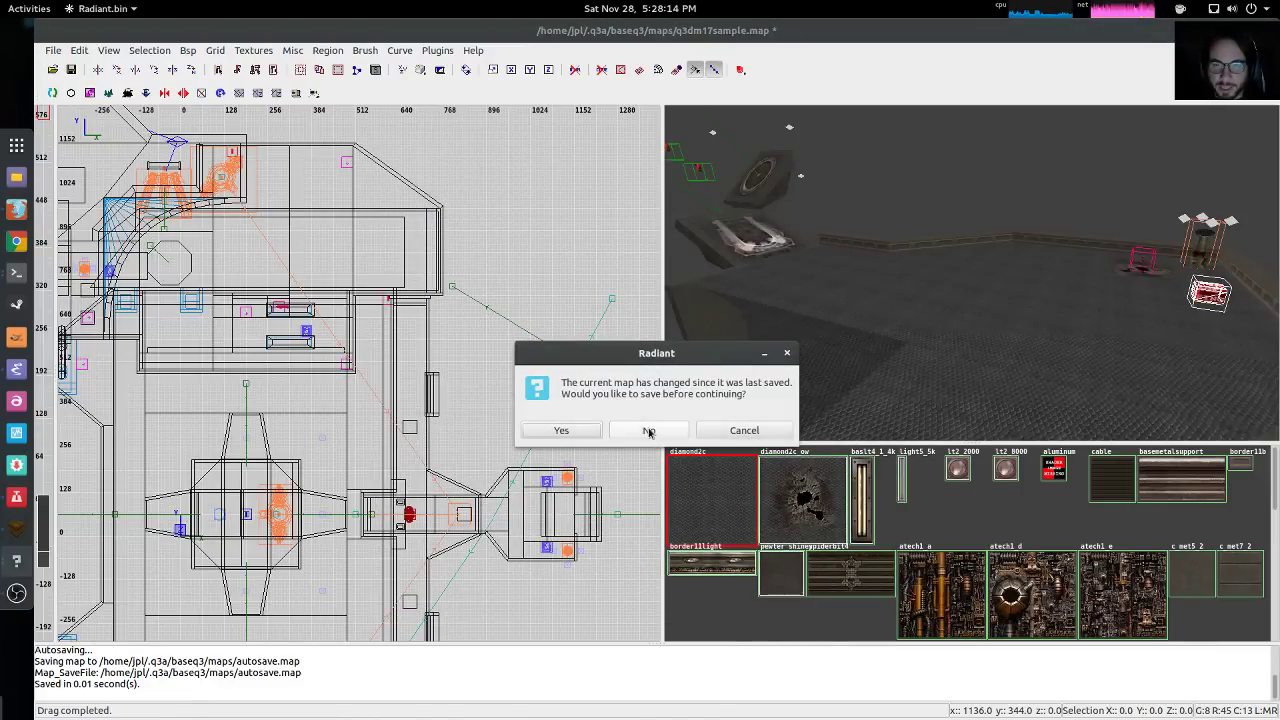
pyautogui.click(651, 430)
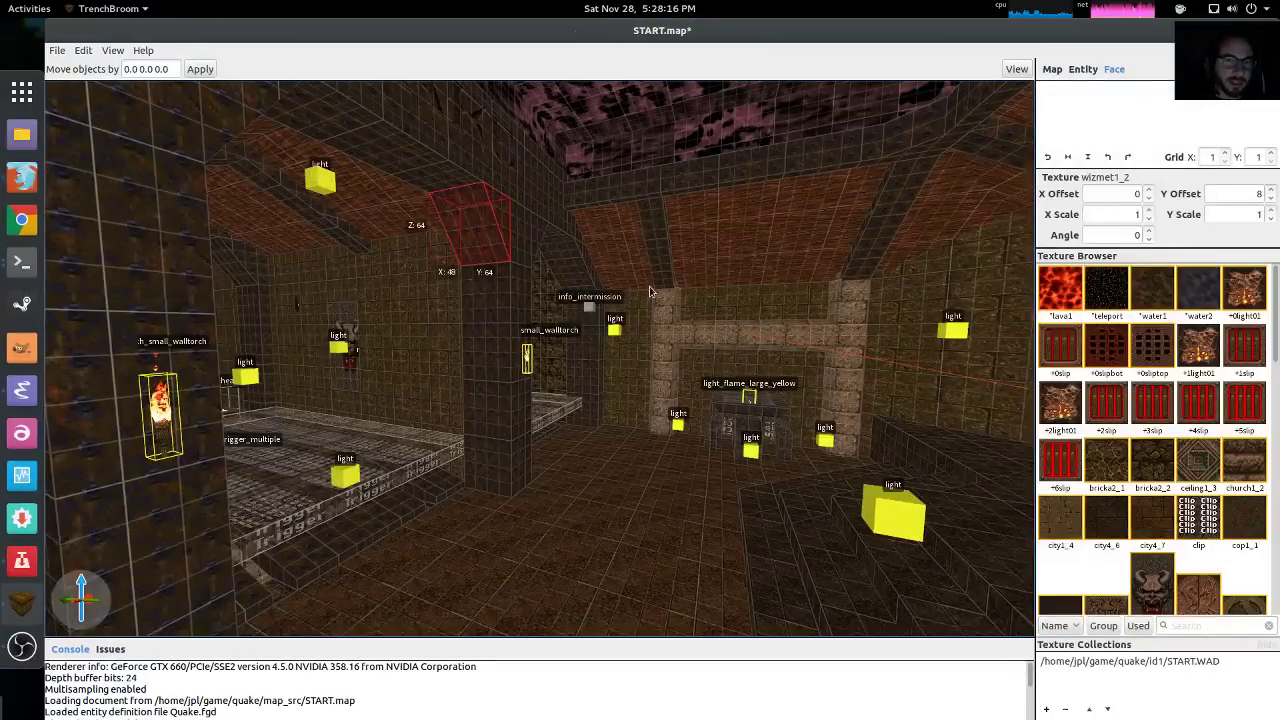
# Clear the current selection, approach the episode gate and select the gabled m5_3 brush above its doorway
pyautogui.moveTo(650, 291)
pyautogui.mouseDown(button='right')
pyautogui.moveTo(669, 283)
pyautogui.moveTo(634, 283)
pyautogui.moveTo(603, 309)
pyautogui.moveTo(650, 286)
pyautogui.moveTo(737, 277)
pyautogui.moveTo(712, 264)
pyautogui.moveTo(564, 293)
pyautogui.moveTo(691, 306)
pyautogui.moveTo(677, 289)
pyautogui.moveTo(589, 287)
pyautogui.moveTo(663, 271)
pyautogui.moveTo(523, 257)
pyautogui.moveTo(606, 316)
pyautogui.moveTo(615, 291)
pyautogui.moveTo(661, 298)
pyautogui.moveTo(666, 269)
pyautogui.moveTo(686, 286)
pyautogui.moveTo(611, 293)
pyautogui.moveTo(583, 283)
pyautogui.moveTo(588, 257)
pyautogui.mouseUp(button='right')
pyautogui.scroll(5, 634, 283)
pyautogui.press('Escape')
pyautogui.scroll(10, 616, 292)
pyautogui.scroll(8, 686, 286)
pyautogui.click(591, 224)
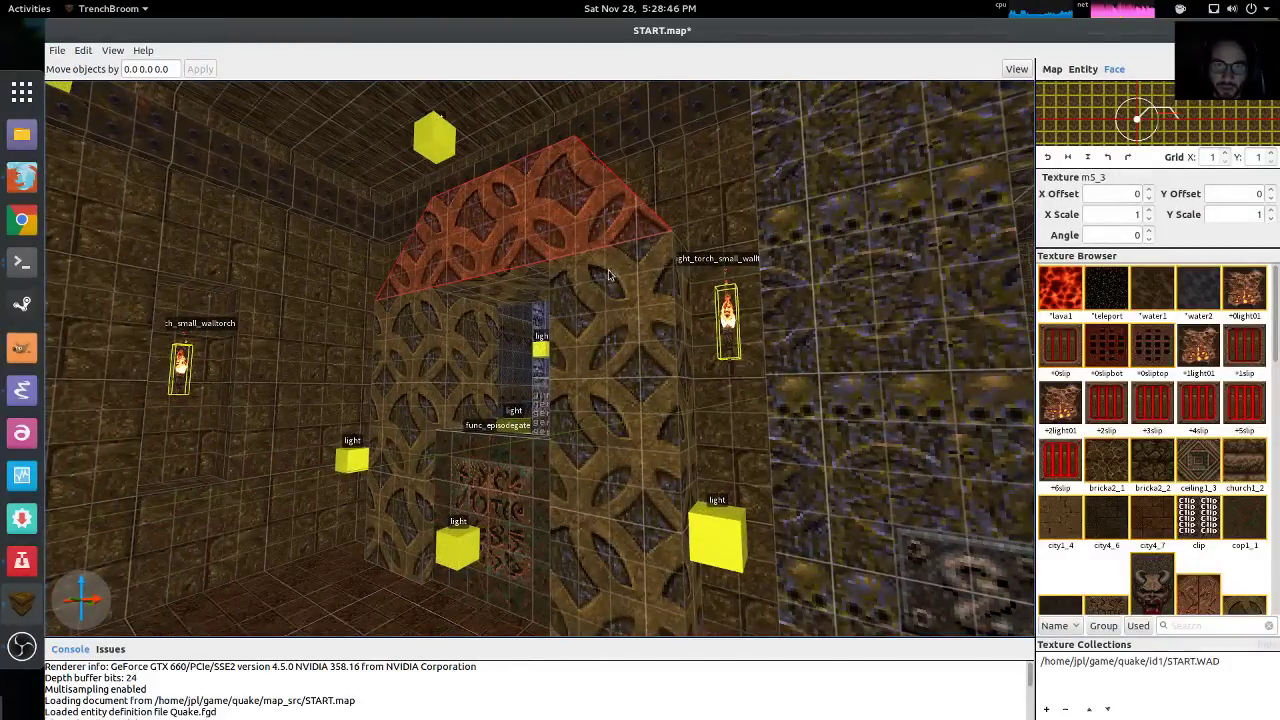
pyautogui.click(596, 236)
pyautogui.moveTo(600, 237); pyautogui.dragTo(586, 228, button='right')
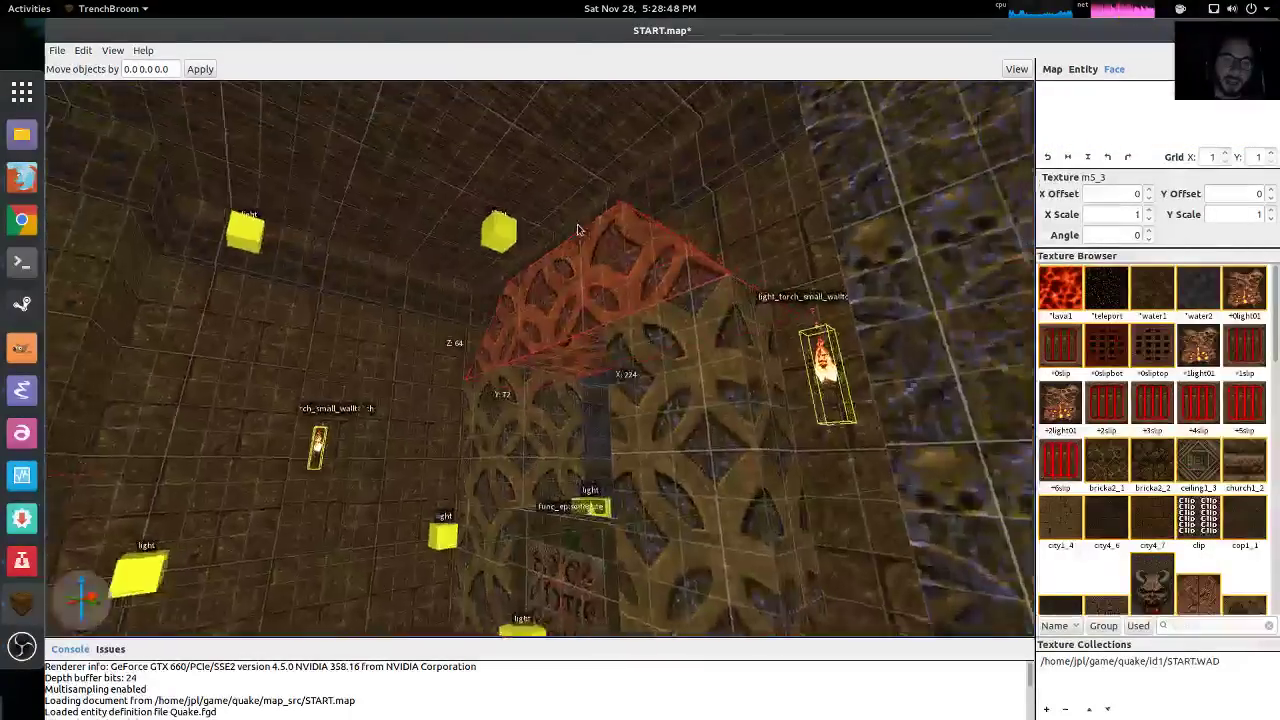